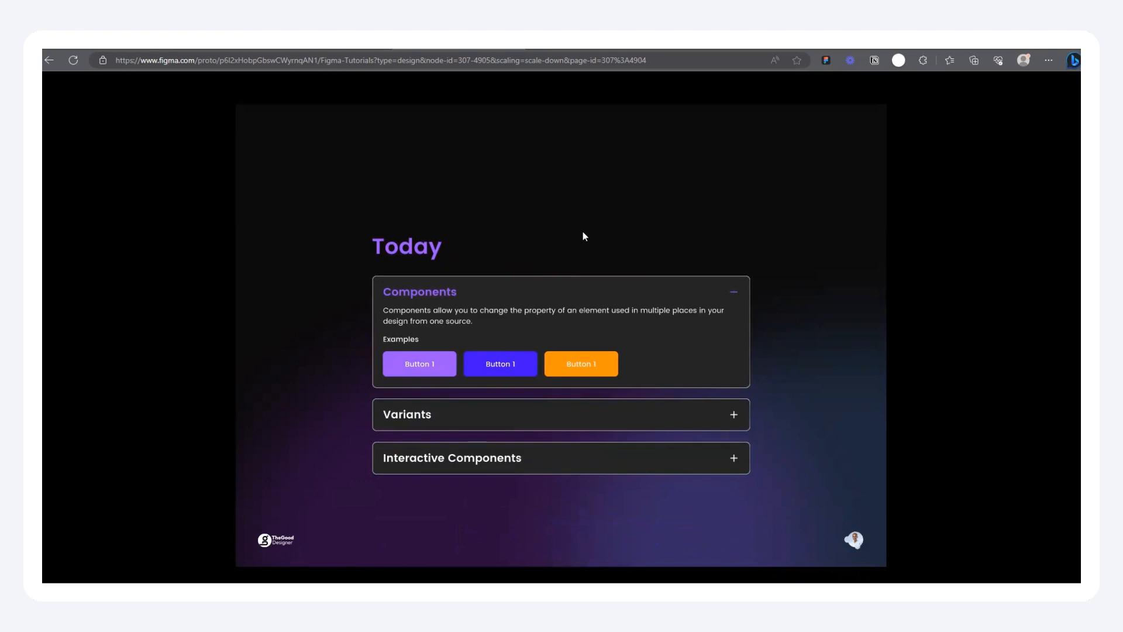
Step: Try out the Components, Variants and Interactive Components accordion cards in the prototype, leaving all three collapsed
click(540, 293)
click(528, 334)
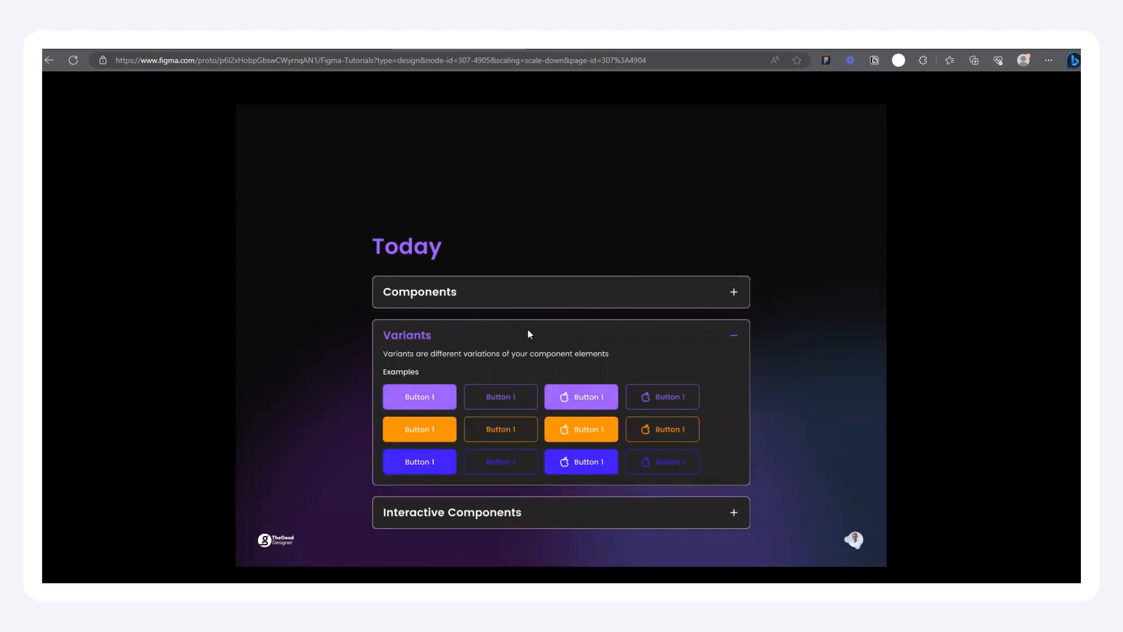
click(528, 334)
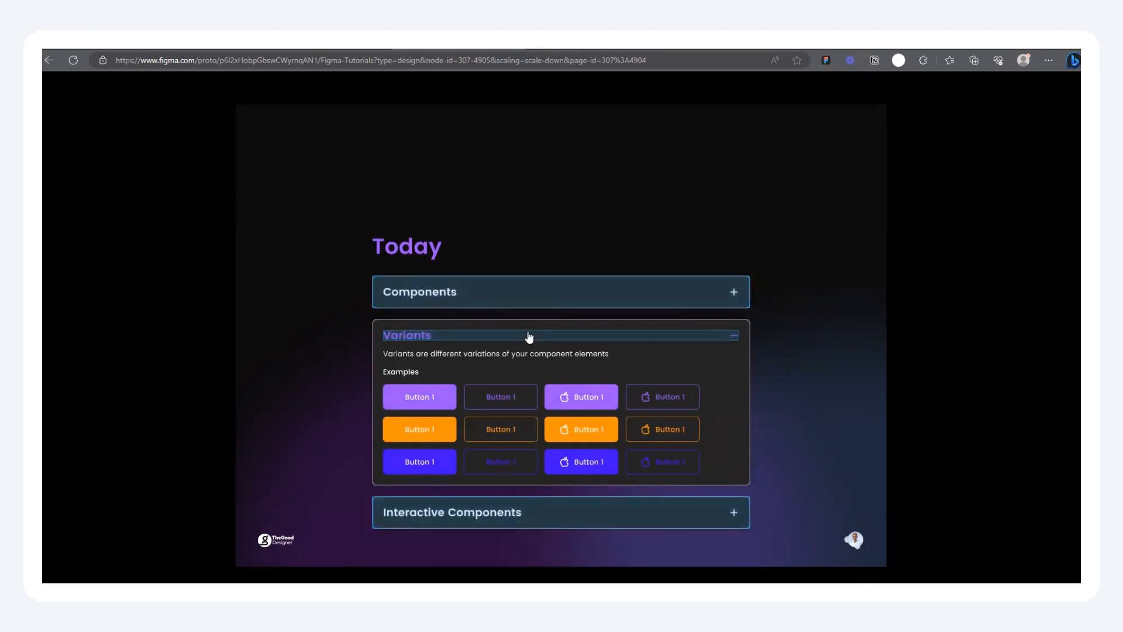
click(544, 387)
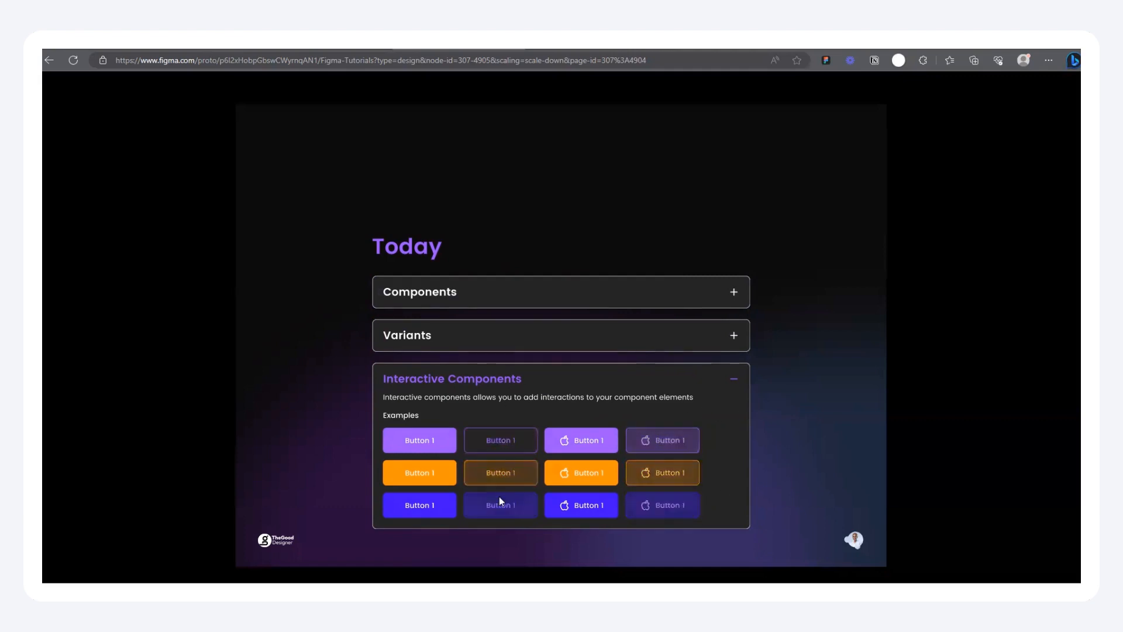
click(696, 381)
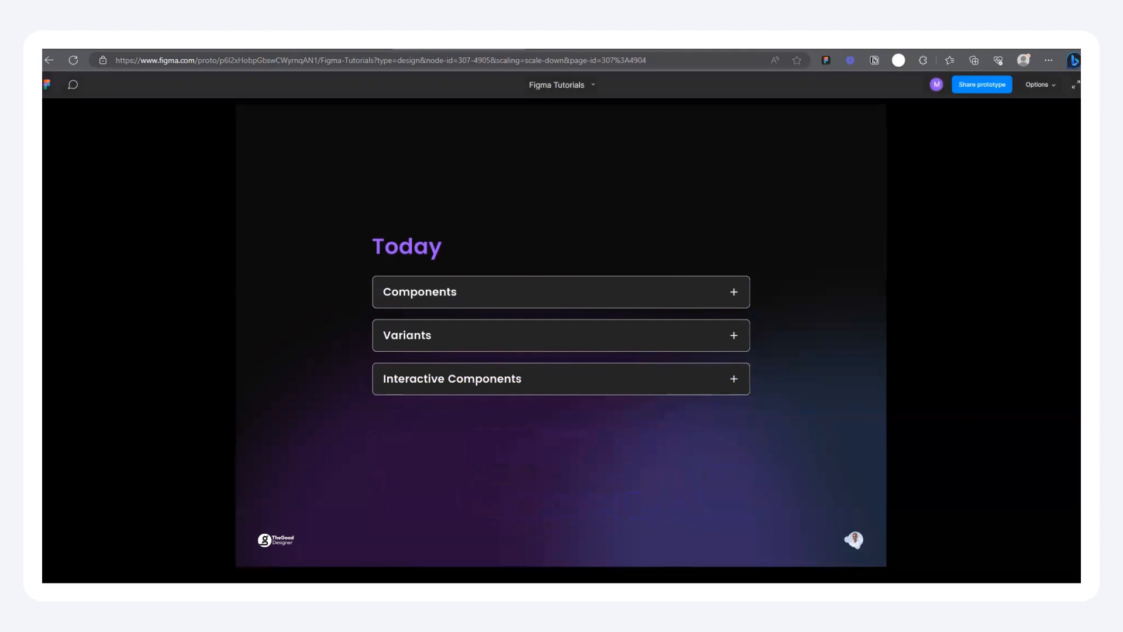
Step: Compare the prototype's Today and landing page screens with their source components on the design canvas
click(590, 543)
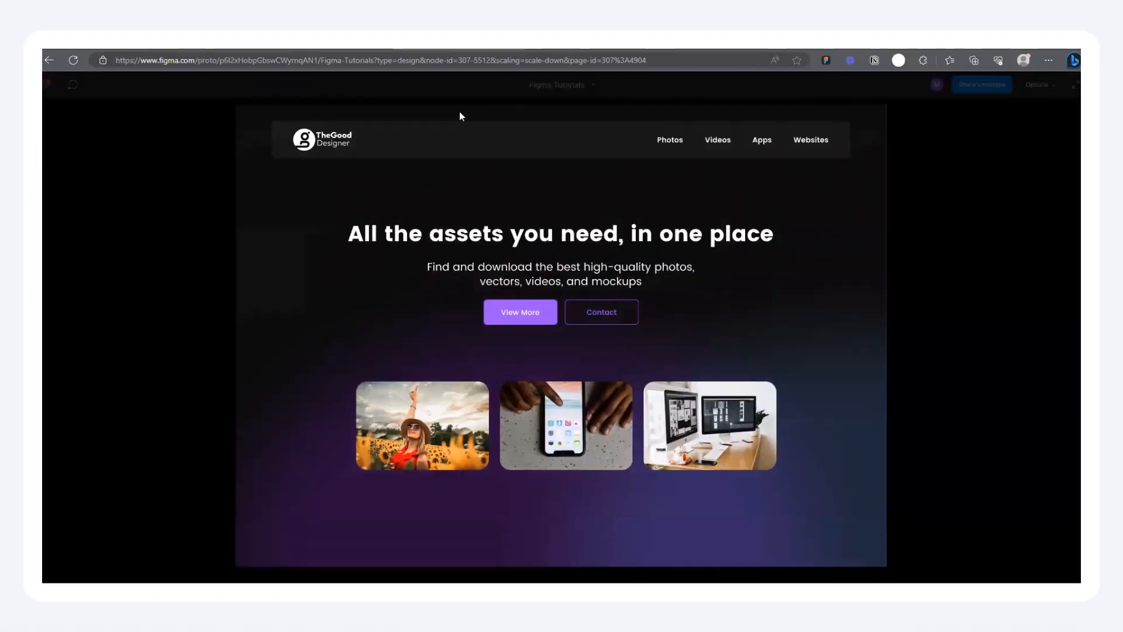
key(Right)
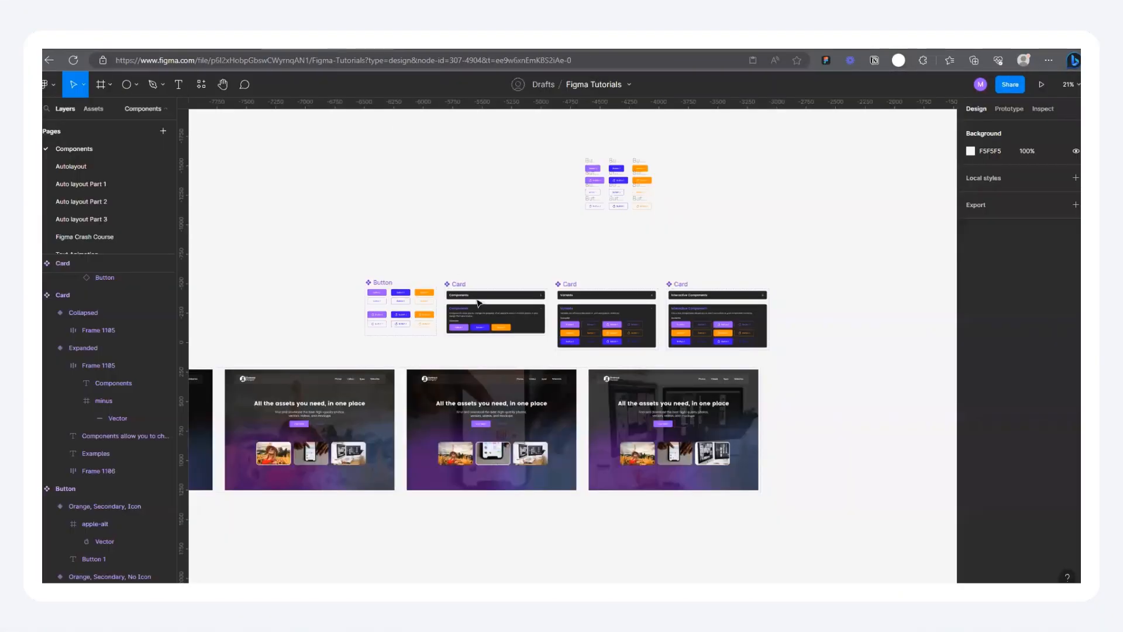
scroll(477, 299, up, 5)
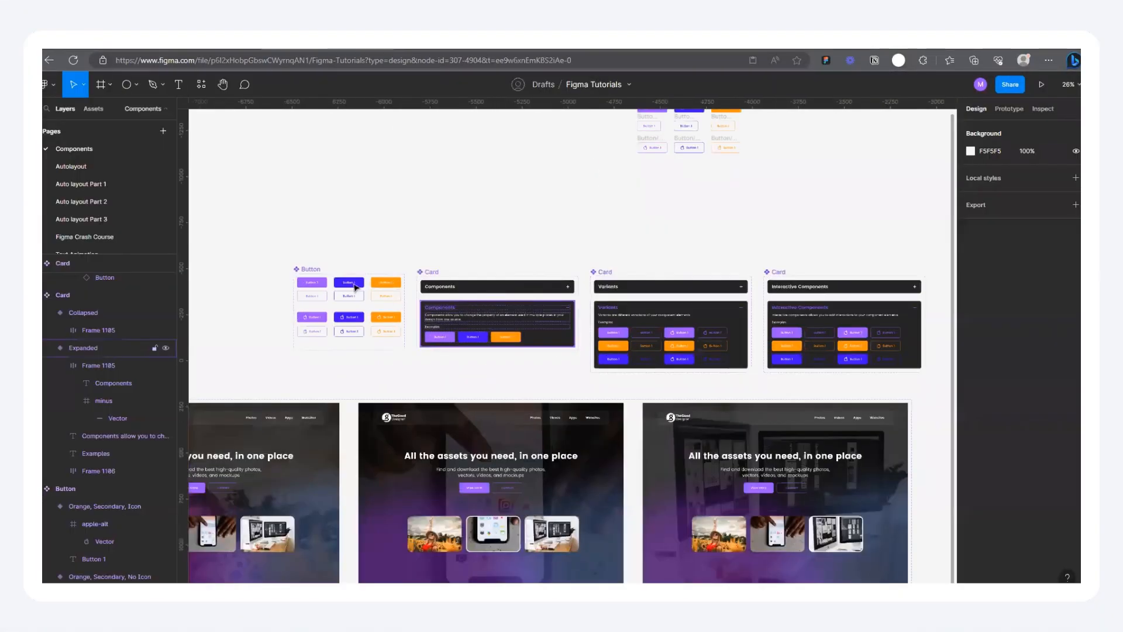
scroll(784, 386, down, 3)
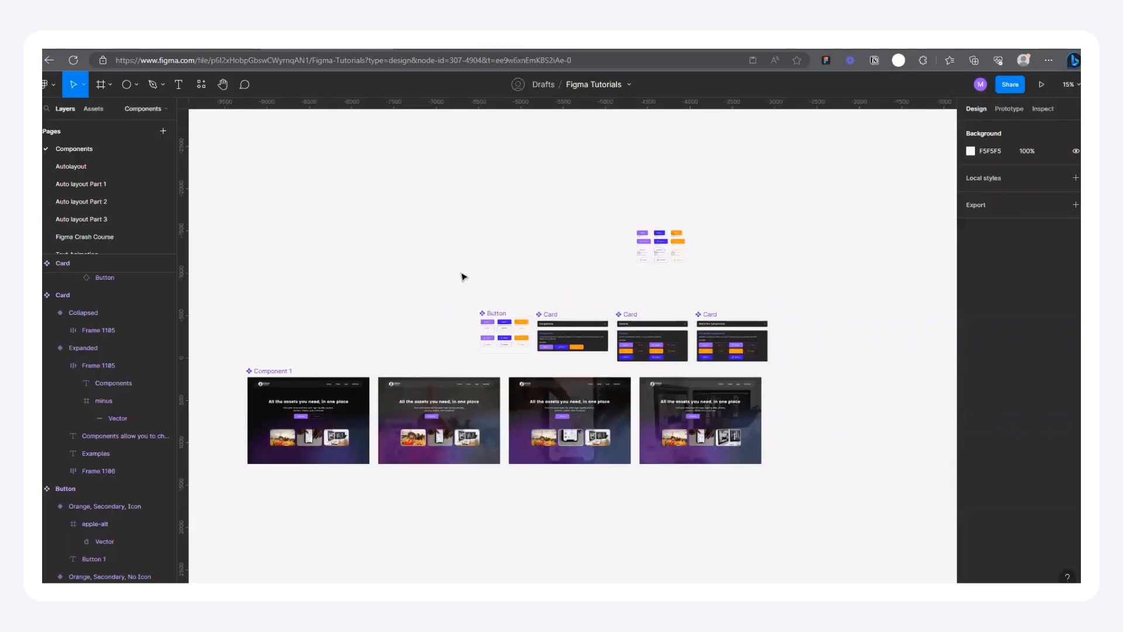
scroll(448, 354, up, 3)
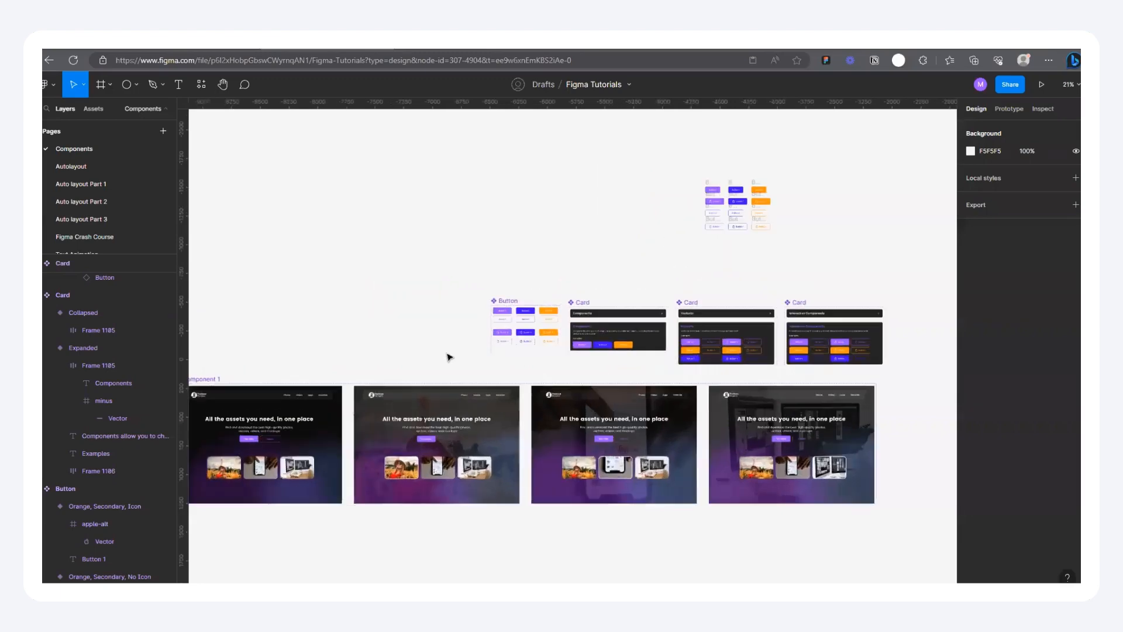
Step: Survey the Components page and examine the First and Home frames set apart from the component sets
scroll(439, 343, down, 3)
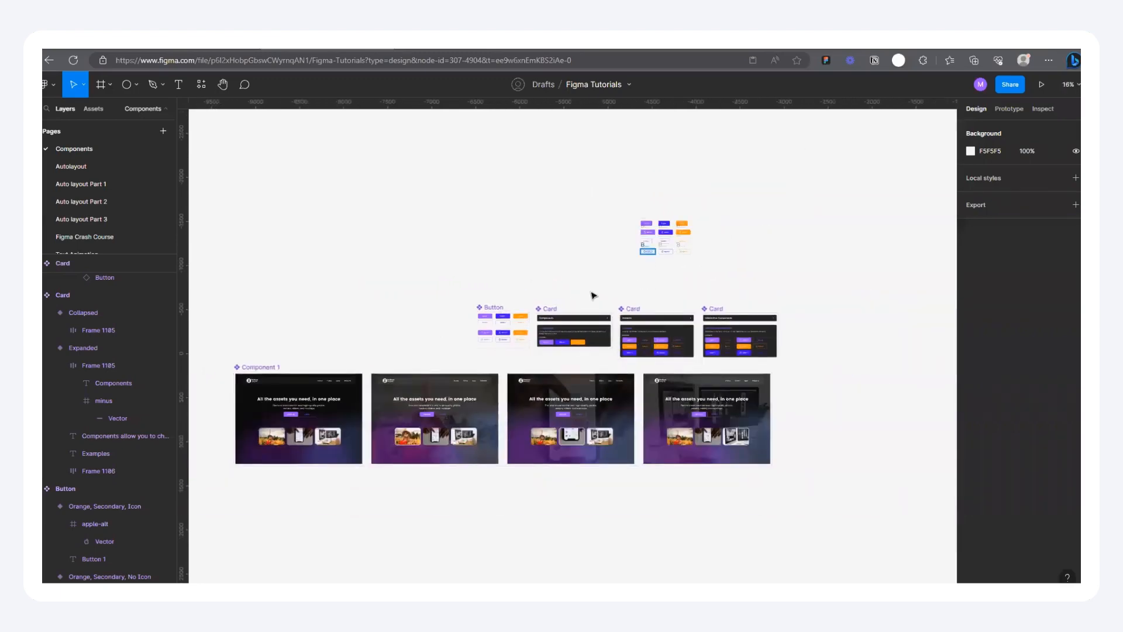
scroll(632, 360, up, 2)
scroll(791, 374, down, 2)
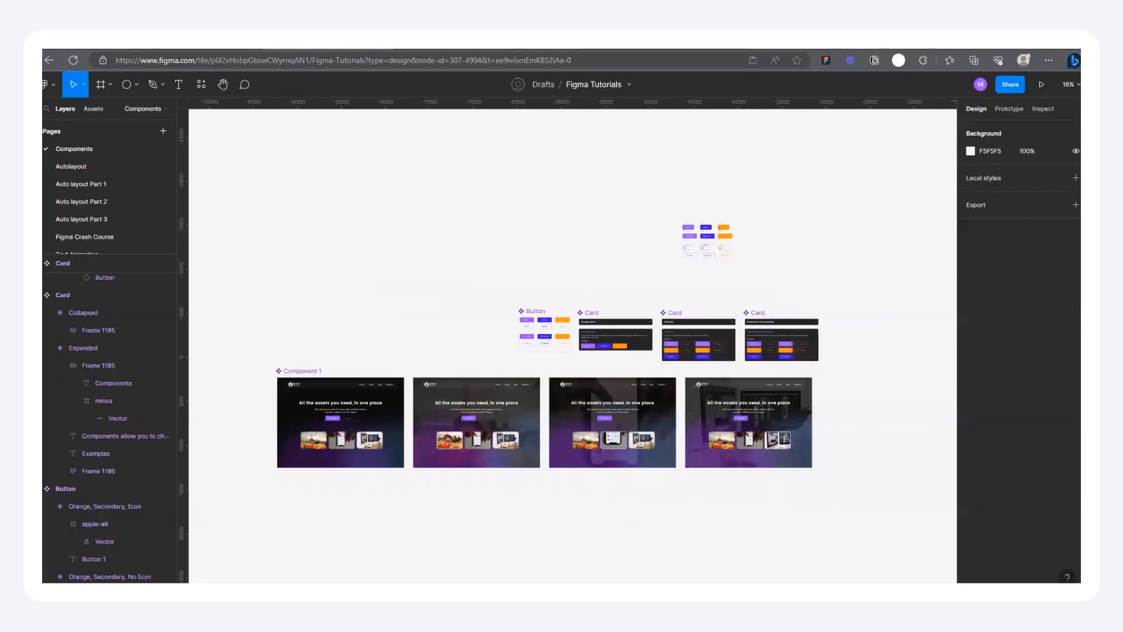
scroll(357, 284, down, 3)
scroll(587, 273, up, 2)
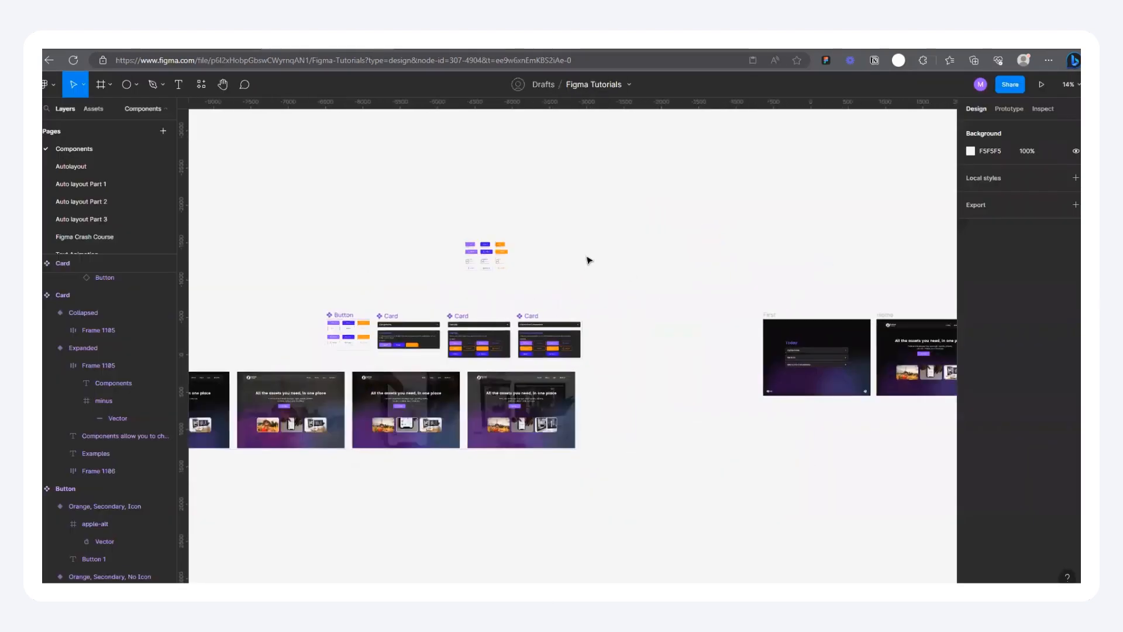
scroll(589, 261, down, 3)
scroll(814, 268, up, 3)
scroll(731, 318, up, 3)
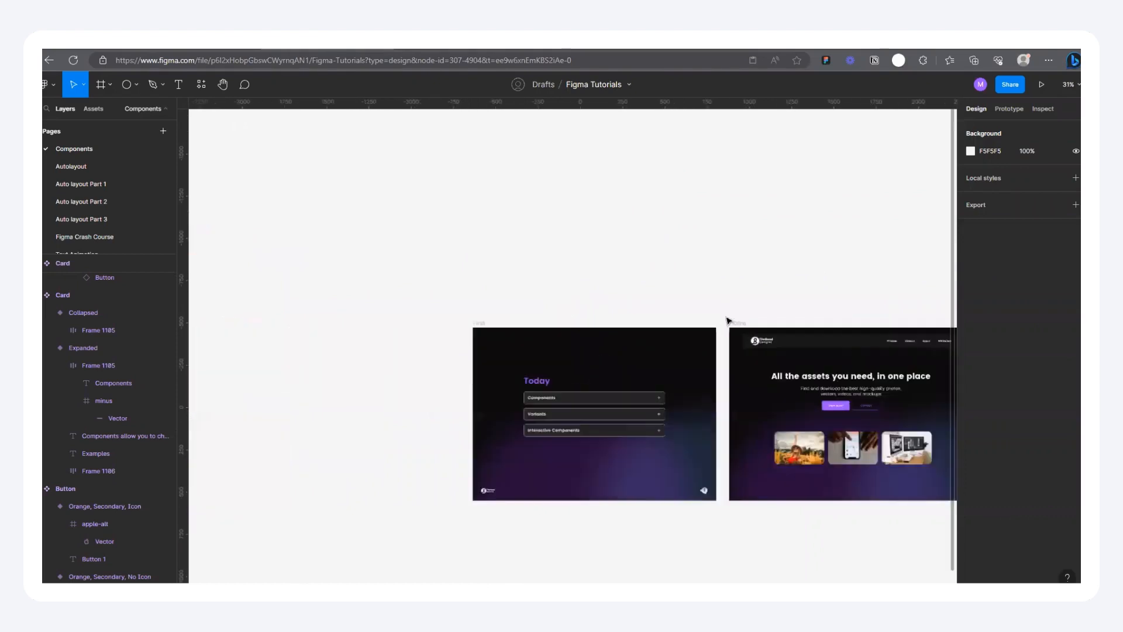
scroll(515, 289, up, 2)
scroll(759, 281, down, 4)
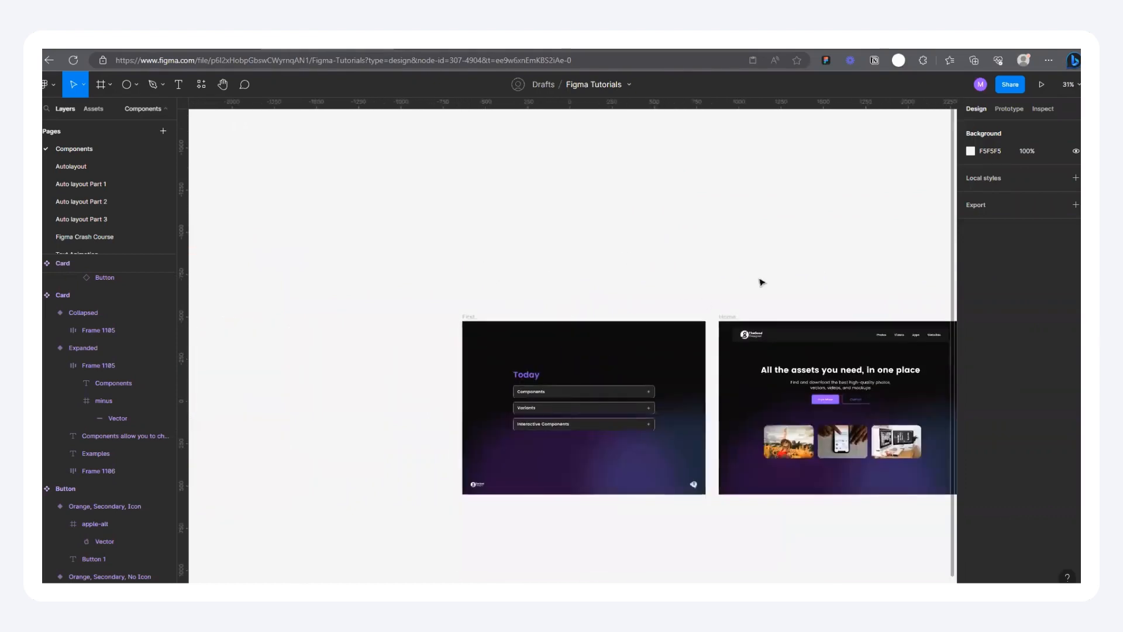
scroll(690, 292, up, 2)
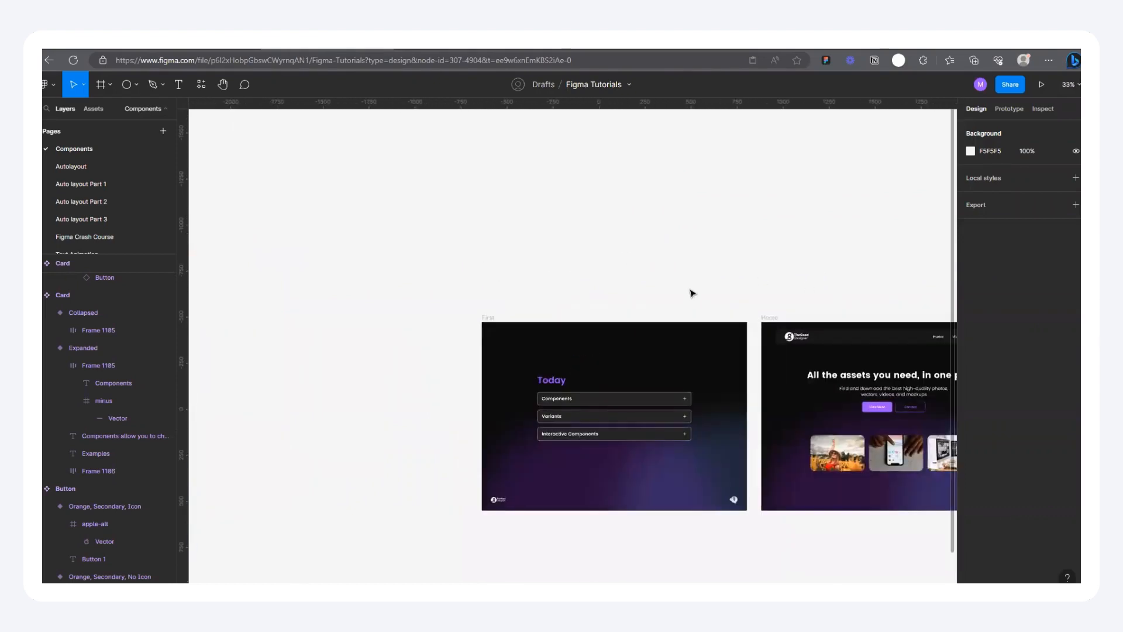
scroll(754, 299, up, 2)
scroll(606, 287, down, 1)
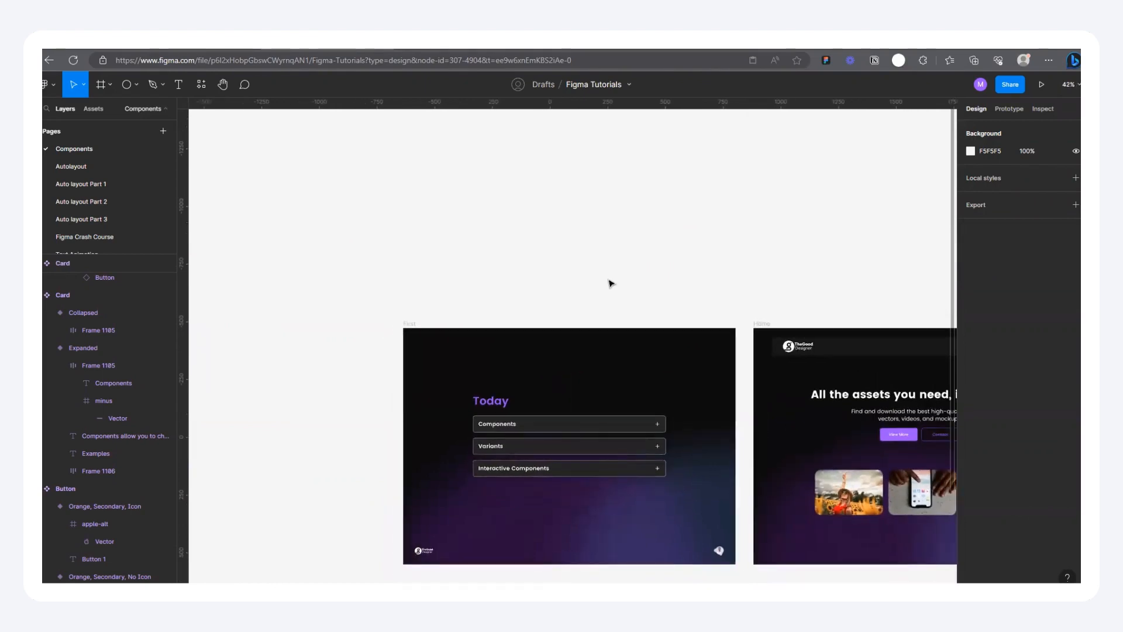
scroll(619, 286, up, 1)
scroll(620, 282, down, 3)
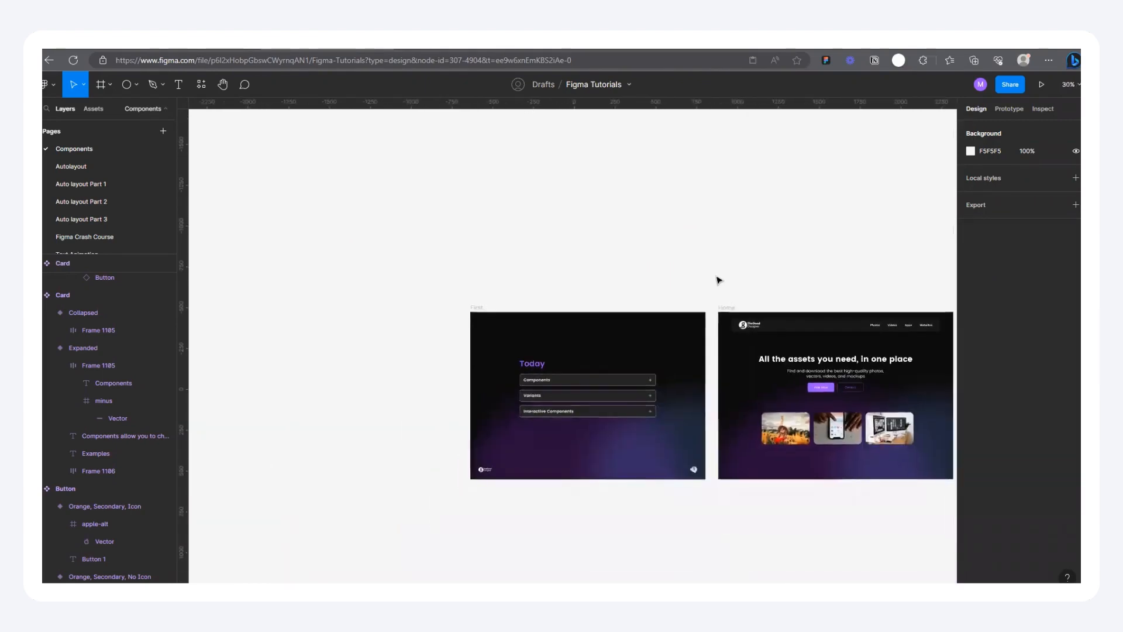
Step: Examine the Button and Card component sets and the loose button copies above them
scroll(862, 234, down, 2)
scroll(732, 238, down, 2)
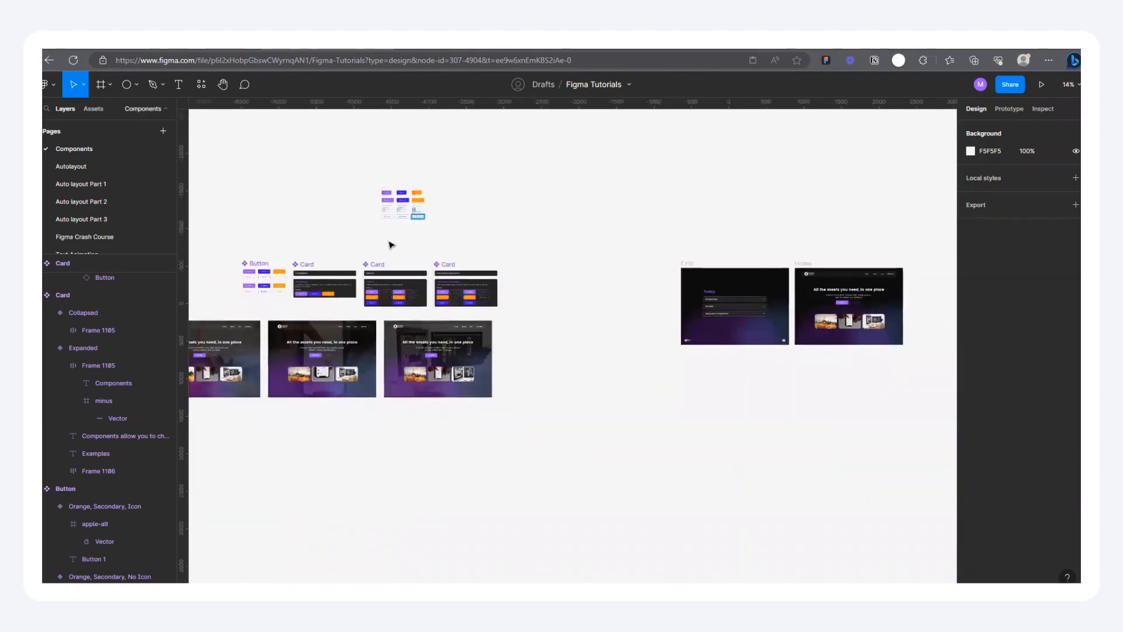
scroll(237, 252, up, 3)
scroll(759, 266, down, 2)
scroll(459, 293, up, 2)
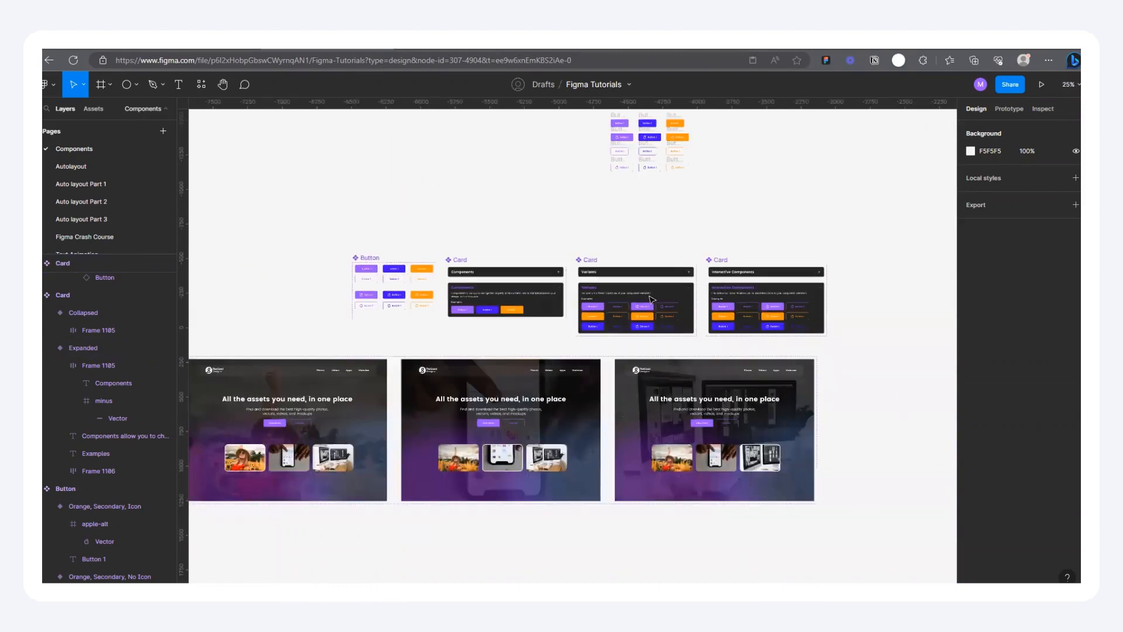
scroll(655, 296, down, 2)
scroll(305, 389, up, 1)
scroll(410, 316, up, 2)
scroll(494, 294, down, 2)
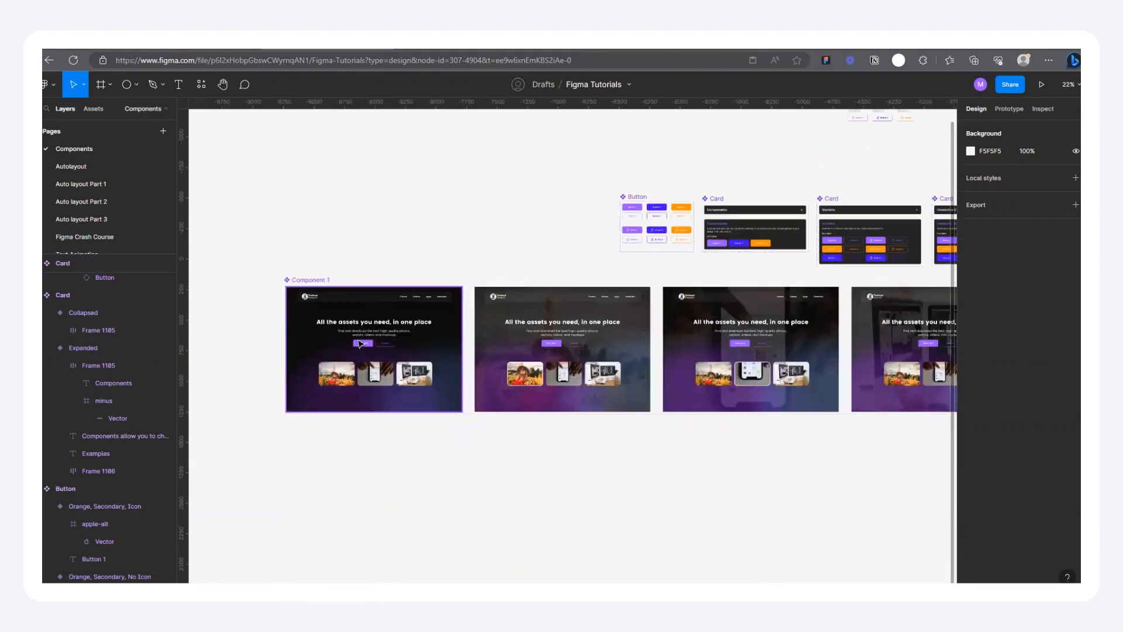
Step: Examine the landing page variants in Component 1, including their heading, buttons and photo thumbnails
scroll(308, 323, up, 3)
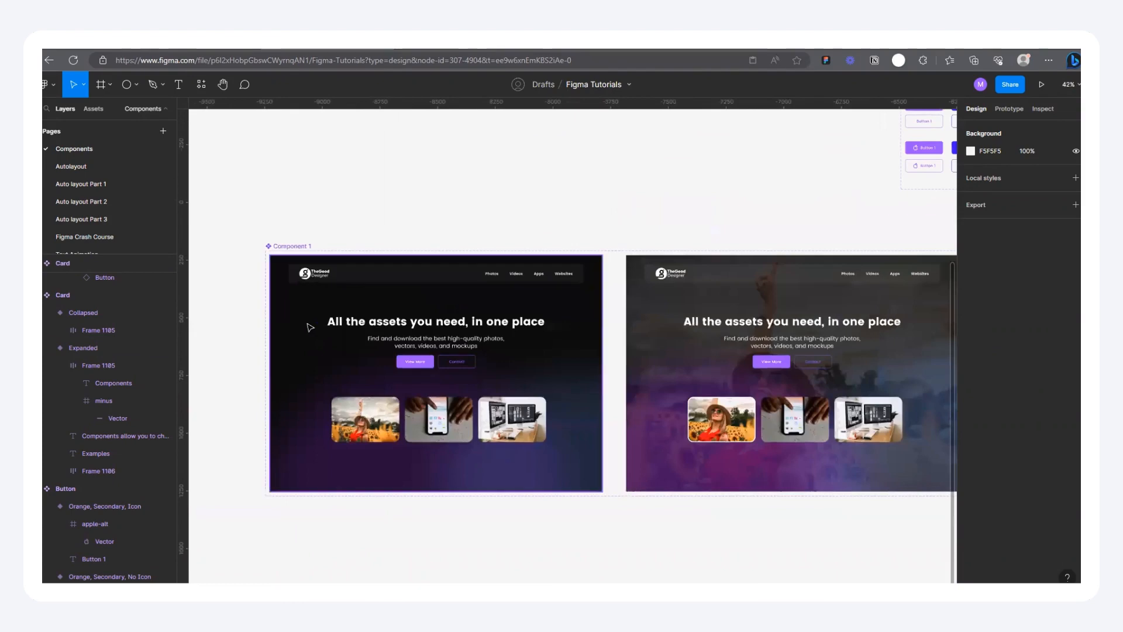
scroll(345, 367, up, 2)
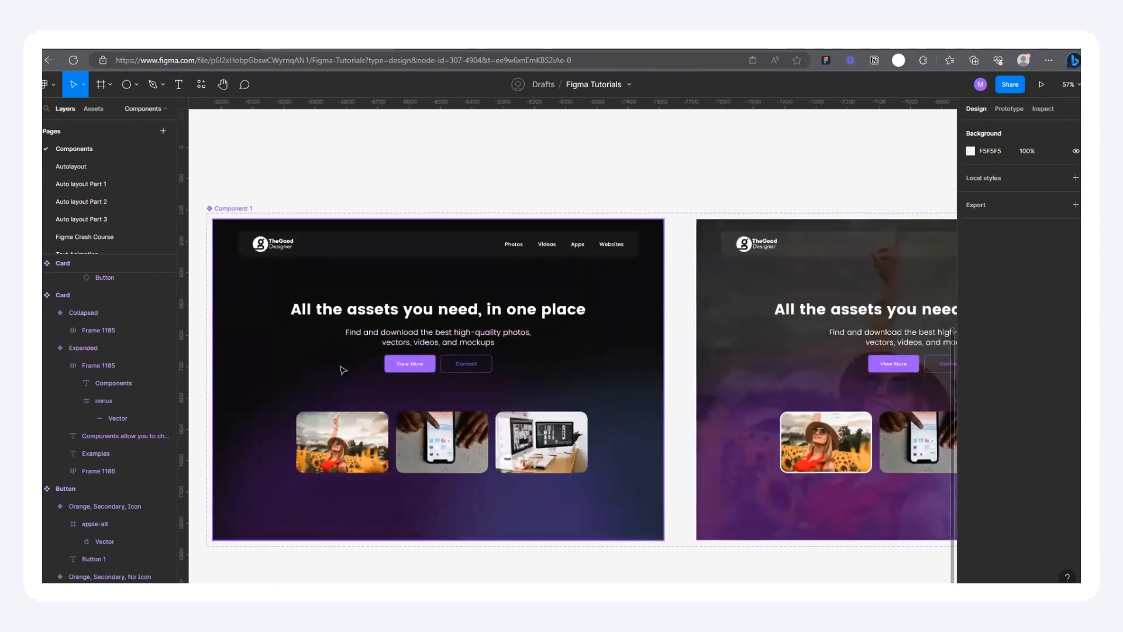
scroll(345, 368, down, 4)
scroll(463, 356, down, 5)
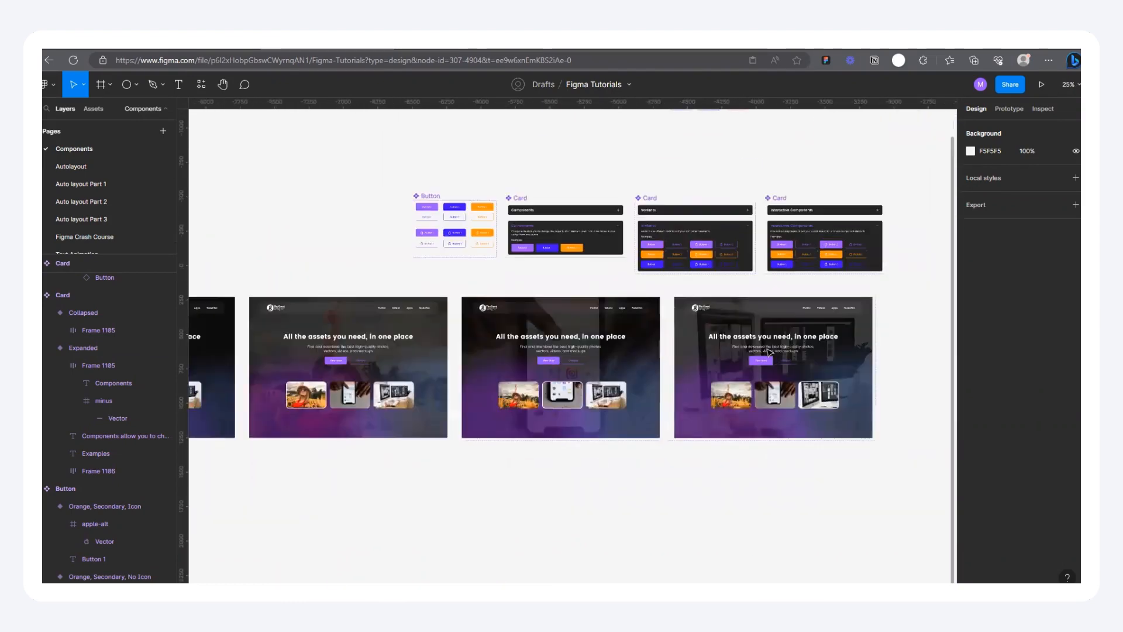
scroll(250, 381, up, 7)
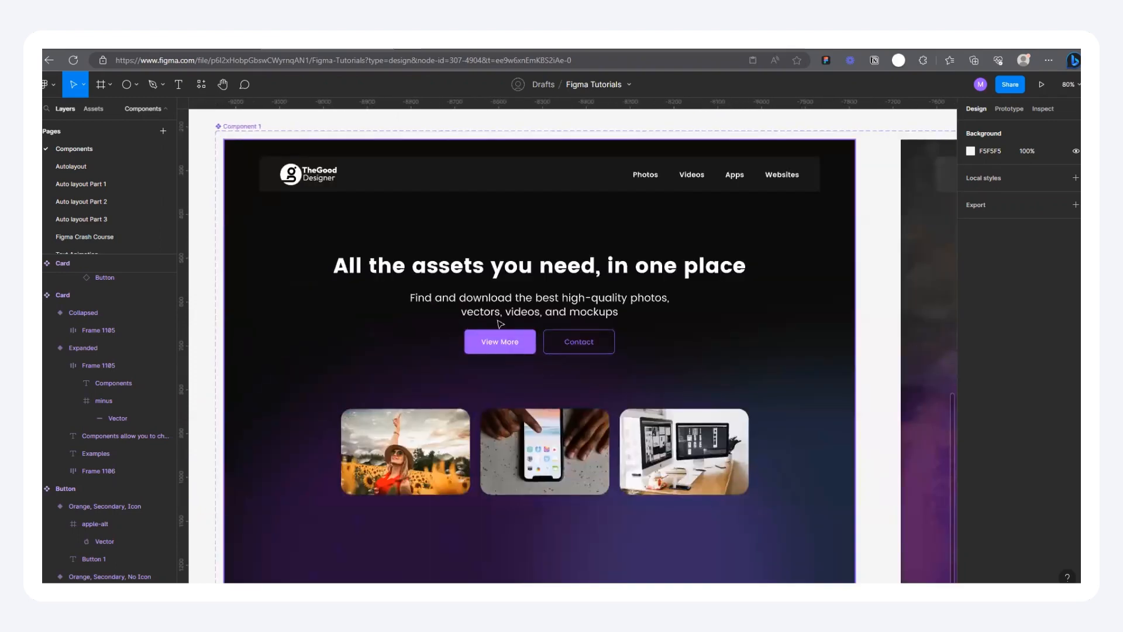
scroll(402, 300, up, 2)
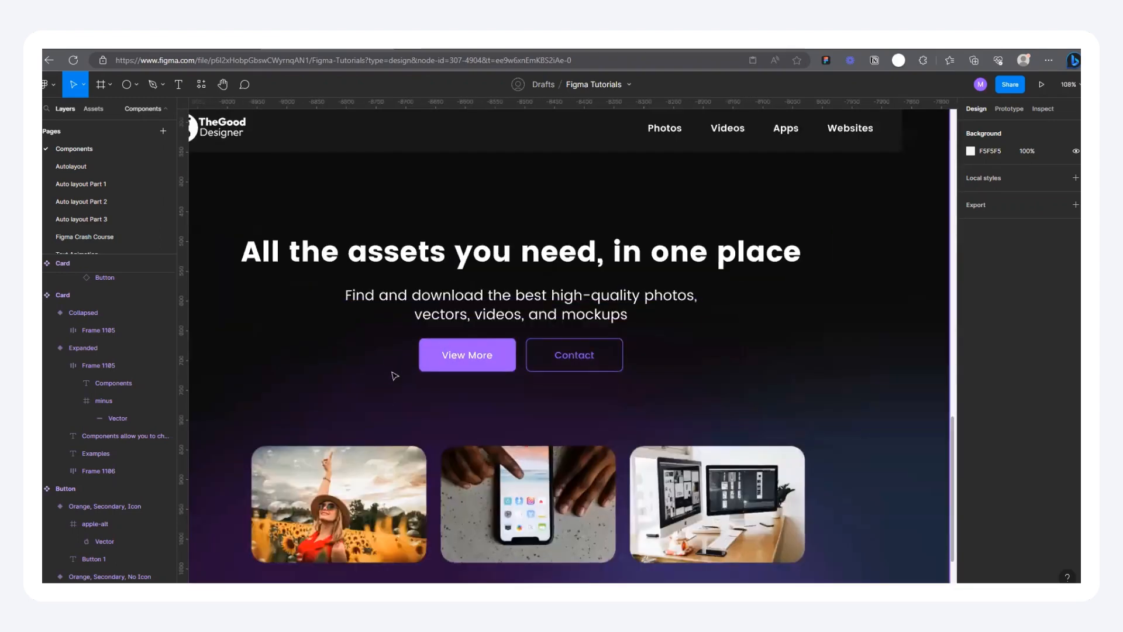
scroll(394, 373, down, 3)
scroll(395, 376, down, 3)
scroll(509, 374, up, 3)
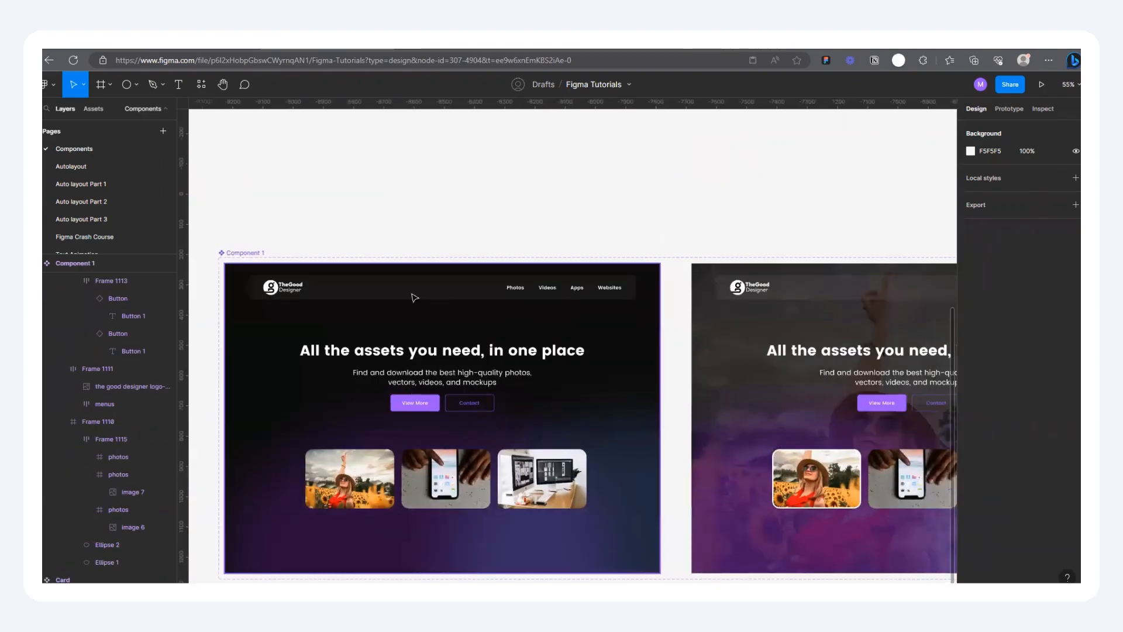
scroll(363, 336, down, 6)
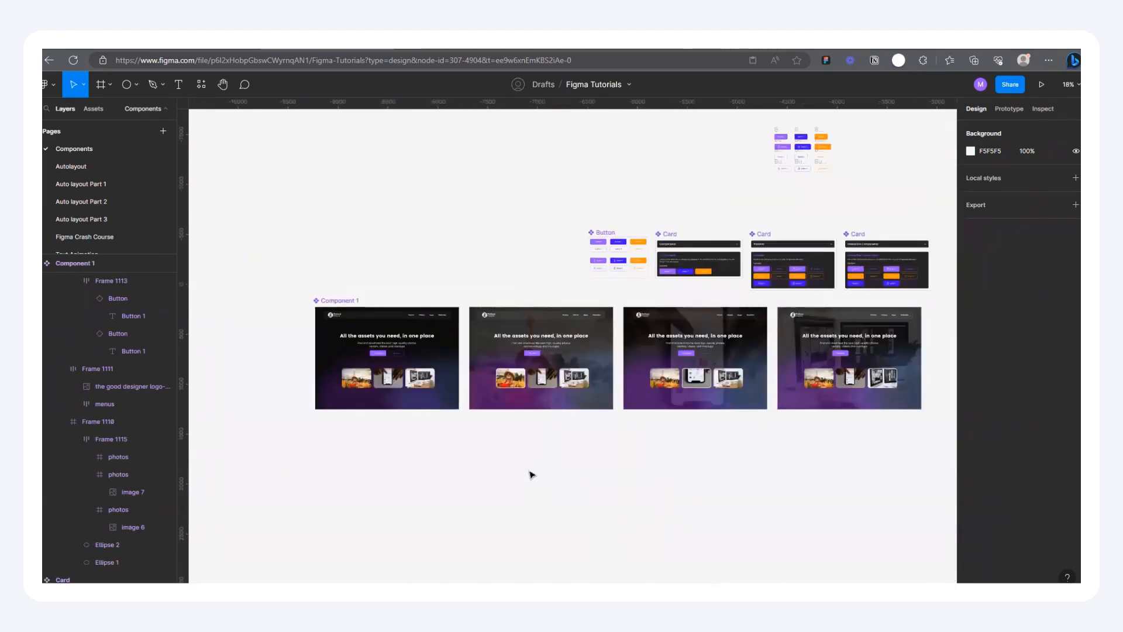
scroll(764, 391, up, 2)
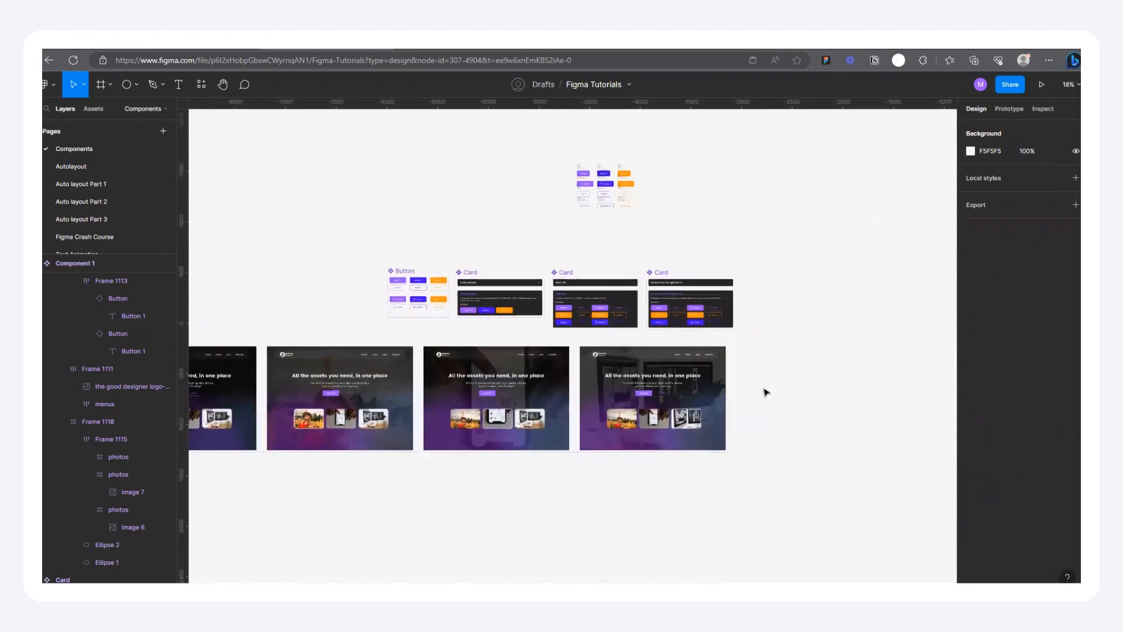
scroll(766, 391, down, 2)
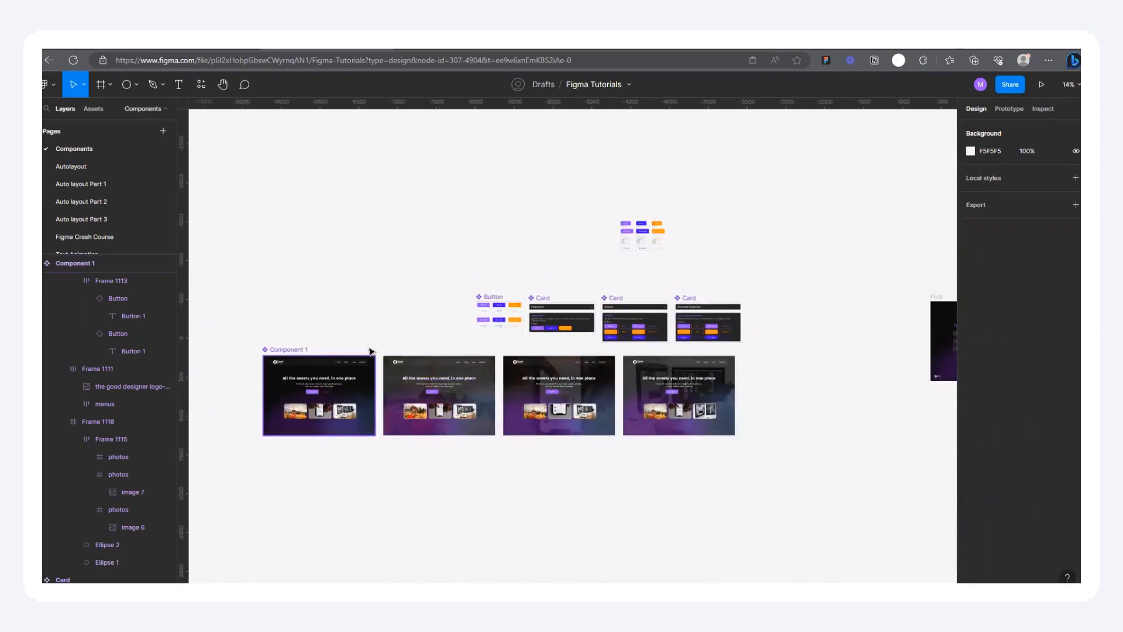
scroll(461, 301, up, 3)
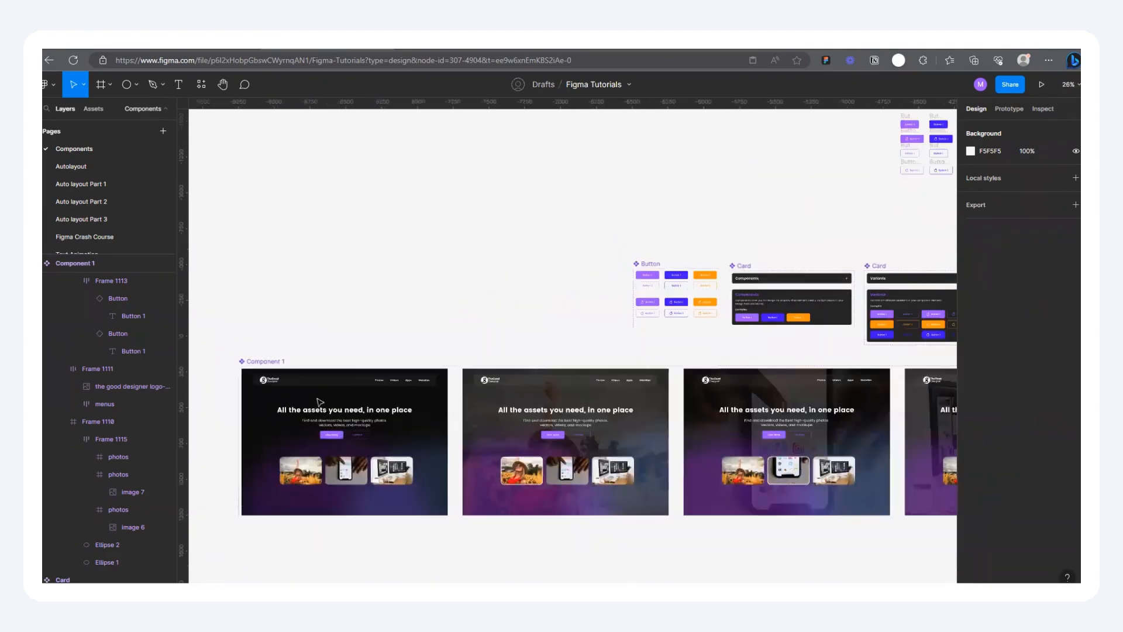
scroll(351, 430, up, 4)
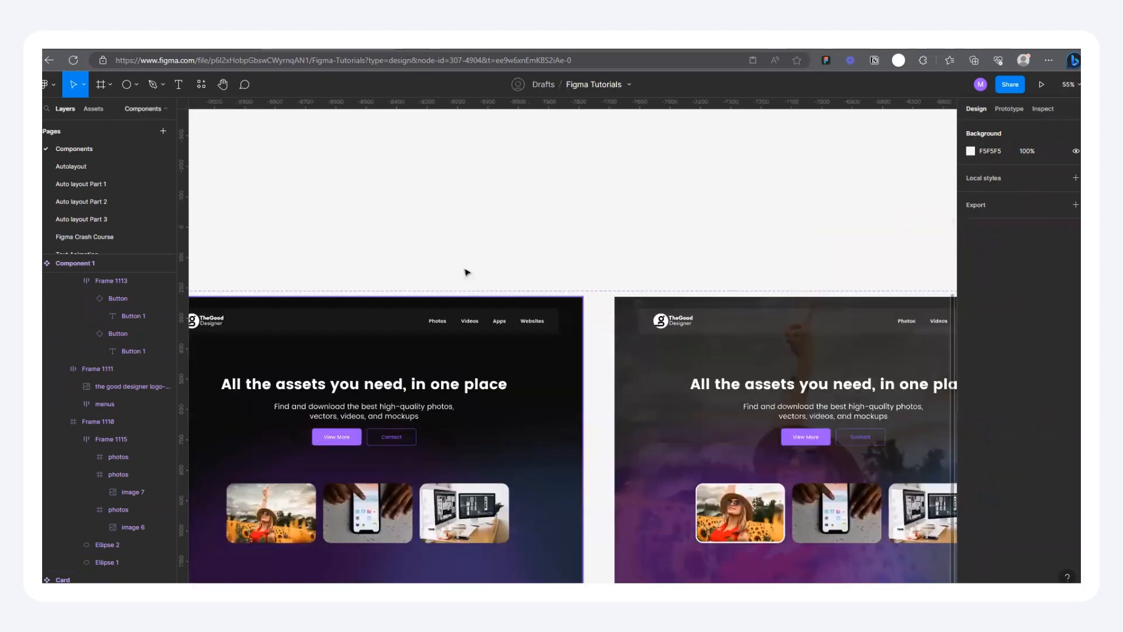
scroll(476, 339, down, 4)
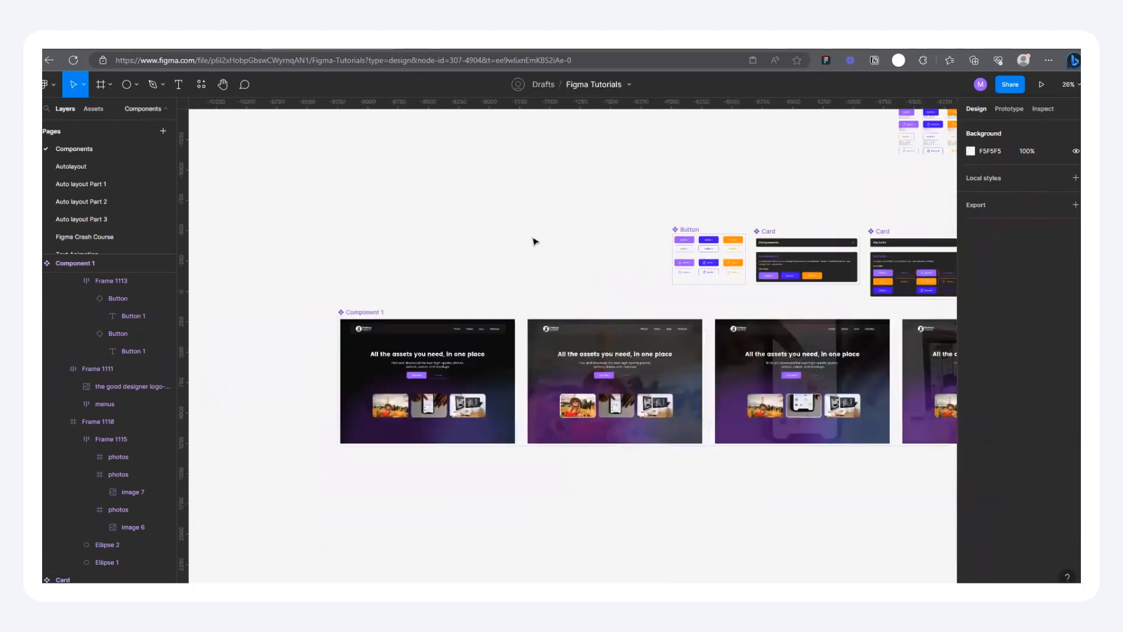
scroll(436, 261, up, 2)
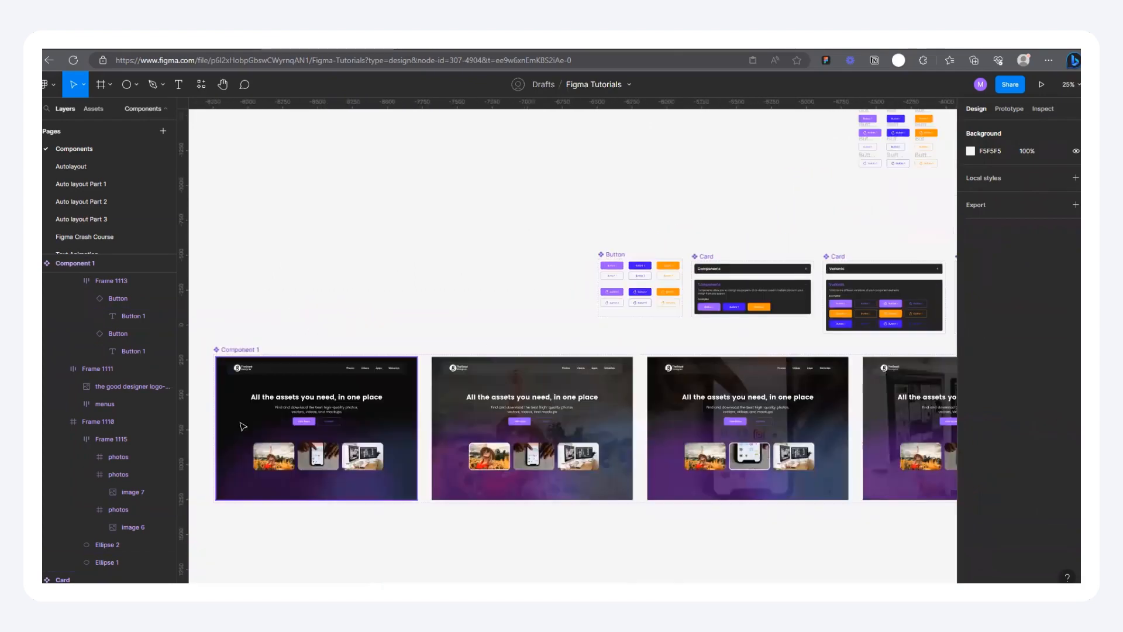
Step: Inspect the properties of the View More button instance in Component 1's first variant, leaving nothing selected
scroll(243, 426, up, 5)
click(484, 404)
double_click(484, 403)
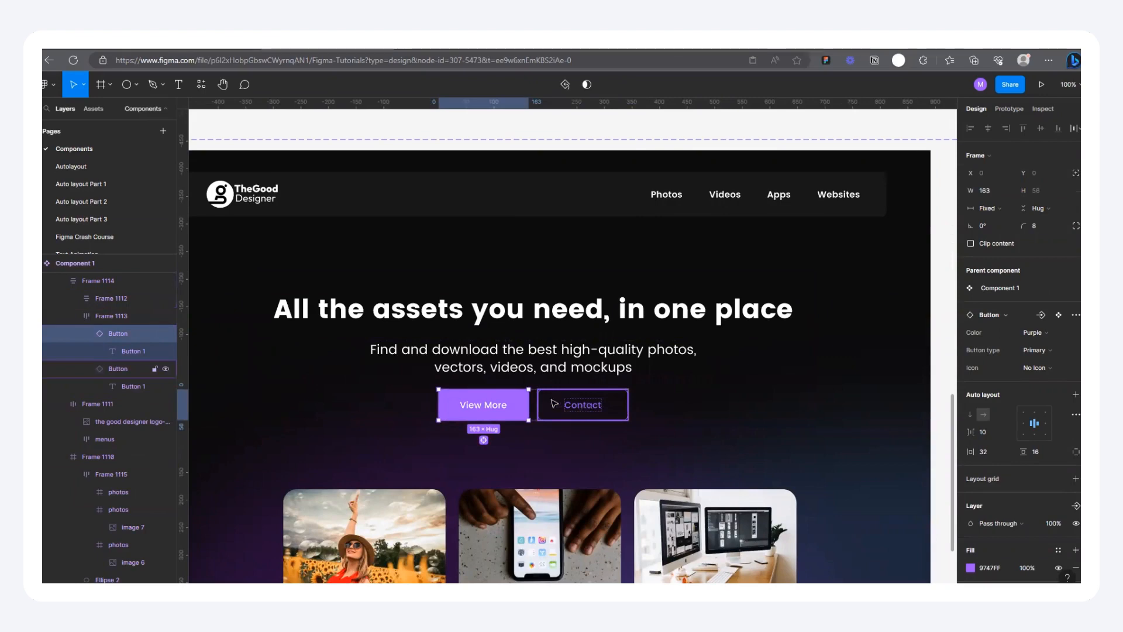
scroll(468, 403, down, 8)
click(581, 248)
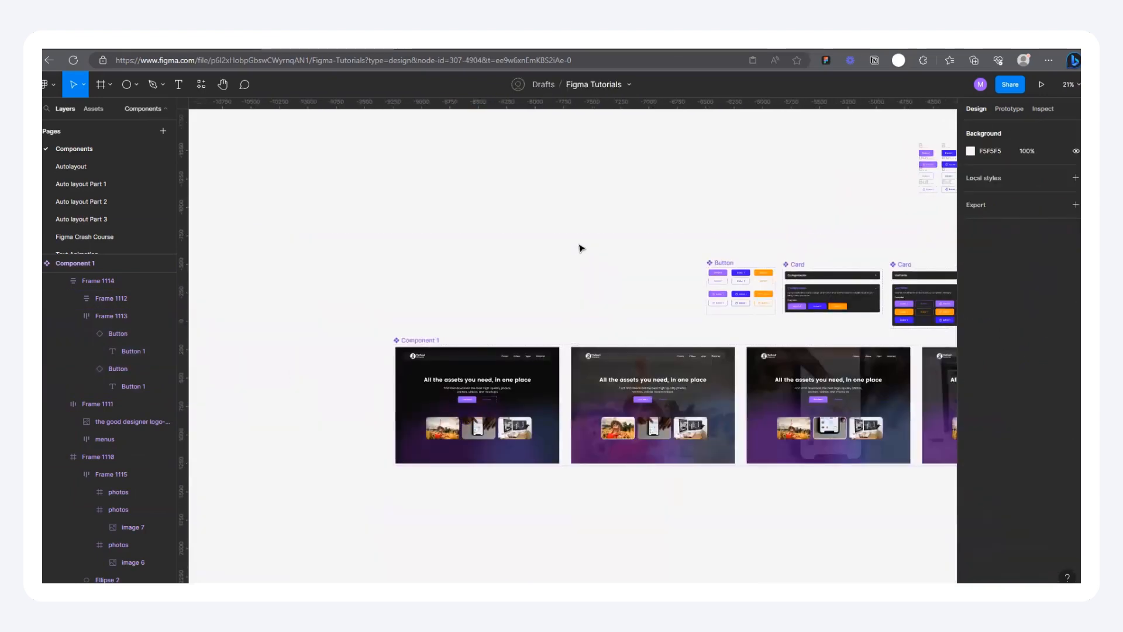
Step: Change the fill of the purple primary no-icon variant in the Button component set to turquoise 47FFDE
scroll(449, 307, down, 2)
scroll(447, 368, up, 3)
scroll(446, 368, down, 3)
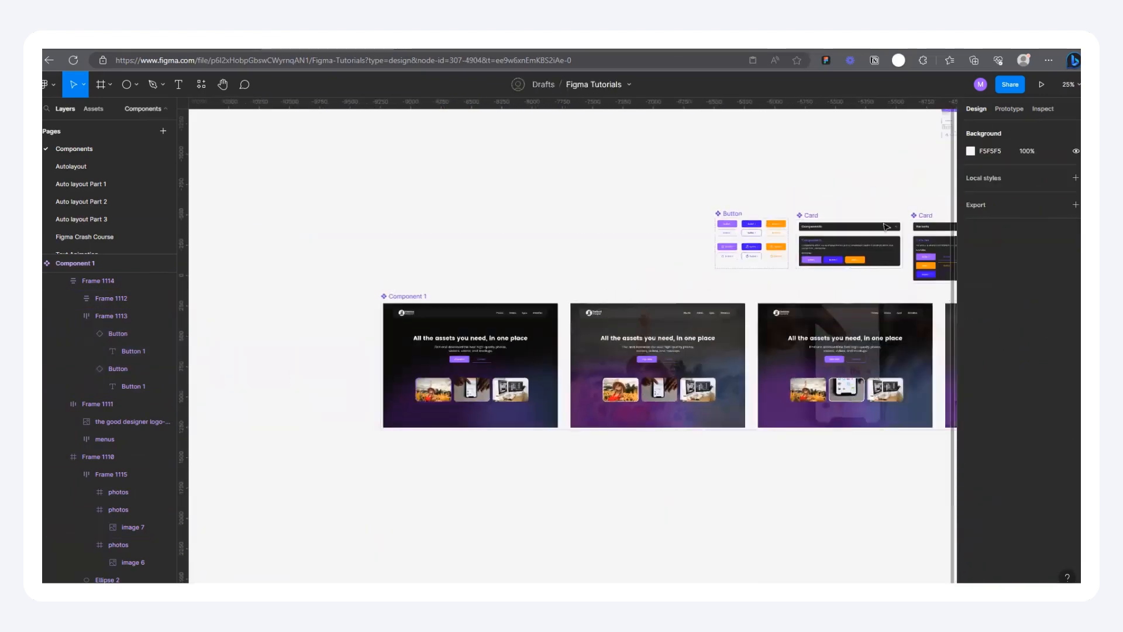
scroll(621, 248, up, 4)
scroll(620, 249, up, 10)
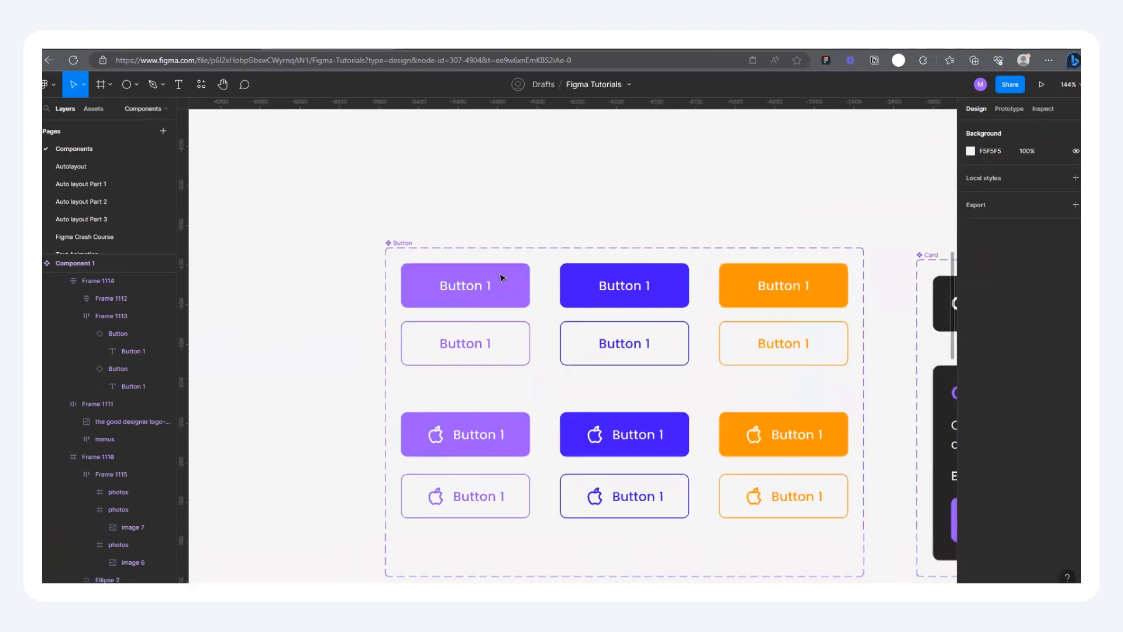
click(506, 278)
scroll(535, 300, up, 3)
scroll(1045, 451, down, 4)
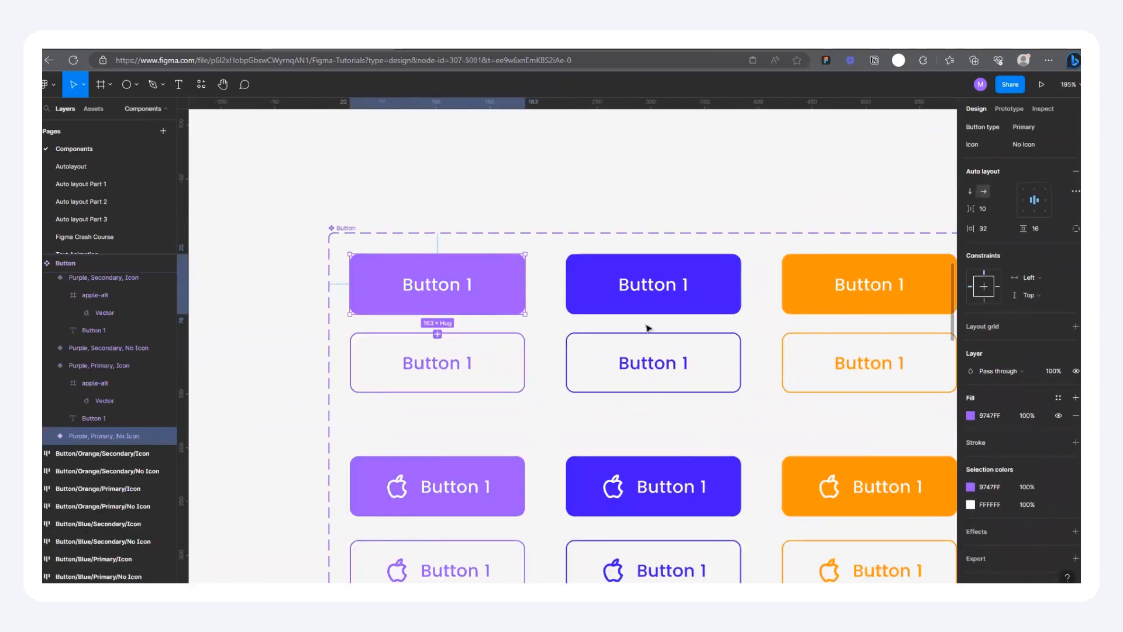
click(971, 416)
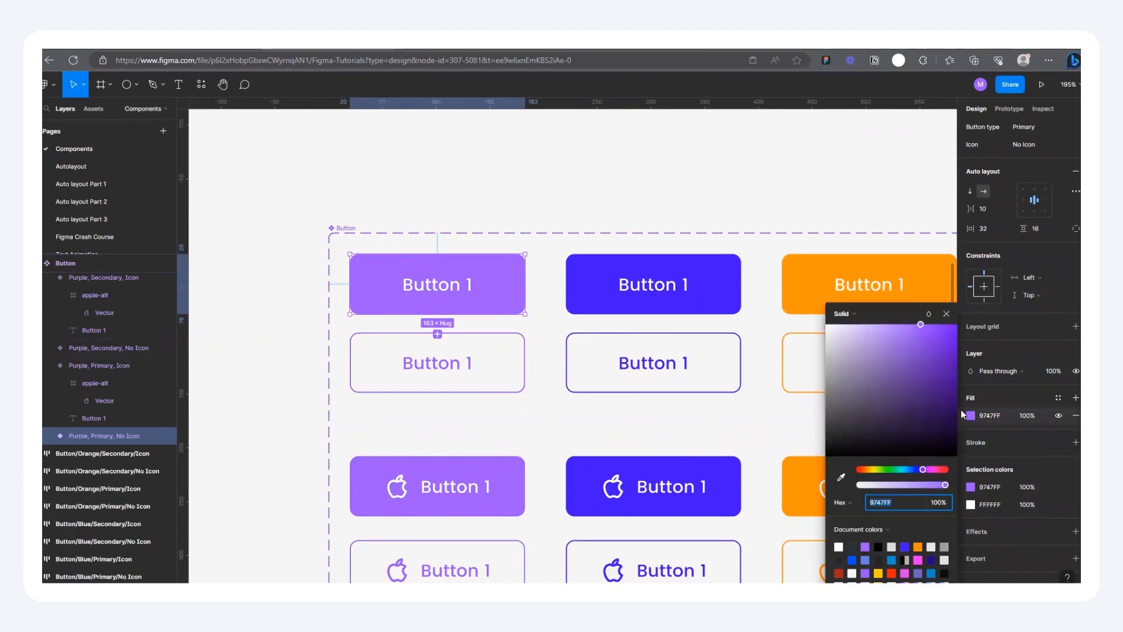
drag(918, 470, 900, 469)
Step: Examine the View More button in each of Component 1's landing page variants for the new fill colour
scroll(648, 172, down, 8)
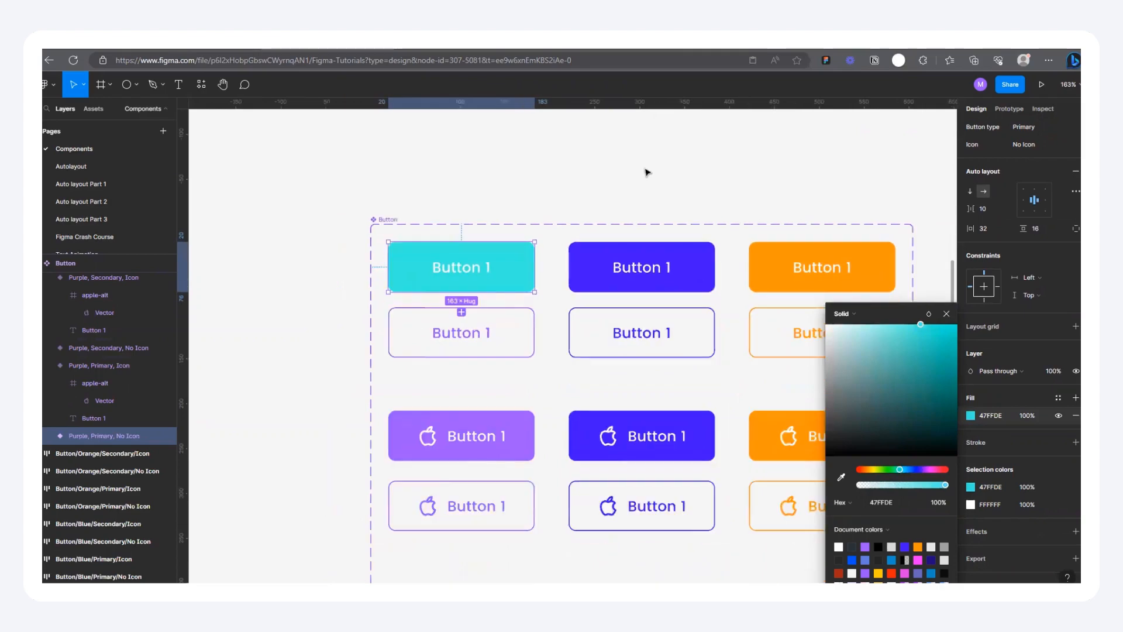
scroll(647, 172, down, 2)
scroll(584, 322, up, 6)
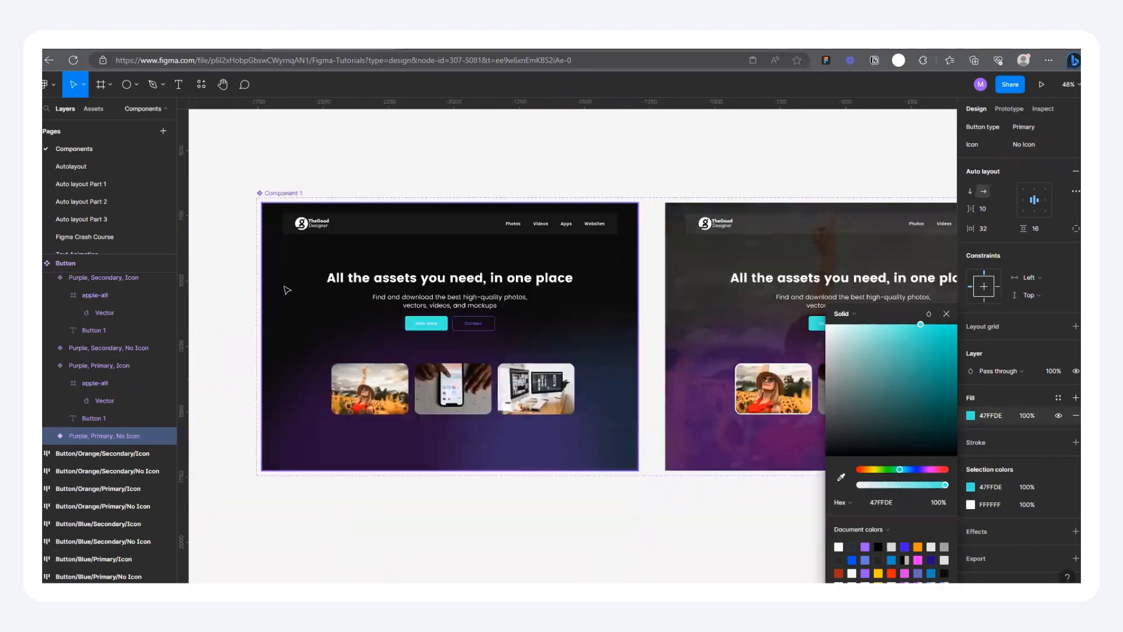
scroll(651, 339, up, 3)
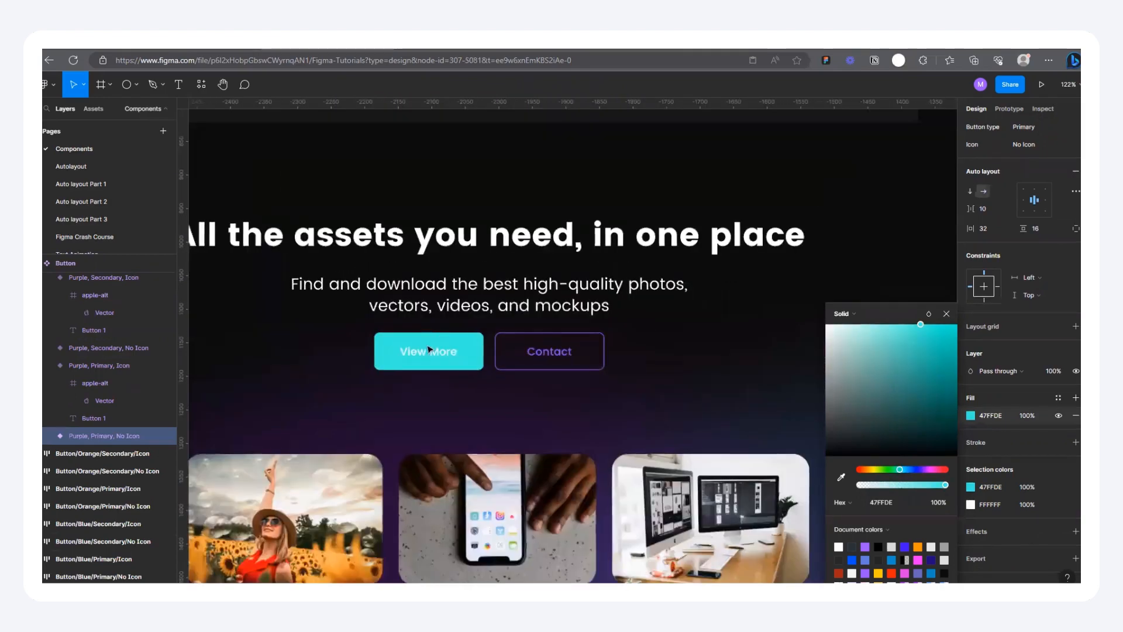
scroll(338, 312, up, 1)
scroll(433, 354, down, 2)
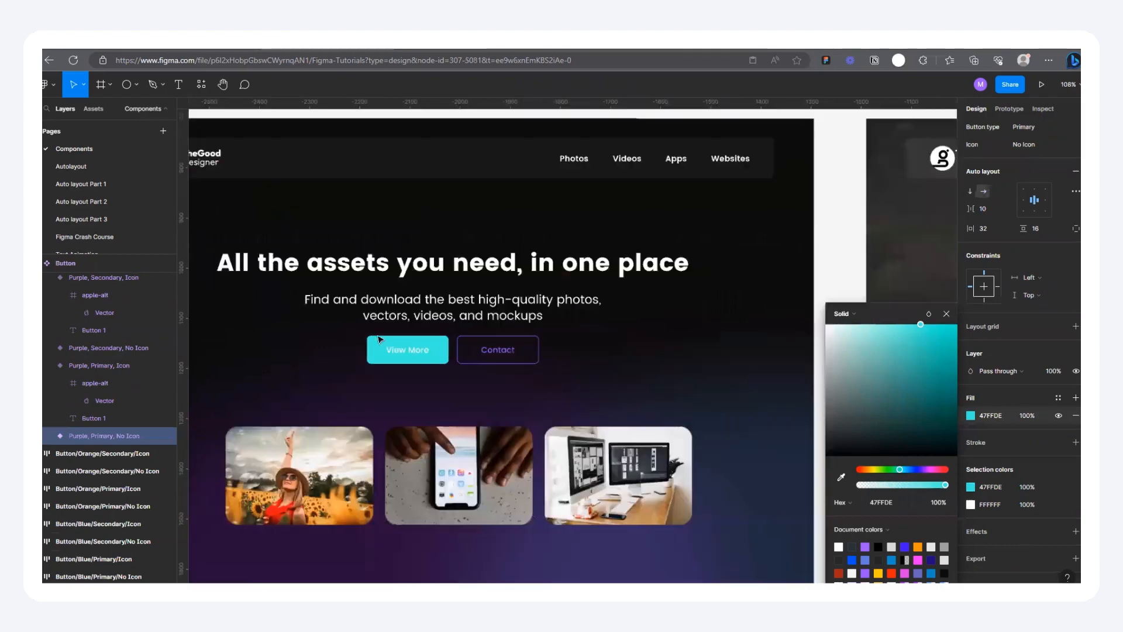
scroll(393, 348, up, 4)
scroll(367, 335, down, 6)
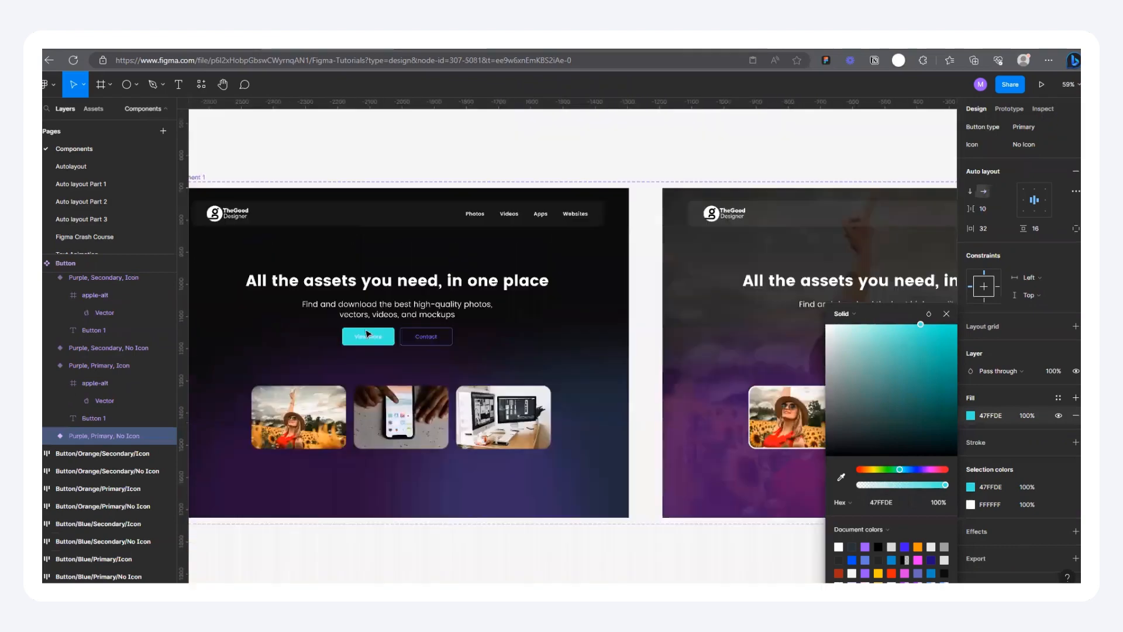
scroll(712, 340, up, 5)
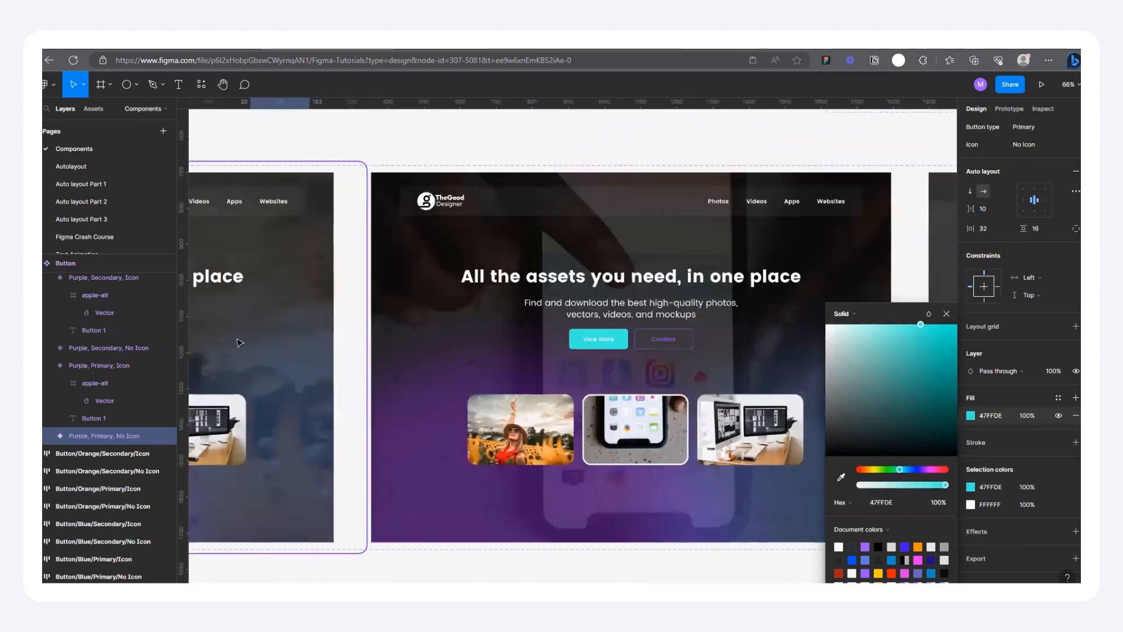
scroll(237, 342, down, 6)
scroll(547, 316, up, 2)
scroll(631, 312, down, 4)
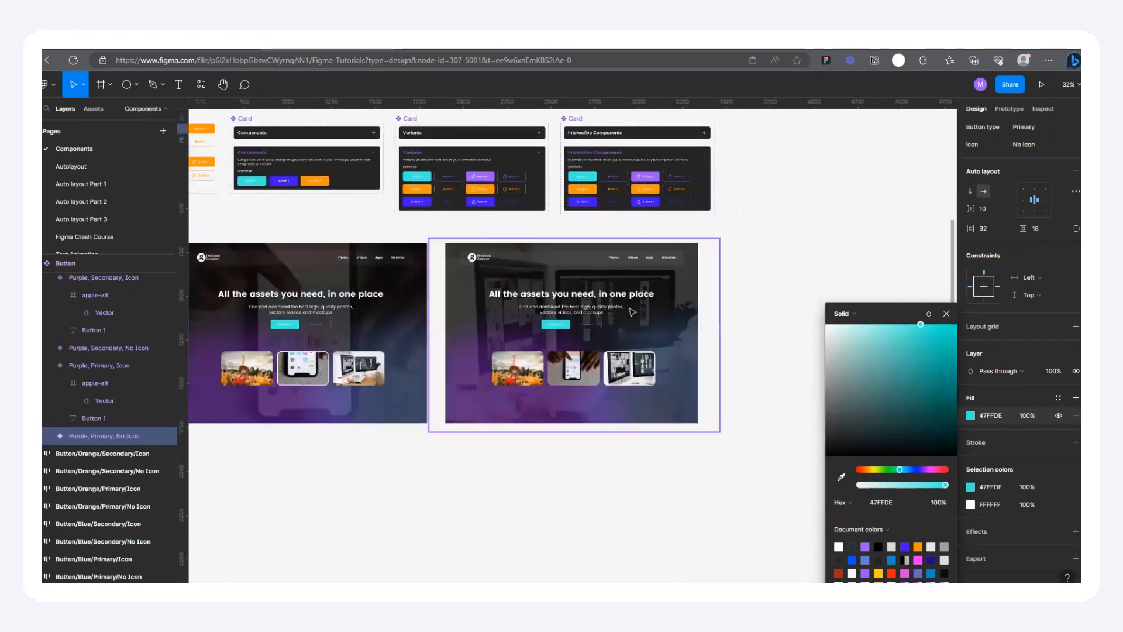
Step: Set the label colour of the turquoise primary no-icon button to near-black 1C1C1C
scroll(416, 204, up, 2)
scroll(426, 187, up, 6)
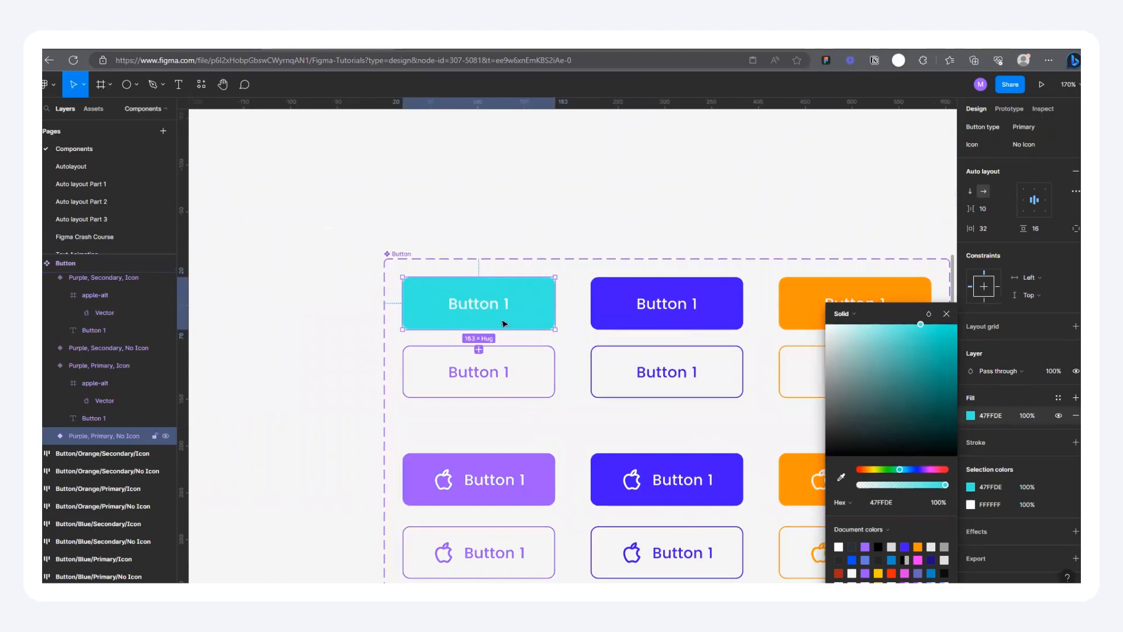
double_click(500, 322)
scroll(500, 318, up, 3)
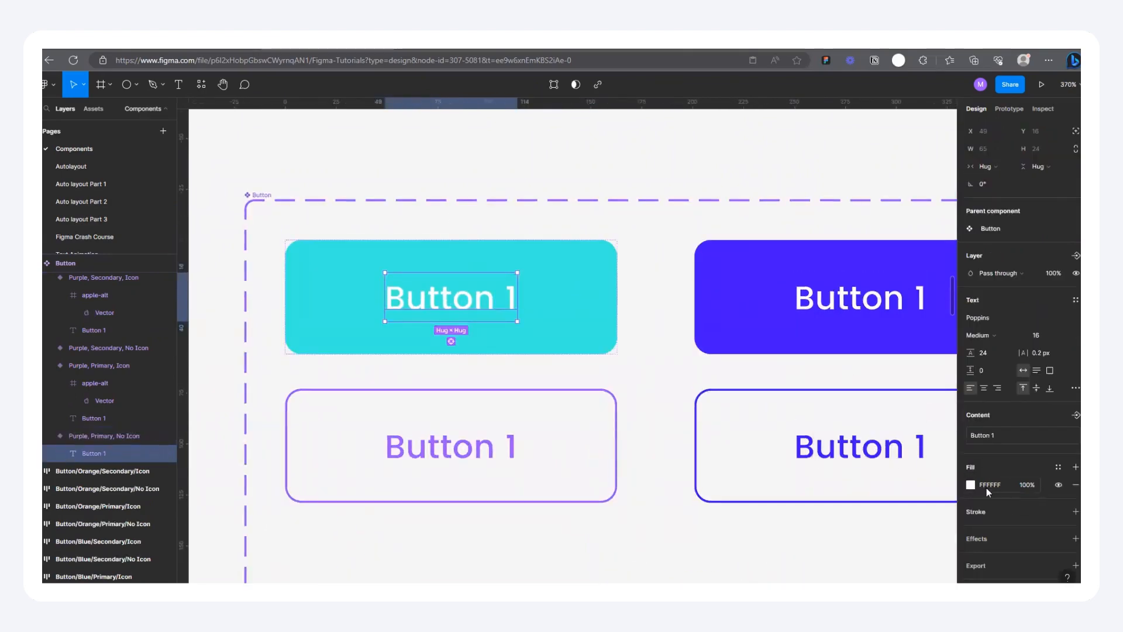
click(969, 485)
text(121212)
key(Return)
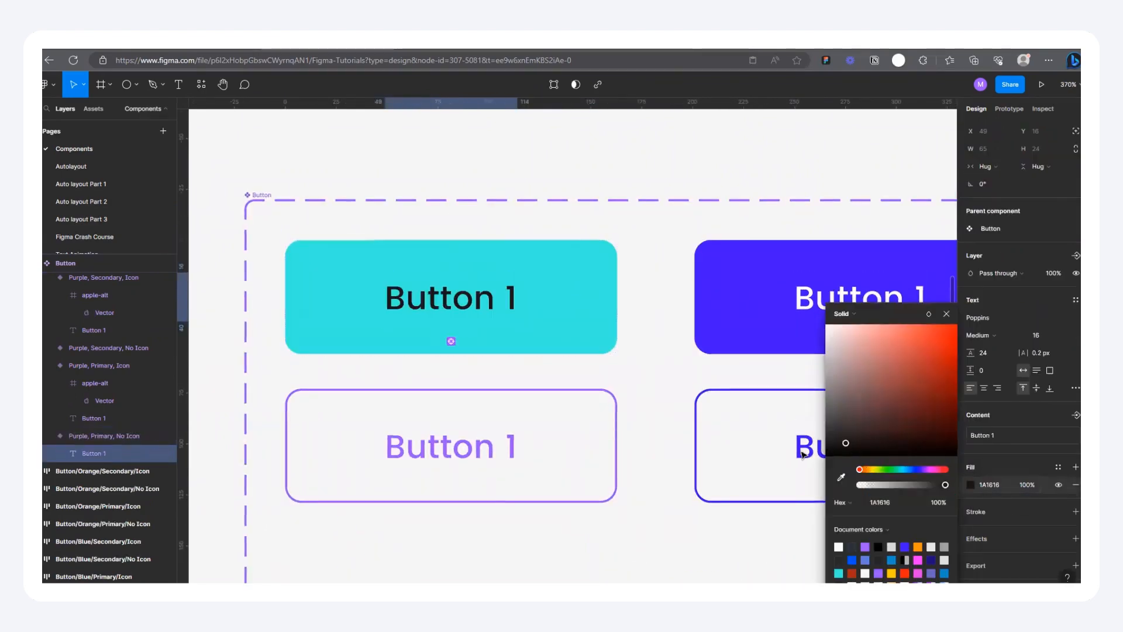
Step: Check the View More button's label colour in Component 1's first landing page variant
scroll(581, 296, down, 15)
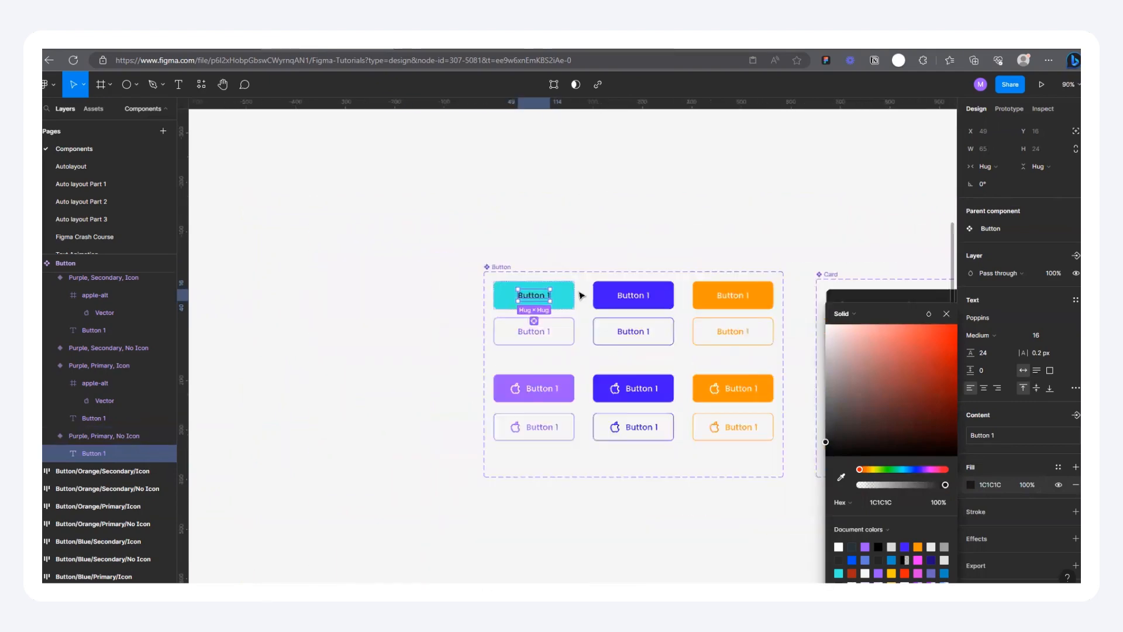
scroll(375, 381, up, 8)
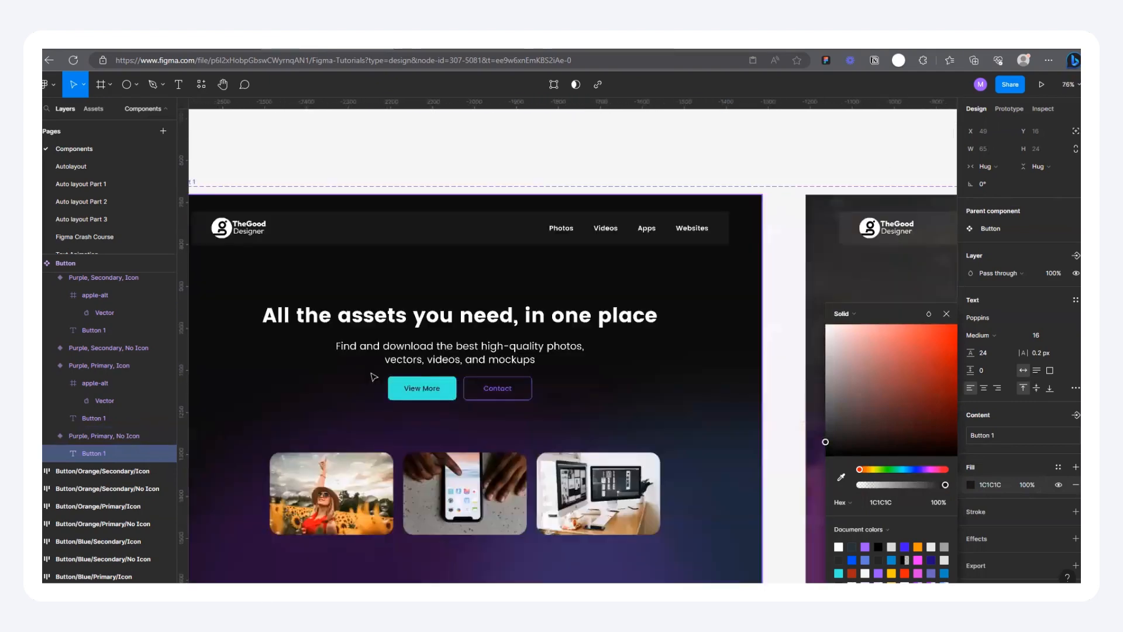
scroll(383, 416, down, 2)
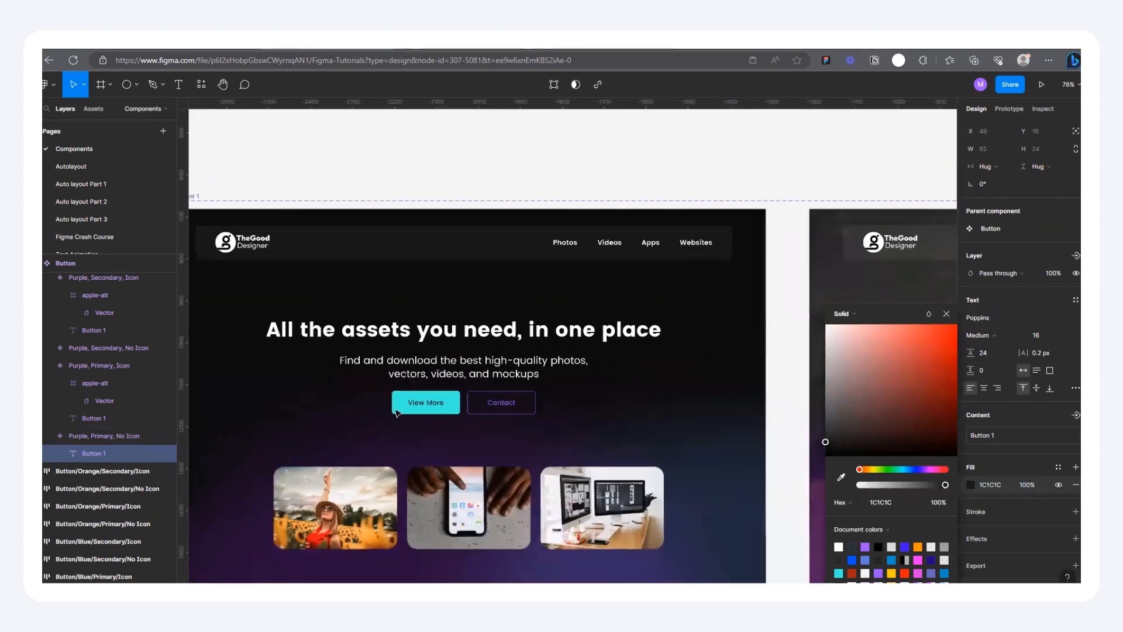
scroll(389, 380, up, 3)
scroll(427, 418, down, 4)
scroll(453, 408, down, 5)
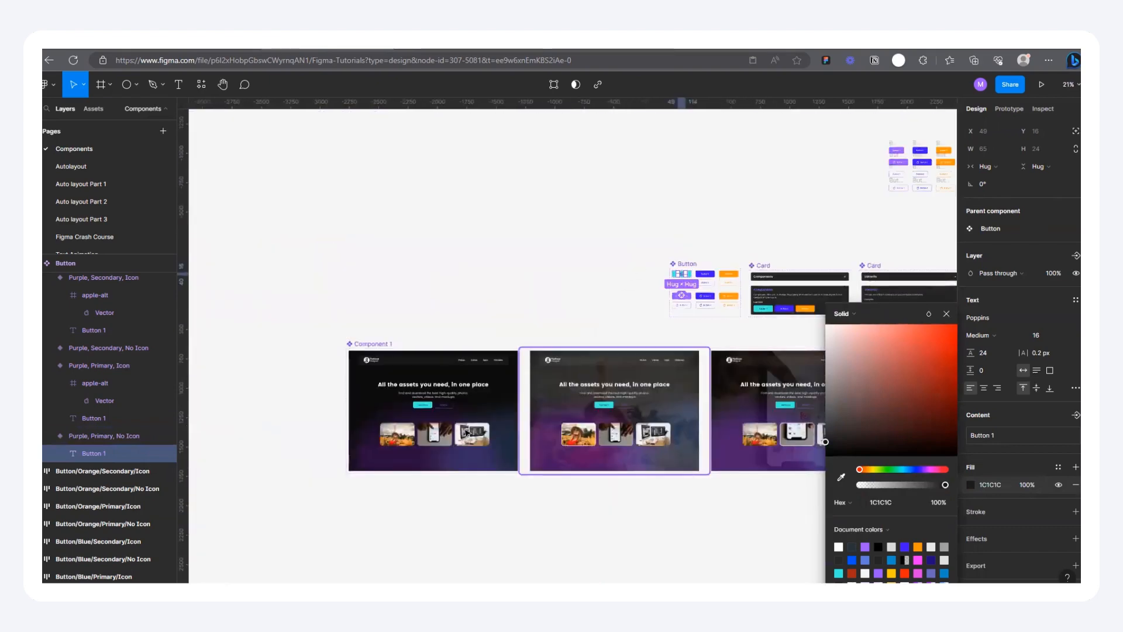
Step: Set the stroke of the purple secondary no-icon button to turquoise 47FFDE, sampled from the primary button above it
scroll(585, 374, up, 4)
scroll(533, 410, up, 7)
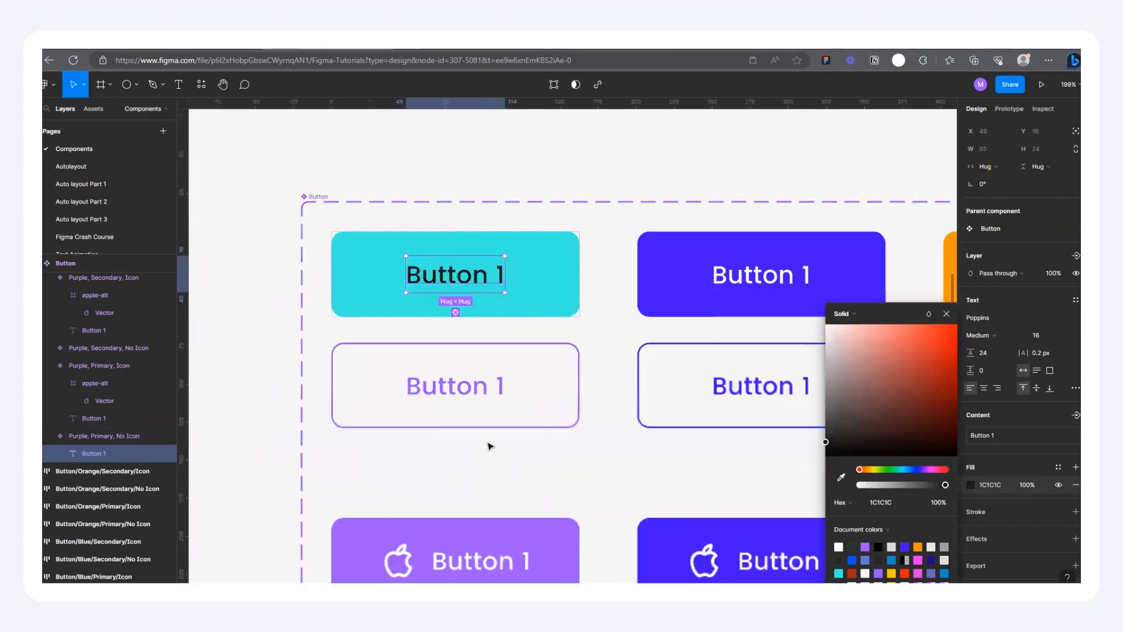
click(468, 343)
scroll(1047, 450, down, 3)
click(971, 443)
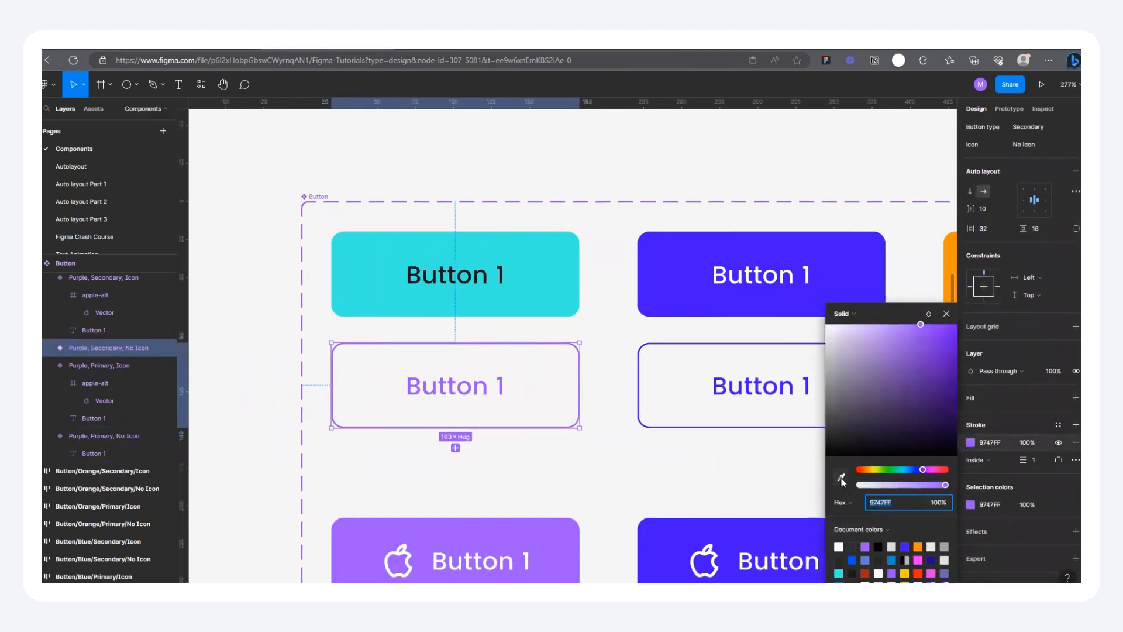
click(841, 478)
click(572, 296)
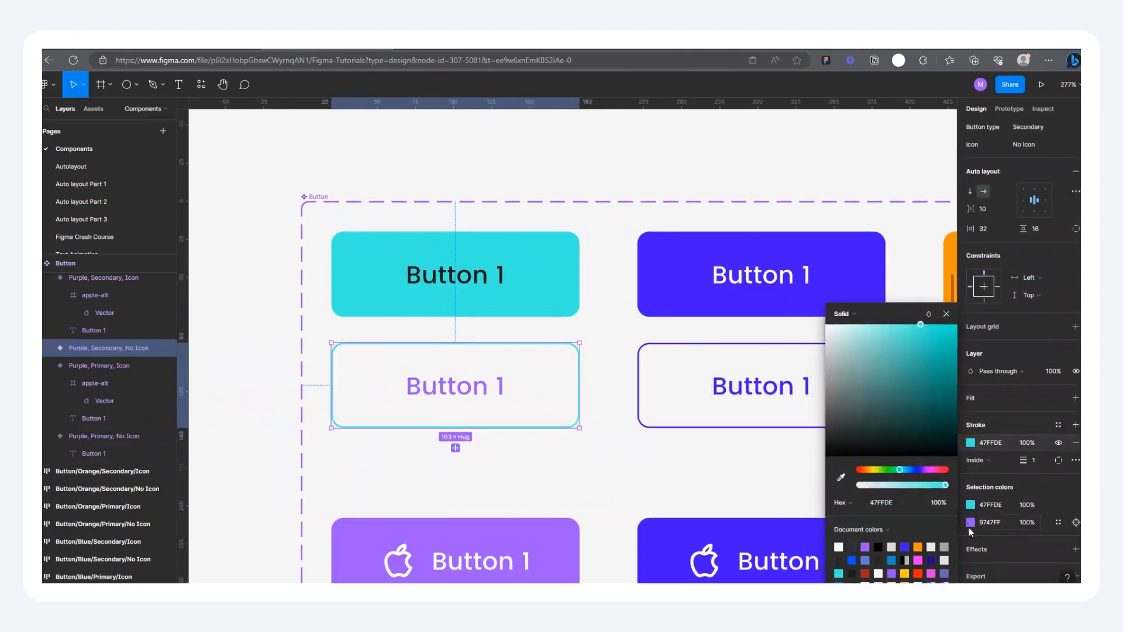
Step: Match the secondary no-icon button's label to the turquoise 47FFDE sampled from the primary button, leaving nothing selected
click(970, 525)
click(842, 478)
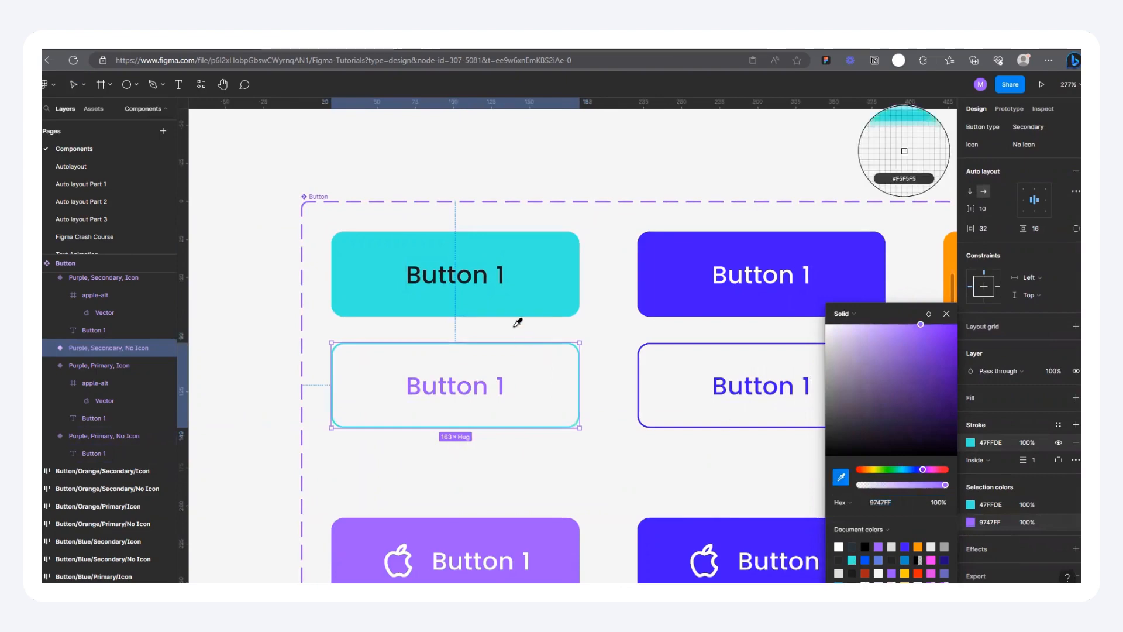
click(528, 298)
scroll(543, 284, down, 5)
scroll(542, 287, down, 2)
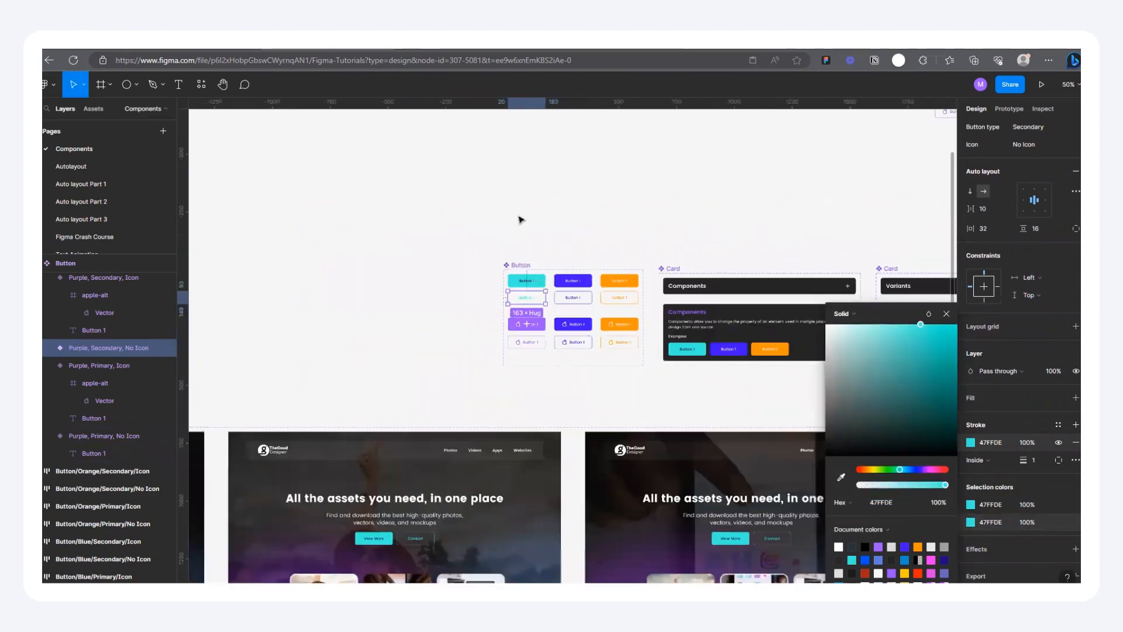
click(520, 220)
Step: Examine the View More and Contact buttons in Component 1's first variant for the updated colours
scroll(521, 221, down, 1)
scroll(629, 275, down, 2)
scroll(321, 353, up, 3)
scroll(573, 328, up, 5)
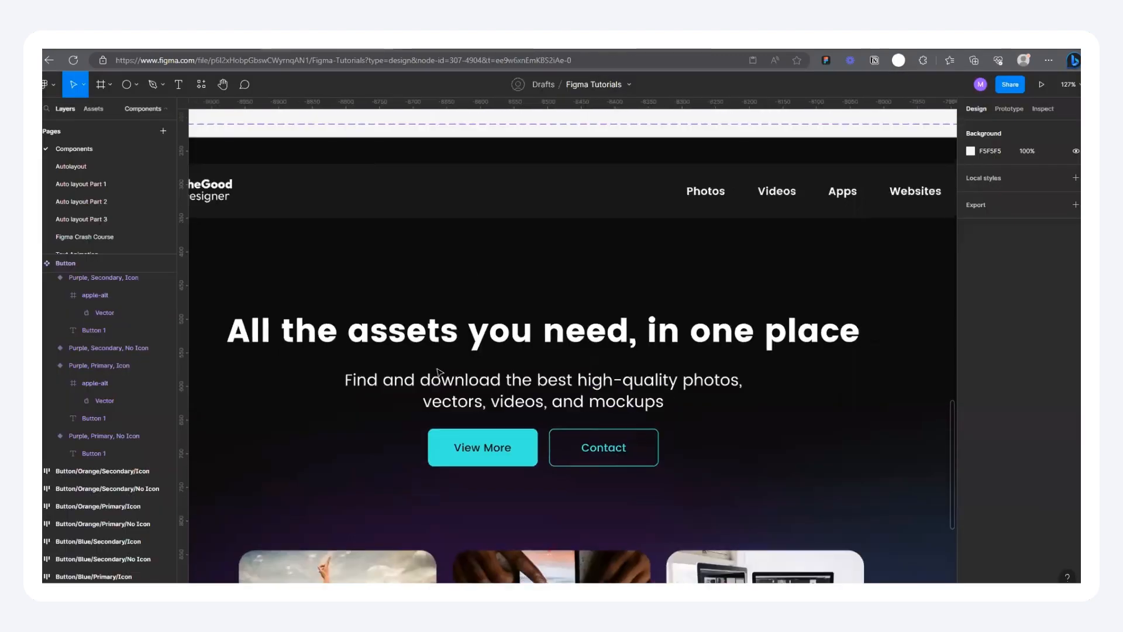
scroll(435, 379, down, 10)
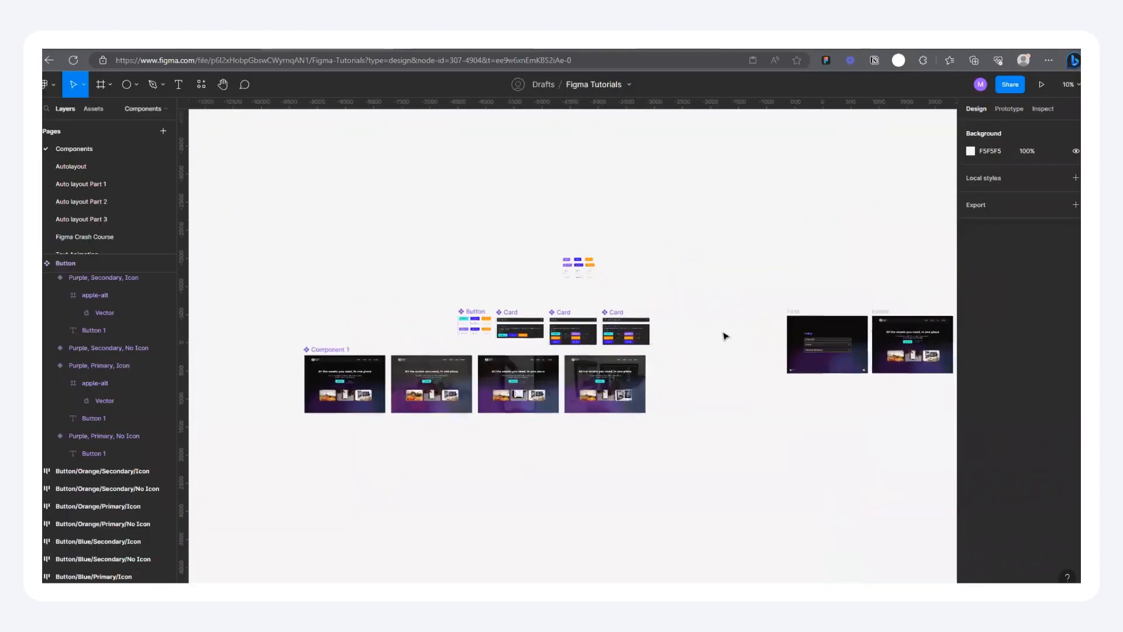
Step: Select all twelve loose button frames above the component sets and review their slash-separated layer names
scroll(587, 254, up, 5)
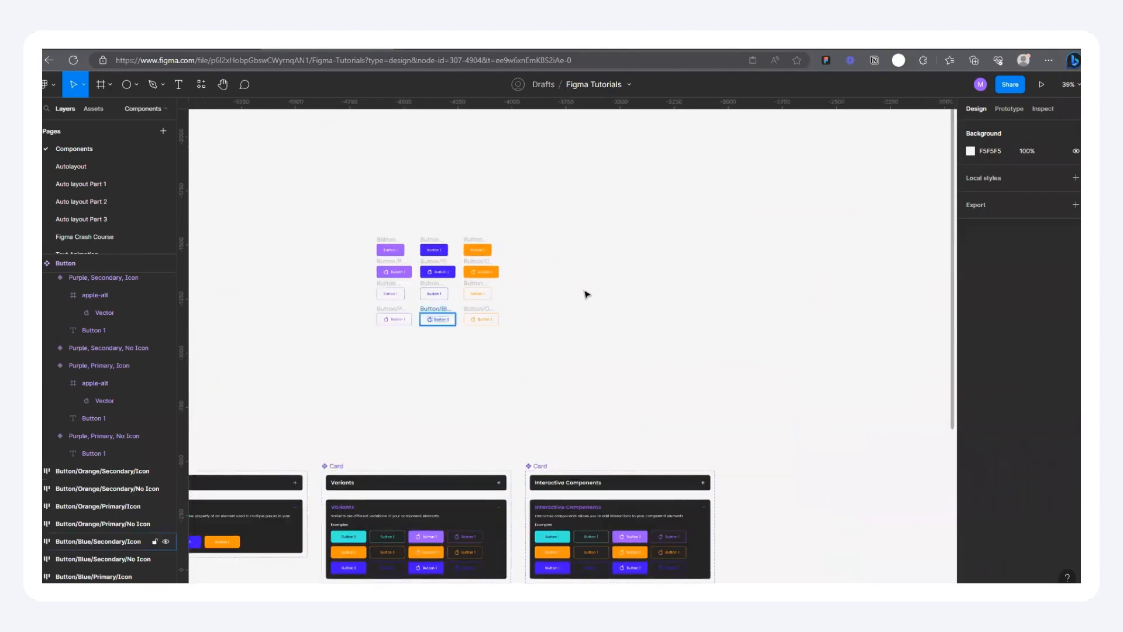
scroll(472, 209, up, 4)
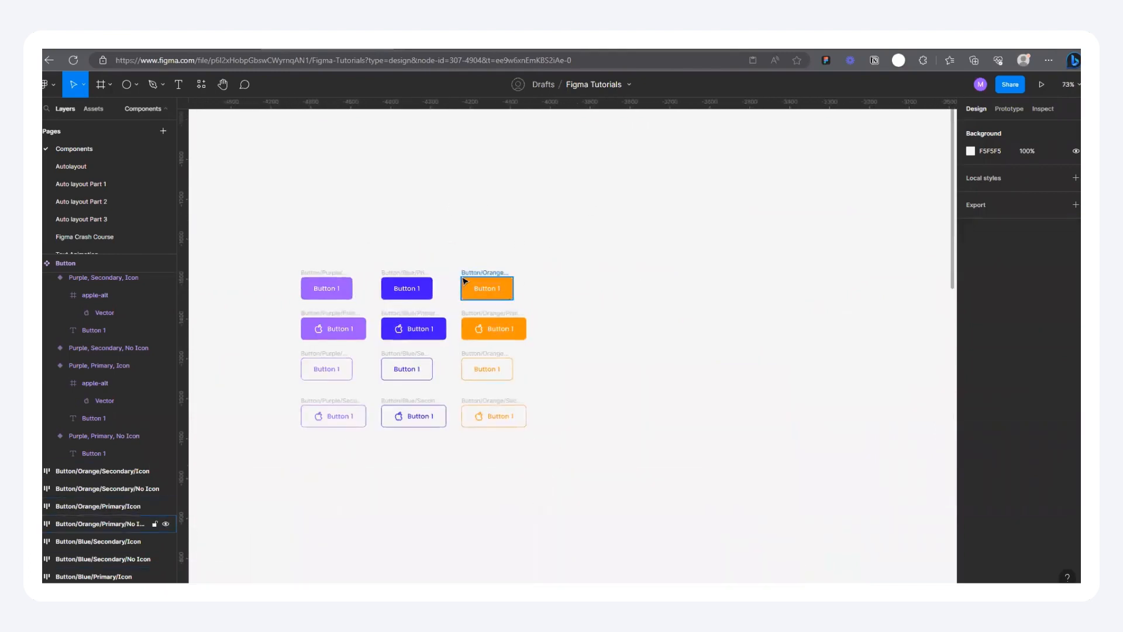
scroll(346, 266, left, 3)
drag(350, 246, 660, 478)
scroll(561, 302, down, 3)
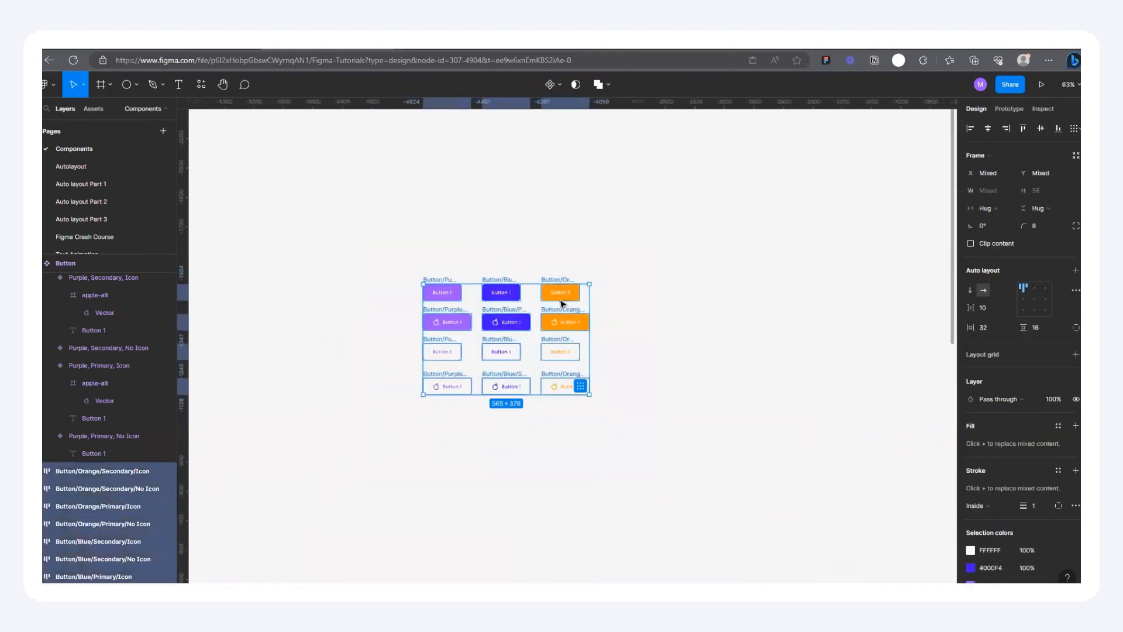
click(428, 296)
scroll(520, 303, up, 5)
drag(303, 218, 778, 530)
scroll(451, 228, down, 10)
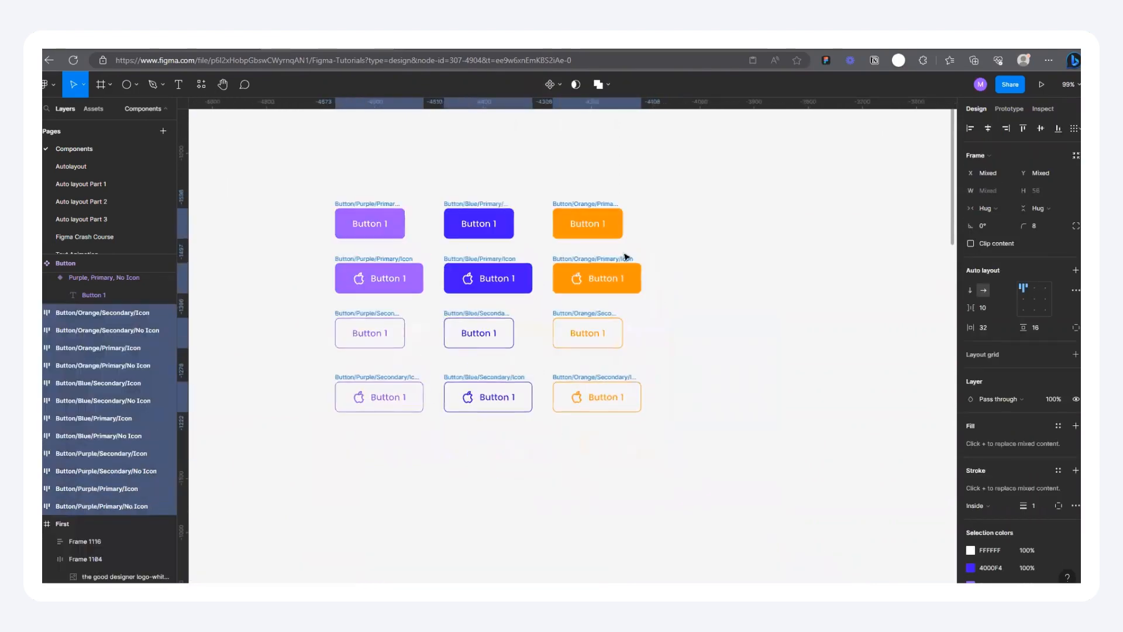
Step: Compare the loose button frames with the Button component set, leaving nothing selected
scroll(450, 359, up, 4)
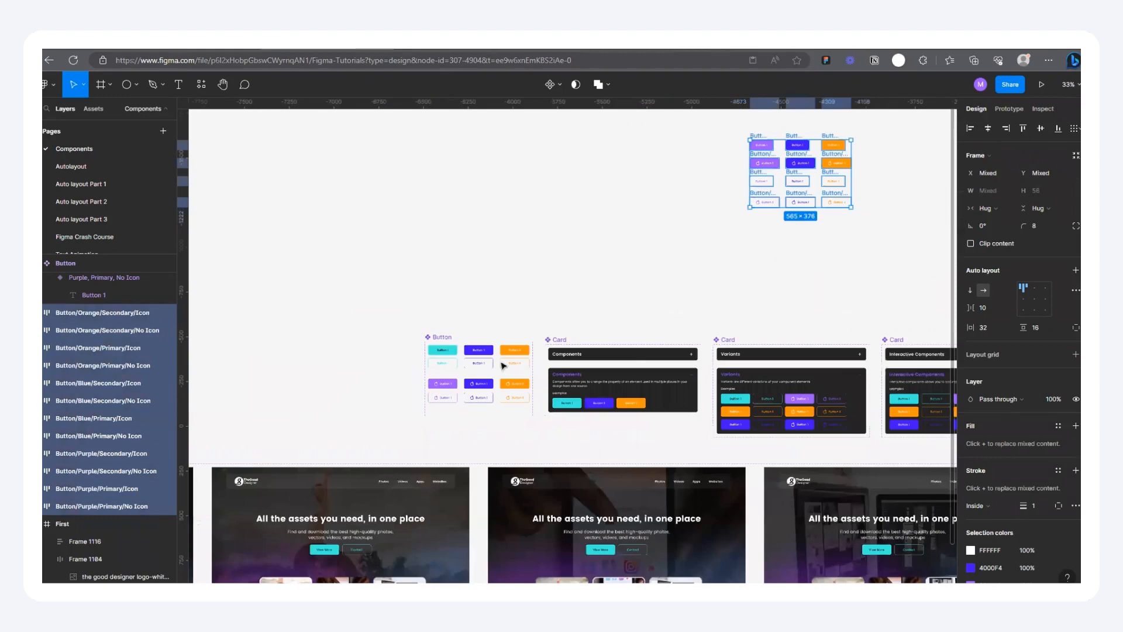
scroll(503, 366, up, 4)
scroll(358, 377, down, 4)
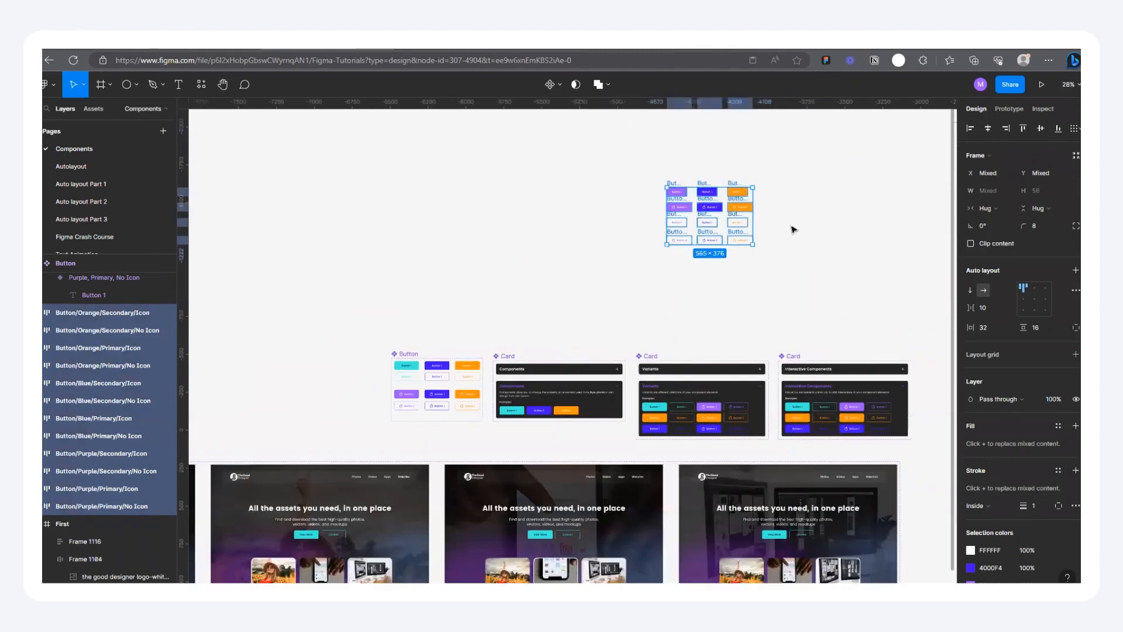
drag(792, 229, 536, 314)
scroll(448, 224, up, 5)
click(448, 224)
Step: Add an iPhone 13 mini frame on the empty canvas beside the loose button frames
scroll(314, 308, down, 5)
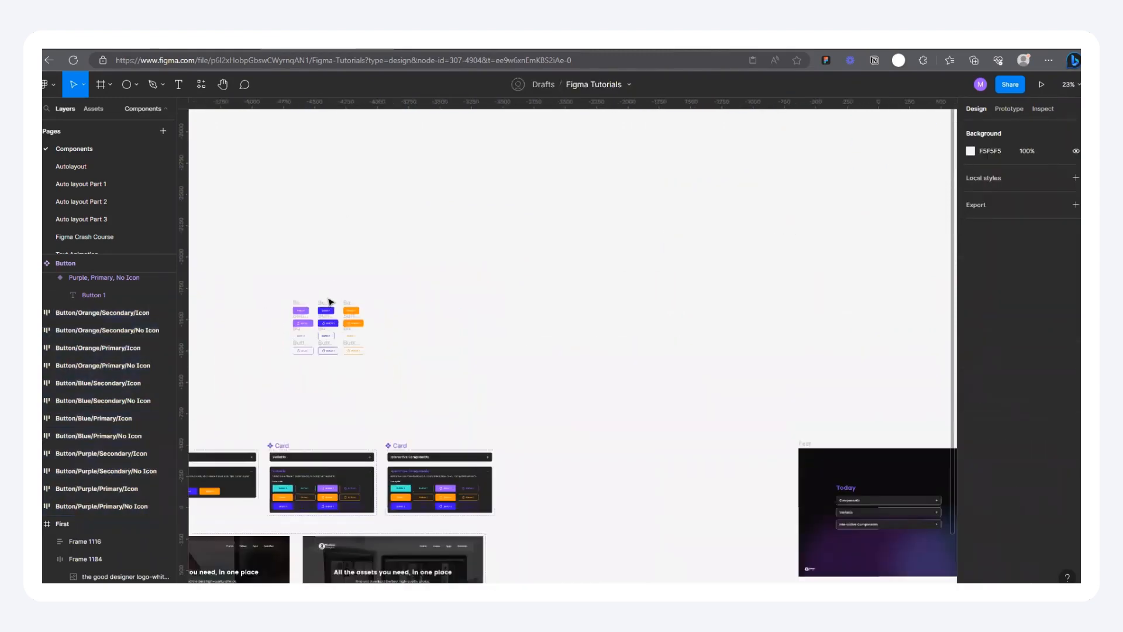
scroll(449, 280, up, 3)
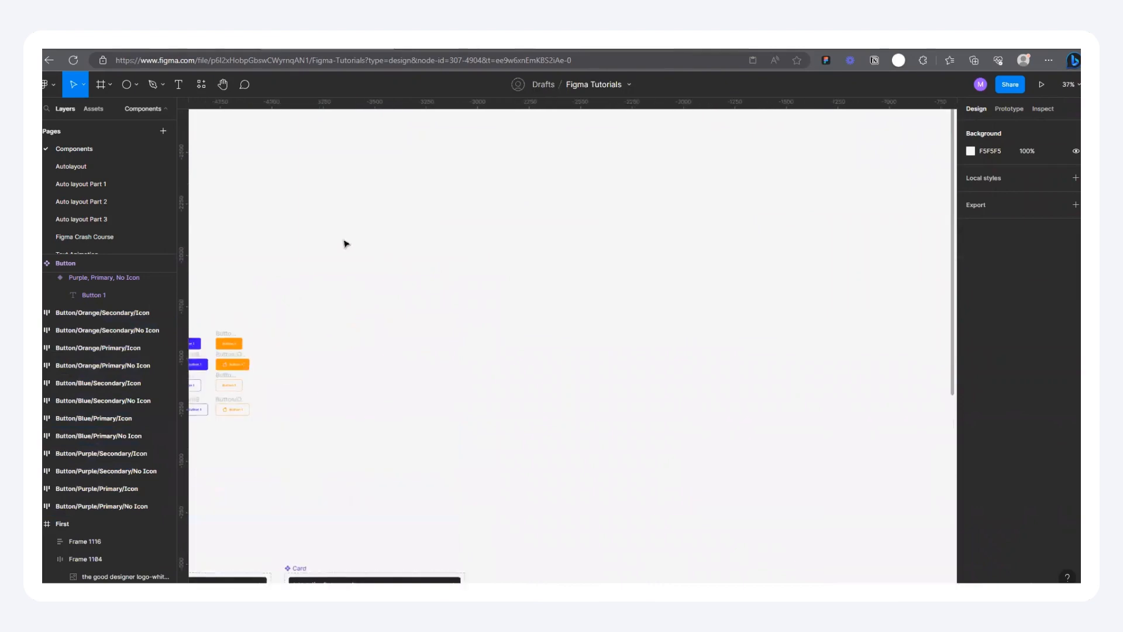
click(101, 85)
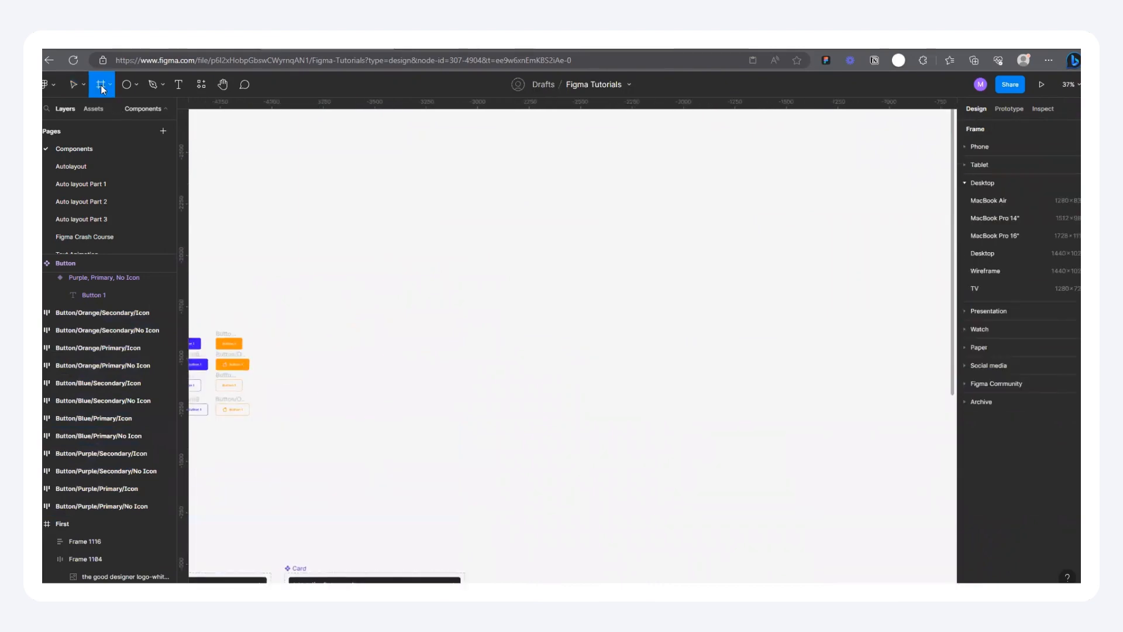
click(964, 147)
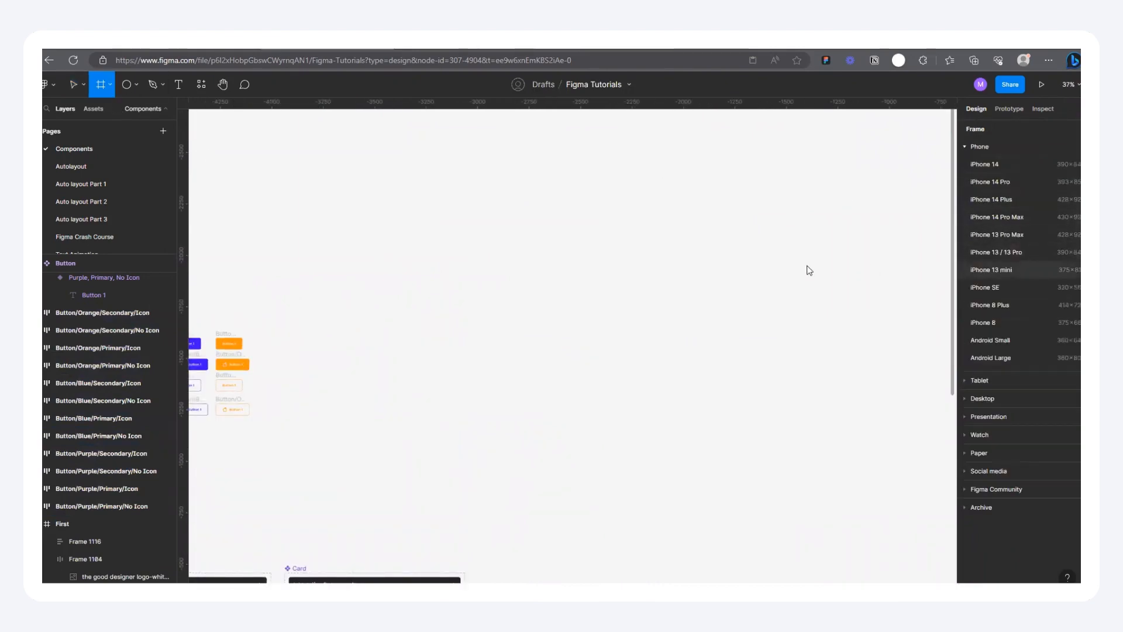
click(990, 269)
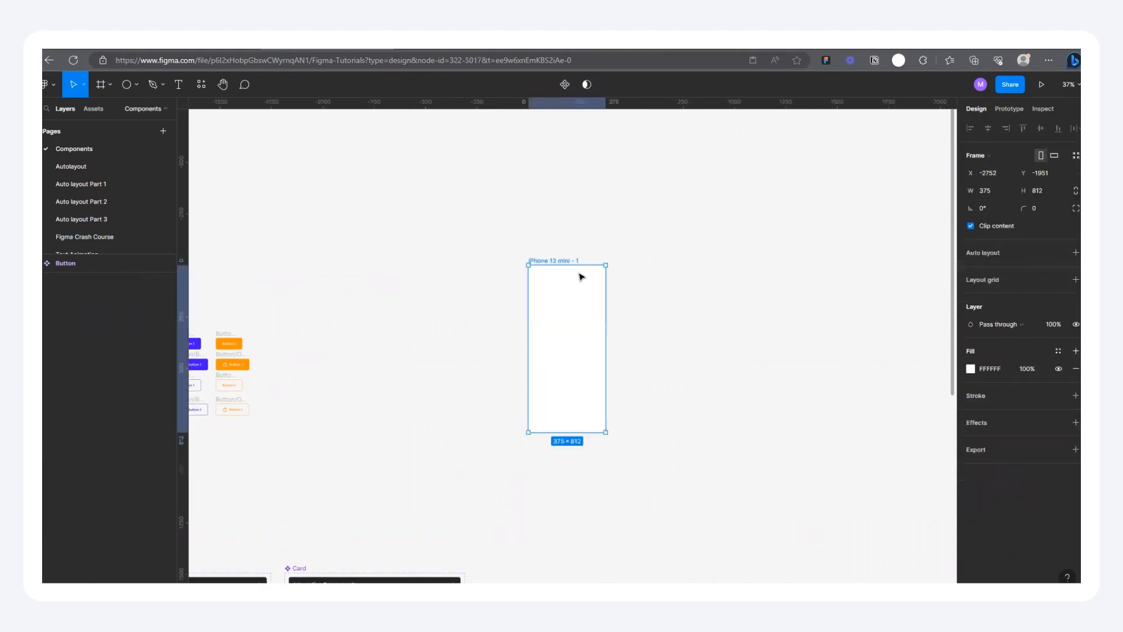
Step: Duplicate the iPhone 13 mini frame alongside the original, leaving nothing selected
scroll(579, 261, up, 5)
scroll(441, 252, down, 3)
drag(458, 254, 611, 255)
click(623, 164)
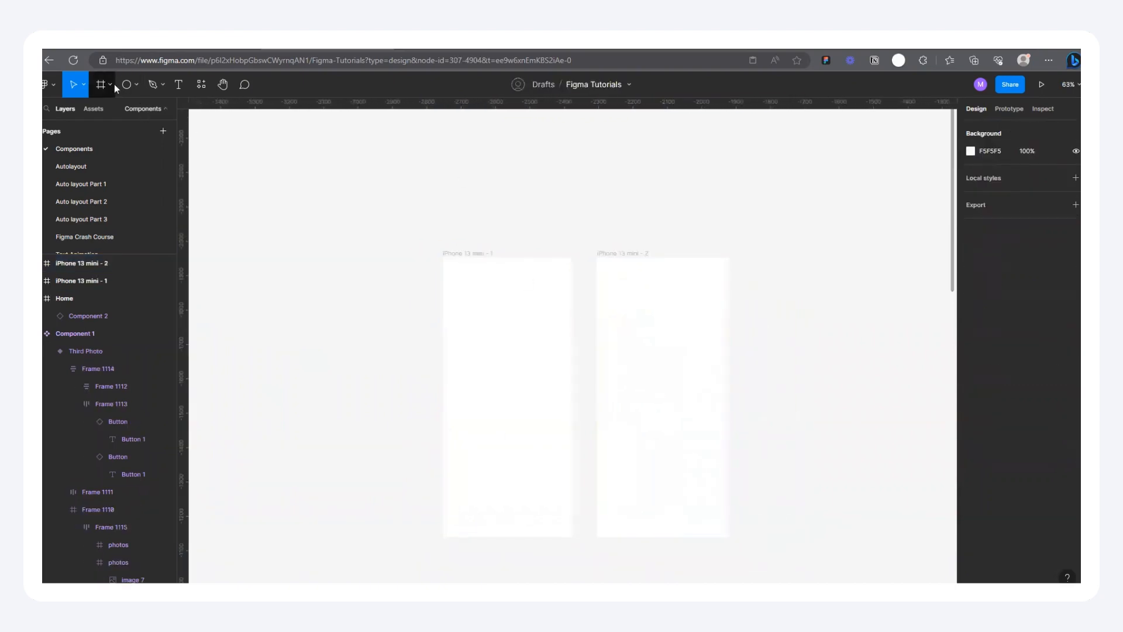
Step: Place the purple primary no-icon button in iPhone 13 mini - 1 and the purple secondary no-icon button in iPhone 13 mini - 2
scroll(677, 377, down, 5)
scroll(416, 394, up, 3)
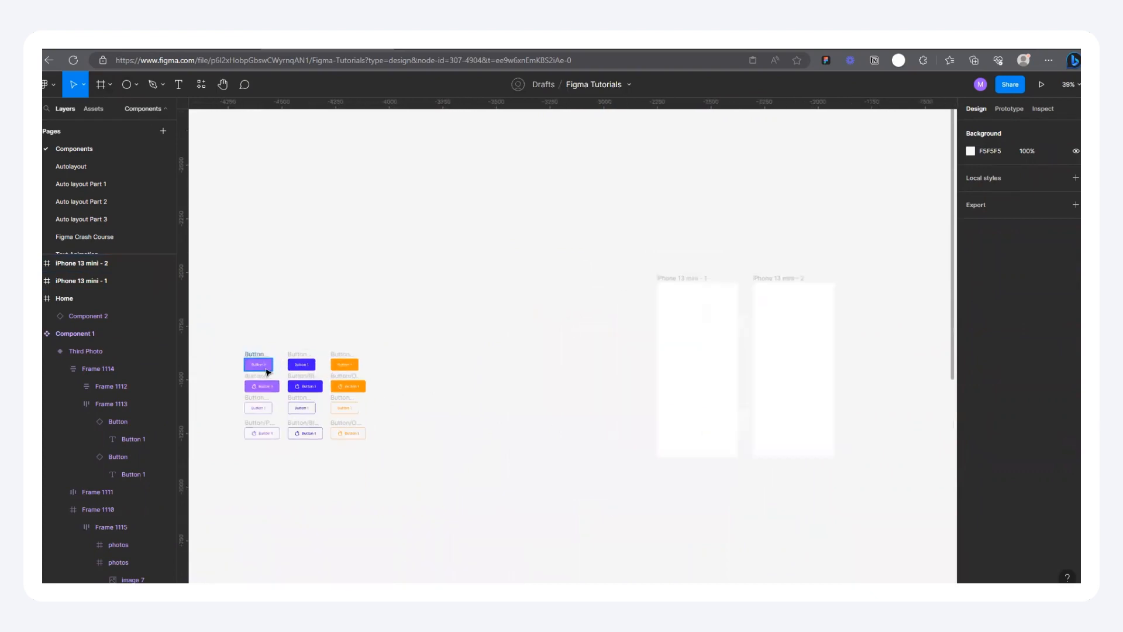
drag(253, 358, 697, 391)
drag(258, 408, 792, 393)
scroll(785, 403, up, 5)
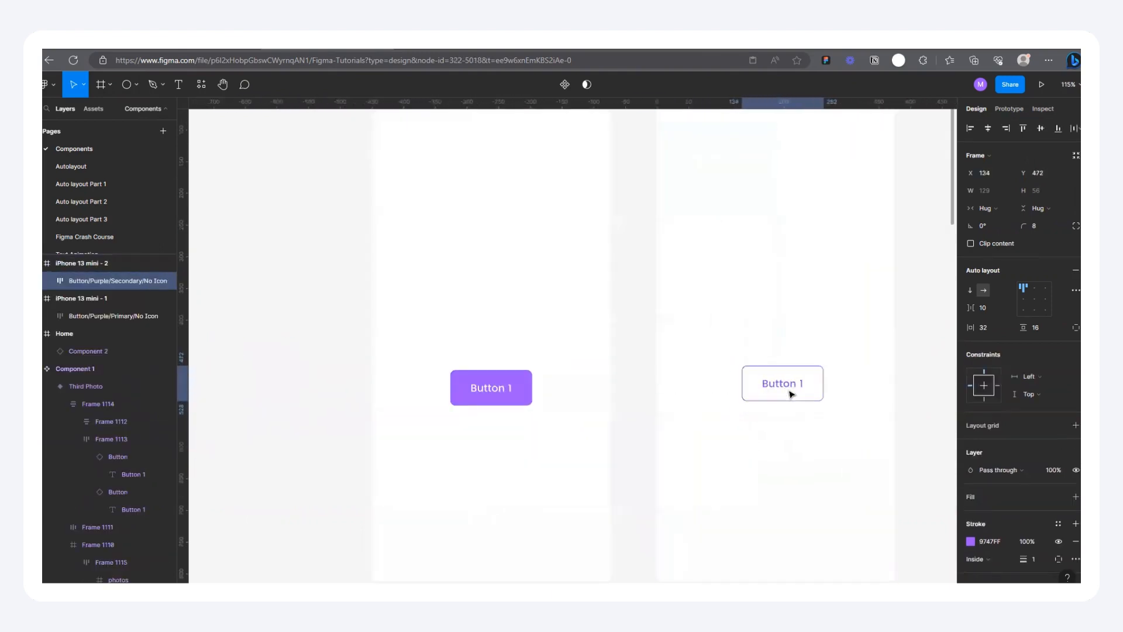
Step: Center the secondary and primary buttons horizontally and vertically within their iPhone 13 mini frames, leaving nothing selected
click(993, 134)
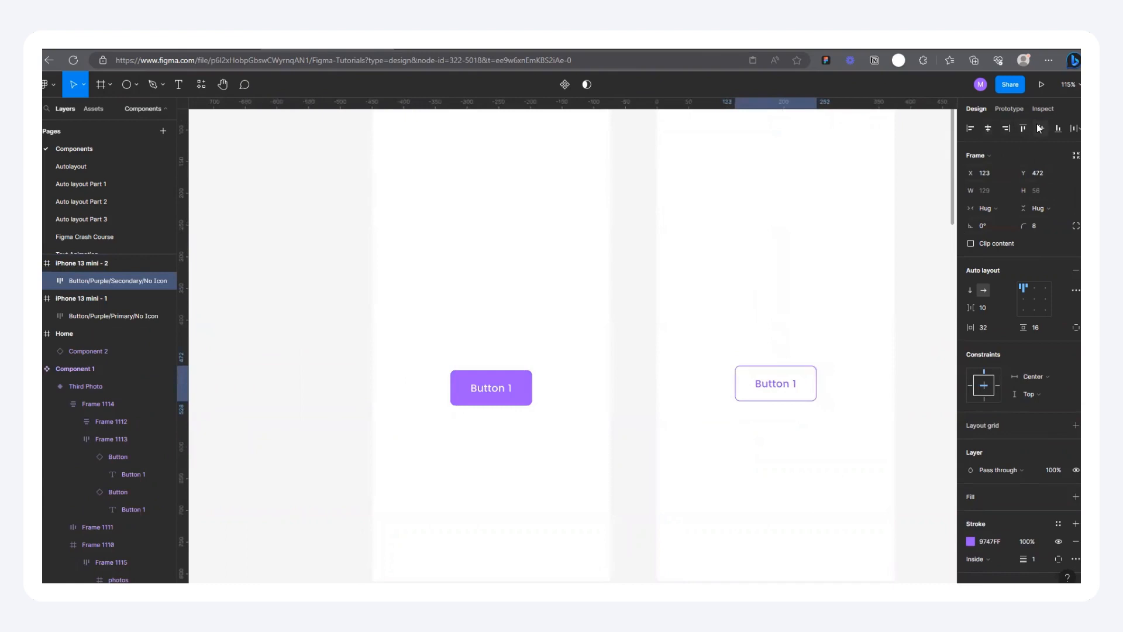
click(1041, 129)
click(524, 380)
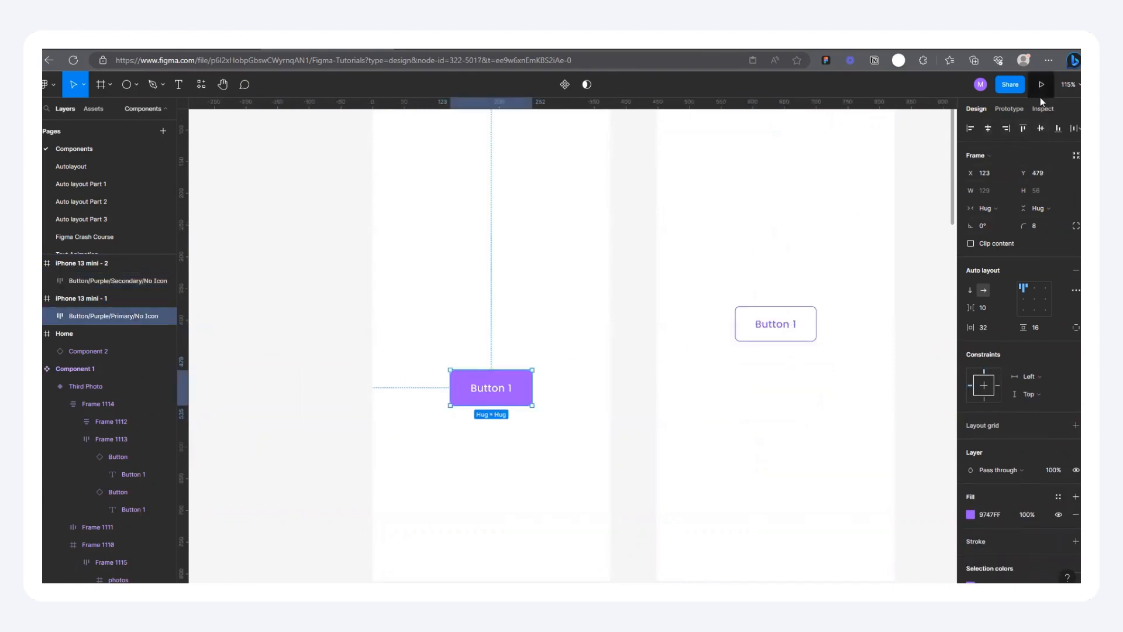
click(1041, 130)
click(989, 129)
scroll(571, 318, down, 4)
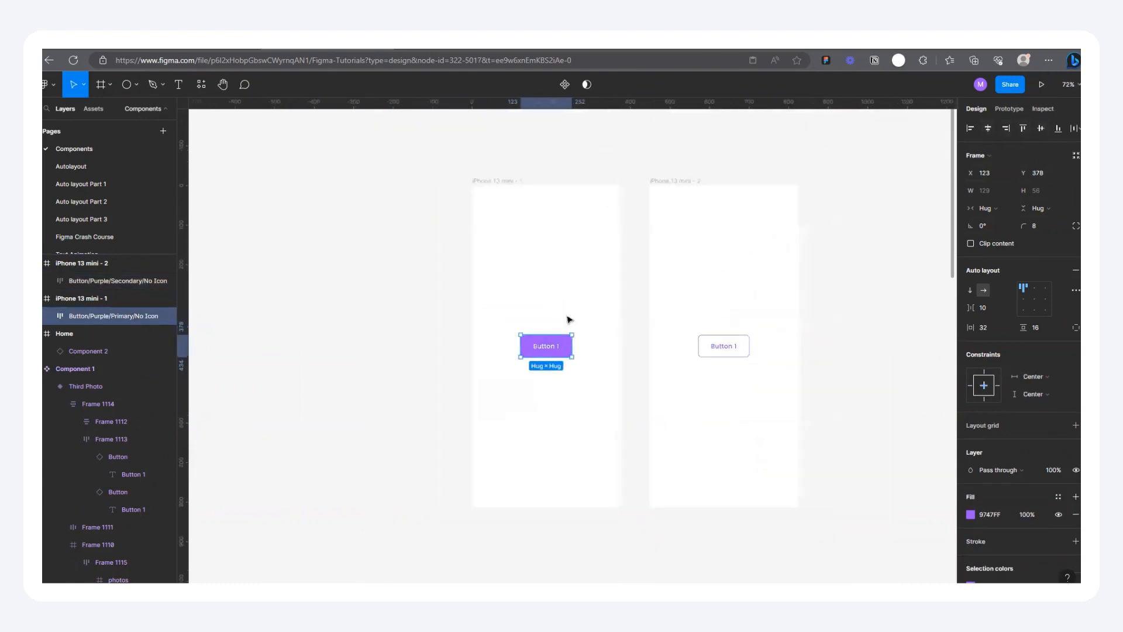
scroll(570, 318, up, 3)
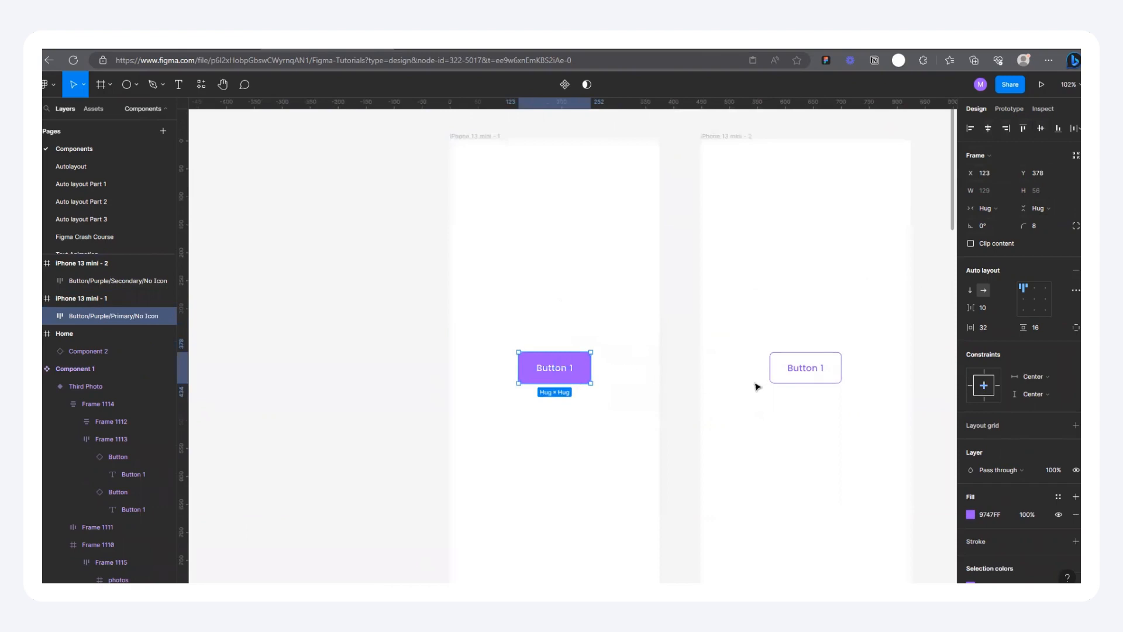
click(681, 331)
Step: Duplicate the purple primary button vertically in iPhone 13 mini - 1 to form a column of four buttons
scroll(680, 331, down, 5)
scroll(845, 279, up, 3)
scroll(468, 212, up, 3)
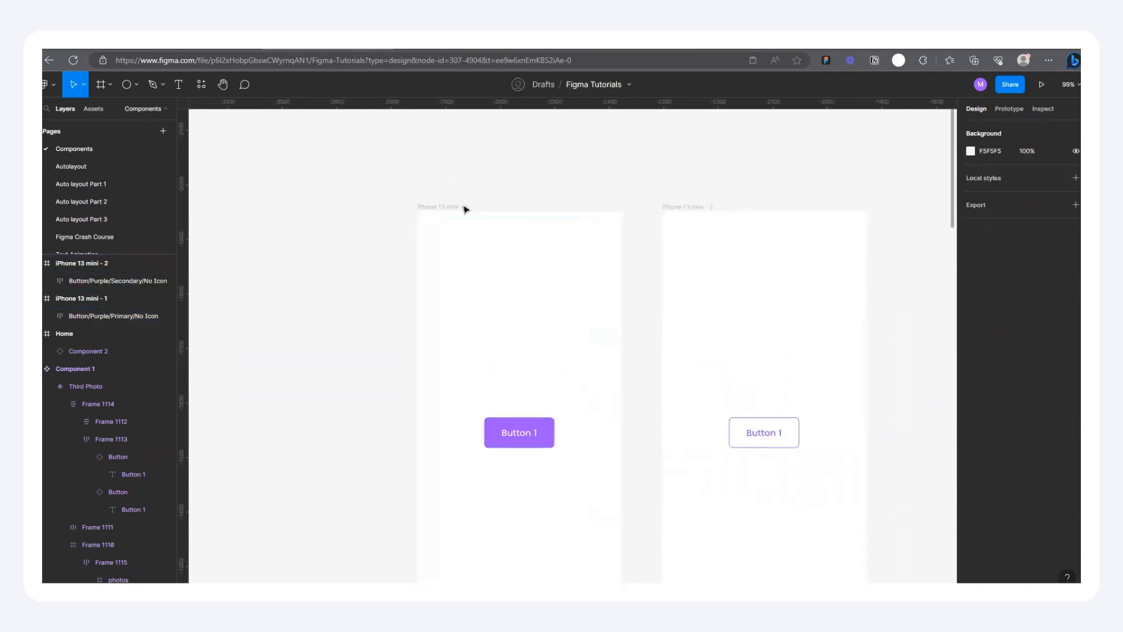
scroll(471, 275, down, 5)
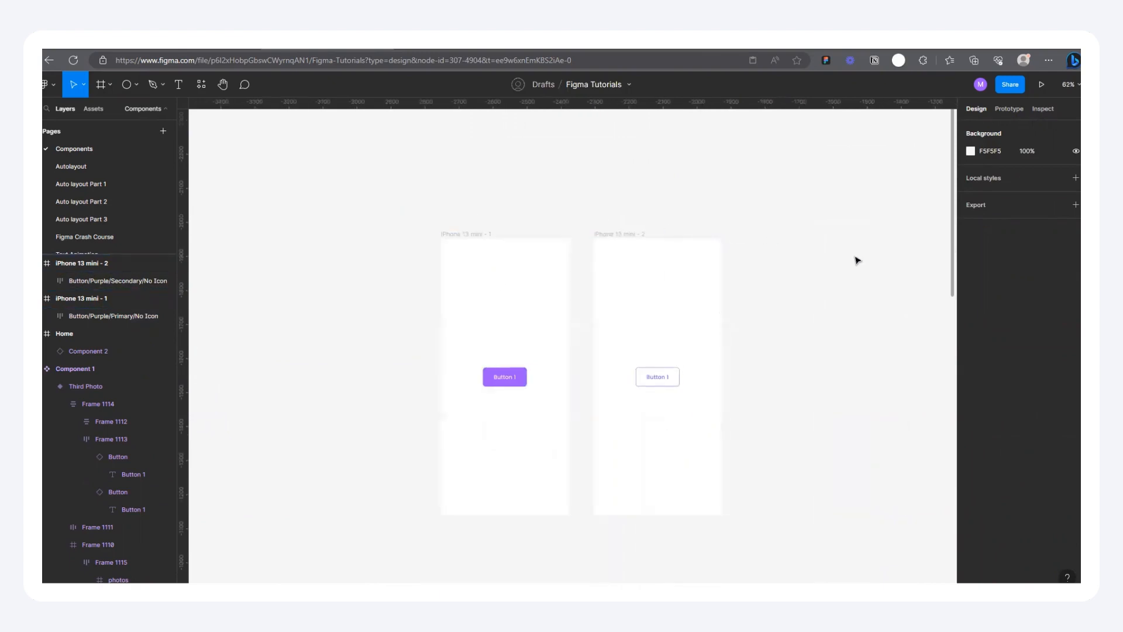
scroll(546, 291, up, 3)
click(438, 411)
drag(449, 409, 447, 346)
drag(448, 331, 448, 292)
key(ctrl+z)
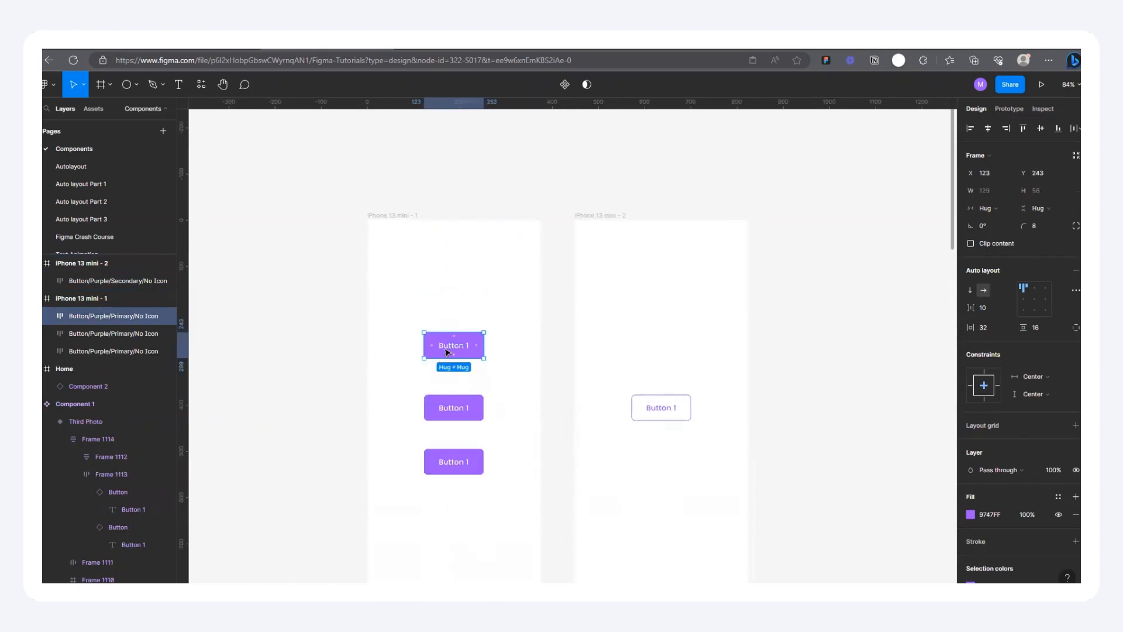
mouse_move(453, 351)
mouse_down()
mouse_move(451, 306)
mouse_move(440, 314)
mouse_move(443, 362)
mouse_up()
scroll(440, 314, down, 1)
scroll(443, 358, down, 2)
click(712, 297)
drag(552, 261, 817, 262)
drag(653, 234, 837, 531)
key(Delete)
Step: Duplicate the iPhone 13 mini - 1 frame to its left, and delete every button in the original except the centered one
drag(421, 262, 231, 264)
drag(336, 299, 486, 363)
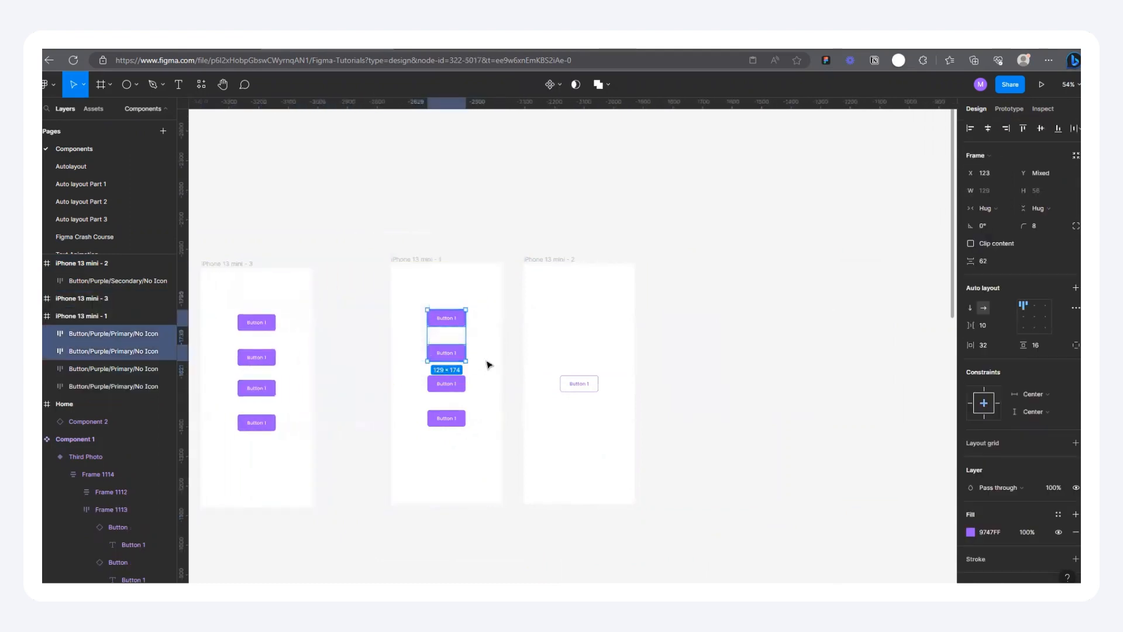
key(Delete)
drag(382, 407, 494, 454)
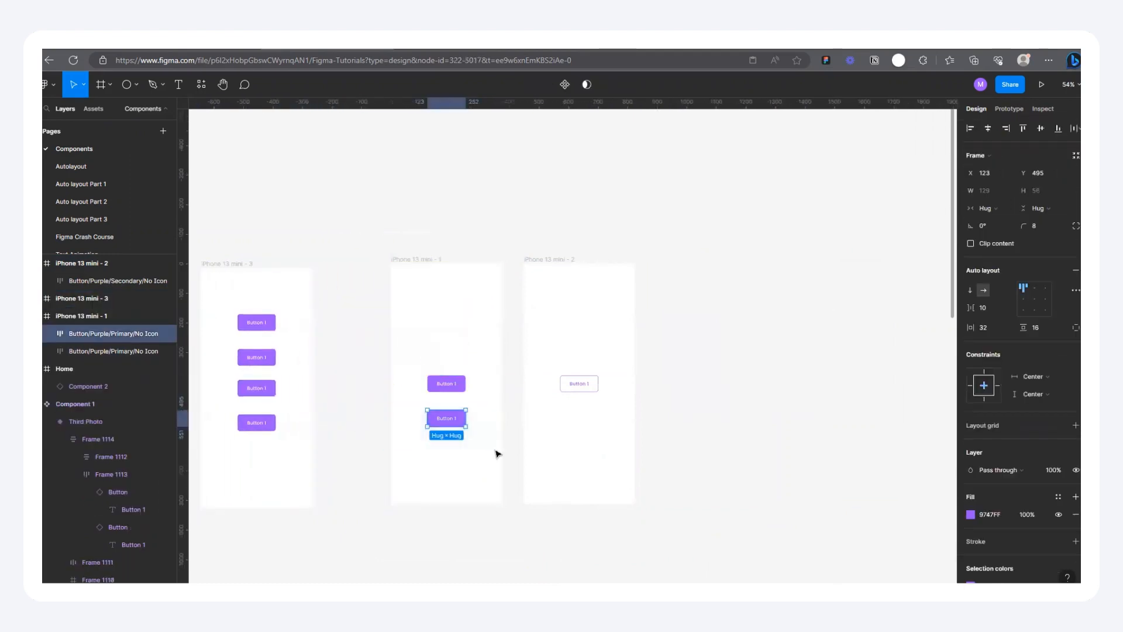
key(Delete)
Step: Compare the primary button in iPhone 13 mini - 1 with the secondary button in iPhone 13 mini - 2
scroll(456, 314, up, 2)
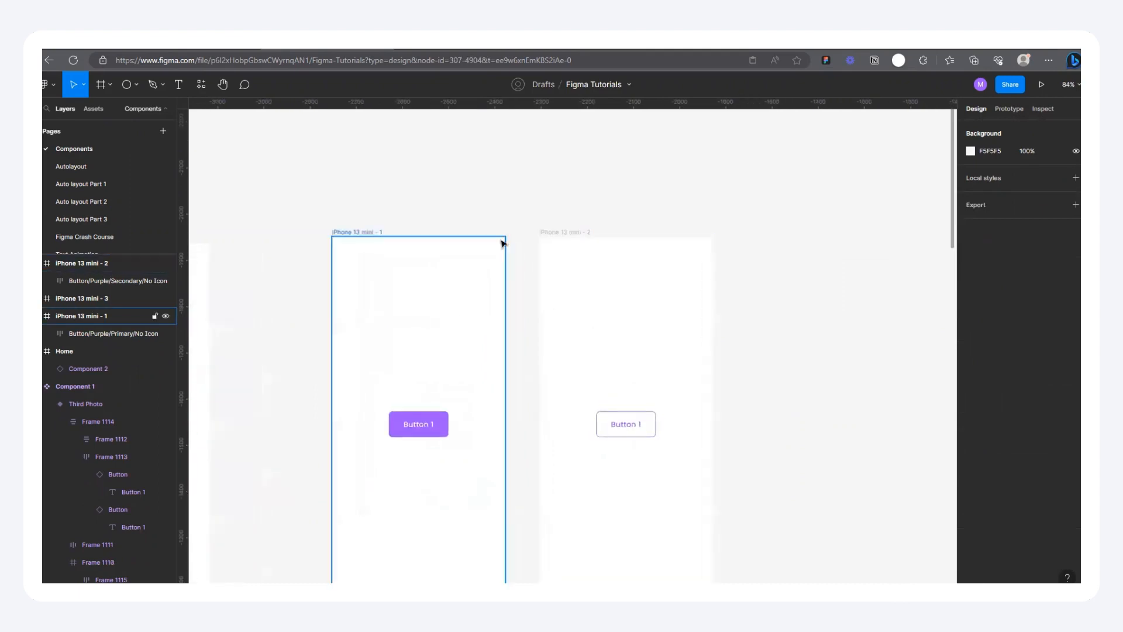
scroll(524, 359, up, 3)
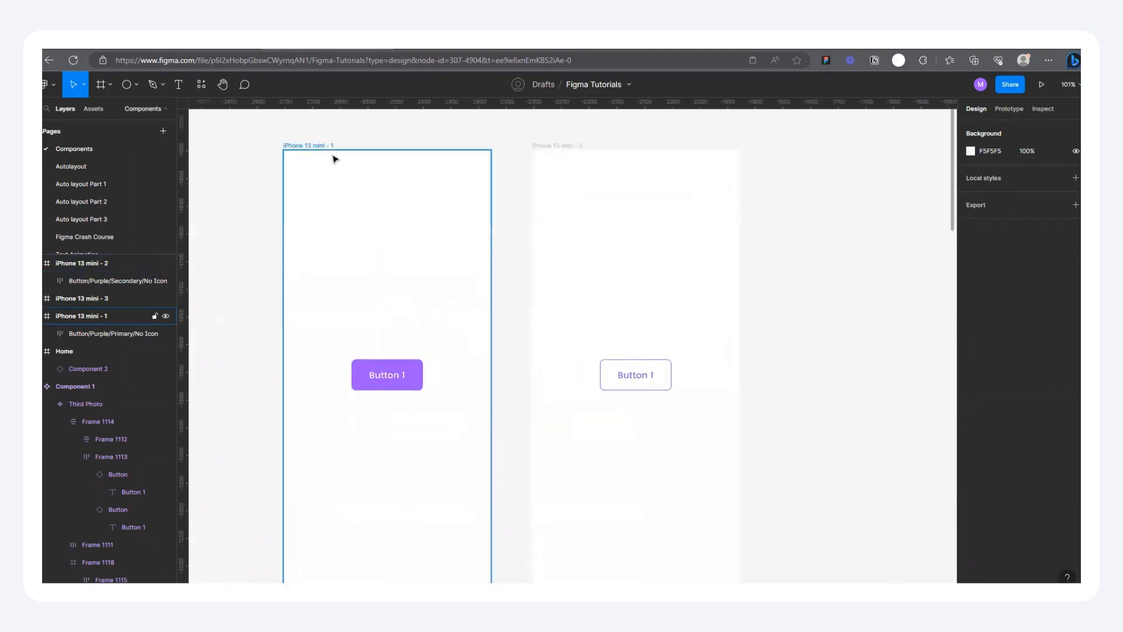
scroll(554, 211, down, 2)
scroll(631, 188, up, 1)
scroll(822, 190, up, 1)
click(387, 379)
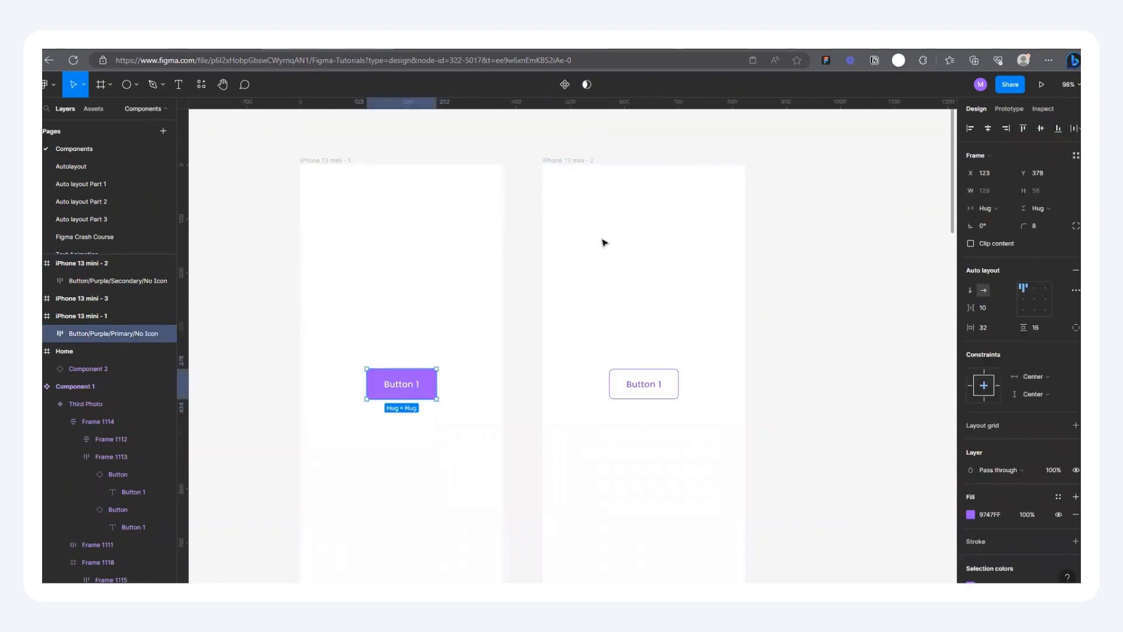
click(585, 164)
click(410, 152)
click(338, 163)
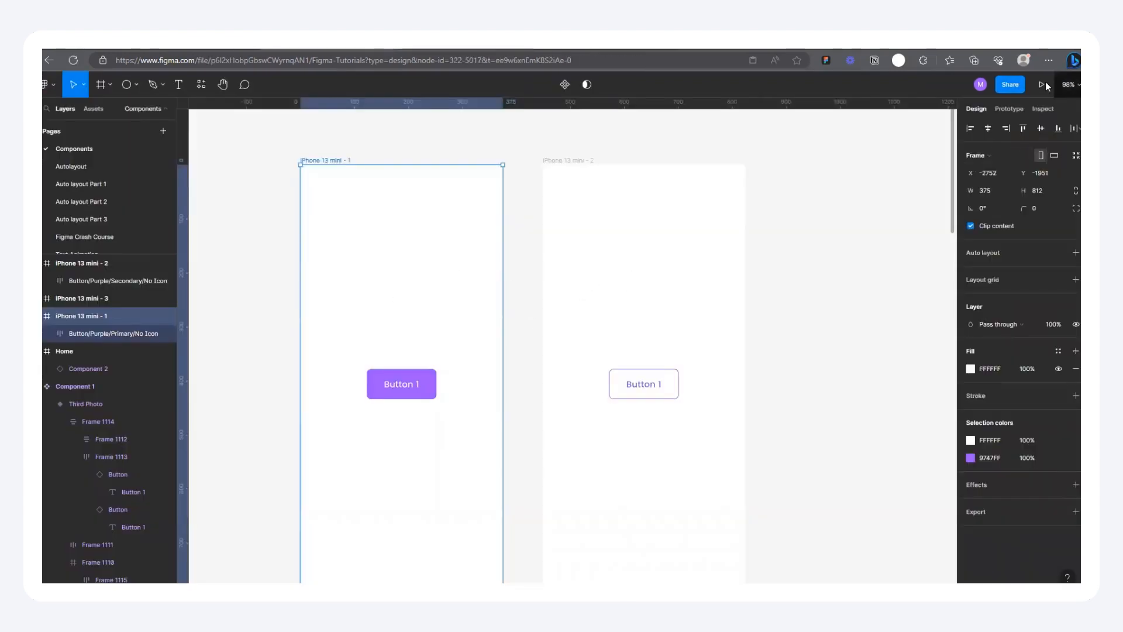
Step: Prototype the primary button to navigate to iPhone 13 mini - 2 while hovering, and preview the flow
click(1012, 109)
click(405, 384)
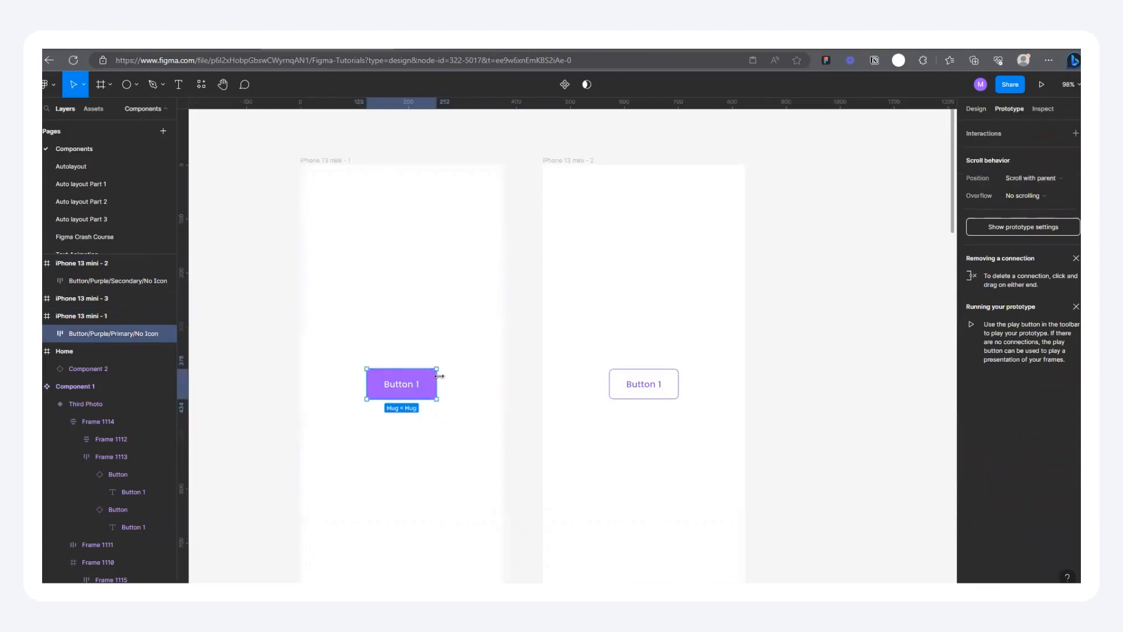
drag(439, 387, 617, 393)
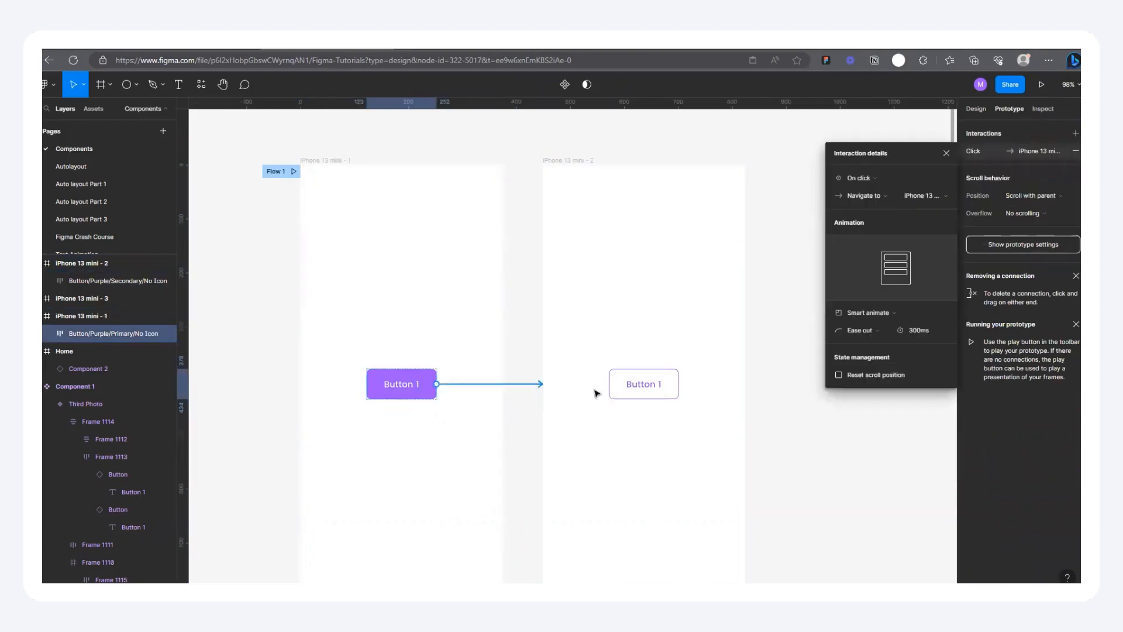
click(869, 179)
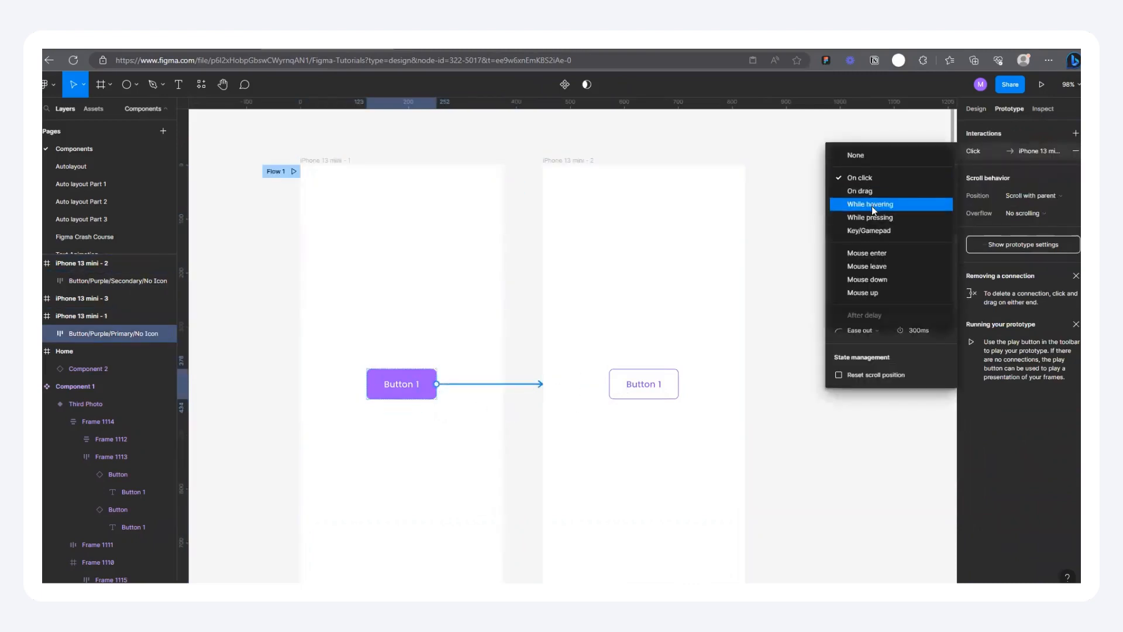
click(872, 206)
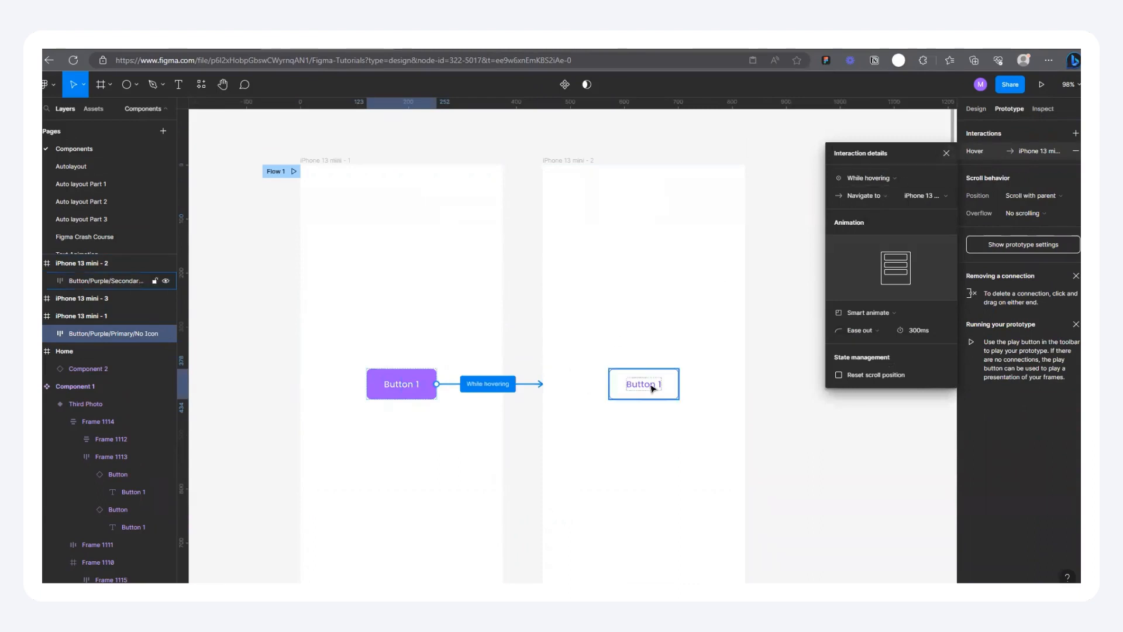
click(947, 153)
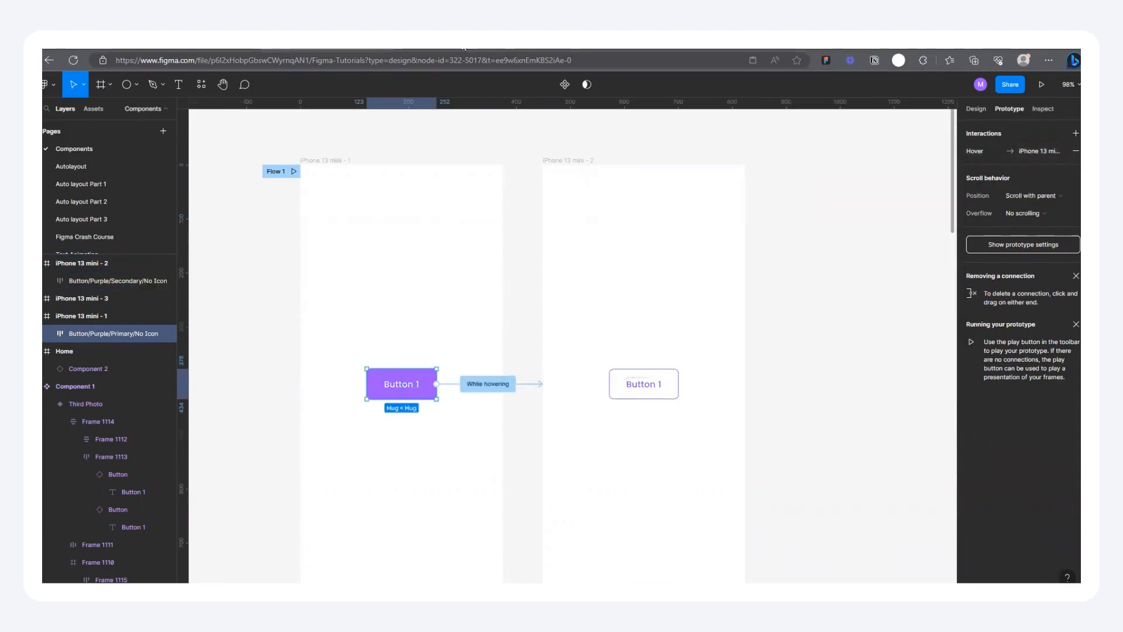
click(1042, 84)
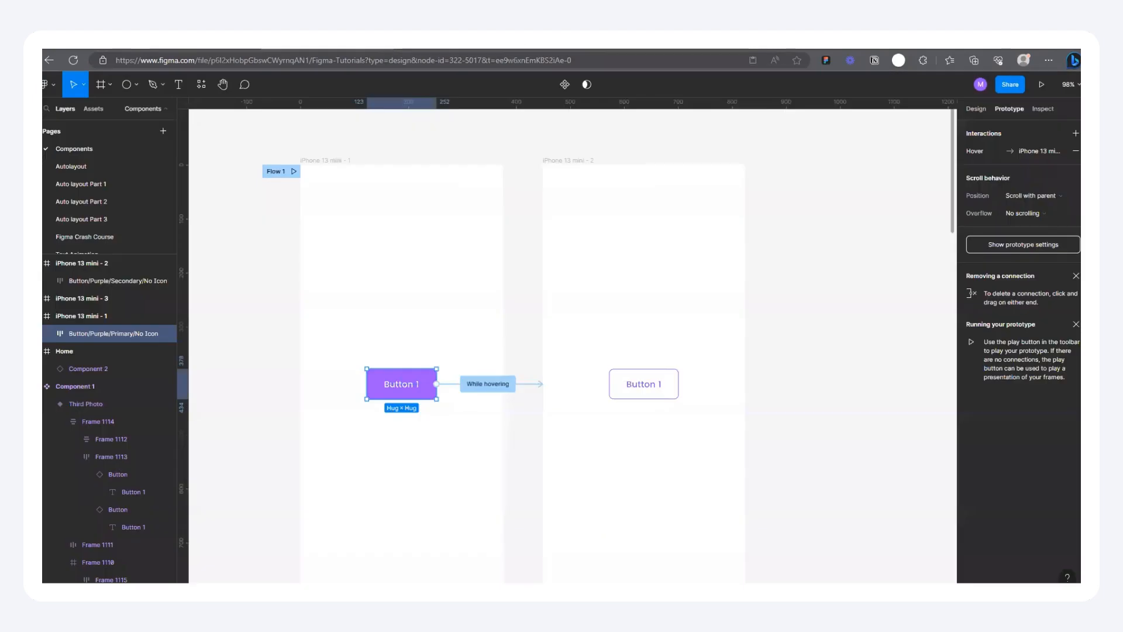
Step: Duplicate the primary button above and below itself in iPhone 13 mini - 1 to make a column of five
scroll(684, 286, down, 5)
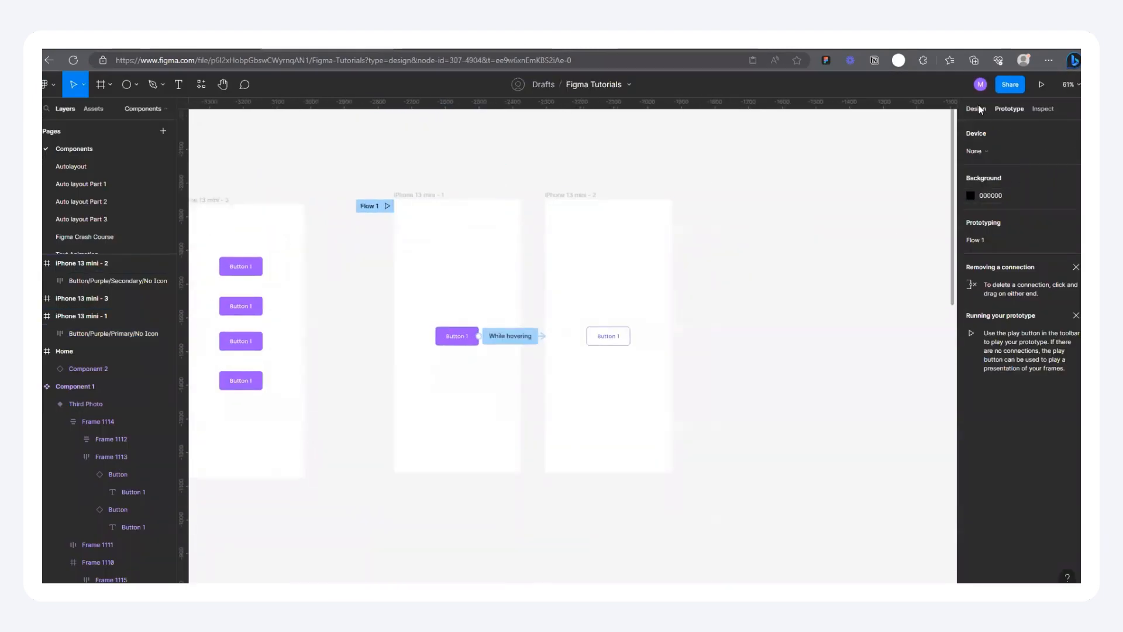
click(978, 110)
click(458, 338)
drag(456, 336, 455, 397)
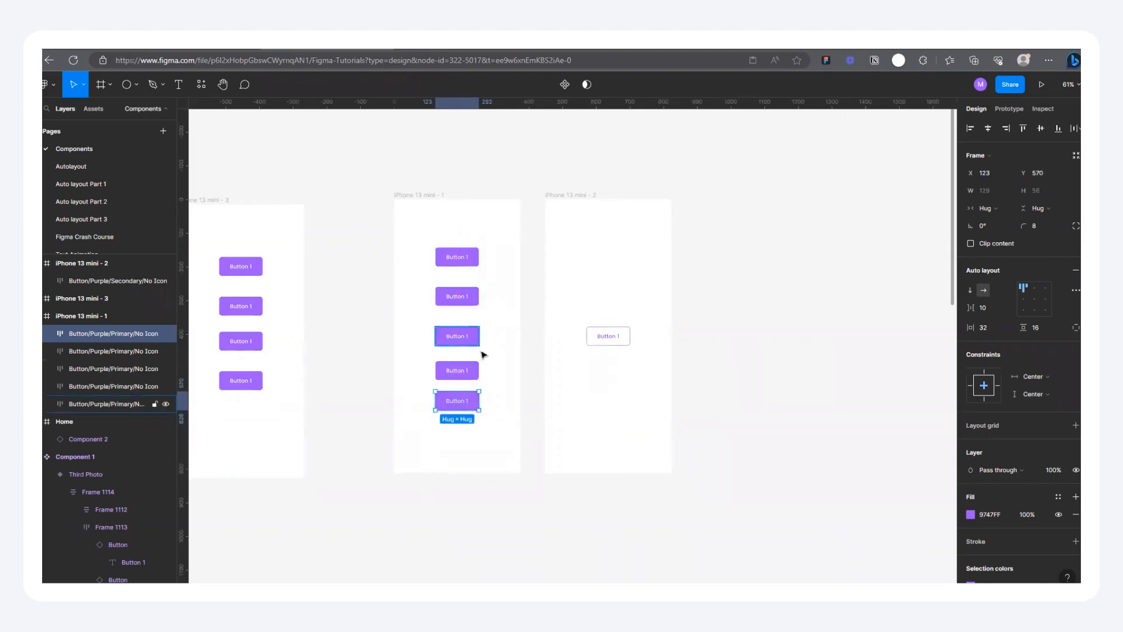
Step: Even out the spacing of the five primary buttons with Tidy up, leaving nothing selected
drag(523, 422, 425, 234)
click(1072, 128)
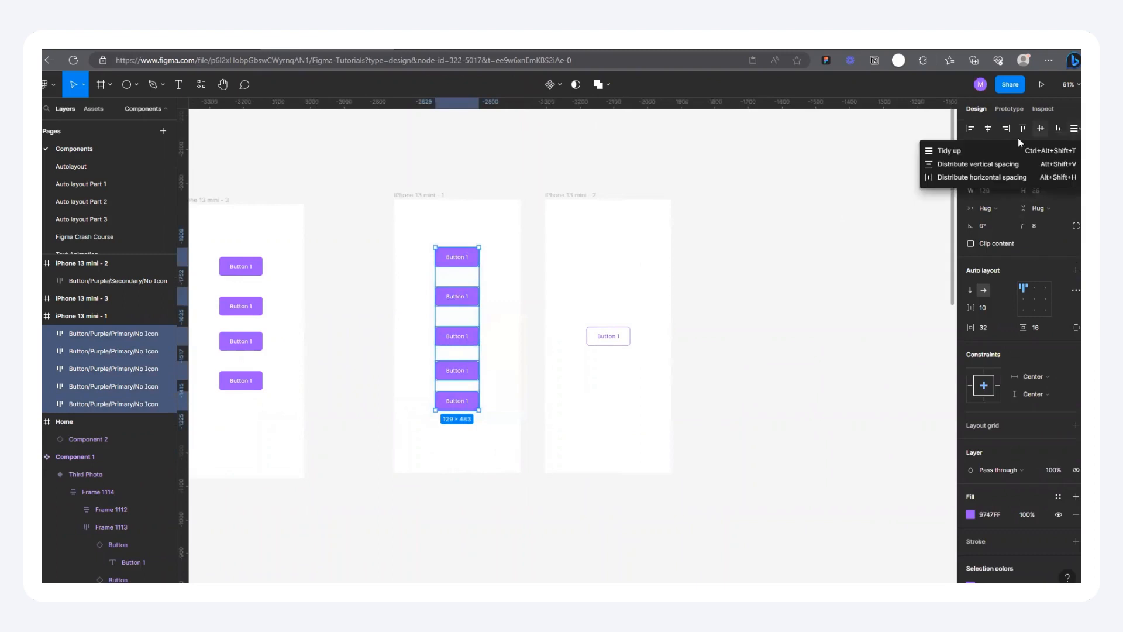
click(970, 146)
click(694, 314)
Step: Compare the middle primary button in iPhone 13 mini - 1 with the lone secondary button in iPhone 13 mini - 2
scroll(694, 314, up, 2)
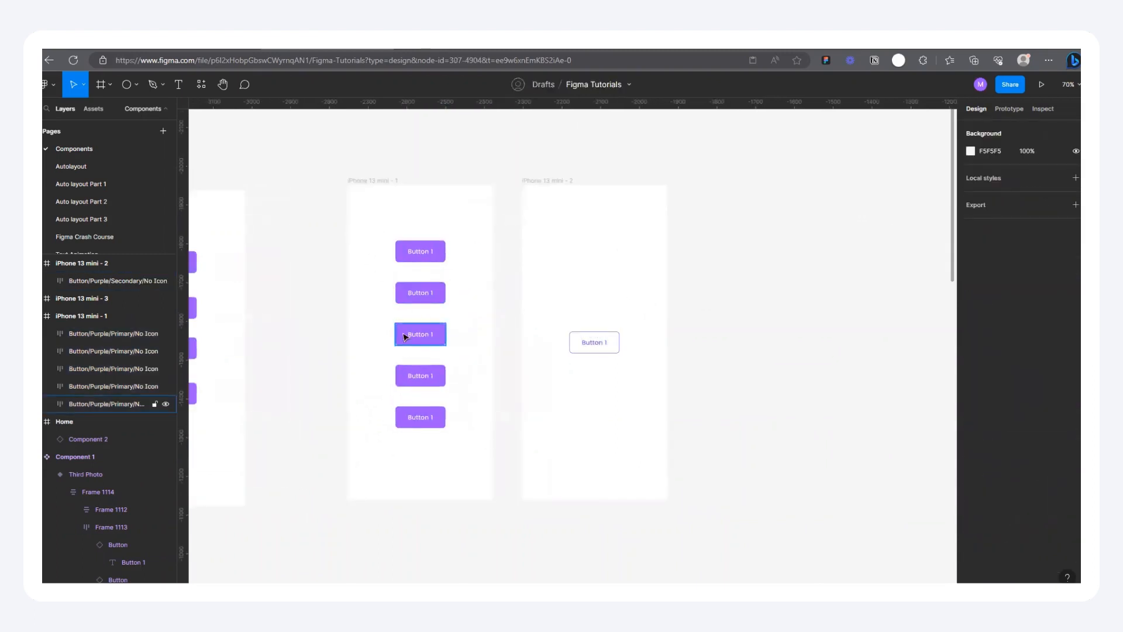
scroll(327, 336, down, 2)
scroll(552, 321, up, 1)
scroll(327, 326, up, 2)
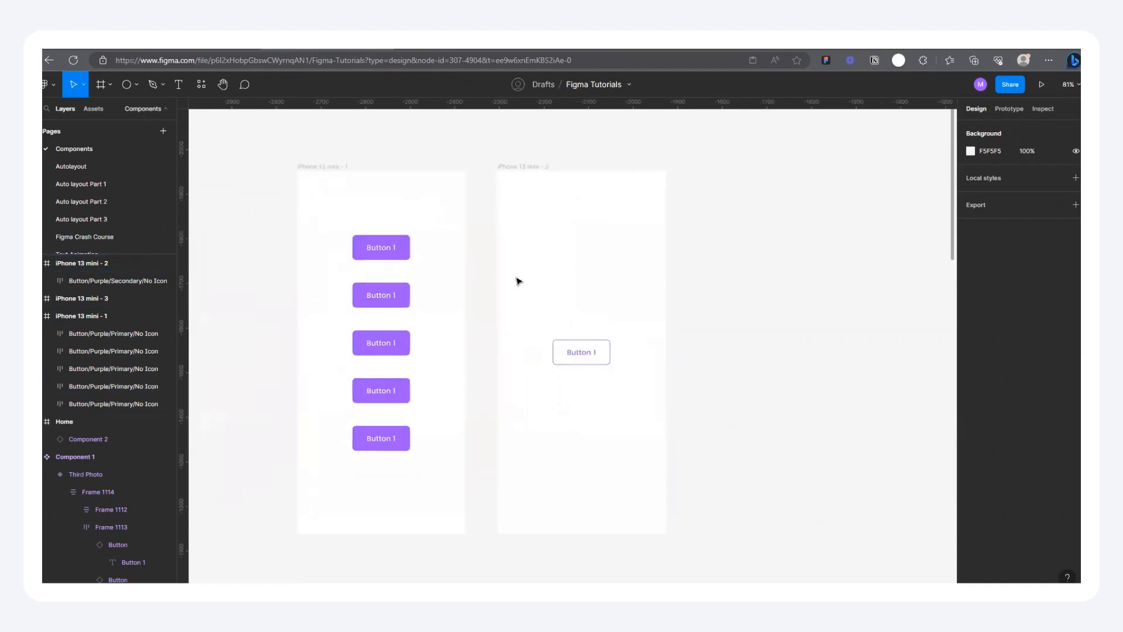
scroll(526, 310, down, 2)
click(390, 323)
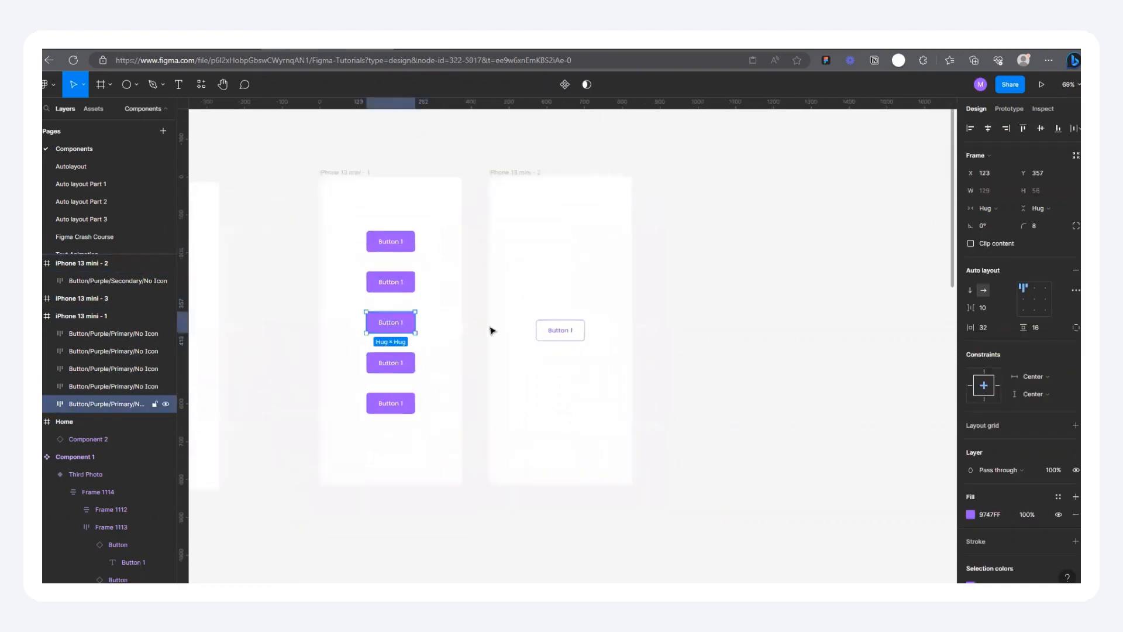
click(569, 330)
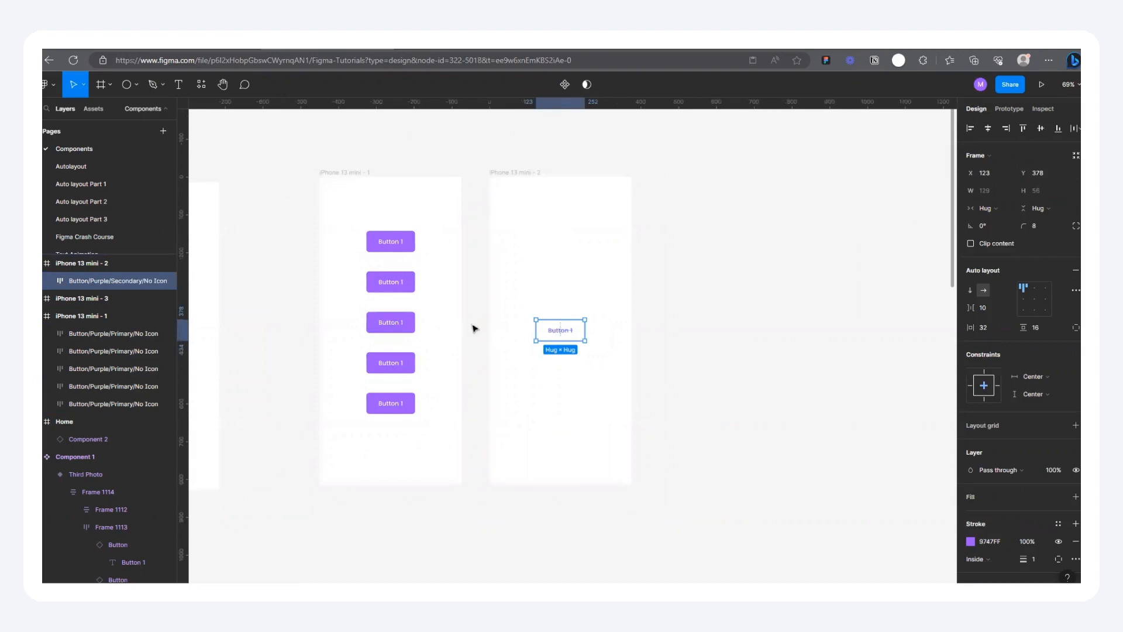
Step: Copy the top two and bottom two primary buttons from iPhone 13 mini - 1 into iPhone 13 mini - 2
drag(329, 223, 444, 313)
drag(331, 351, 435, 456)
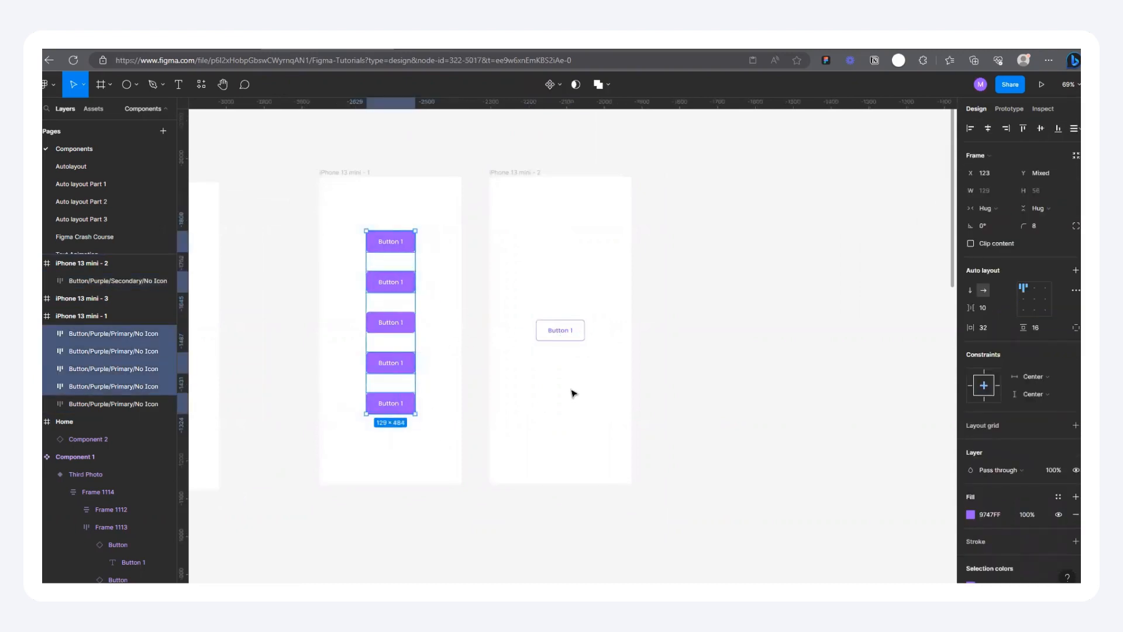
click(513, 172)
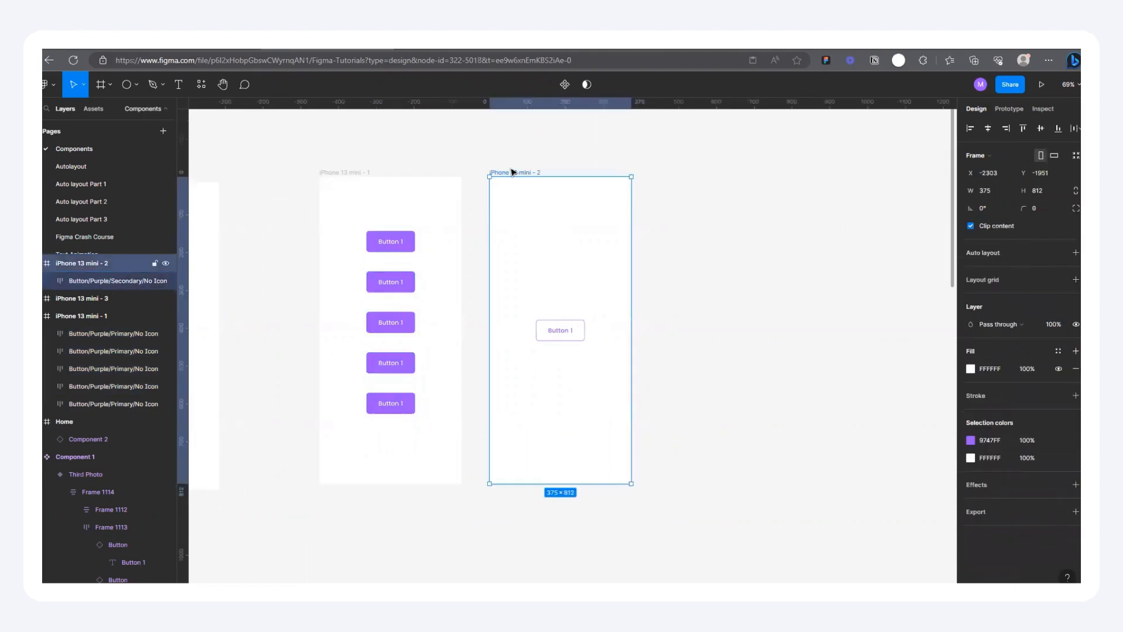
key(ctrl+v)
Step: Even out the spacing of the five buttons in iPhone 13 mini - 2 with Tidy up, leaving nothing selected
drag(691, 414, 539, 186)
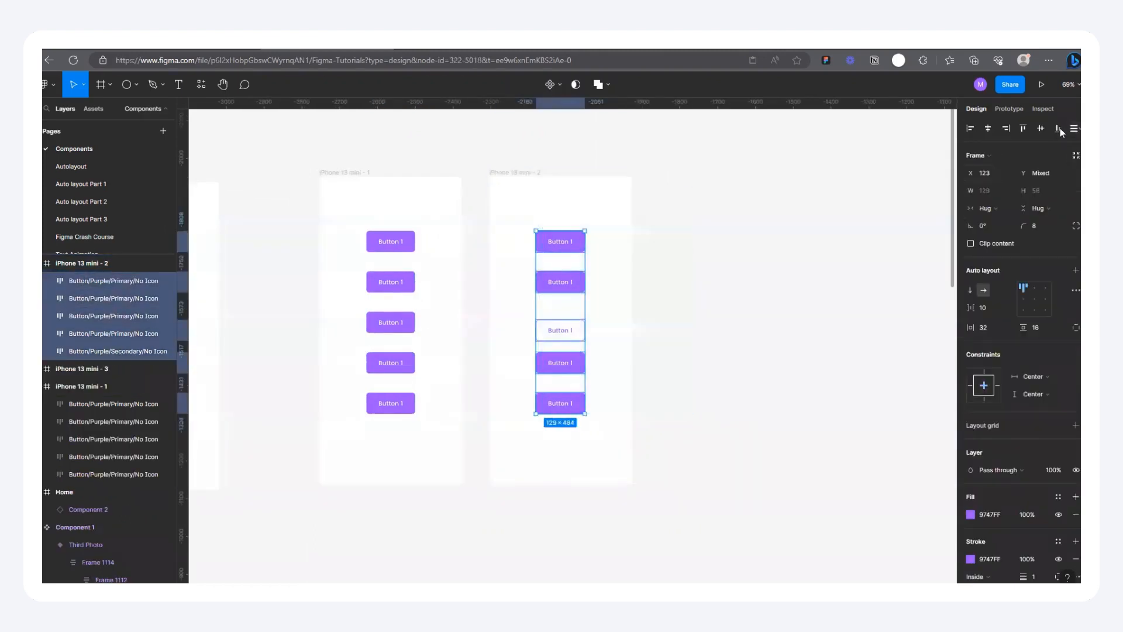
click(1075, 130)
click(974, 153)
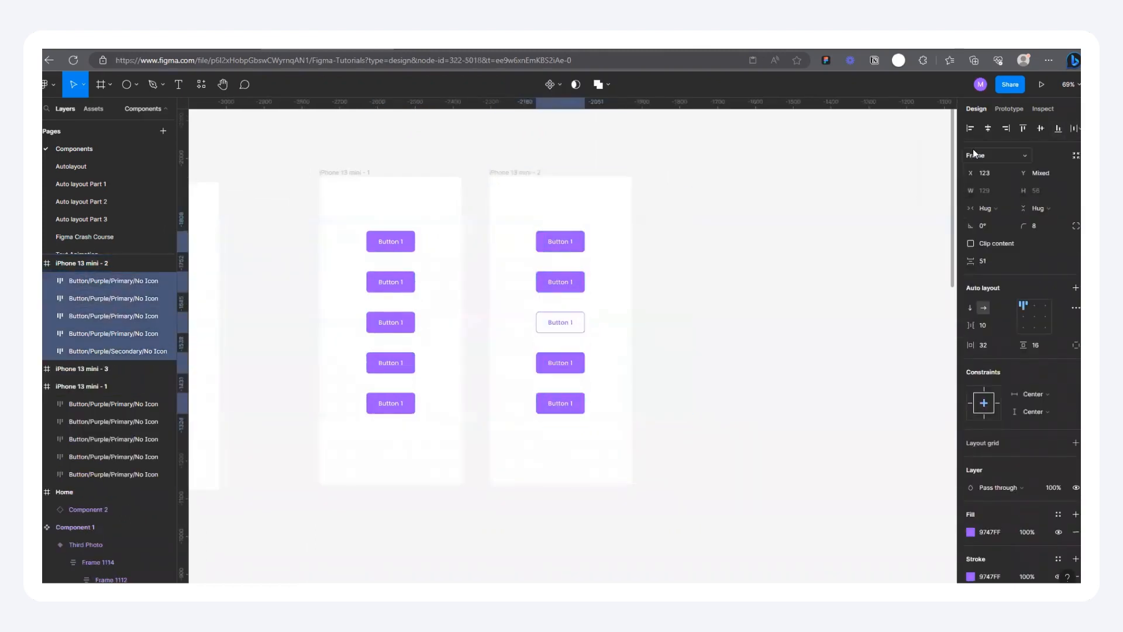
click(658, 333)
Step: Wrap the five-button column in iPhone 13 mini - 2 and the one in iPhone 13 mini - 1 in auto layout
scroll(382, 388, down, 1)
scroll(381, 362, up, 2)
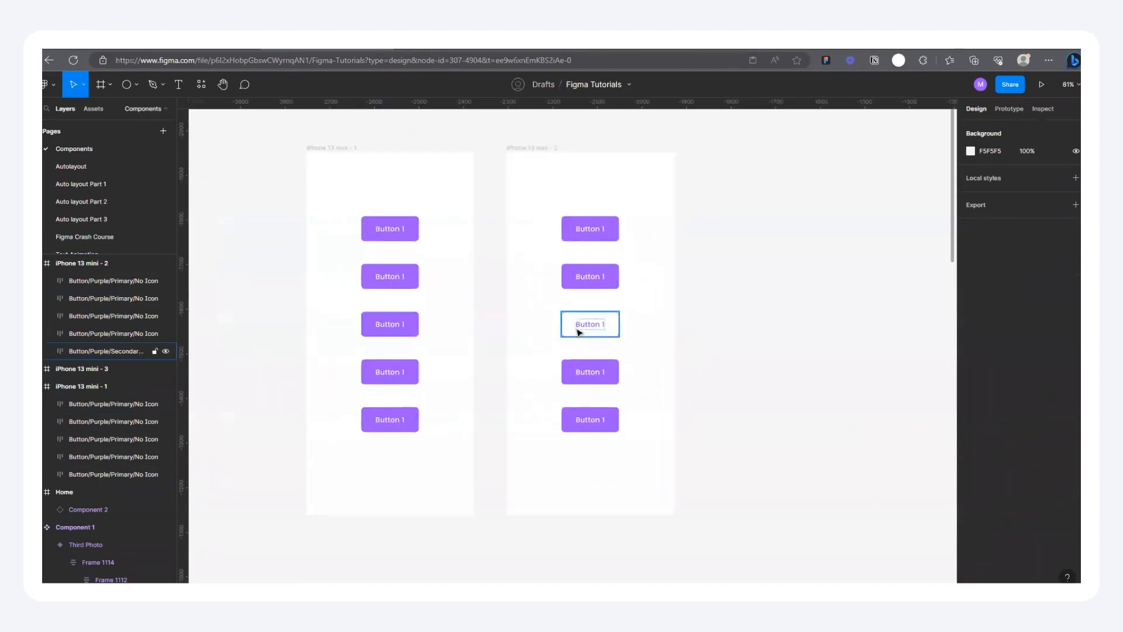
scroll(456, 367, down, 2)
scroll(374, 284, up, 1)
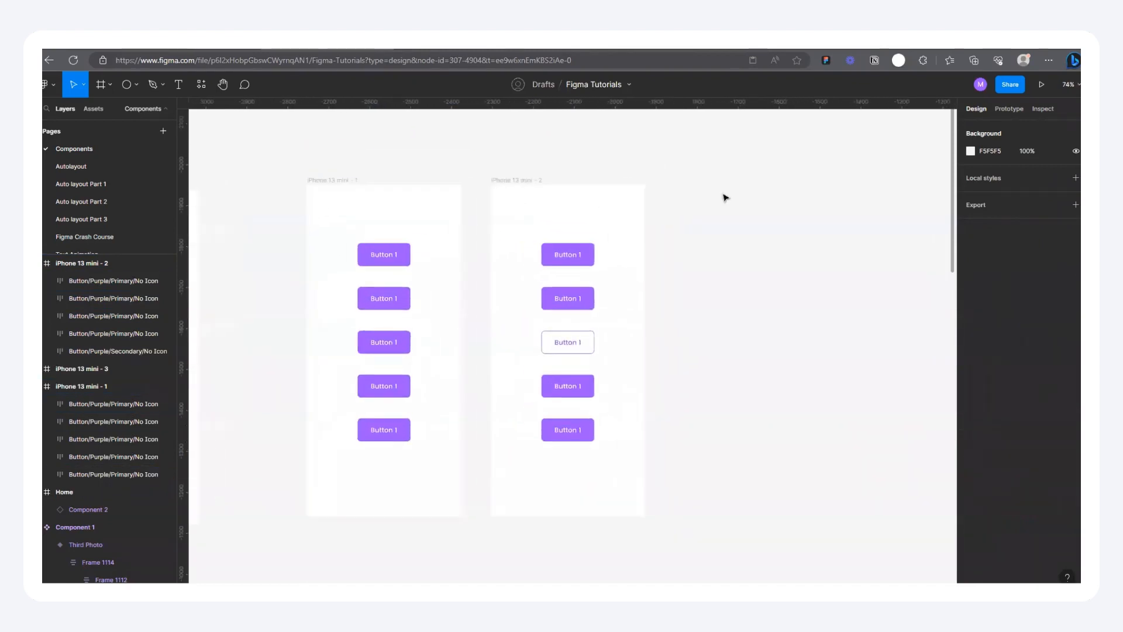
click(566, 344)
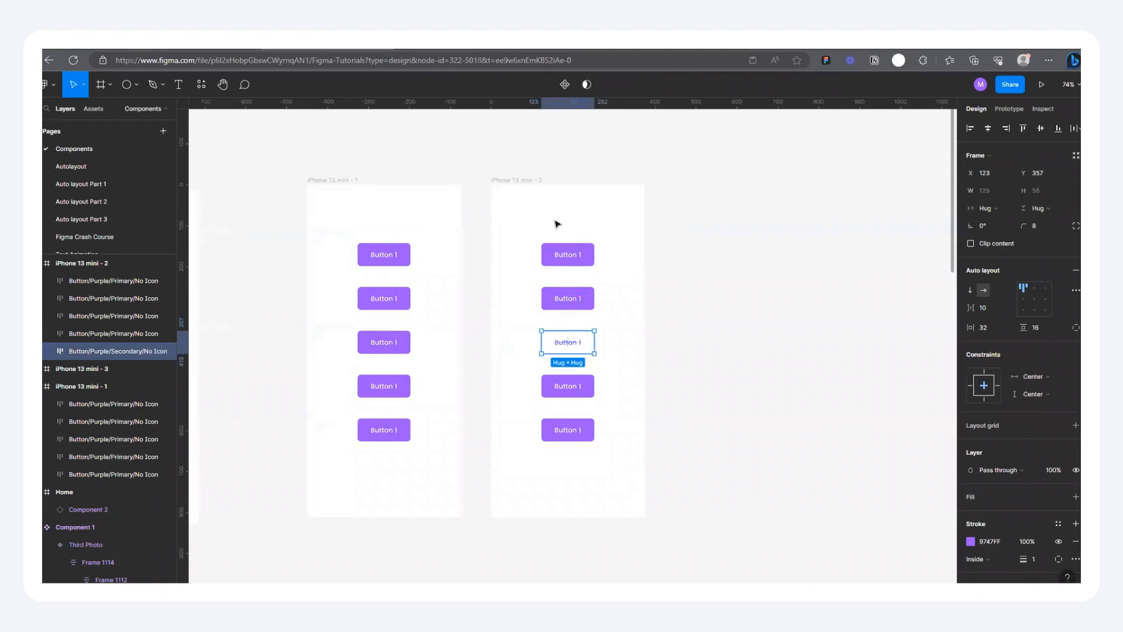
drag(491, 234, 630, 474)
key(shift+a)
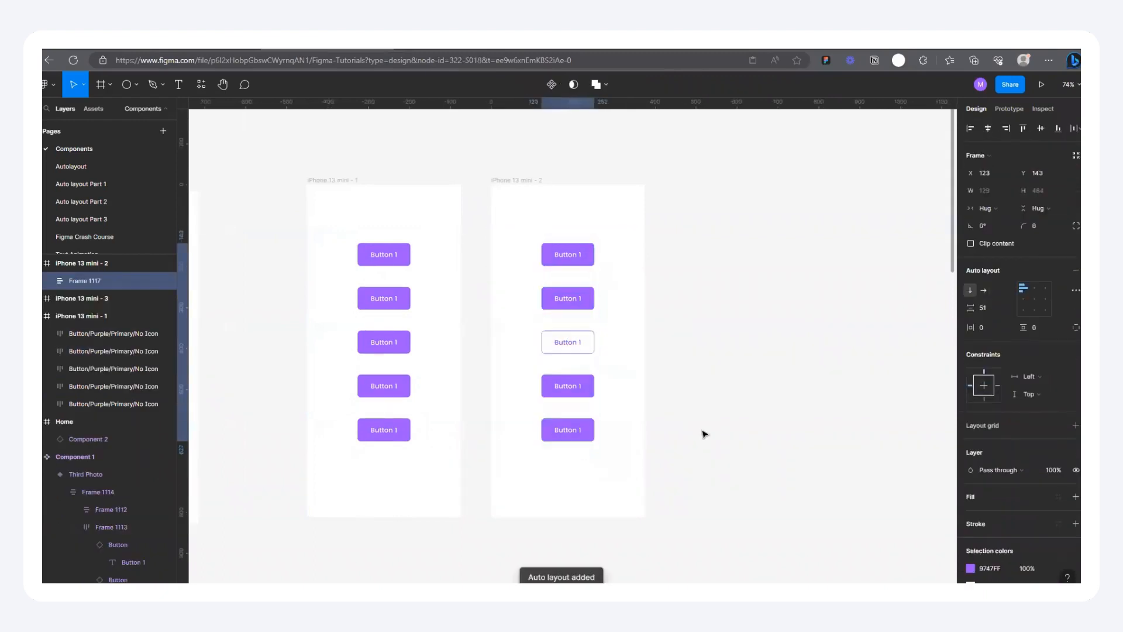
drag(283, 228, 426, 489)
key(shift+a)
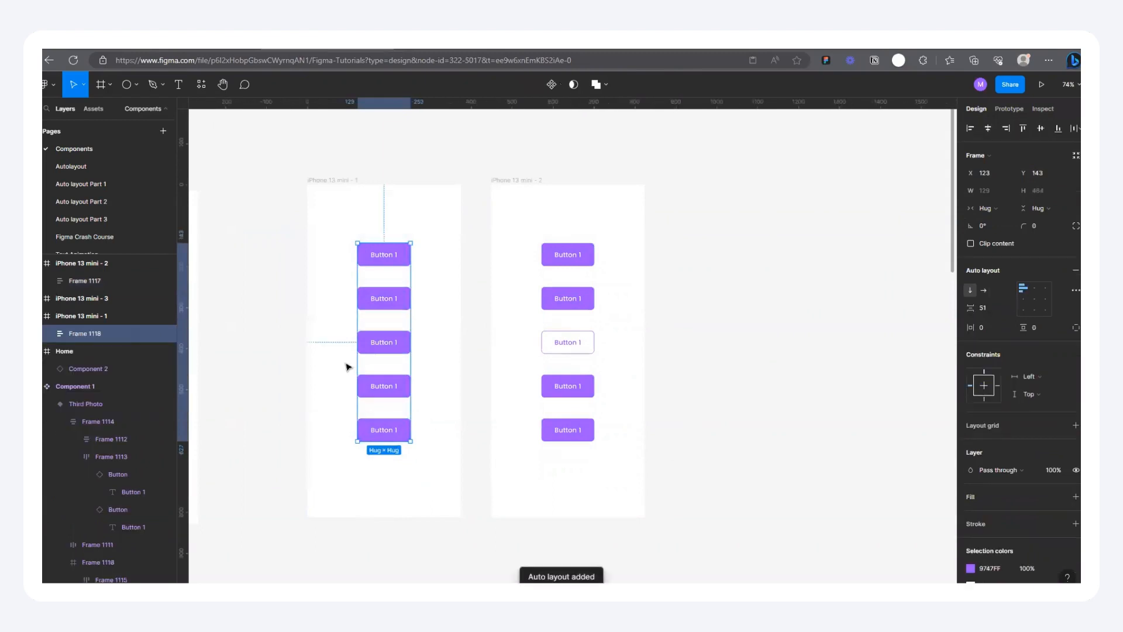
Step: Move the middle primary button in iPhone 13 mini - 1 and the secondary button in iPhone 13 mini - 2 to the top of their columns
click(377, 345)
key(Up)
key(Up)
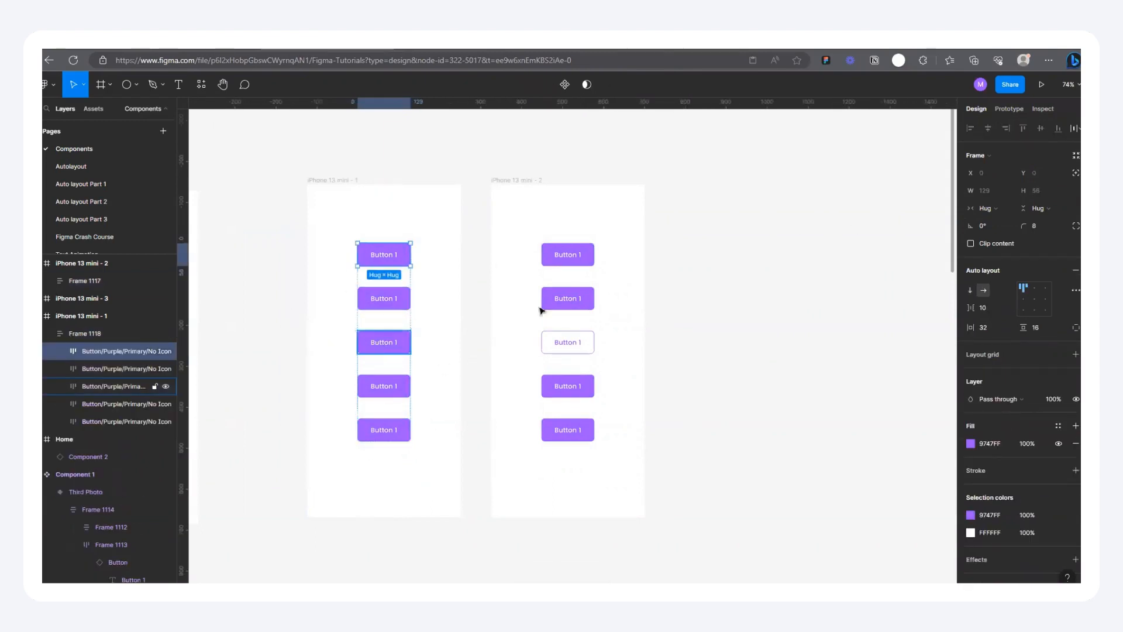
scroll(389, 272, up, 2)
click(608, 361)
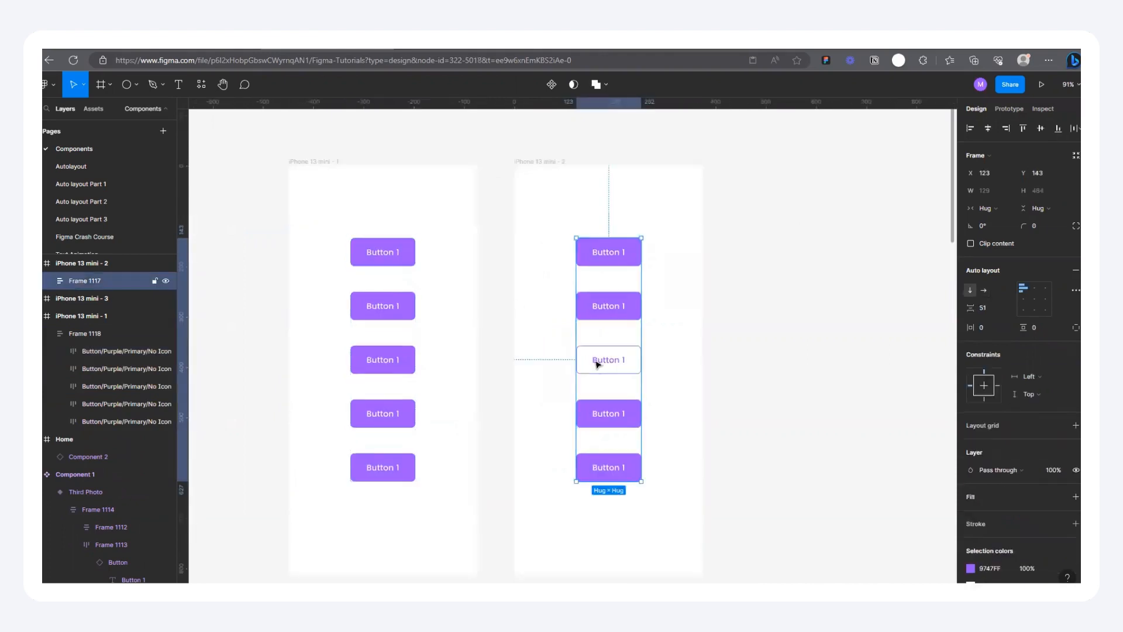
click(597, 363)
key(Up)
key(Up)
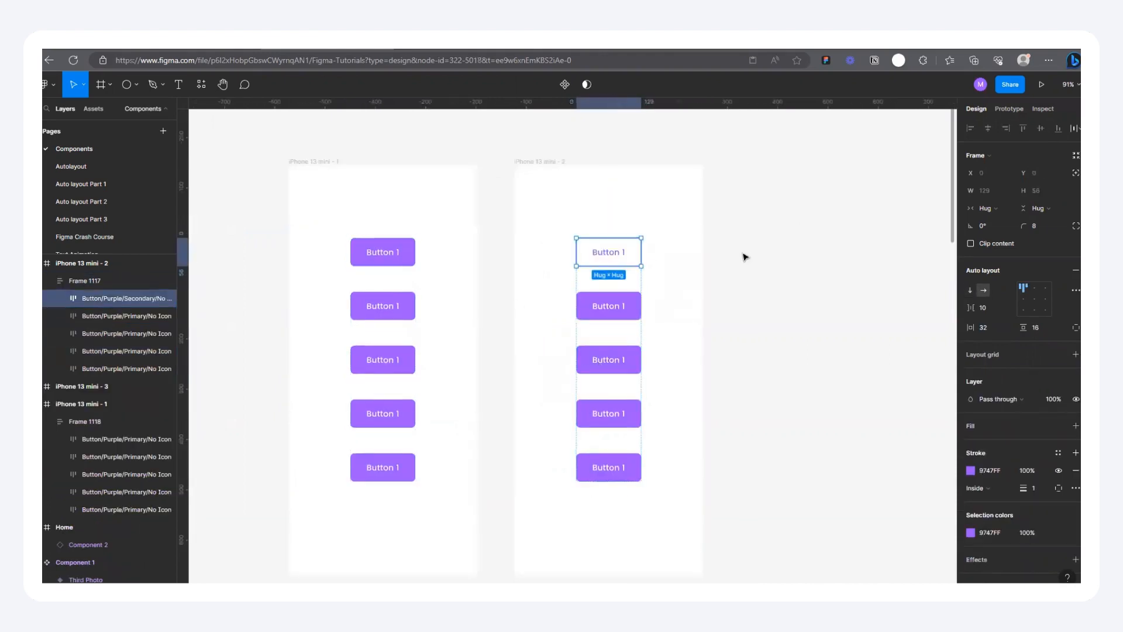
click(747, 253)
Step: Compare the prototype interactions of the top buttons in iPhone 13 mini - 1 and iPhone 13 mini - 2
scroll(499, 231, up, 3)
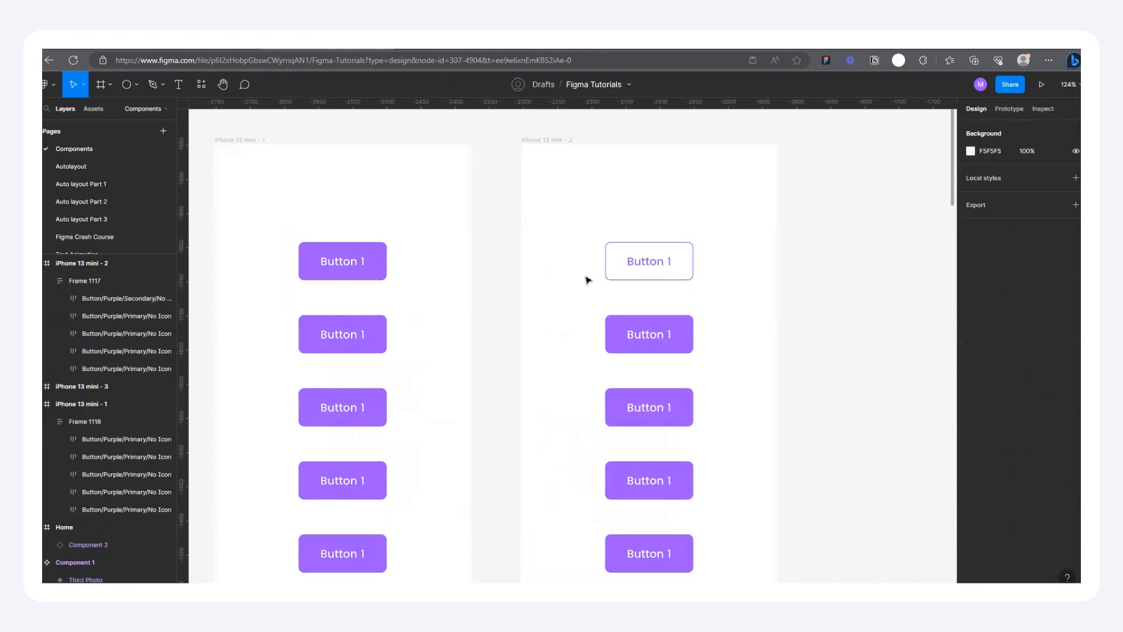
scroll(588, 280, down, 5)
scroll(466, 291, up, 2)
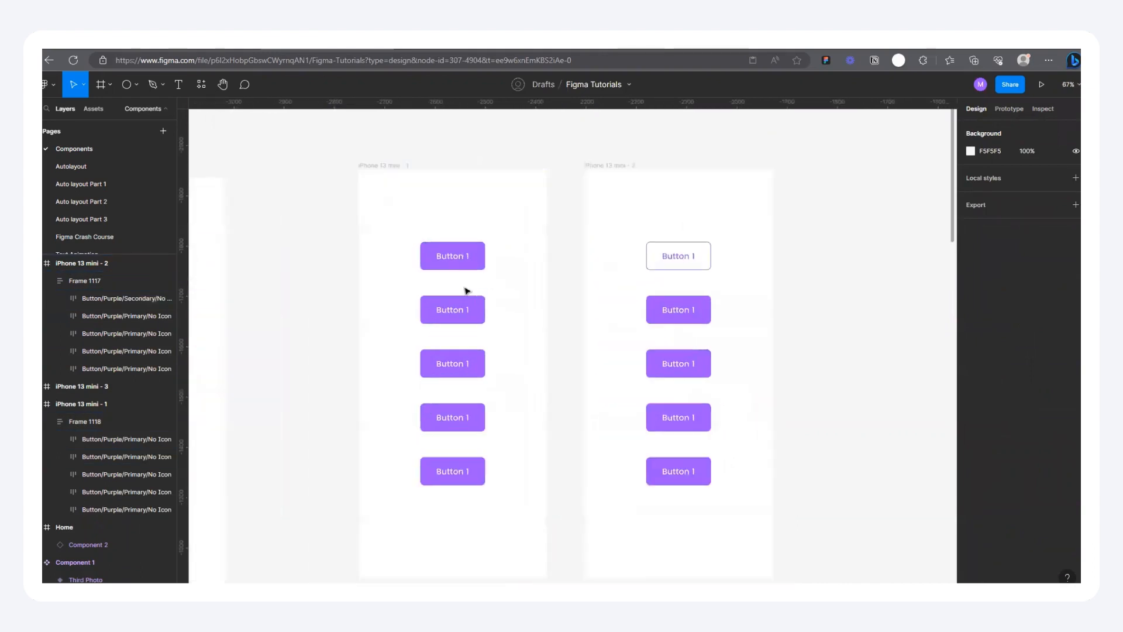
scroll(677, 321, up, 2)
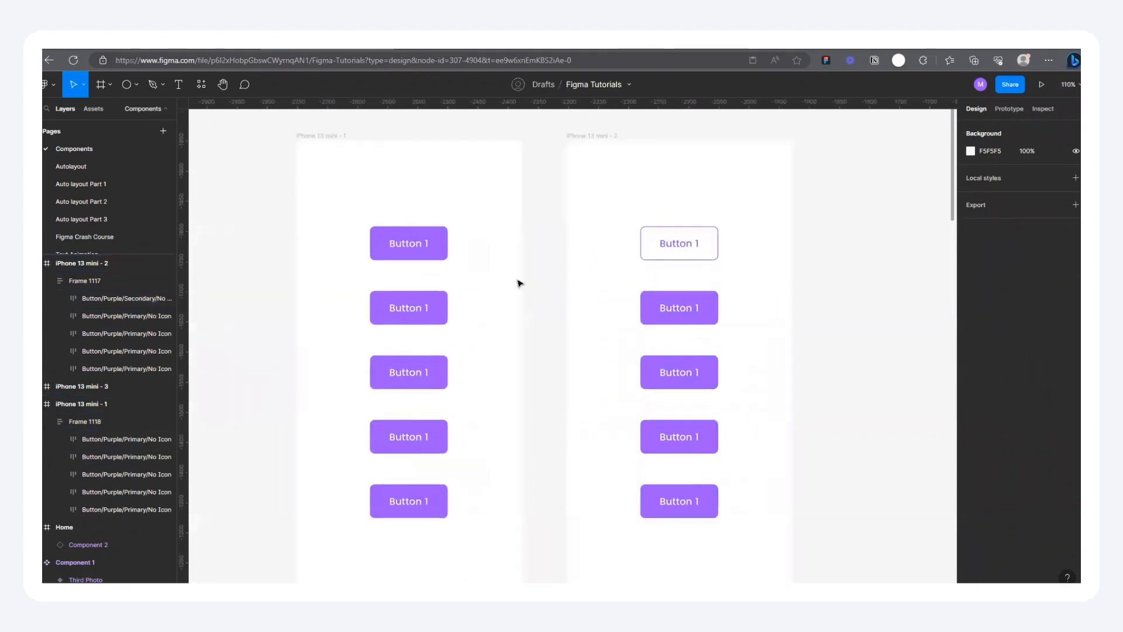
scroll(544, 271, down, 2)
scroll(582, 244, up, 1)
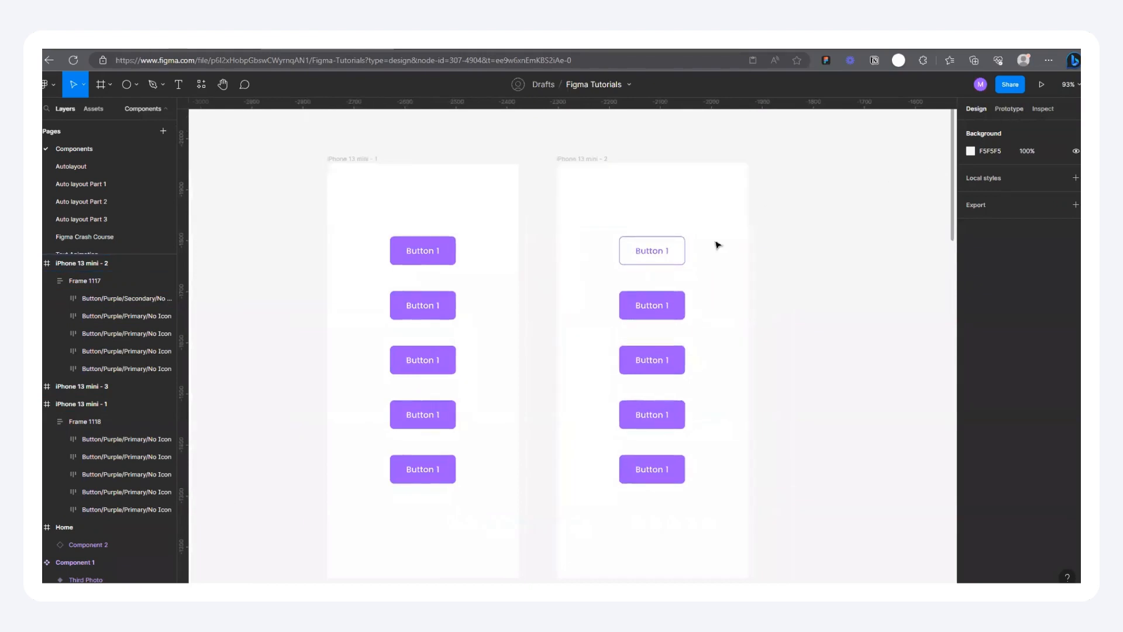
scroll(489, 258, up, 2)
click(1009, 109)
click(421, 264)
click(458, 253)
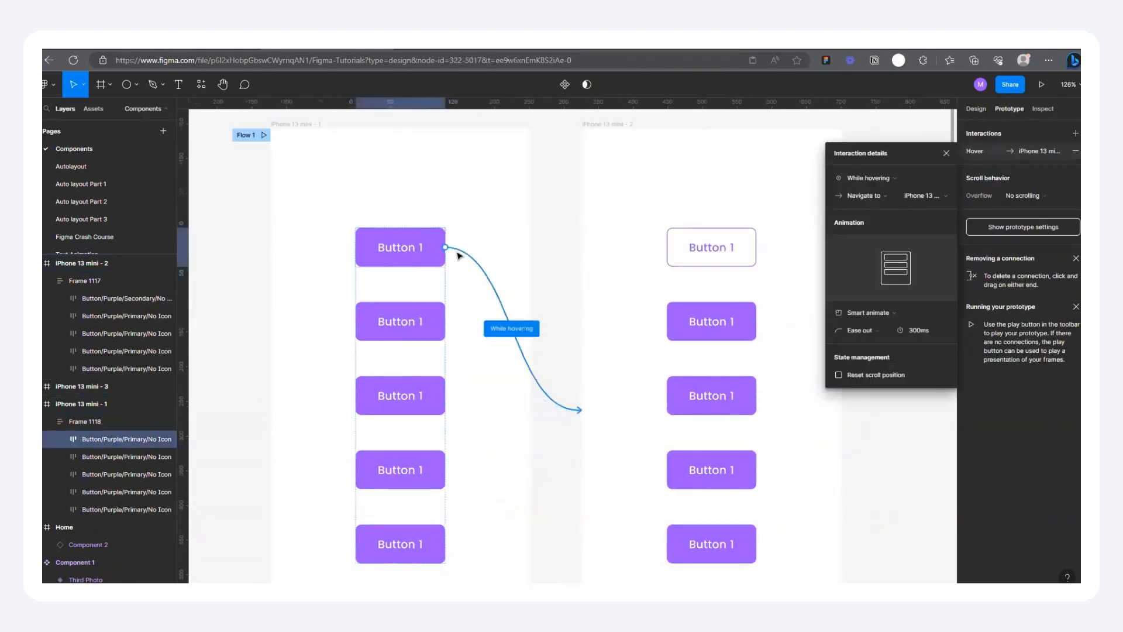
click(702, 257)
click(702, 252)
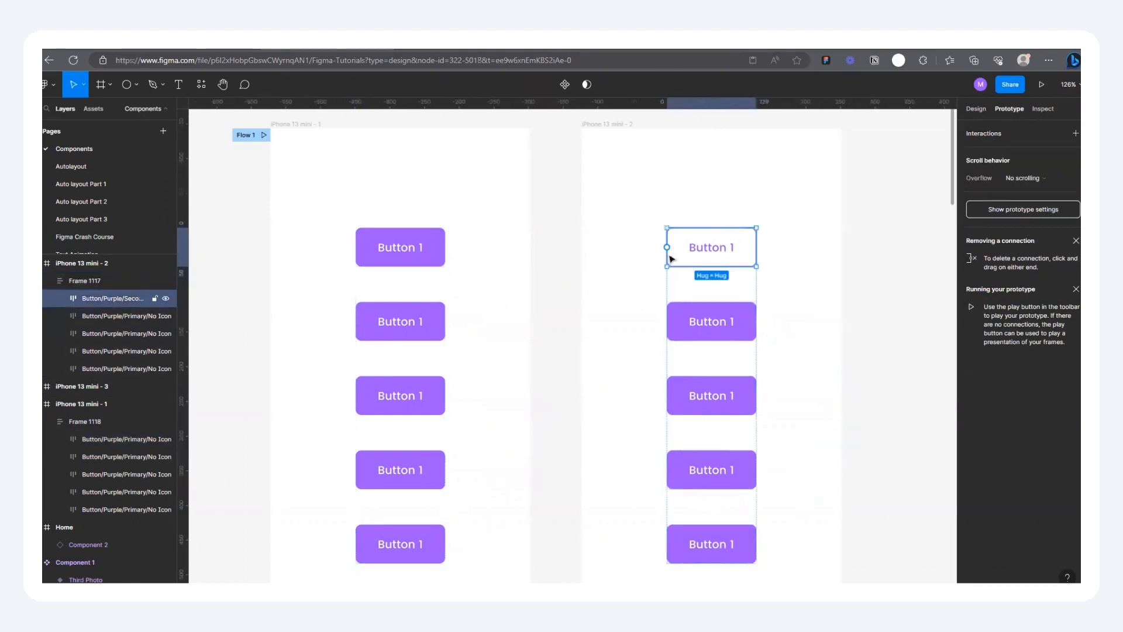
Step: Duplicate the iPhone 13 mini - 2 frame and place the copy beside the original
scroll(602, 269, down, 3)
scroll(600, 265, down, 1)
click(927, 169)
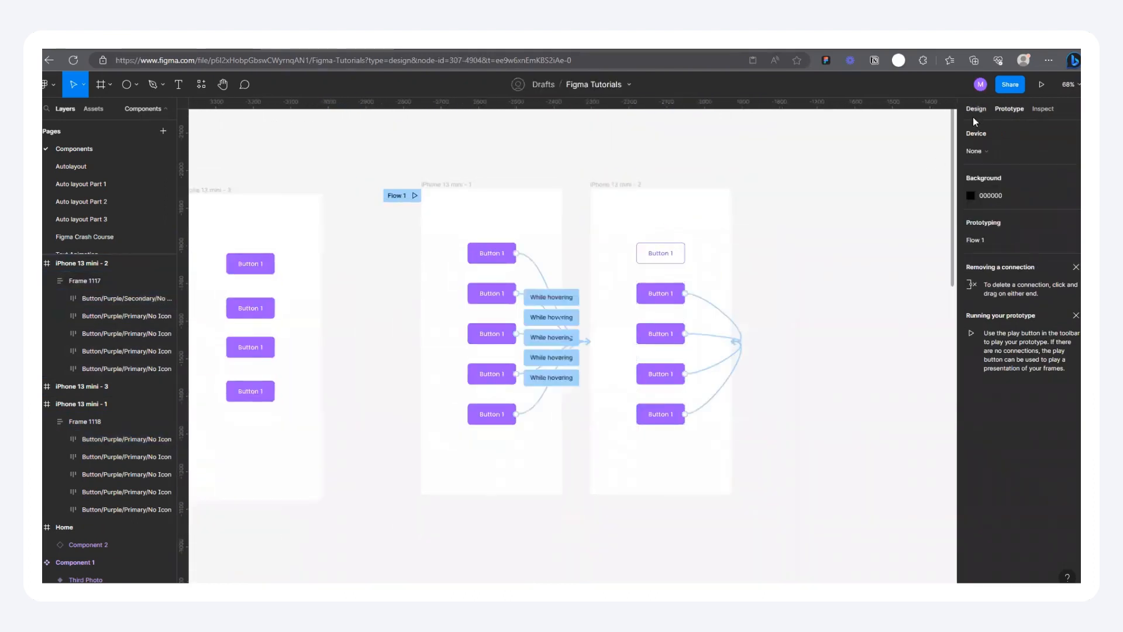
click(975, 109)
key(ctrl+d)
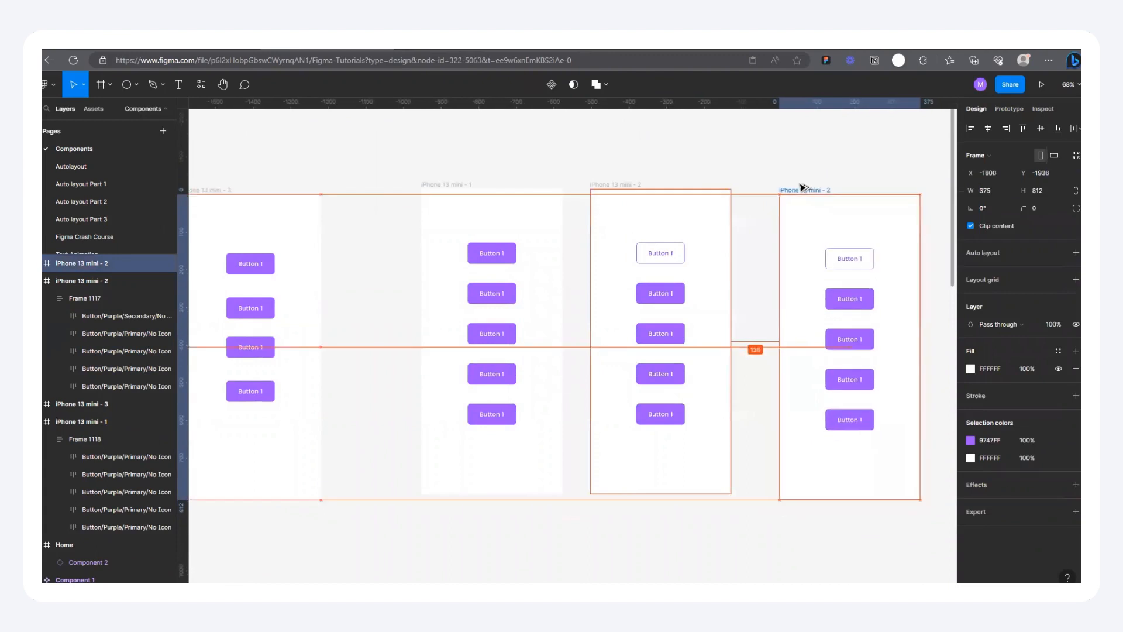
Step: Redirect the while-hovering connection of the second button in iPhone 13 mini - 1 to iPhone 13 mini - 4
double_click(490, 298)
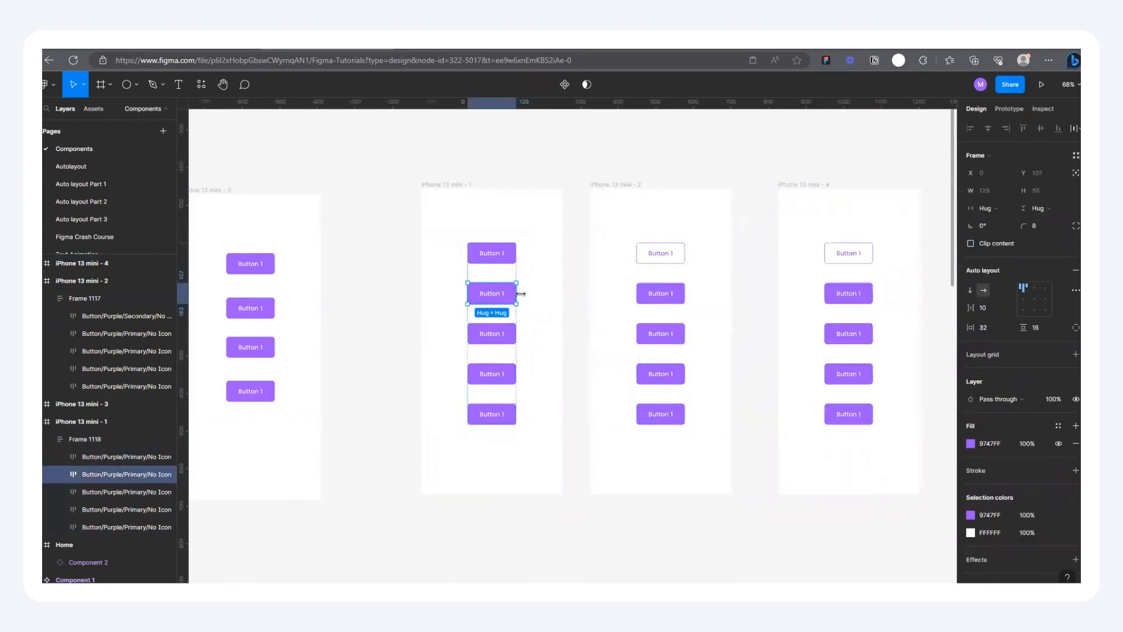
click(1008, 108)
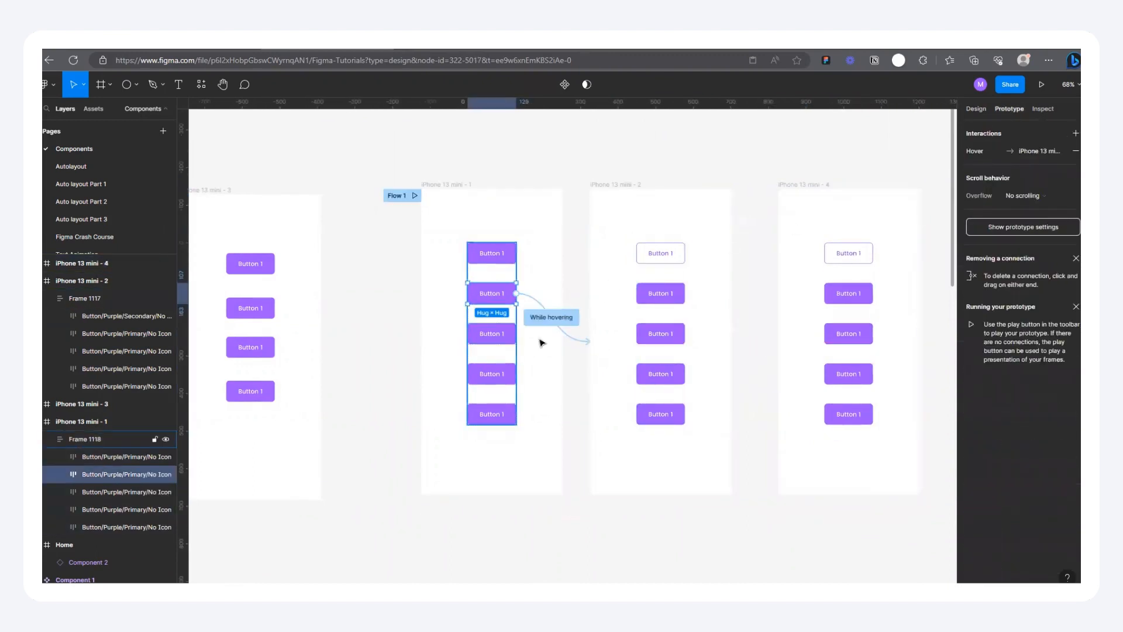
drag(585, 340, 796, 365)
Step: Replace the second primary button in iPhone 13 mini - 4 with a copy of the secondary button above it
scroll(467, 351, down, 3)
scroll(727, 304, up, 6)
click(692, 259)
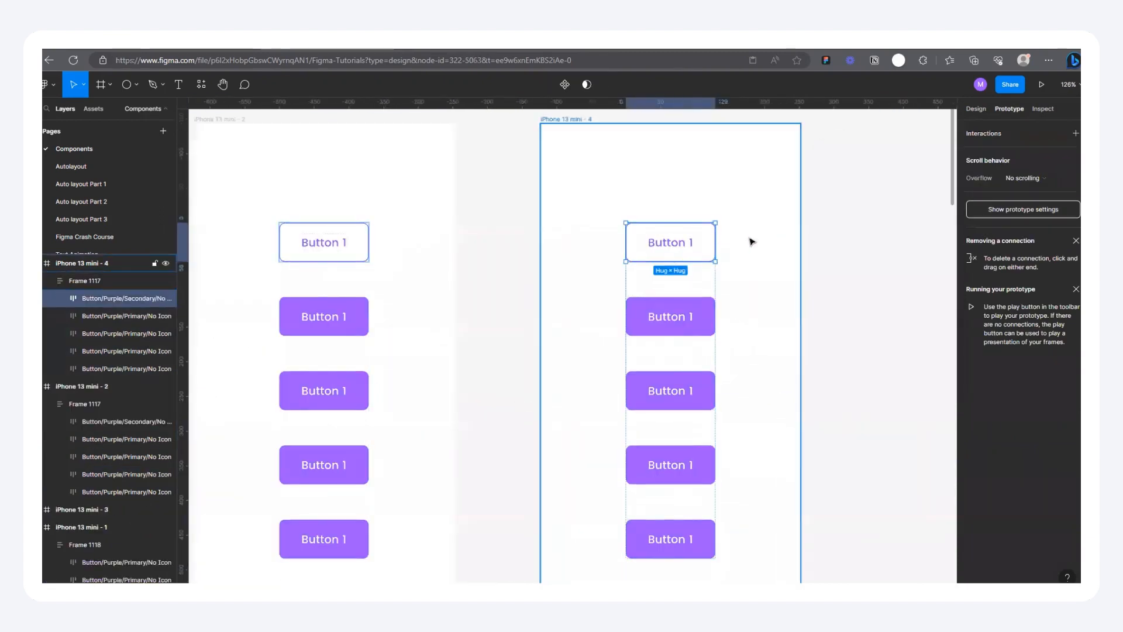
click(678, 328)
key(ctrl+shift+e)
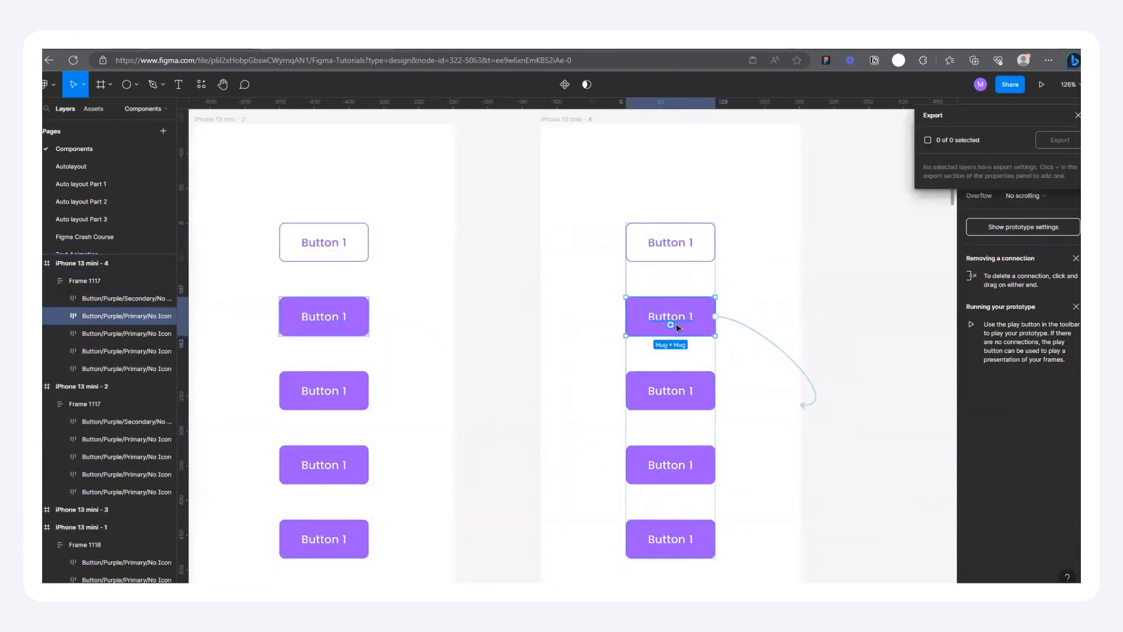
key(ctrl+shift+r)
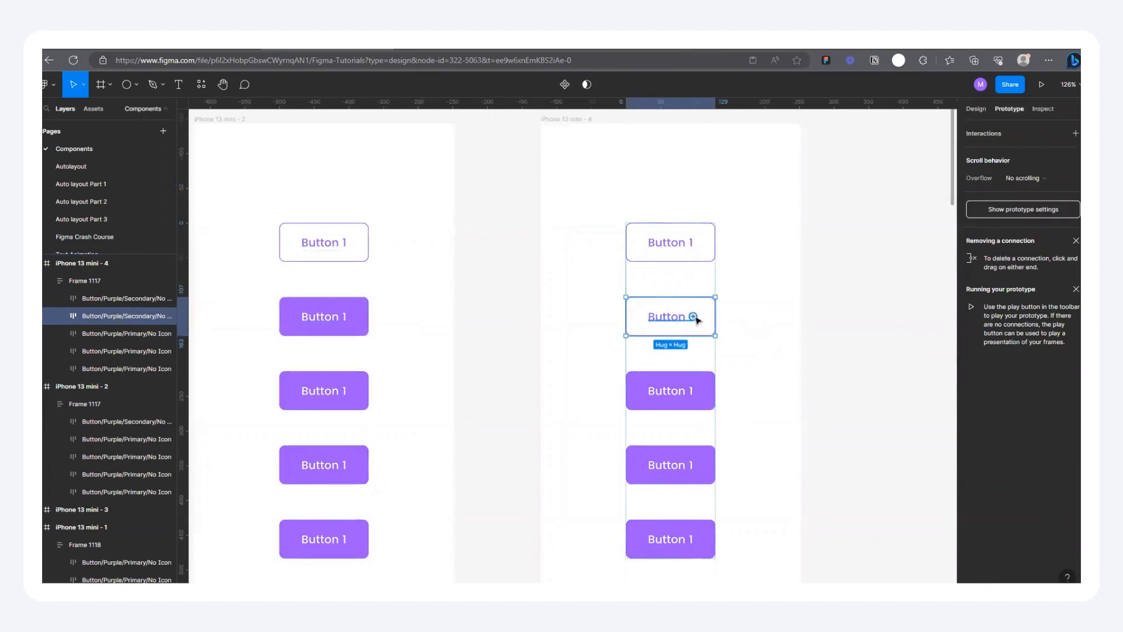
scroll(696, 318, up, 3)
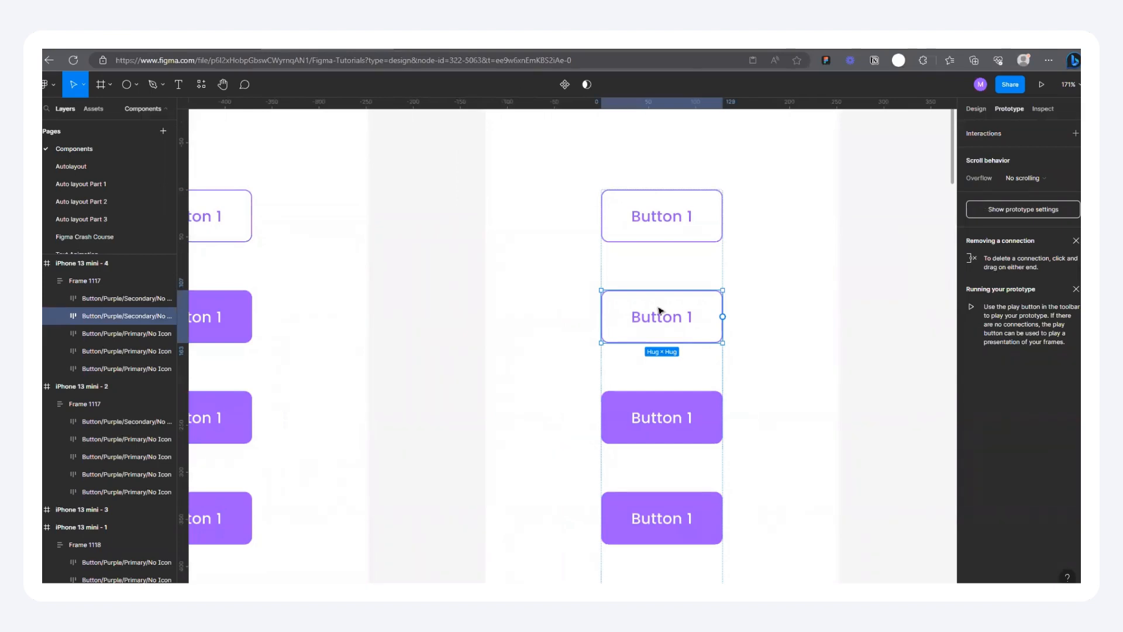
Step: Duplicate iPhone 13 mini - 4 beside itself and redirect the hover connection of iPhone 13 mini - 1's third button to the copy
scroll(736, 308, down, 10)
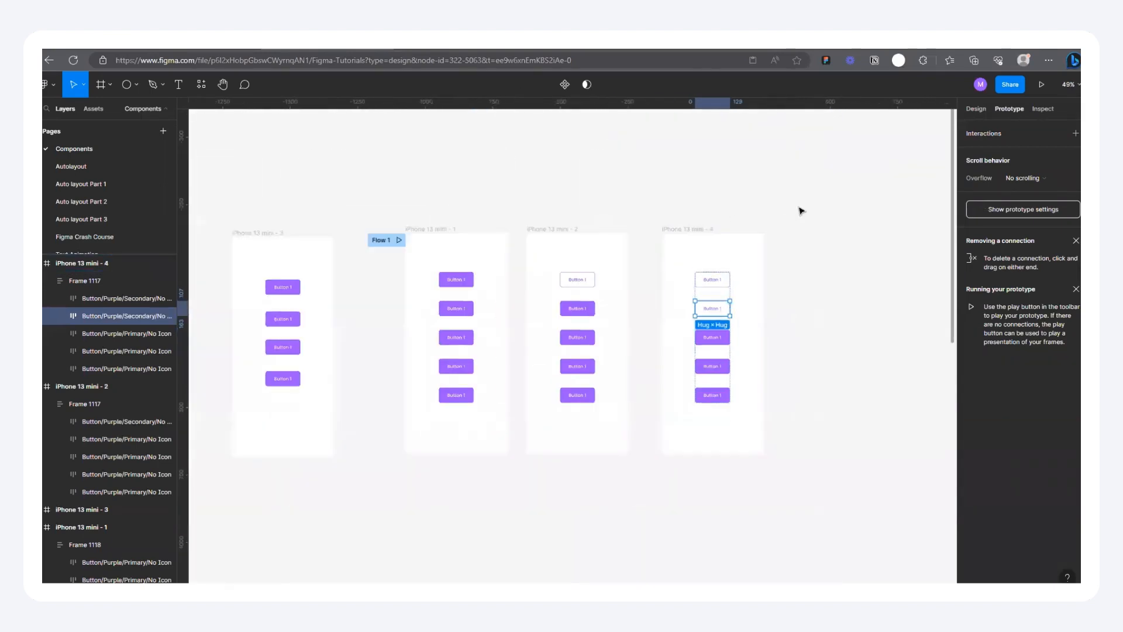
click(689, 227)
drag(689, 228, 818, 232)
scroll(594, 356, up, 2)
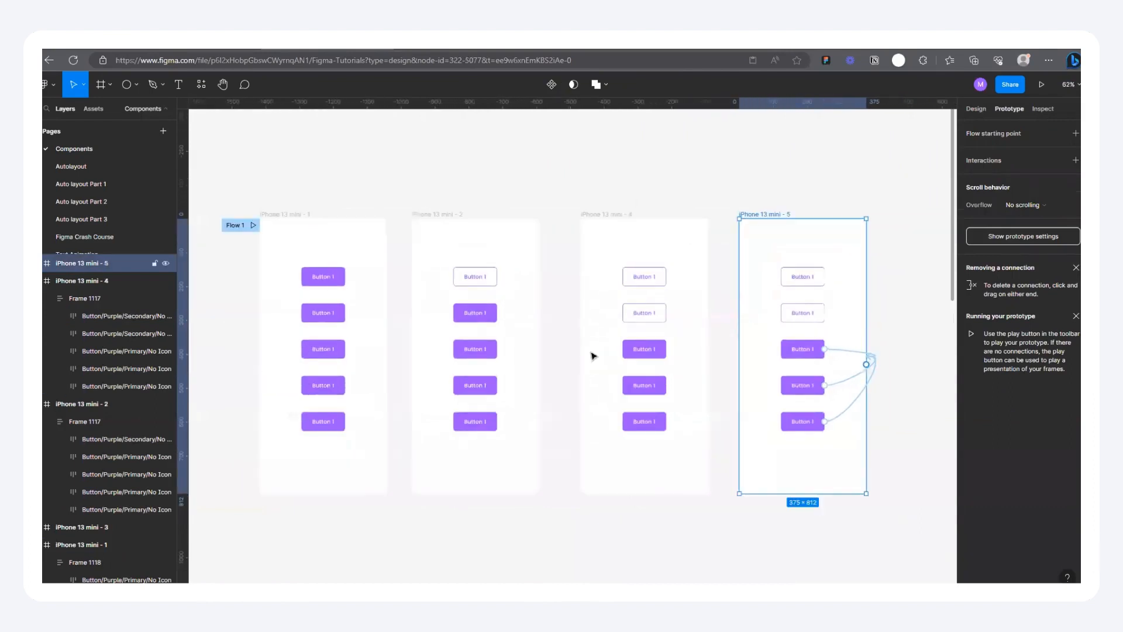
click(321, 353)
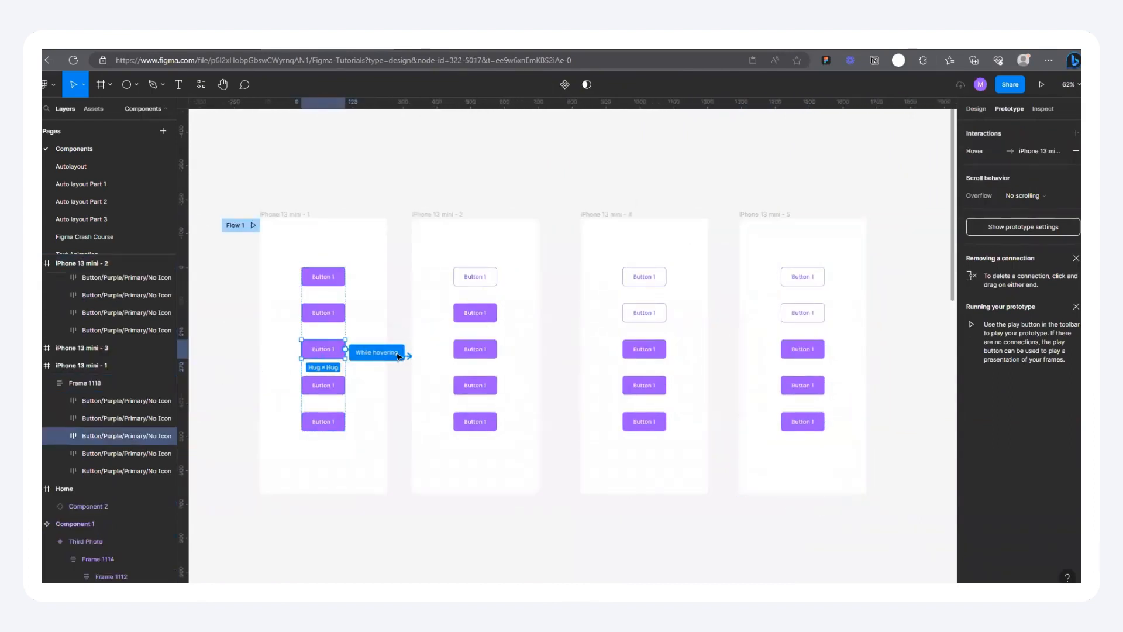
drag(398, 357, 749, 395)
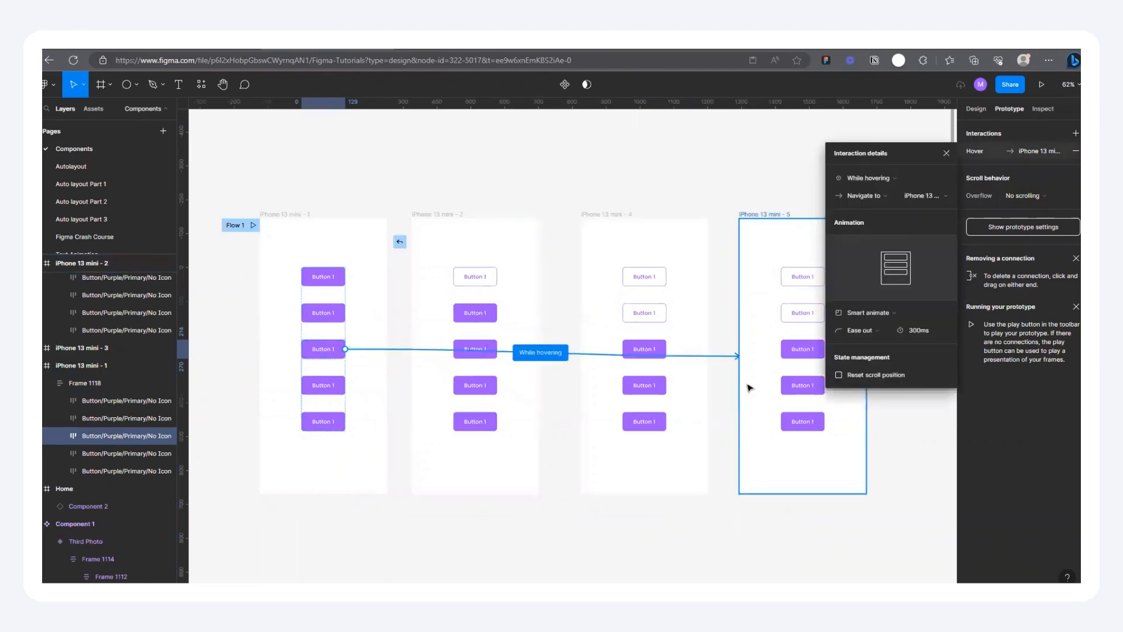
Step: Replace the first secondary button in iPhone 13 mini - 4 with a copy of that frame's third primary button
scroll(401, 371, down, 3)
scroll(631, 360, up, 5)
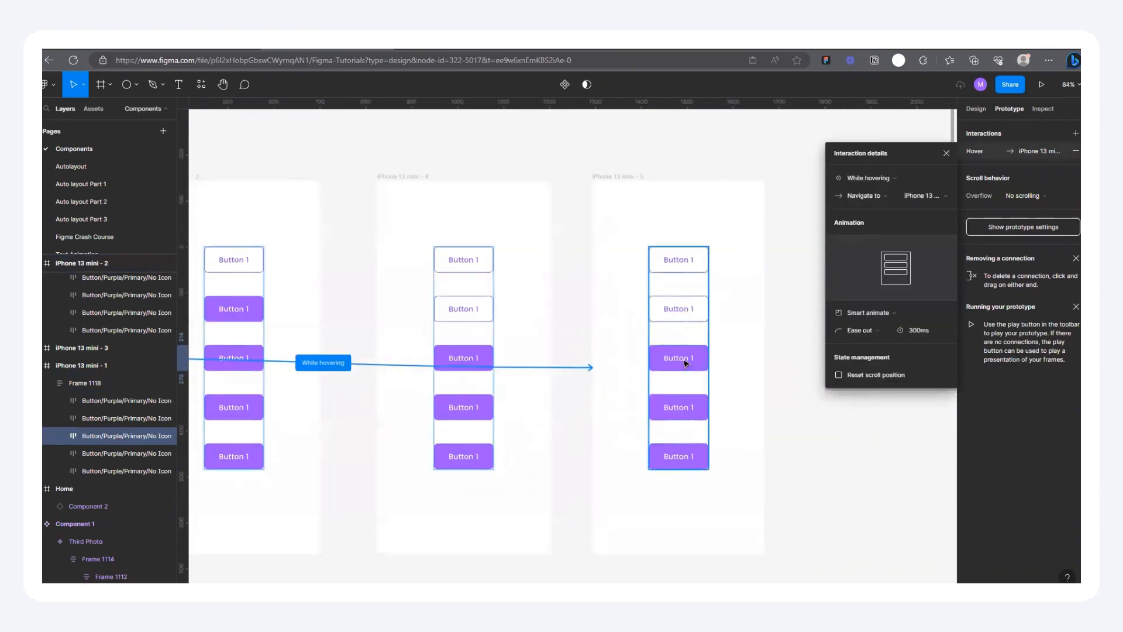
double_click(464, 268)
click(452, 364)
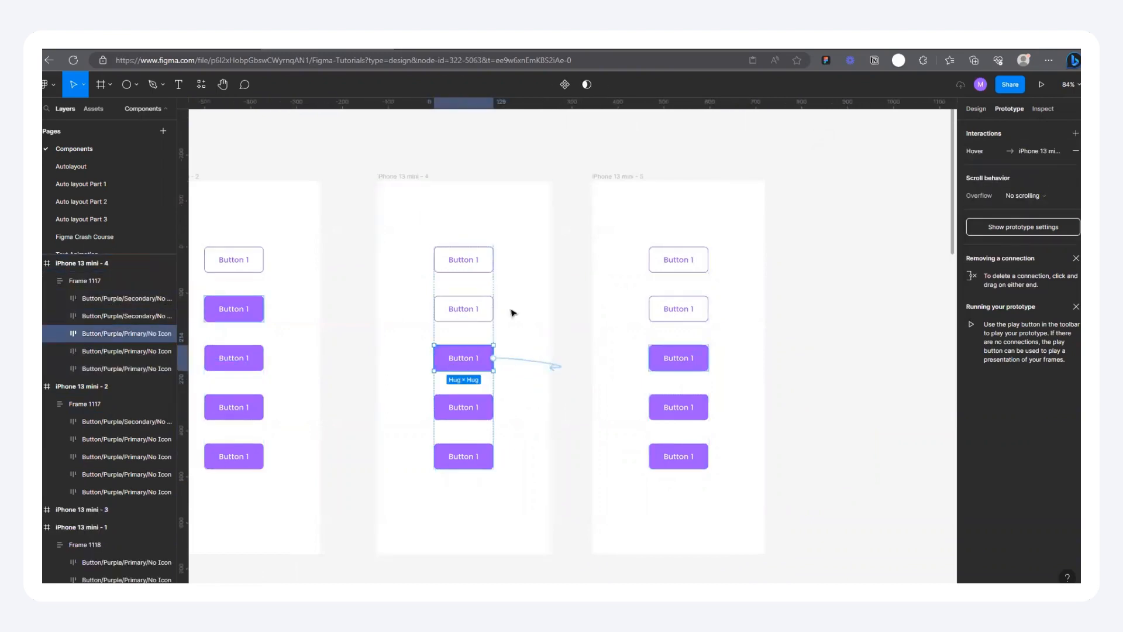
click(456, 264)
key(ctrl+shift+r)
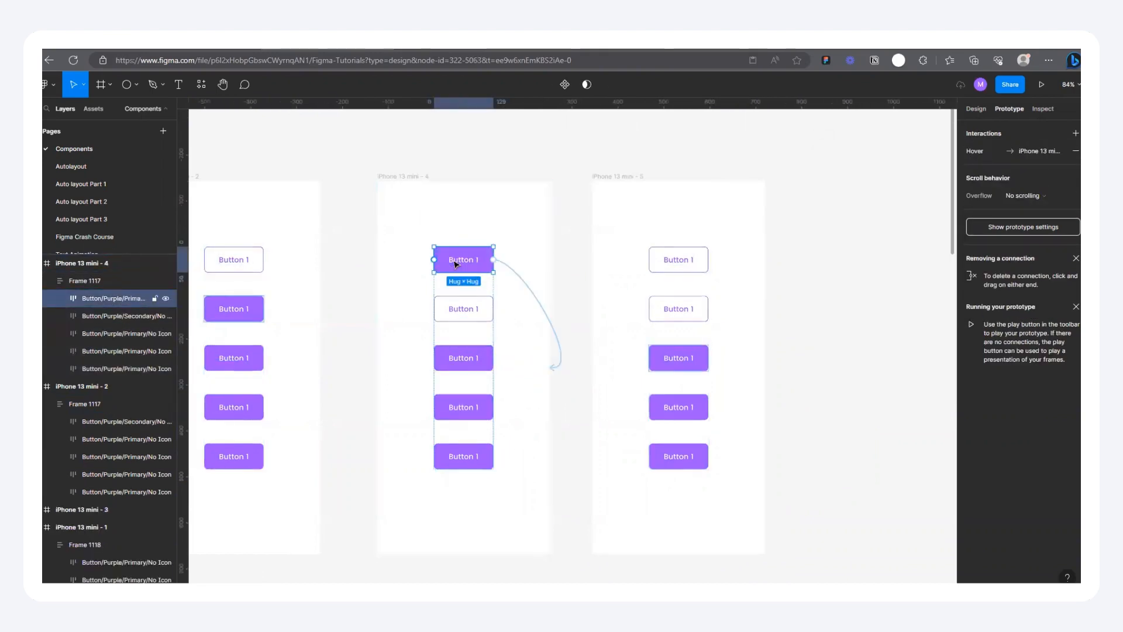
Step: Replace the first and second secondary buttons in iPhone 13 mini - 5 with the copied primary button
click(676, 263)
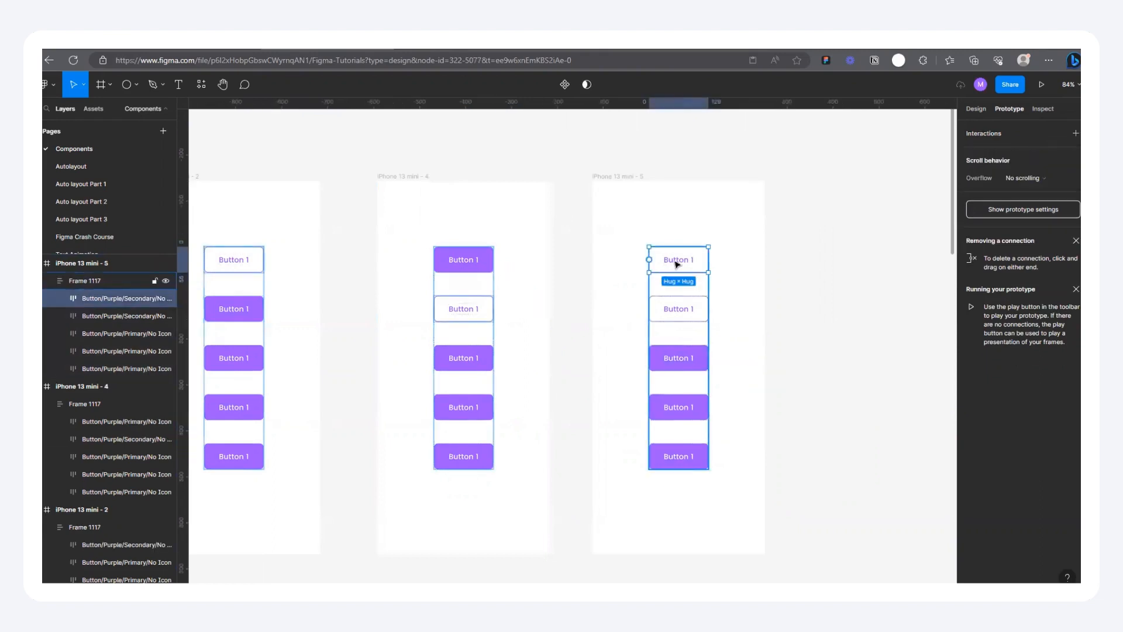
key(ctrl+shift+r)
click(666, 316)
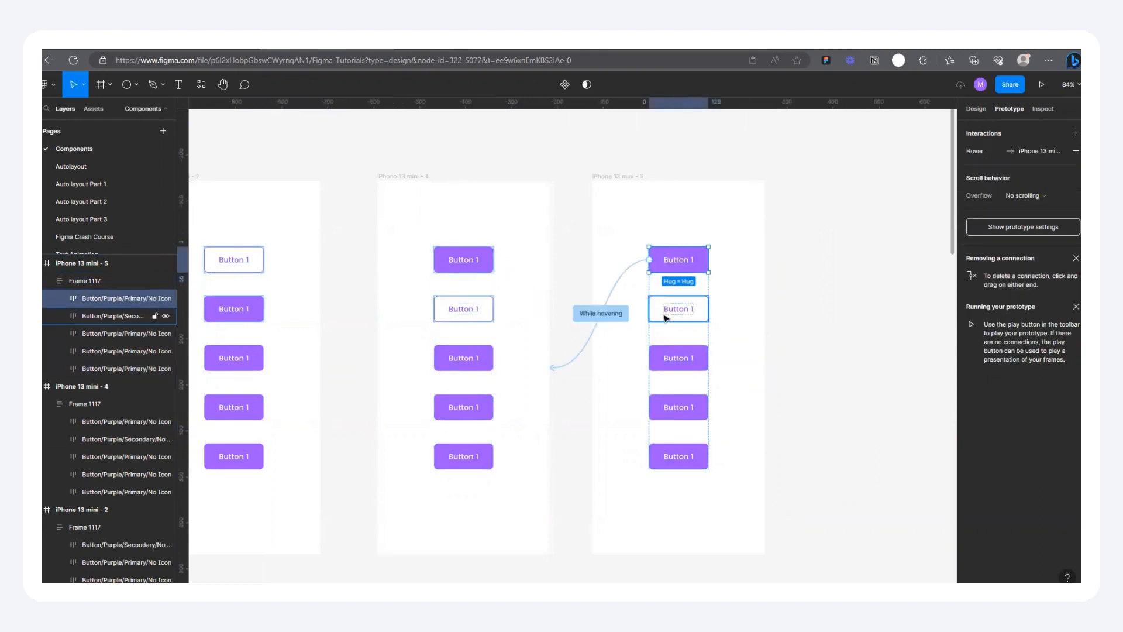
key(ctrl+shift+r)
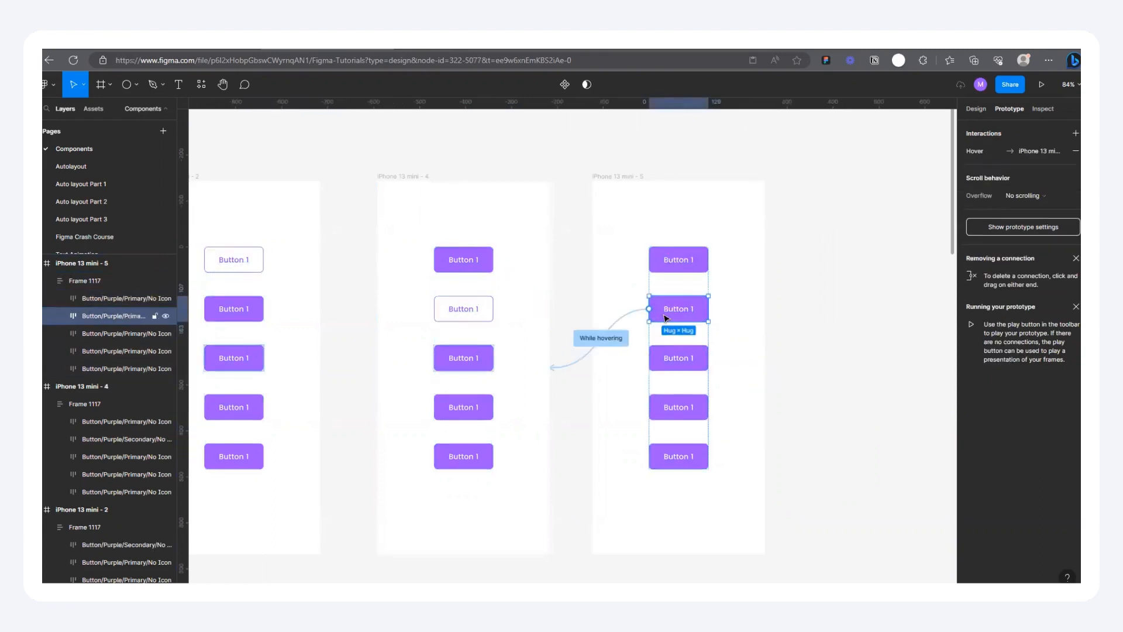
Step: Remove the while-hovering connections from the first and second buttons in iPhone 13 mini - 5
scroll(718, 334, down, 2)
drag(620, 335, 608, 257)
click(689, 282)
drag(622, 328, 607, 257)
scroll(727, 319, up, 3)
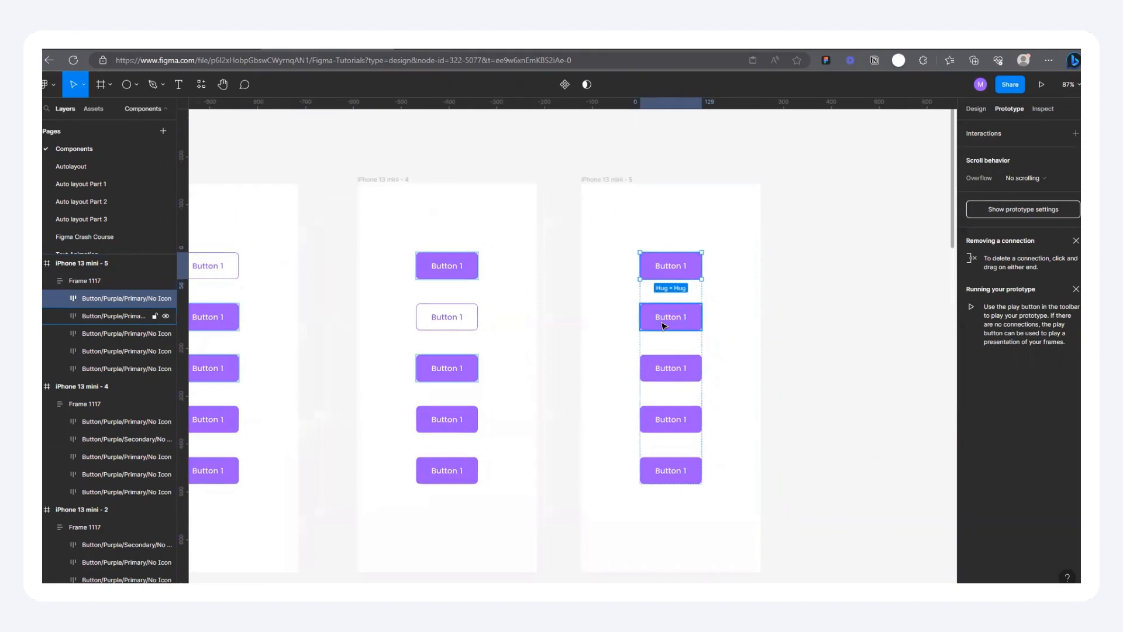
click(664, 326)
Step: Replace the third primary button in iPhone 13 mini - 5 with a copy of the secondary button from iPhone 13 mini - 4
scroll(672, 331, down, 5)
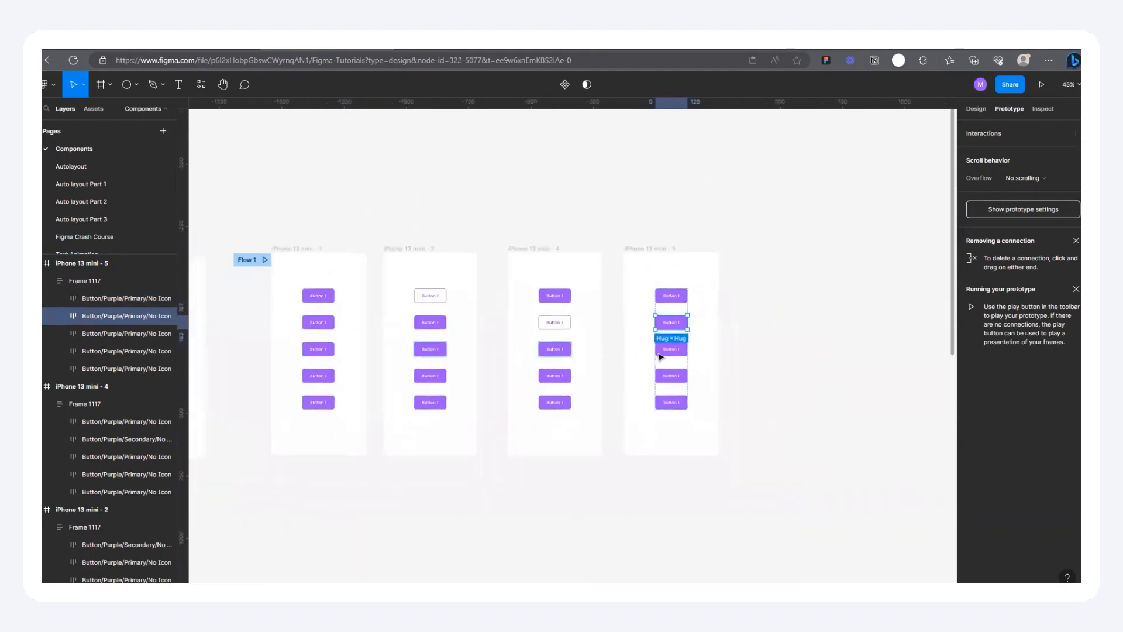
click(670, 350)
click(565, 329)
click(562, 327)
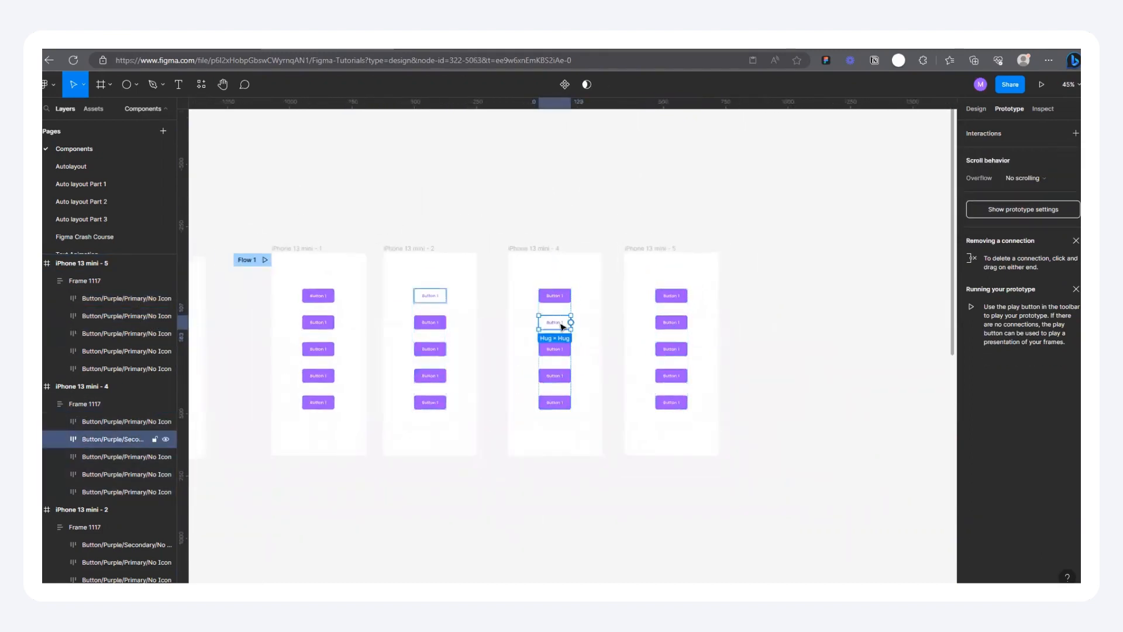
click(669, 350)
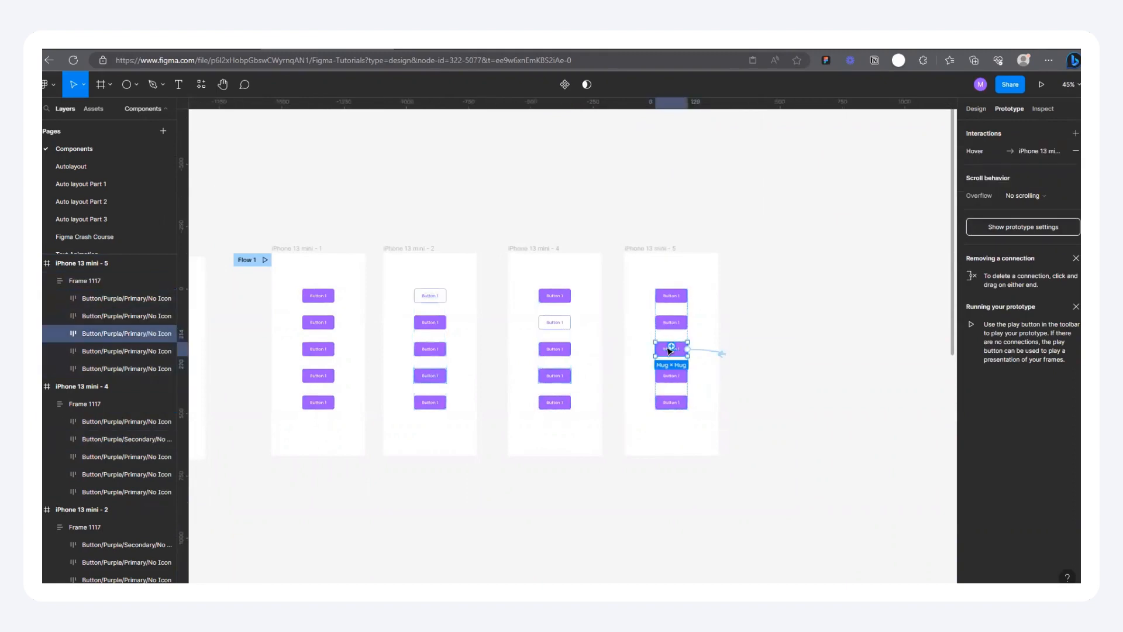
scroll(727, 370, down, 2)
scroll(488, 354, up, 3)
scroll(569, 334, down, 2)
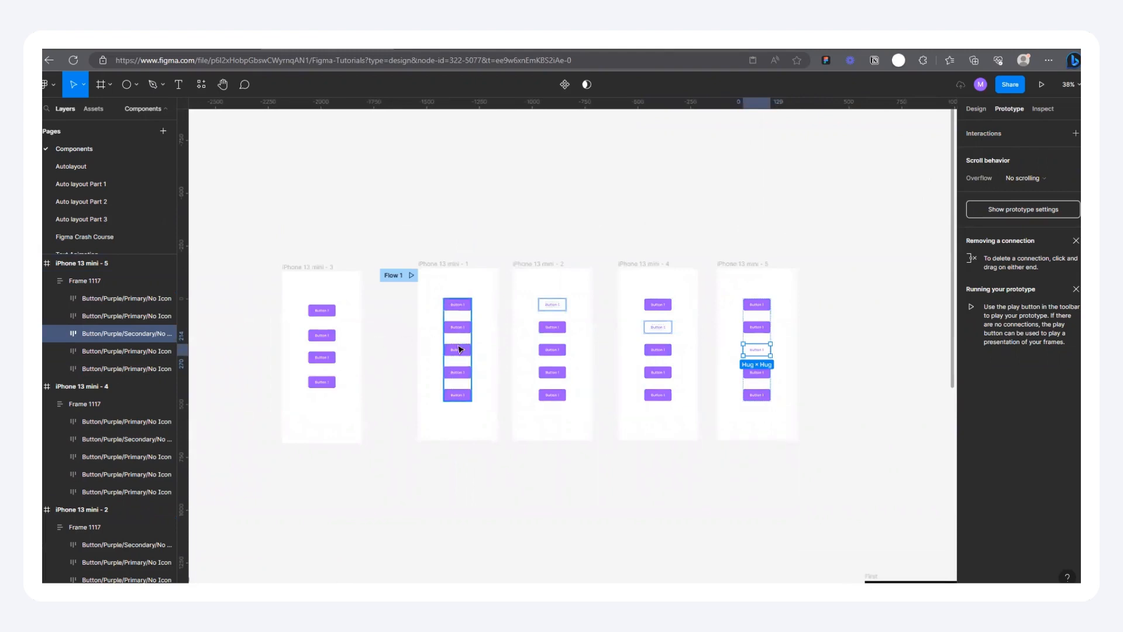
Step: Check the hover connections of the first three buttons in iPhone 13 mini - 1 and duplicate iPhone 13 mini - 5 beside itself
click(460, 349)
scroll(721, 351, up, 2)
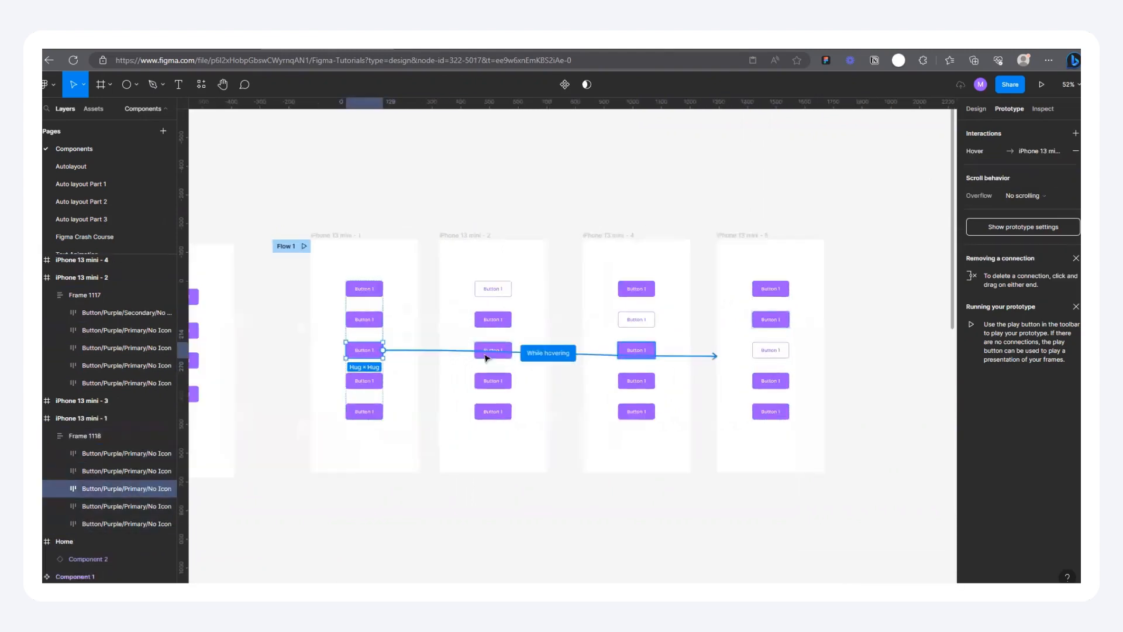
click(367, 320)
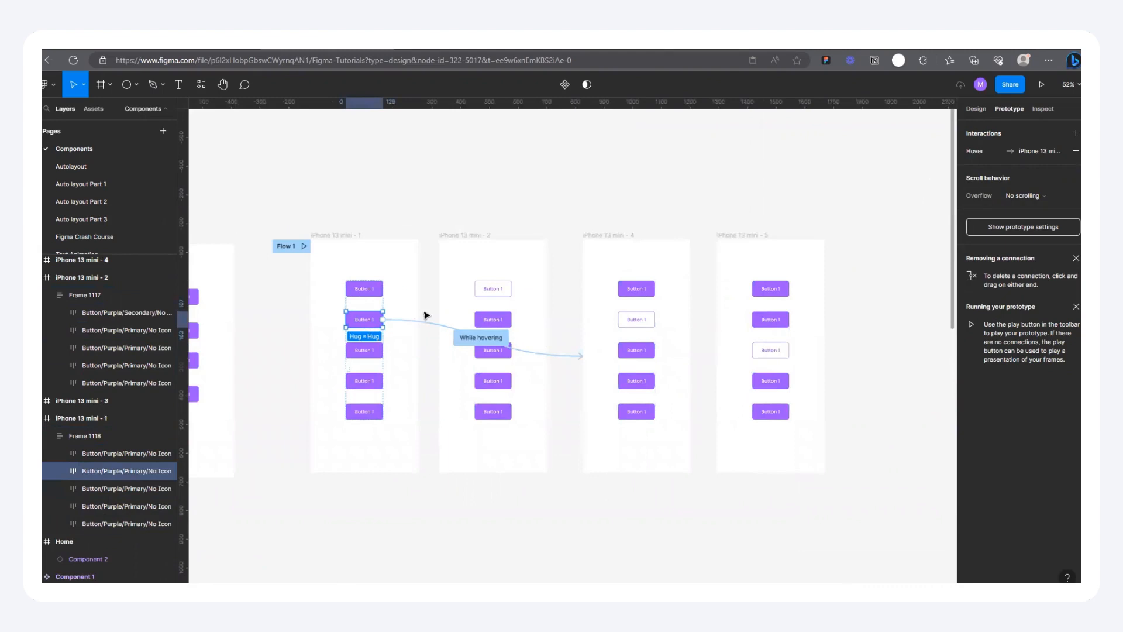
click(360, 293)
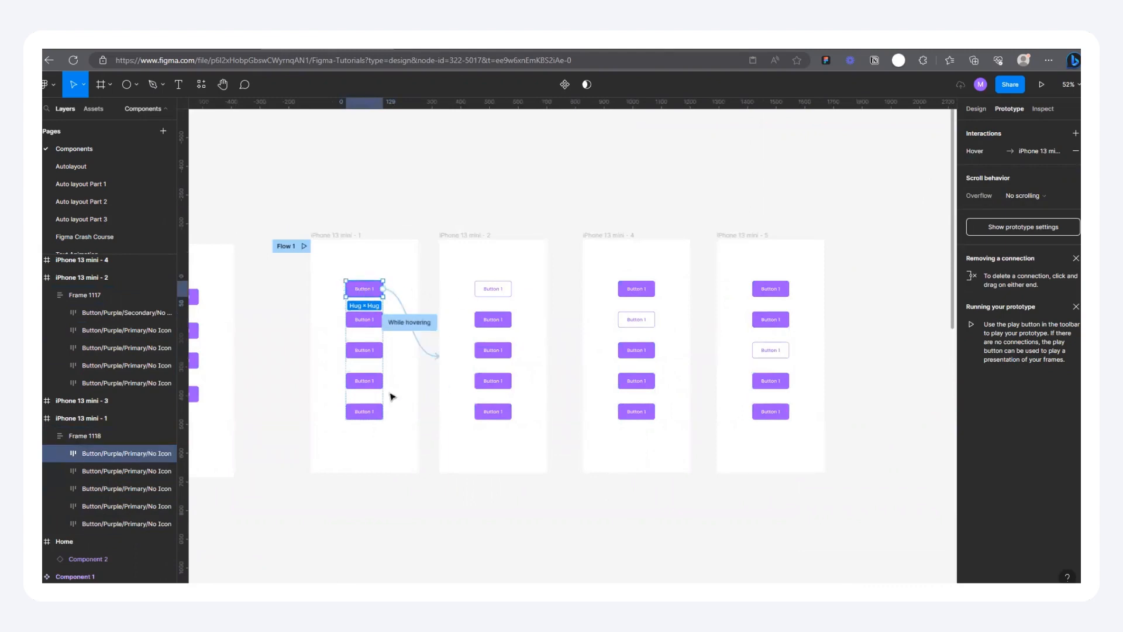
scroll(369, 372, down, 2)
drag(599, 284, 708, 285)
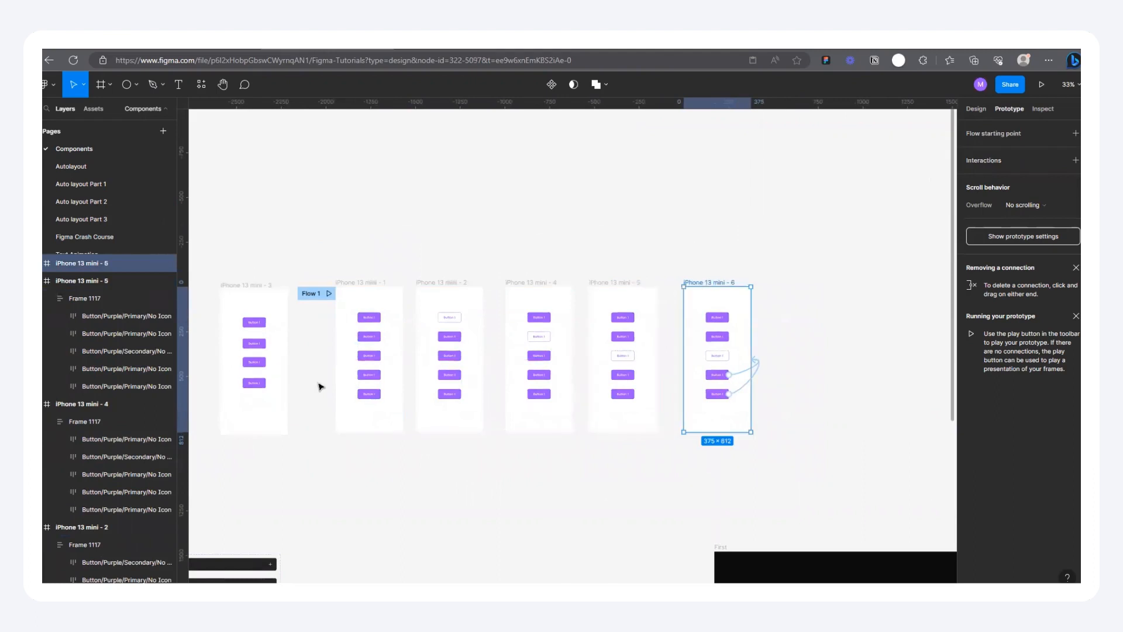
Step: Redirect the while-hovering connection of the fourth button in iPhone 13 mini - 1 to iPhone 13 mini - 6
click(368, 377)
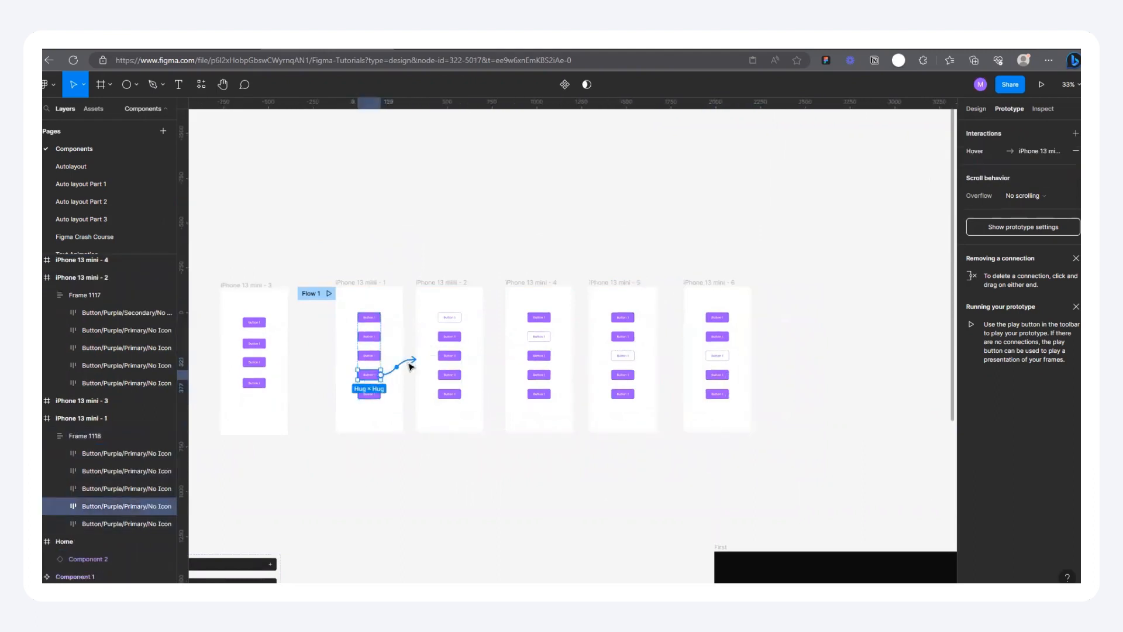
drag(406, 364, 704, 414)
scroll(755, 342, up, 2)
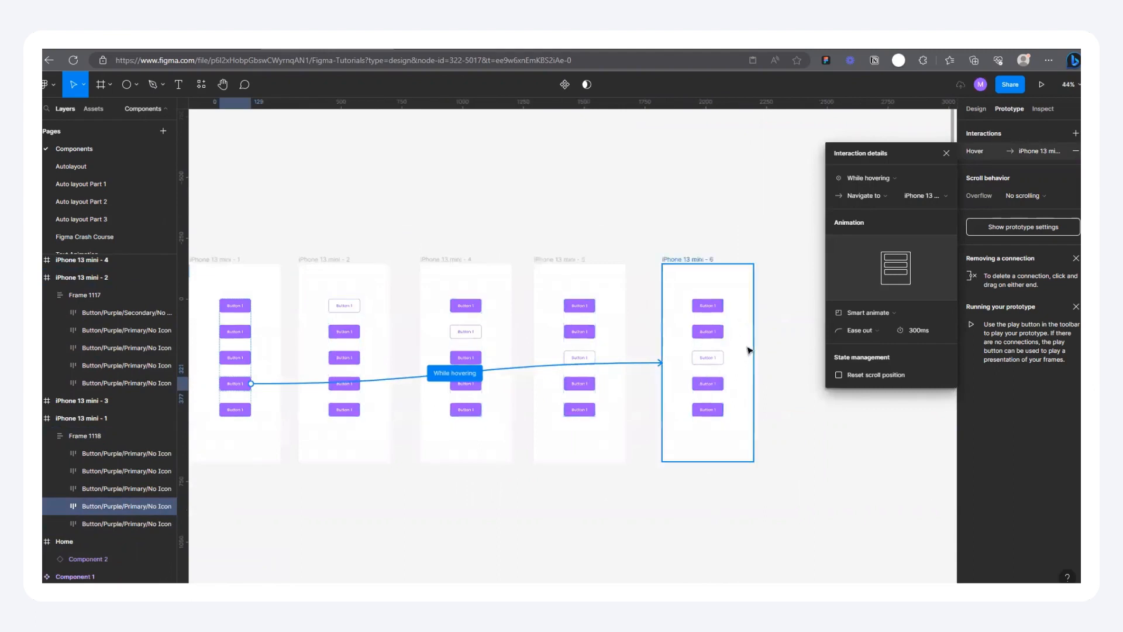
Step: Move the secondary button in iPhone 13 mini - 6 down to fourth place in the button stack
scroll(744, 351, up, 3)
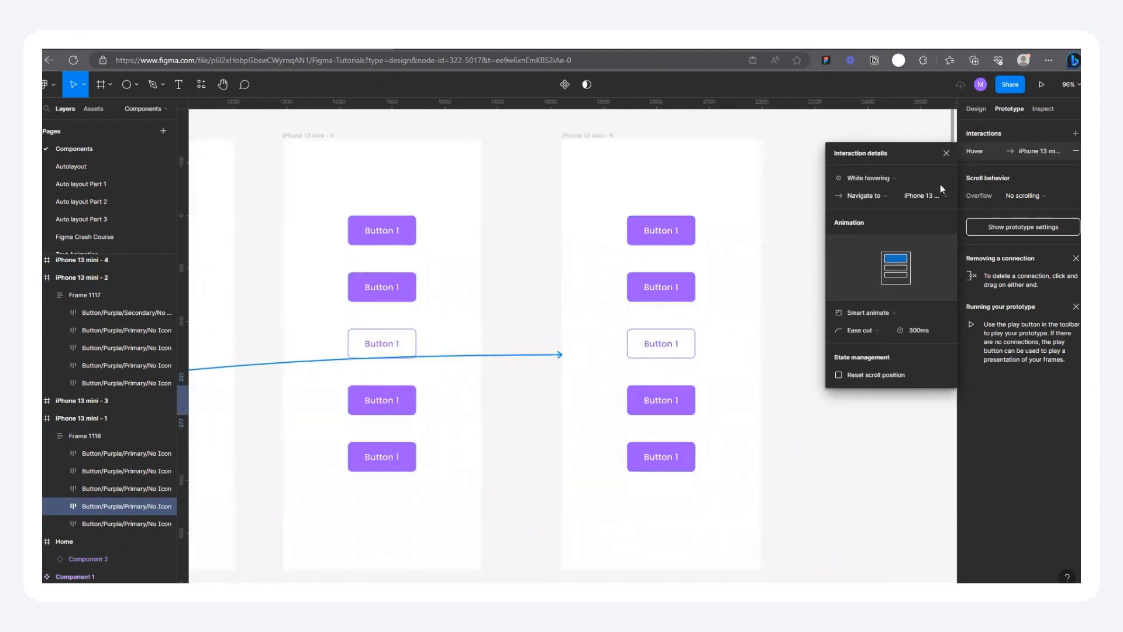
click(661, 349)
click(663, 409)
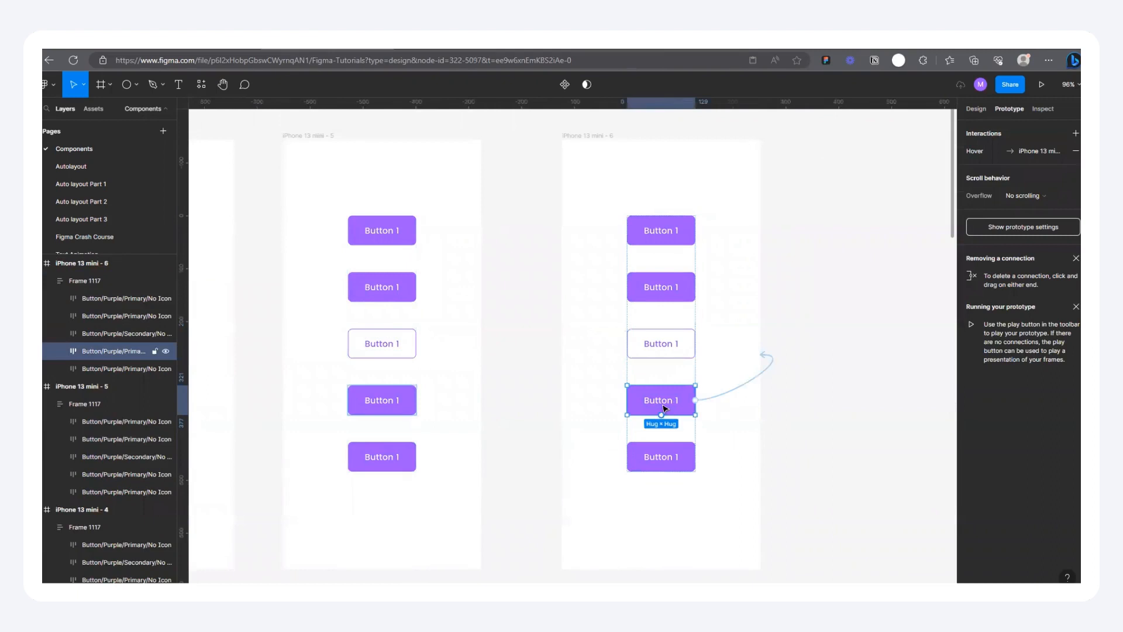
click(672, 348)
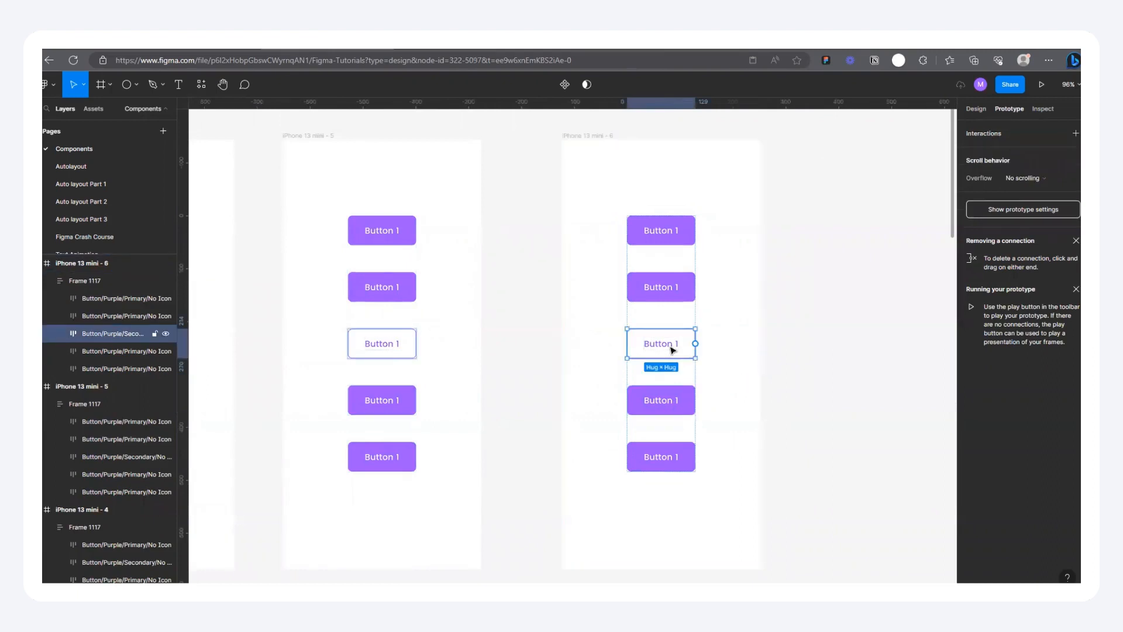
drag(672, 349, 671, 403)
scroll(649, 396, up, 2)
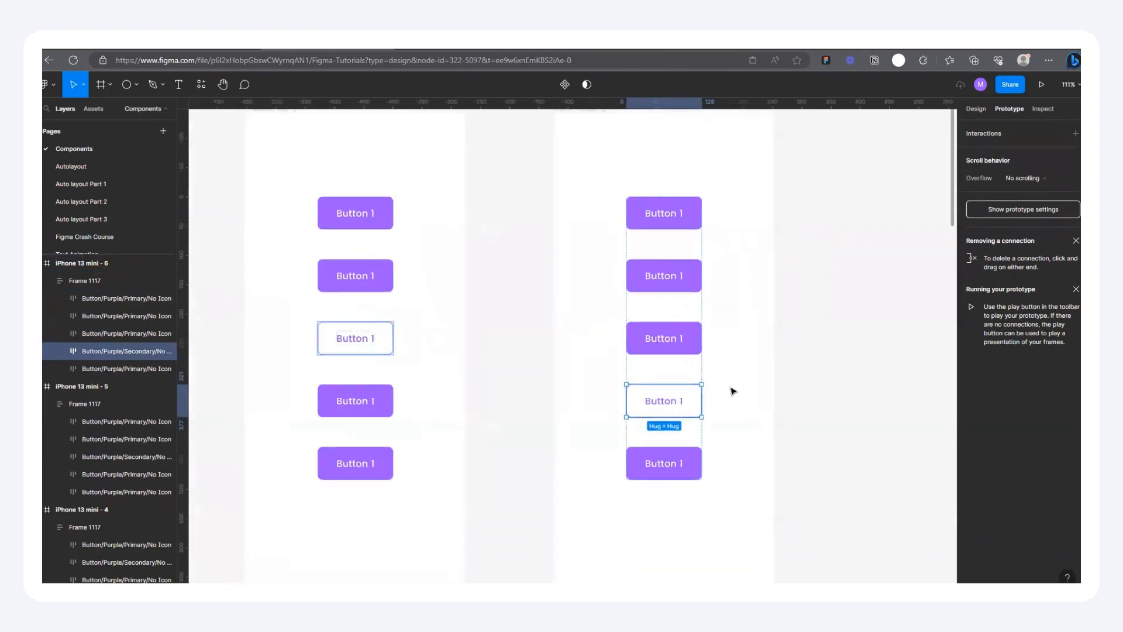
Step: Remove the hover connections from the fifth and third buttons in iPhone 13 mini - 6
scroll(733, 391, down, 3)
click(649, 204)
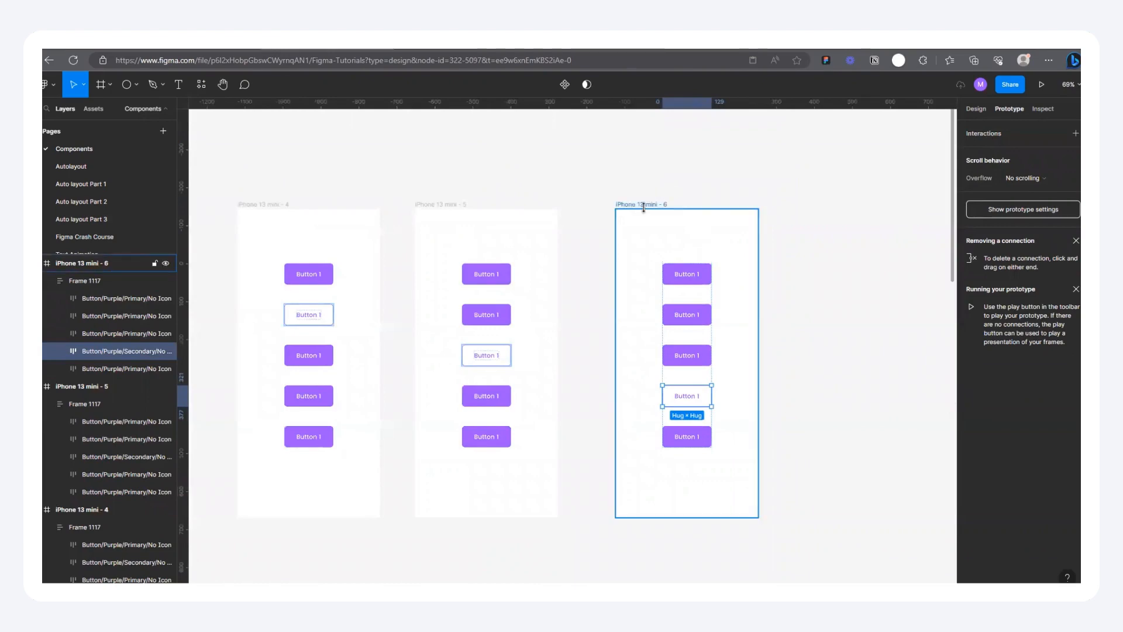
drag(770, 377, 875, 413)
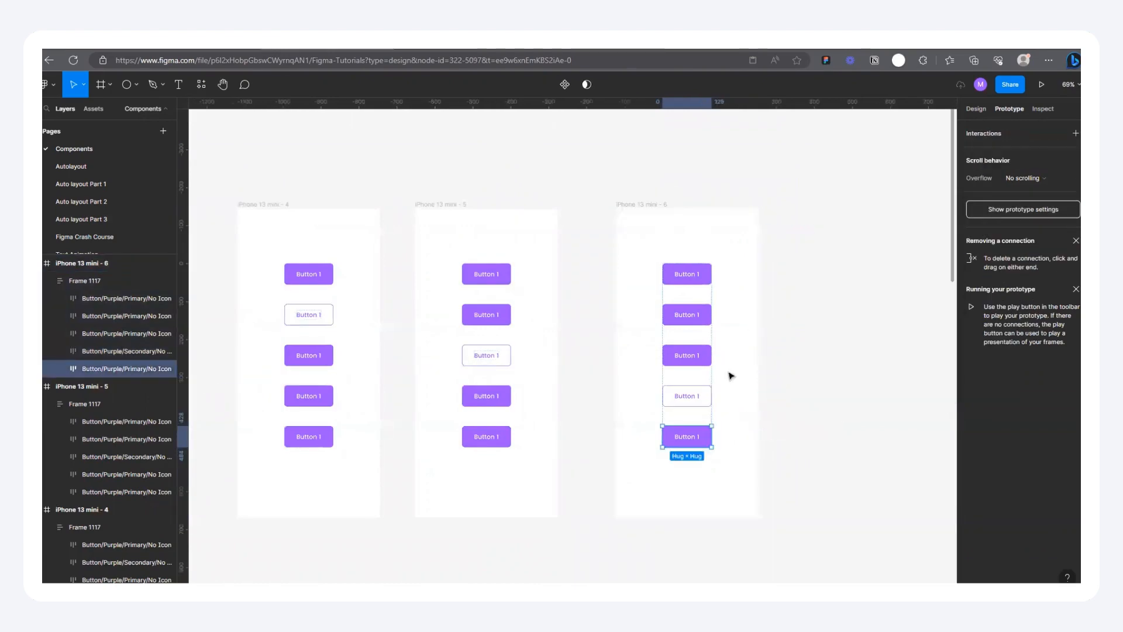
click(703, 358)
click(813, 340)
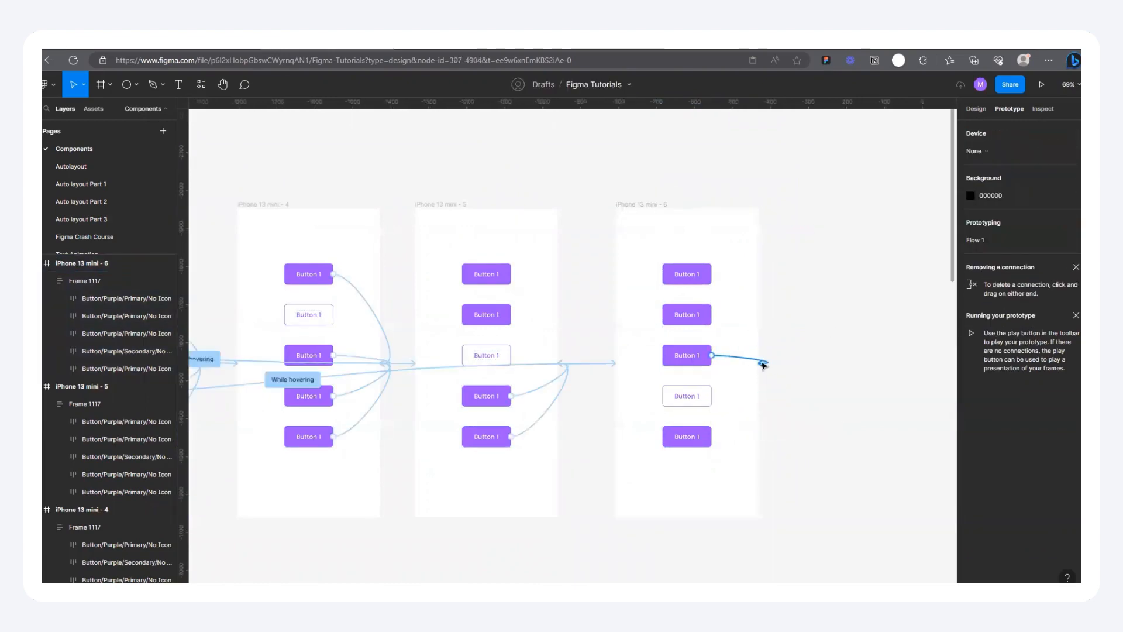
drag(763, 365, 796, 359)
Step: Delete the iPhone 13 mini - 3 frame with its four buttons
scroll(791, 435, down, 5)
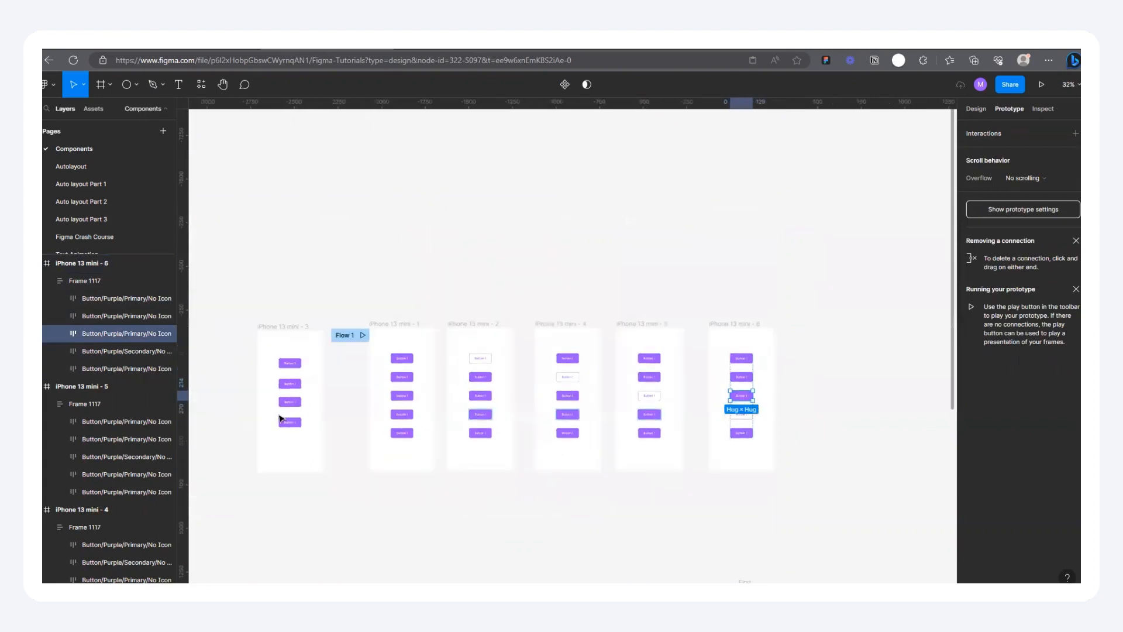
click(296, 326)
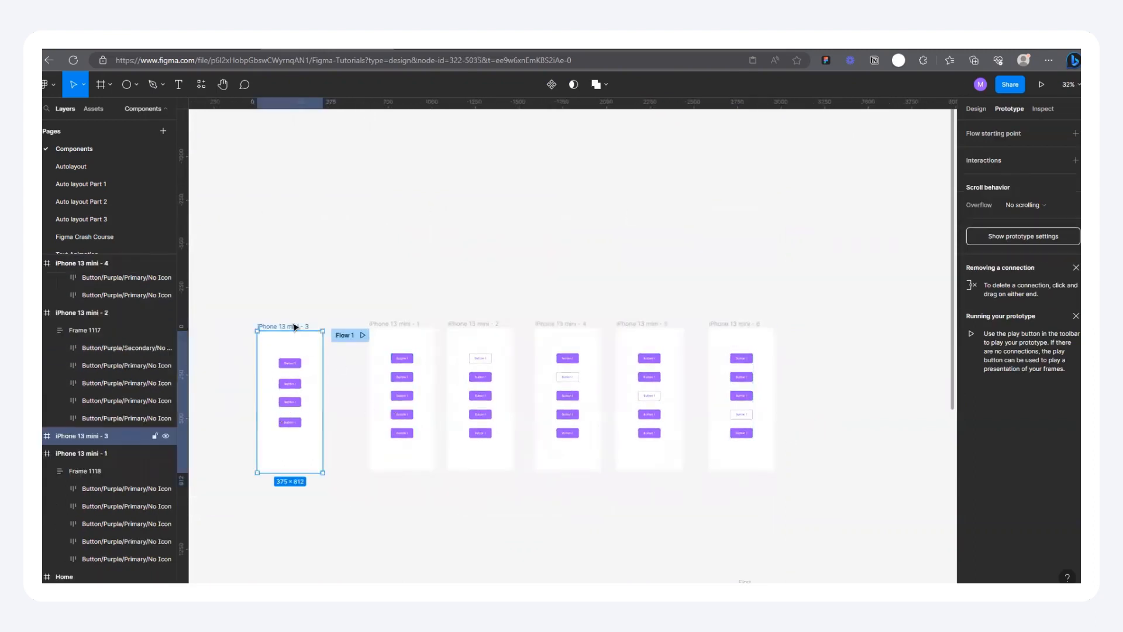
key(Delete)
Step: Try redirecting the while-hovering connection of the fifth button in iPhone 13 mini - 1 to iPhone 13 mini - 6
click(419, 419)
click(419, 417)
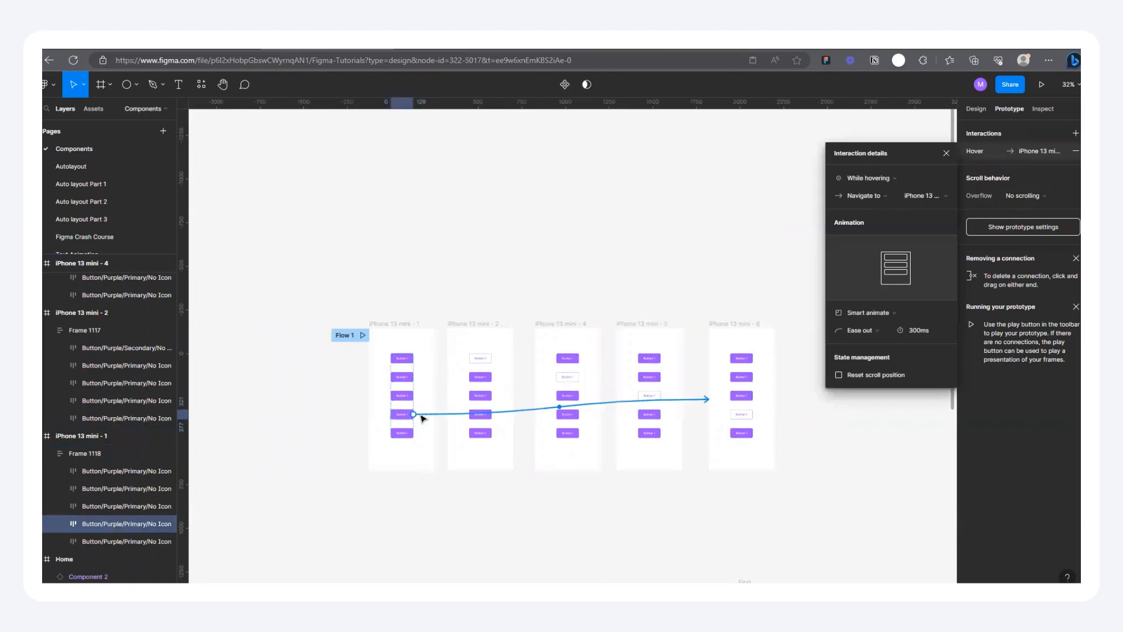
click(406, 434)
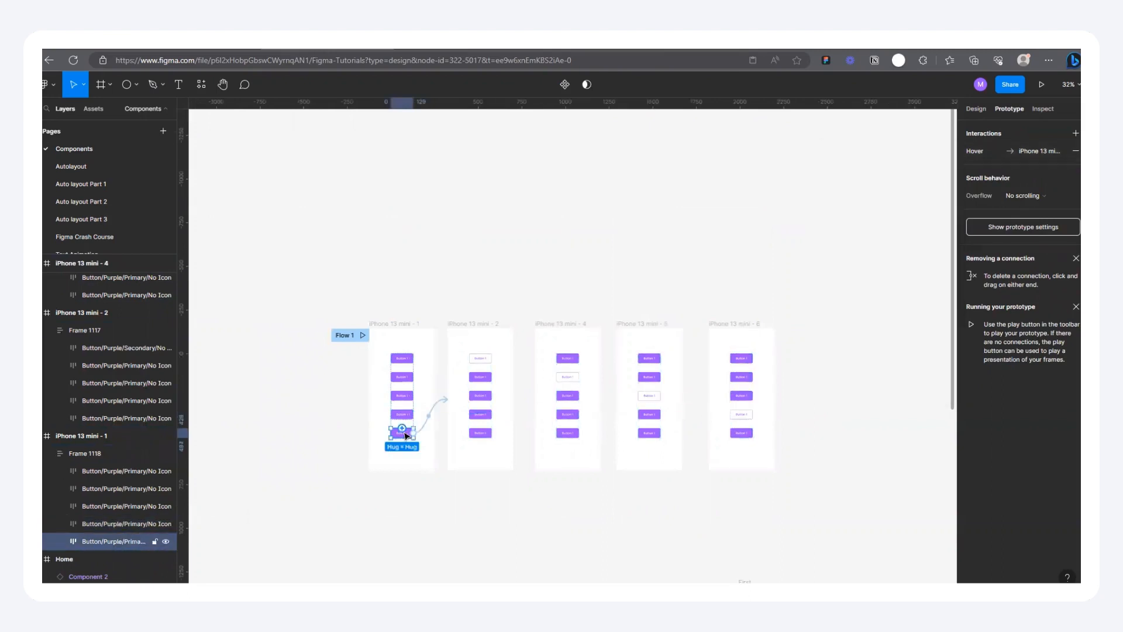
drag(445, 403, 723, 448)
mouse_move(688, 390)
mouse_down()
mouse_move(690, 425)
mouse_move(700, 409)
mouse_up()
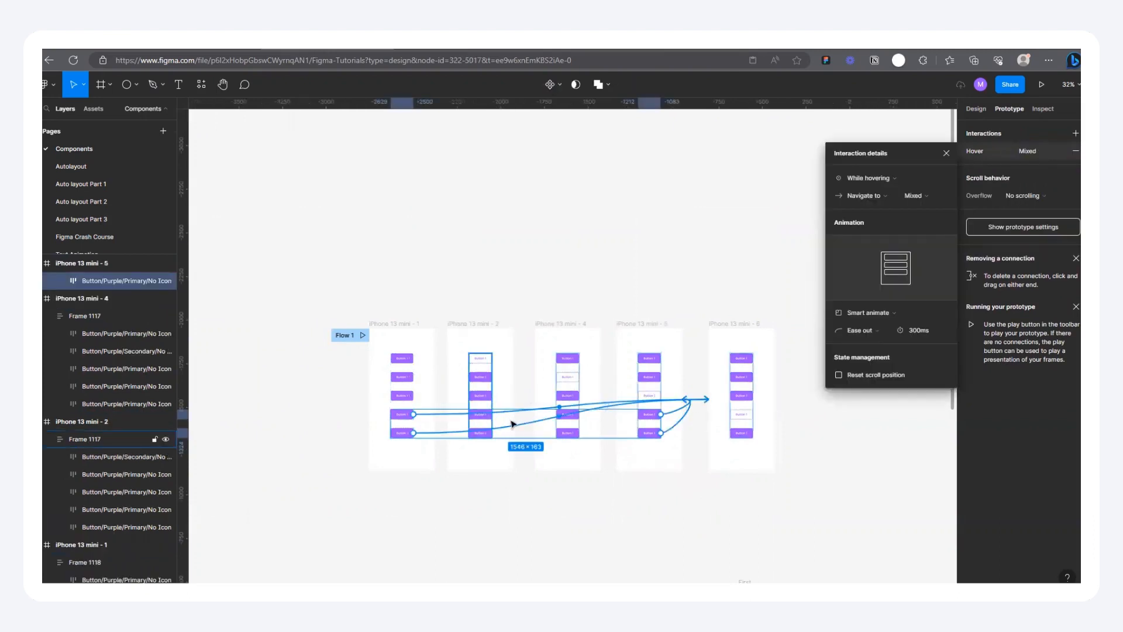
scroll(481, 500, up, 3)
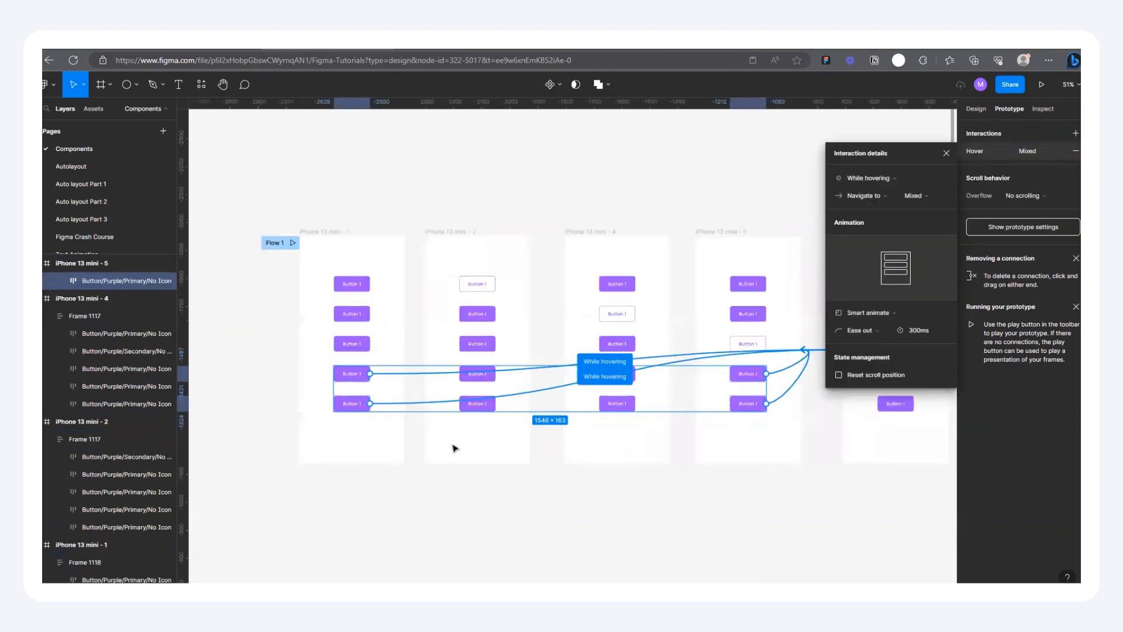
Step: Remove the hover connection from the fifth button in iPhone 13 mini - 1 and duplicate iPhone 13 mini - 6 beside itself
click(411, 475)
drag(418, 403, 427, 559)
scroll(391, 531, down, 4)
drag(624, 368, 708, 373)
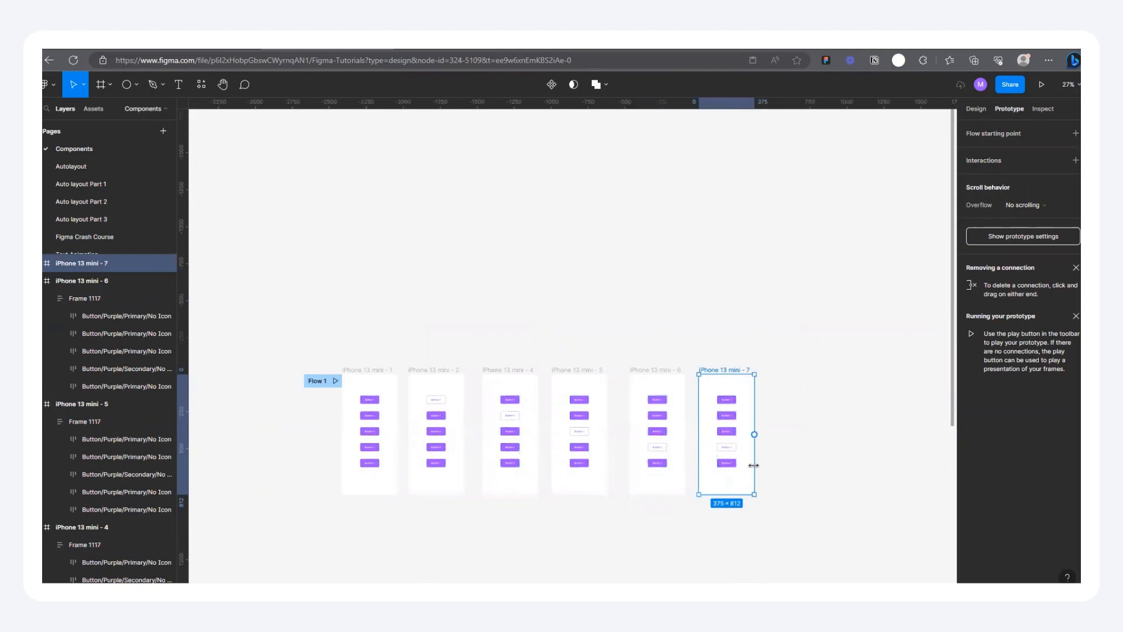
Step: Move the secondary button in iPhone 13 mini - 7 down to fifth place in the button stack
scroll(749, 462, up, 5)
double_click(689, 417)
key(Down)
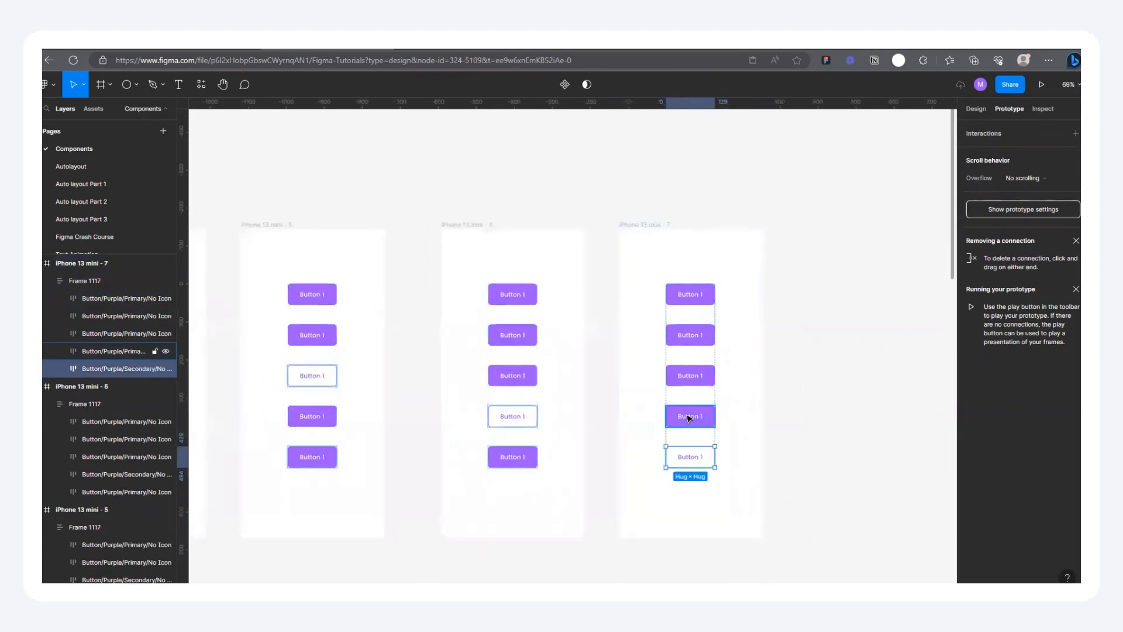
Step: Connect the fifth button in iPhone 13 mini - 1 to the iPhone 13 mini - 7 frame
scroll(441, 441, down, 5)
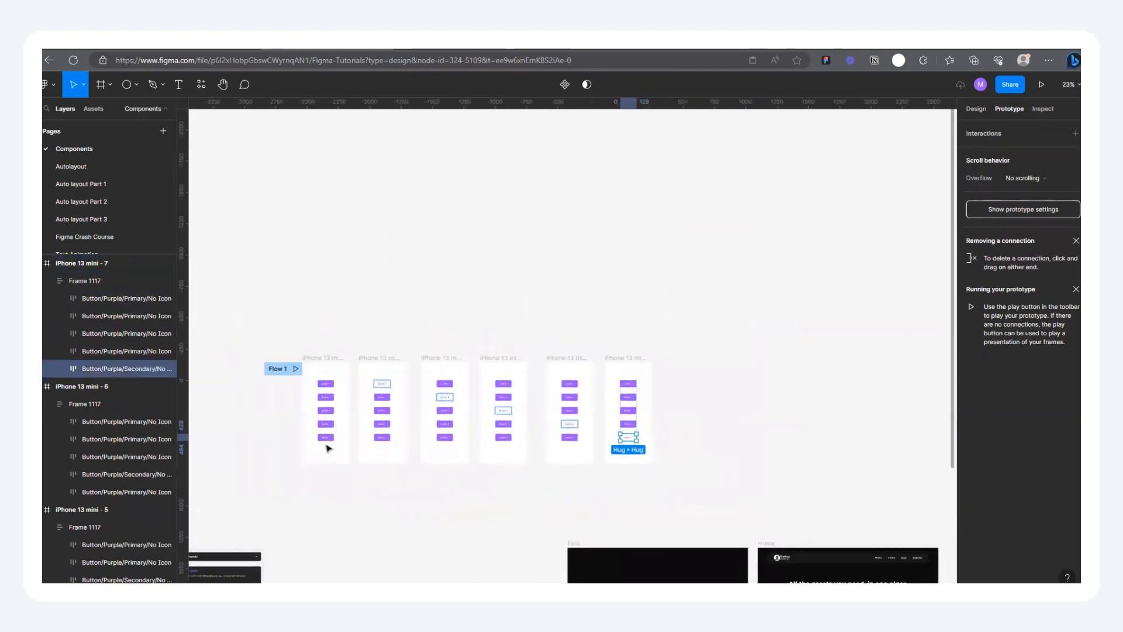
scroll(316, 446, up, 2)
double_click(308, 438)
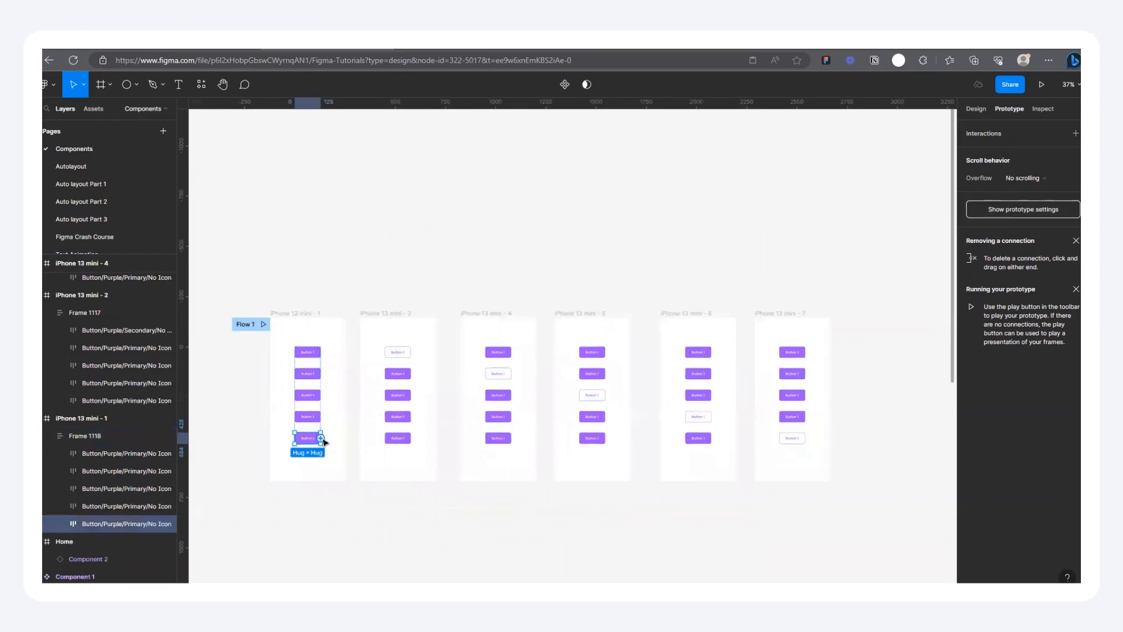
drag(730, 419, 768, 414)
scroll(684, 413, down, 3)
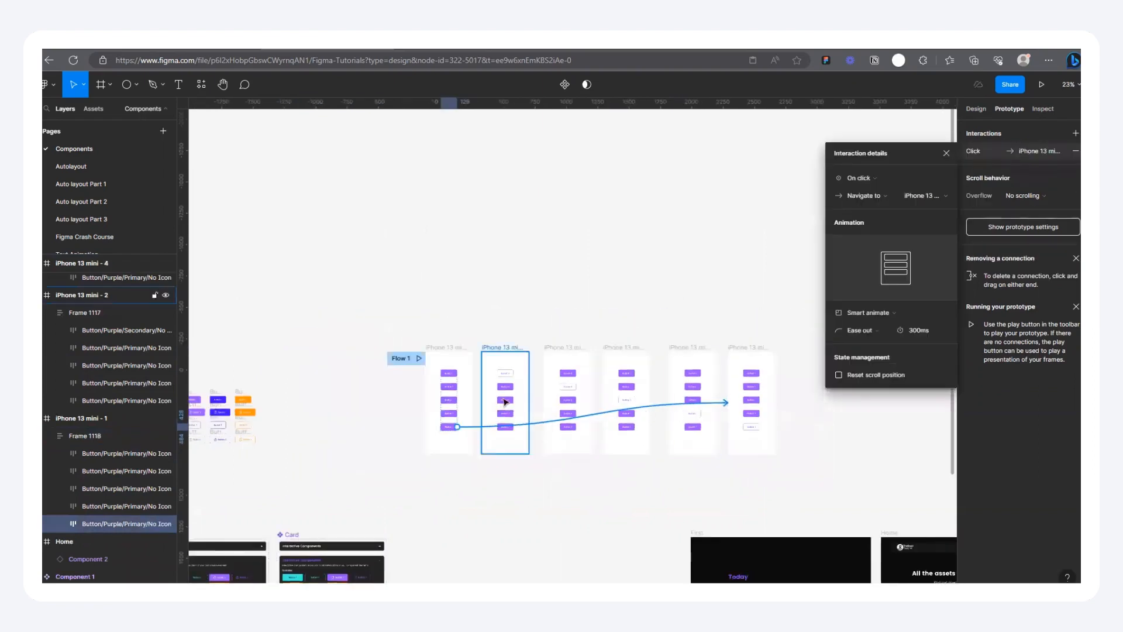
Step: Delete the leftover prototype connections from the second through fifth buttons in iPhone 13 mini - 2
scroll(505, 399, up, 5)
scroll(351, 334, down, 2)
scroll(414, 358, up, 3)
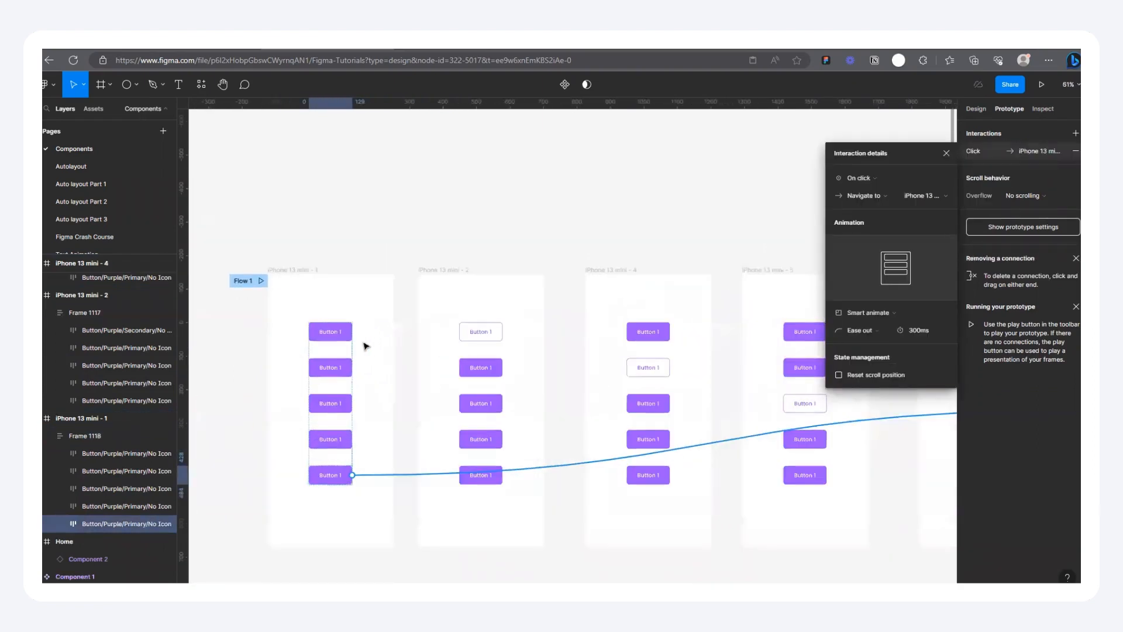
scroll(363, 371, down, 5)
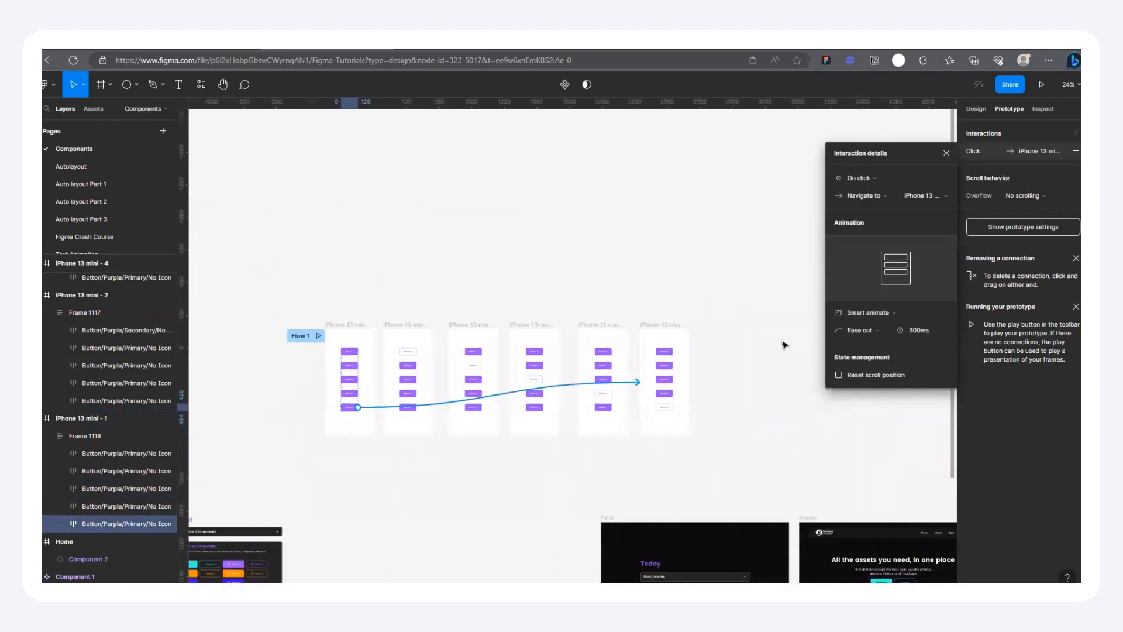
scroll(471, 365, up, 2)
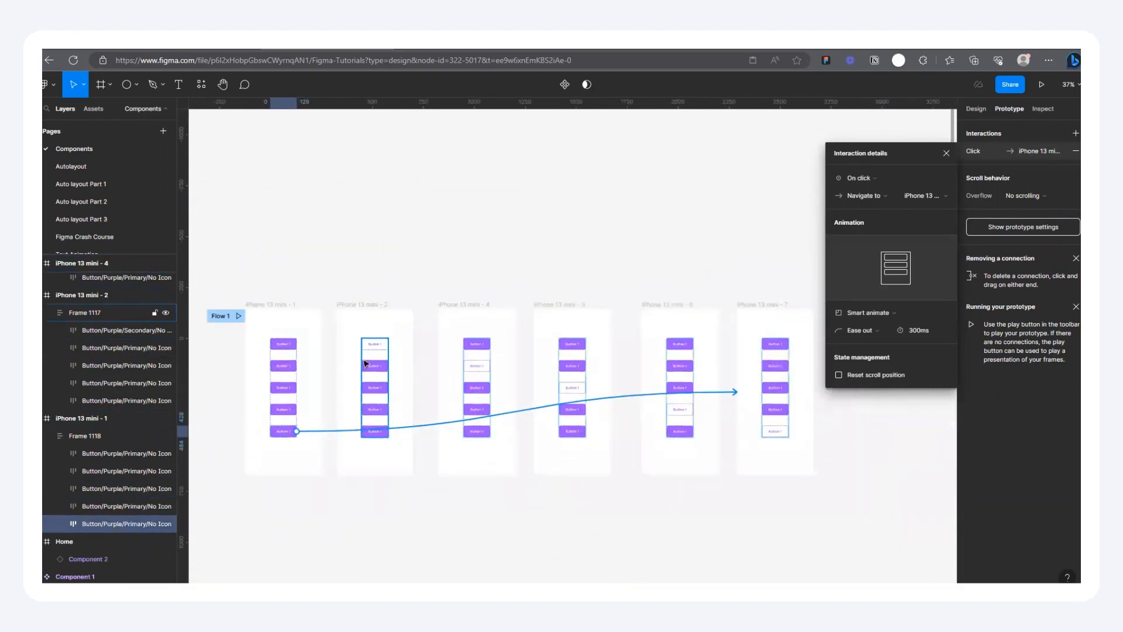
click(373, 391)
scroll(374, 392, up, 2)
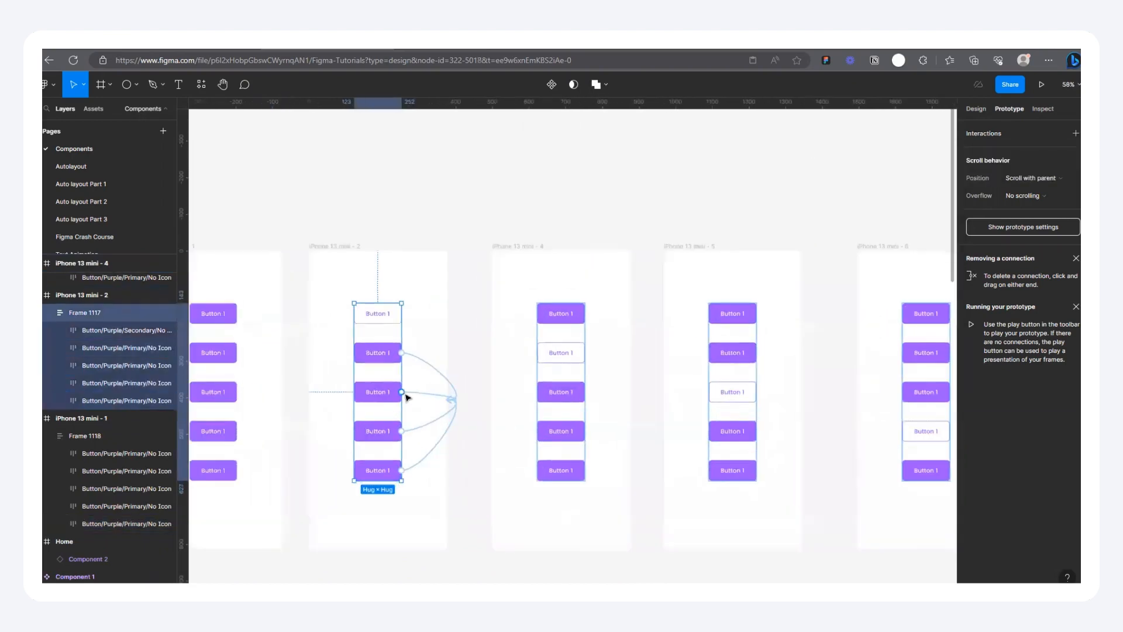
click(441, 373)
key(Delete)
click(443, 400)
click(370, 440)
click(440, 420)
key(Delete)
click(397, 474)
click(420, 466)
key(Delete)
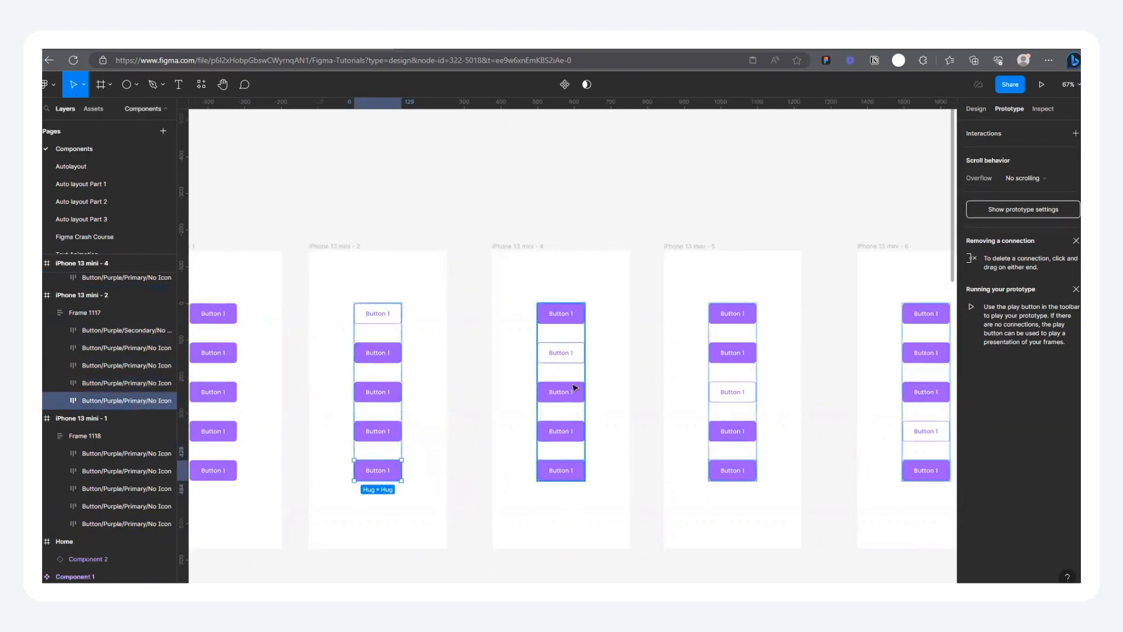
Step: Delete the leftover hover connections from the first, third, fourth and fifth buttons in iPhone 13 mini - 4
click(572, 392)
click(638, 375)
key(Delete)
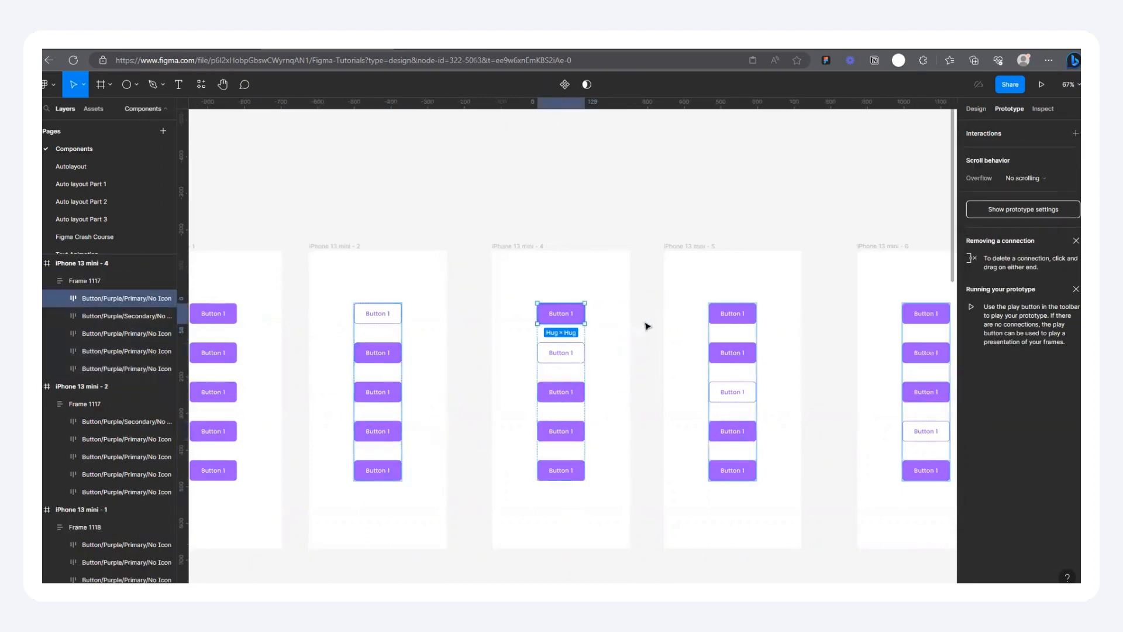
click(552, 399)
click(605, 399)
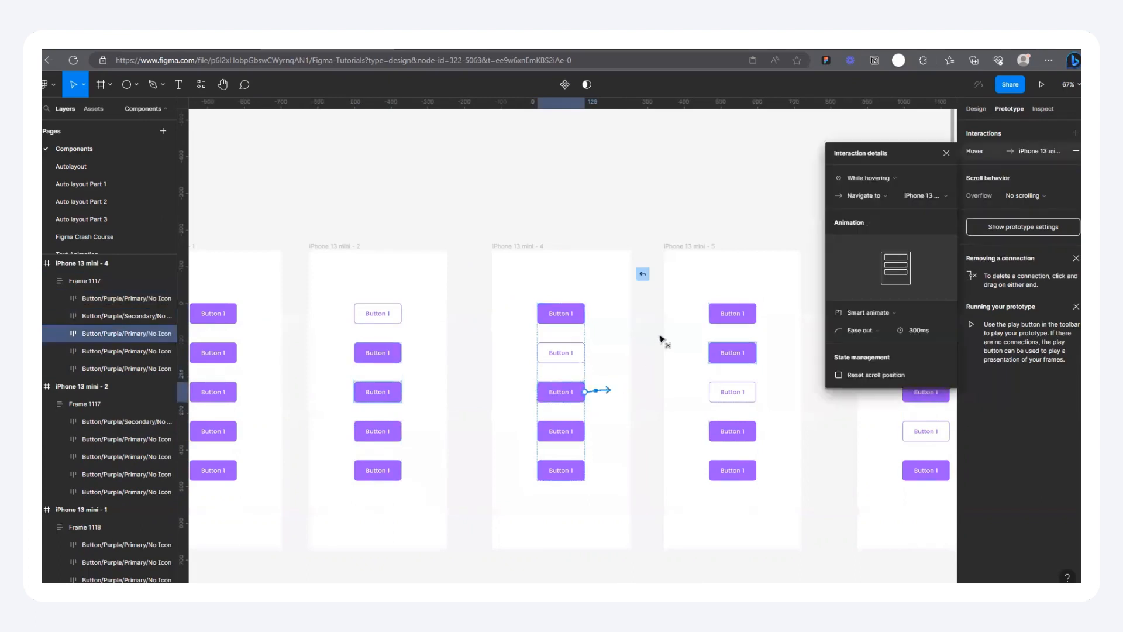
key(Delete)
click(562, 431)
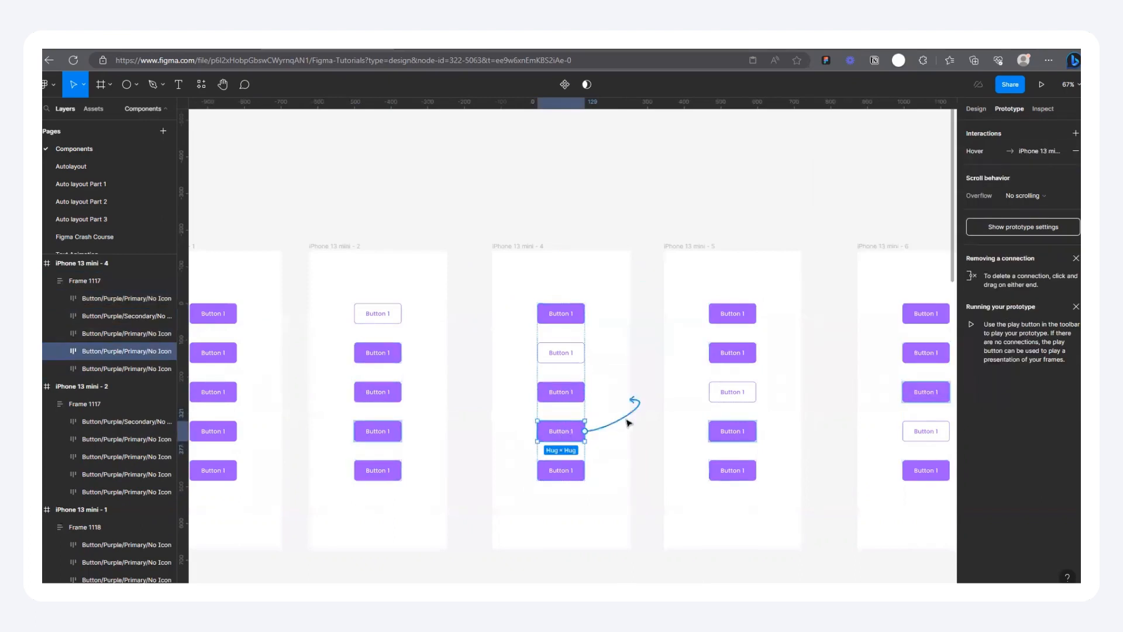
click(627, 422)
key(Delete)
click(565, 468)
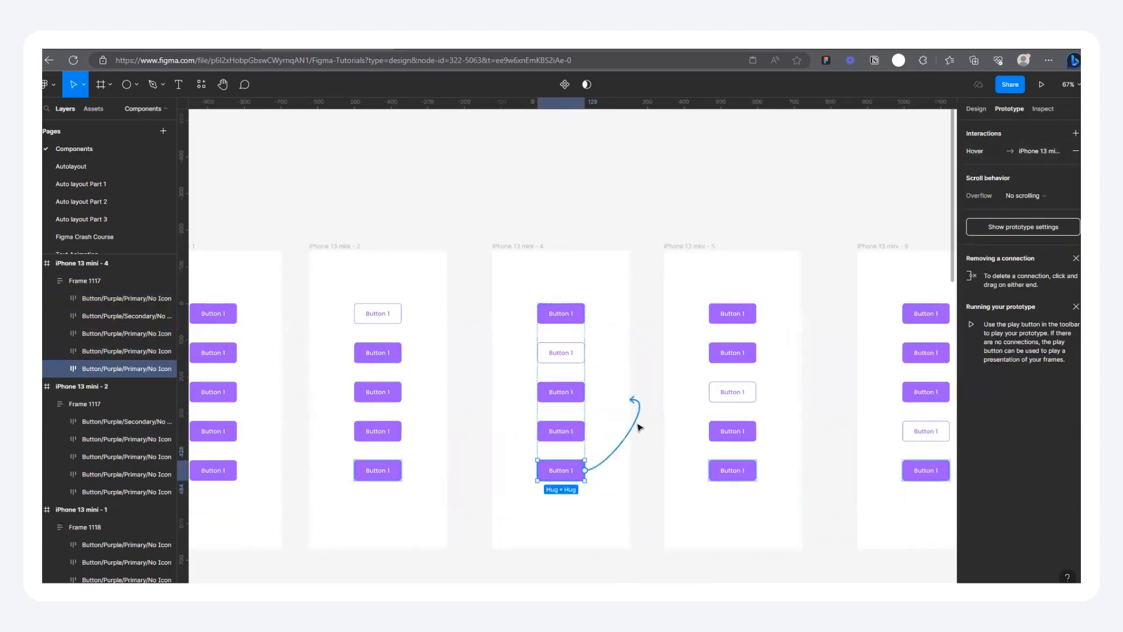
click(638, 427)
key(Delete)
Step: Check the button stacks in iPhone 13 mini - 5, 6 and 7 for leftover prototype connections
click(579, 438)
drag(642, 408, 628, 500)
scroll(501, 457, down, 2)
scroll(526, 458, right, 2)
click(620, 435)
key(Escape)
click(650, 470)
drag(636, 487, 699, 507)
click(668, 443)
scroll(696, 480, right, 3)
click(592, 457)
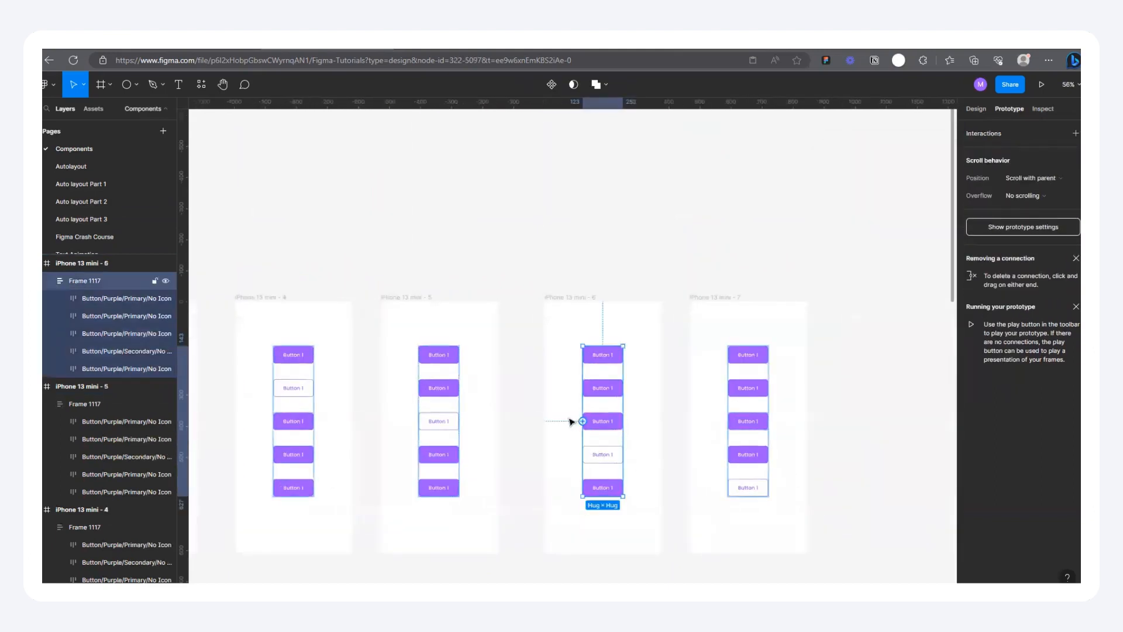
click(775, 439)
click(749, 442)
scroll(754, 442, down, 2)
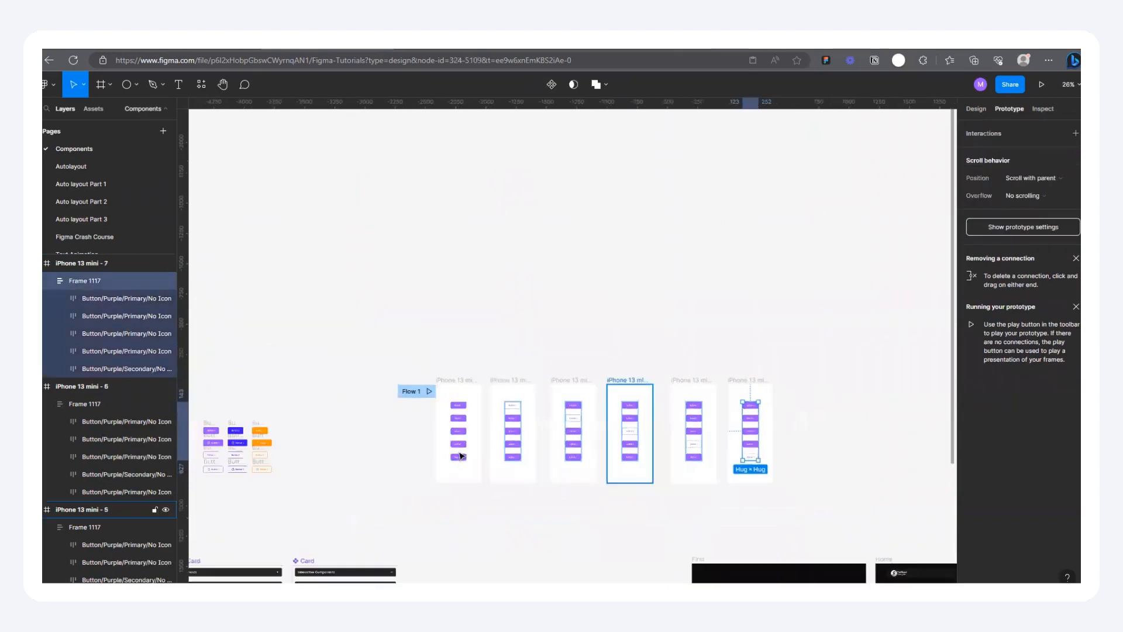
Step: Inspect the trigger and destination of each of the five buttons' connections in iPhone 13 mini - 1
scroll(460, 450, up, 2)
click(460, 391)
scroll(472, 363, up, 2)
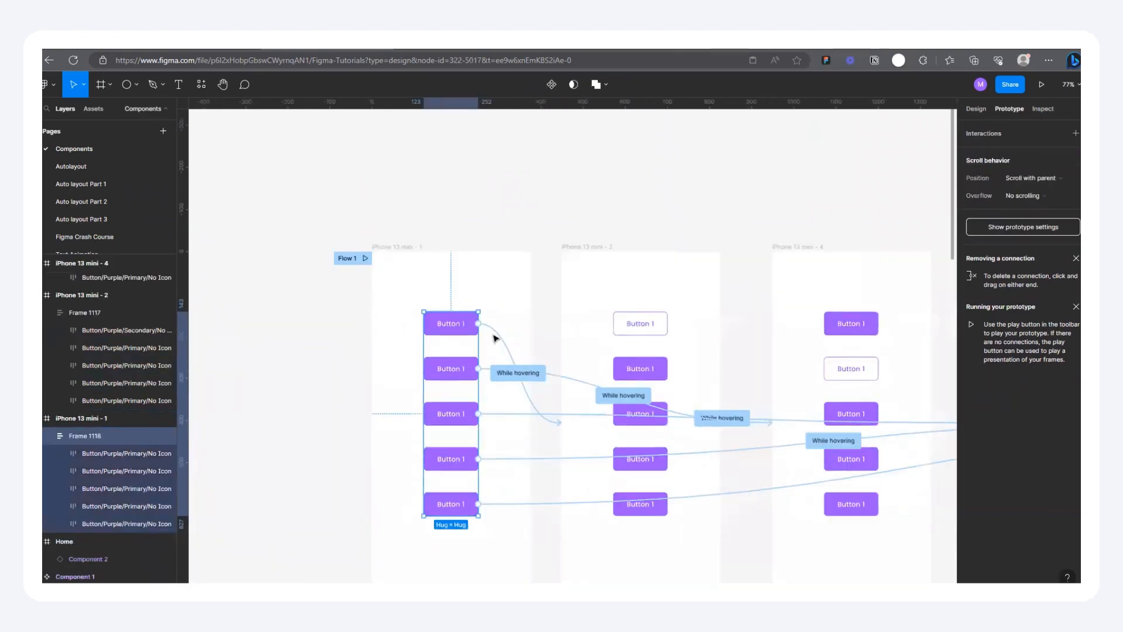
click(494, 337)
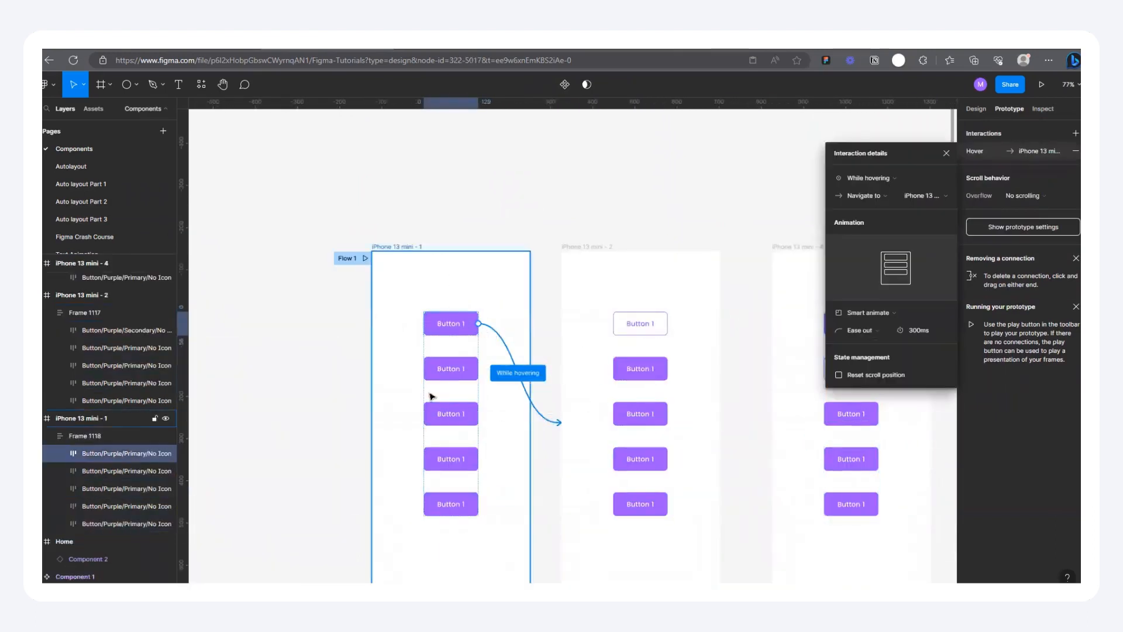
scroll(429, 393, down, 2)
click(451, 380)
click(489, 381)
scroll(472, 390, down, 2)
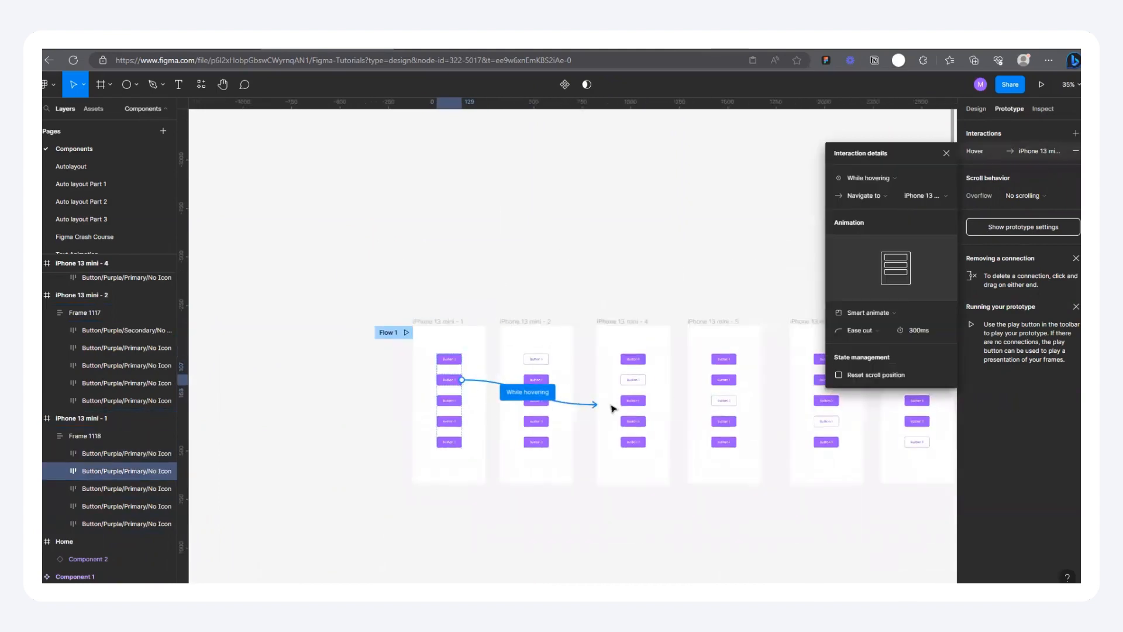
drag(462, 400, 724, 405)
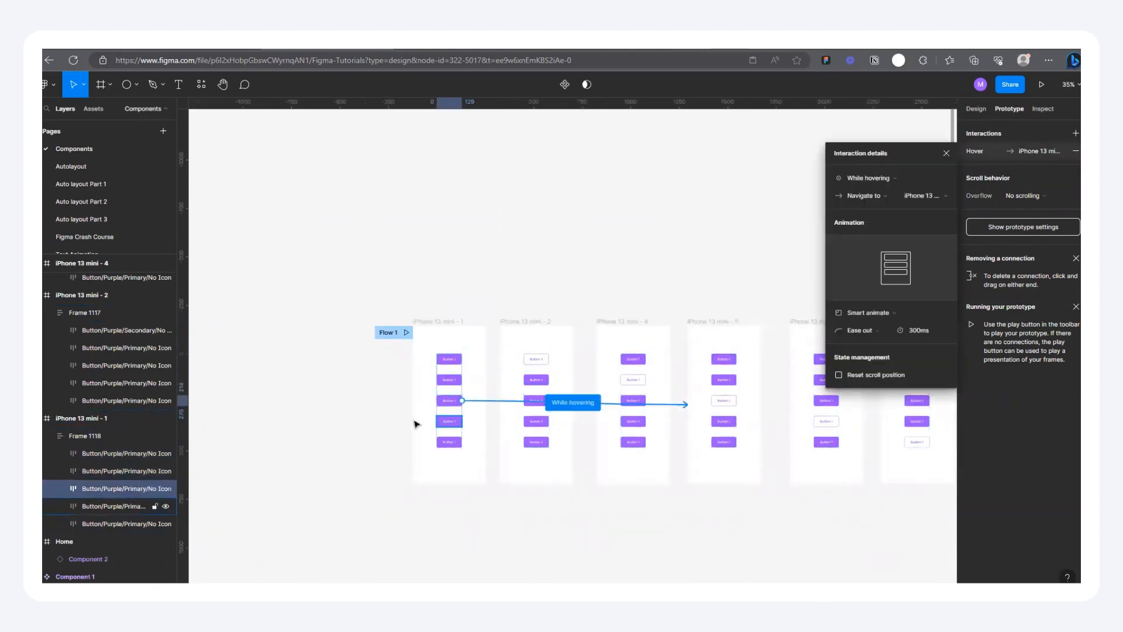
click(458, 422)
click(484, 423)
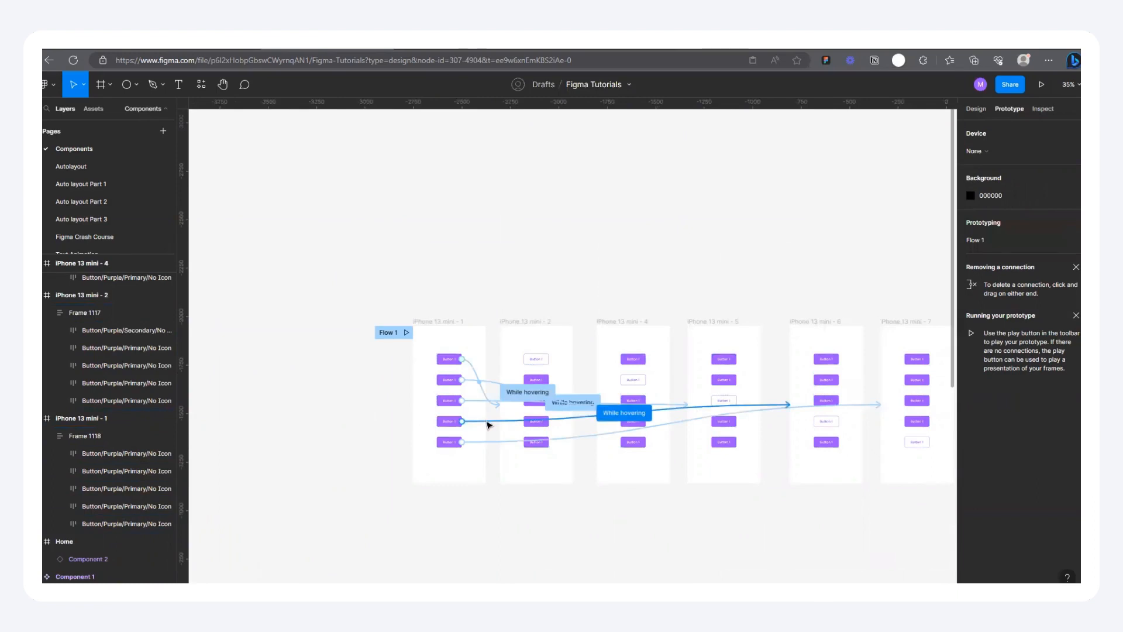
click(487, 422)
scroll(490, 424, down, 1)
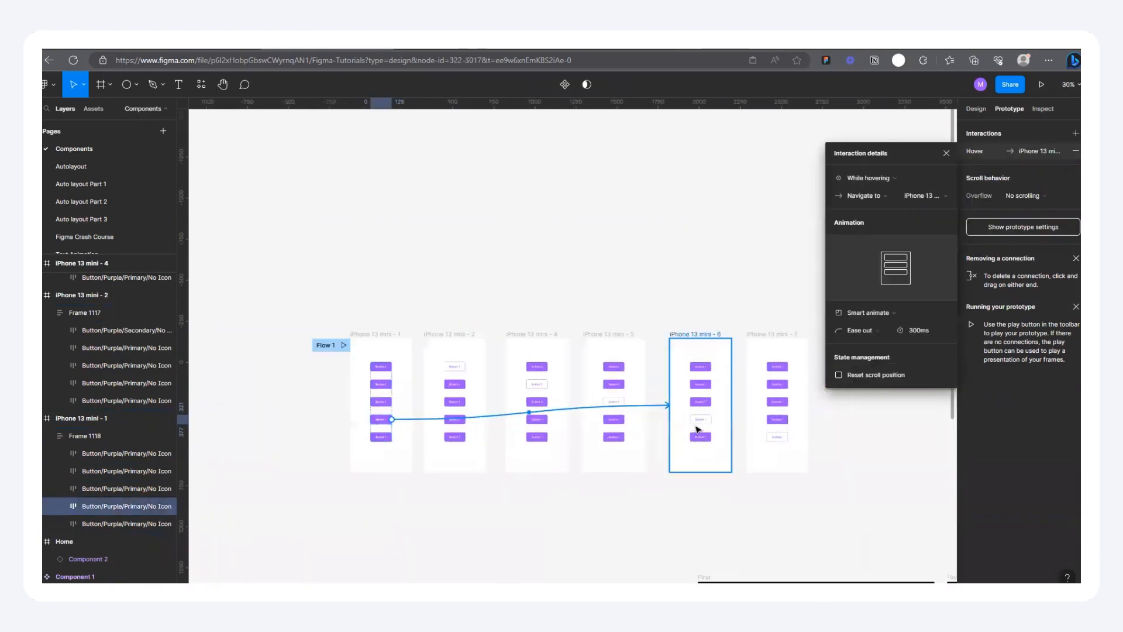
click(383, 438)
scroll(310, 368, up, 3)
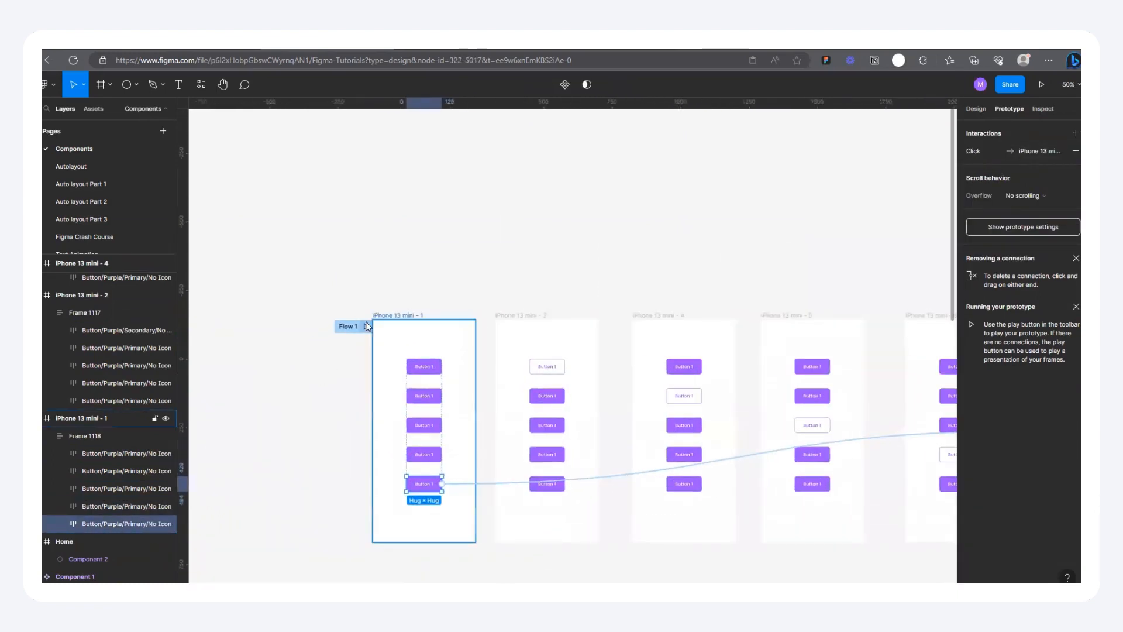
Step: Preview Flow 1 and test the hover states of the stacked buttons
click(366, 326)
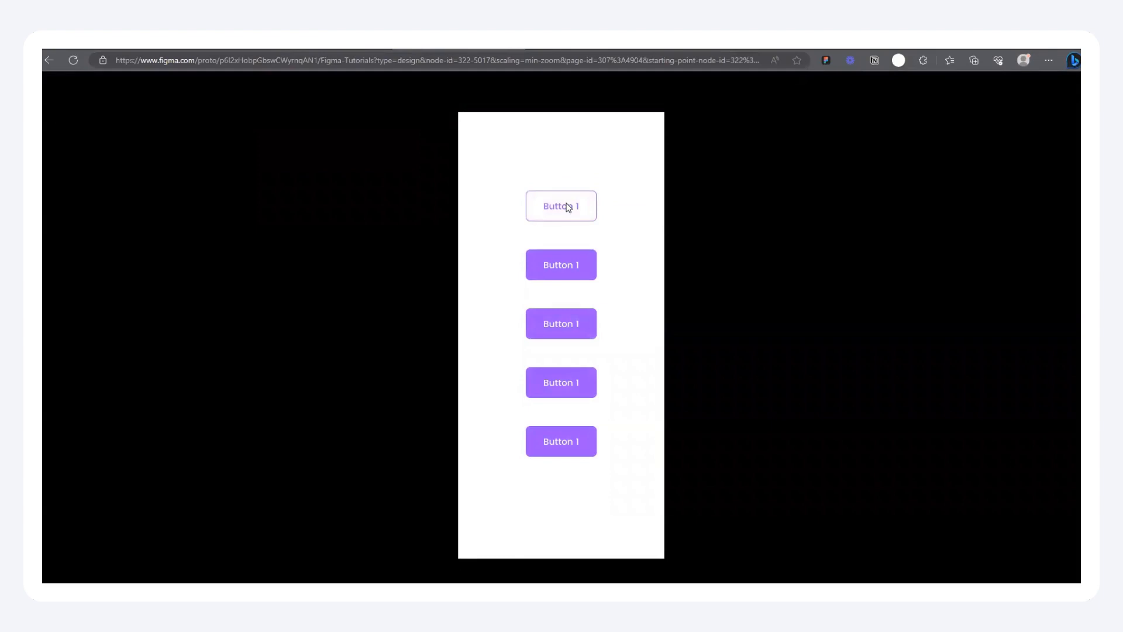
click(348, 45)
scroll(422, 318, down, 2)
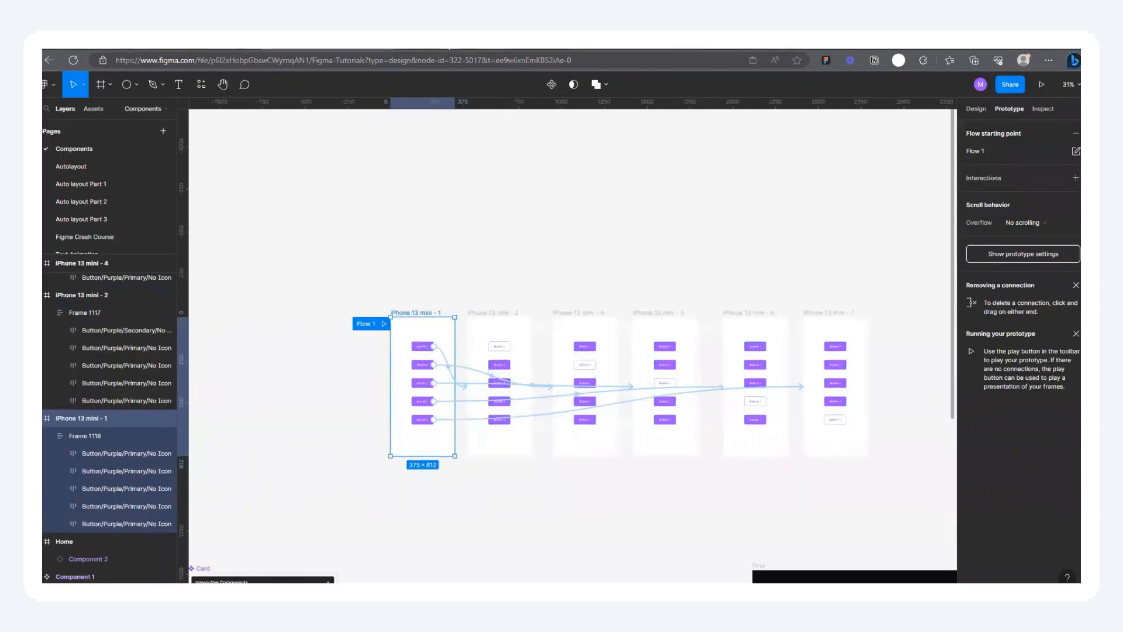
click(478, 45)
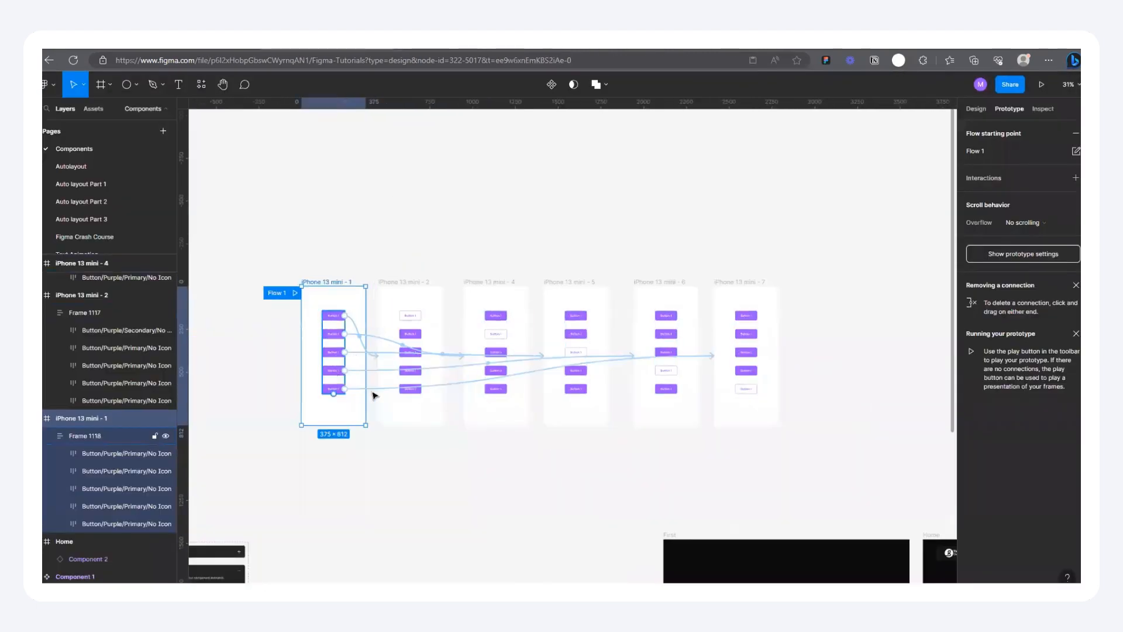
Step: Open the trigger options for the fifth button's connection from iPhone 13 mini - 1 to iPhone 13 mini - 7
click(376, 391)
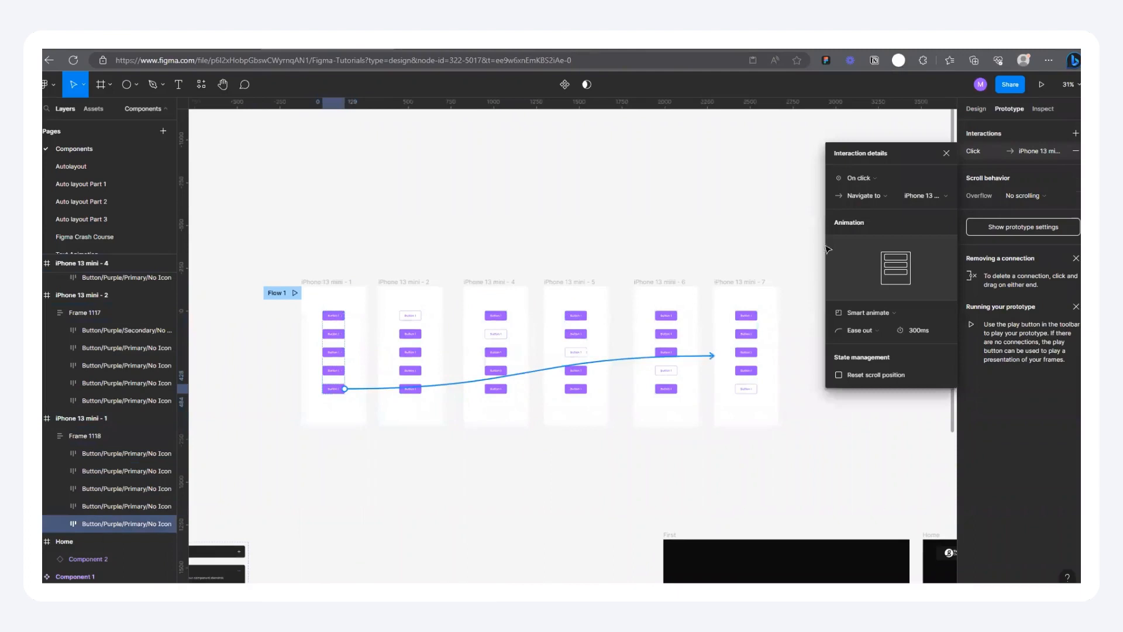
click(865, 177)
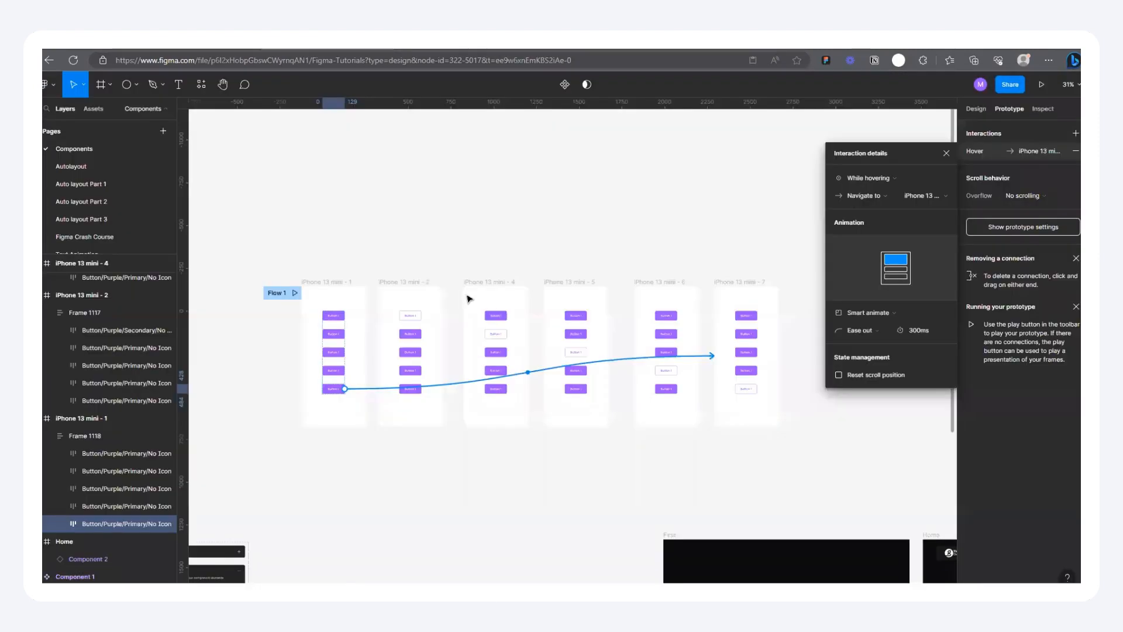
Step: Compare the secondary button's position across the six iPhone 13 mini frames
scroll(466, 296, down, 3)
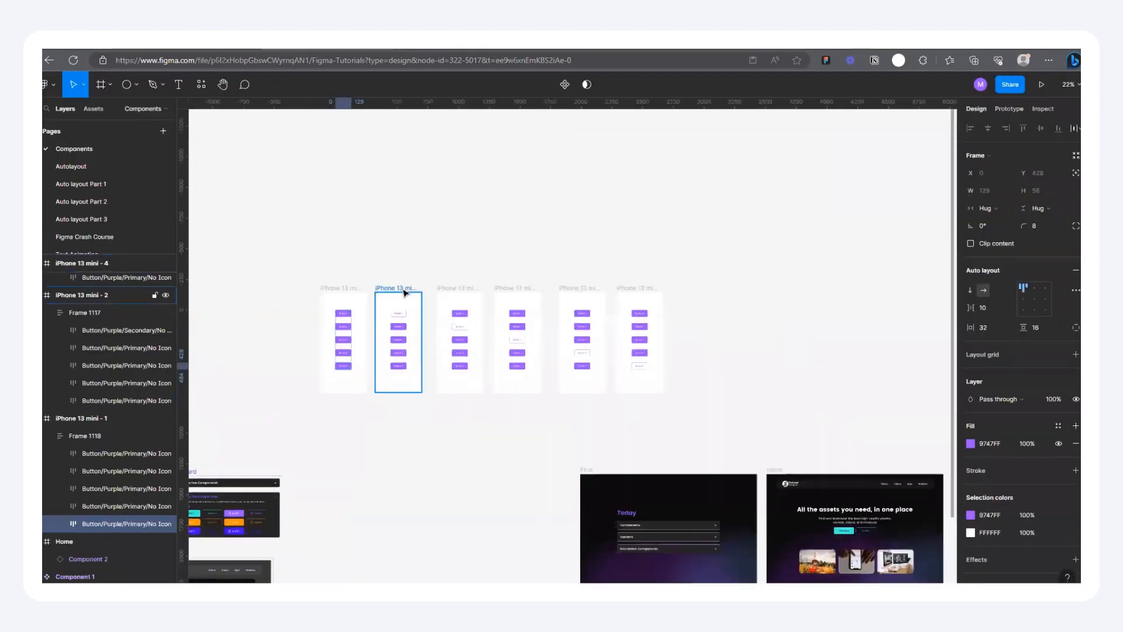
scroll(374, 305, up, 5)
scroll(352, 283, down, 3)
scroll(270, 326, up, 3)
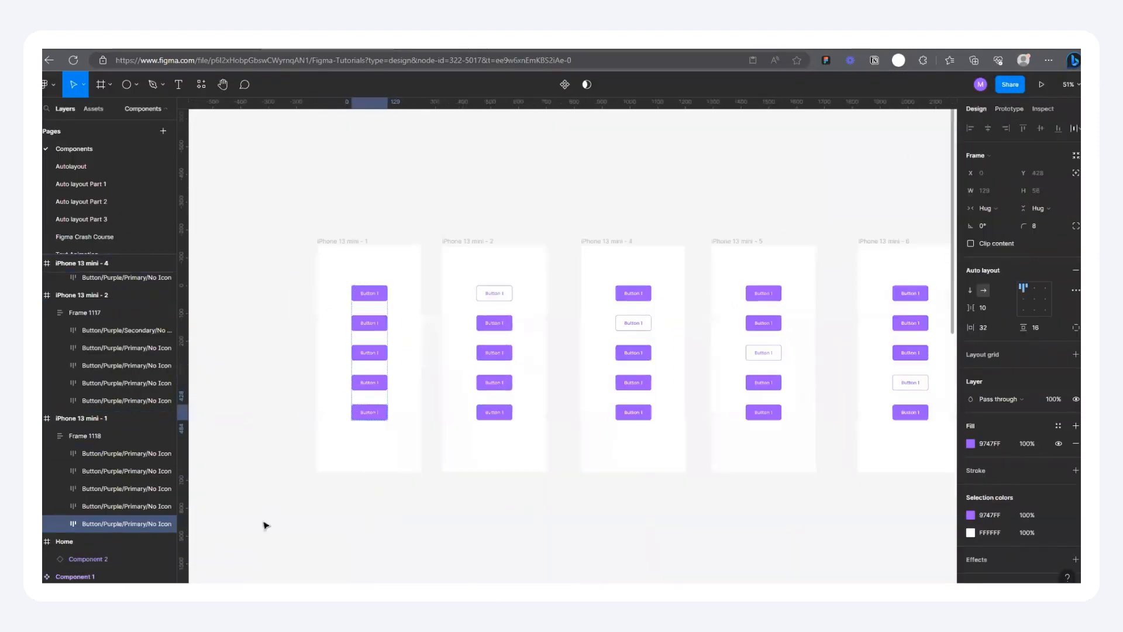
scroll(341, 321, down, 2)
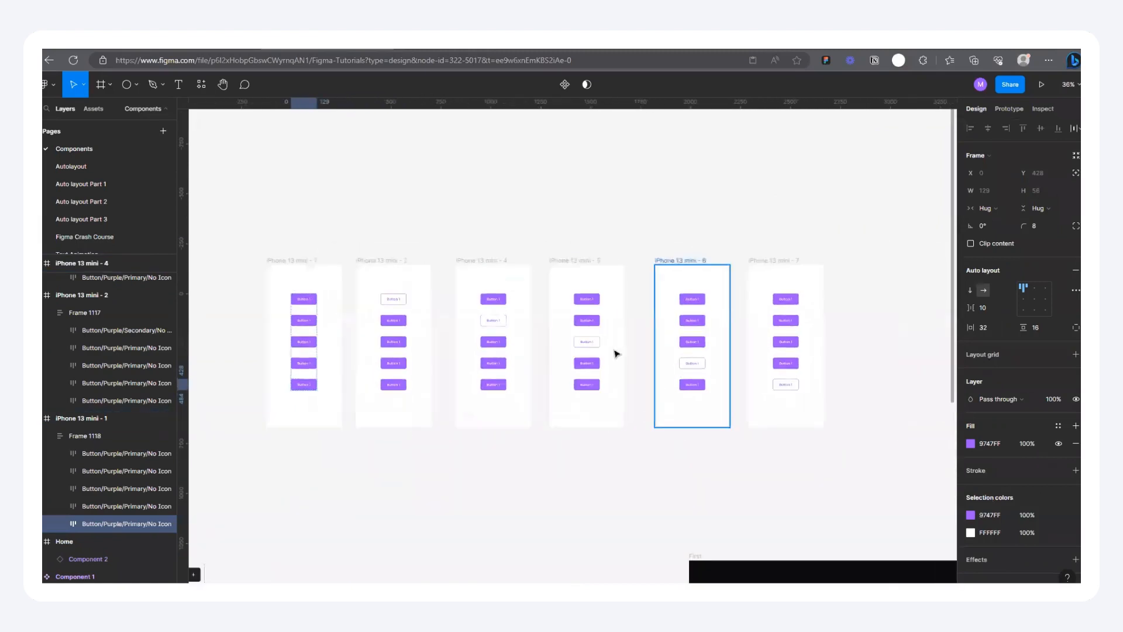
scroll(264, 278, up, 3)
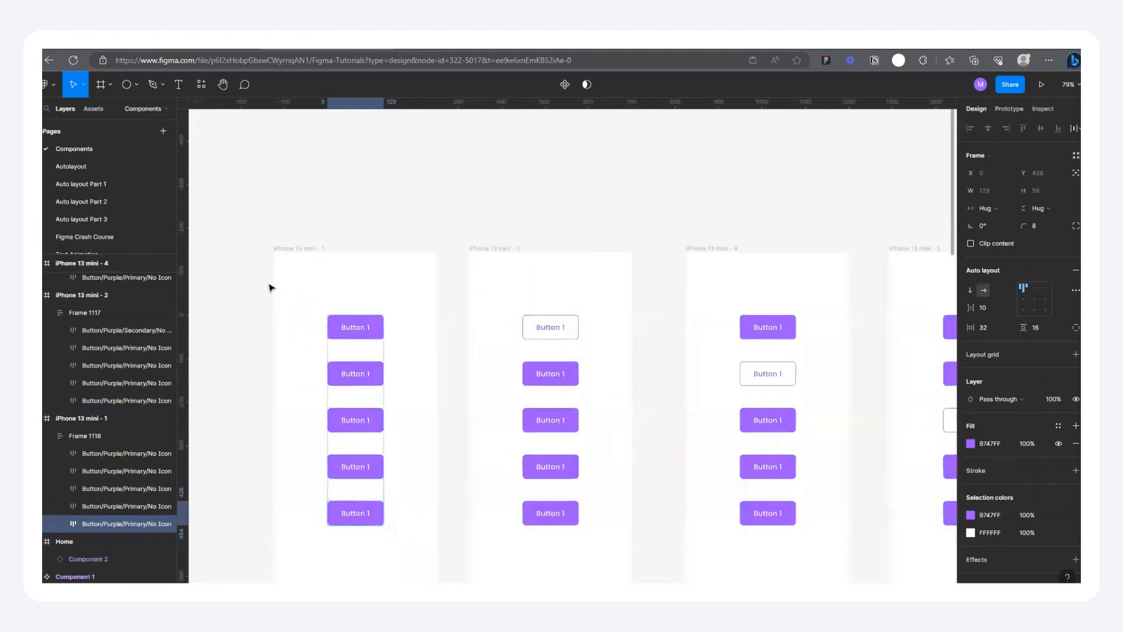
scroll(359, 207, down, 3)
scroll(283, 186, down, 3)
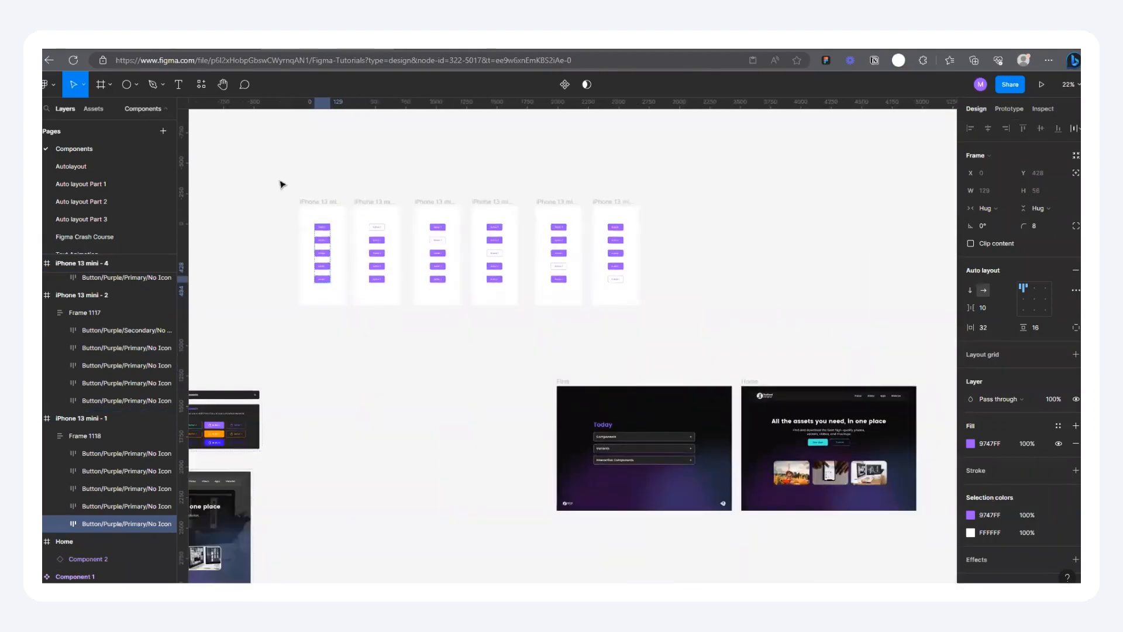
Step: Move all six iPhone 13 mini frames together to the empty canvas below the dark landing page mockups, then deselect them
drag(273, 177, 714, 329)
scroll(660, 299, down, 2)
scroll(660, 299, down, 5)
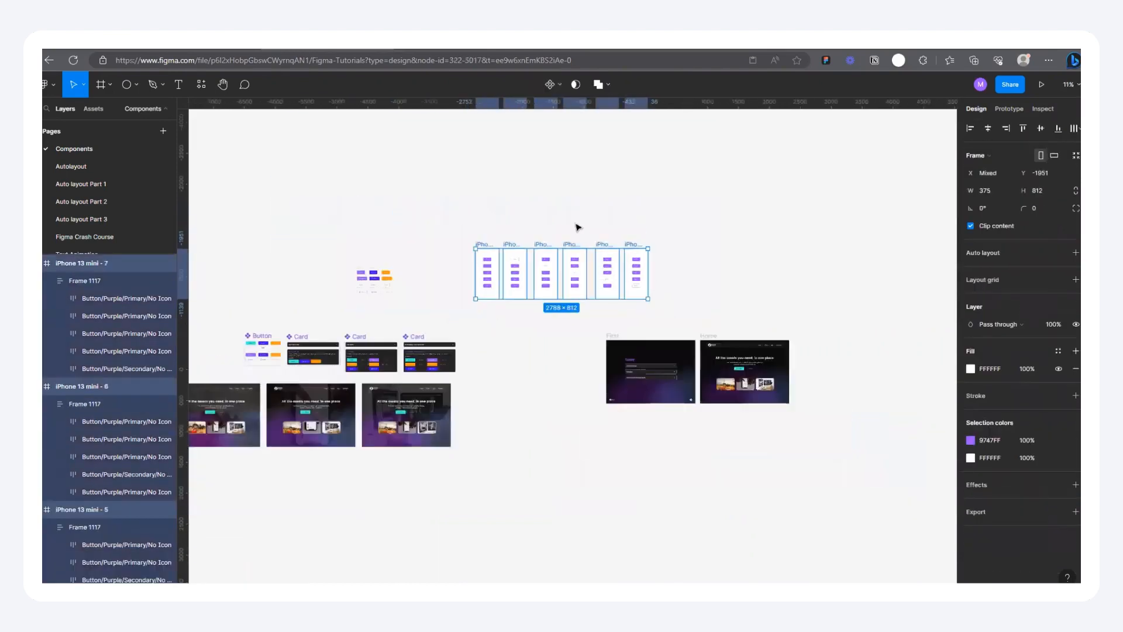
drag(584, 260, 286, 487)
scroll(327, 497, up, 2)
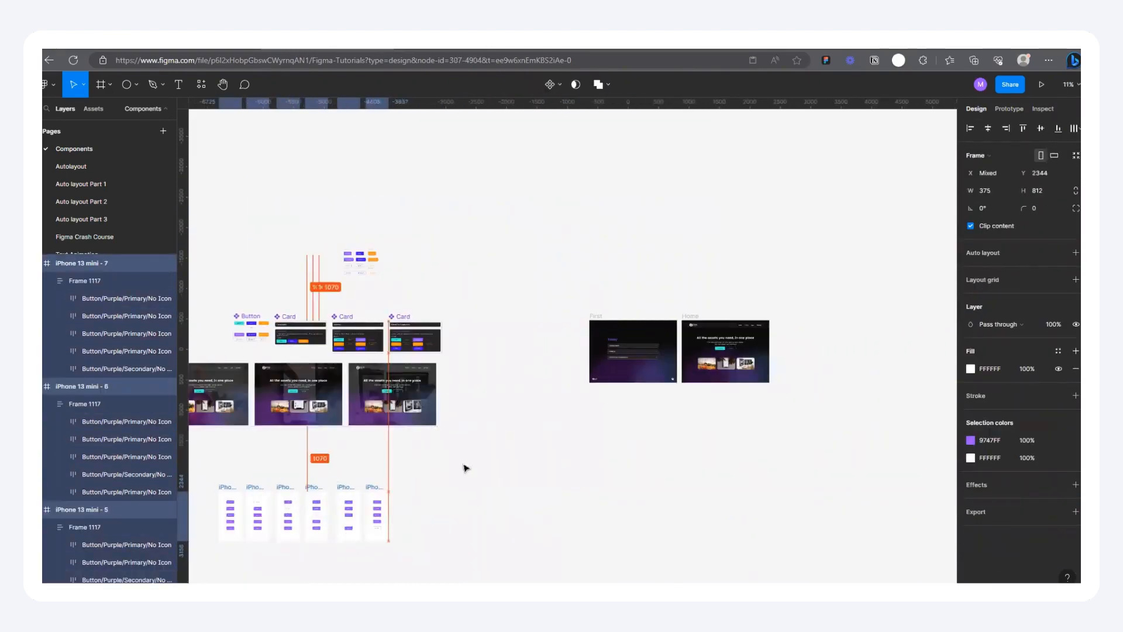
click(464, 468)
Step: Add a text layer reading "Button" on the empty canvas beside the orange buttons and place it at about X -3780, Y -1705
scroll(351, 251, up, 3)
scroll(351, 257, up, 6)
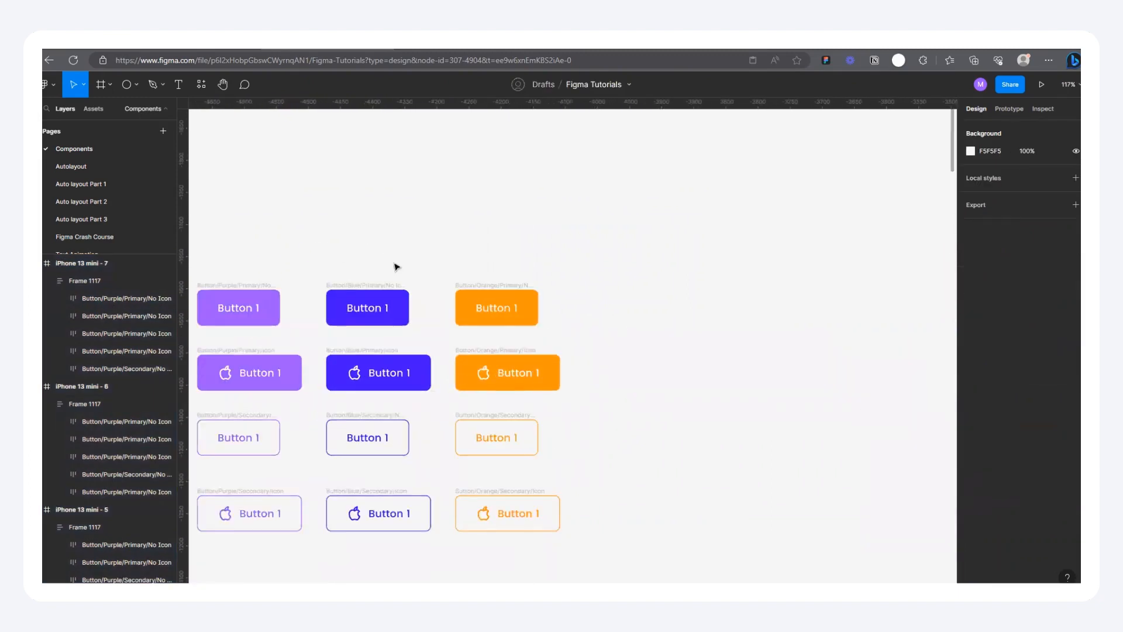
key(t)
scroll(295, 279, down, 3)
scroll(484, 260, up, 3)
scroll(391, 266, down, 3)
scroll(527, 271, up, 2)
scroll(455, 256, up, 3)
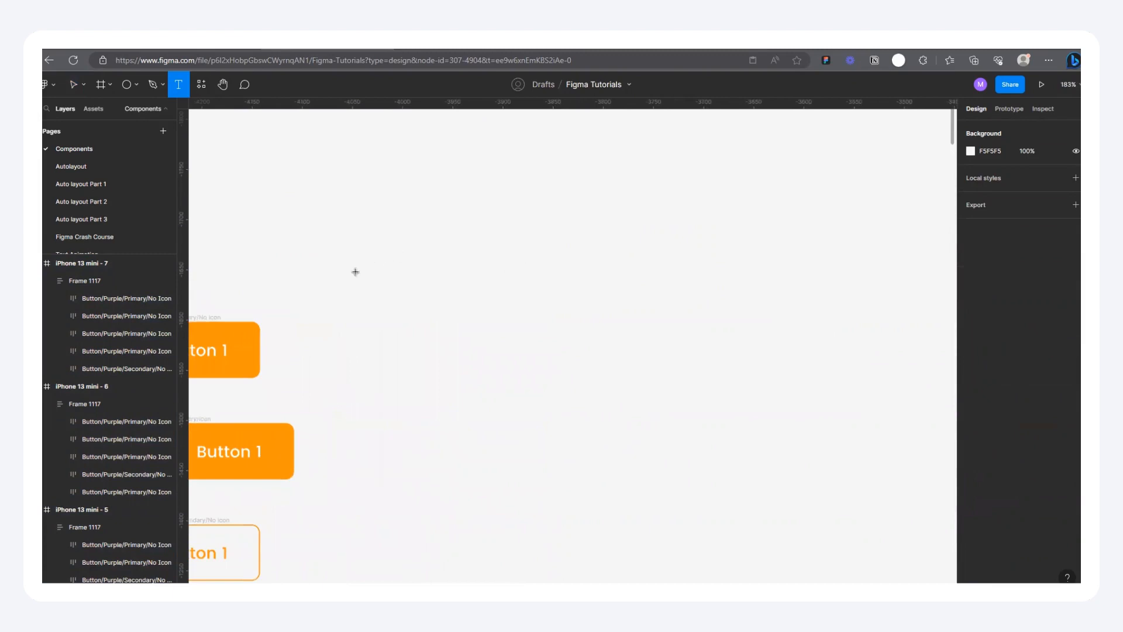
scroll(497, 245, up, 3)
click(442, 246)
text(Button)
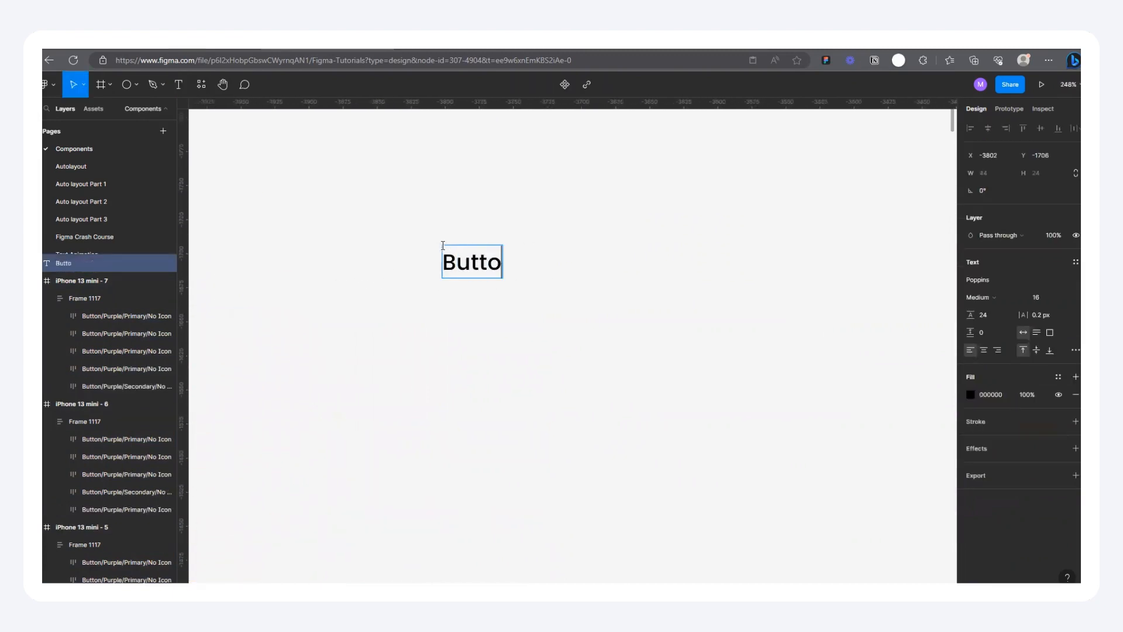
key(Escape)
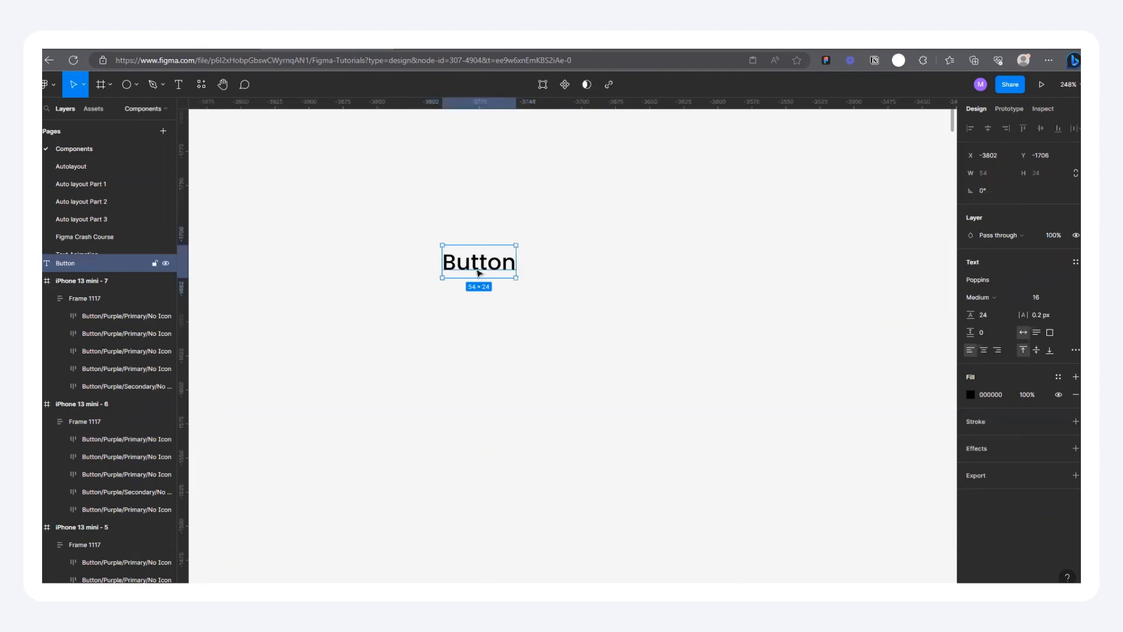
scroll(479, 273, up, 5)
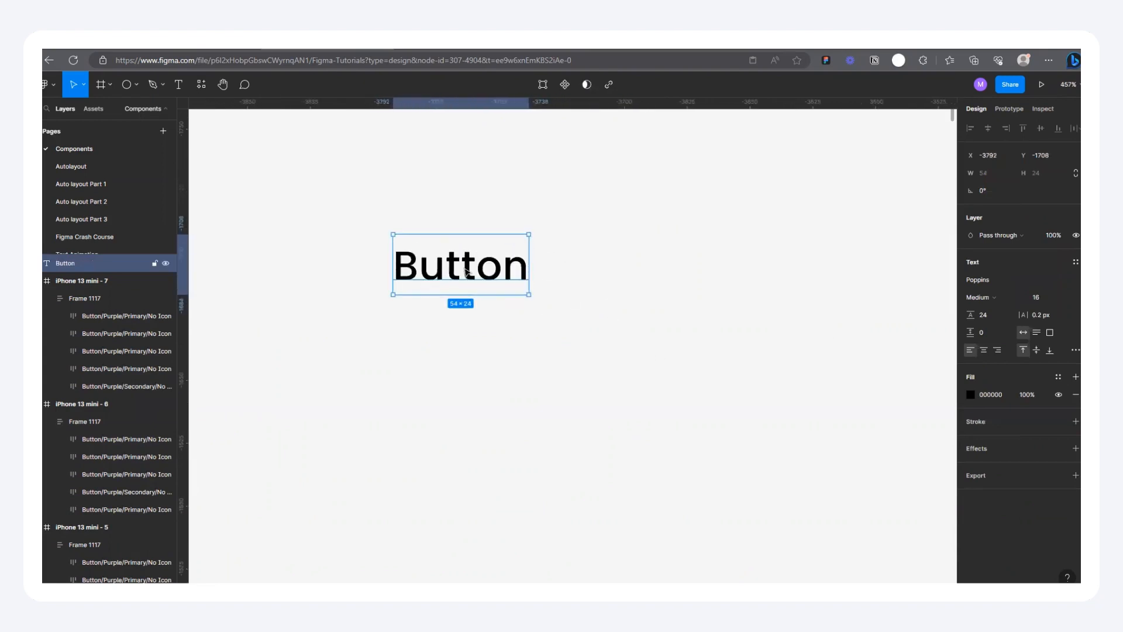
drag(471, 277, 498, 281)
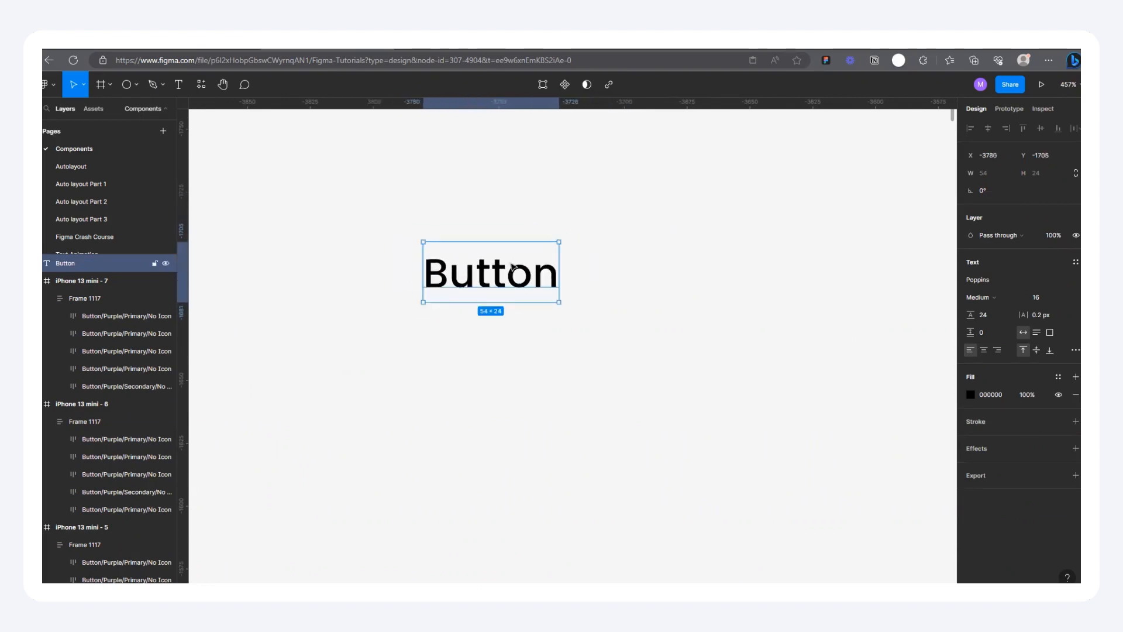
Step: Wrap the "Button" text in an auto layout frame, reposition the frame slightly and give it a 47FFDE fill
key(shift+a)
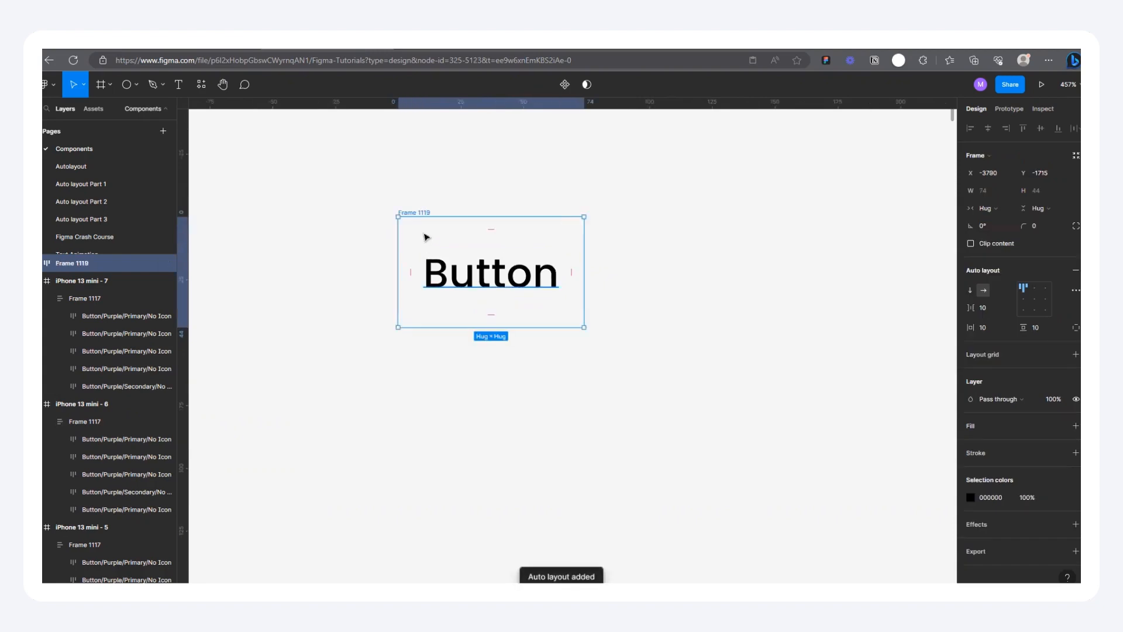
mouse_move(426, 215)
mouse_down()
mouse_move(492, 218)
mouse_move(430, 220)
mouse_move(427, 235)
mouse_up()
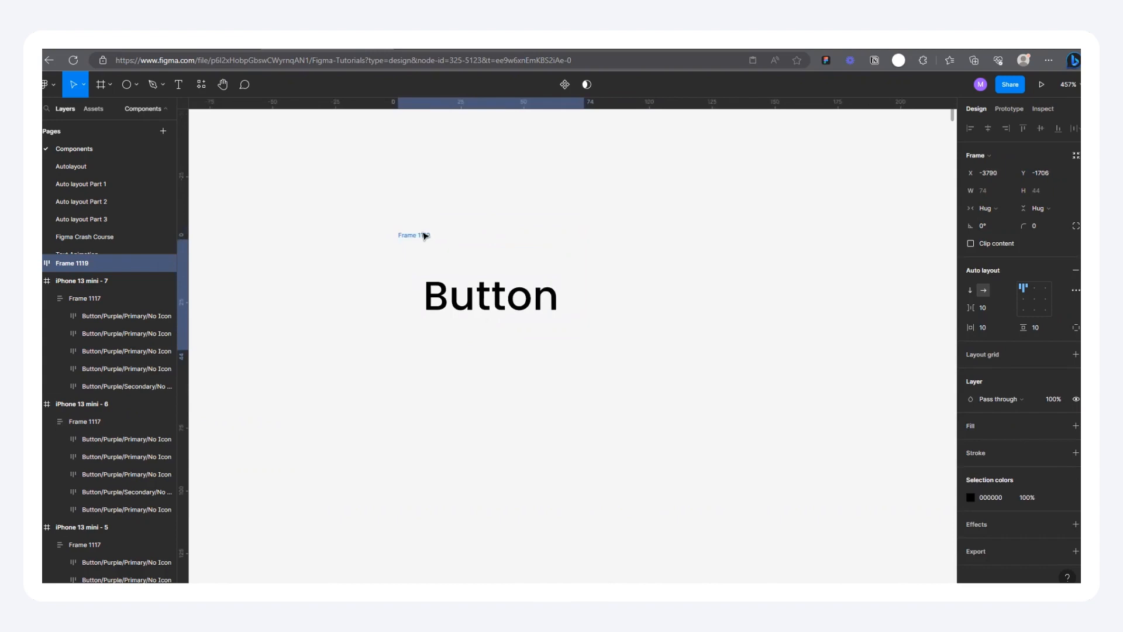
click(1075, 427)
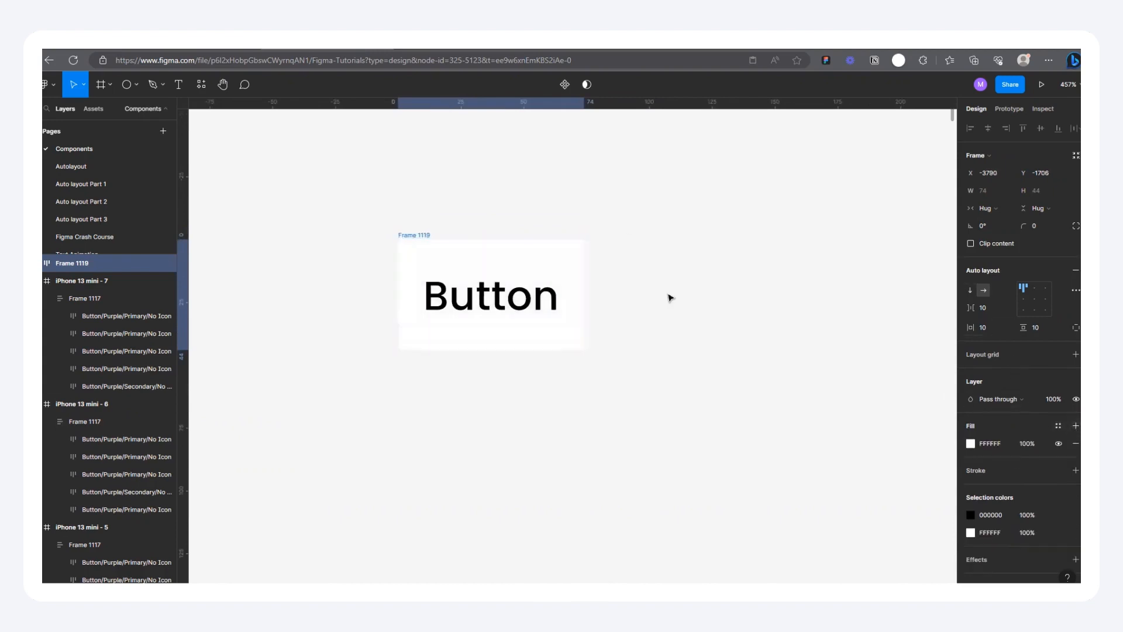
click(970, 444)
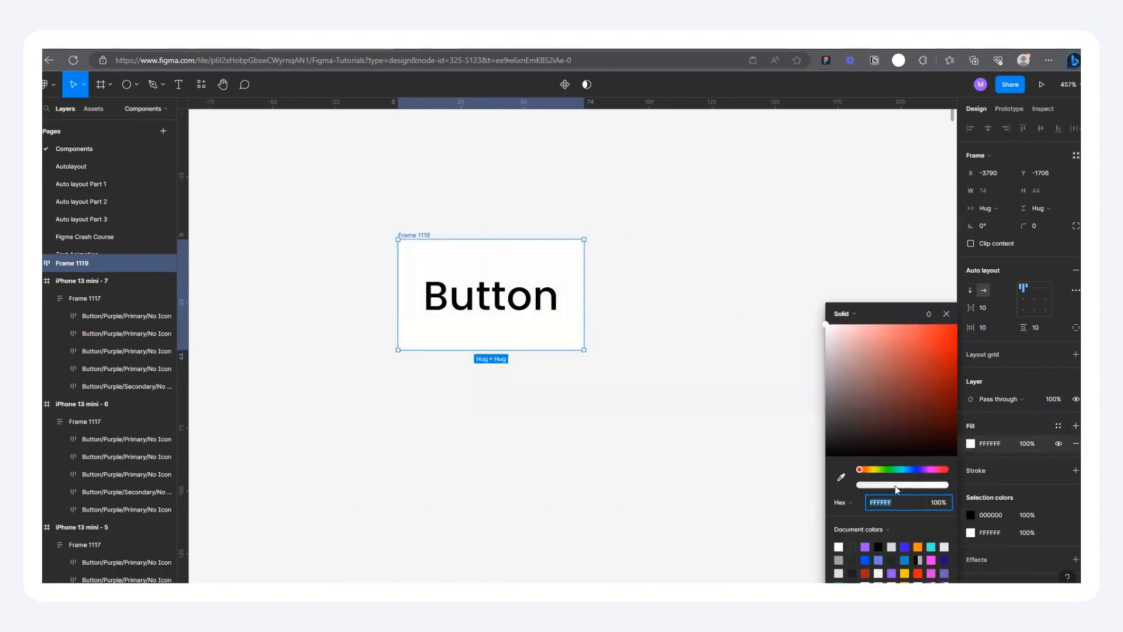
click(934, 548)
drag(489, 245, 467, 239)
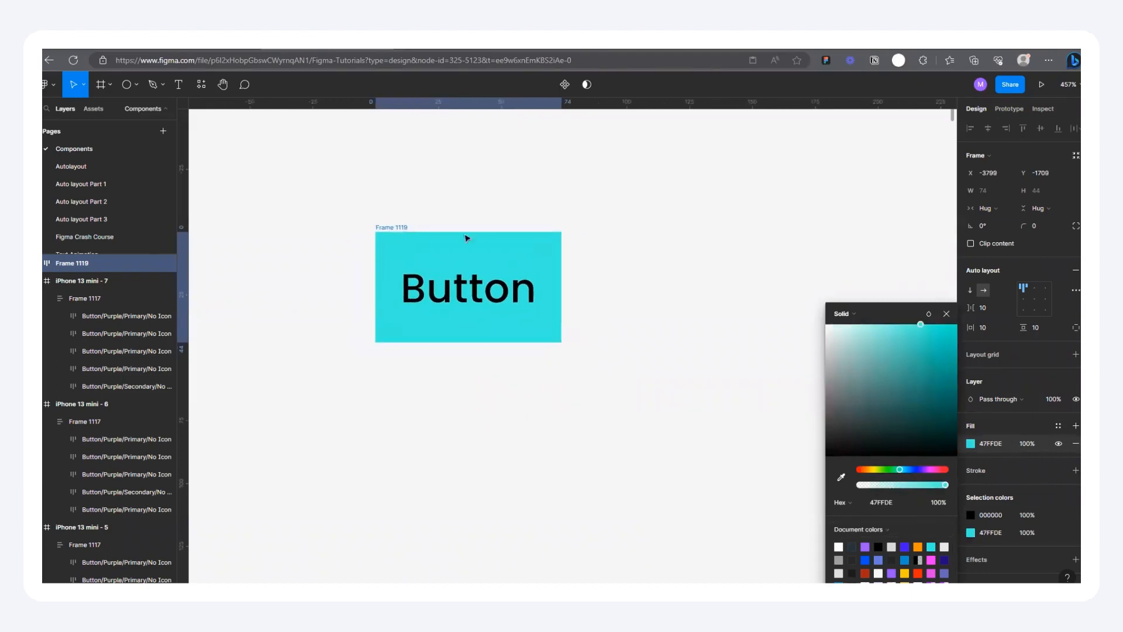
click(947, 315)
Step: Set the button frame's corner radius to 50
click(1036, 227)
text(50)
key(Return)
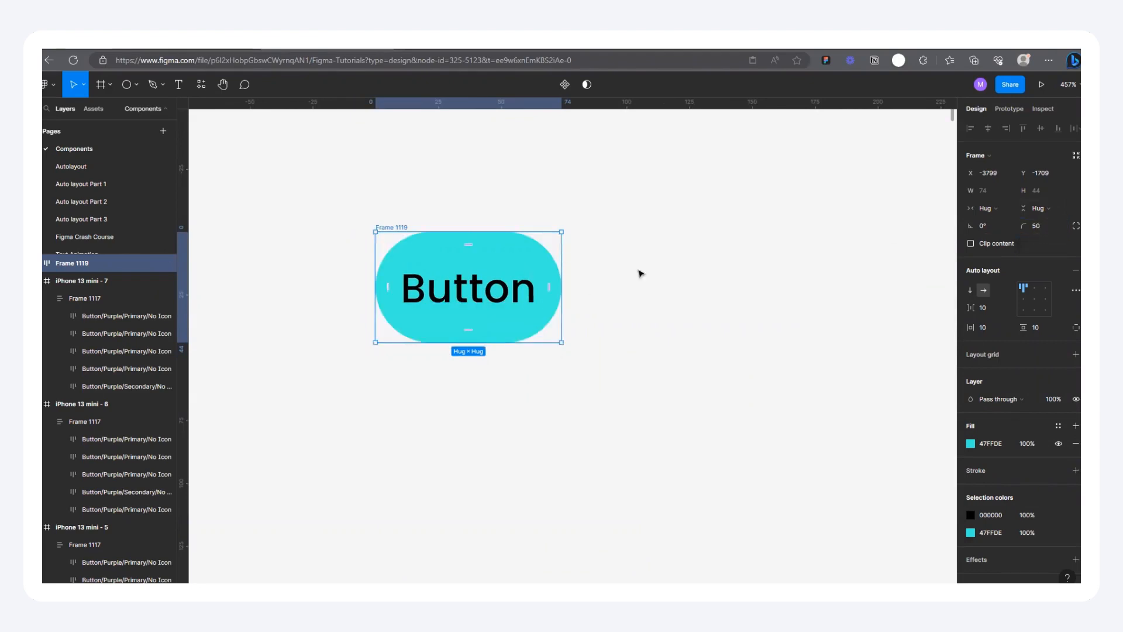
Step: Set the button frame's horizontal padding to 32 and align its content to the center
click(993, 328)
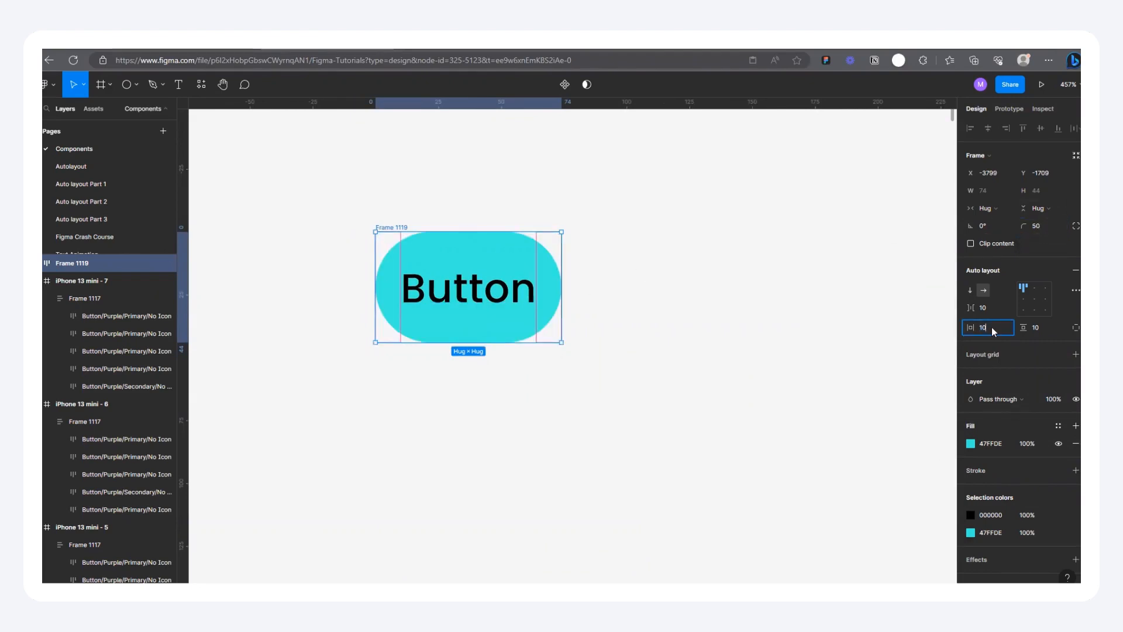
text(32)
key(Return)
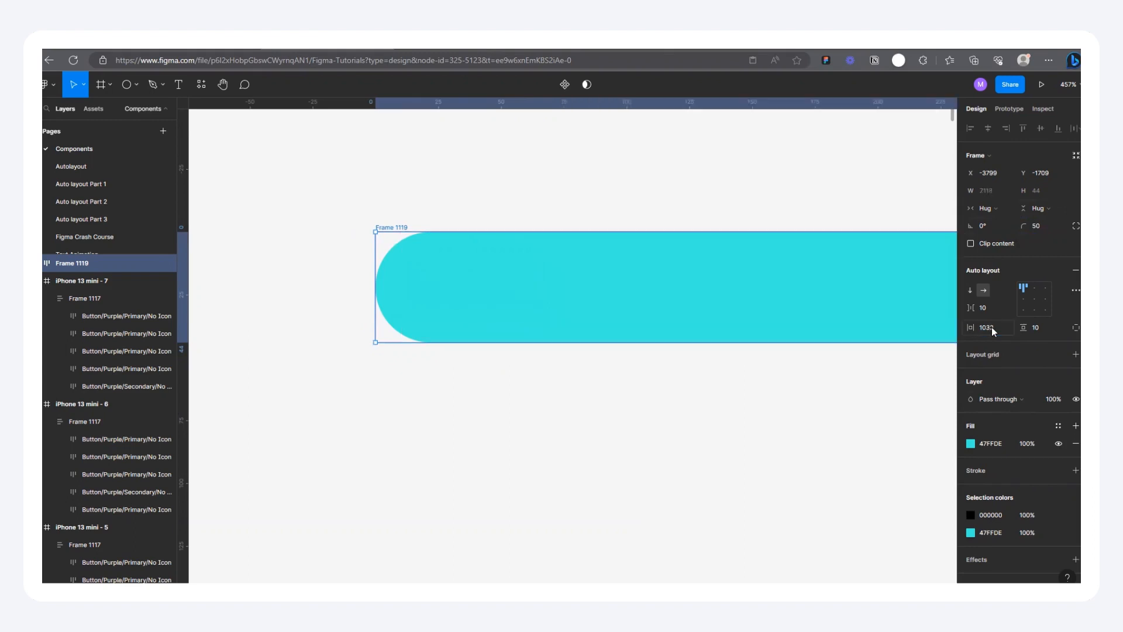
text(32)
key(Return)
scroll(419, 371, down, 2)
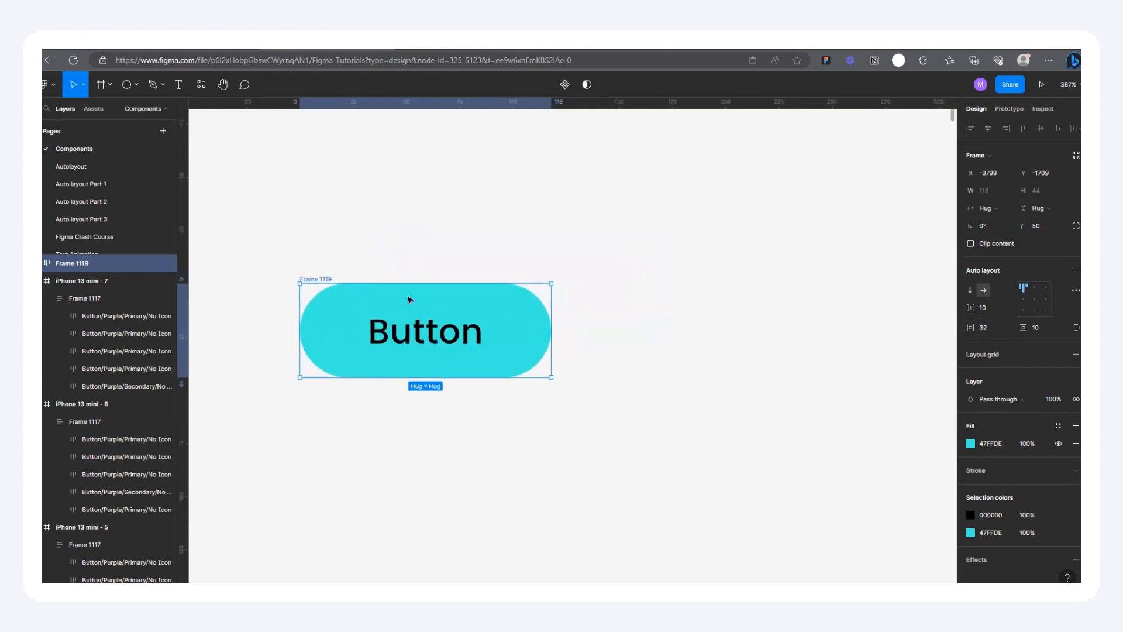
click(1035, 300)
Step: Try a long random string as the button's label to test the hug resizing, undo the text changes and deselect
scroll(283, 293, up, 3)
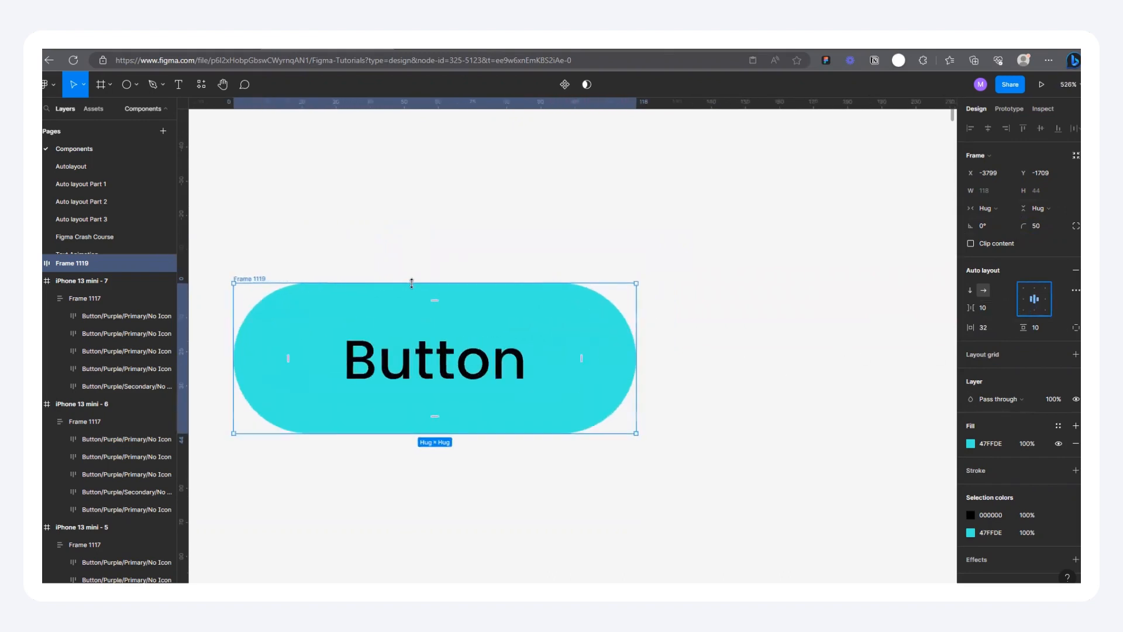
double_click(433, 367)
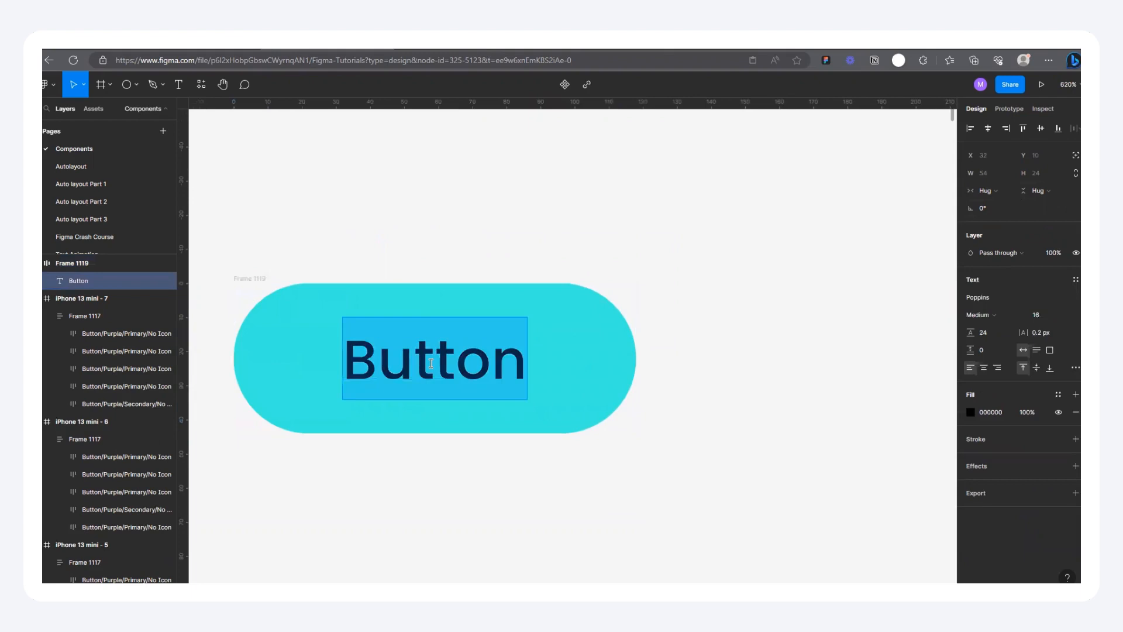
text(hshskjzkzdjxs)
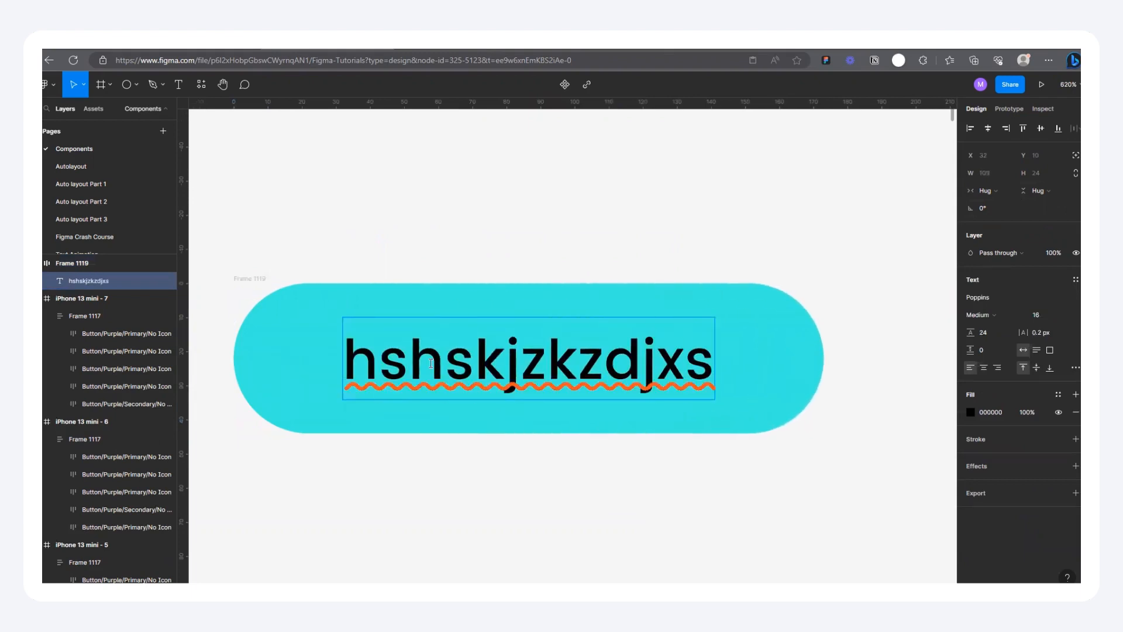
text(yghsh)
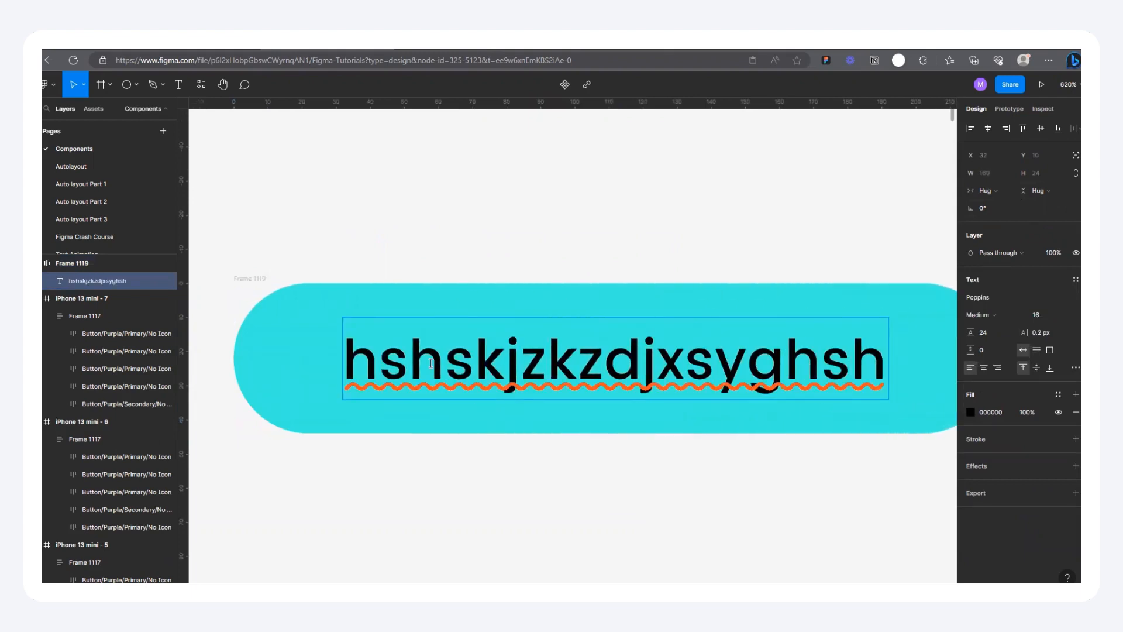
scroll(431, 362, down, 5)
text(jhusyusysdyuy)
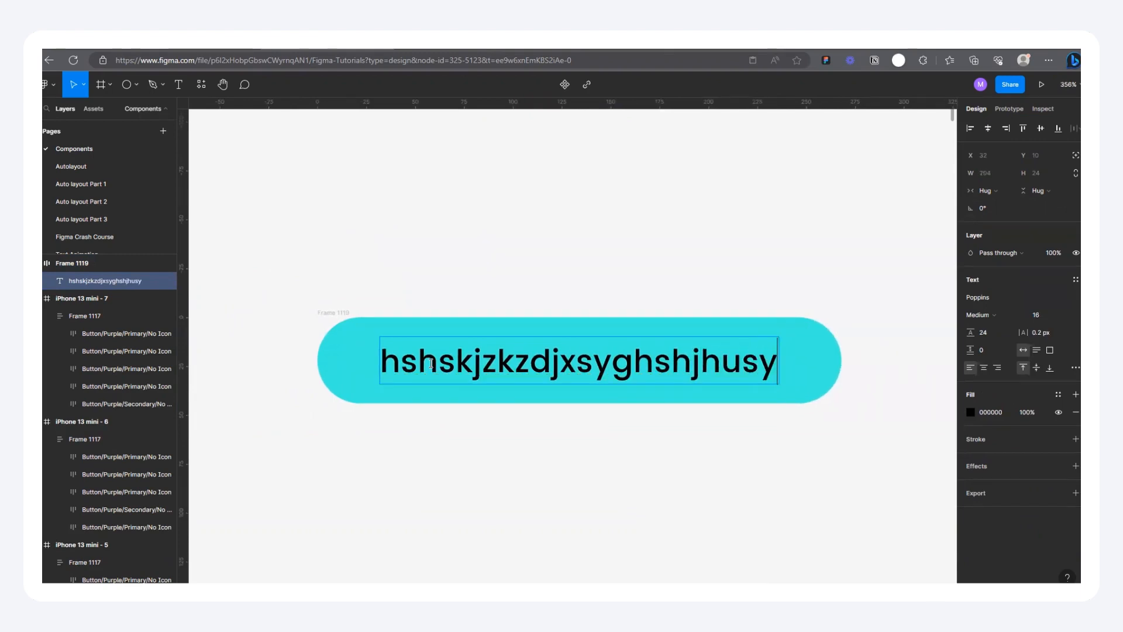
key(ctrl+z)
key(ctrl+z)
key(ctrl+z)
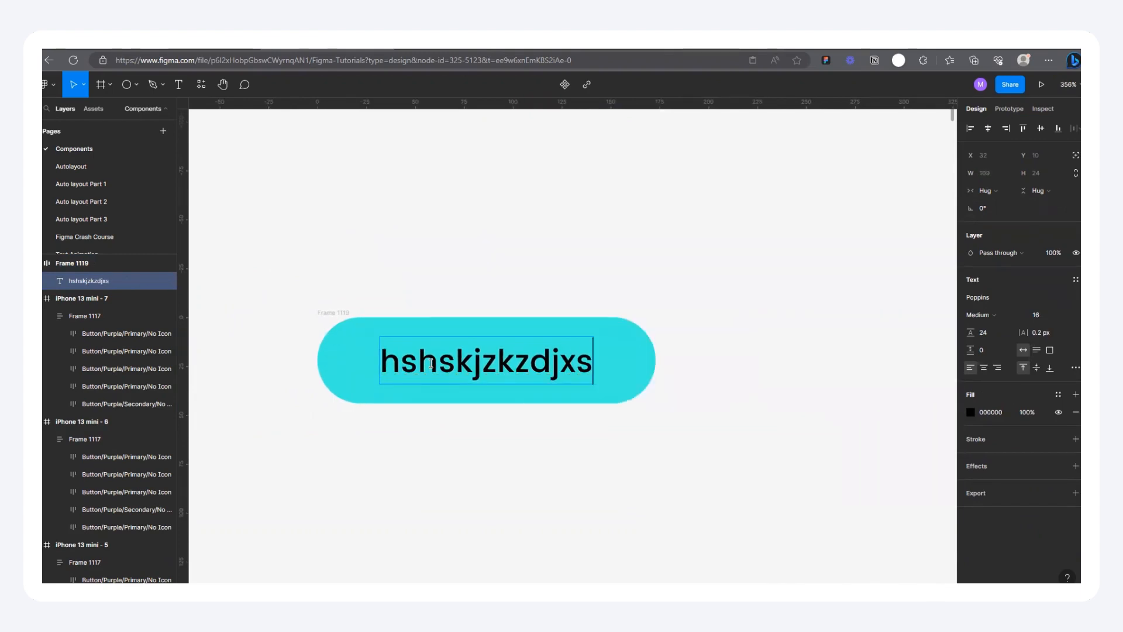
key(Escape)
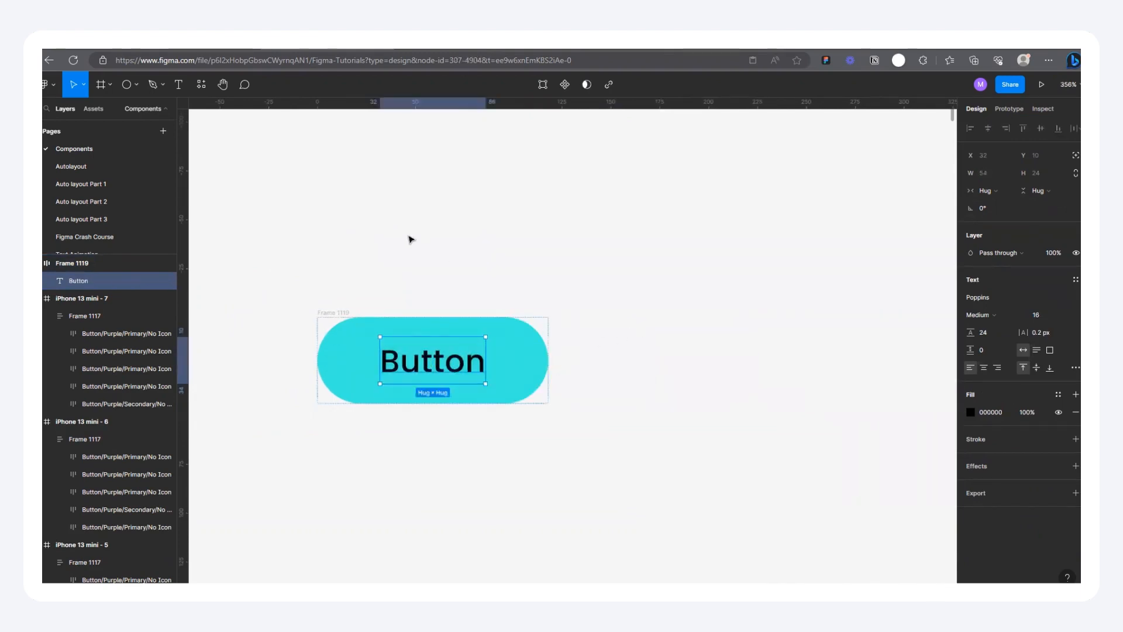
click(411, 239)
Step: Move the turquoise button frame to about X -3786, Y -1751 and turn it into a component
drag(339, 312, 344, 243)
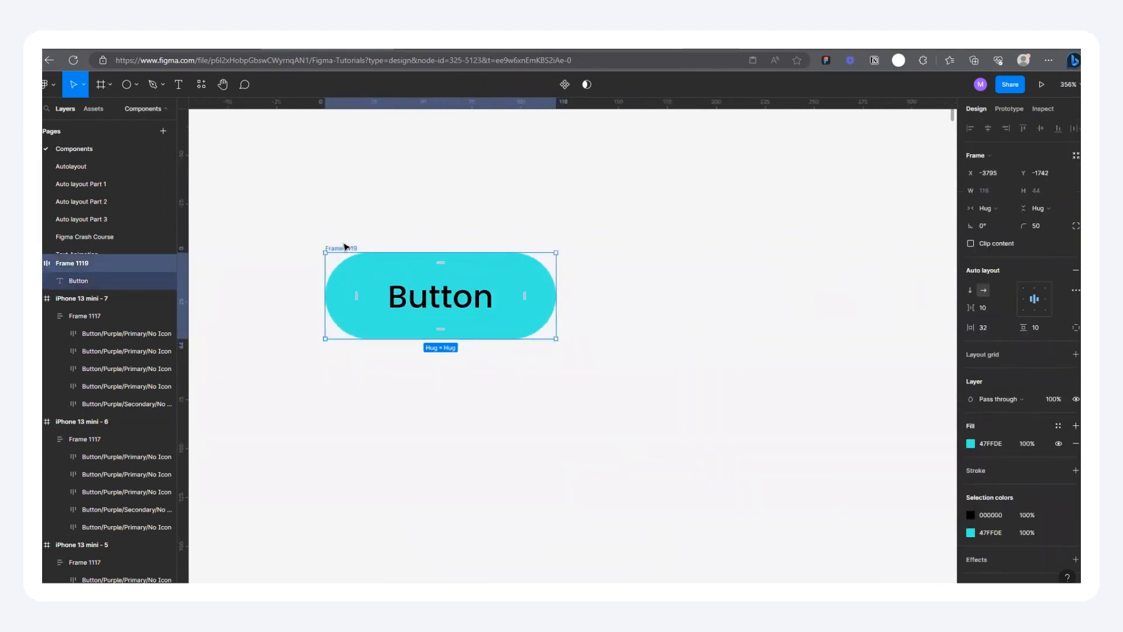
scroll(351, 246, up, 2)
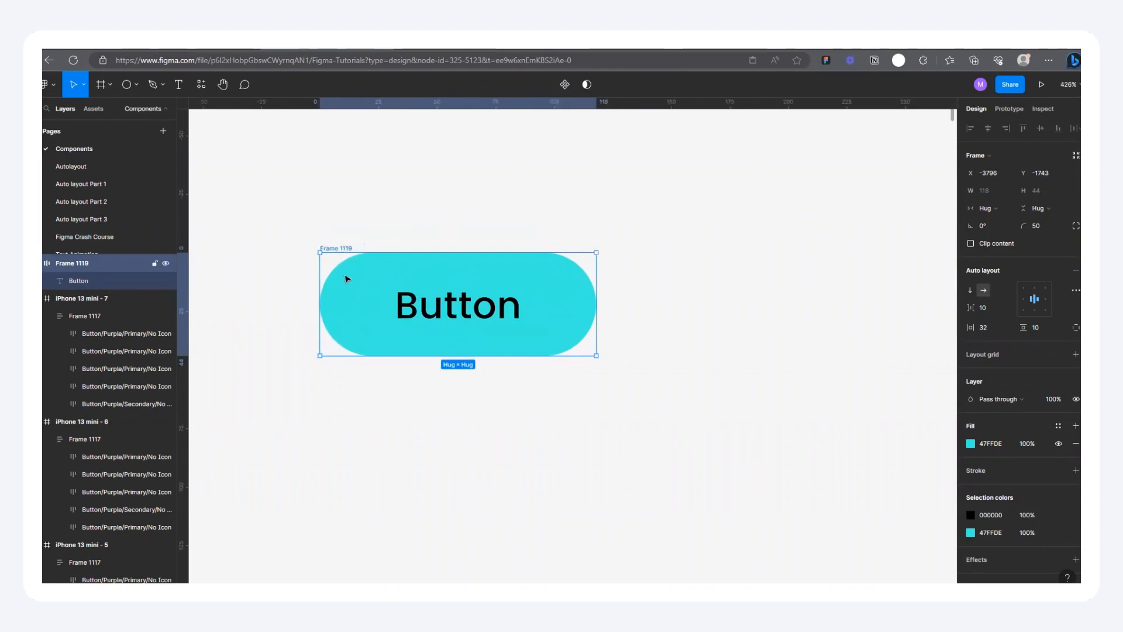
drag(339, 252, 386, 226)
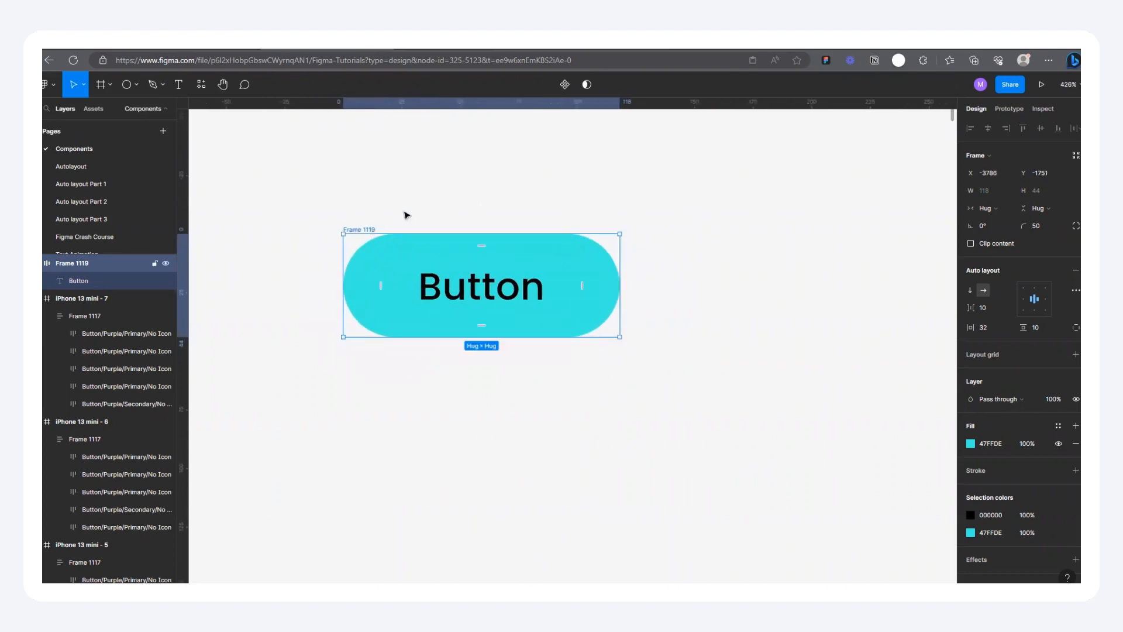
click(565, 84)
scroll(369, 253, down, 2)
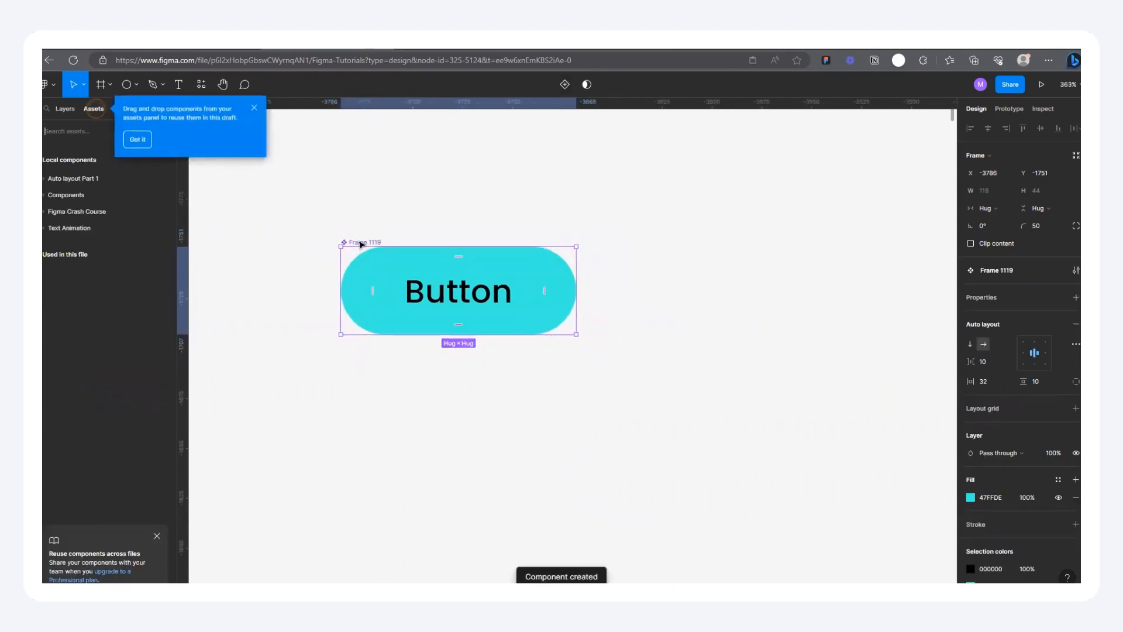
Step: Reposition the button component on the empty canvas at about X -3799, Y -1751
mouse_move(361, 244)
mouse_down()
mouse_move(345, 236)
mouse_move(359, 246)
mouse_up()
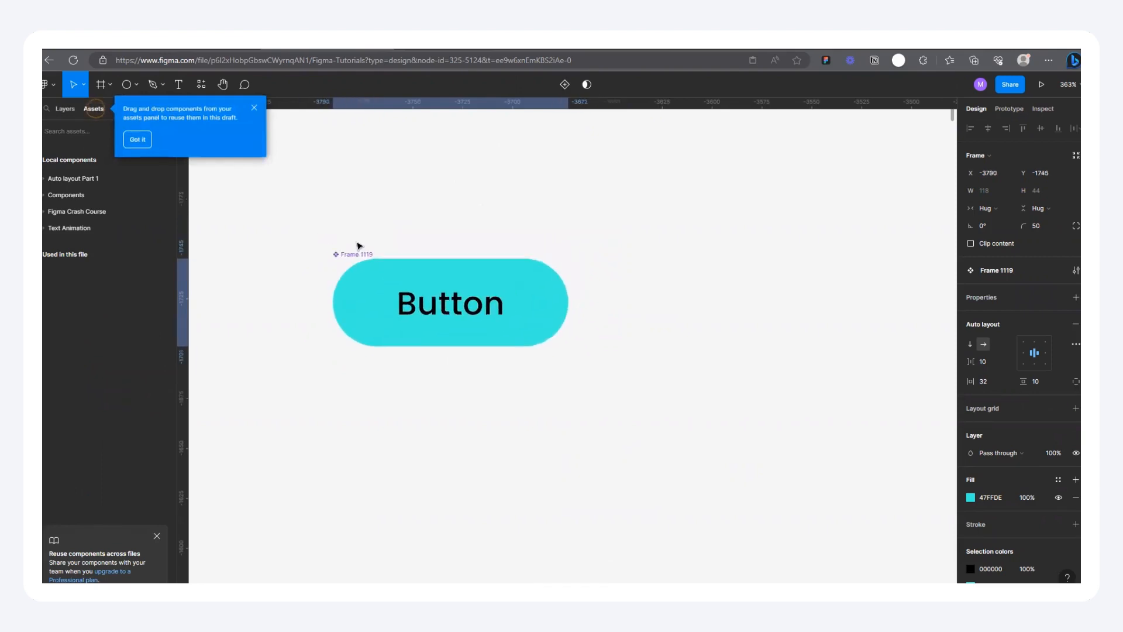
scroll(321, 303, down, 5)
click(343, 269)
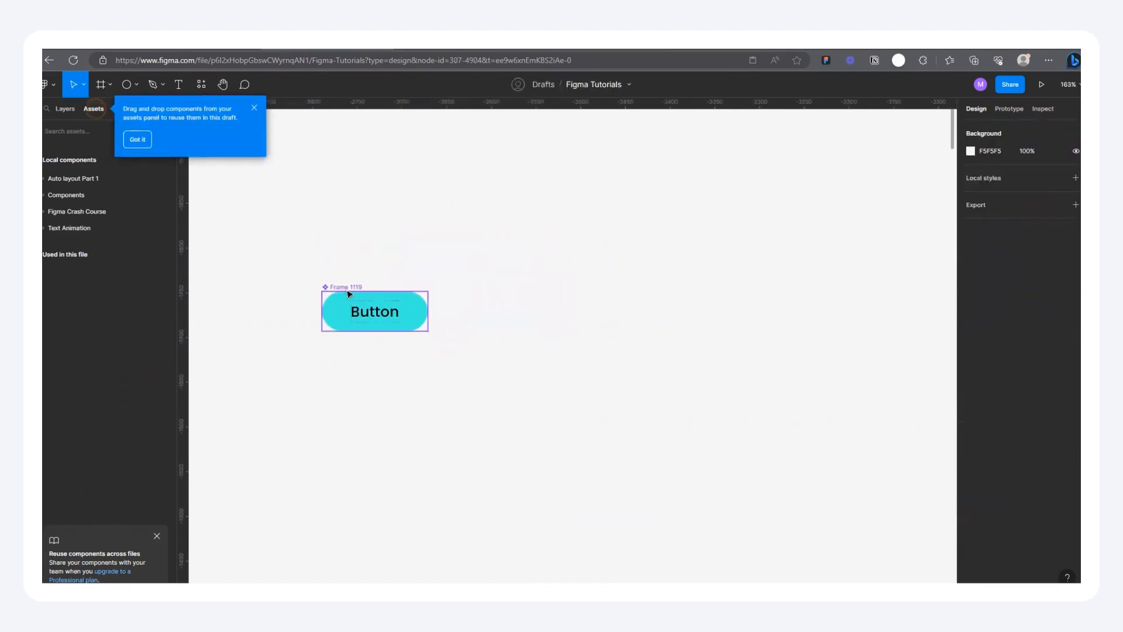
mouse_move(345, 285)
mouse_down()
mouse_move(347, 239)
mouse_move(332, 291)
mouse_up()
scroll(380, 257, down, 2)
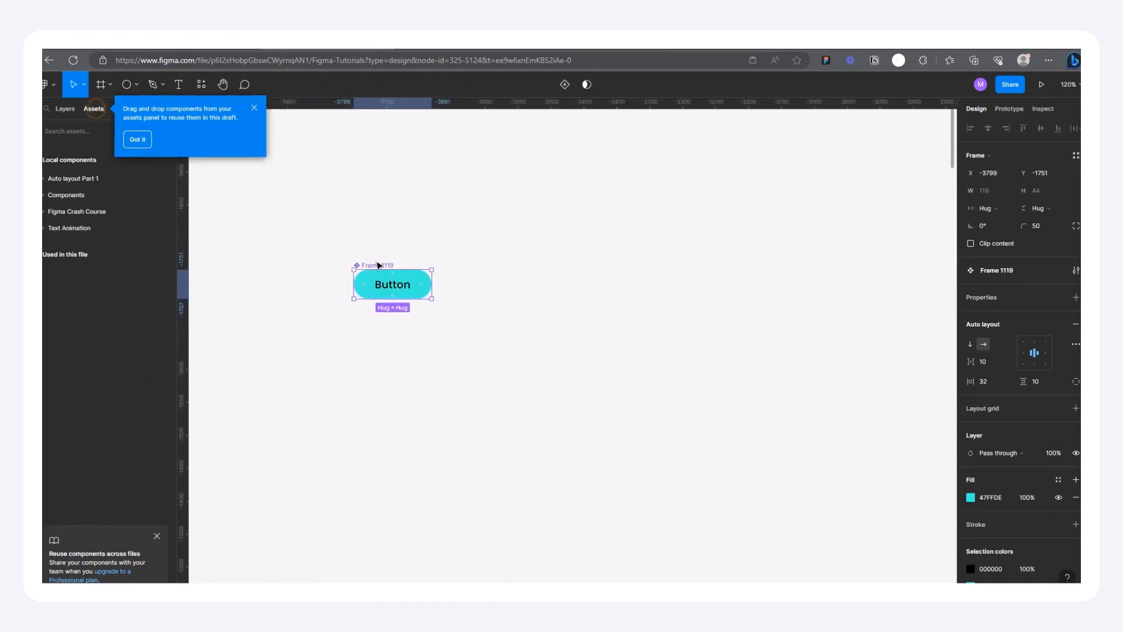
Step: Place an instance beside the button component, delete it, and place another instance at about X -3614, Y -1751
drag(378, 265, 554, 264)
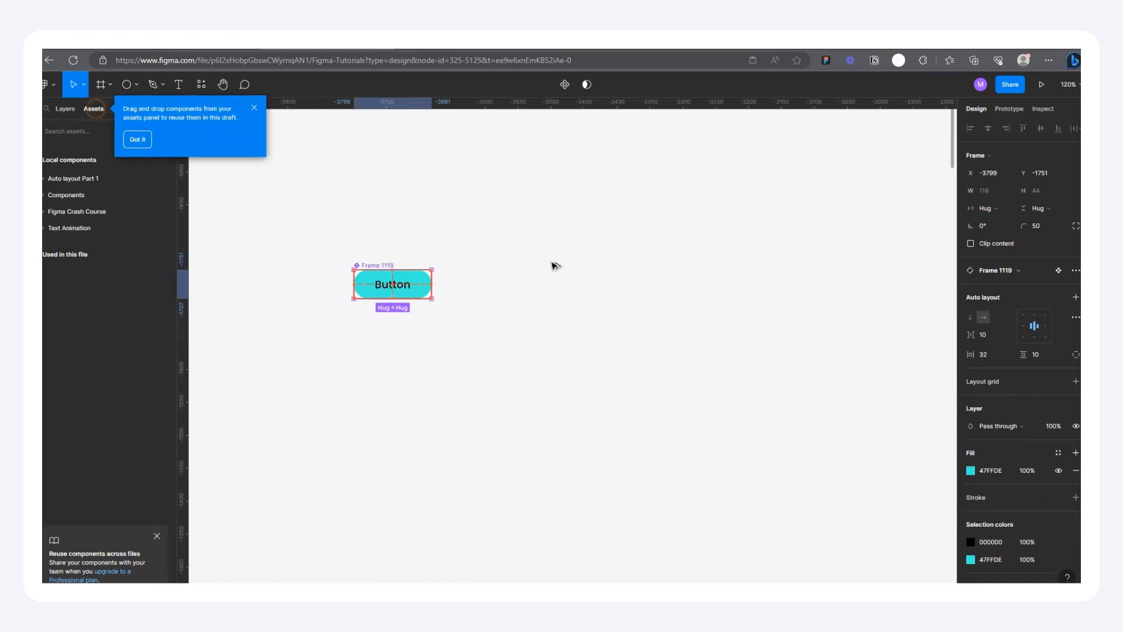
scroll(401, 275, up, 2)
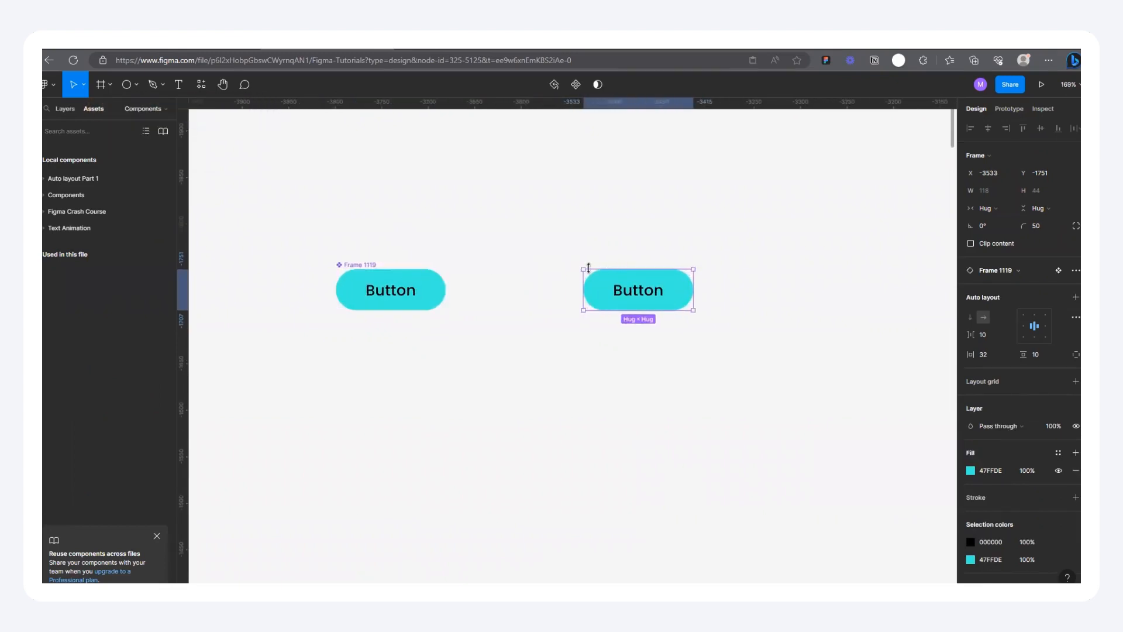
drag(598, 282, 544, 280)
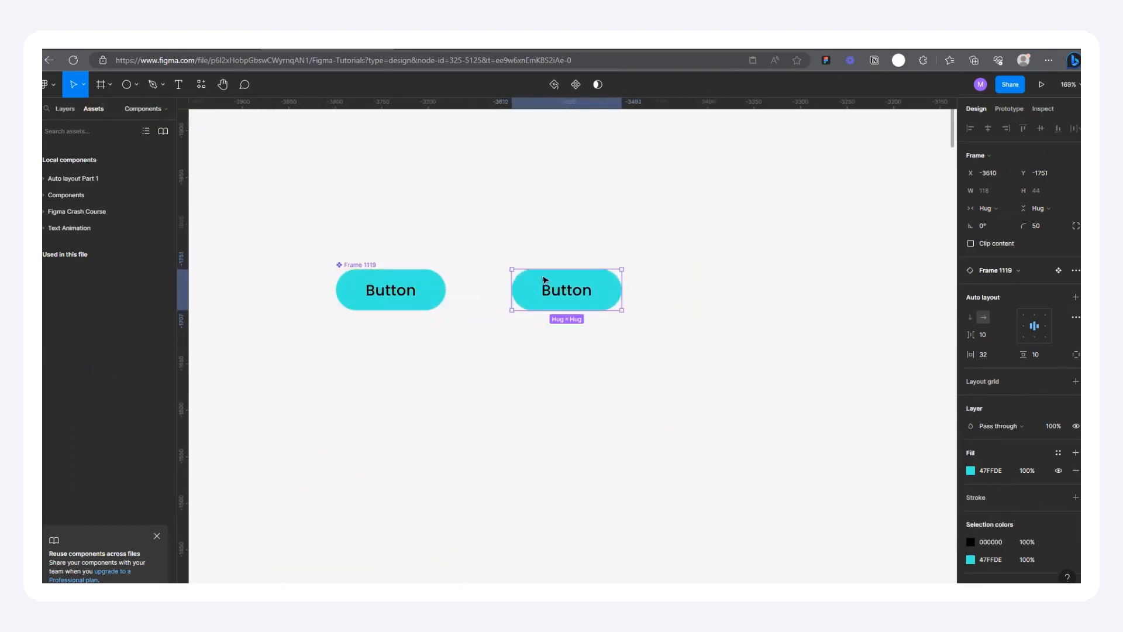
key(Delete)
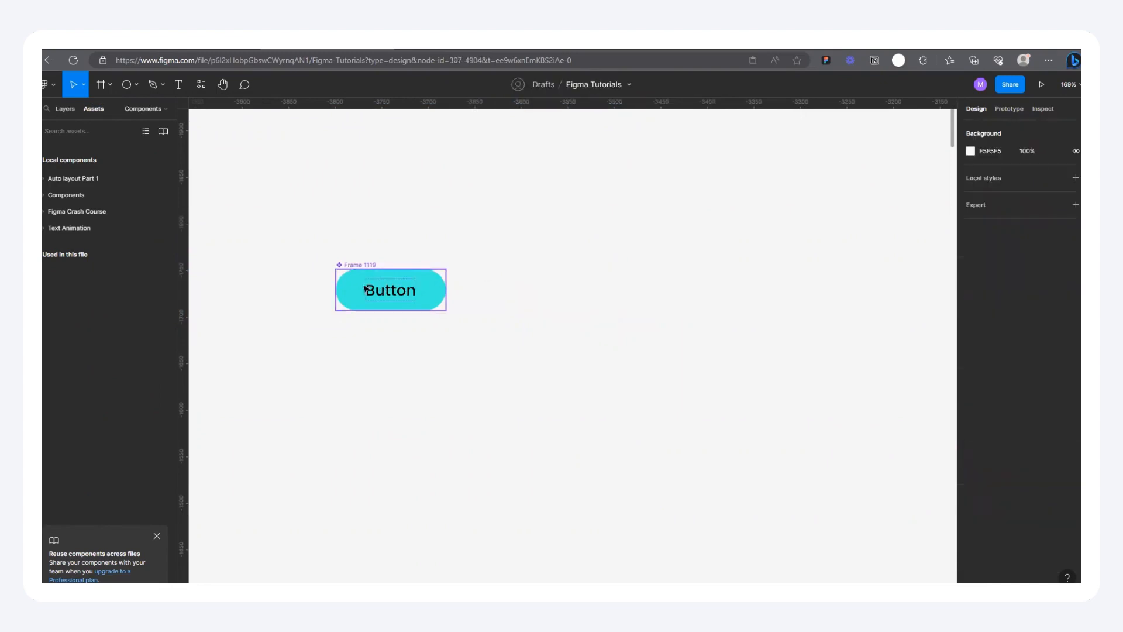
drag(374, 289, 549, 290)
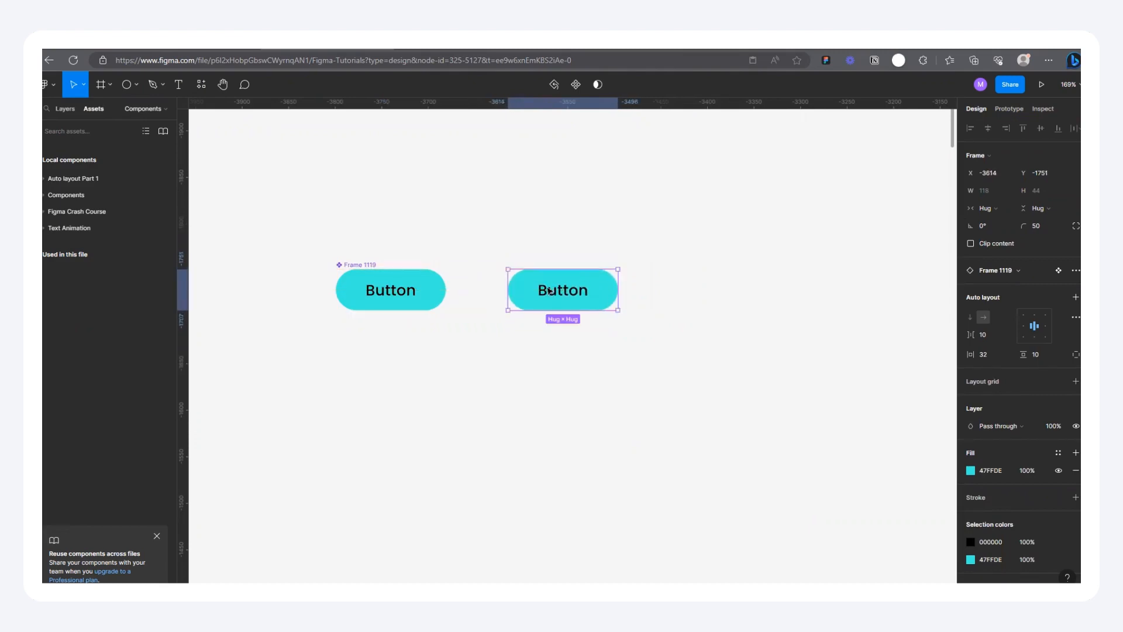
click(663, 251)
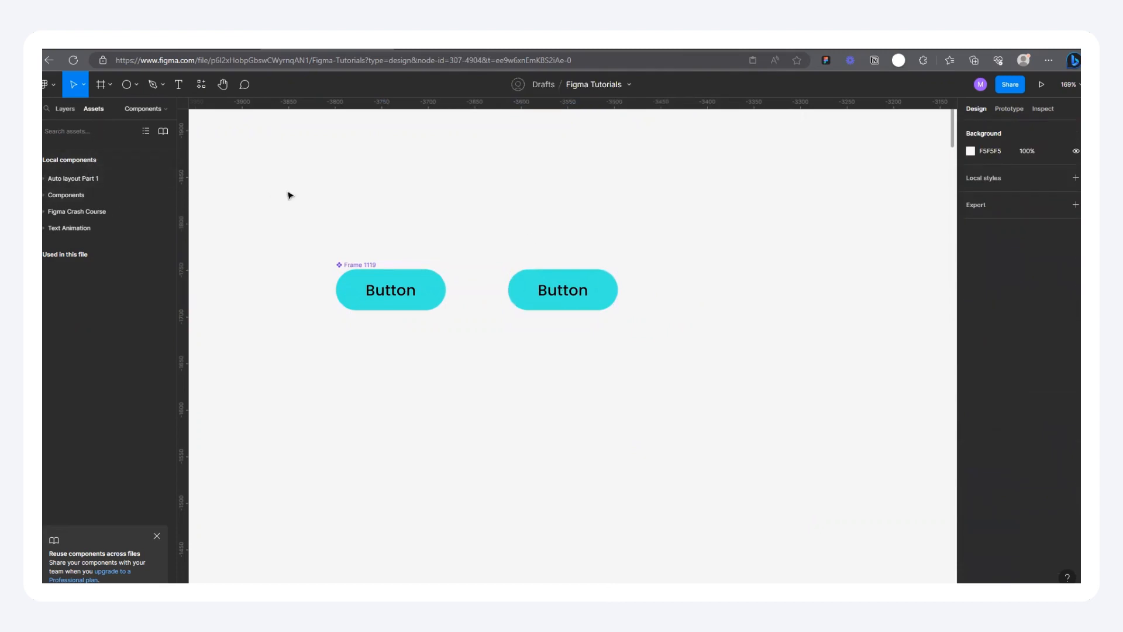
Step: Rename the button component "Test Button" and move it to about X -3824, Y -1789
double_click(352, 264)
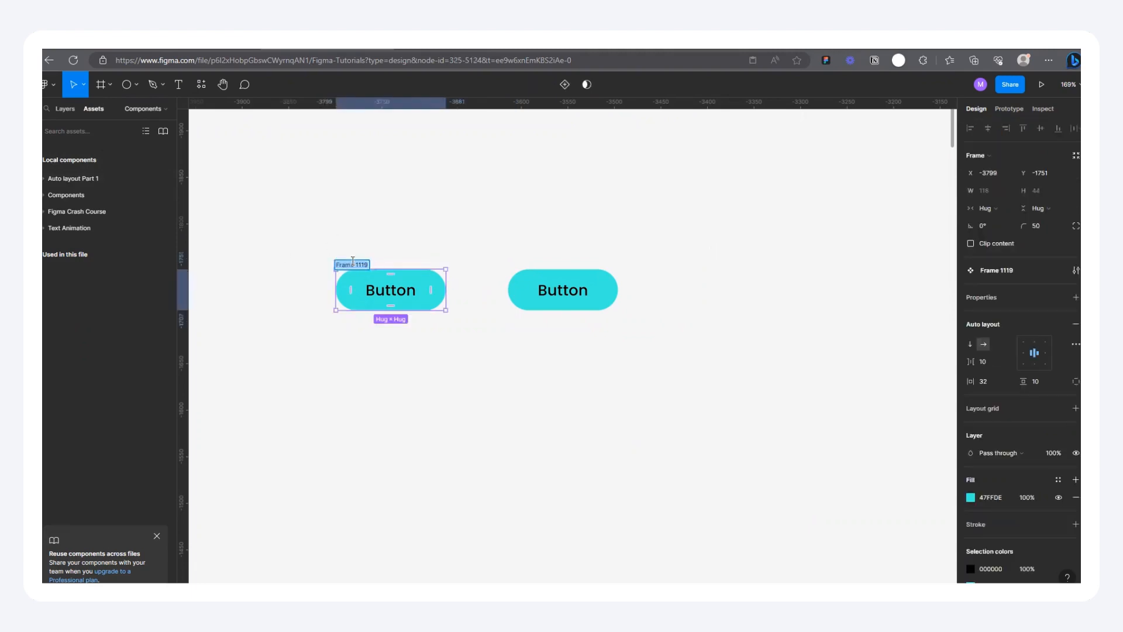
text(Button)
click(446, 243)
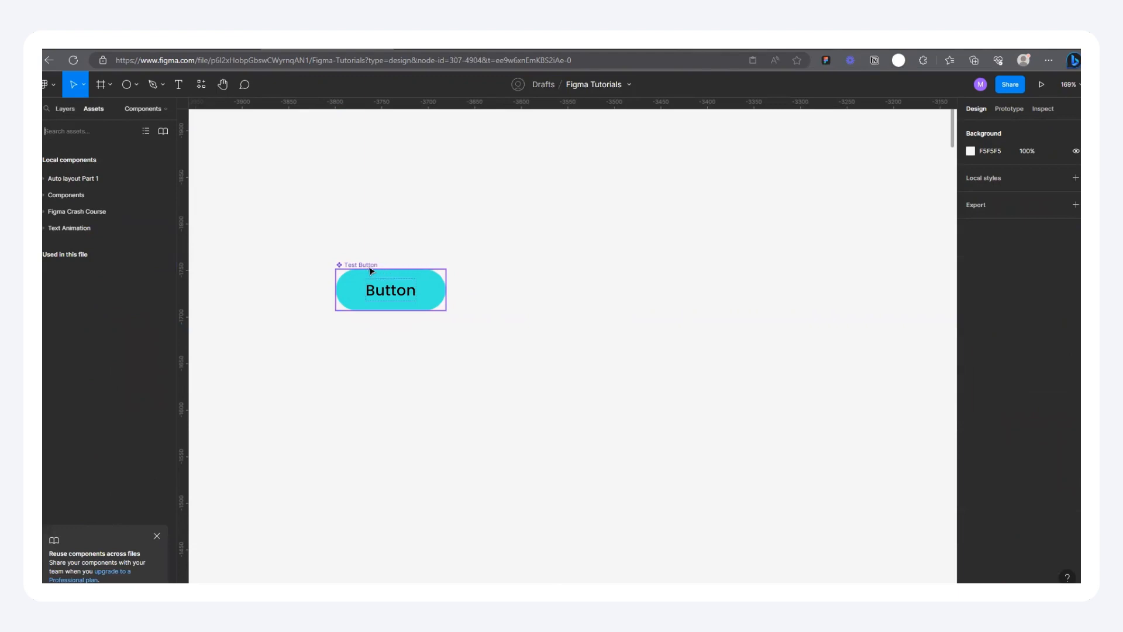
drag(371, 271, 345, 230)
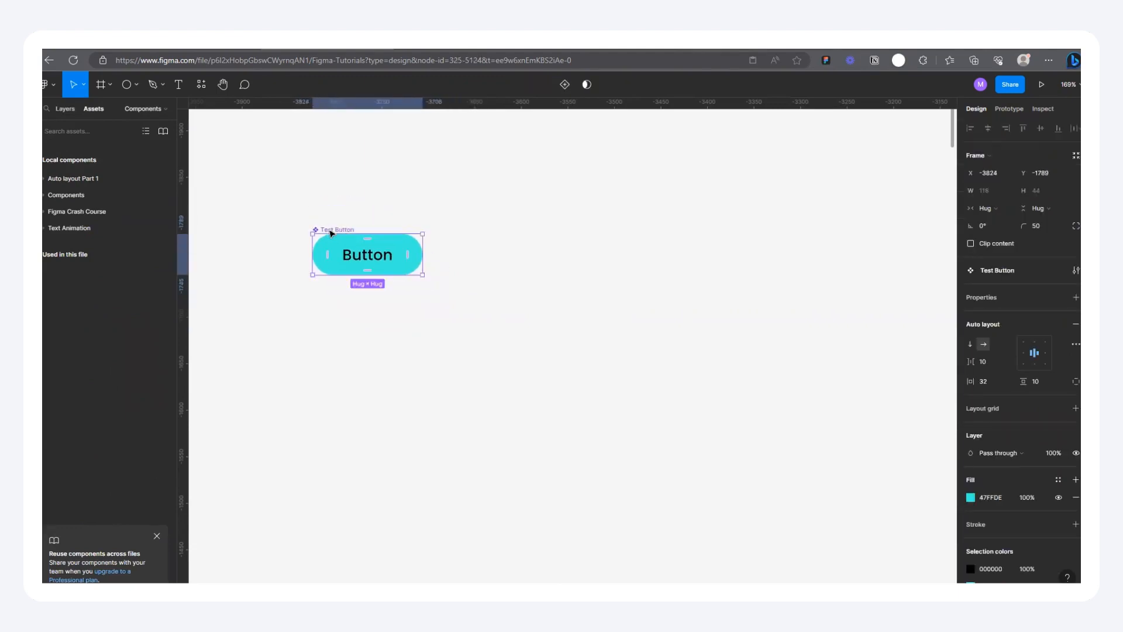
Step: Stack two Test Button instances beside the component at about X -3581, copying one from it and adding the other from local assets by searching "test"
drag(334, 235, 557, 248)
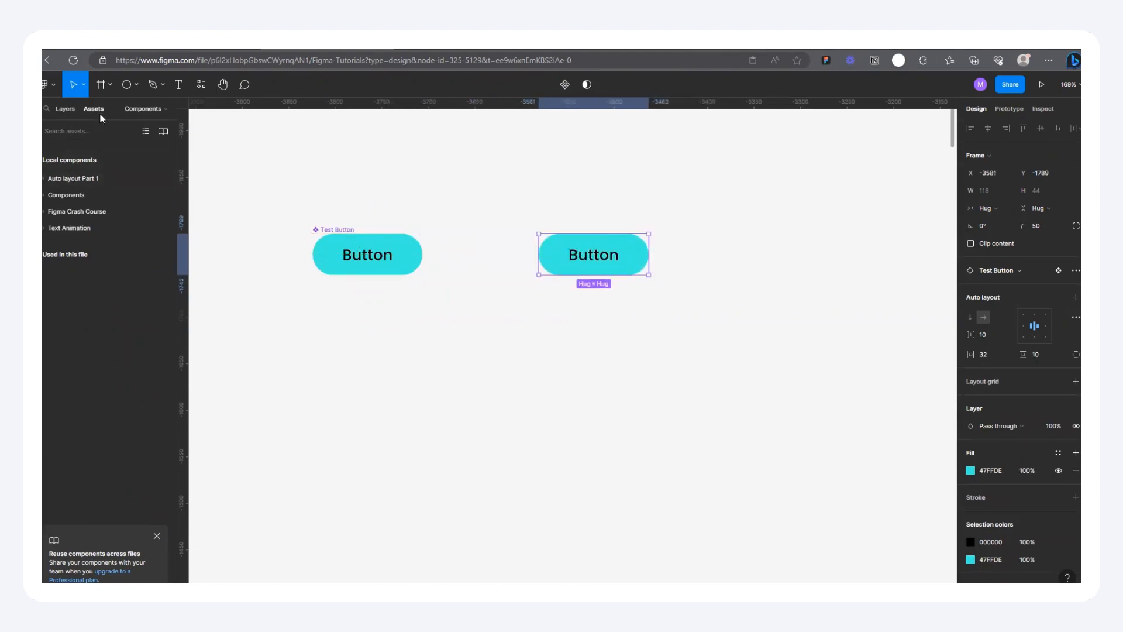
click(82, 130)
text(test)
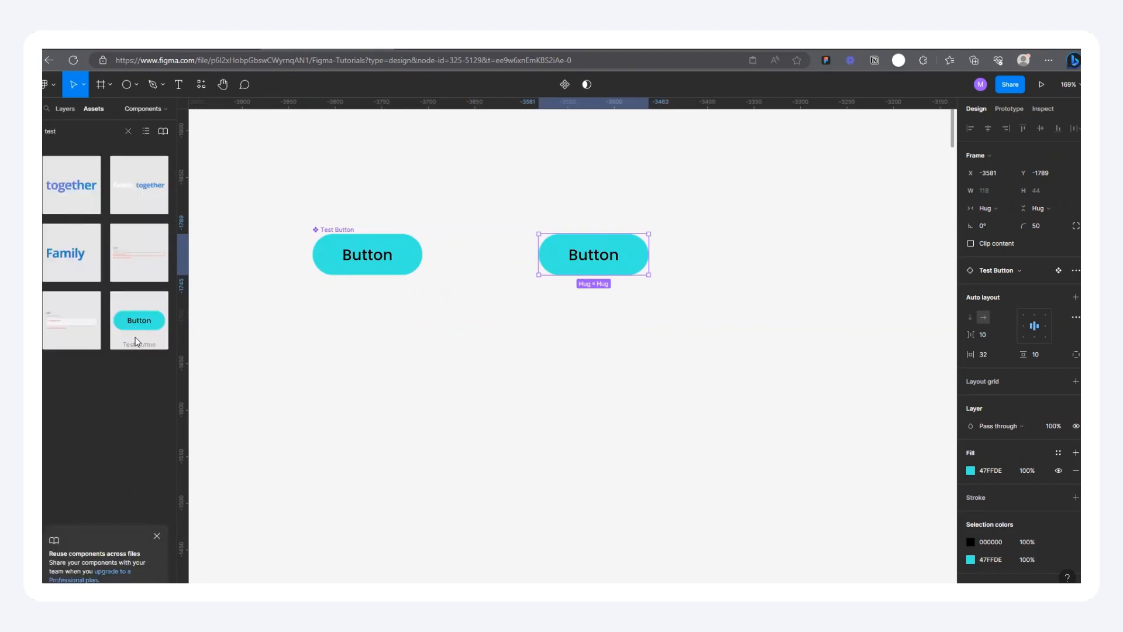
drag(140, 324, 586, 317)
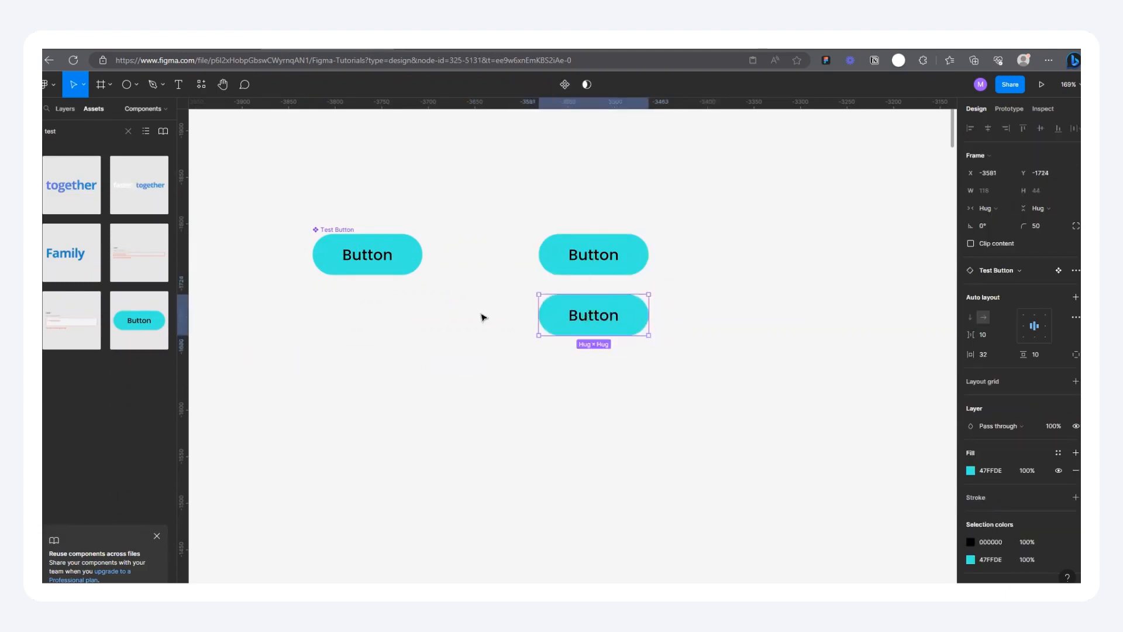
Step: Add an iPhone 13 mini frame and place it beside the button instances at about X -3237, Y -1976
scroll(483, 316, down, 3)
click(522, 244)
drag(522, 244, 591, 371)
scroll(592, 351, down, 4)
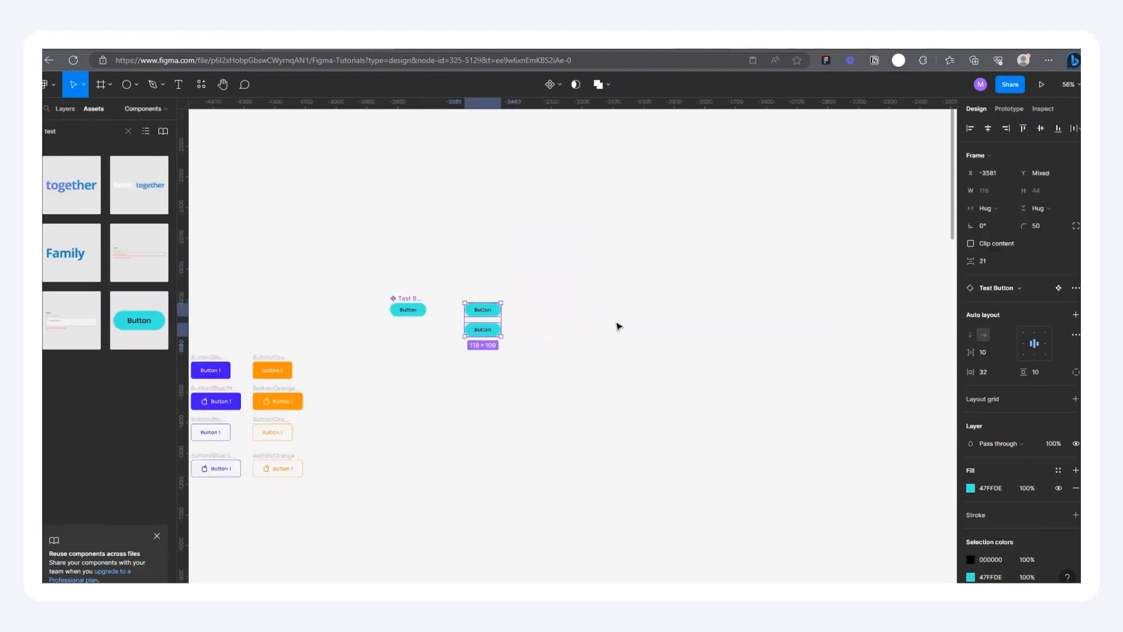
click(591, 323)
click(101, 85)
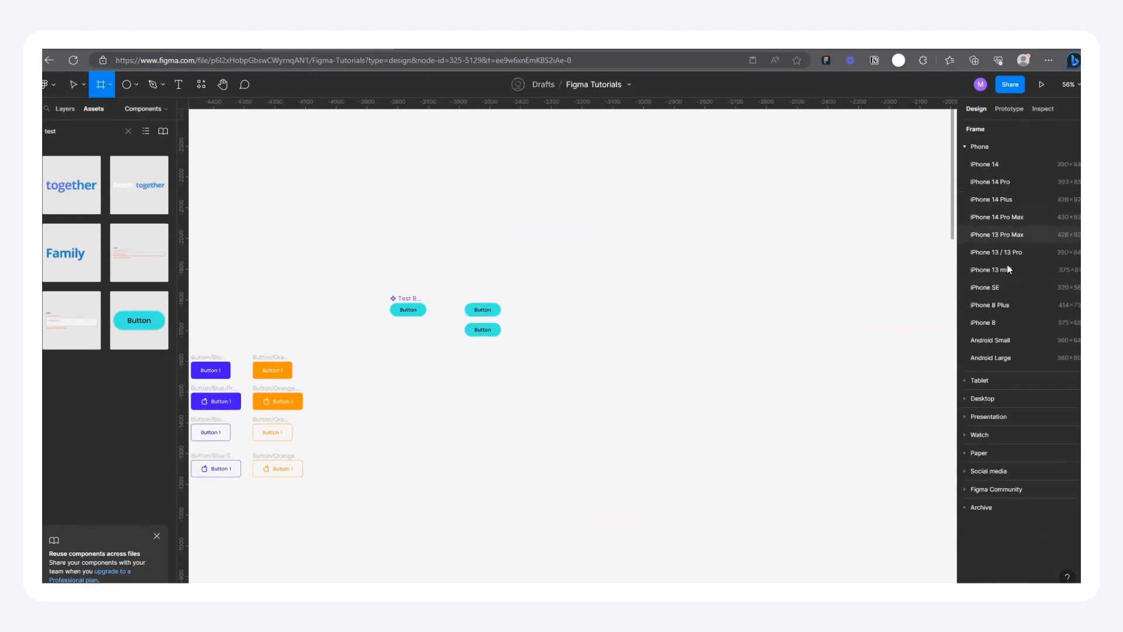
click(1034, 269)
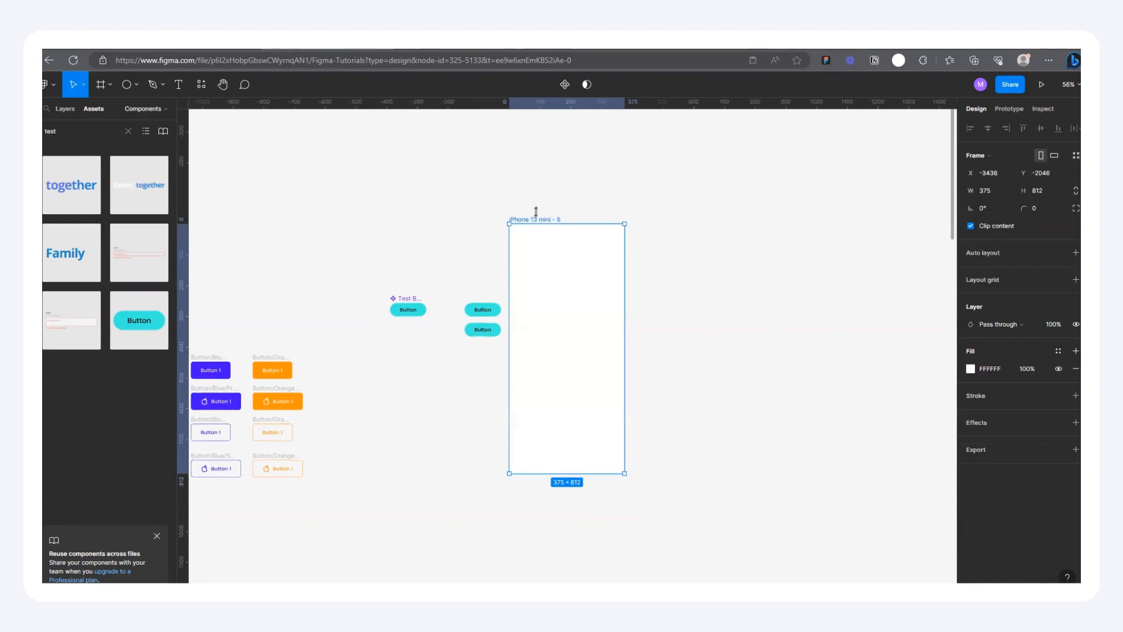
drag(537, 220, 599, 241)
Step: Place the upper Test Button instance inside the iPhone 13 mini frame and duplicate that frame into a row of four
drag(476, 311, 626, 431)
click(593, 241)
drag(592, 240, 732, 243)
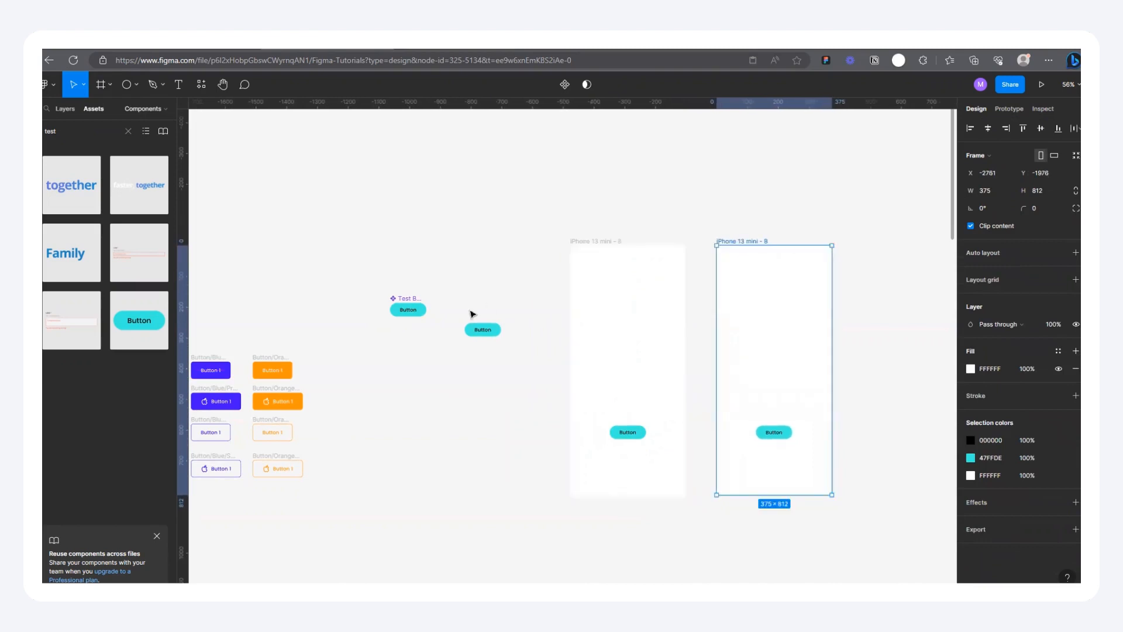
scroll(658, 257, down, 3)
drag(625, 272, 786, 271)
Step: Examine the Test Button component, its loose instance and the row of iPhone 13 mini frames
click(556, 345)
scroll(557, 345, up, 3)
scroll(557, 346, up, 2)
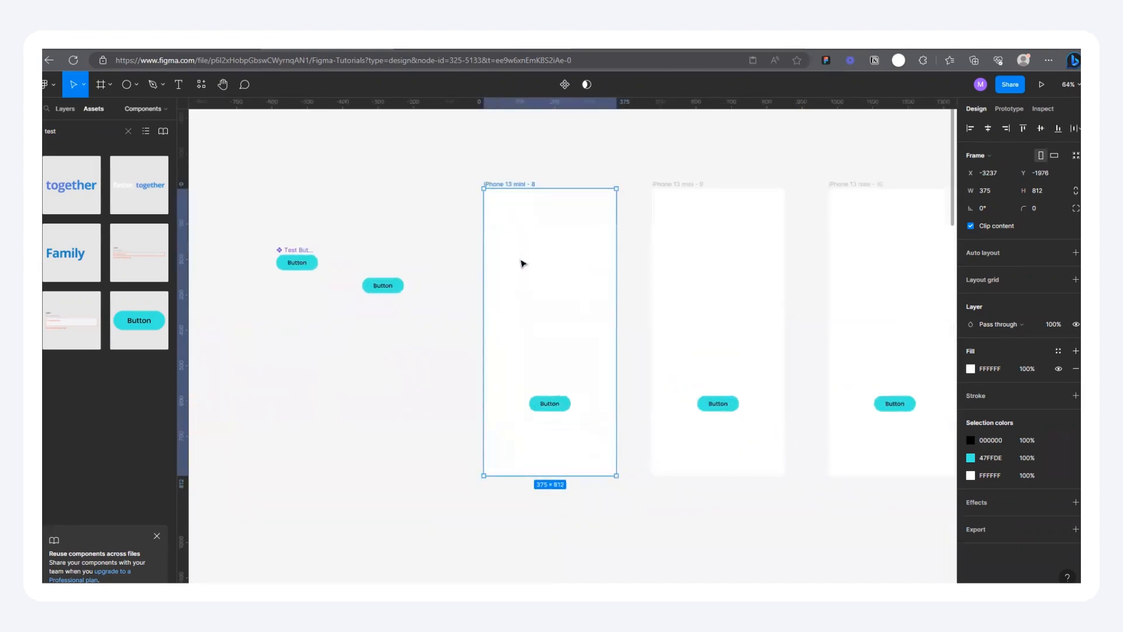
scroll(358, 255, left, 3)
scroll(359, 255, up, 3)
click(585, 297)
scroll(534, 234, down, 8)
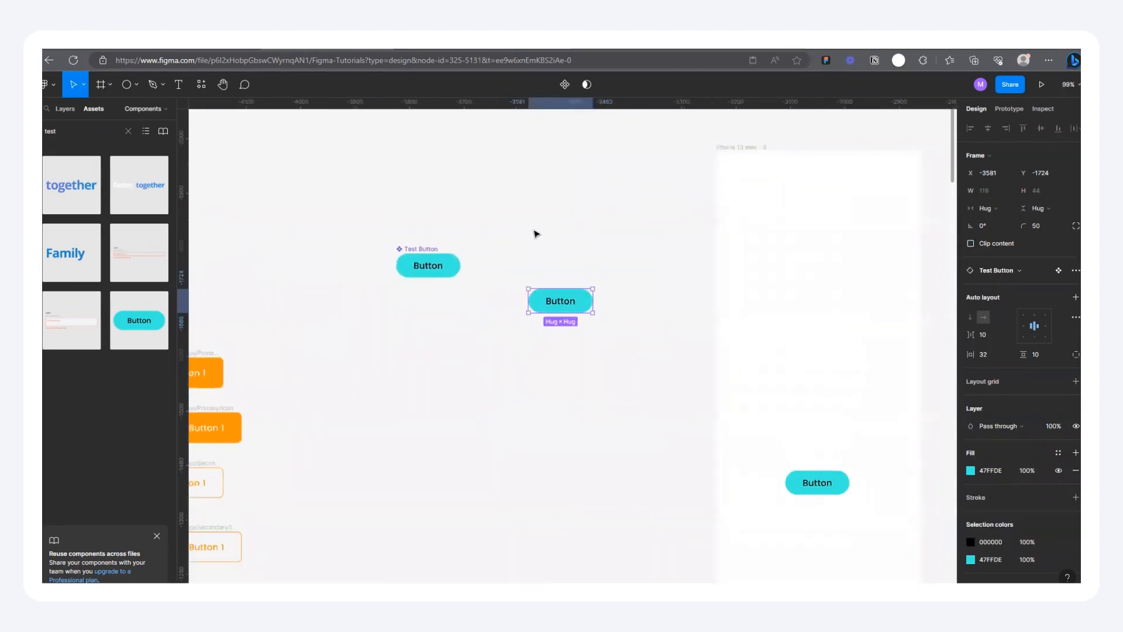
click(436, 261)
scroll(514, 356, up, 3)
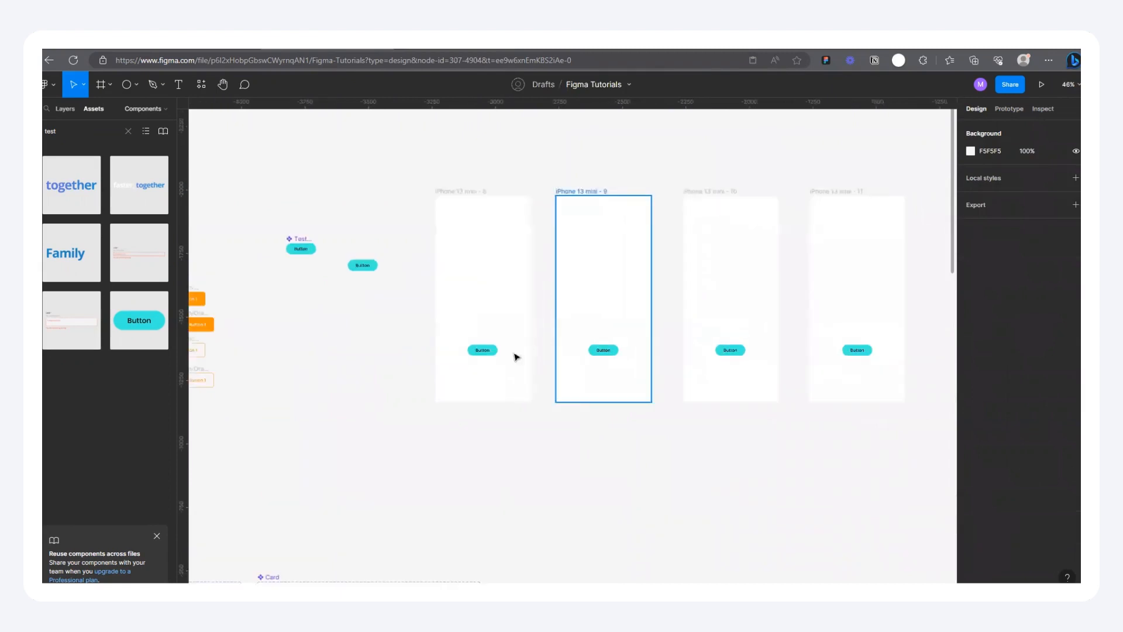
scroll(476, 344, up, 3)
scroll(615, 354, down, 1)
scroll(376, 260, down, 2)
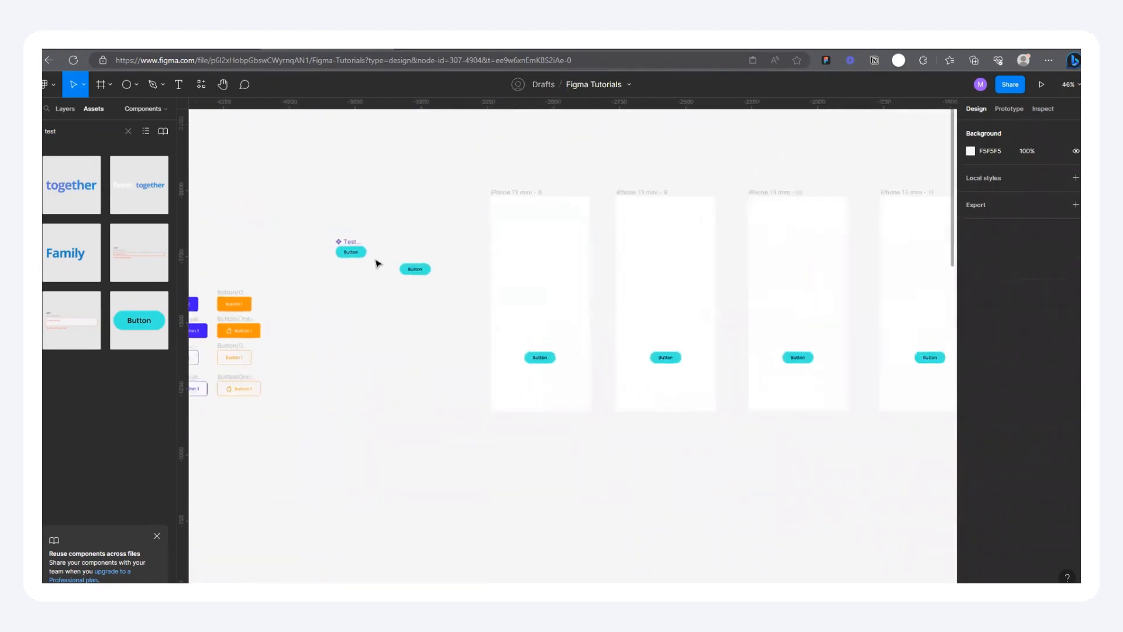
scroll(602, 363, up, 1)
scroll(609, 369, up, 2)
scroll(231, 201, up, 5)
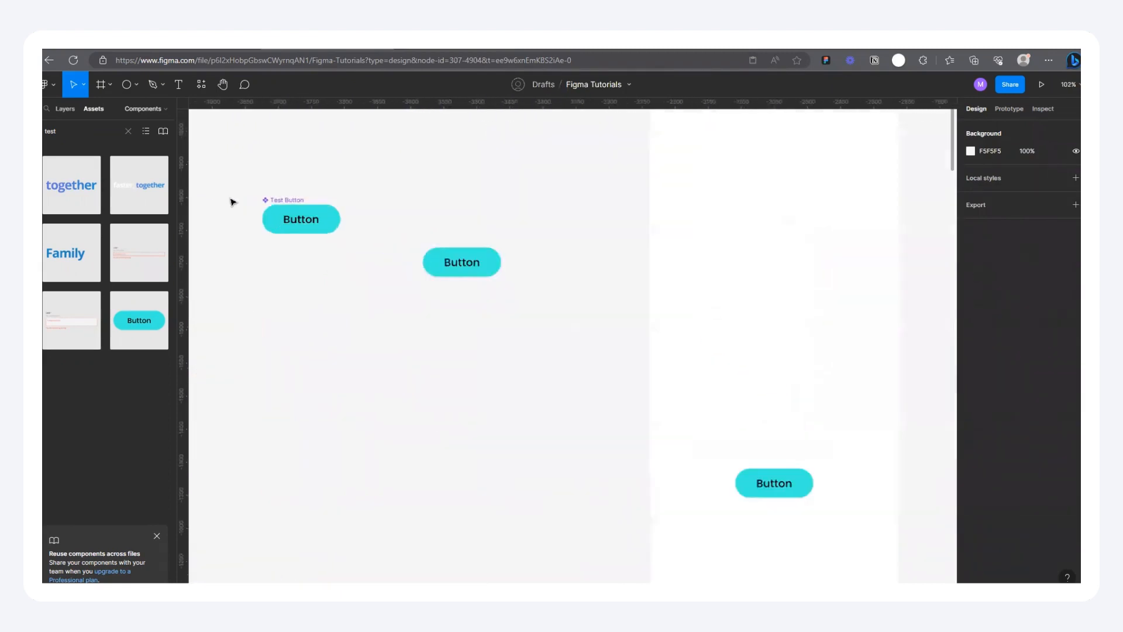
scroll(328, 234, down, 5)
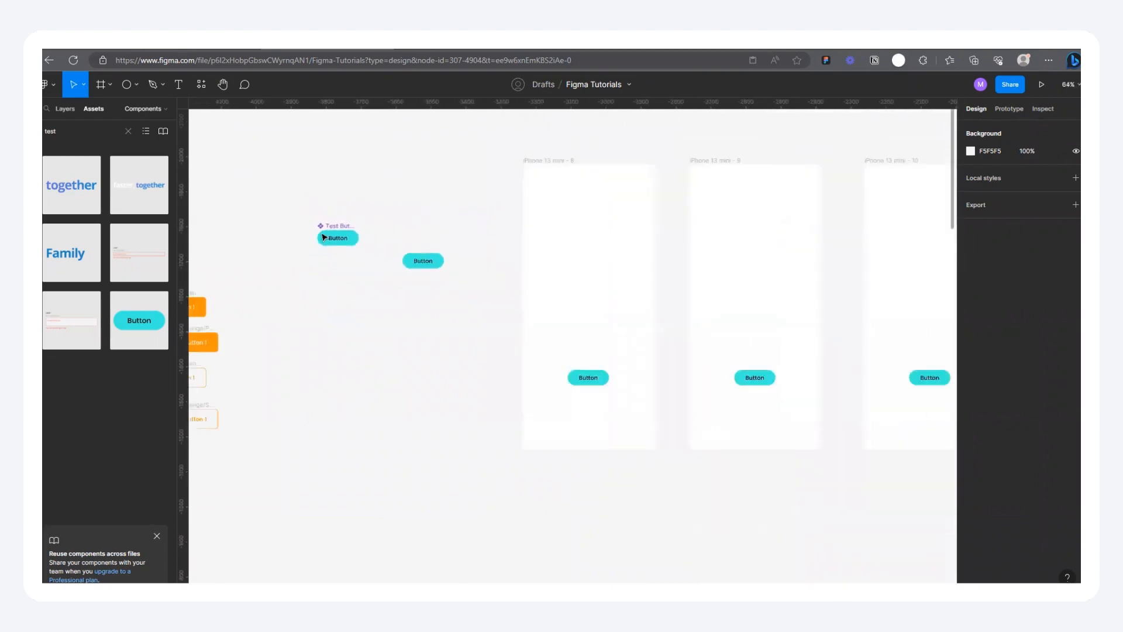
Step: Select the Test Button instances inside the iPhone 13 mini frames to inspect them
click(488, 323)
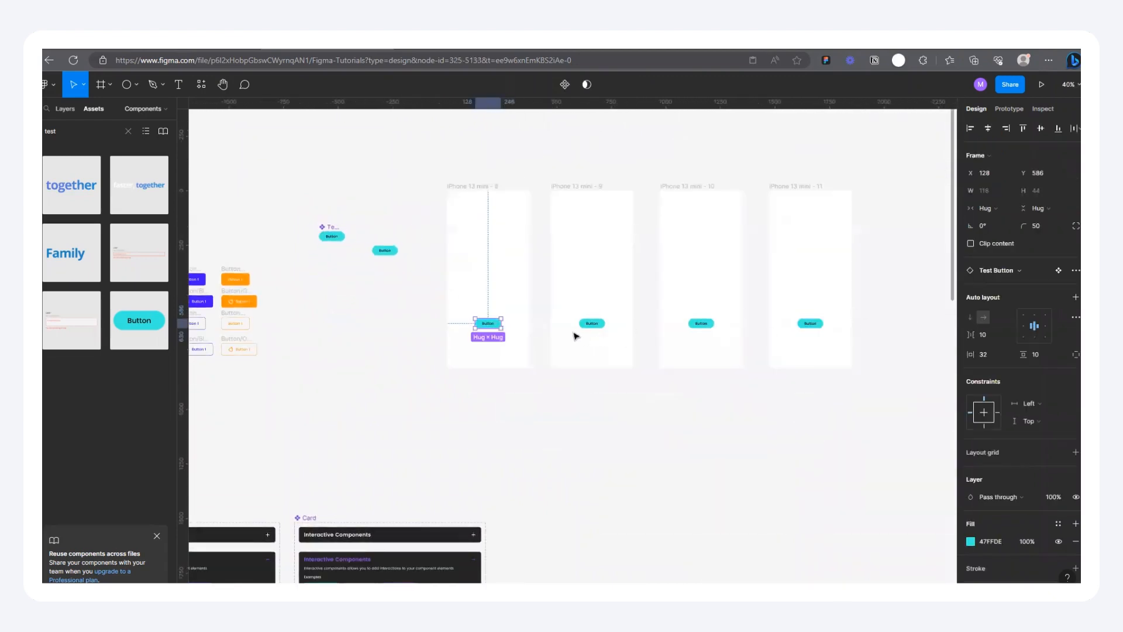
click(591, 323)
click(810, 323)
click(701, 323)
click(592, 323)
scroll(298, 225, up, 6)
Step: Change the Test Button component's fill to the purple document color 9747FF
click(324, 233)
click(442, 281)
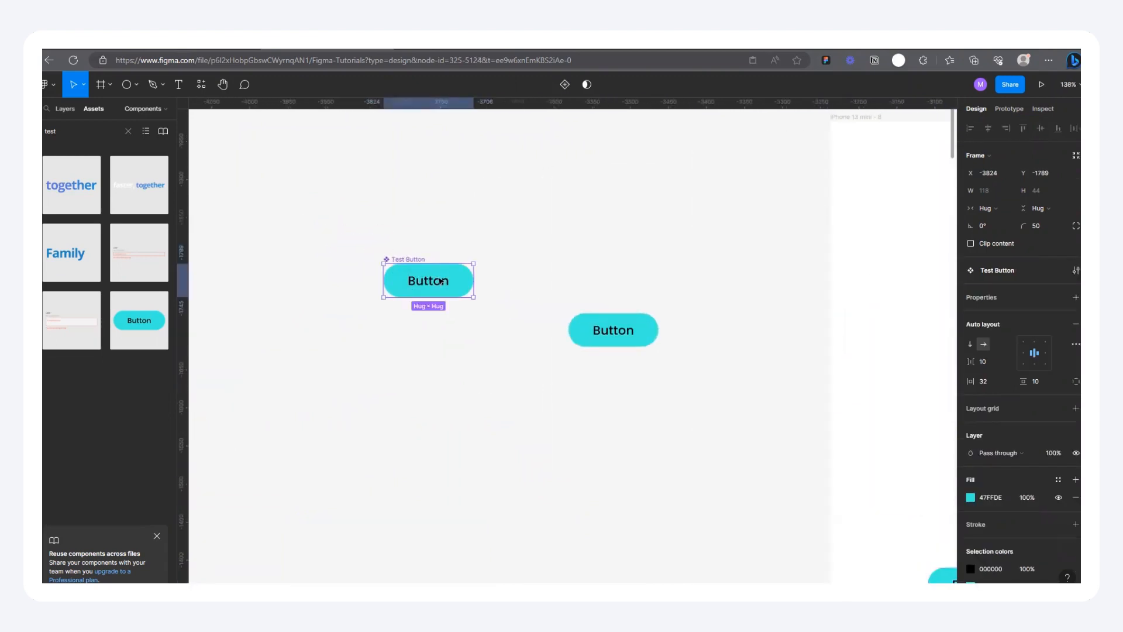
scroll(998, 472, down, 3)
click(972, 416)
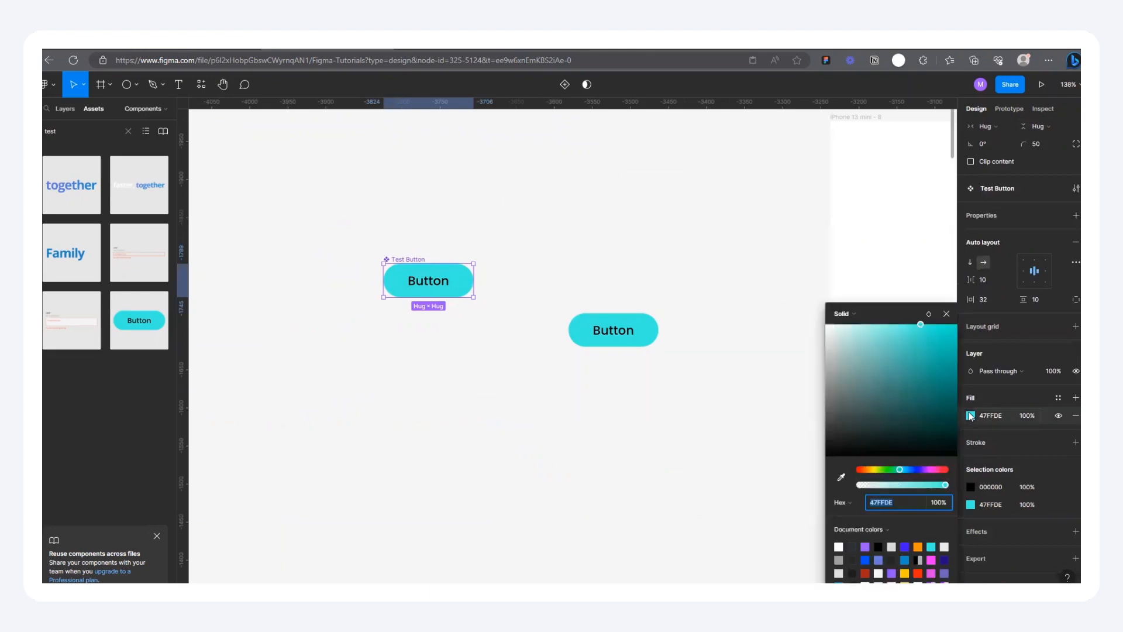
click(865, 546)
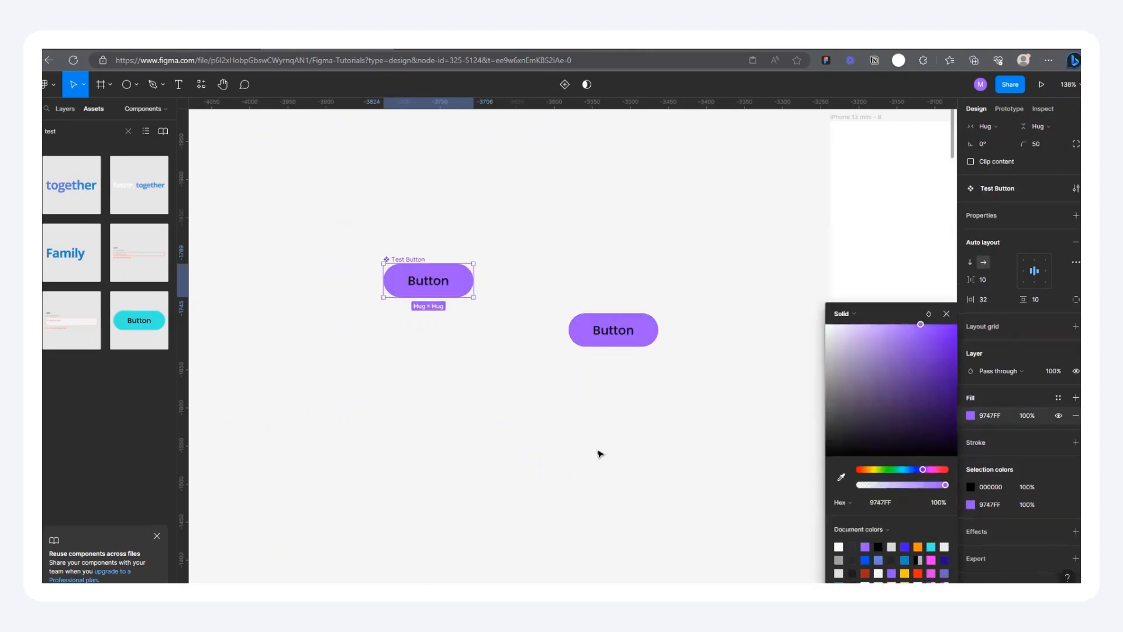
scroll(489, 389, down, 10)
scroll(648, 420, up, 5)
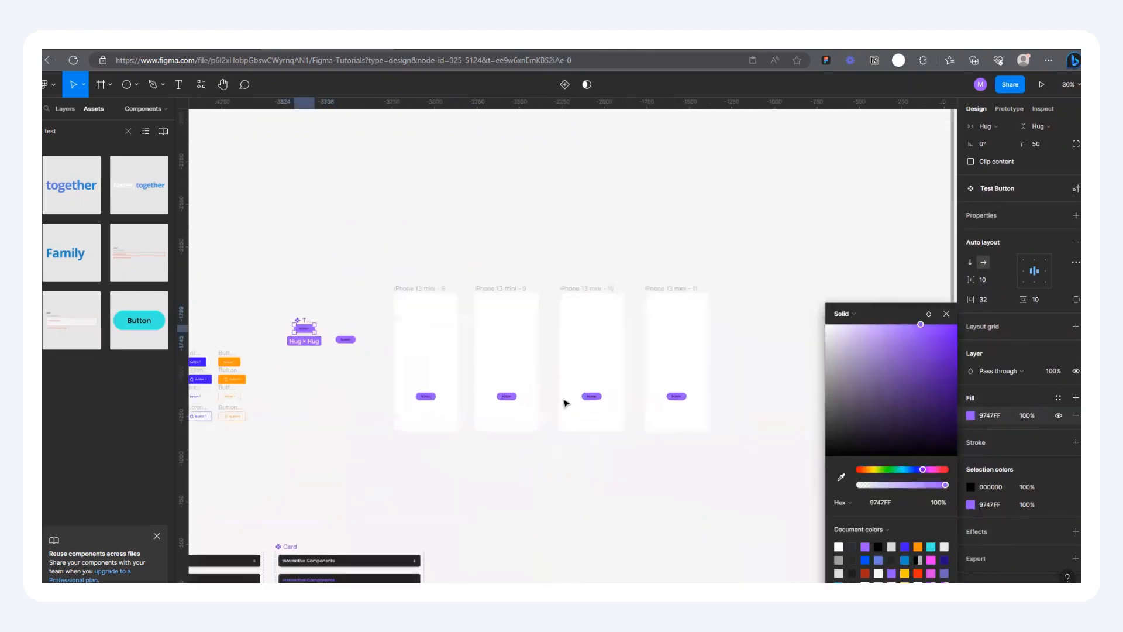
key(shift+2)
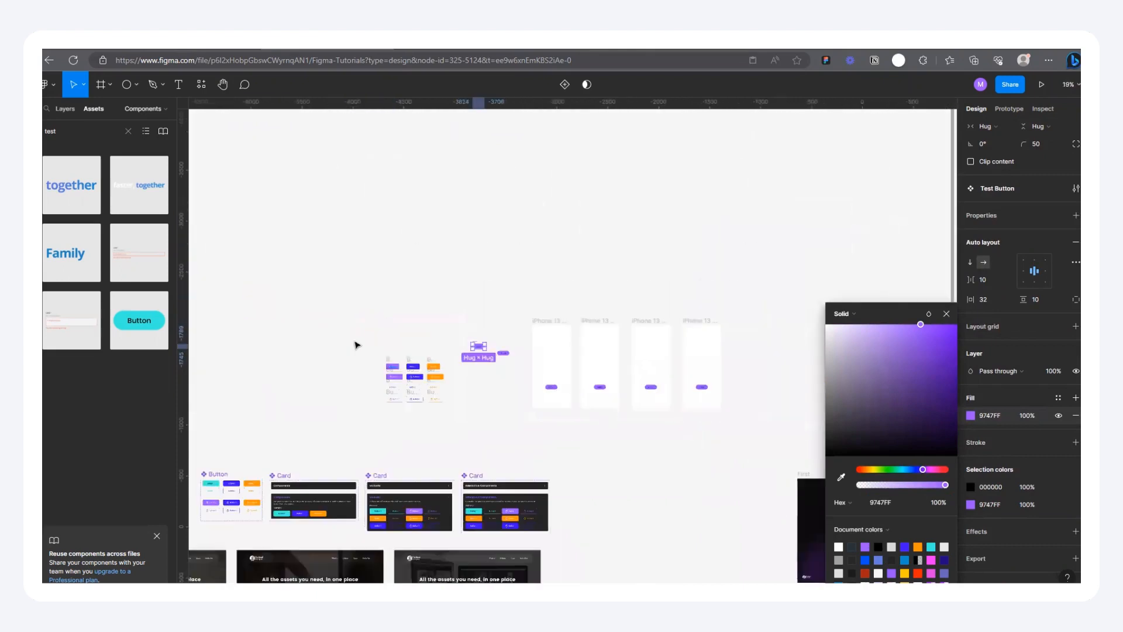
scroll(614, 372, up, 2)
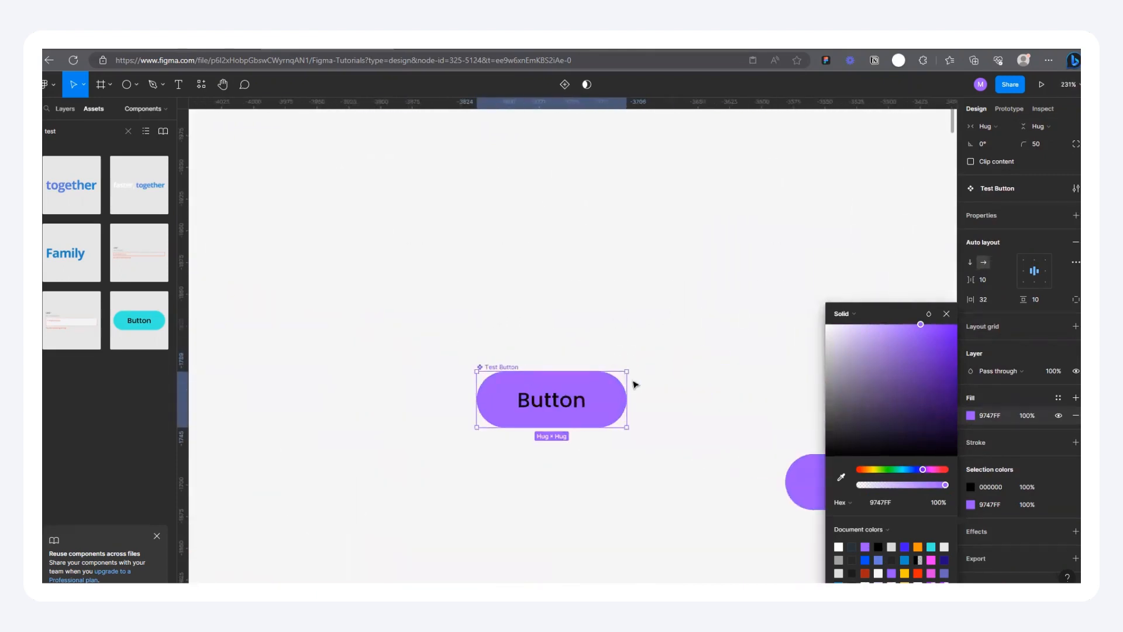
Step: Widen the Test Button component to 218
scroll(448, 368, down, 2)
scroll(650, 403, up, 5)
drag(511, 361, 722, 363)
scroll(421, 351, down, 5)
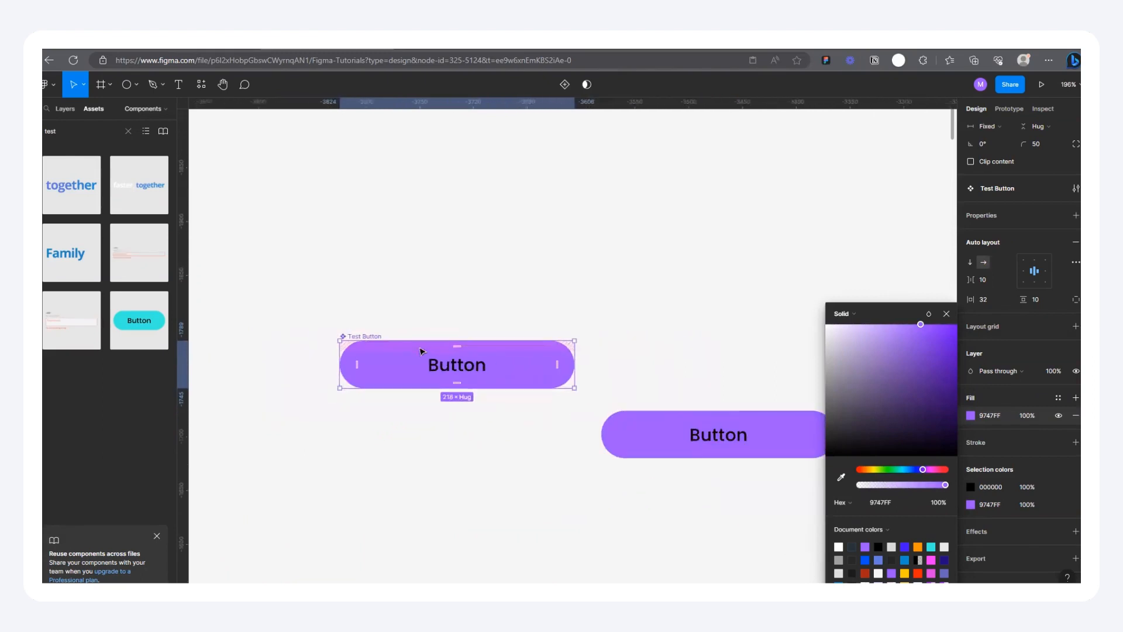
scroll(421, 351, down, 5)
scroll(654, 436, up, 4)
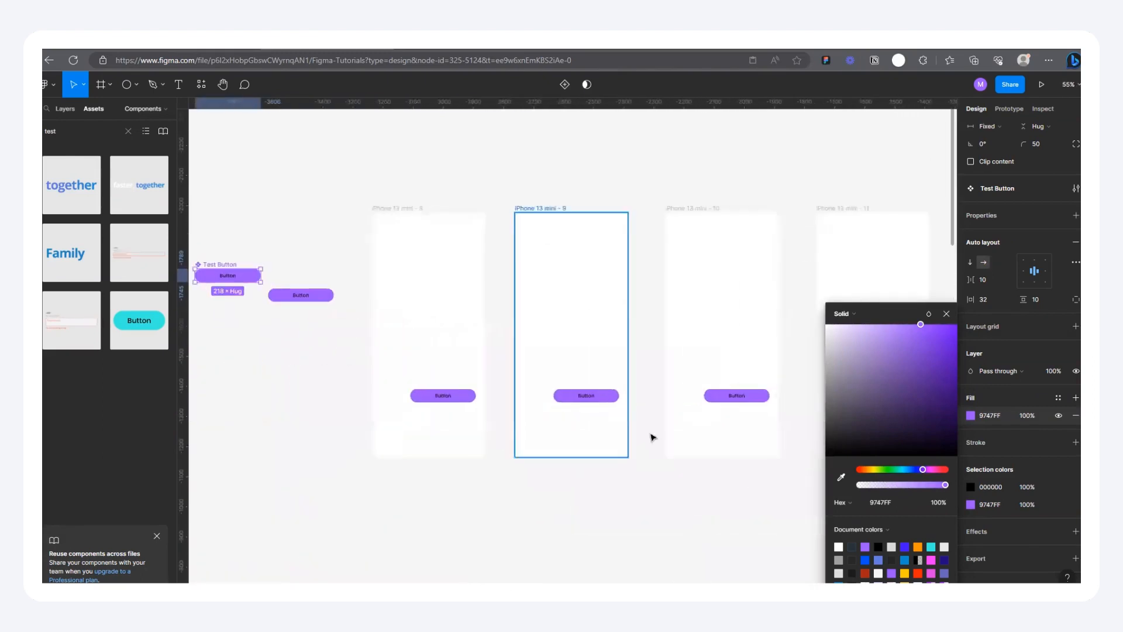
scroll(322, 379, up, 2)
Step: Center the Test Button instance horizontally inside each of the four iPhone 13 mini frames
click(421, 387)
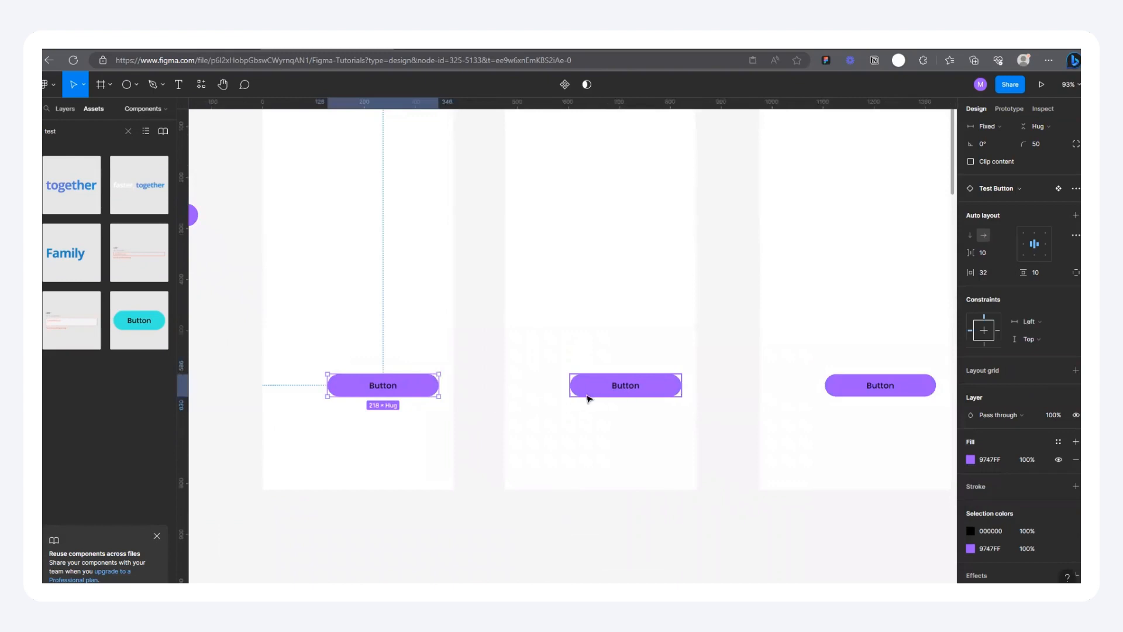
scroll(593, 394, down, 2)
scroll(995, 153, up, 3)
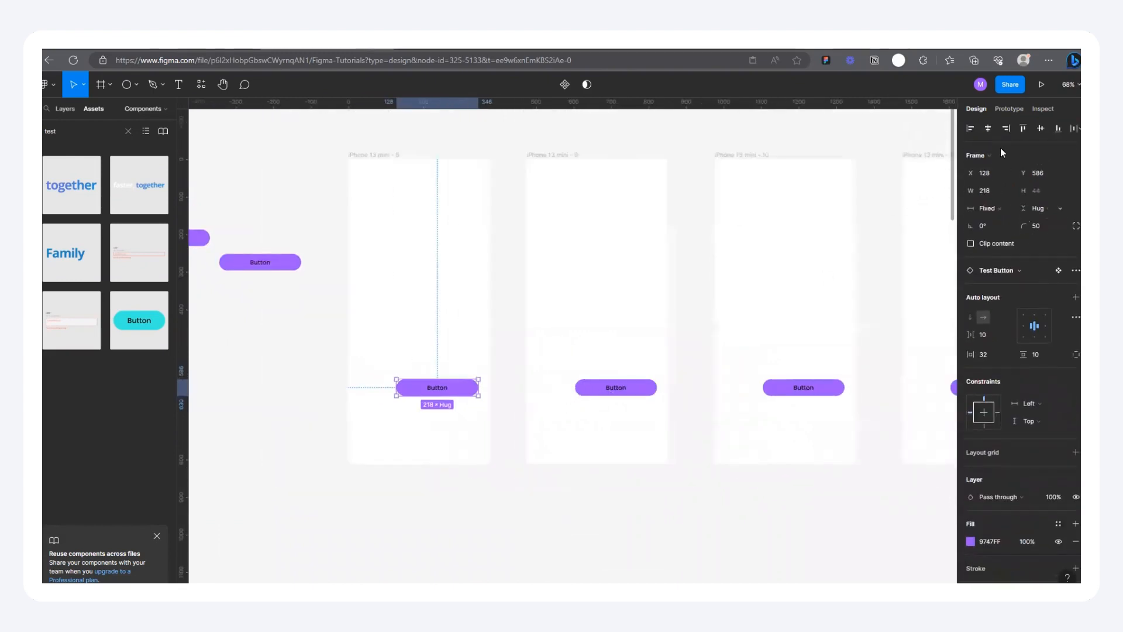
click(644, 389)
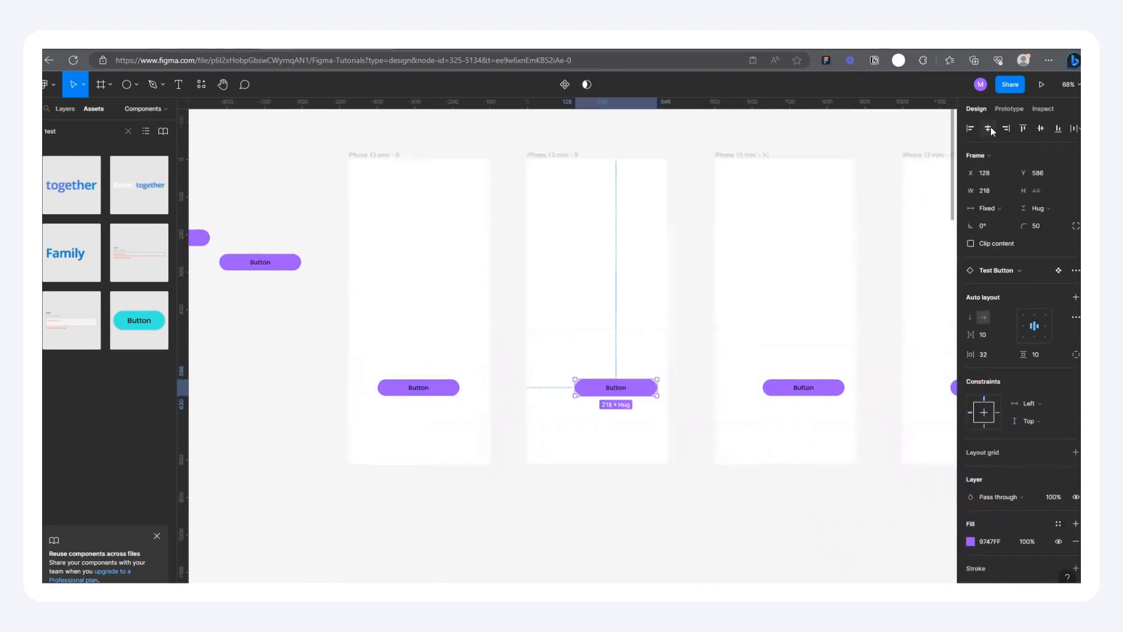
click(810, 390)
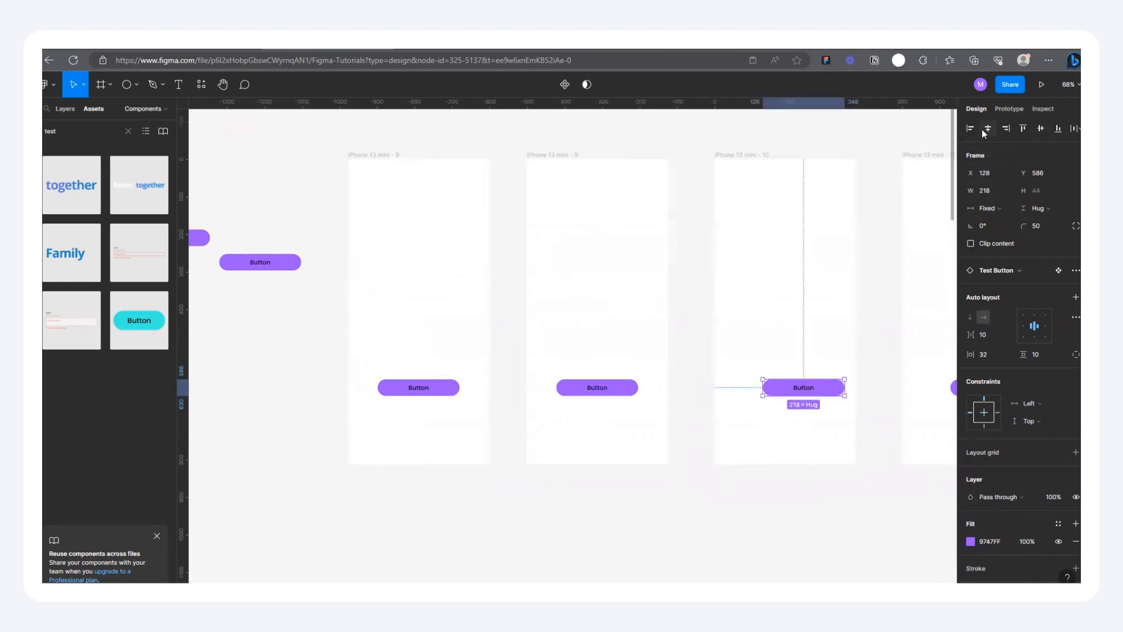
scroll(672, 454, down, 5)
click(840, 416)
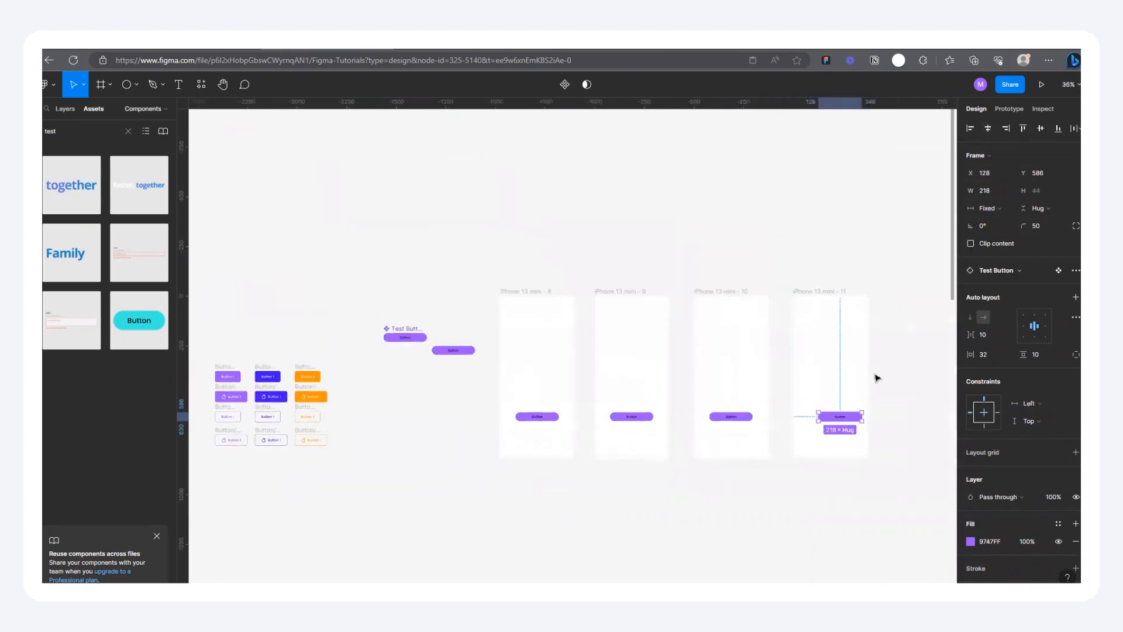
click(988, 128)
Step: Set the text color inside the Test Button component to white, FFFFFF
scroll(404, 336, up, 10)
click(572, 355)
click(553, 367)
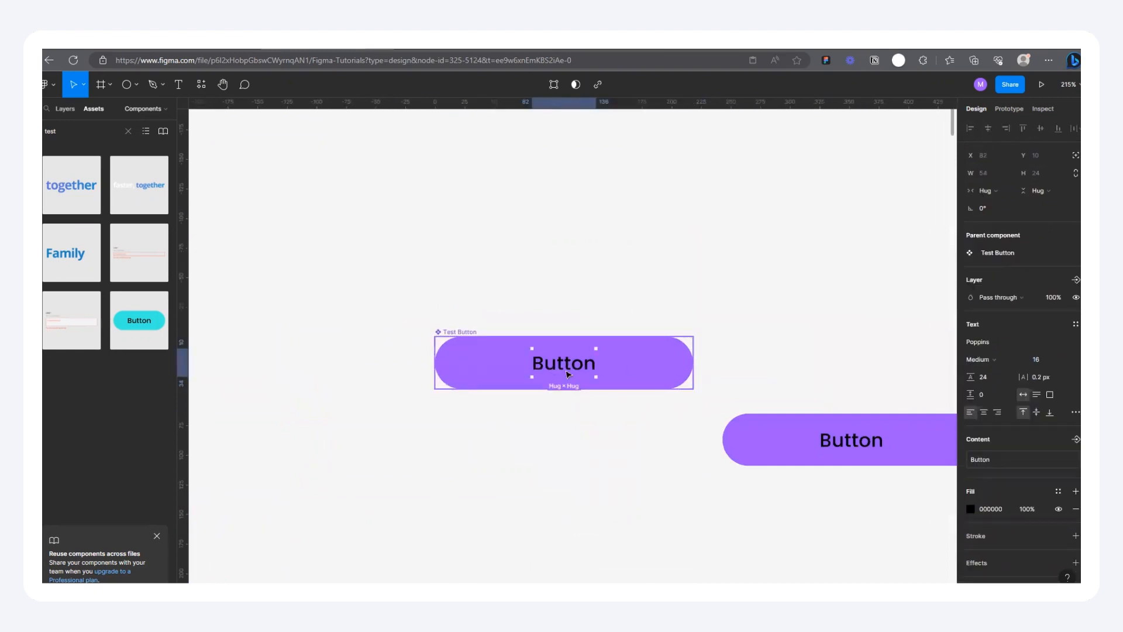
scroll(562, 360, up, 5)
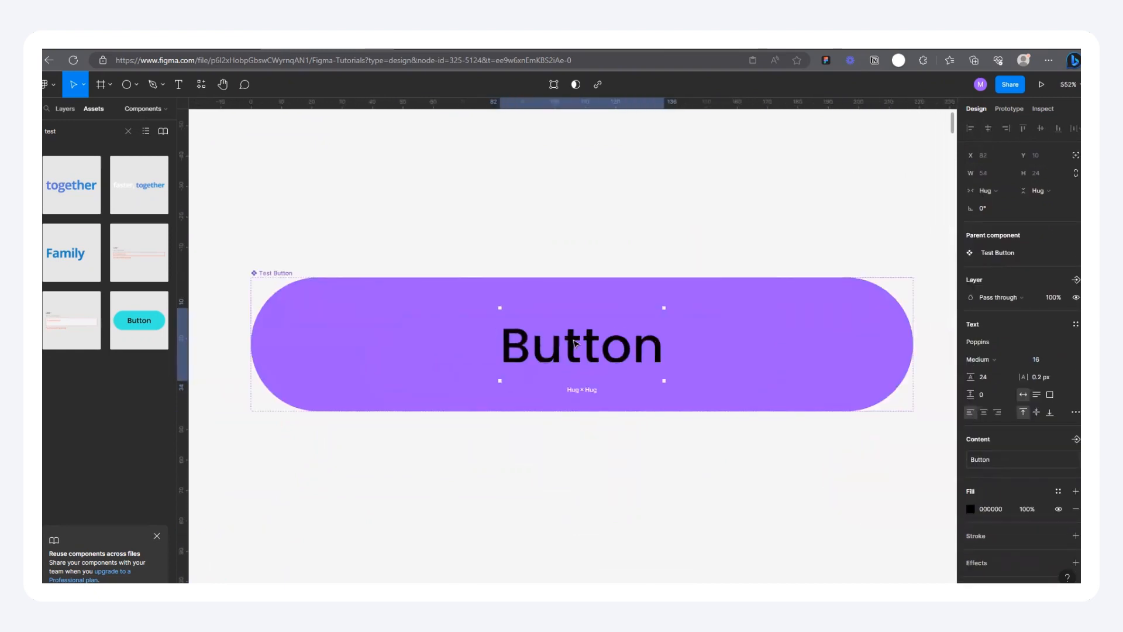
click(971, 509)
drag(888, 439, 764, 255)
scroll(484, 321, down, 1)
scroll(361, 340, down, 4)
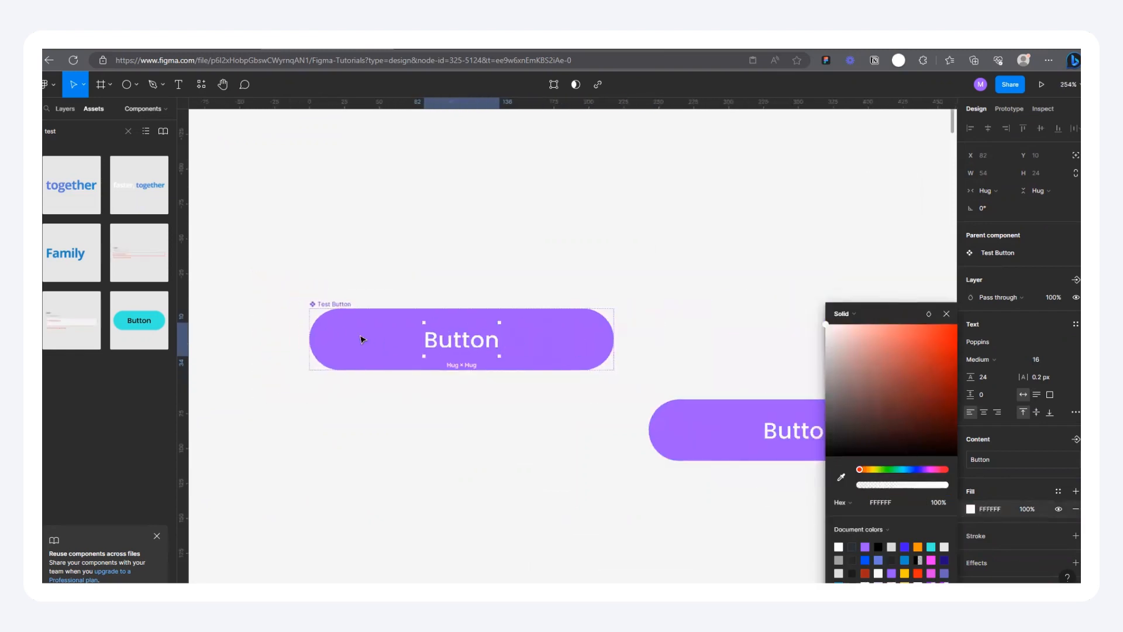
Step: Compare the text color of the Test Button component with its instances across the phone frames
click(351, 263)
scroll(386, 333, down, 8)
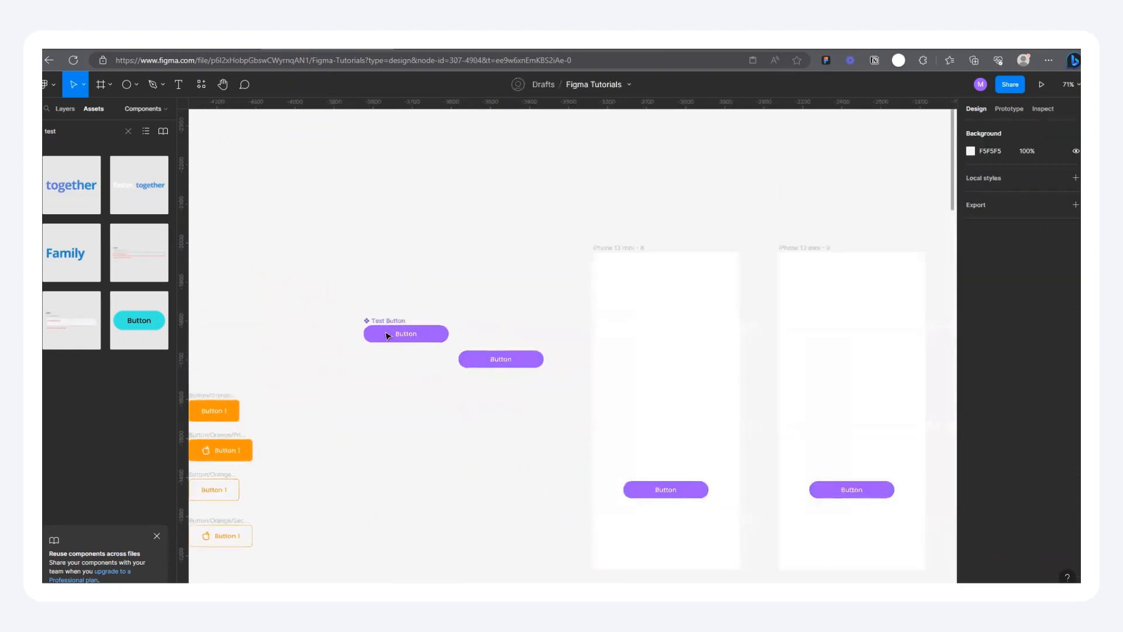
scroll(371, 384, up, 5)
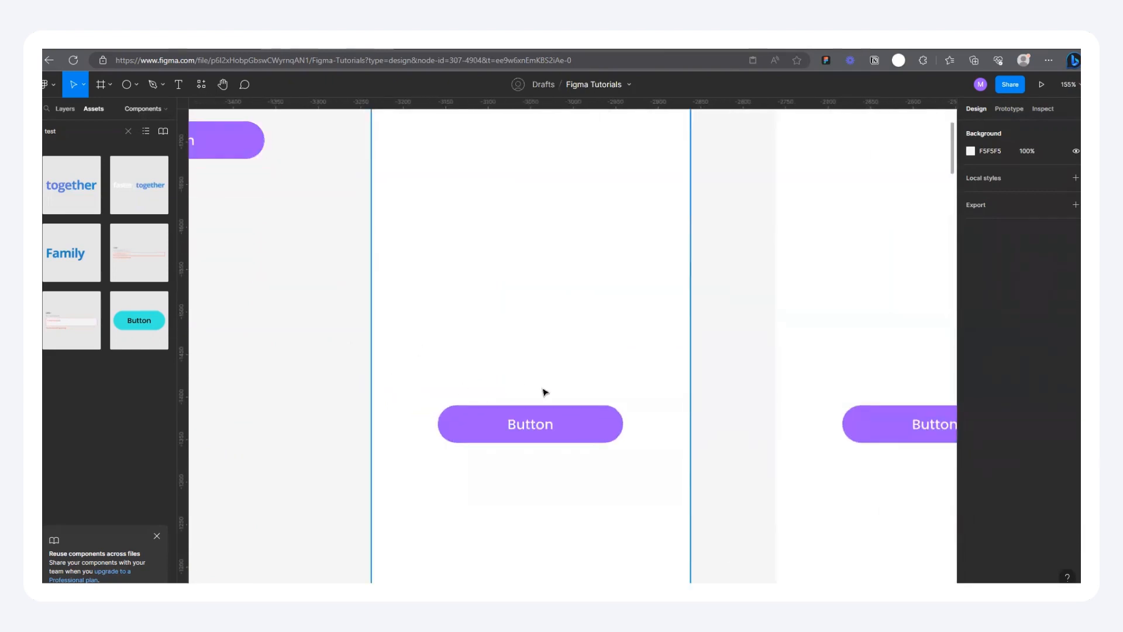
scroll(527, 378, down, 6)
scroll(402, 323, down, 2)
scroll(469, 328, up, 8)
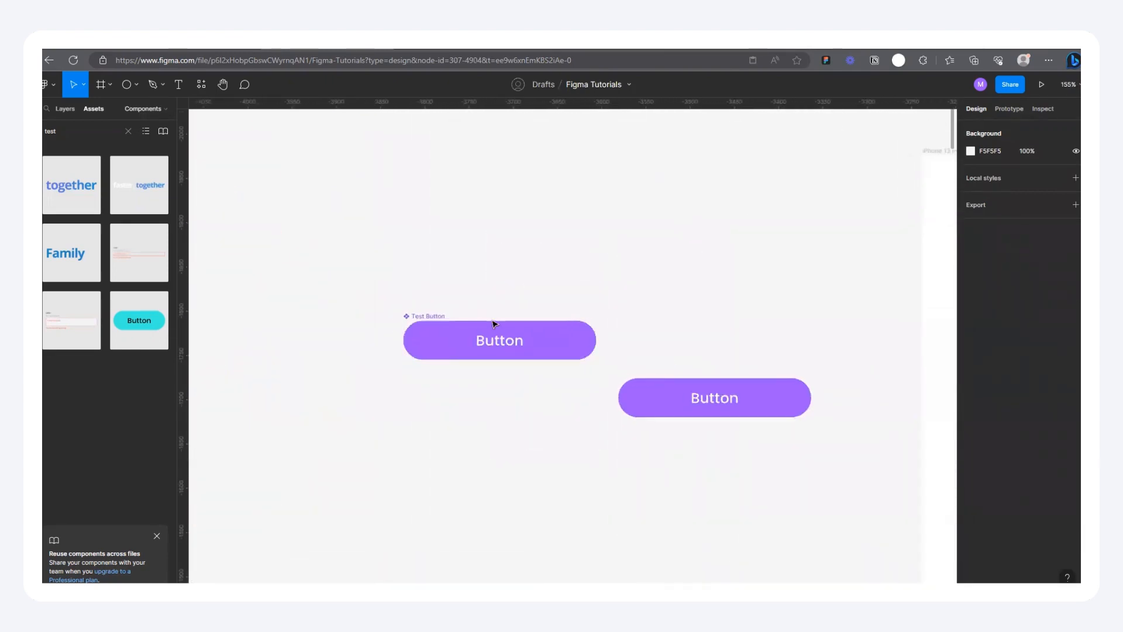
scroll(362, 316, down, 5)
scroll(416, 296, down, 3)
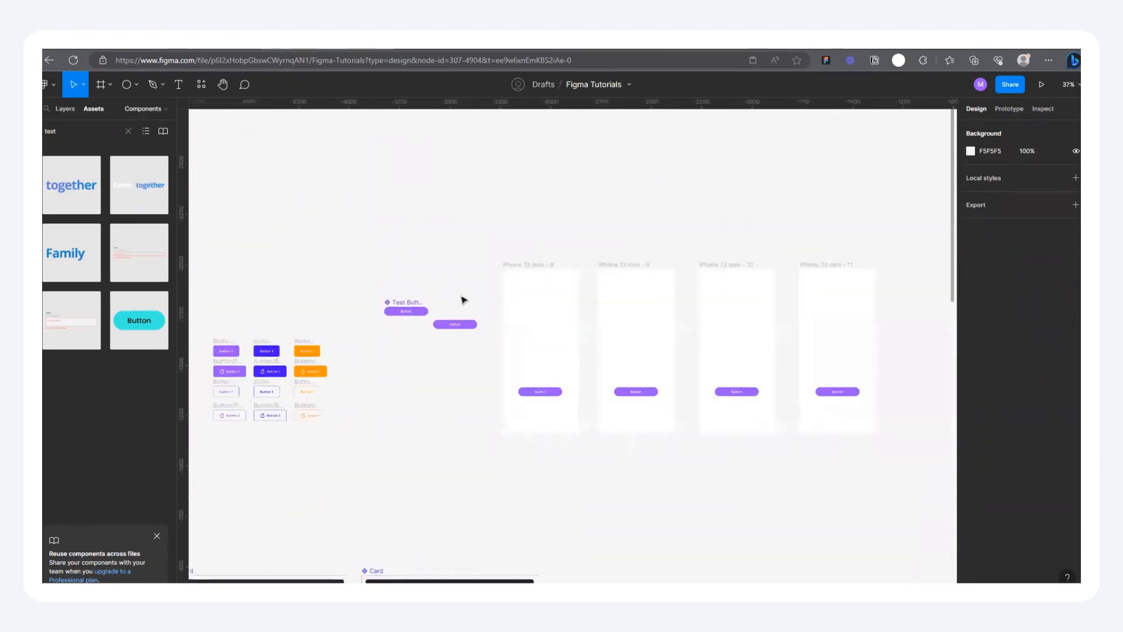
scroll(250, 311, up, 2)
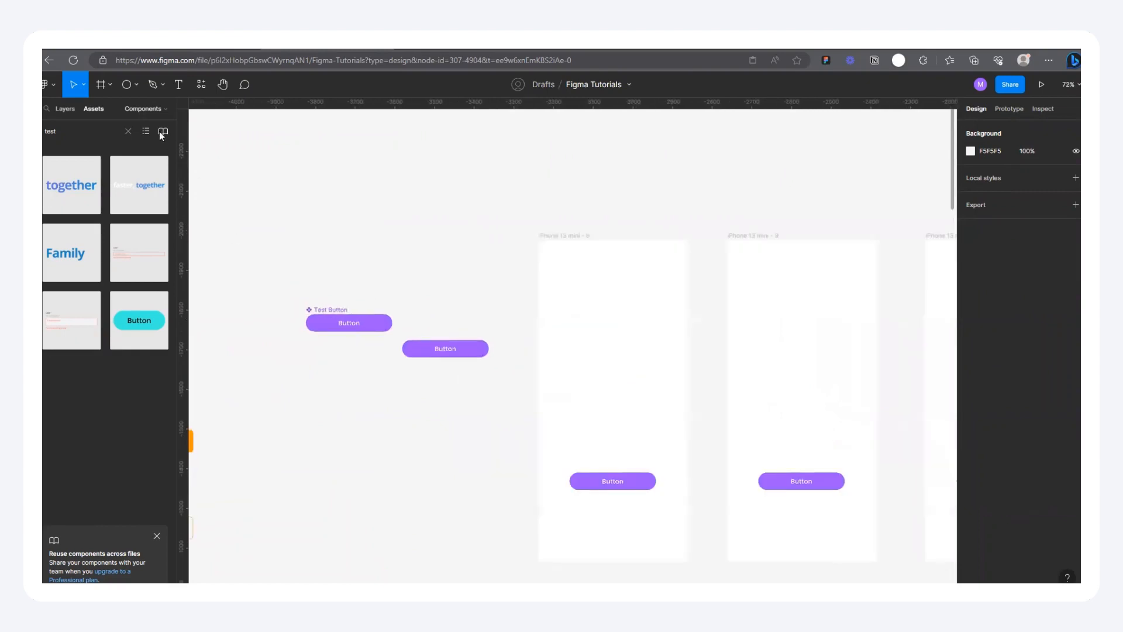
Step: Clear the asset search and delete the loose Test Button instance outside the phone frames
click(128, 131)
scroll(271, 291, up, 3)
scroll(451, 350, down, 2)
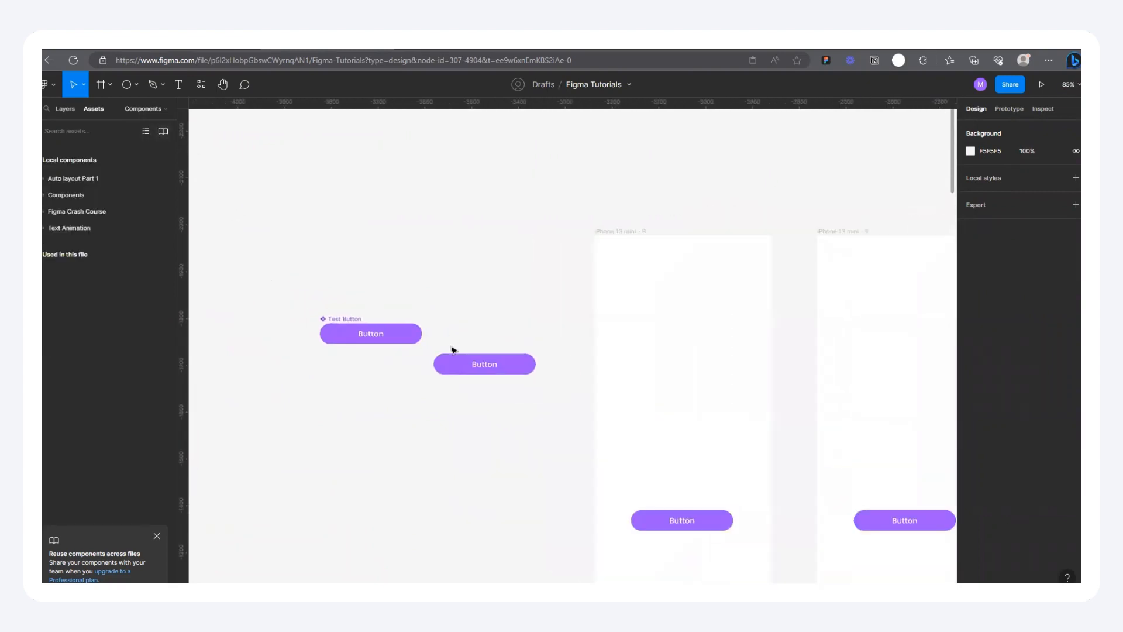
drag(476, 369, 363, 296)
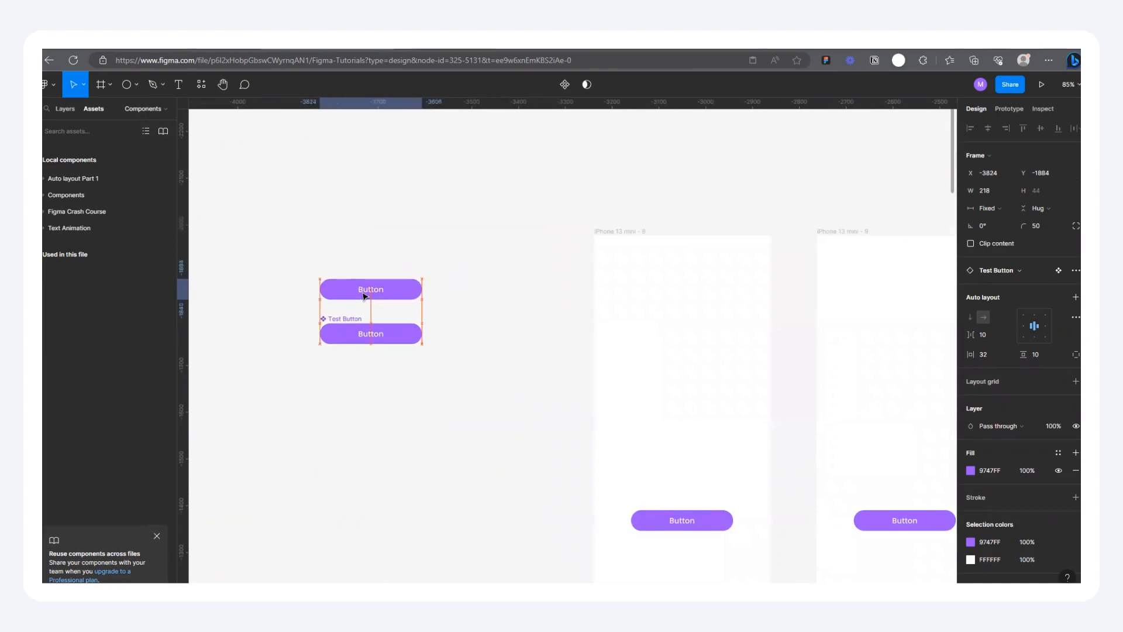
scroll(316, 324, up, 5)
key(Delete)
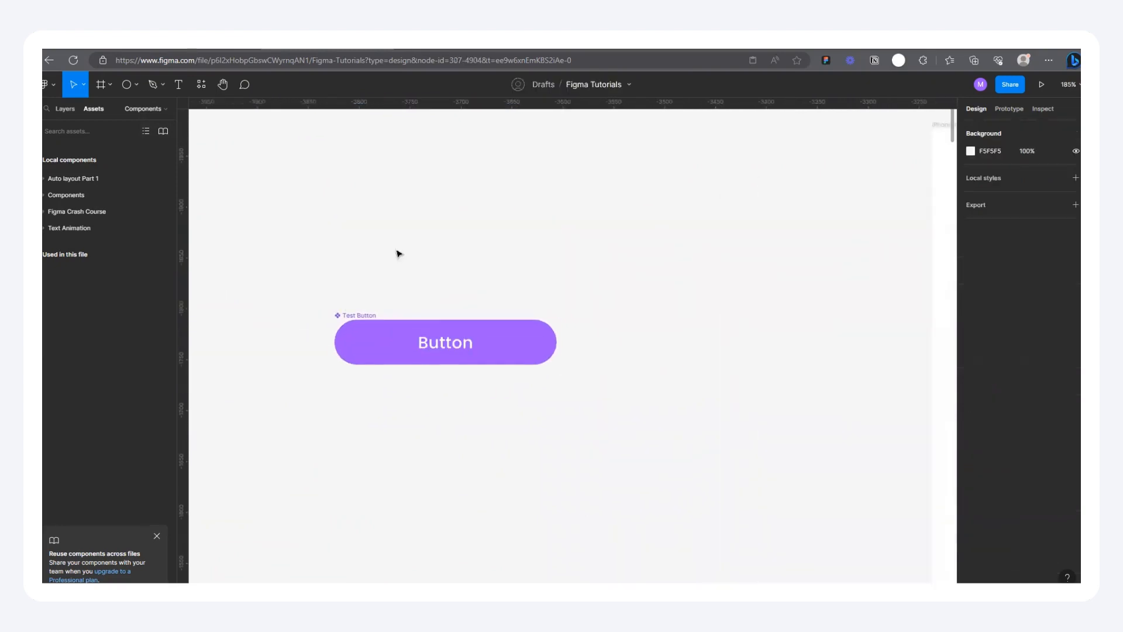
Step: Move the Test Button component up so it sits level with the tops of the iPhone 13 mini frames, and deselect it
scroll(421, 409, down, 5)
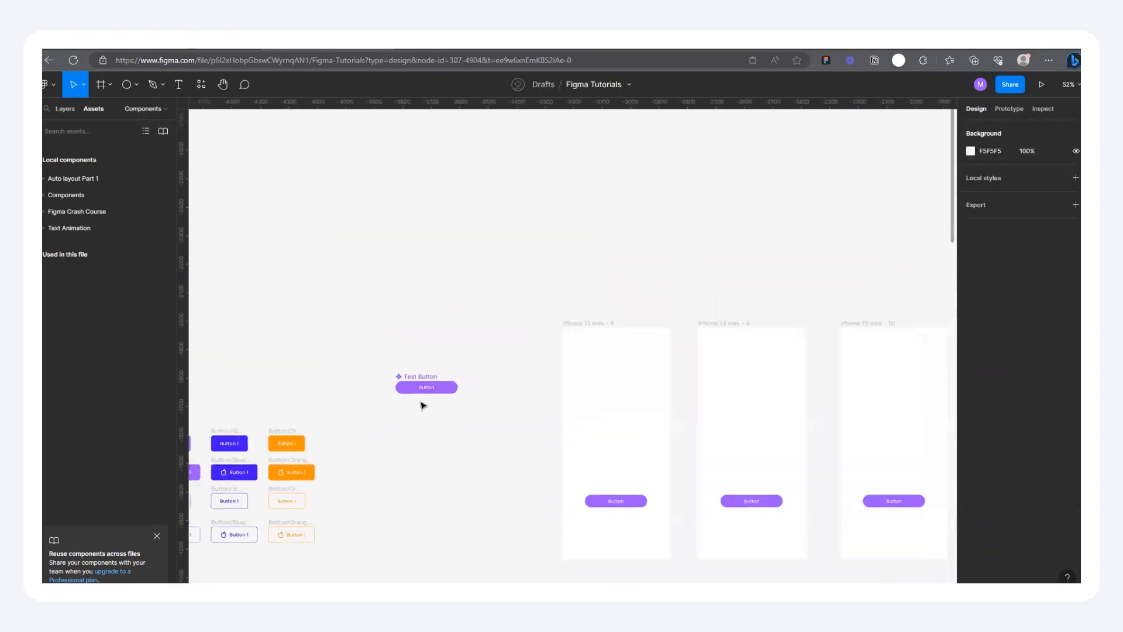
scroll(426, 394, down, 2)
scroll(579, 448, up, 4)
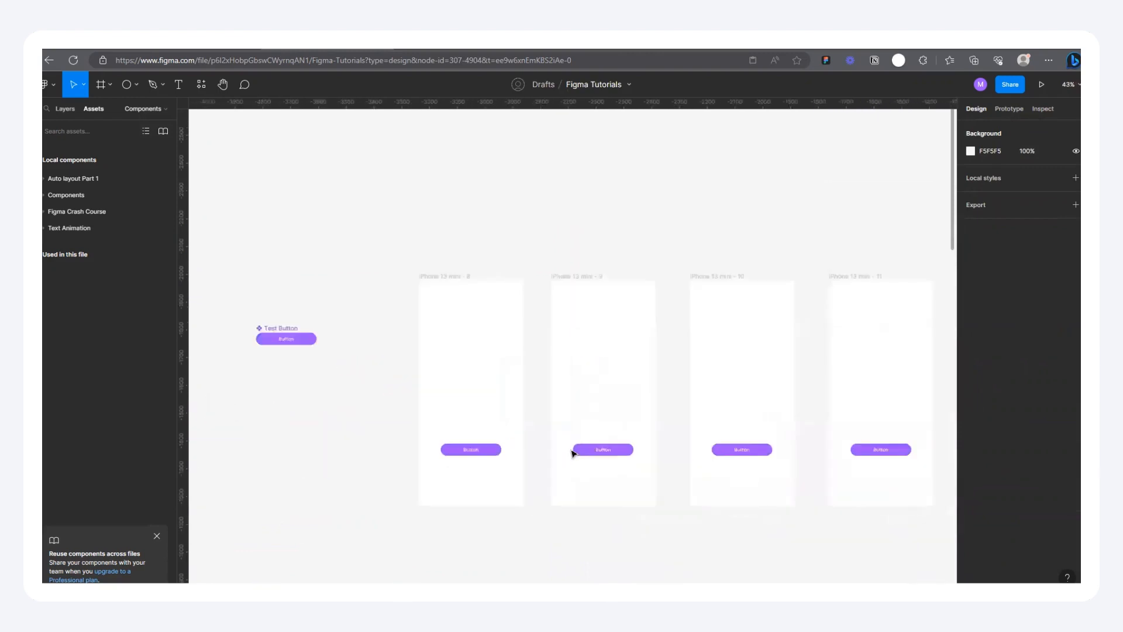
scroll(566, 371, down, 4)
scroll(296, 321, up, 5)
scroll(352, 320, down, 3)
scroll(446, 321, up, 5)
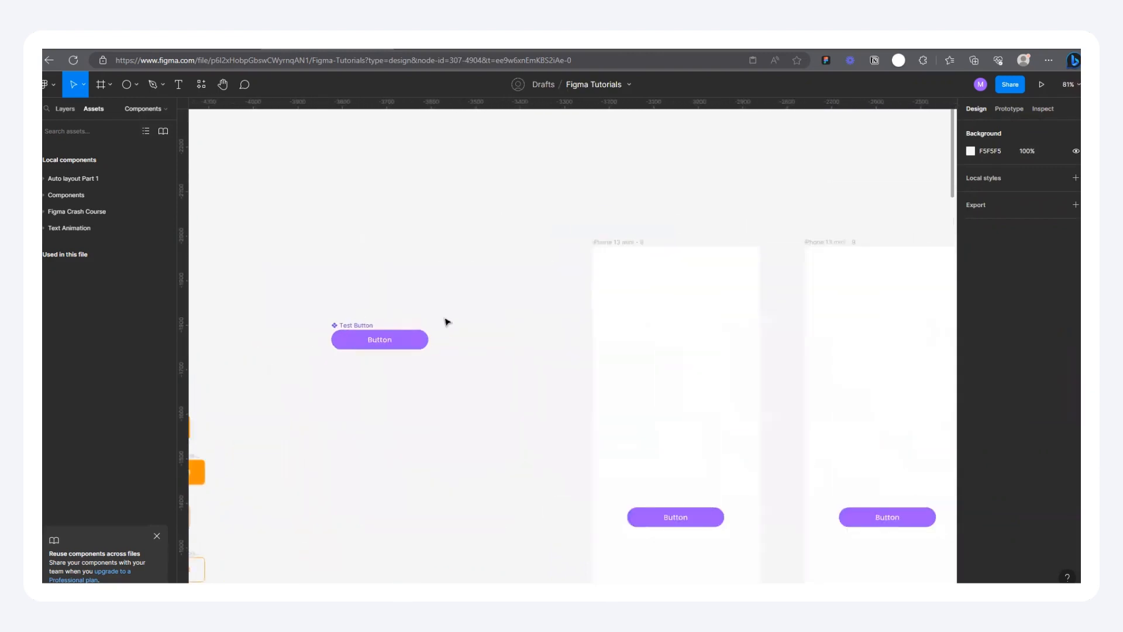
drag(329, 325, 300, 243)
scroll(309, 231, down, 5)
key(Escape)
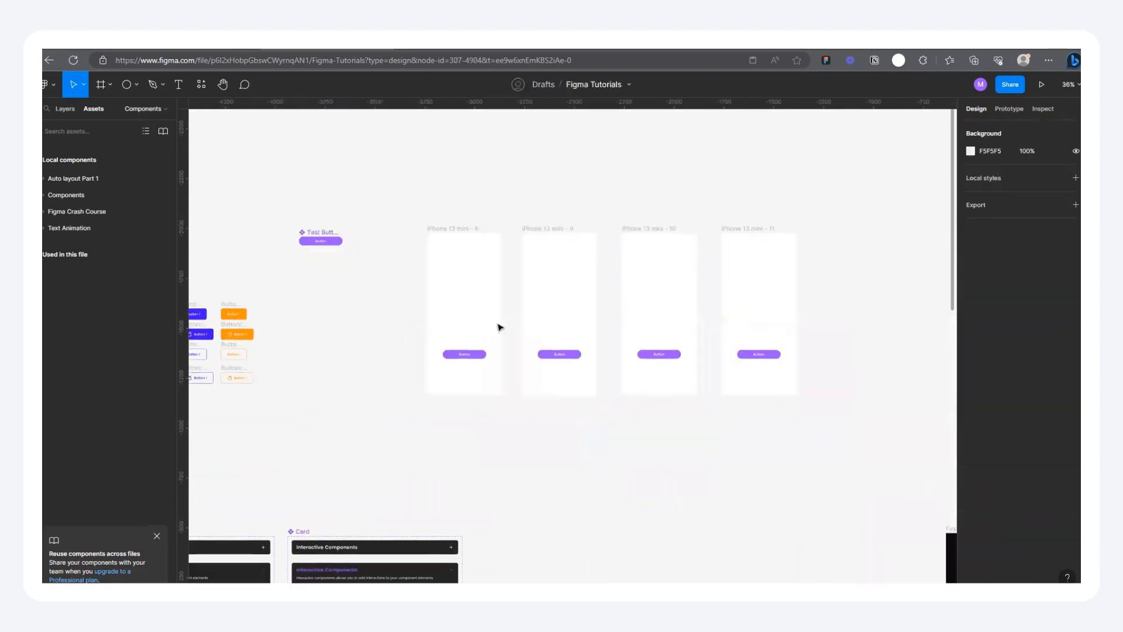
Step: Select all four iPhone 13 mini frames together to review them alongside the Test Button component, and clear the selection
drag(385, 186, 811, 433)
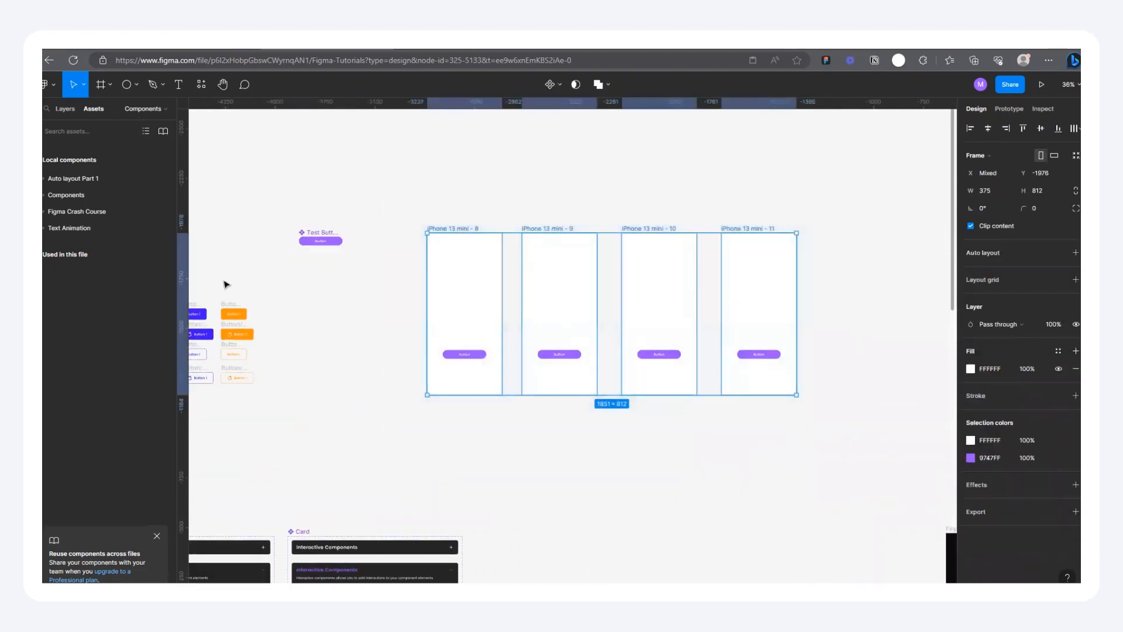
scroll(275, 231, up, 5)
click(365, 192)
scroll(304, 221, down, 3)
scroll(374, 226, up, 4)
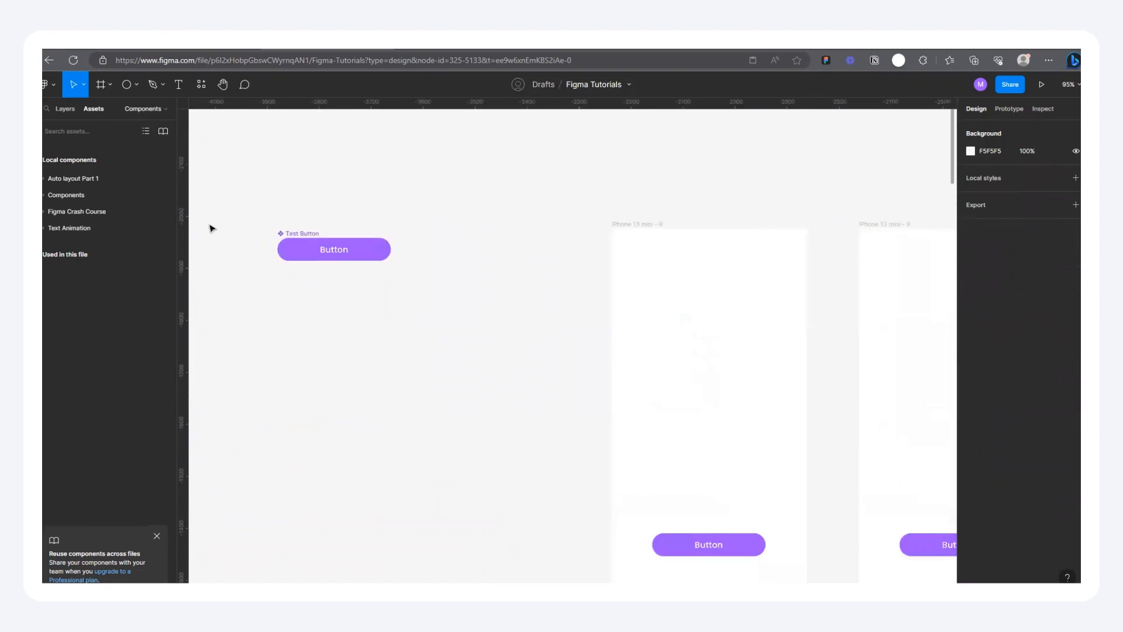
scroll(212, 228, up, 3)
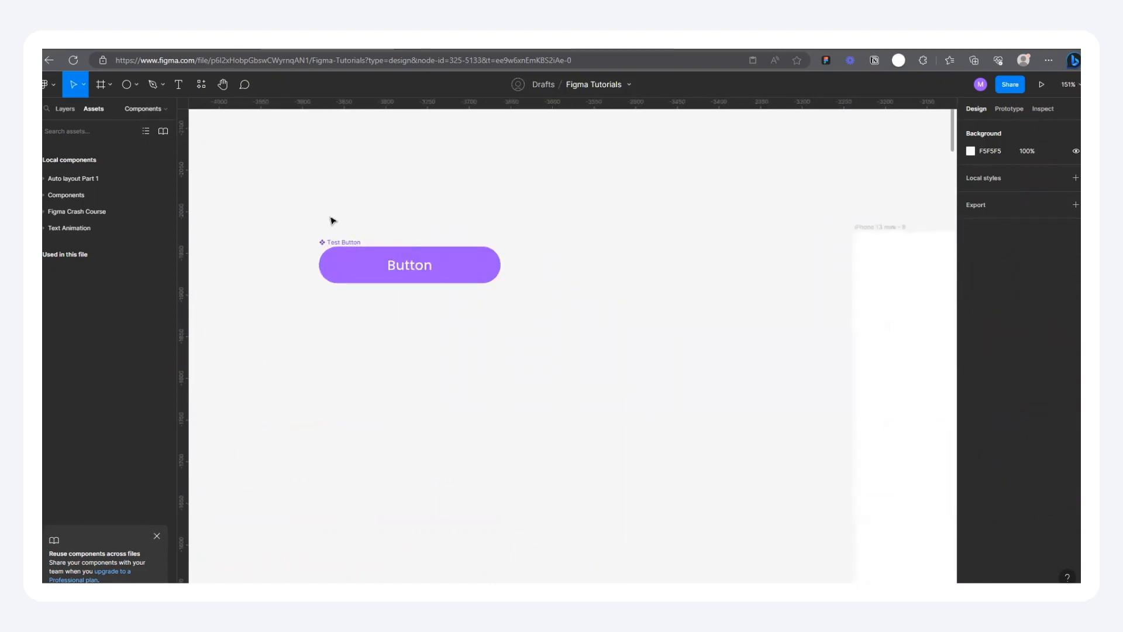
Step: Move the Test Button component slightly further up and outward from the phone frames, to about X -3945, Y -2071
scroll(279, 248, down, 2)
click(335, 246)
drag(335, 246, 323, 203)
scroll(515, 319, down, 10)
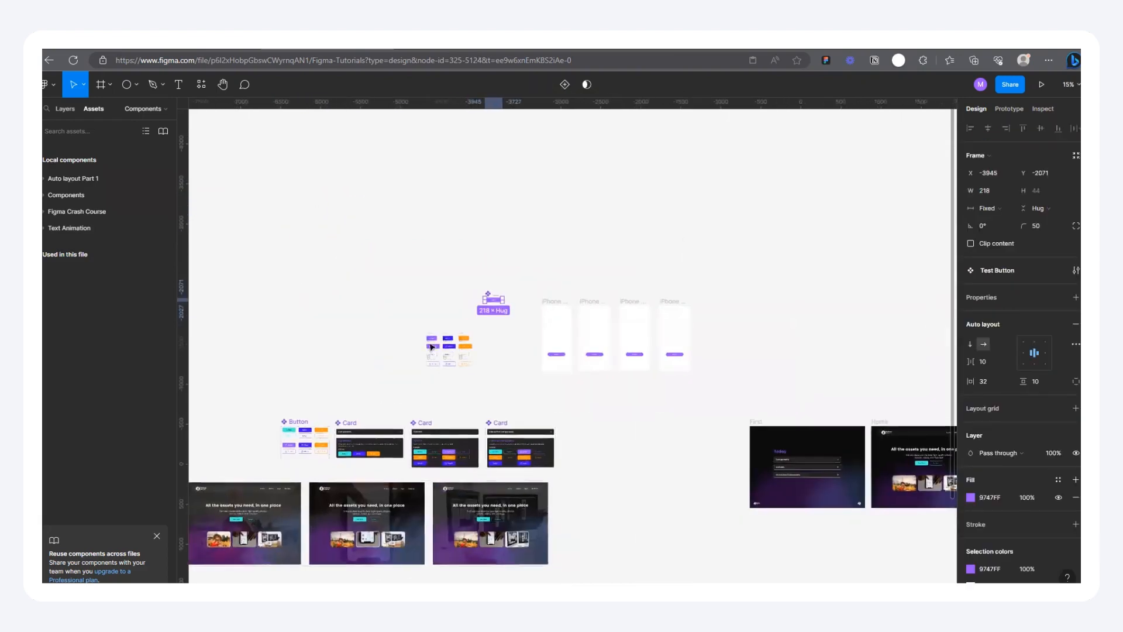
Step: Switch to the prototype preview and expand the Variants section of the Today page to view its button examples
scroll(463, 479, down, 2)
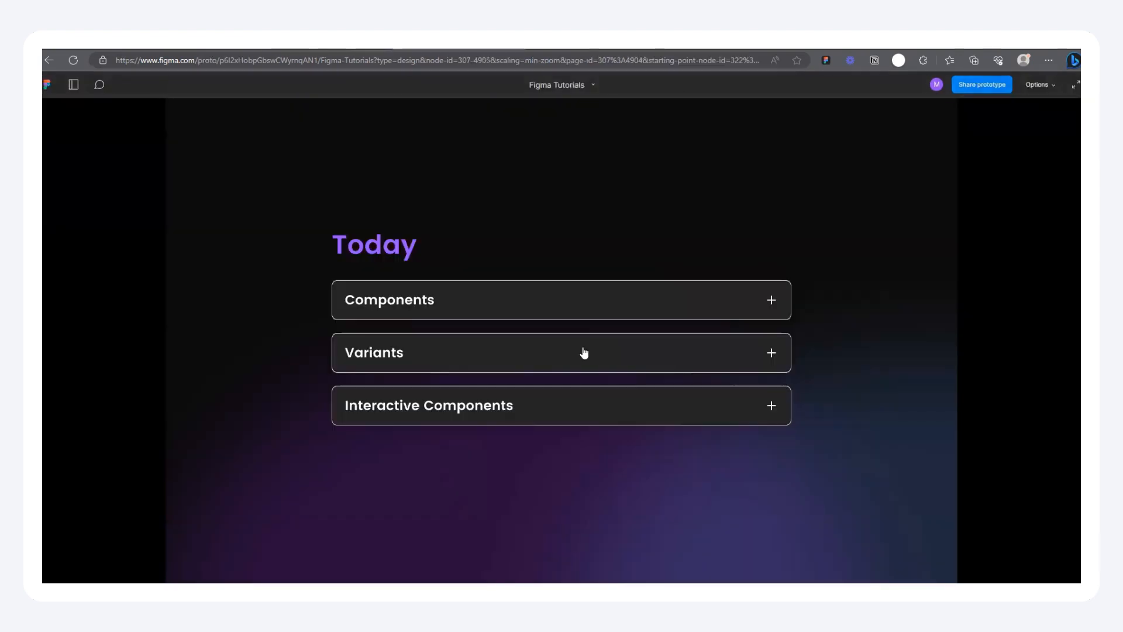
click(584, 353)
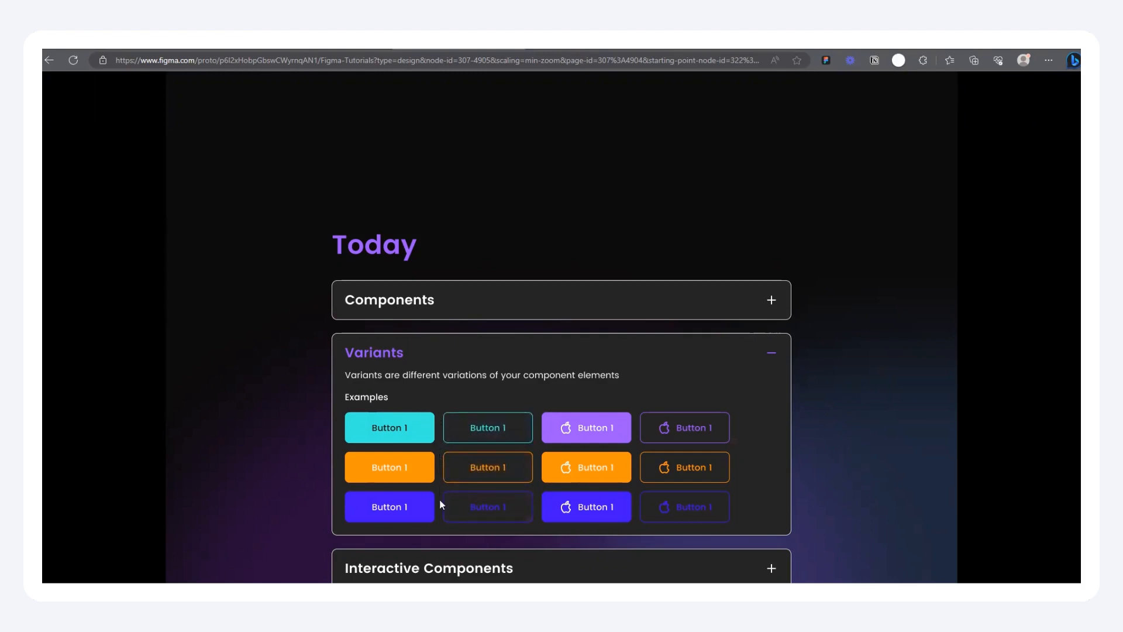
Step: Return to the design file and move the Test Button component away from the phone frames to about X -4074, Y -2145
click(314, 47)
scroll(435, 407, down, 3)
scroll(411, 410, down, 5)
scroll(296, 357, up, 5)
scroll(455, 451, up, 3)
scroll(487, 403, up, 4)
drag(510, 254, 404, 200)
scroll(396, 176, up, 4)
scroll(323, 309, down, 2)
scroll(615, 258, up, 3)
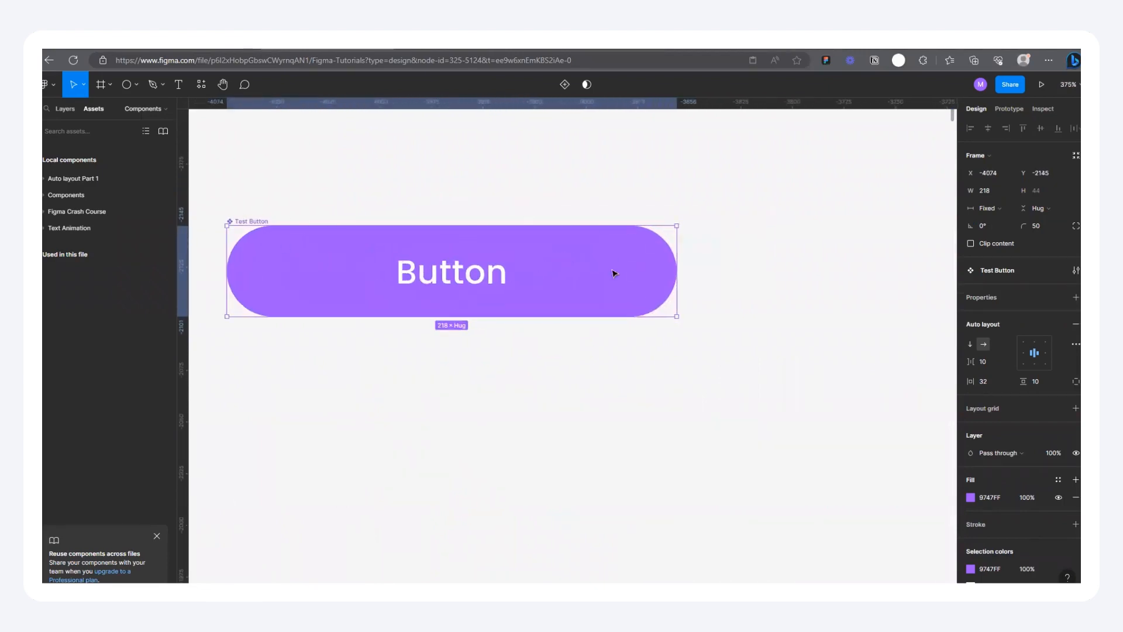
Step: Move the Test Button component slightly further outward to about X -4085, keeping its vertical position
scroll(451, 283, down, 2)
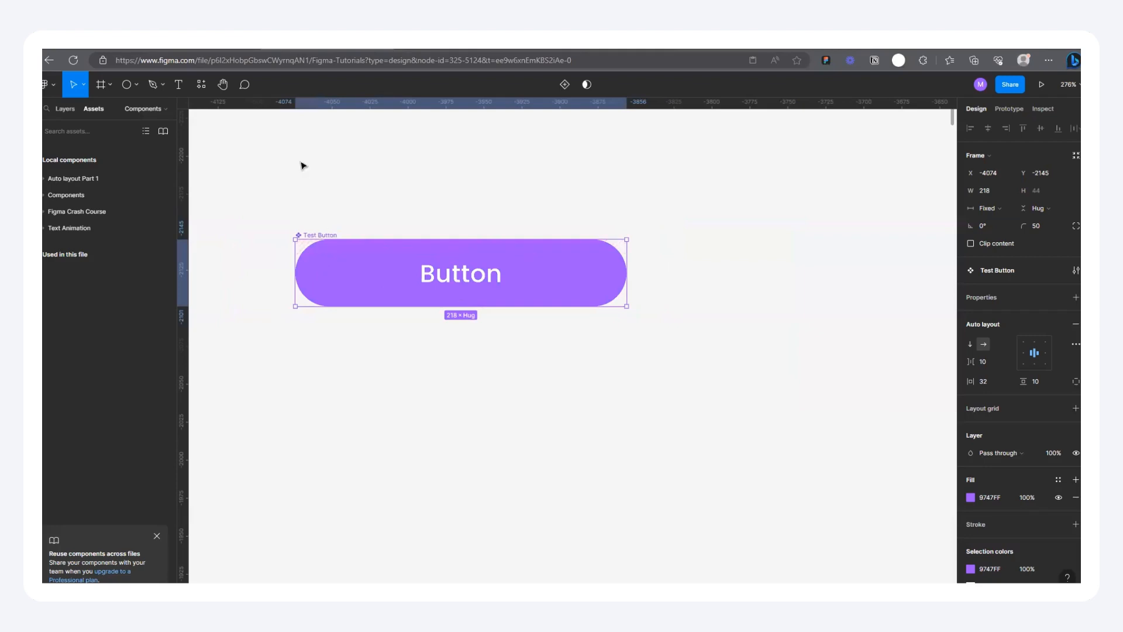
scroll(298, 185, up, 3)
scroll(290, 213, down, 3)
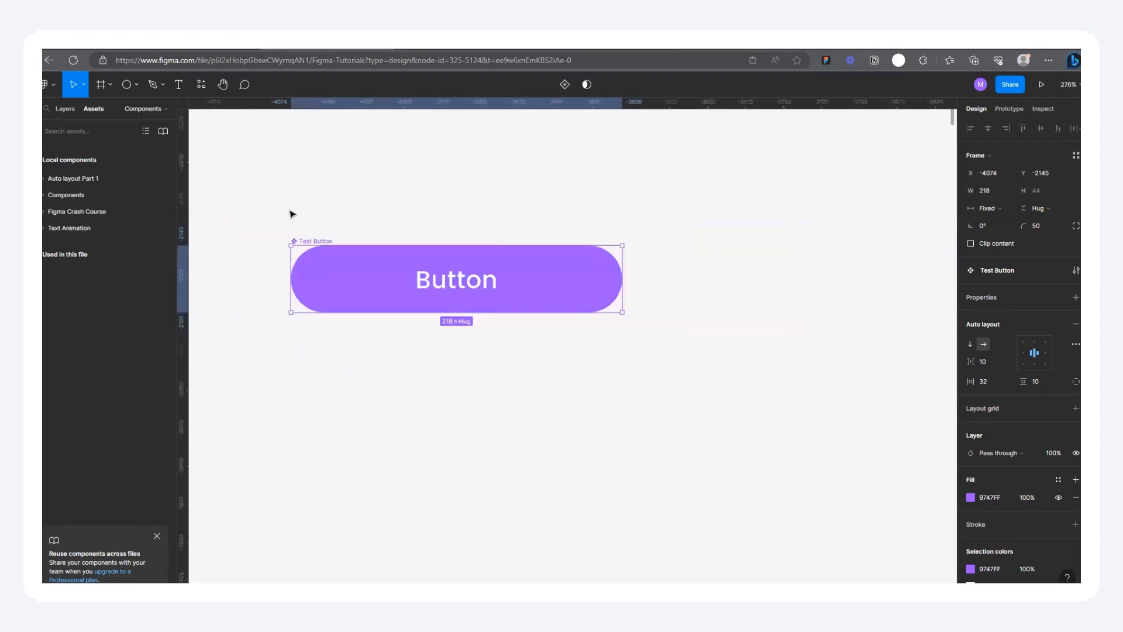
scroll(405, 224, up, 1)
drag(276, 243, 293, 244)
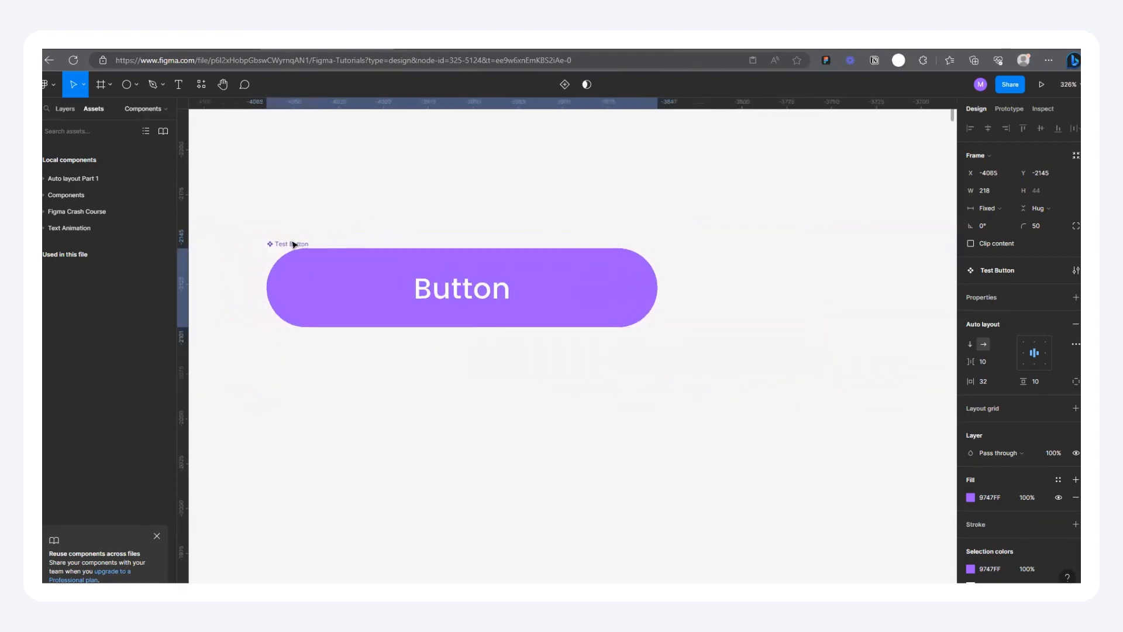
Step: Add a second variant to the Test Button component, naming it Secondary and the original variant Primary
click(542, 94)
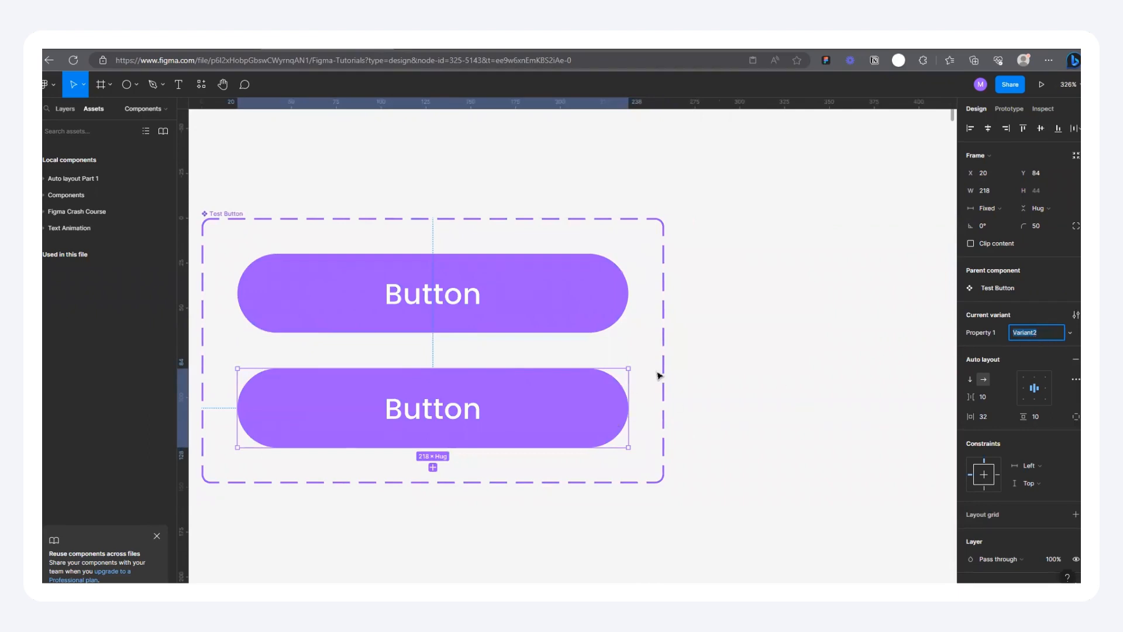
scroll(569, 399, down, 3)
scroll(574, 390, up, 3)
scroll(582, 386, down, 3)
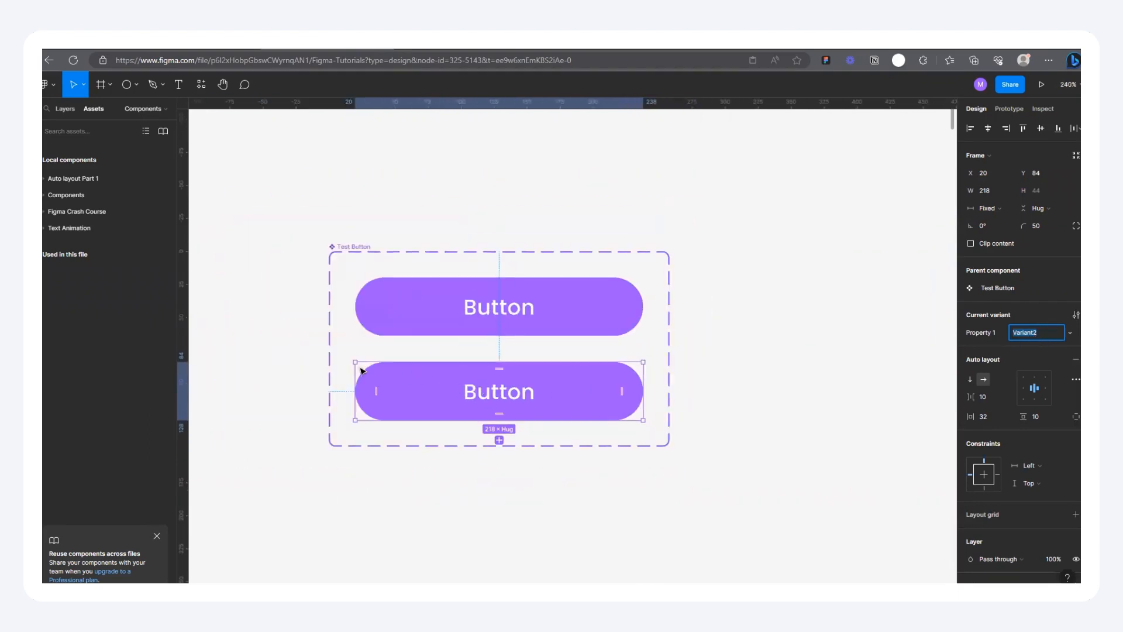
scroll(517, 406, up, 3)
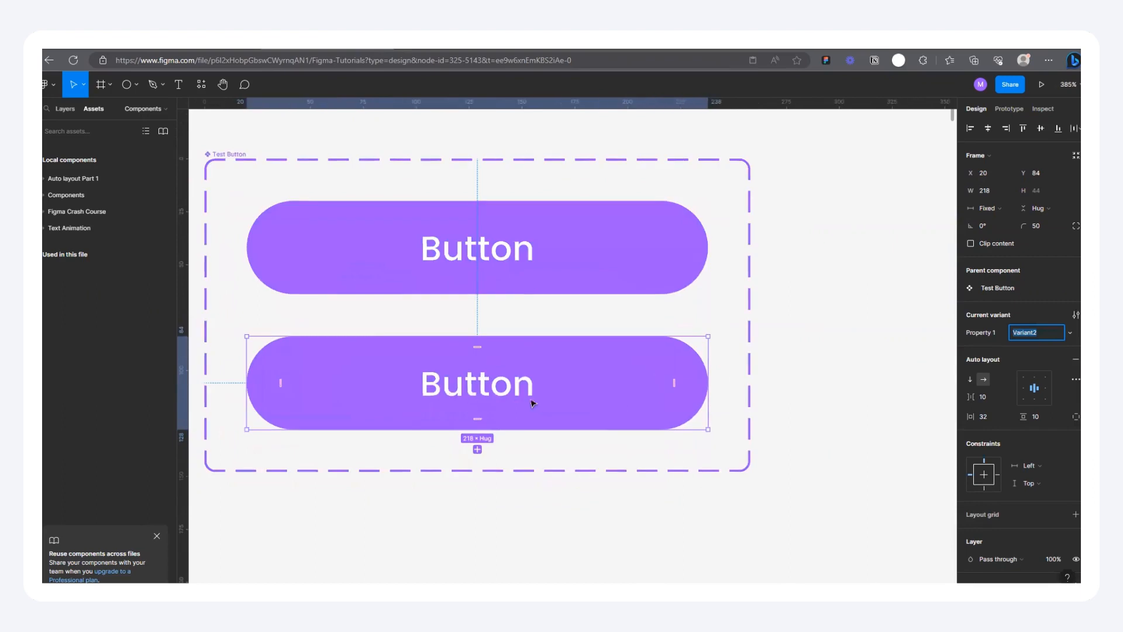
scroll(528, 354, down, 3)
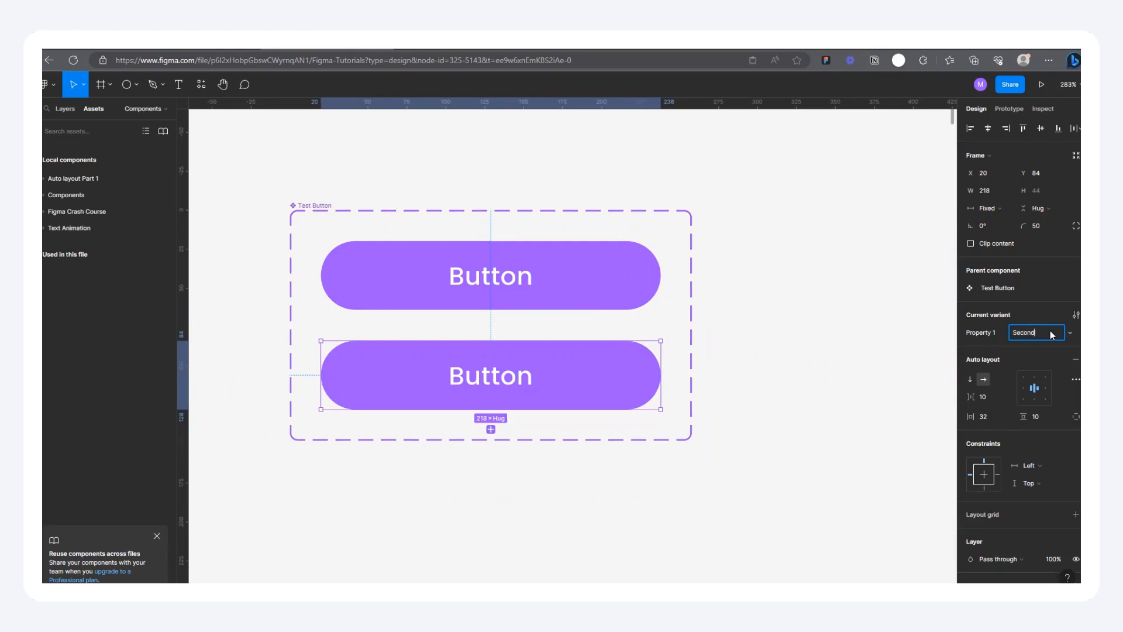
click(323, 296)
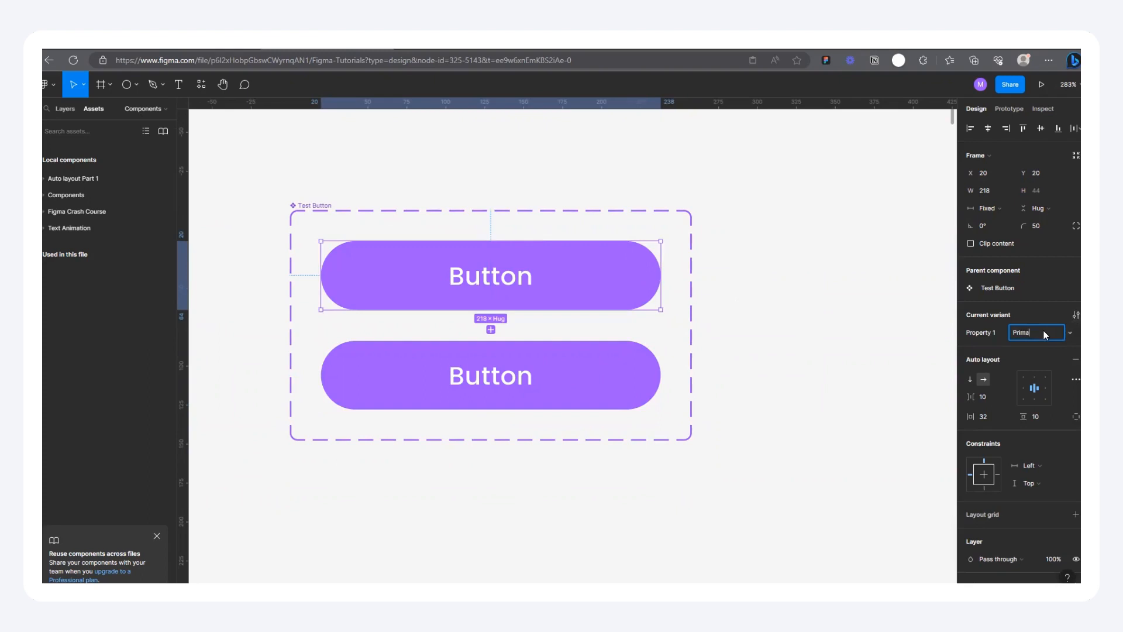
Step: Add a third variant below the Secondary button and name it Primary Icon
click(505, 385)
click(491, 430)
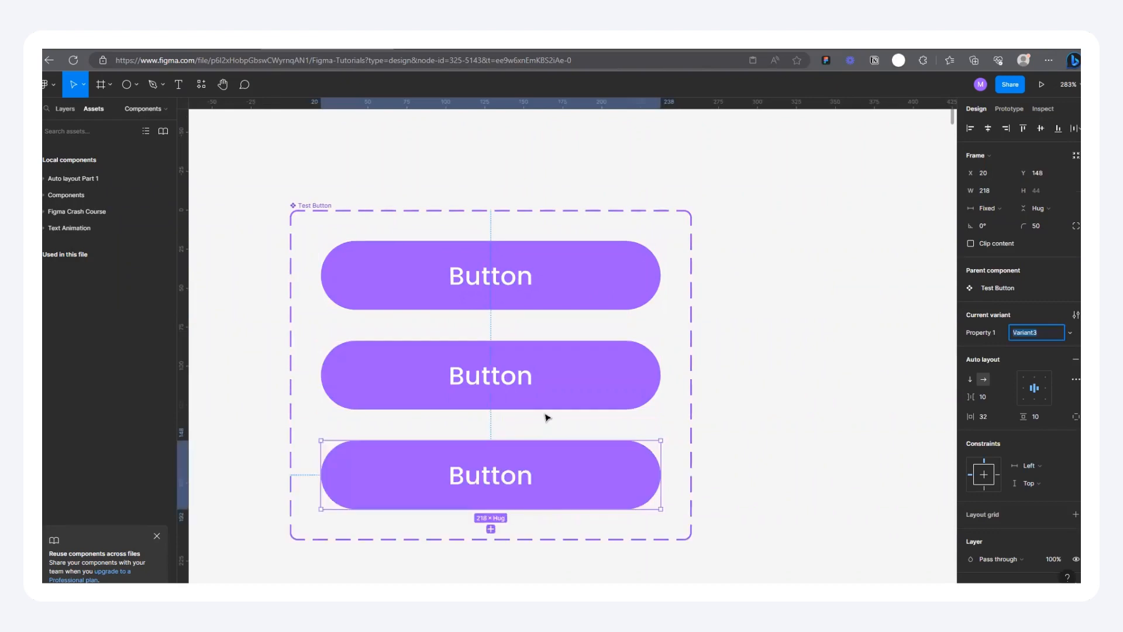
scroll(550, 403, down, 3)
scroll(550, 403, left, 2)
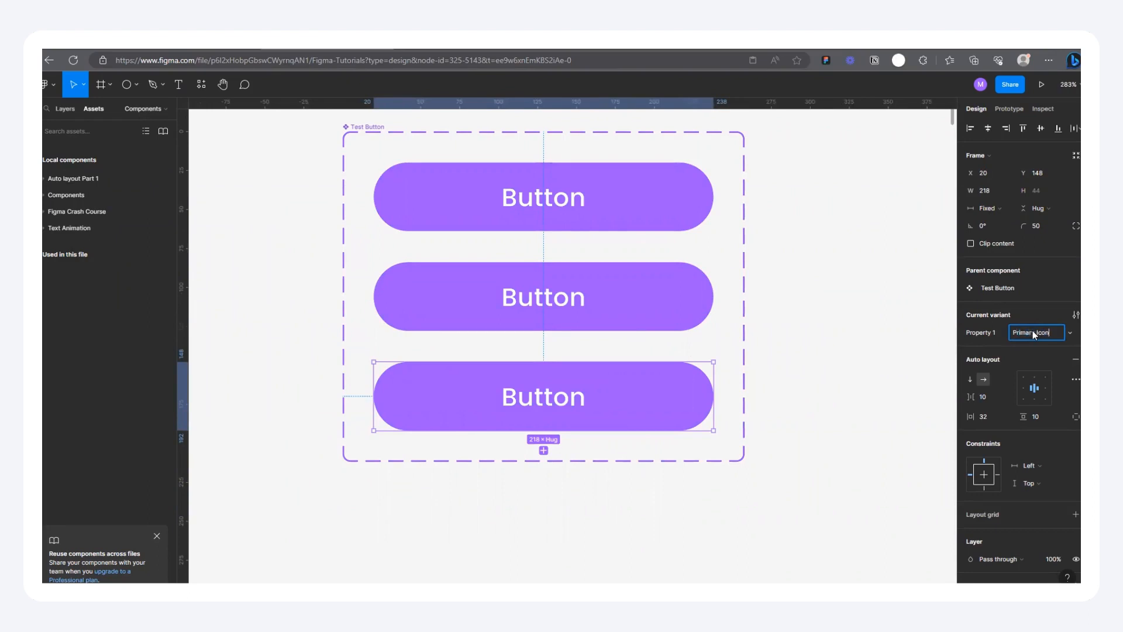
scroll(497, 353, down, 5)
click(497, 351)
Step: Add a fourth variant below the Primary Icon button, name it Secondary Icon, and clear the selection
scroll(521, 336, up, 3)
click(560, 406)
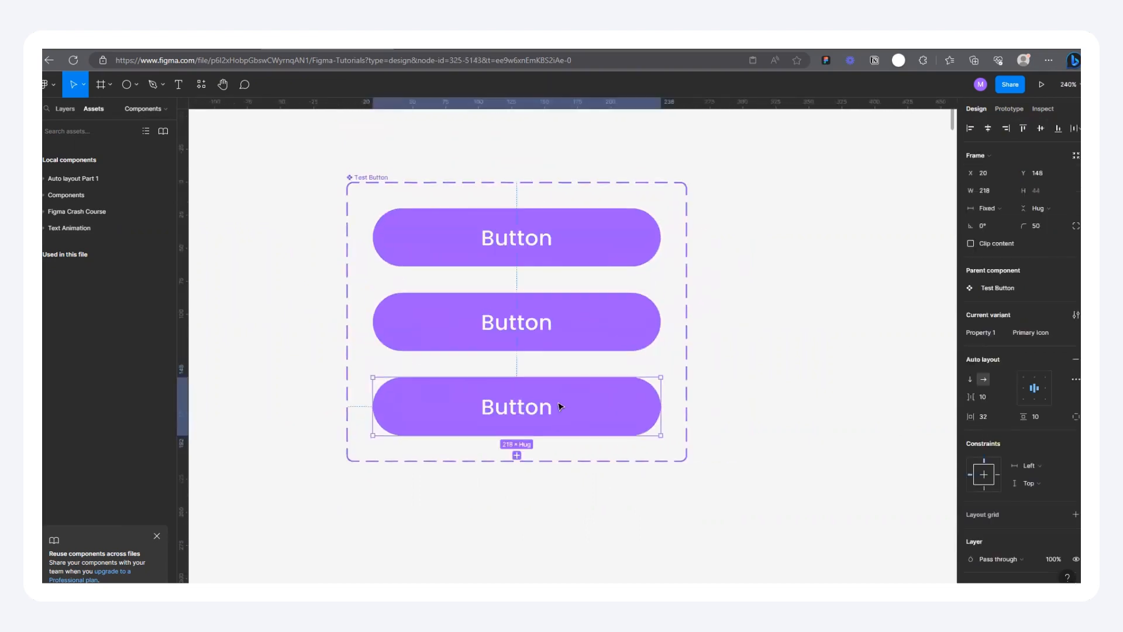
click(516, 456)
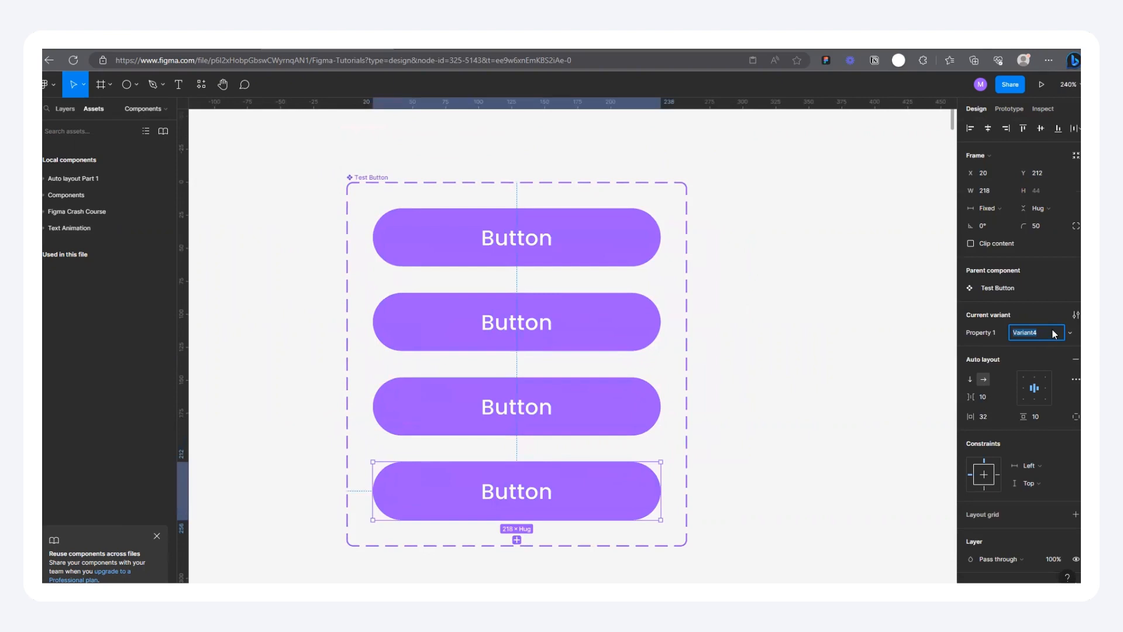
text(Second)
click(727, 280)
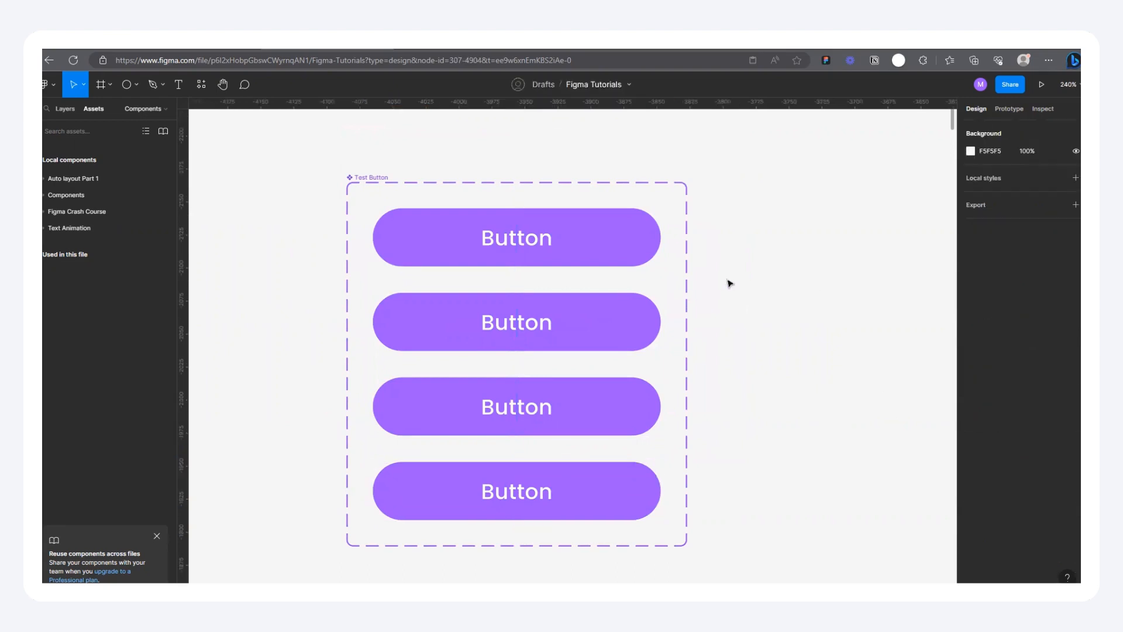
Step: Make the Secondary variant an outlined button by removing its fill and adding a stroke in the Primary button's purple, 9747FF
click(484, 313)
scroll(1028, 485, down, 2)
scroll(1027, 484, down, 2)
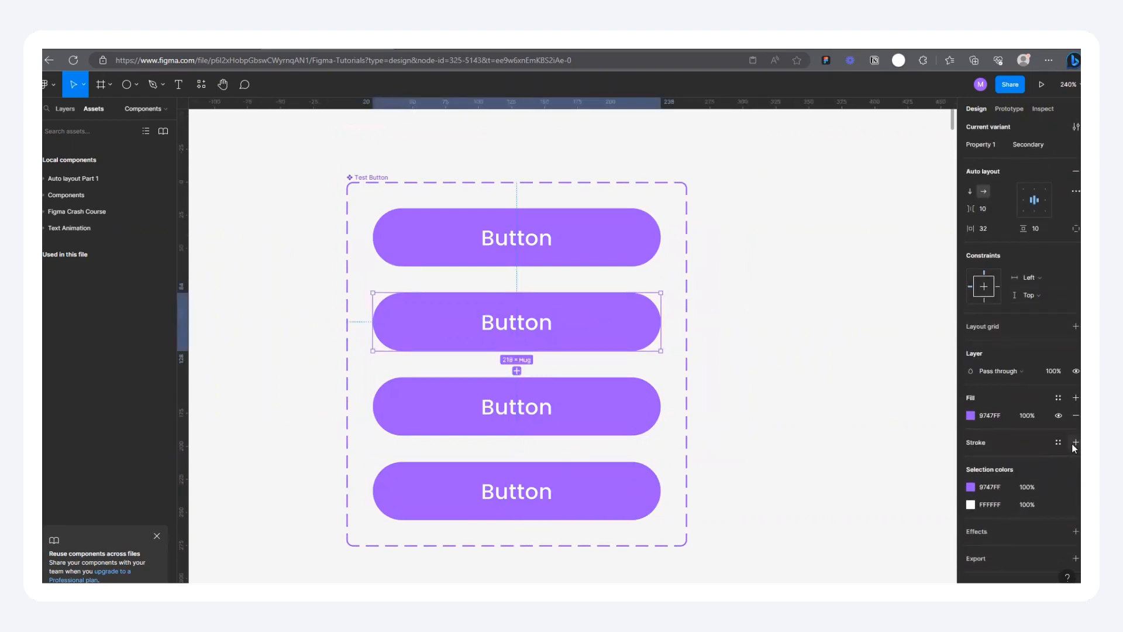
click(1074, 443)
click(1075, 416)
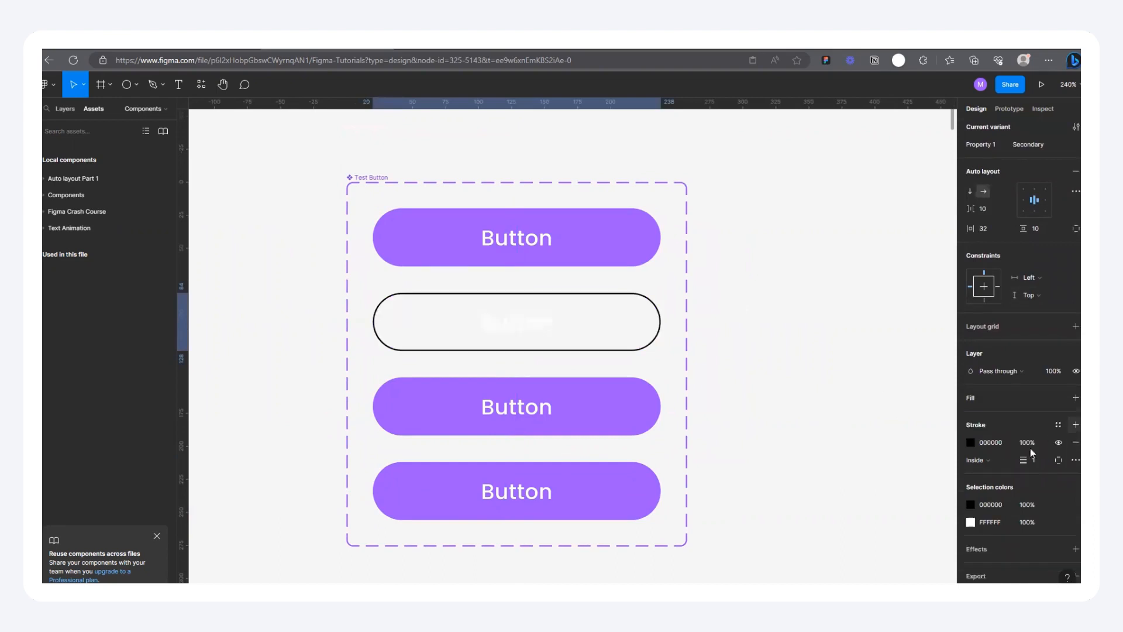
click(971, 442)
click(841, 476)
click(621, 237)
Step: Recolor the Secondary variant's white text to the Primary button's purple, 9747FF, and deselect the variant
click(972, 522)
click(841, 477)
click(624, 237)
click(691, 264)
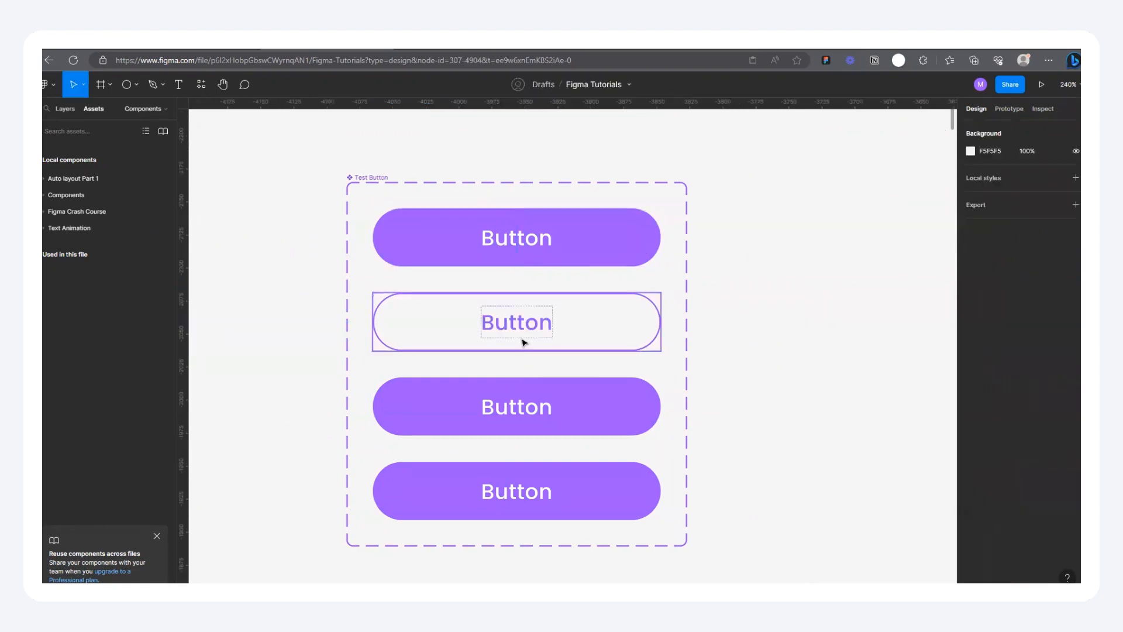
Step: Select the Primary, Secondary and Primary Icon variants in turn to check their property names
click(449, 296)
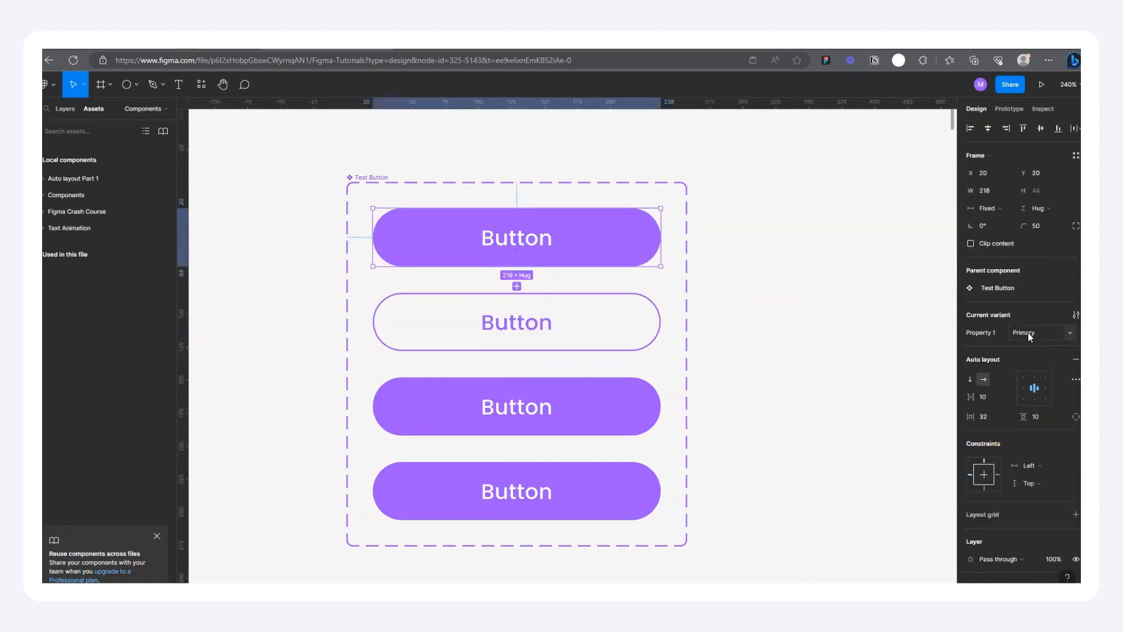
scroll(511, 301, down, 3)
scroll(587, 447, up, 4)
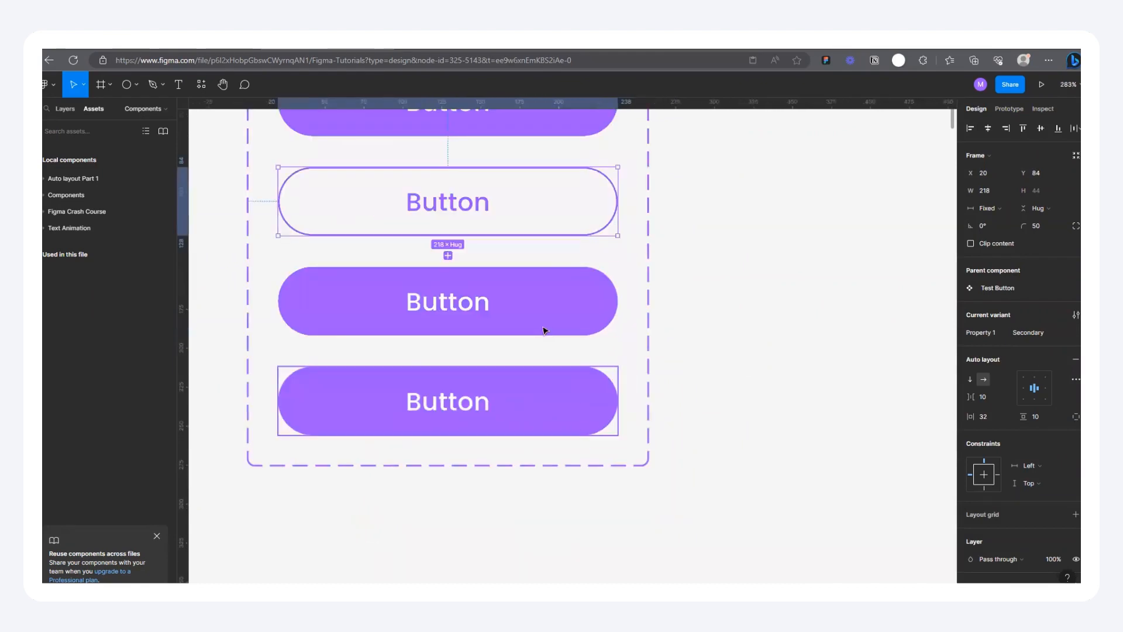
click(545, 330)
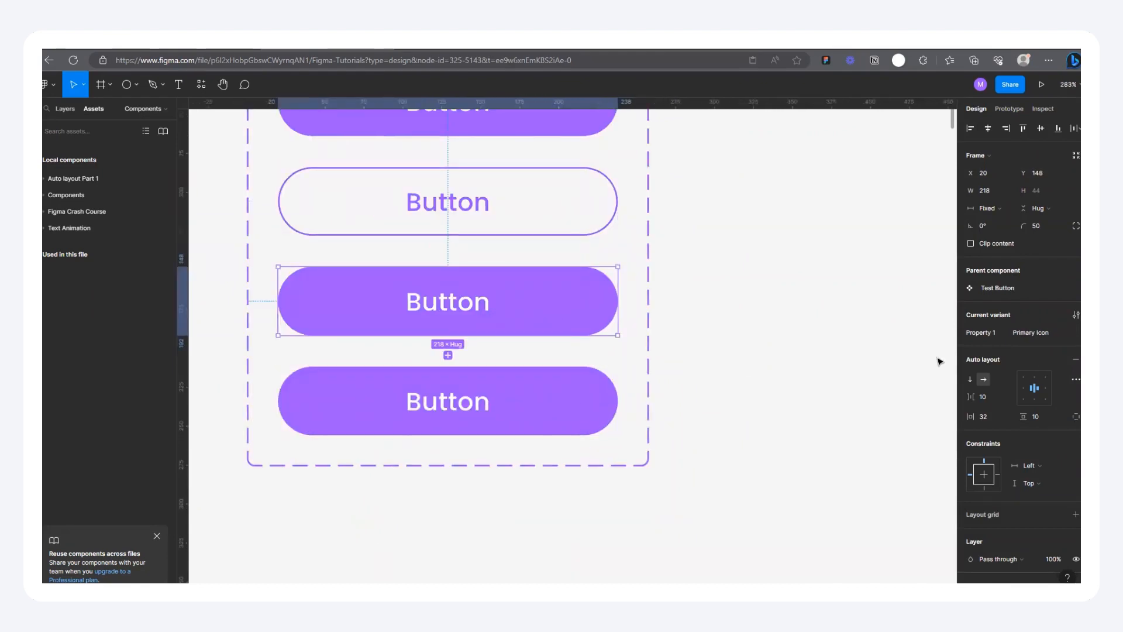
scroll(359, 363, down, 3)
scroll(580, 387, up, 4)
Step: Remove the Secondary Icon variant's fill and add a stroke sampled from the Primary Icon button's purple, 9747FF
click(581, 387)
scroll(1062, 515, down, 3)
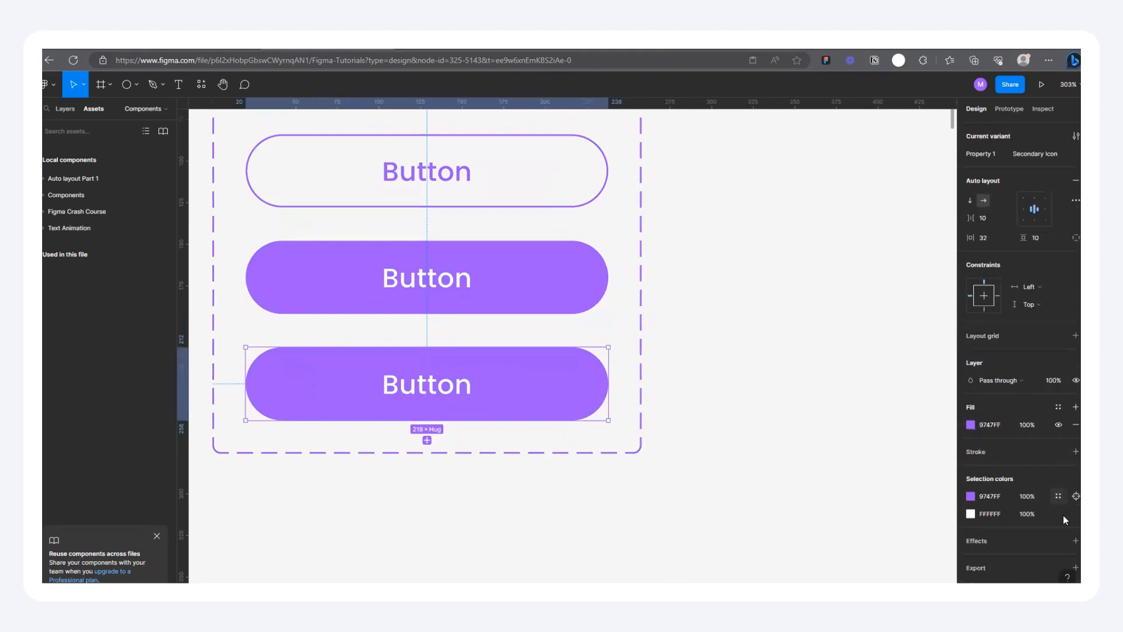
click(1075, 442)
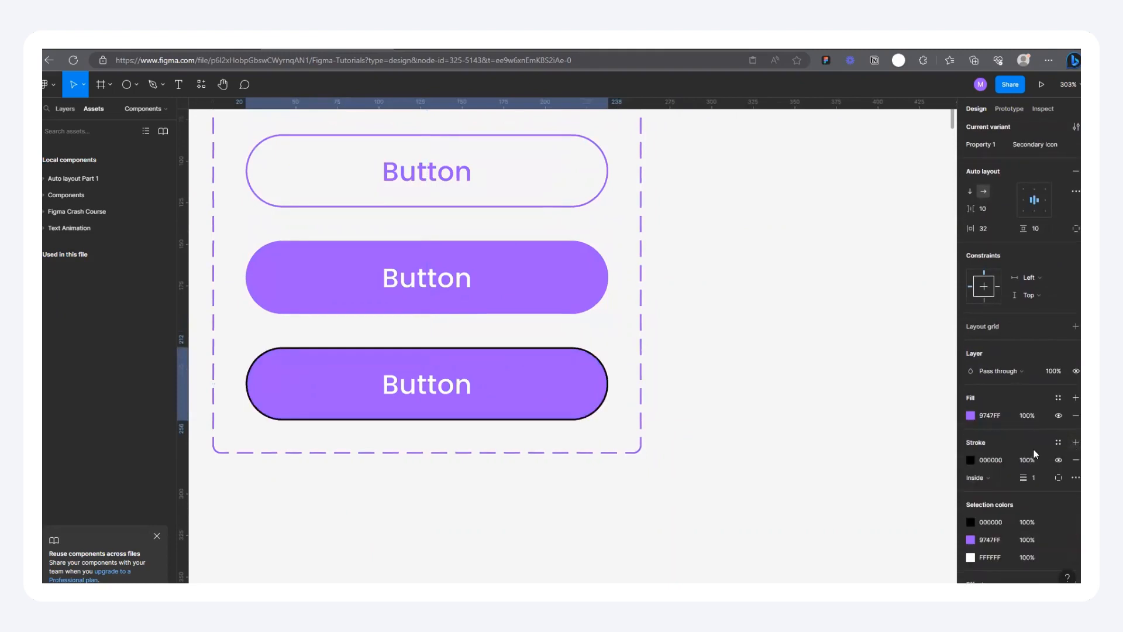
click(970, 460)
click(1074, 416)
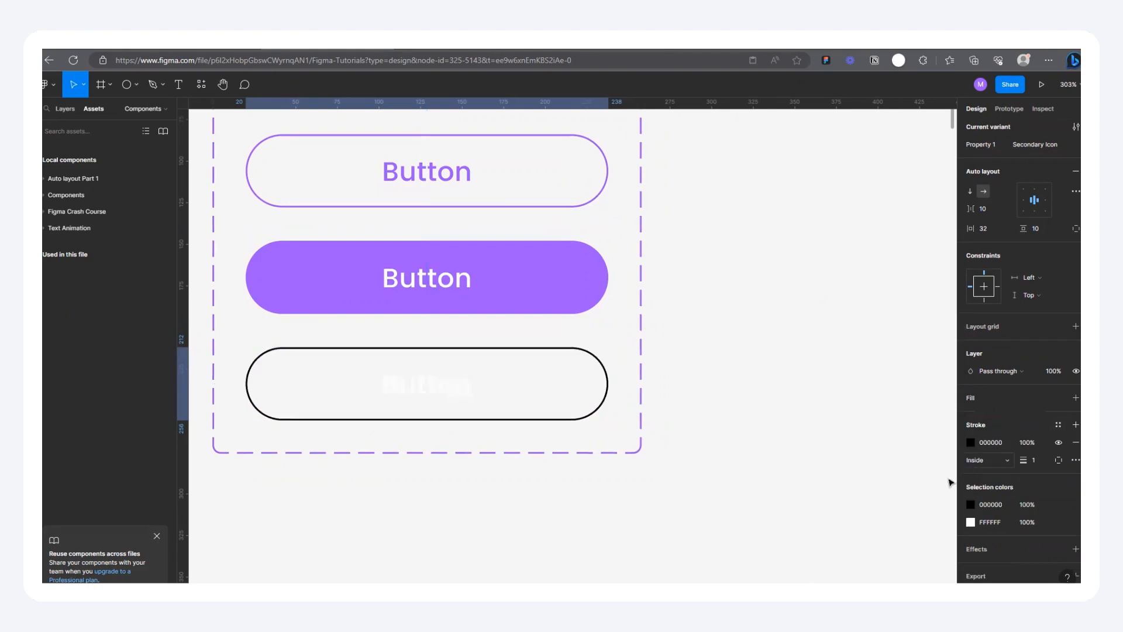
click(970, 442)
click(840, 477)
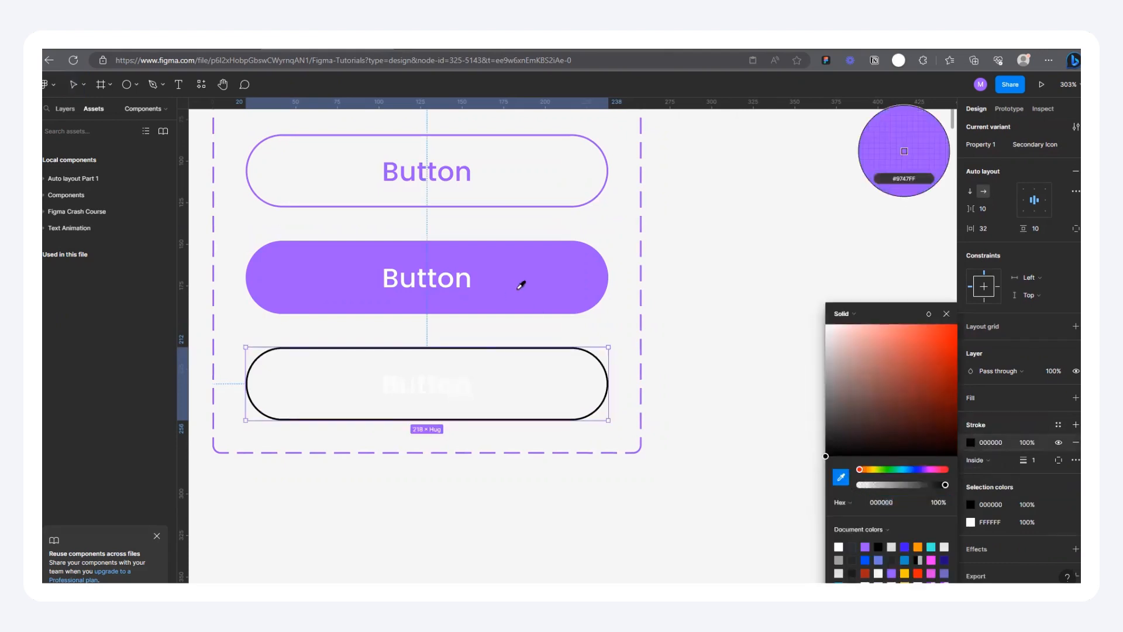
click(522, 283)
Step: Recolor the Secondary Icon variant's white text to the same purple, 9747FF, and deselect the variant
click(968, 522)
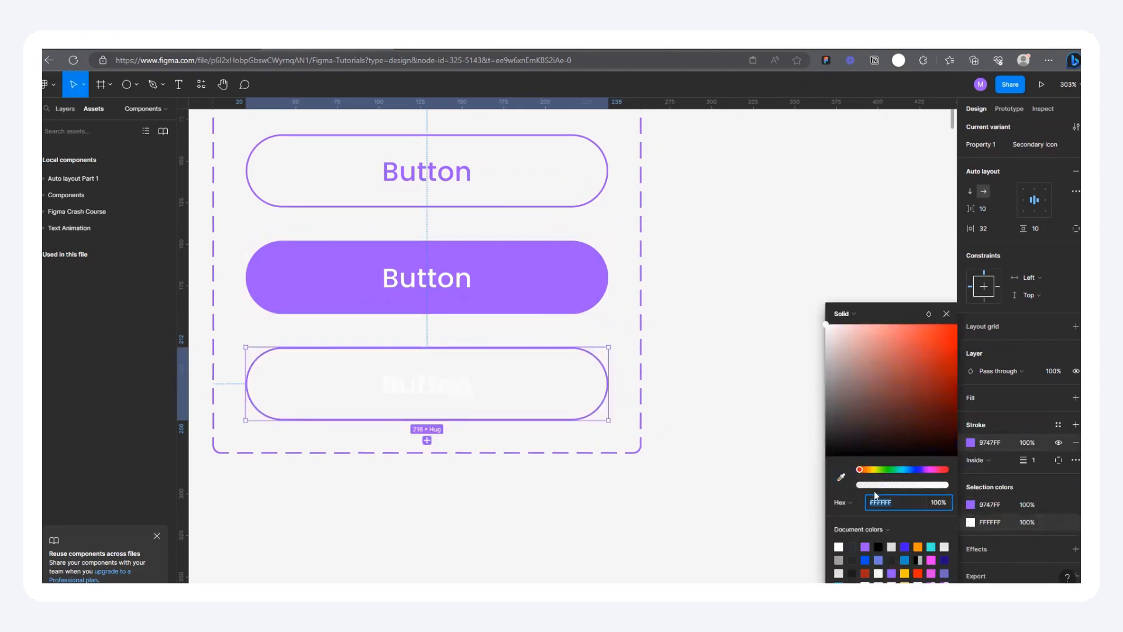
click(840, 476)
click(547, 278)
click(740, 285)
scroll(643, 393, down, 3)
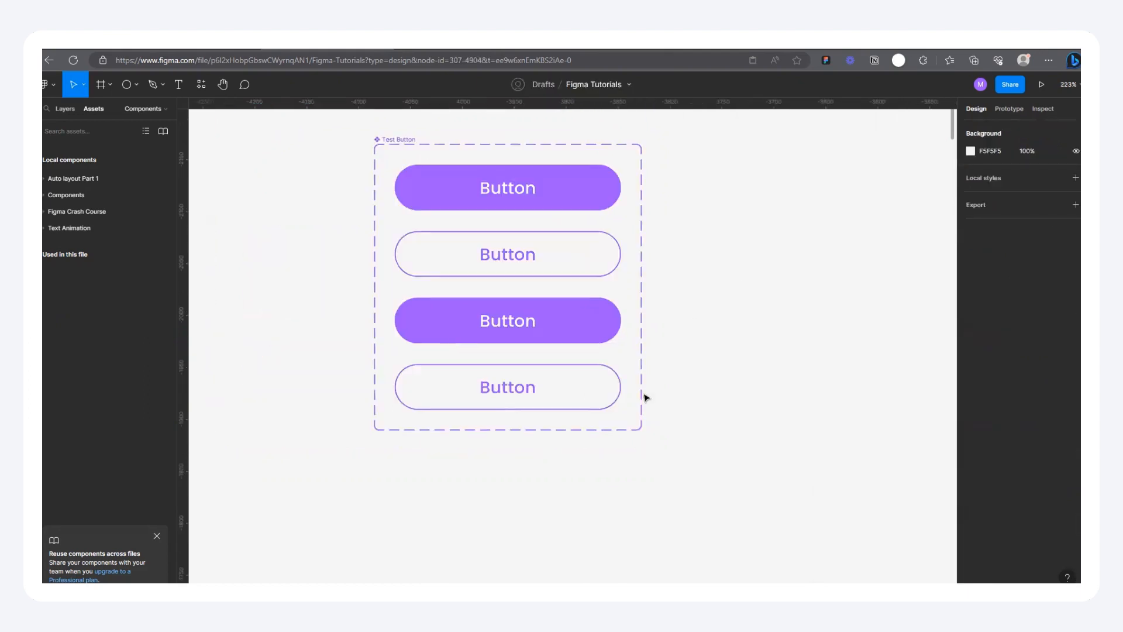
Step: Check which color styles are available for the Secondary Icon variant's stroke without applying any, and clear the selection
scroll(593, 335, up, 2)
click(591, 403)
scroll(1030, 503, down, 3)
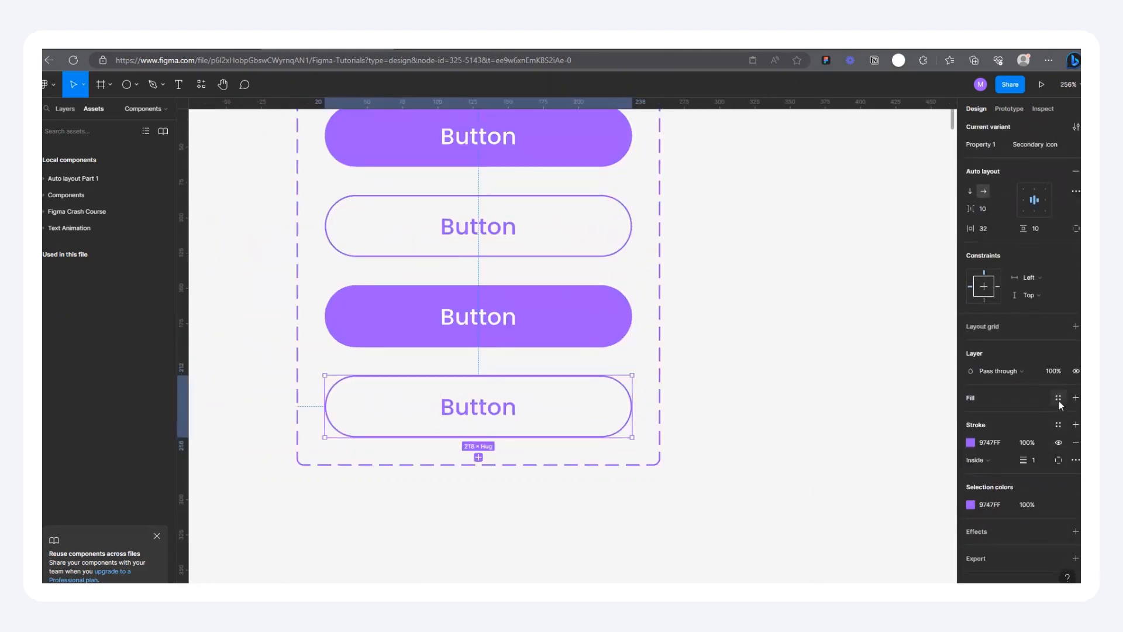
click(1058, 425)
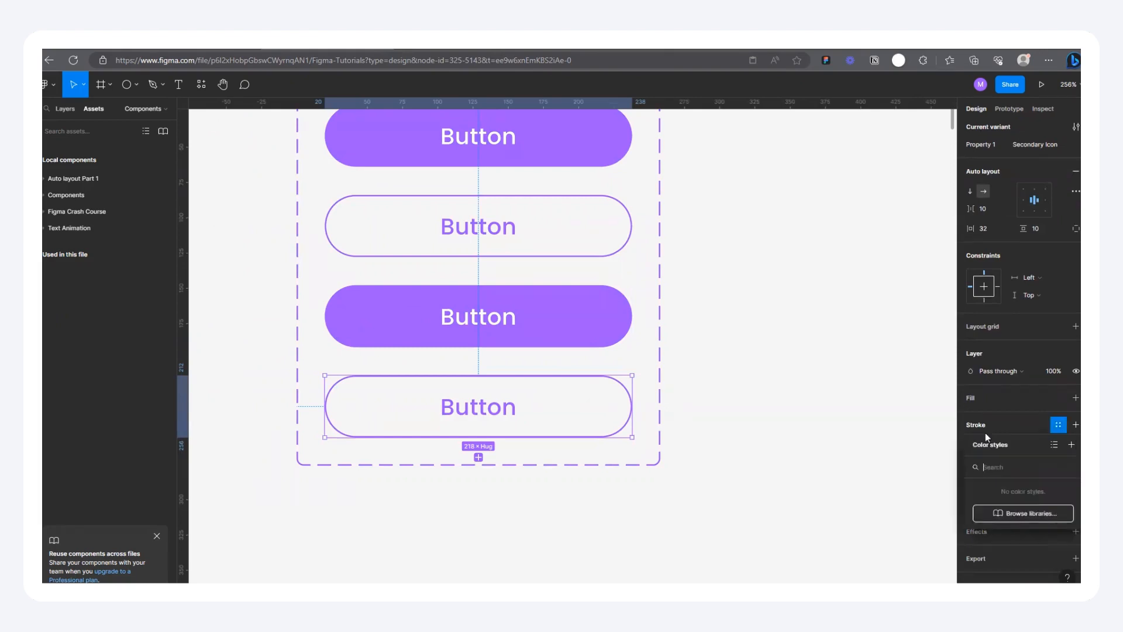
click(1055, 426)
scroll(567, 392, down, 2)
scroll(485, 284, up, 1)
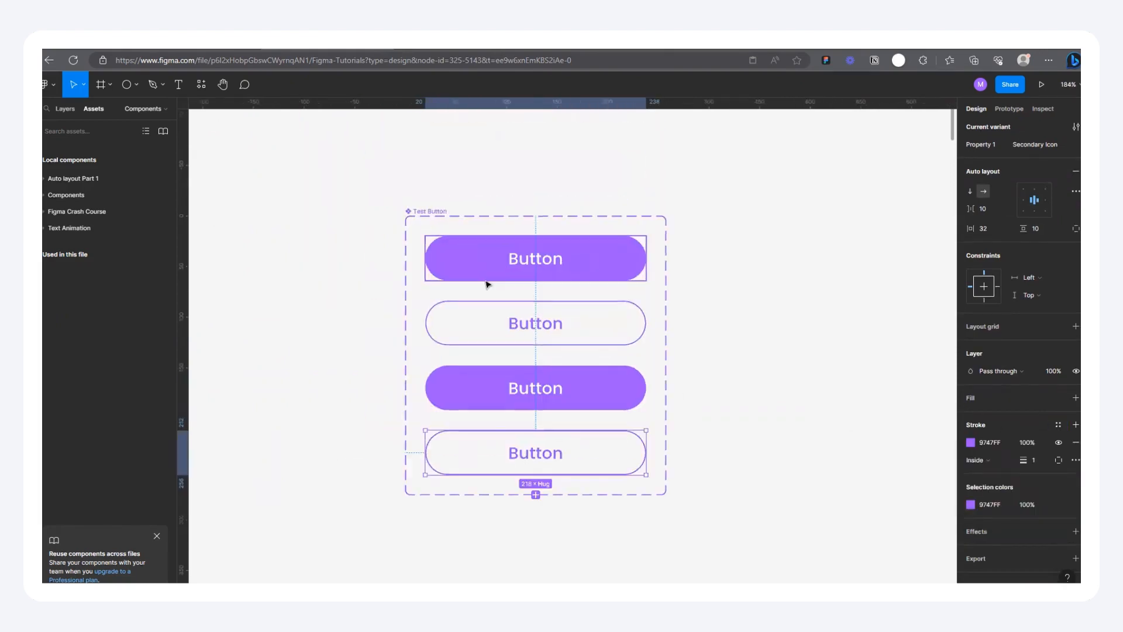
click(815, 328)
scroll(579, 380, up, 3)
scroll(491, 468, down, 2)
scroll(512, 478, up, 1)
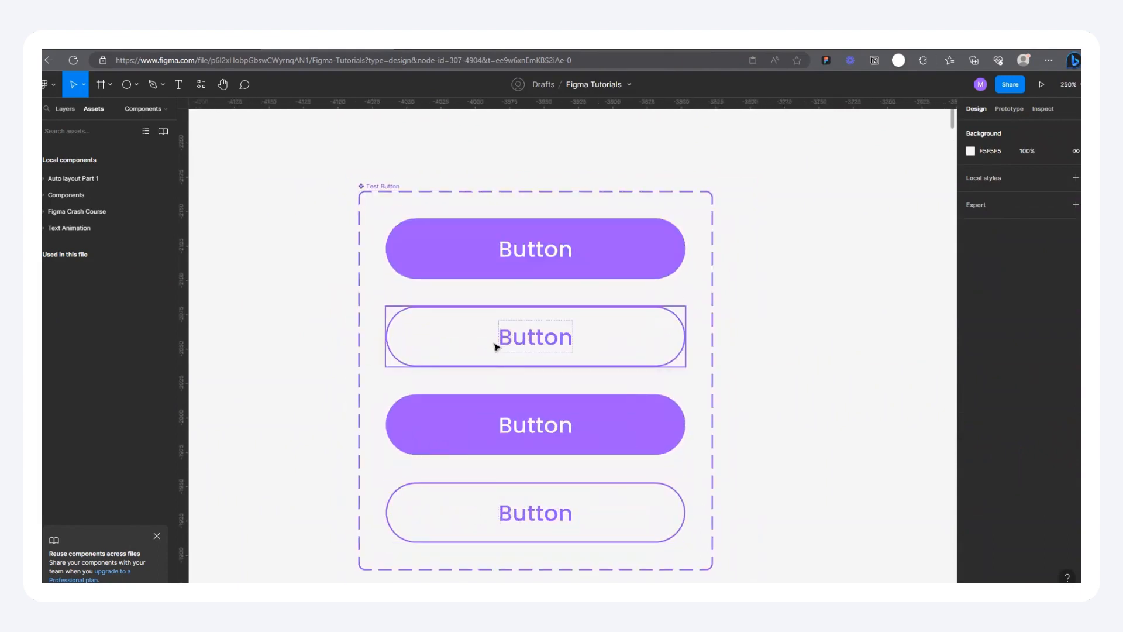
scroll(489, 519, up, 2)
scroll(536, 504, down, 3)
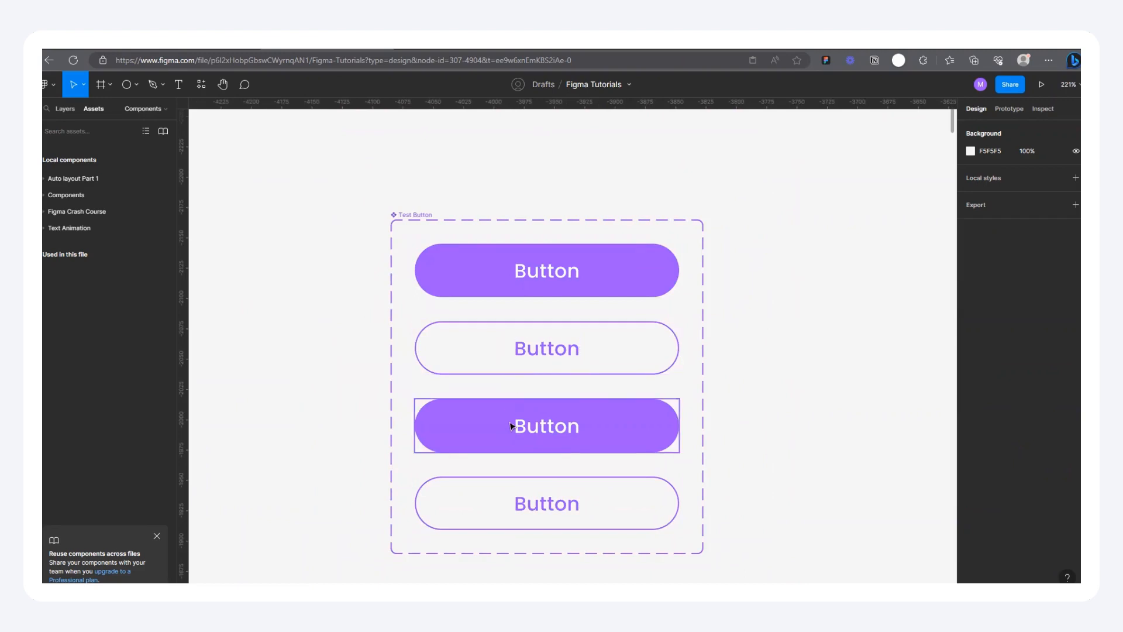
scroll(602, 447, up, 2)
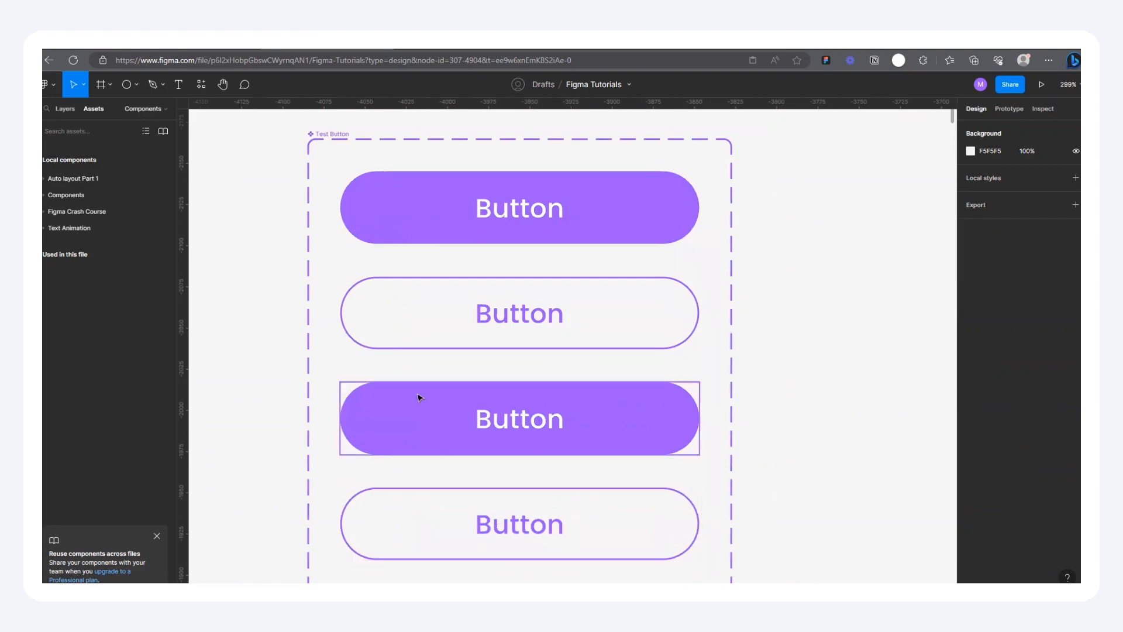
Step: Run the Iconsax 6000+ icons plugin from the recently used plugins
click(194, 87)
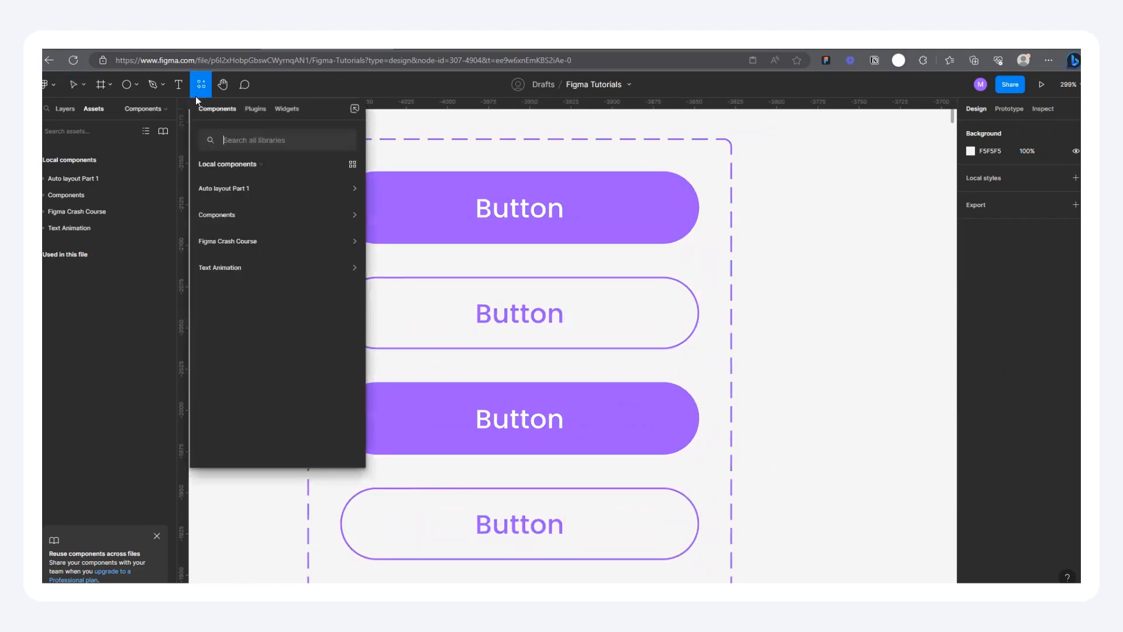
click(252, 109)
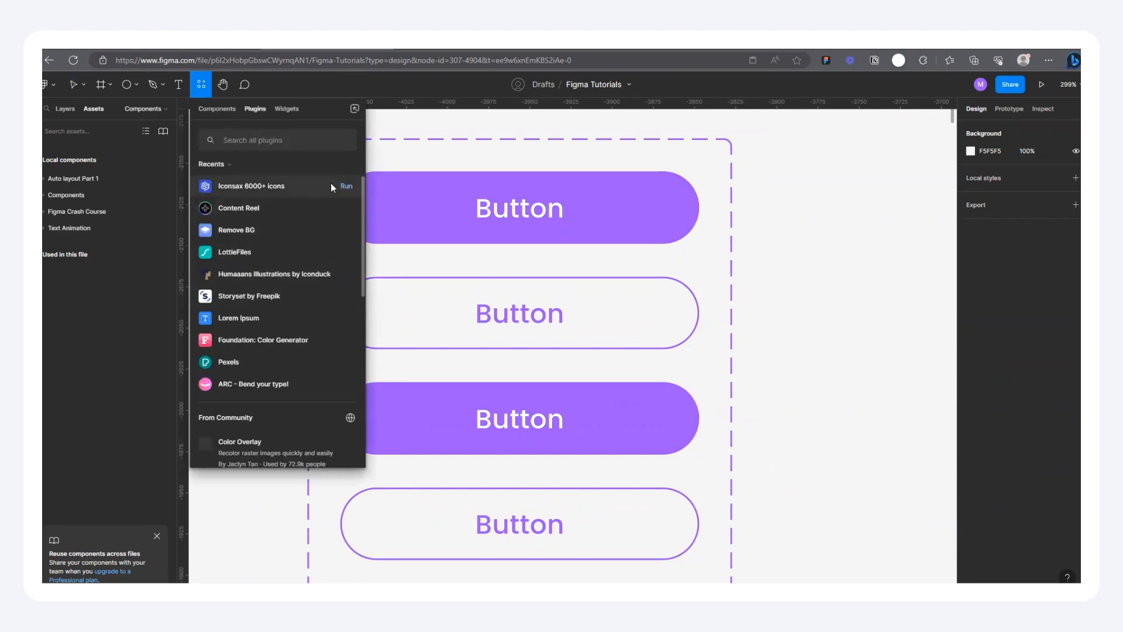
click(346, 185)
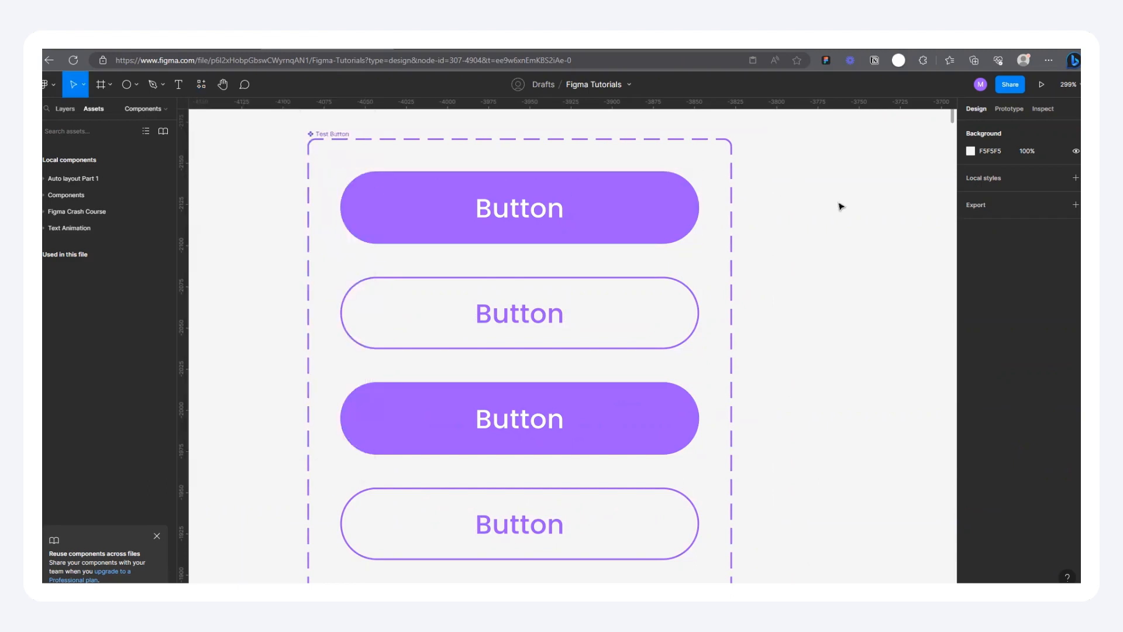
Step: Rerun the Iconsax plugin, insert its linear boxed-plus icon into the Primary Icon variant, and close the plugin
scroll(857, 269, down, 5)
scroll(840, 245, up, 4)
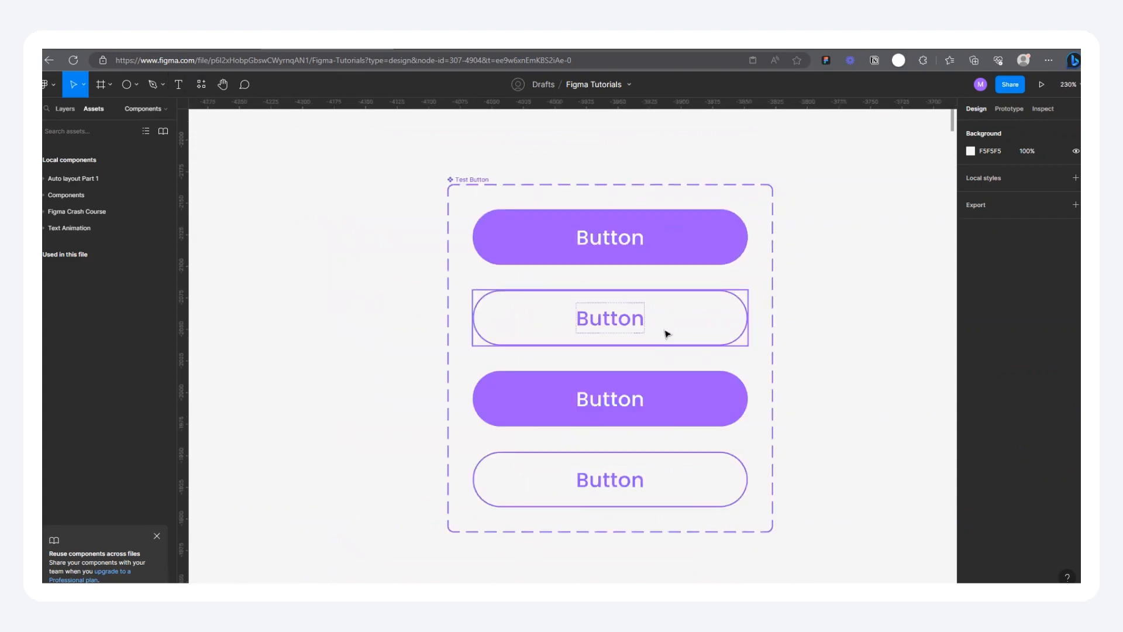
key(ctrl+alt+p)
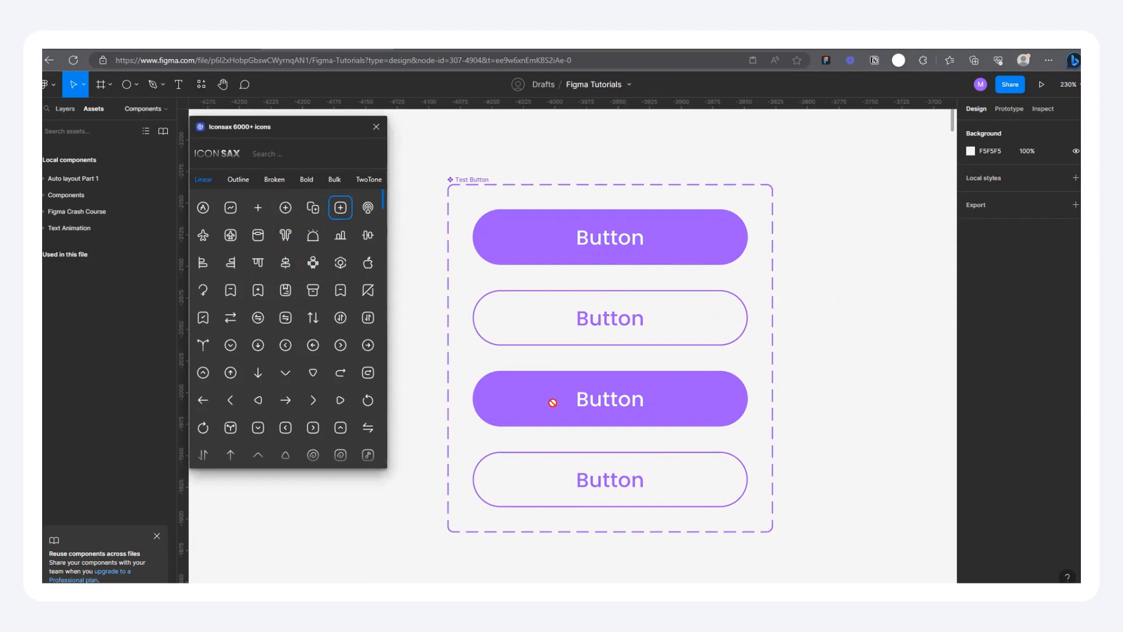
drag(553, 402, 554, 404)
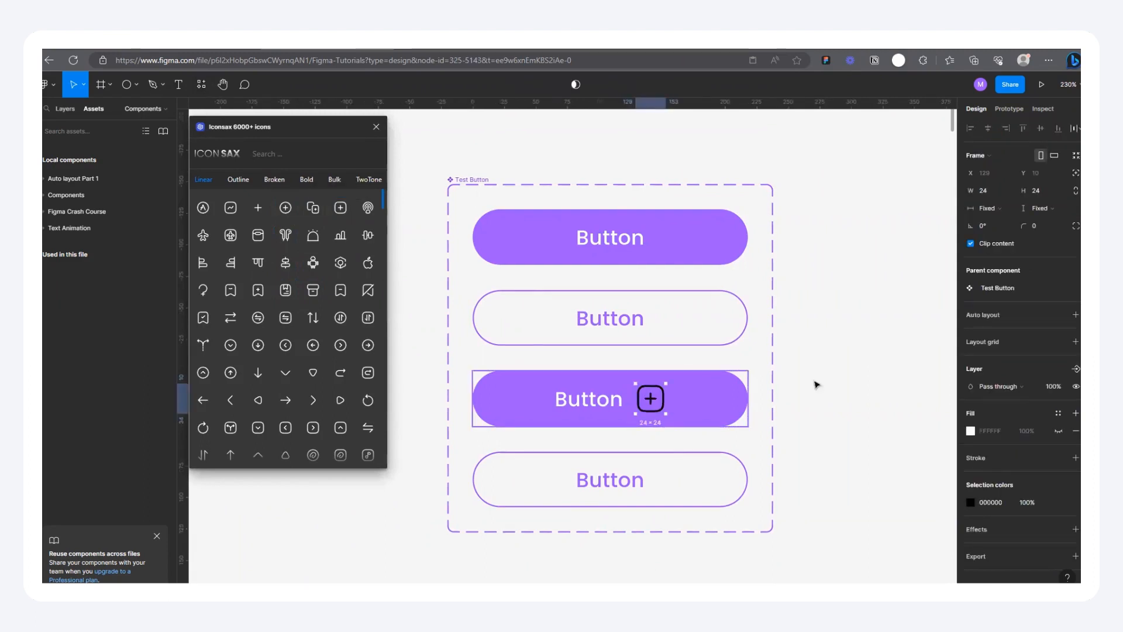
click(375, 131)
Step: Place the plus icon before the Primary Icon variant's text and recolor it to white, FFFFFF
scroll(725, 425, up, 5)
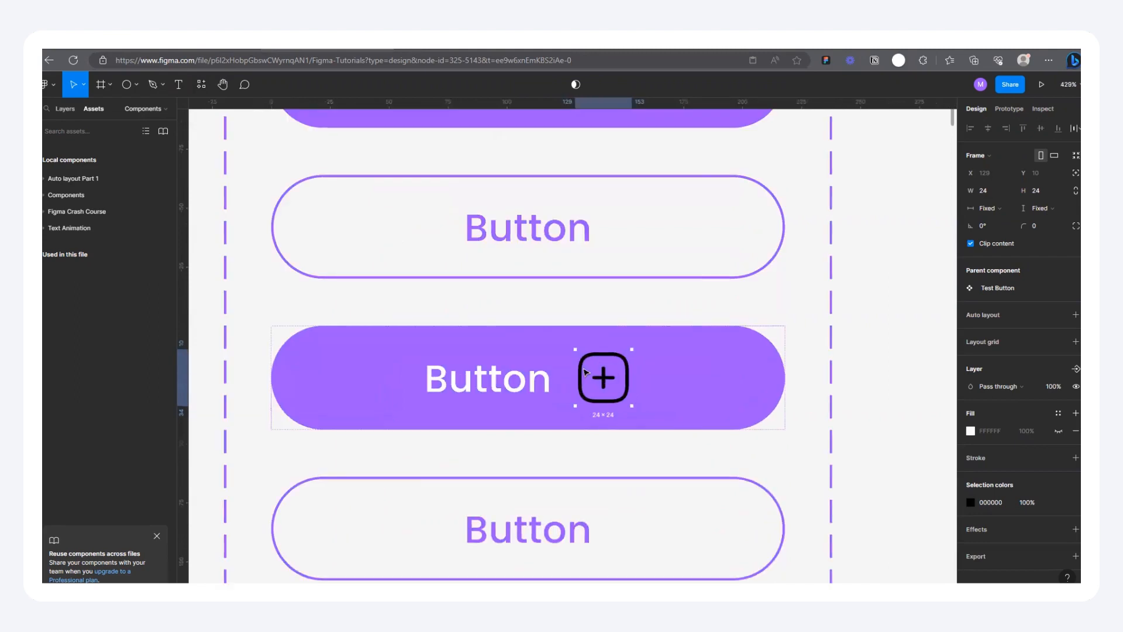
key(Left)
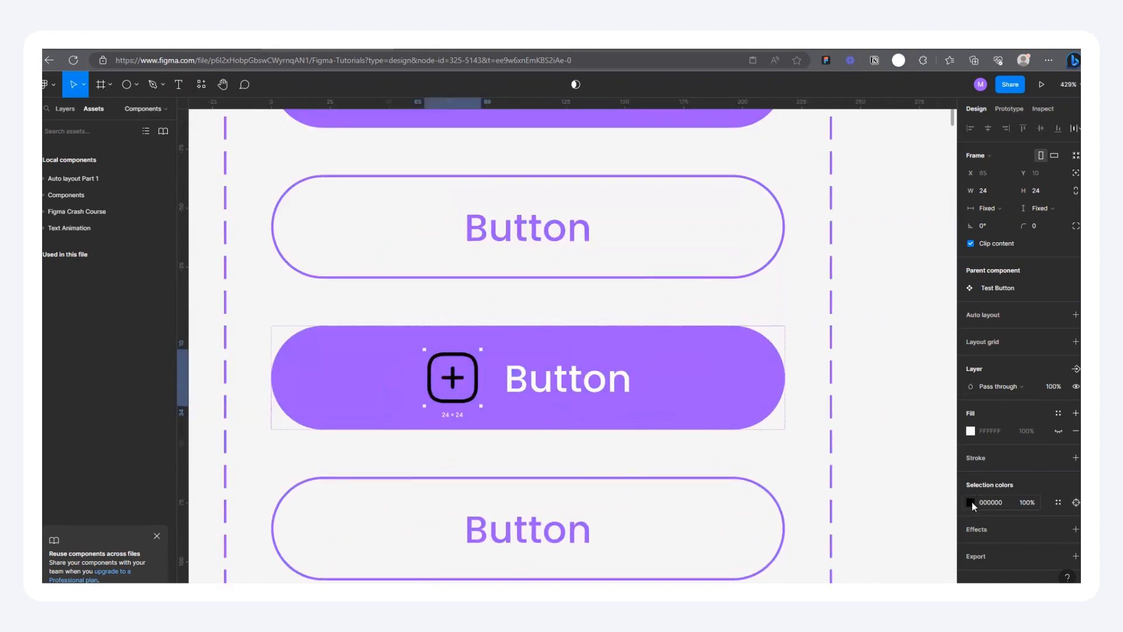
click(971, 502)
text(FFFFFF)
key(Return)
Step: Copy the white plus icon into the Secondary Icon variant and place it before the text
key(ctrl+c)
click(470, 532)
key(ctrl+v)
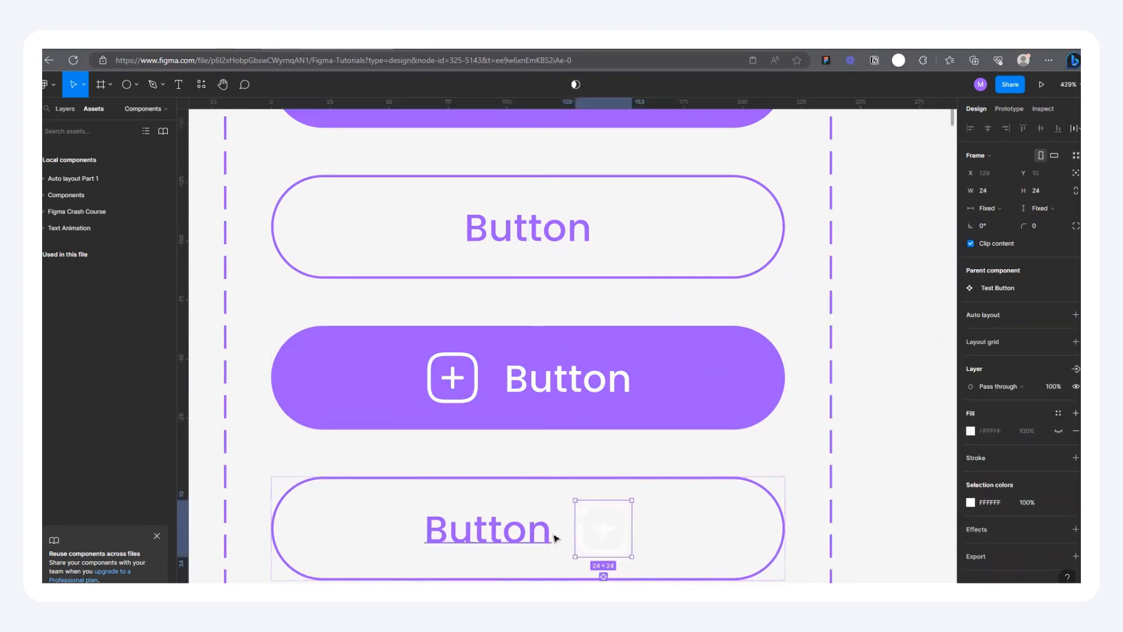
key(Left)
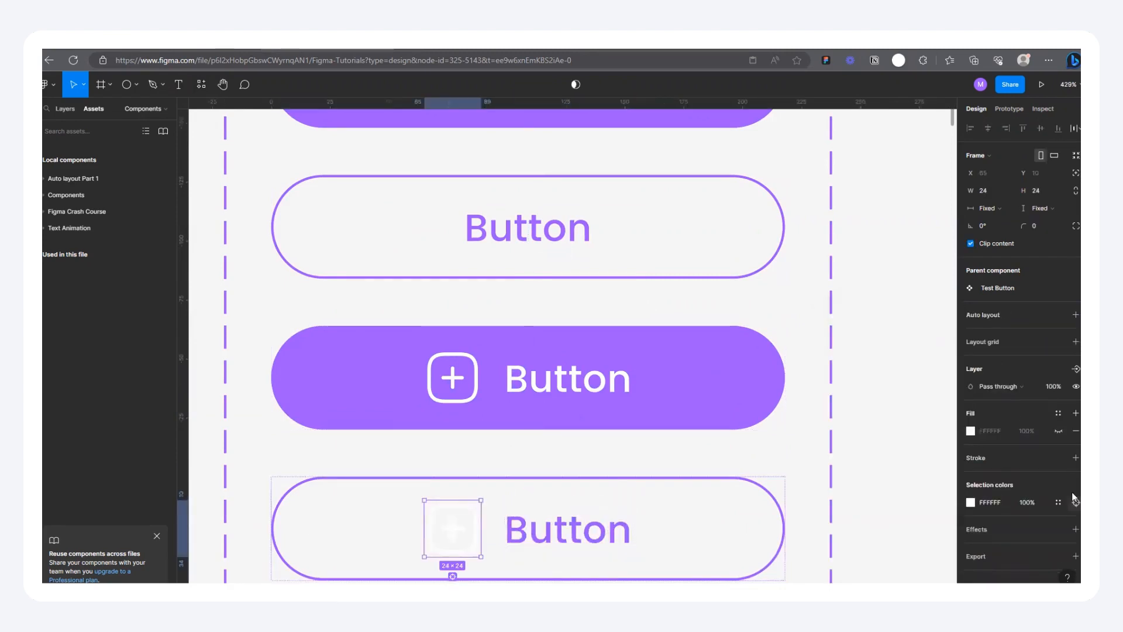
Step: Recolor the Secondary Icon variant's plus icon with the purple 9747FF sampled from the Primary Icon button, and clear the selection
click(971, 502)
click(841, 478)
click(664, 419)
scroll(477, 421, down, 3)
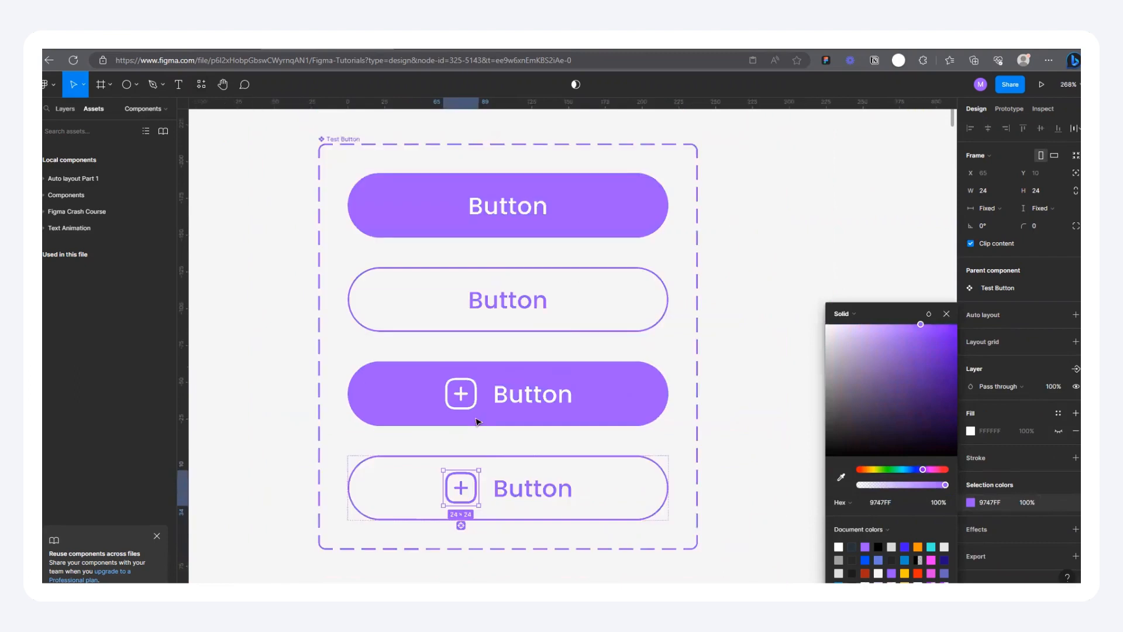
scroll(477, 421, down, 2)
click(673, 325)
scroll(328, 315, up, 3)
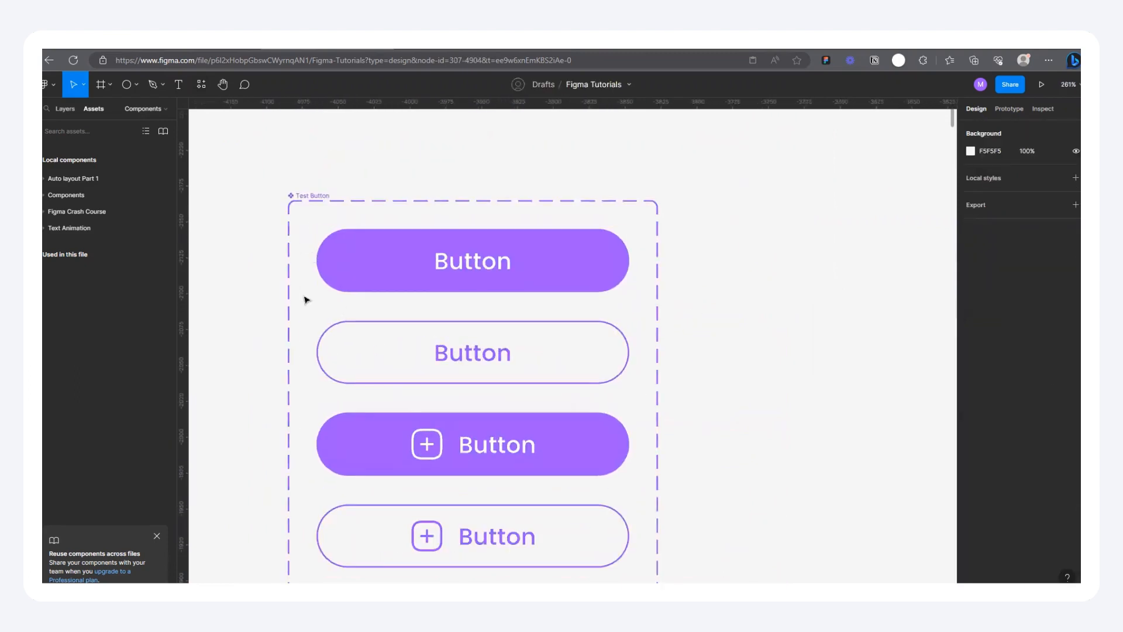
Step: Review the Test Button component set, its Primary variant, and the phone frames that use the button
click(305, 196)
scroll(304, 175, down, 3)
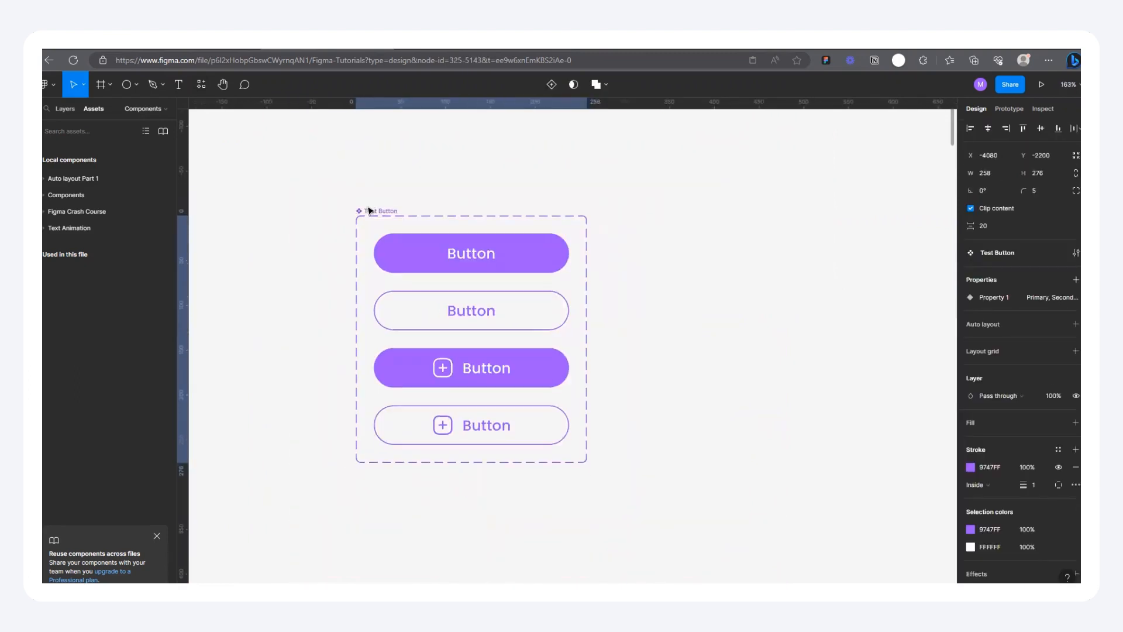
scroll(439, 329, up, 2)
scroll(450, 304, down, 1)
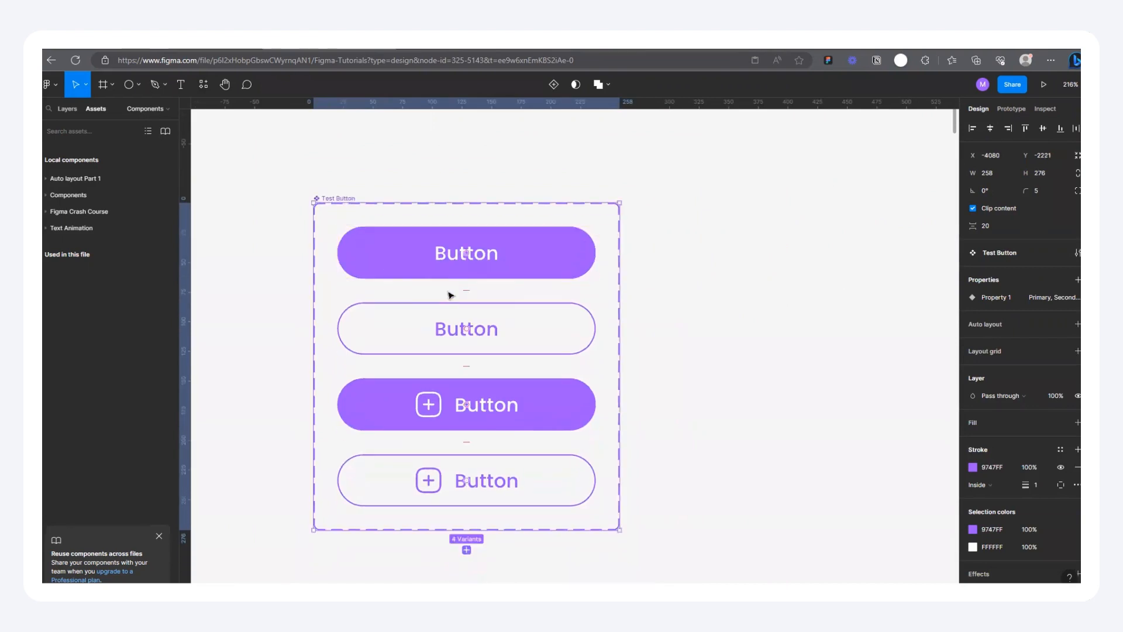
click(471, 250)
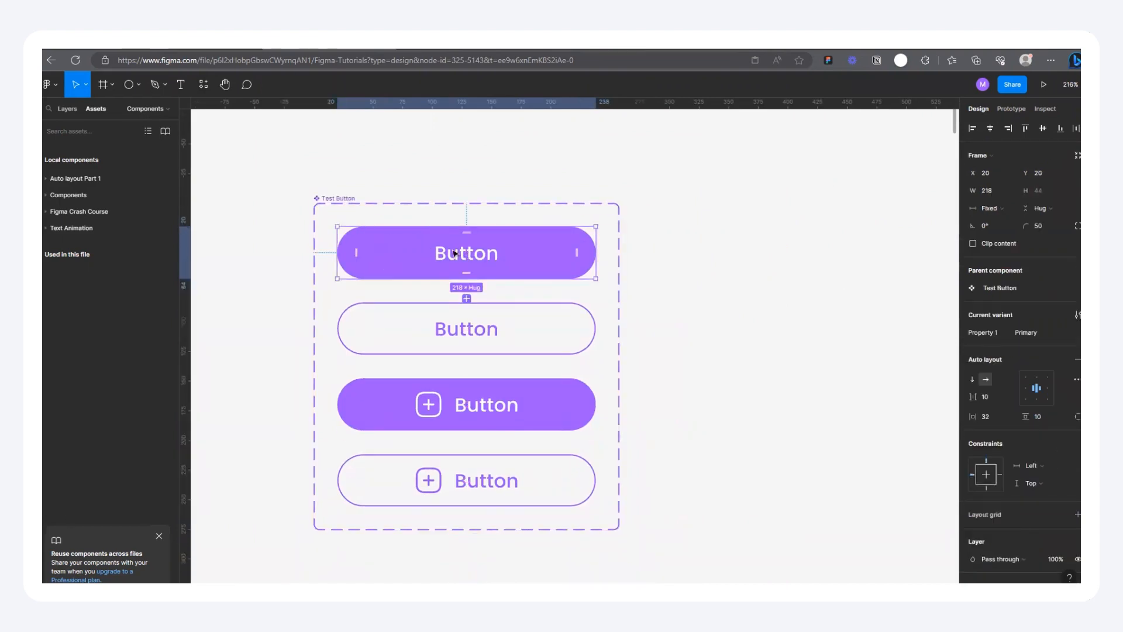
scroll(437, 250, up, 1)
scroll(366, 261, down, 5)
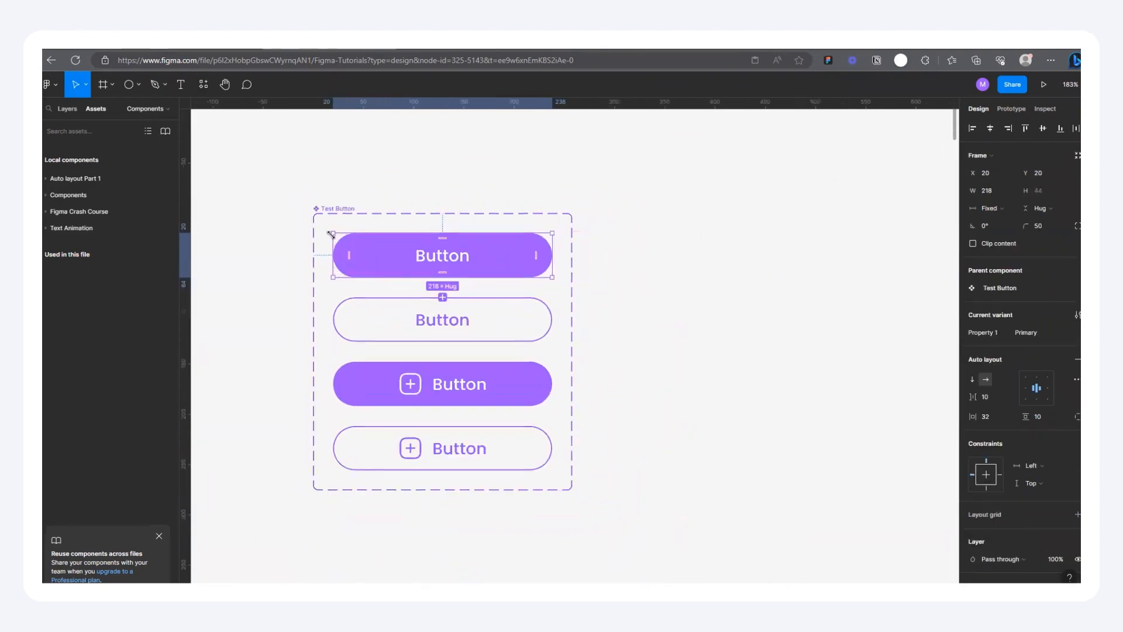
scroll(289, 348, down, 2)
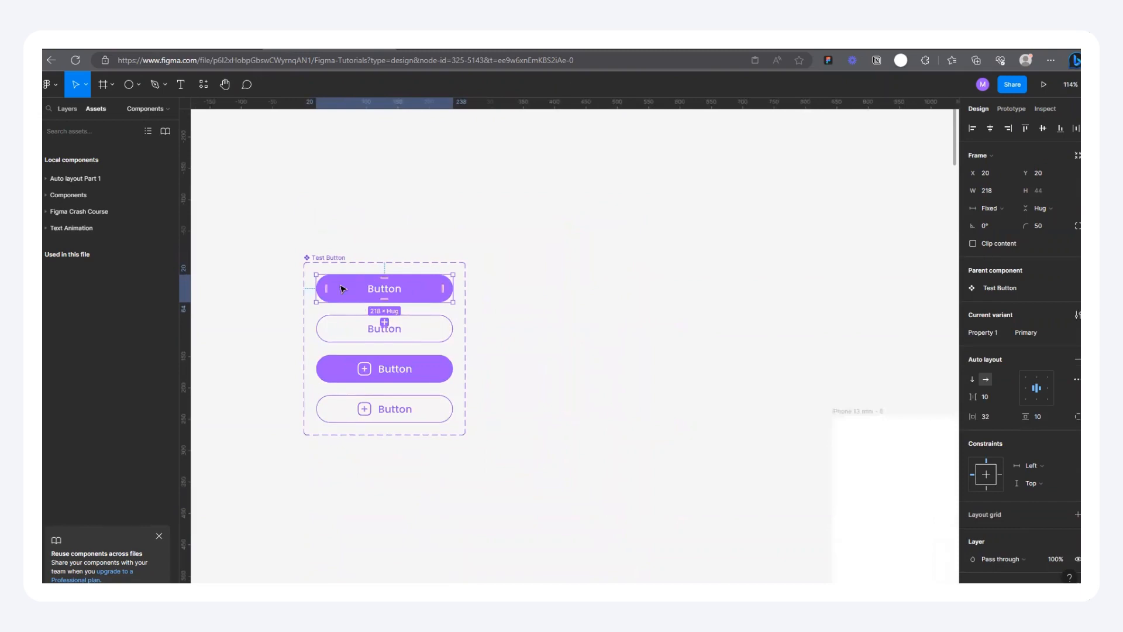
scroll(343, 289, up, 4)
scroll(354, 367, down, 5)
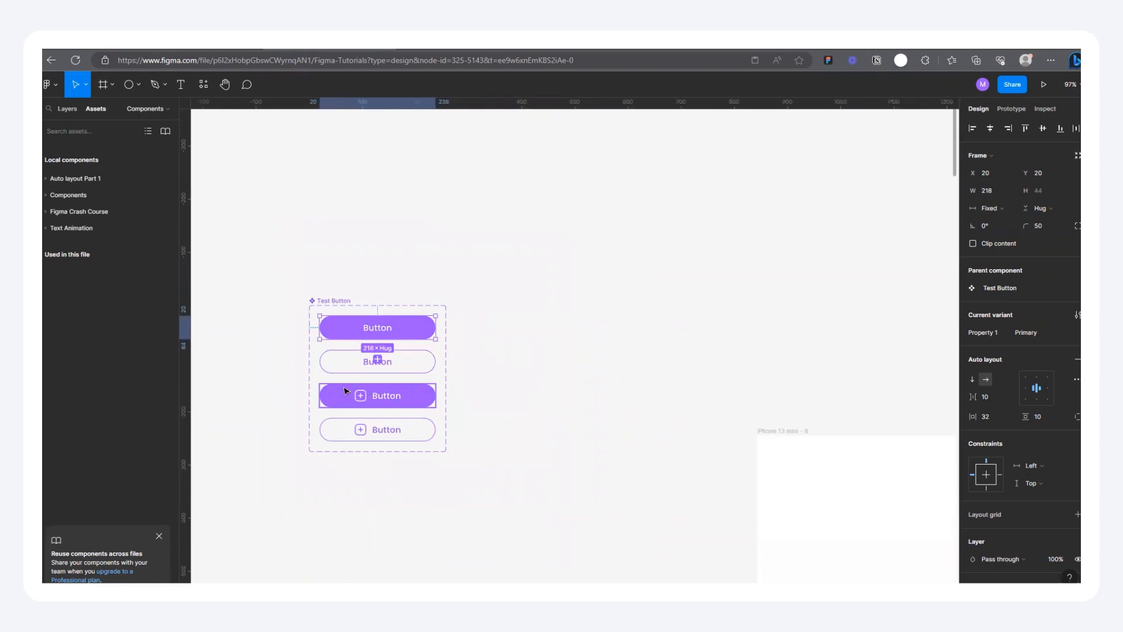
scroll(336, 386, down, 5)
scroll(436, 461, up, 7)
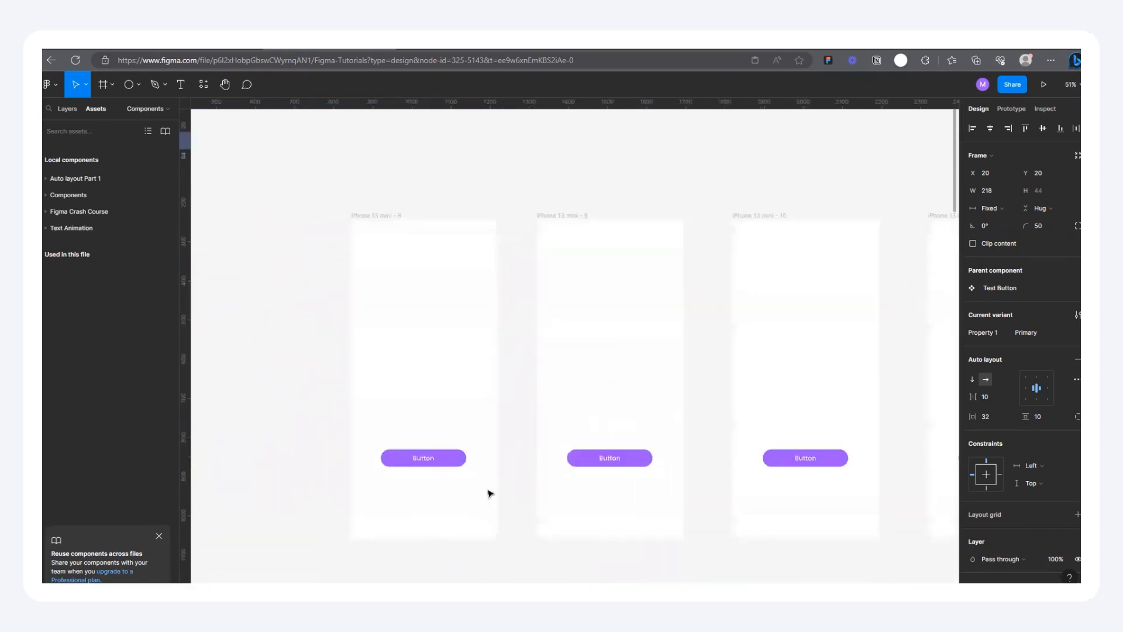
Step: Switch the Test Button instances in all four iPhone 13 mini frames together to the Primary Icon variant, and deselect them
click(425, 446)
scroll(424, 446, down, 5)
shift+click(603, 428)
shift+click(844, 427)
scroll(422, 441, down, 5)
shift+click(781, 432)
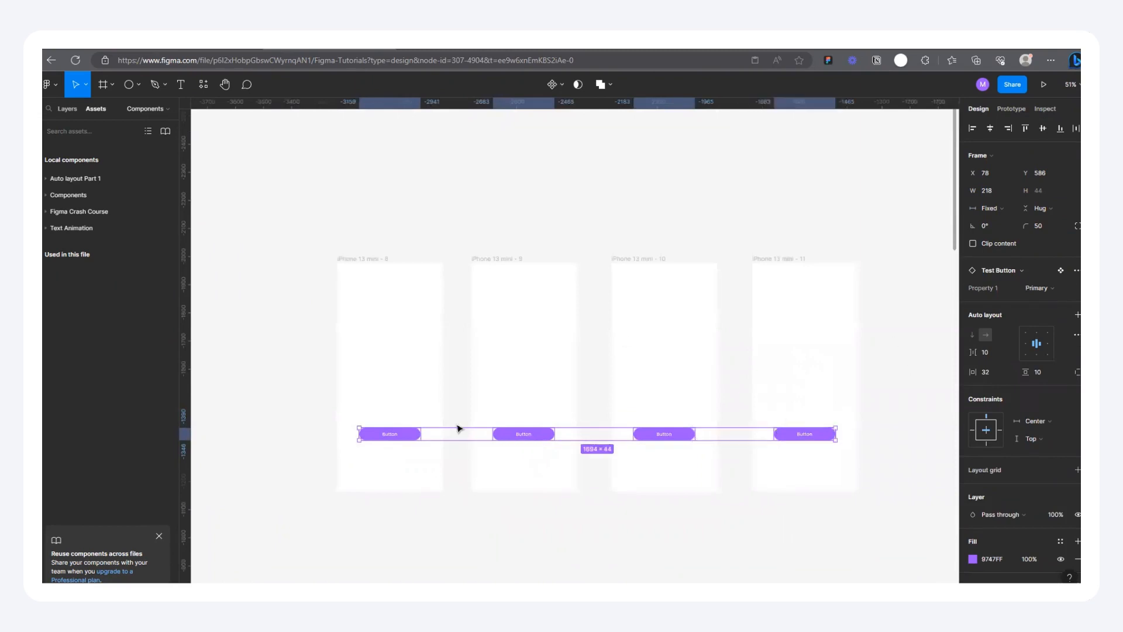
scroll(480, 439, down, 4)
scroll(652, 436, up, 2)
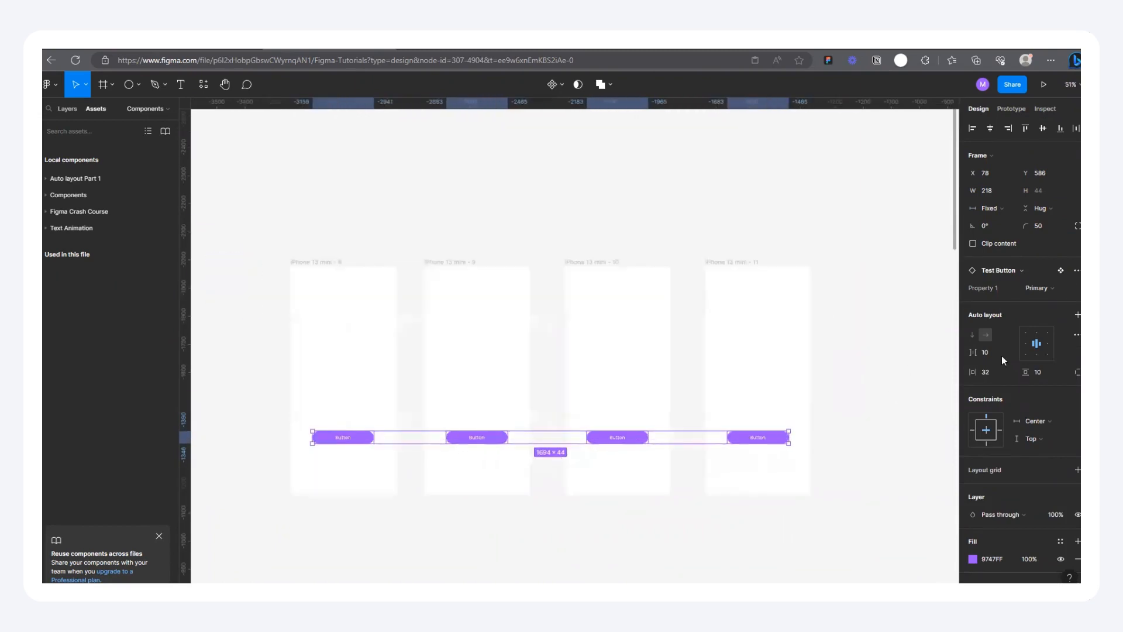
click(1055, 290)
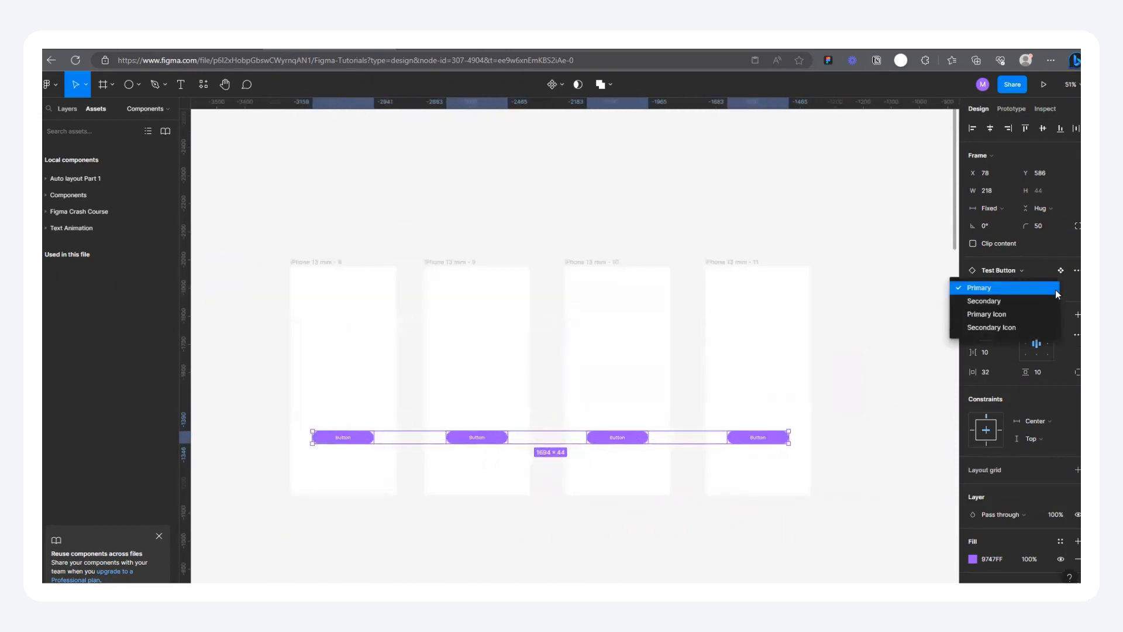
click(996, 315)
scroll(329, 427, up, 5)
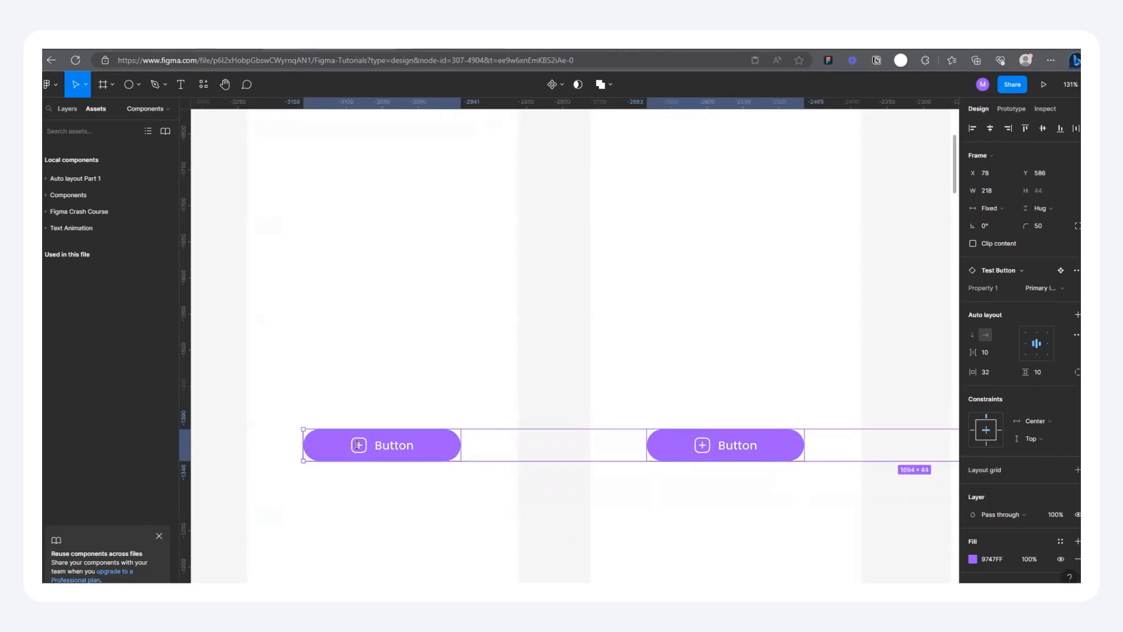
scroll(341, 464, up, 3)
scroll(278, 414, down, 4)
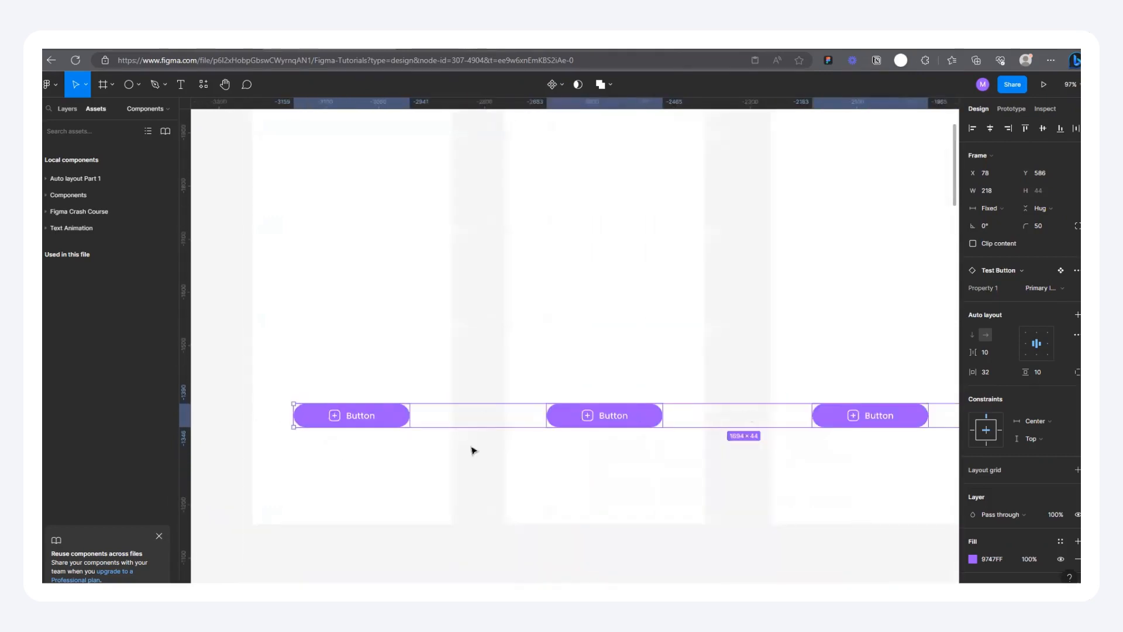
scroll(473, 450, down, 3)
click(383, 457)
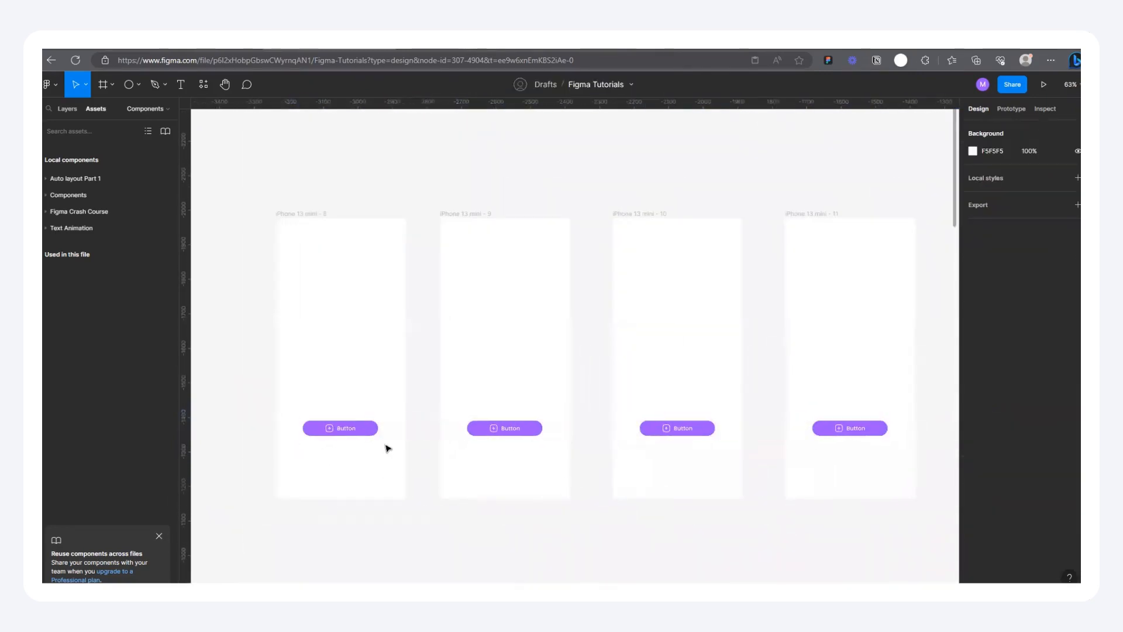
Step: Switch the button instance in the iPhone 13 mini - 9 frame to the Secondary Icon variant
scroll(398, 442, up, 3)
click(634, 416)
scroll(632, 420, up, 3)
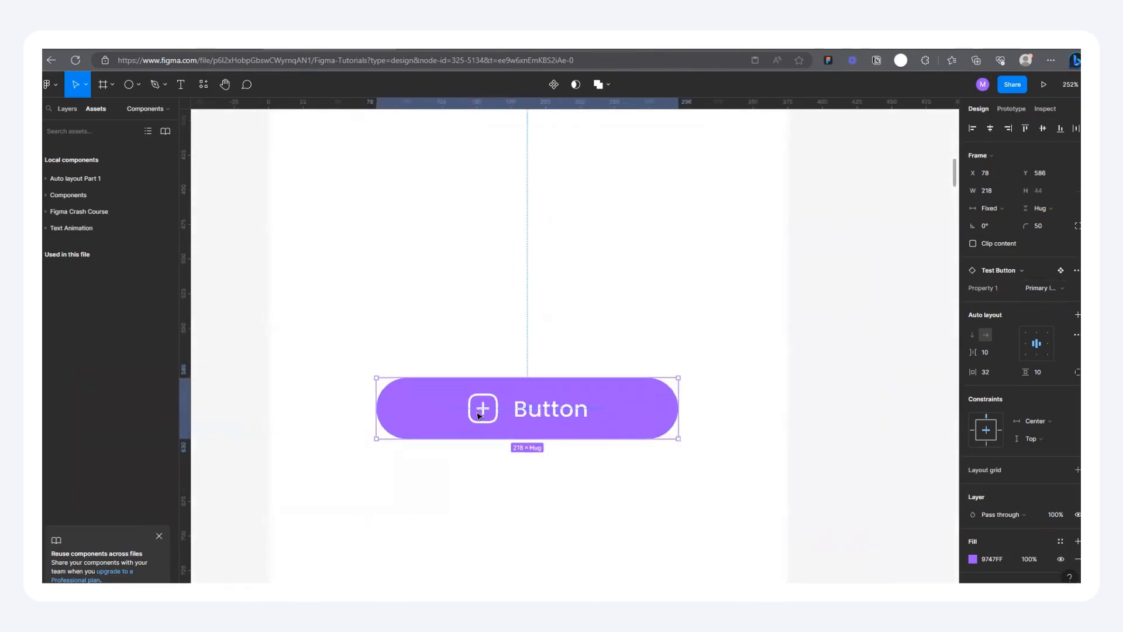
click(1047, 288)
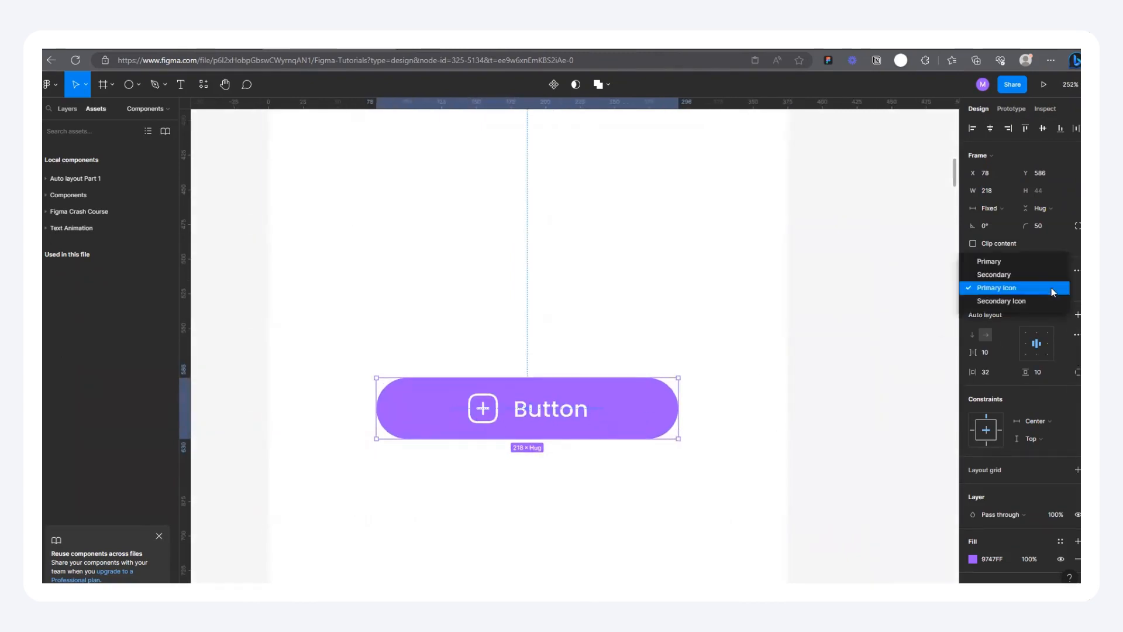
click(1000, 301)
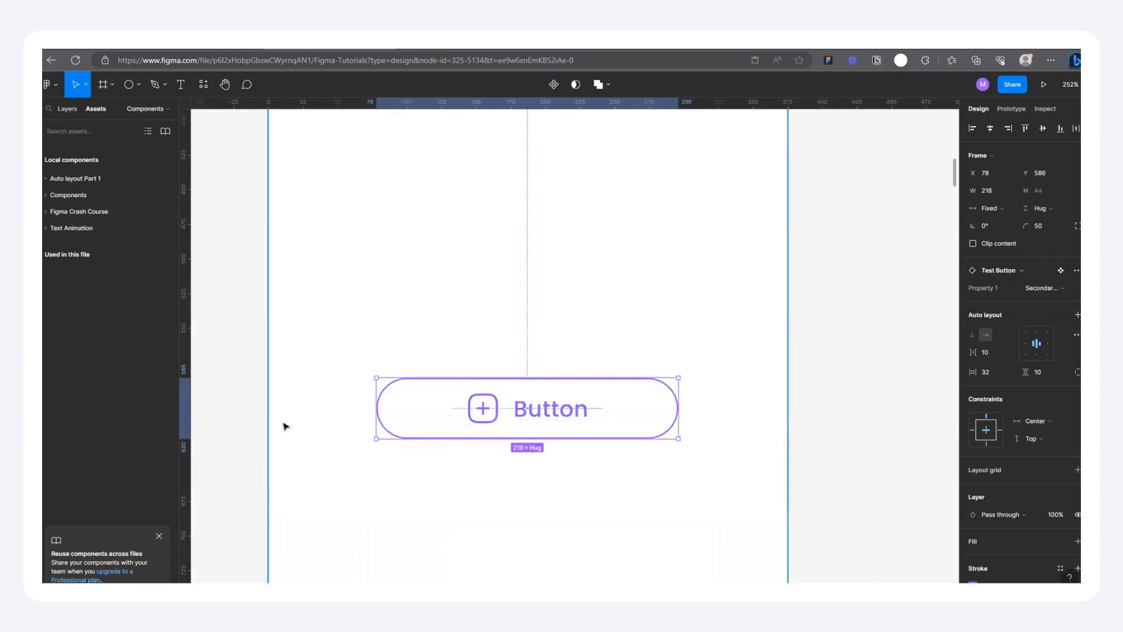
Step: Switch the button instance in the iPhone 13 mini - 10 frame to the Primary variant
scroll(283, 424, down, 6)
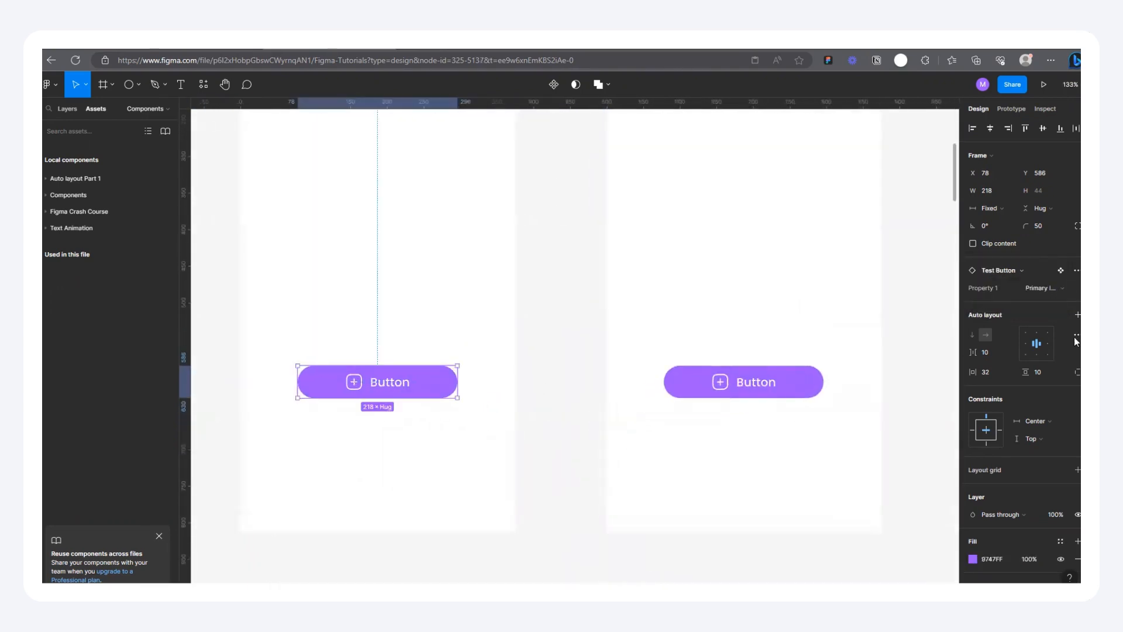
click(1047, 288)
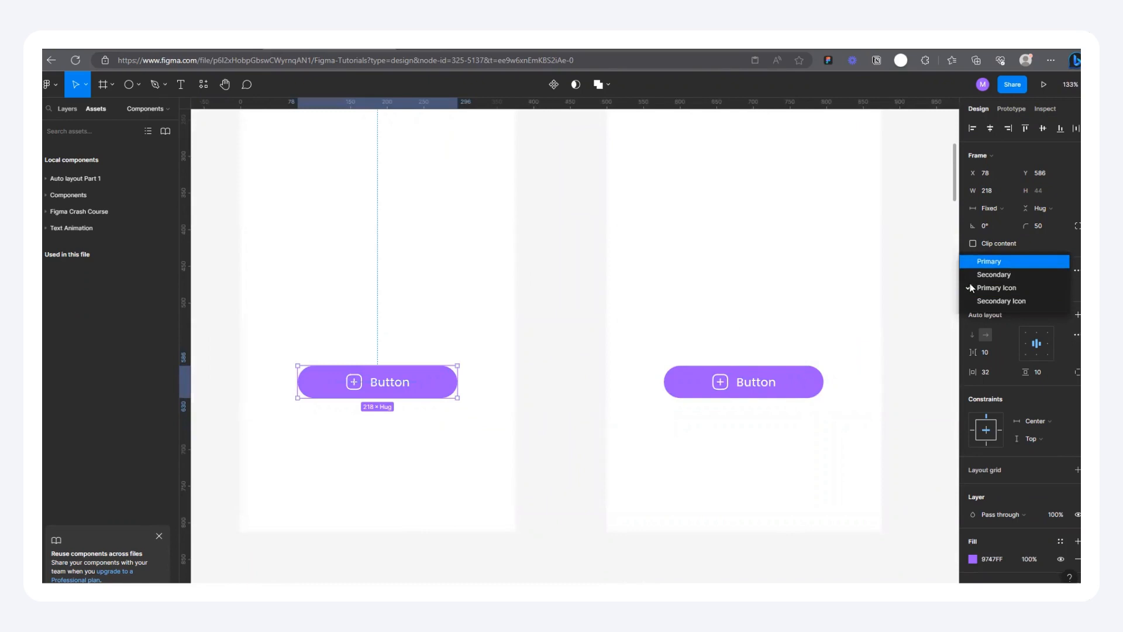
click(1009, 260)
scroll(549, 451, down, 5)
scroll(548, 451, down, 3)
scroll(569, 457, up, 3)
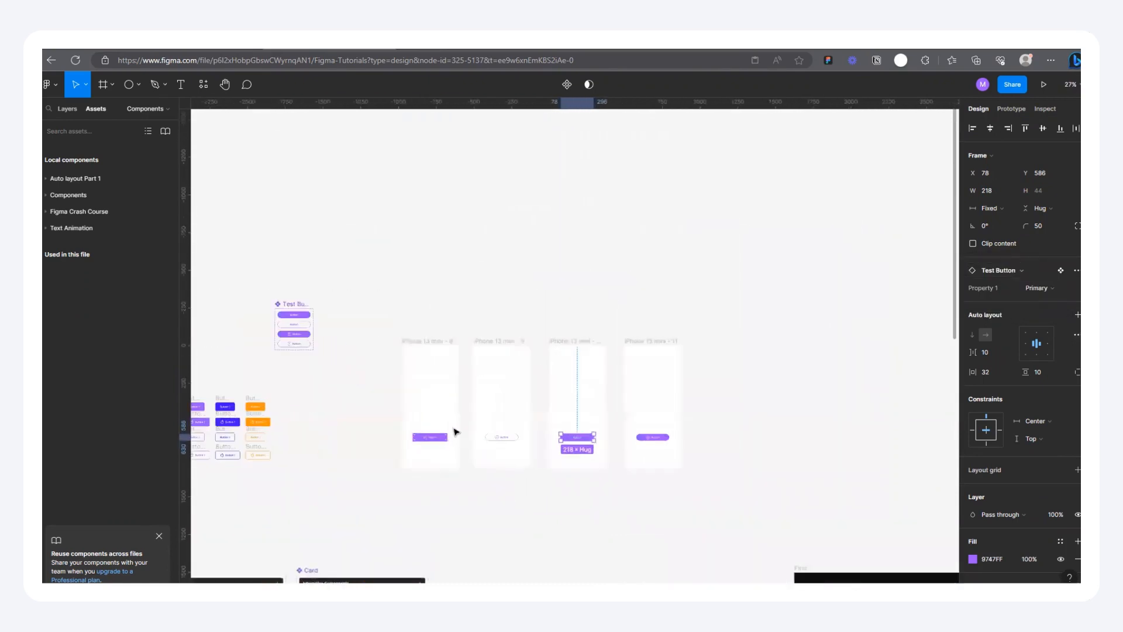
scroll(608, 462, up, 3)
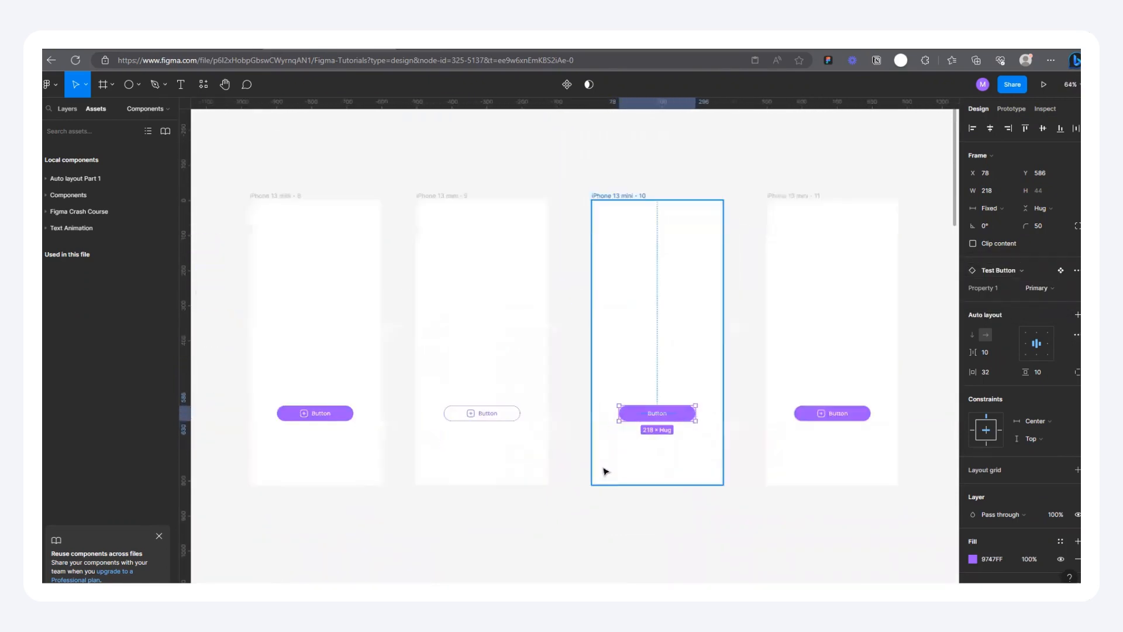
scroll(810, 433, down, 1)
scroll(486, 427, up, 4)
Step: Try the Secondary and Secondary Icon variants on the iPhone 13 mini - 8 button, and return it to Primary Icon
click(491, 408)
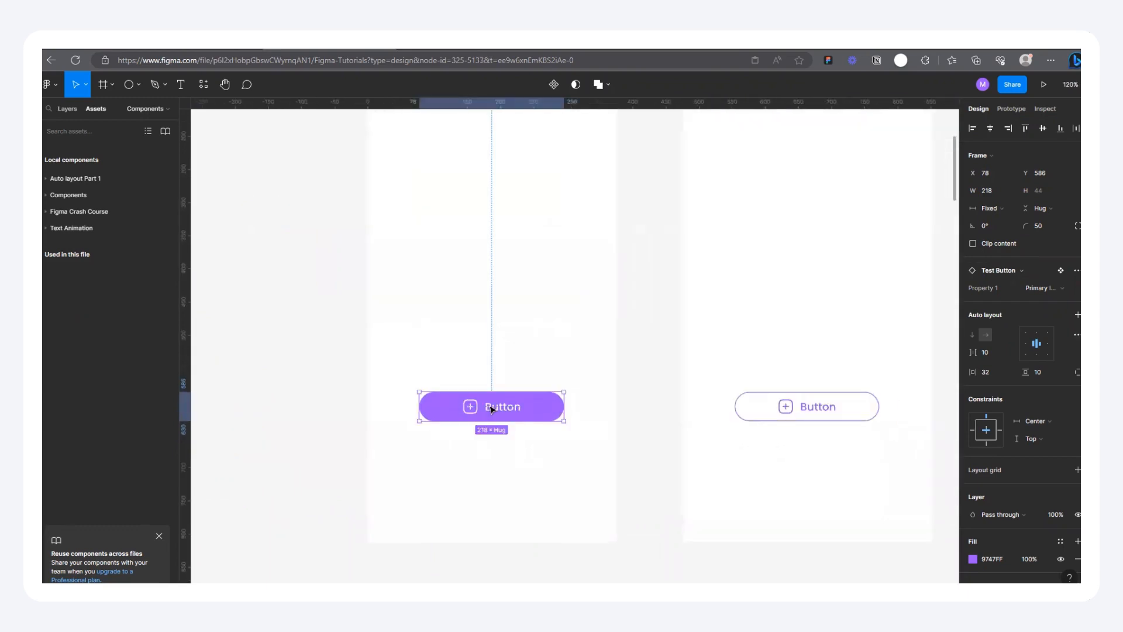
click(1059, 290)
click(995, 275)
click(1044, 288)
click(1010, 311)
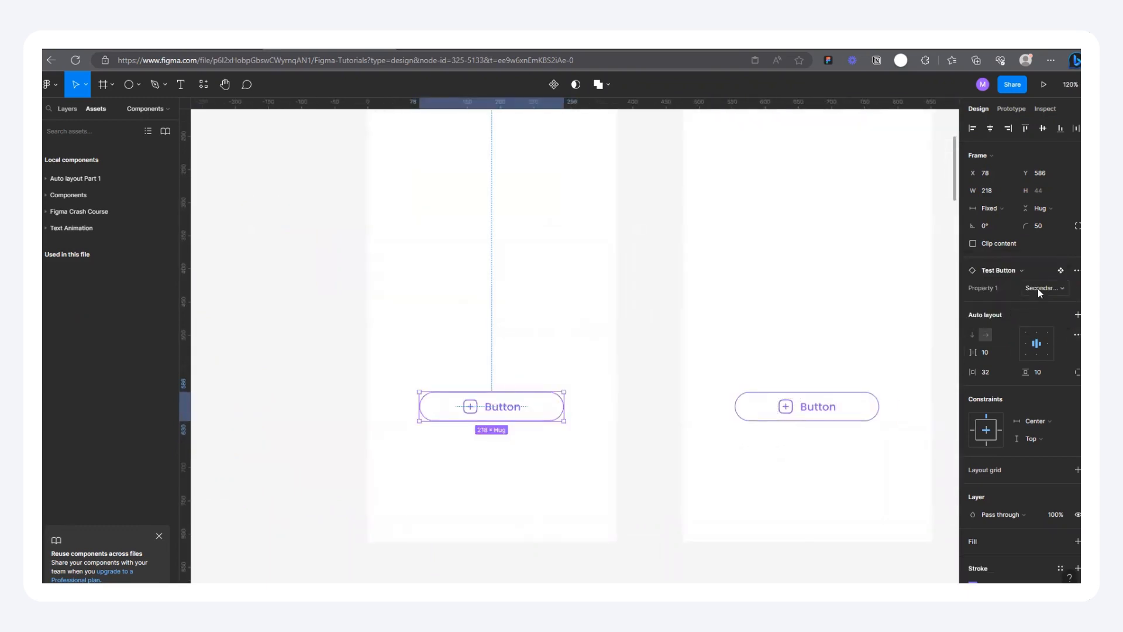
click(1038, 290)
click(1017, 276)
Step: Alternate the iPhone 13 mini - 8 button between the Secondary and Primary variants, restore Primary Icon, and deselect it
click(1026, 288)
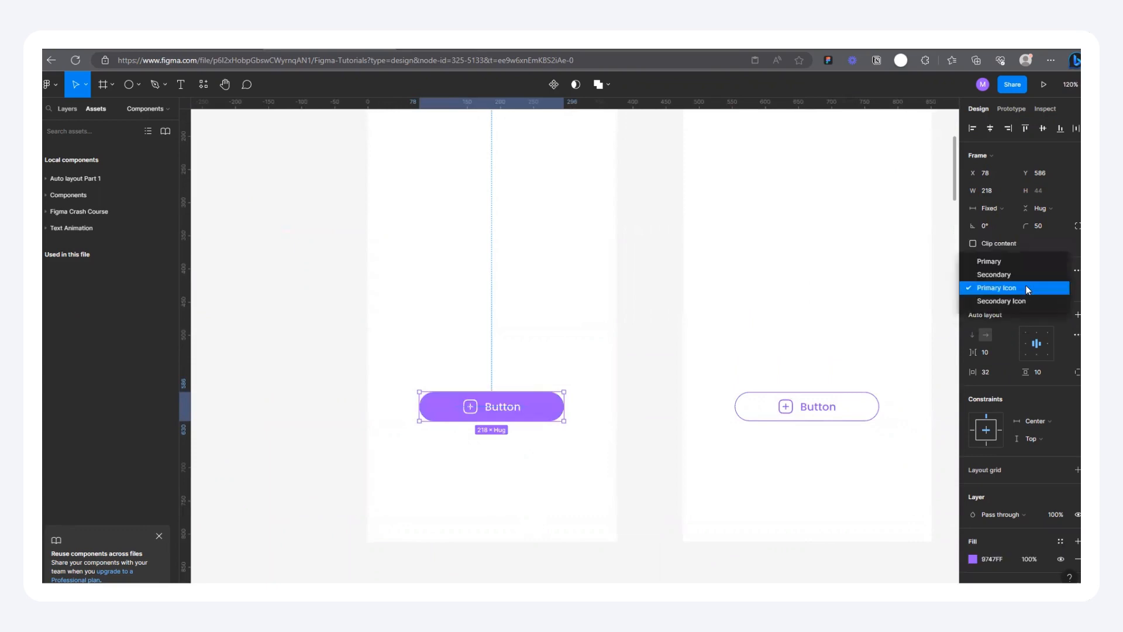
click(1012, 274)
click(1034, 285)
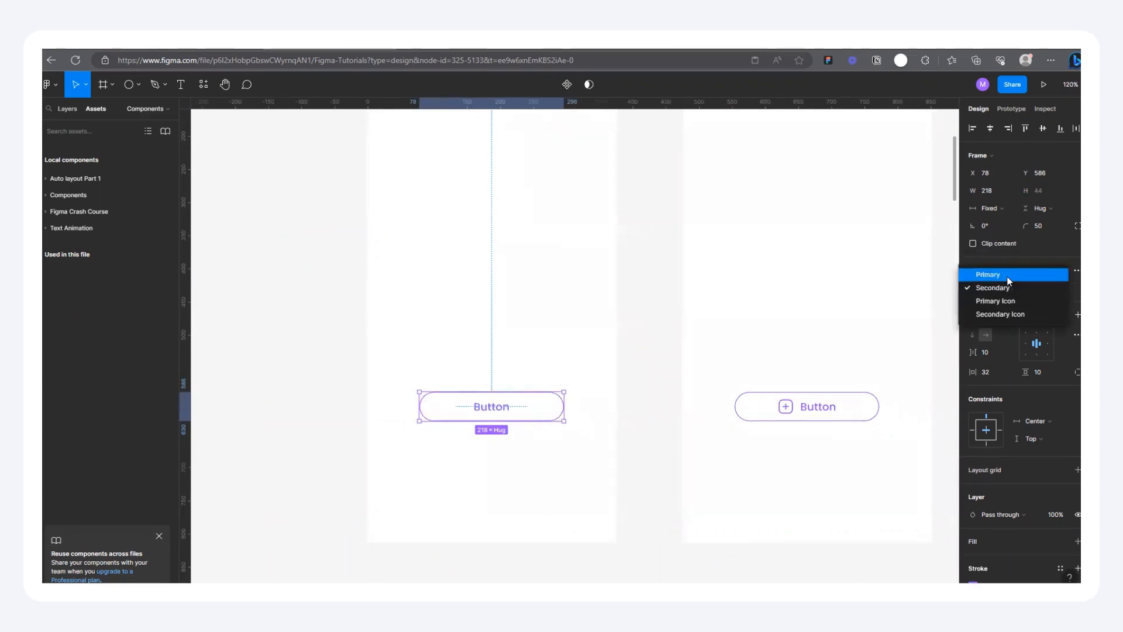
click(1007, 277)
click(1035, 286)
click(1023, 300)
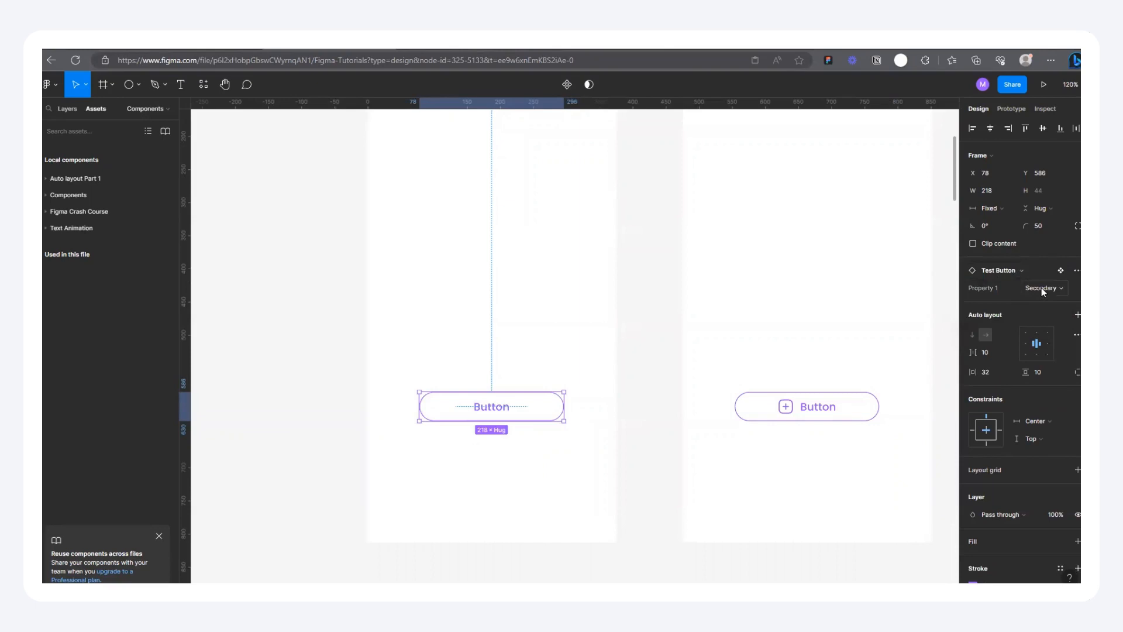
click(1042, 290)
click(1007, 301)
click(692, 513)
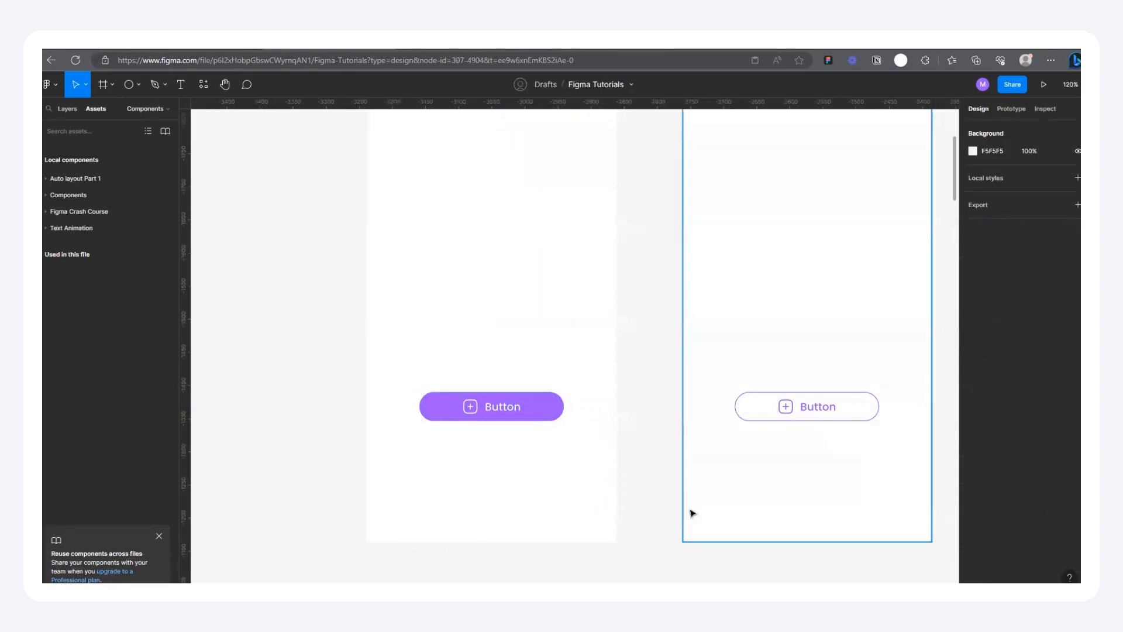
Step: Move the Test Button component set to about X -4560, Y -2216, farther from the phone frames, and deselect it
scroll(694, 510, down, 8)
scroll(604, 429, up, 6)
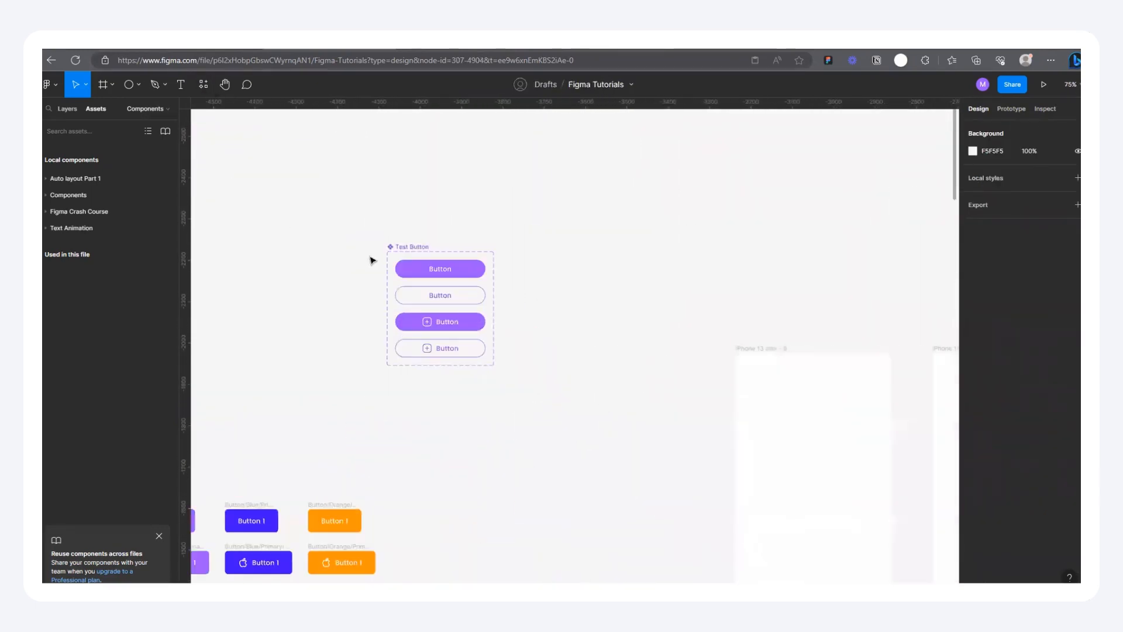
scroll(373, 260, up, 5)
drag(429, 237, 358, 236)
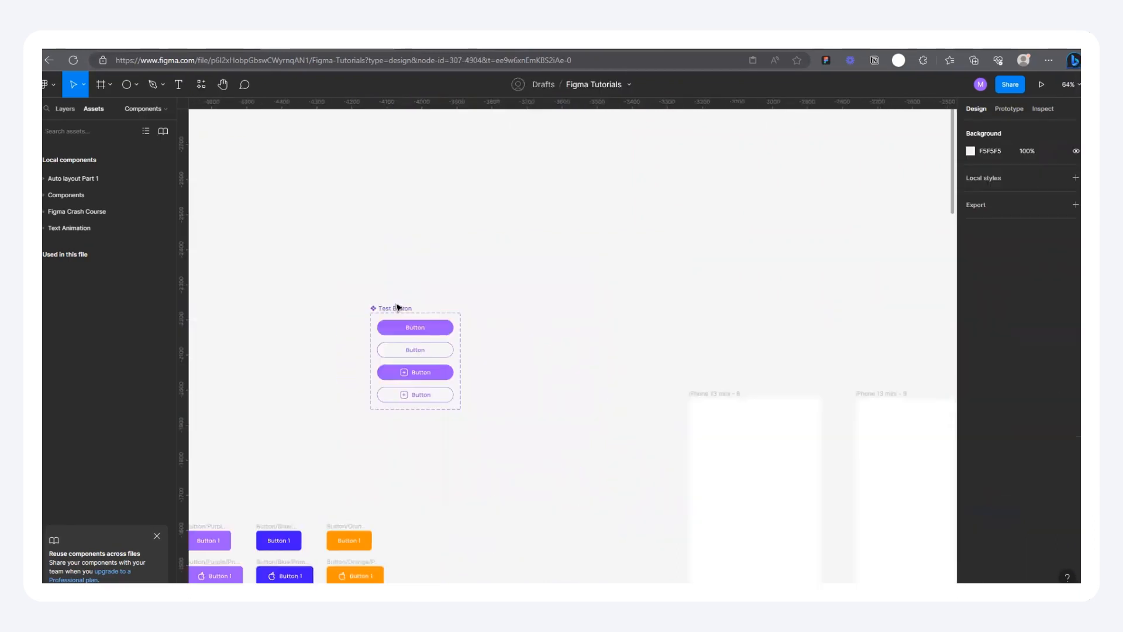
drag(376, 309, 244, 313)
click(401, 315)
scroll(284, 337, up, 3)
scroll(465, 331, down, 2)
scroll(266, 339, up, 2)
click(329, 297)
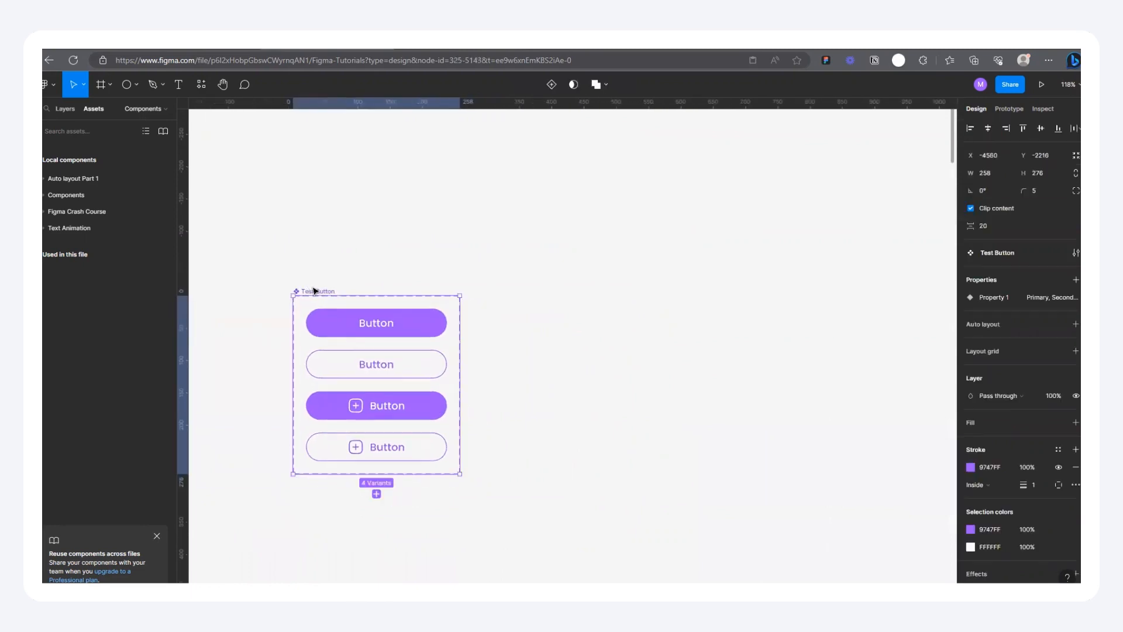
scroll(329, 297, down, 2)
scroll(506, 296, up, 2)
click(402, 253)
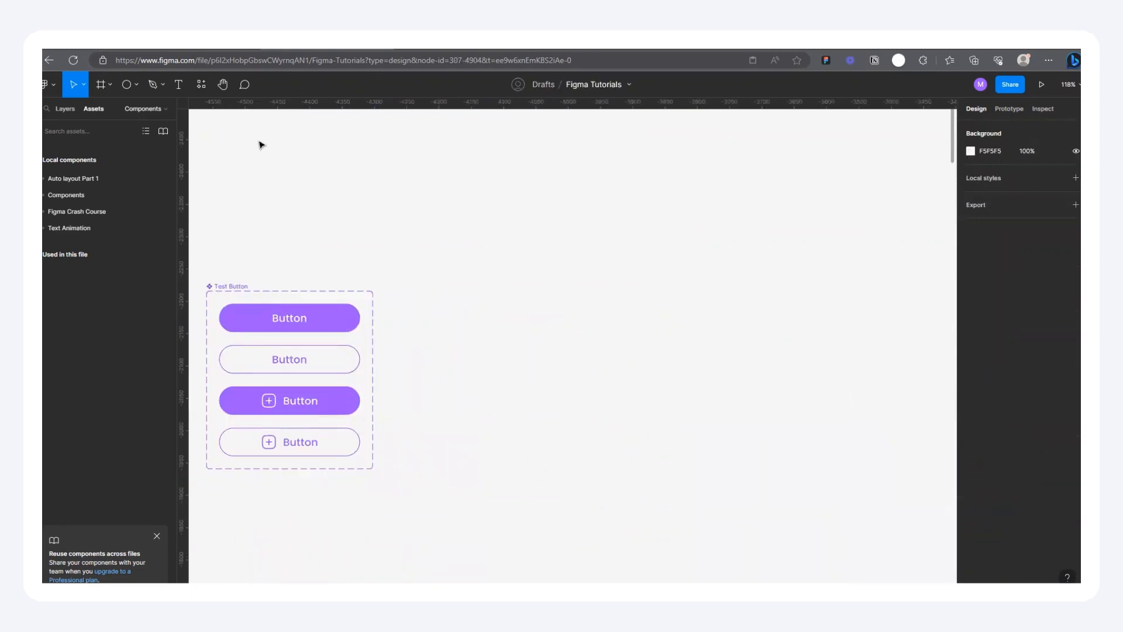
Step: Move the multicolor Button component set to about X -6508, Y -457, aligned with the neighboring Card component set
scroll(381, 291, up, 2)
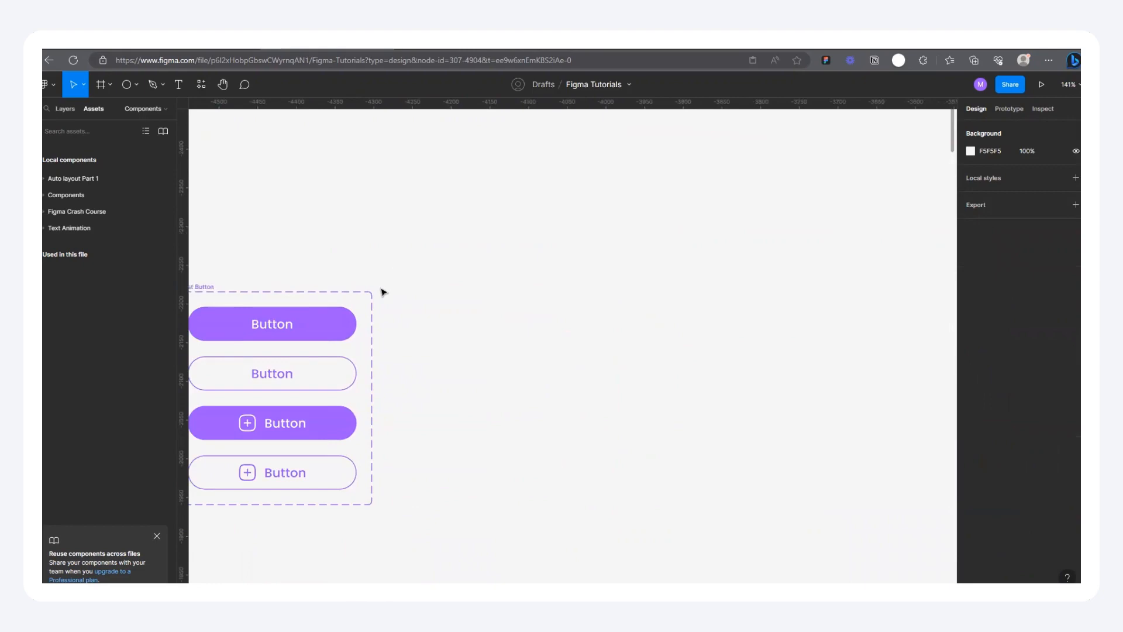
scroll(587, 298, down, 8)
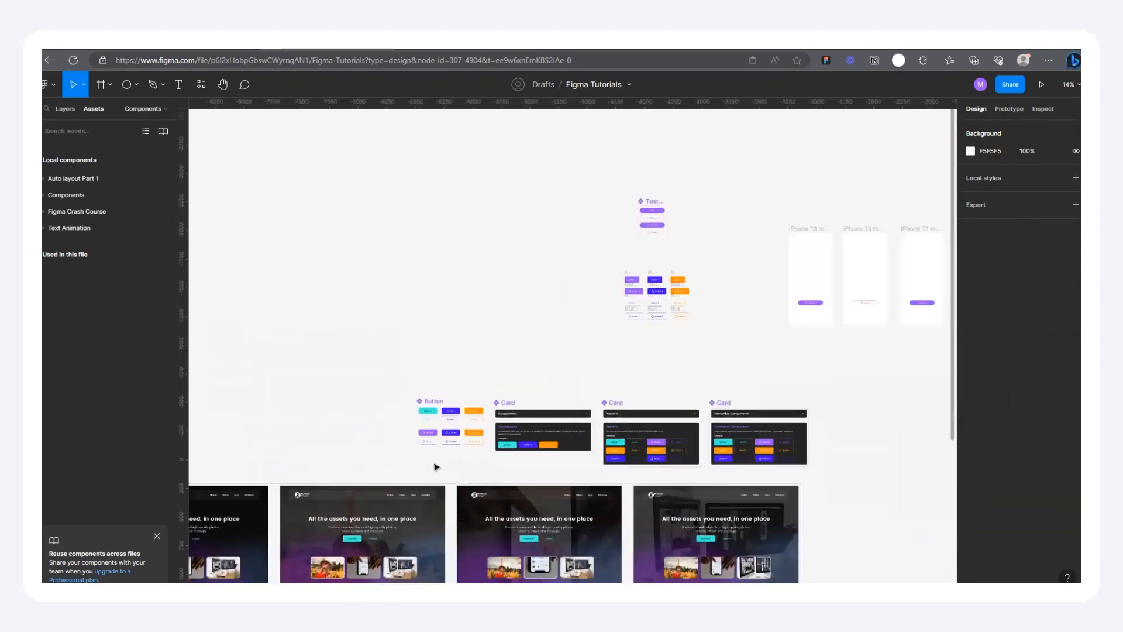
scroll(436, 466, up, 10)
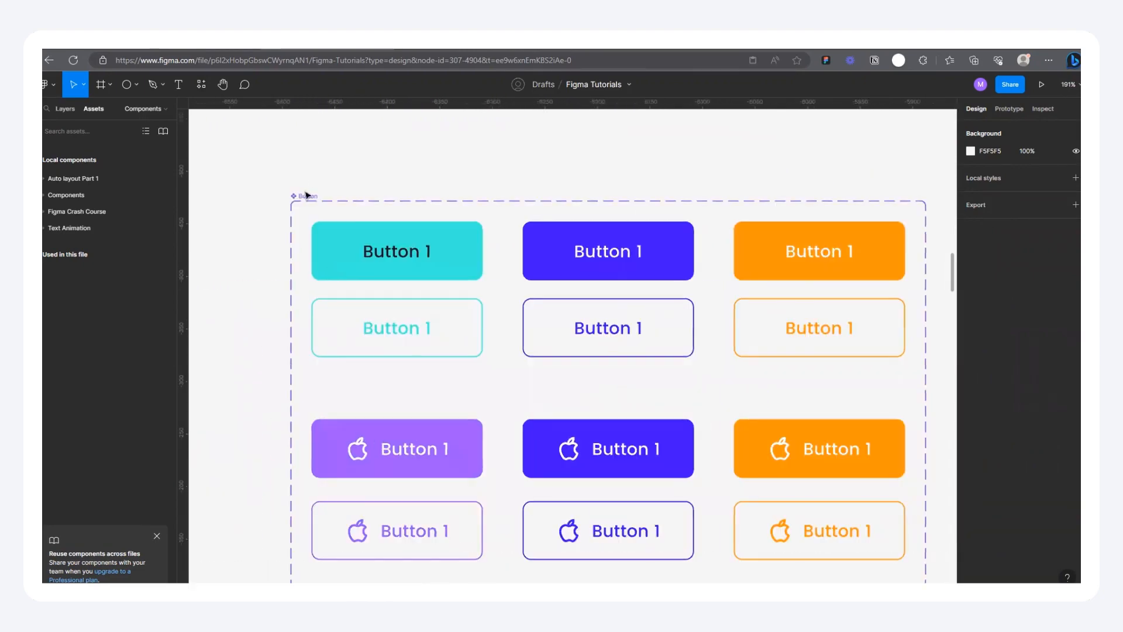
click(303, 195)
scroll(295, 199, down, 3)
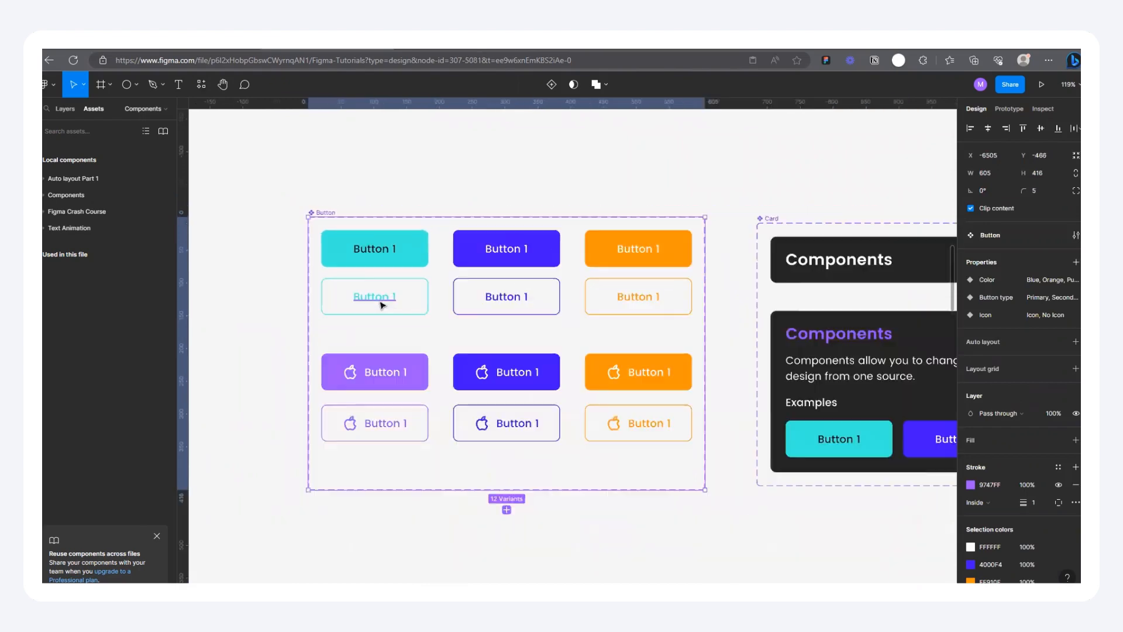
scroll(381, 305, down, 1)
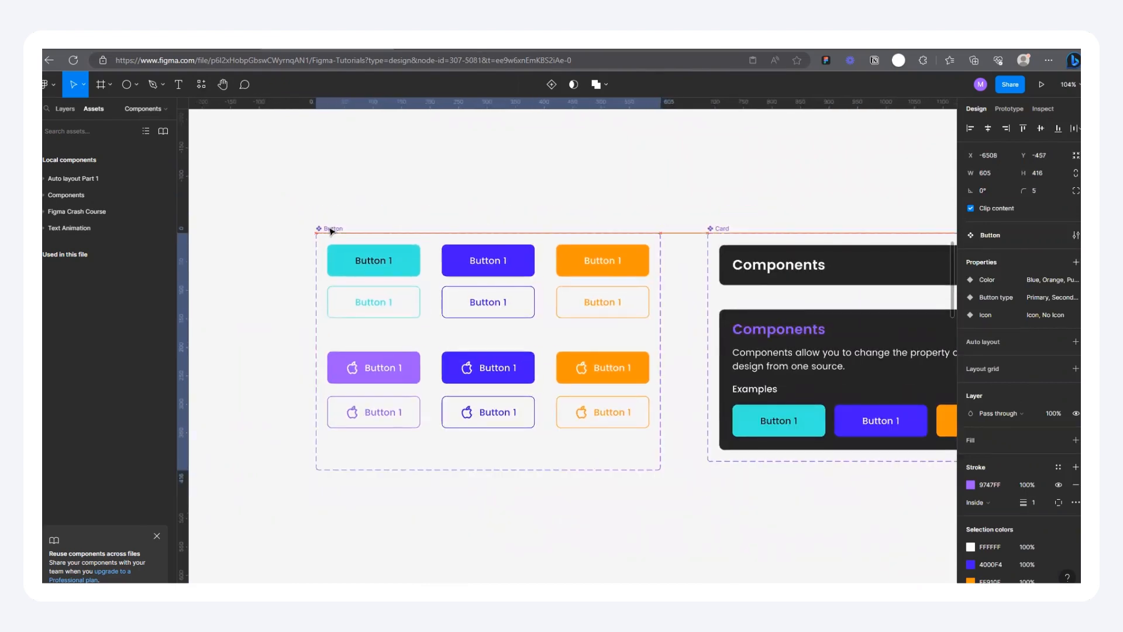
scroll(512, 289, up, 3)
scroll(539, 256, up, 1)
scroll(543, 252, down, 1)
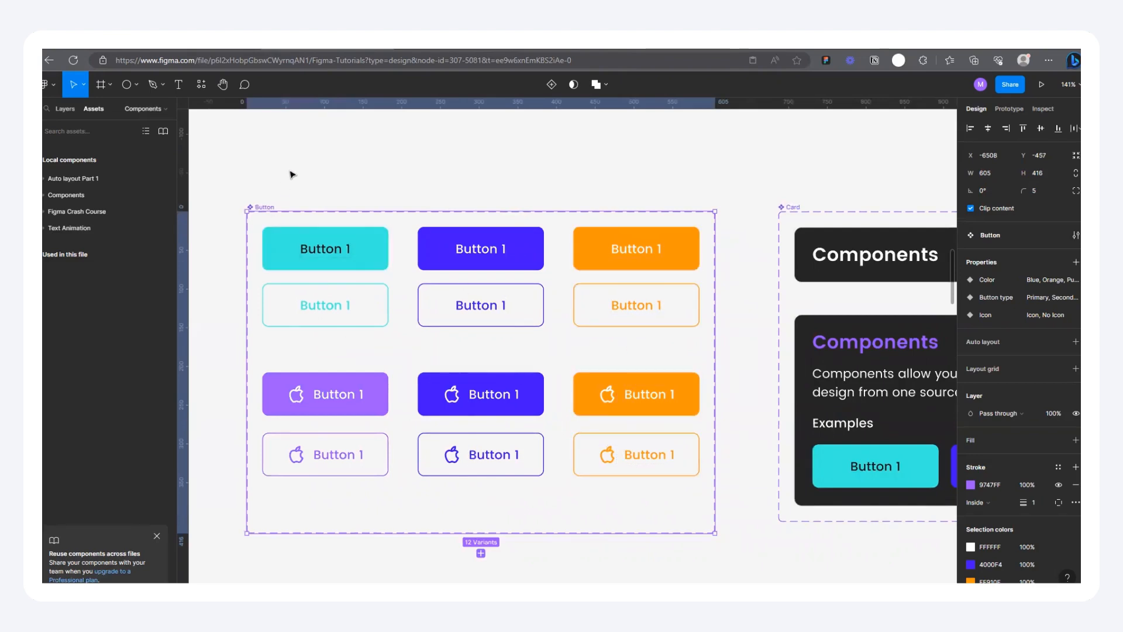
Step: Change the fill of the turquoise primary no-icon variant to 9747FF, sampled from the purple icon button
click(306, 306)
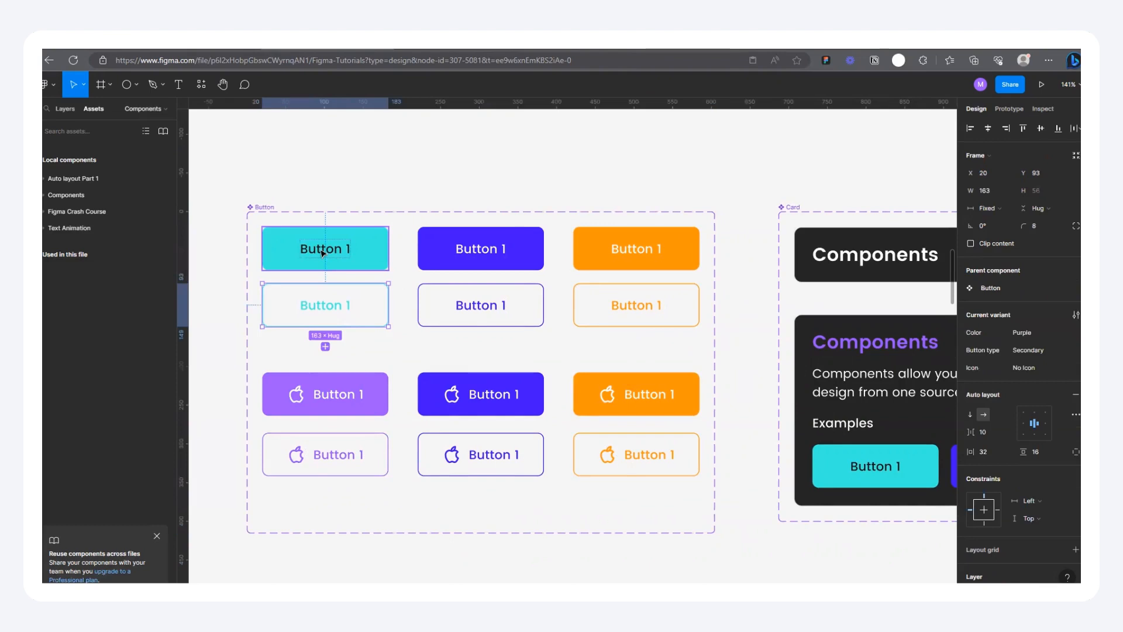
click(322, 253)
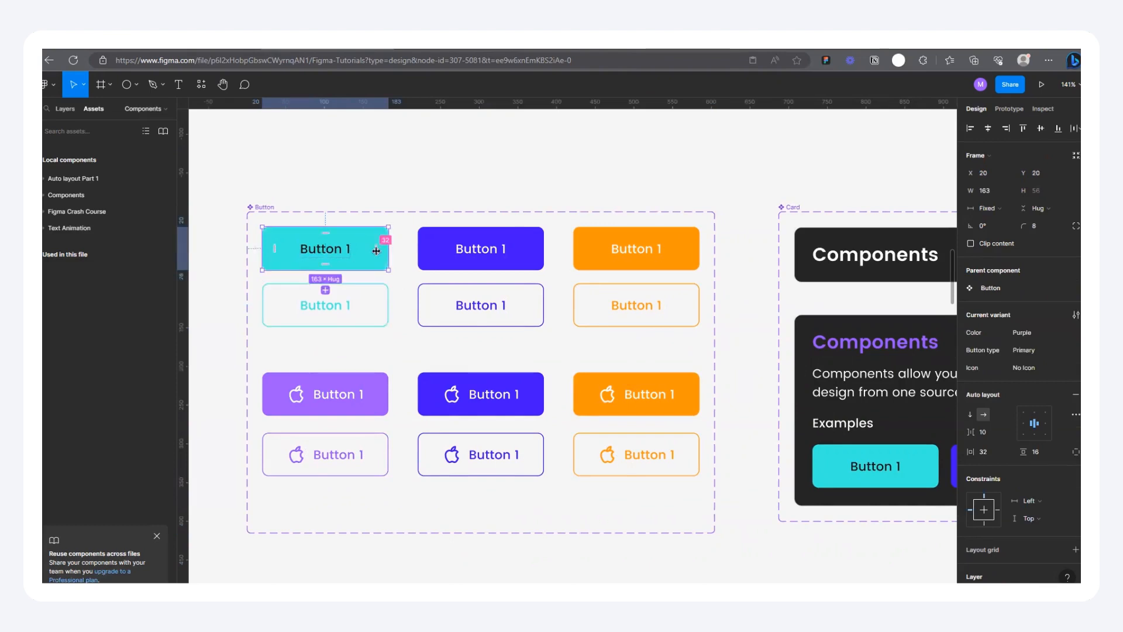
scroll(1006, 438, down, 4)
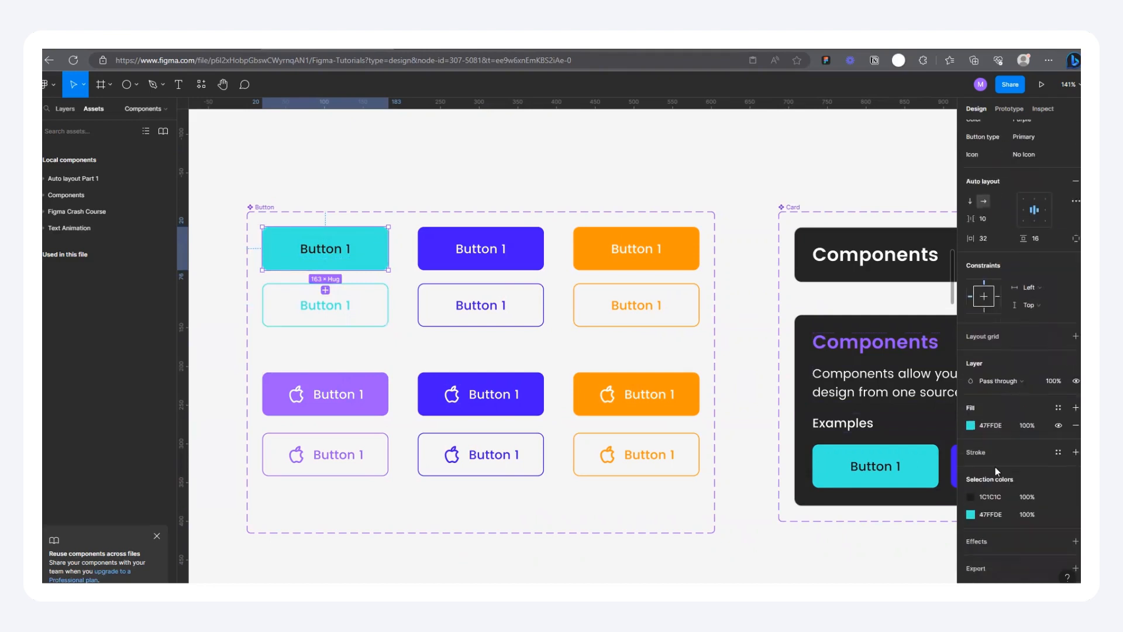
click(971, 416)
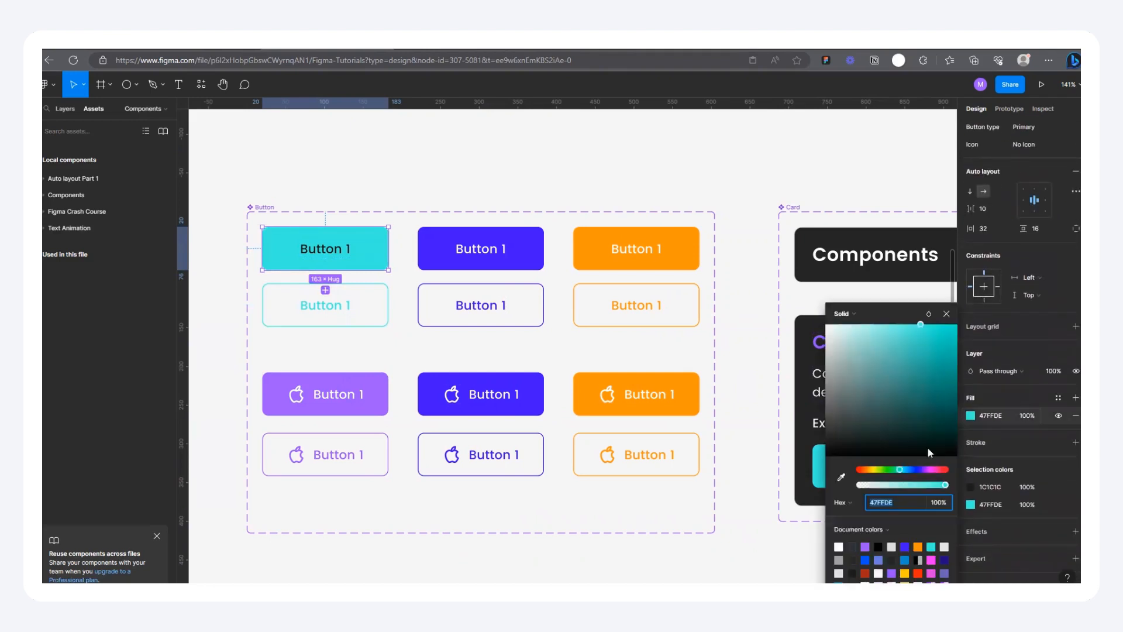
click(842, 476)
click(375, 393)
Step: Recolor the outline and the label of the turquoise secondary no-icon variant to 9747FF, sampled from the purple icon button
click(372, 314)
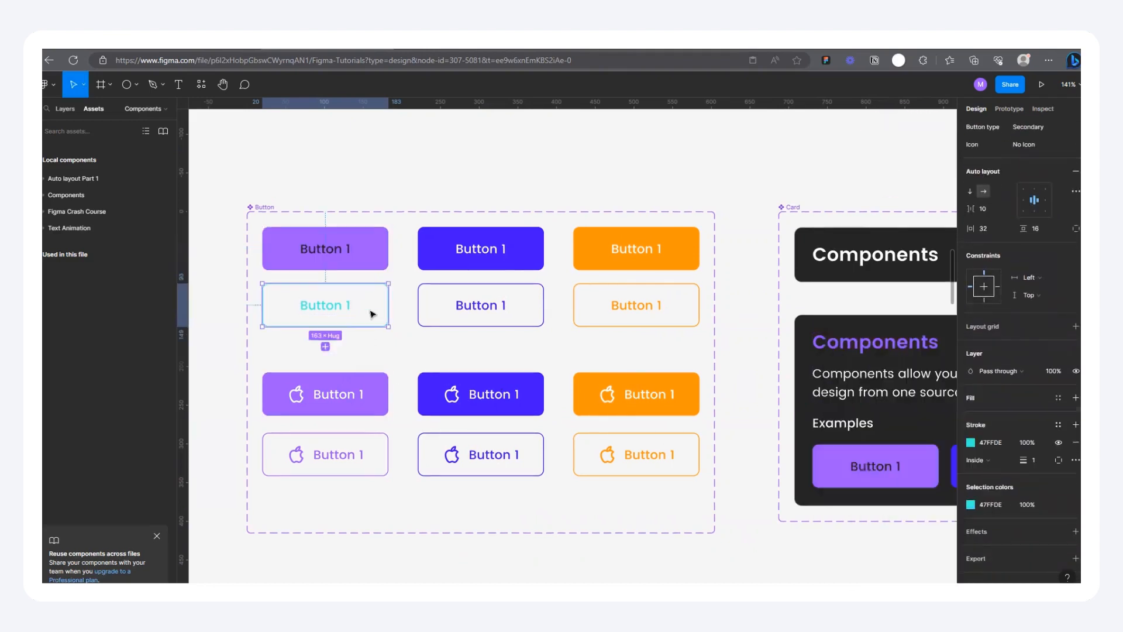
click(970, 442)
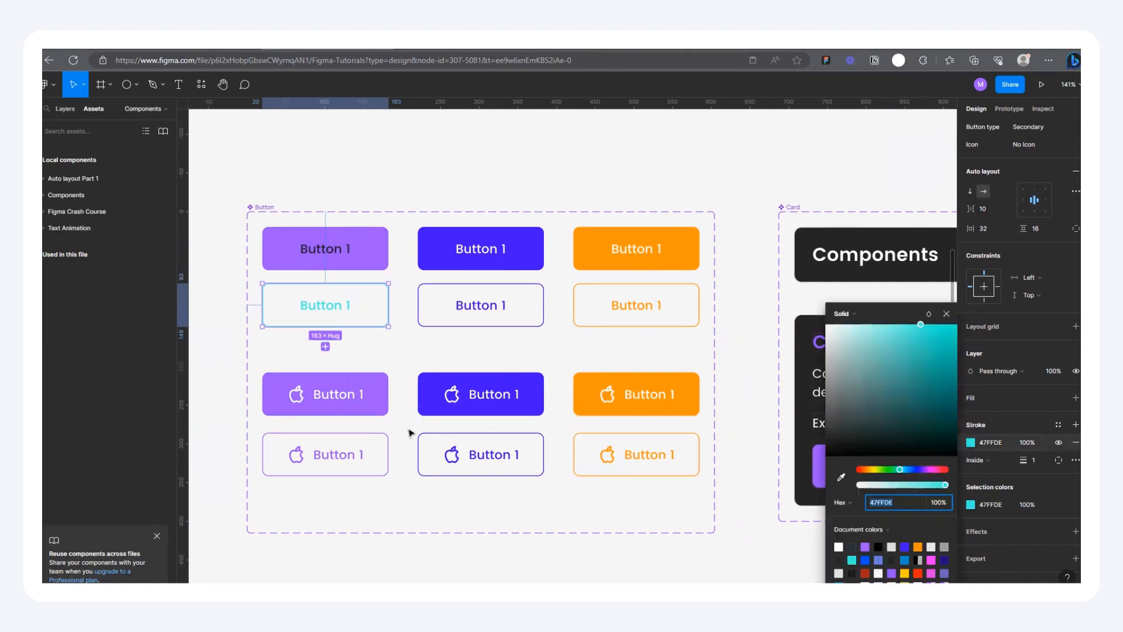
click(842, 478)
click(376, 385)
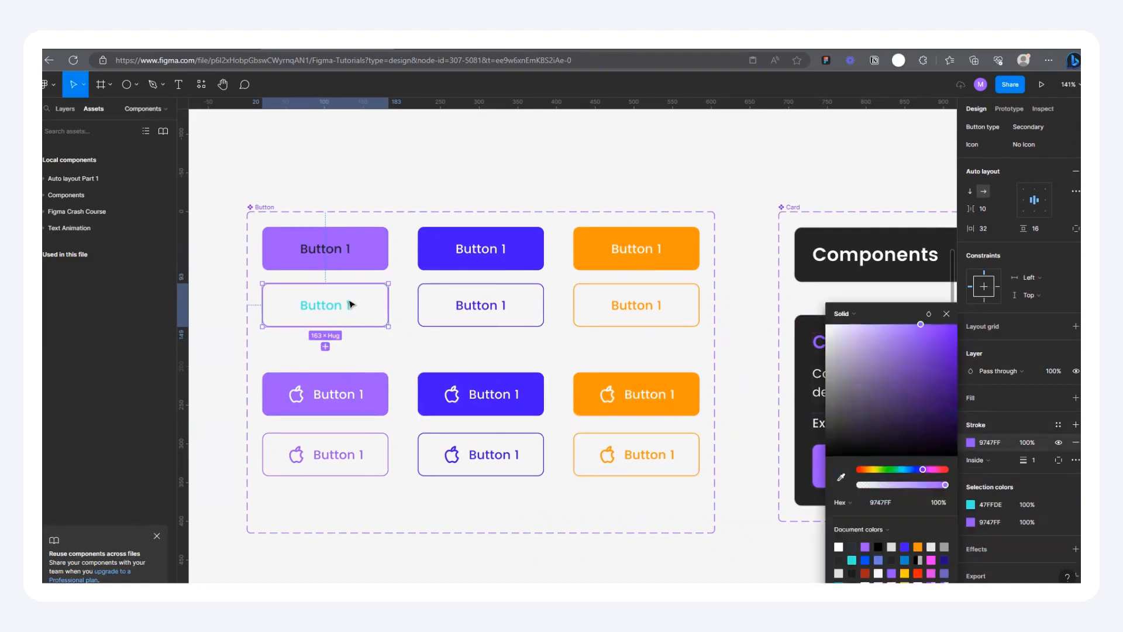
double_click(351, 304)
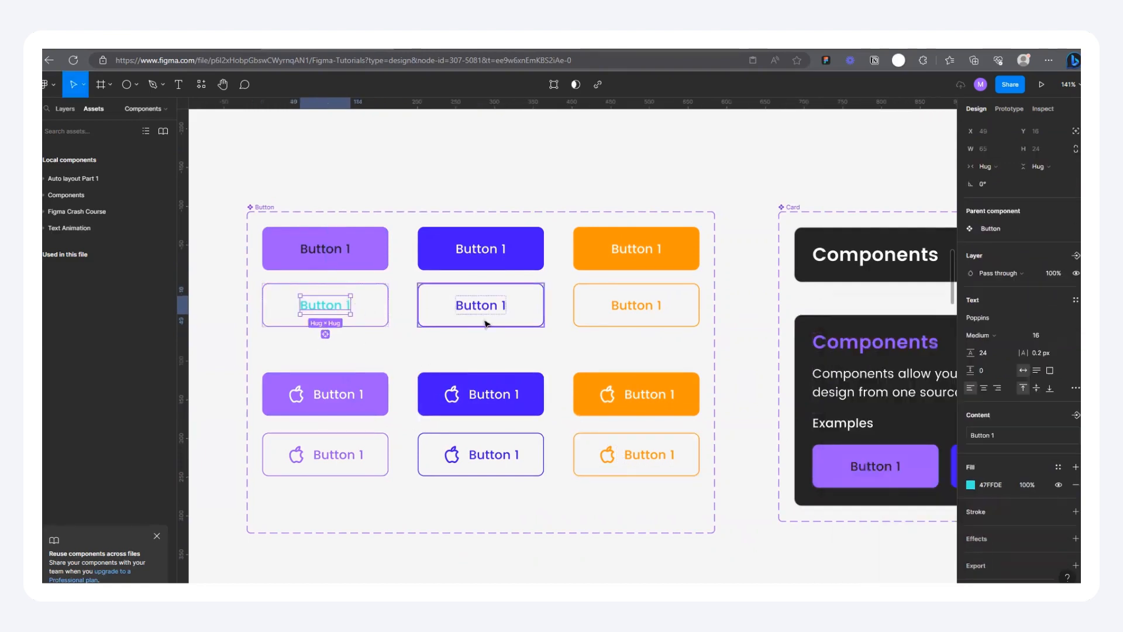
click(971, 485)
click(842, 478)
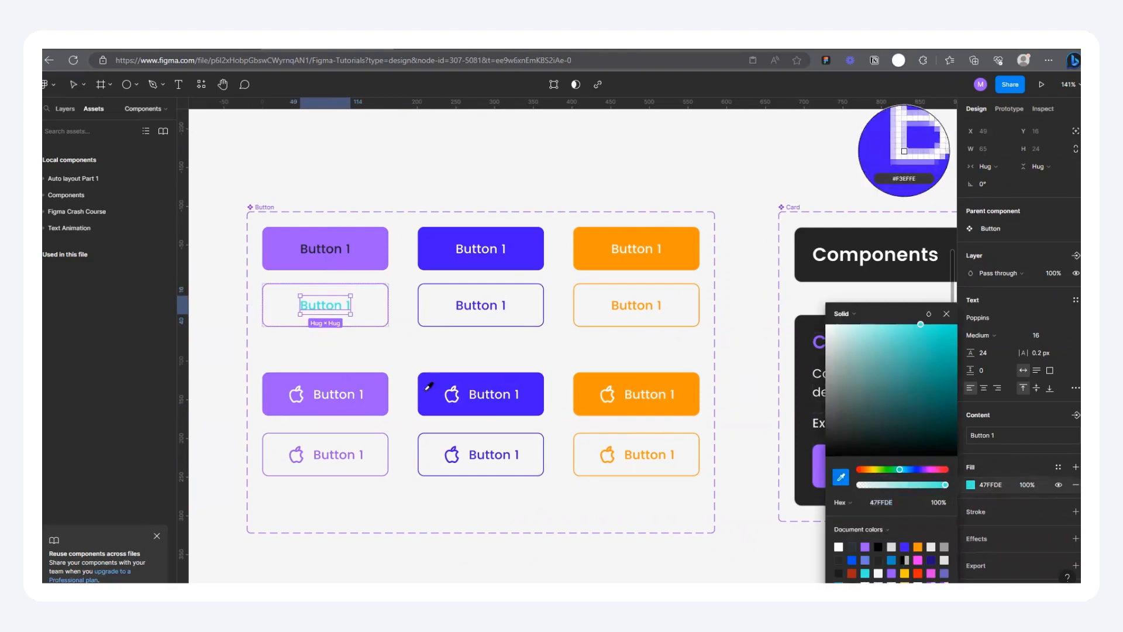
click(387, 385)
Step: Change the label of the purple primary no-icon variant to white, and clear the selection
click(342, 260)
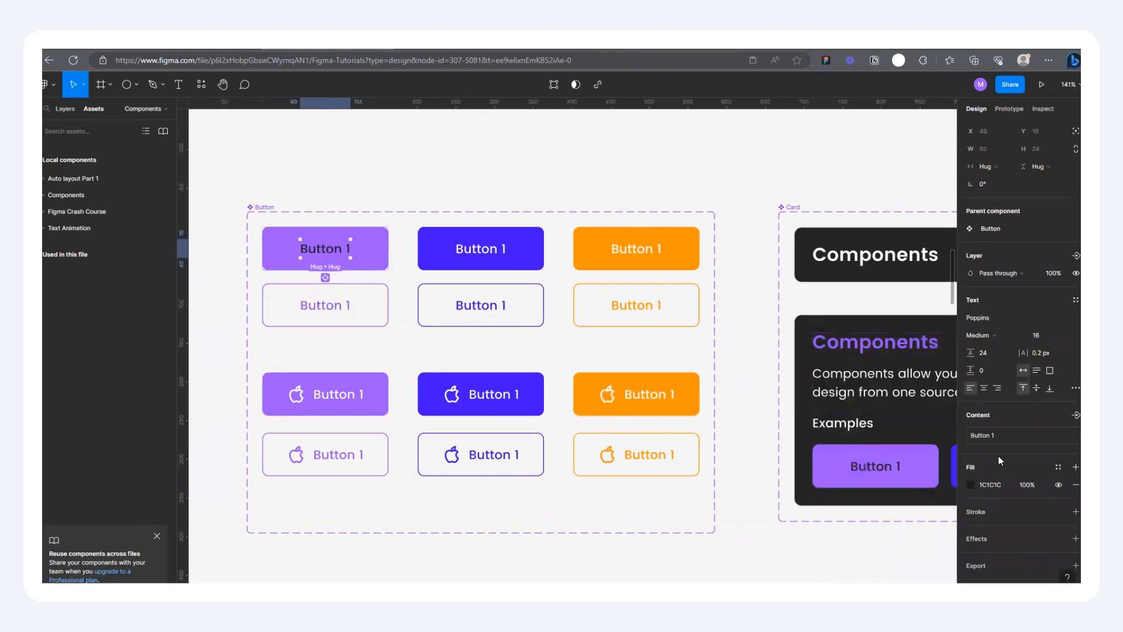
click(971, 485)
drag(866, 451, 495, 195)
click(426, 168)
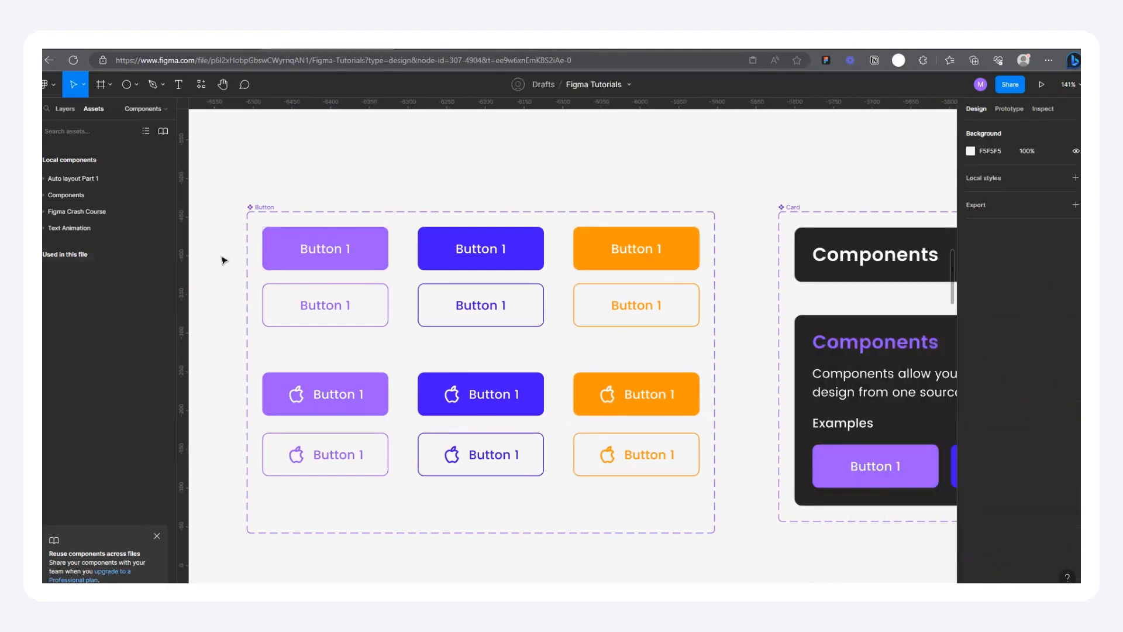
Step: Place an instance of the purple primary no-icon button above the Button component set, at about X -6346, Y -694
scroll(223, 260, up, 3)
scroll(422, 359, down, 4)
click(419, 321)
drag(419, 322, 429, 171)
scroll(451, 231, down, 3)
scroll(452, 229, up, 5)
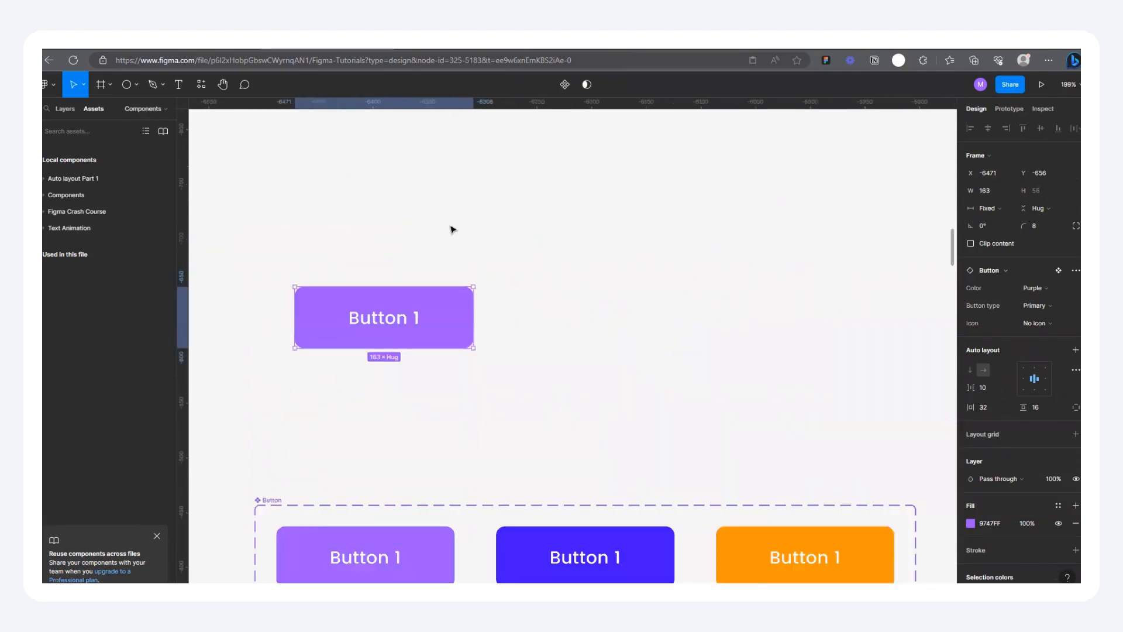
scroll(452, 229, up, 1)
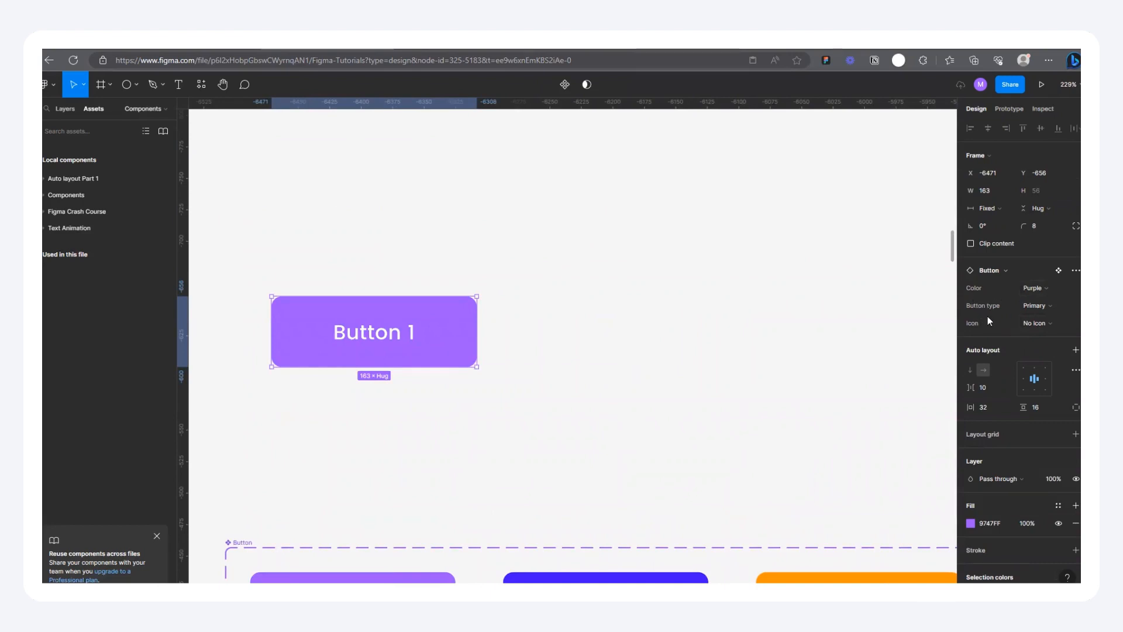
drag(458, 330, 625, 280)
scroll(684, 251, up, 3)
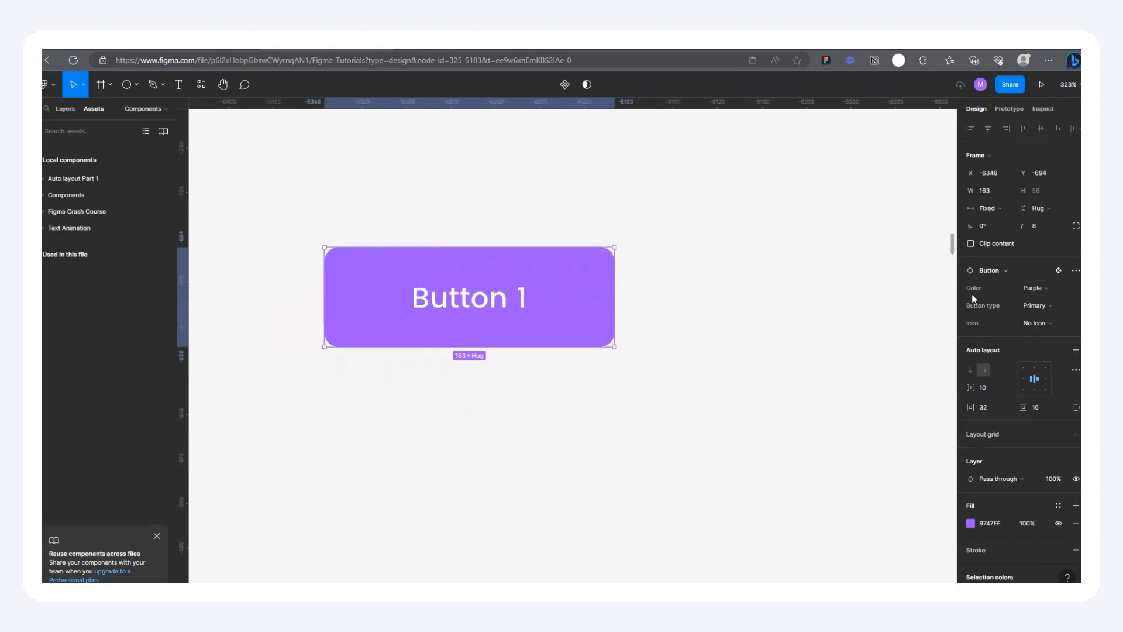
Step: Try the Orange and Blue colors on the button instance, and return it to Purple
click(1033, 289)
click(995, 274)
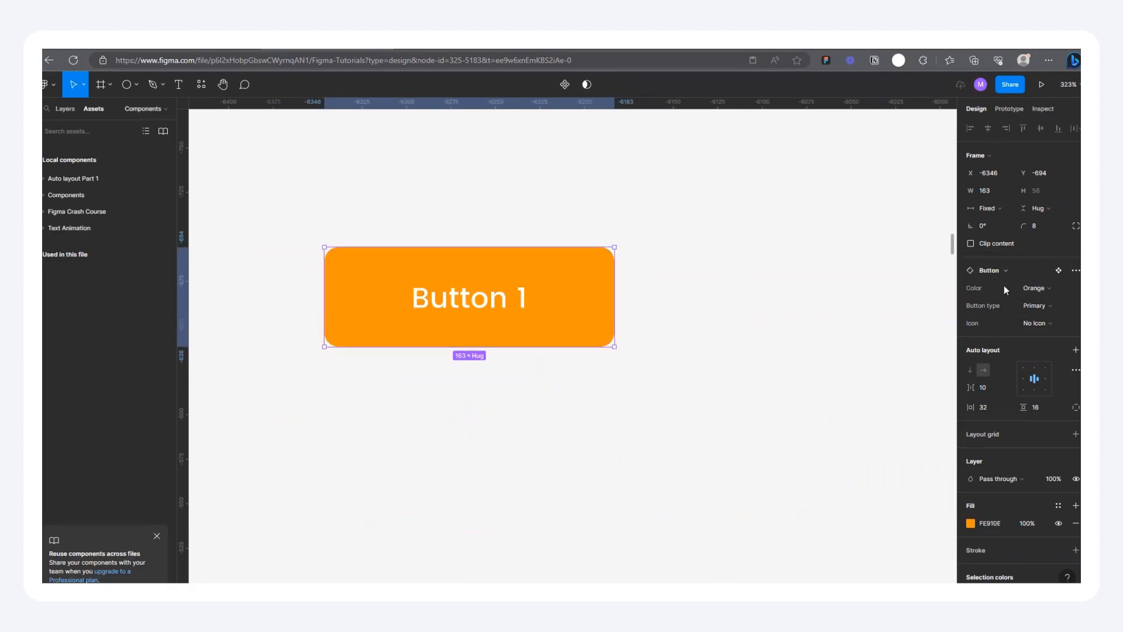
click(1034, 289)
click(1002, 277)
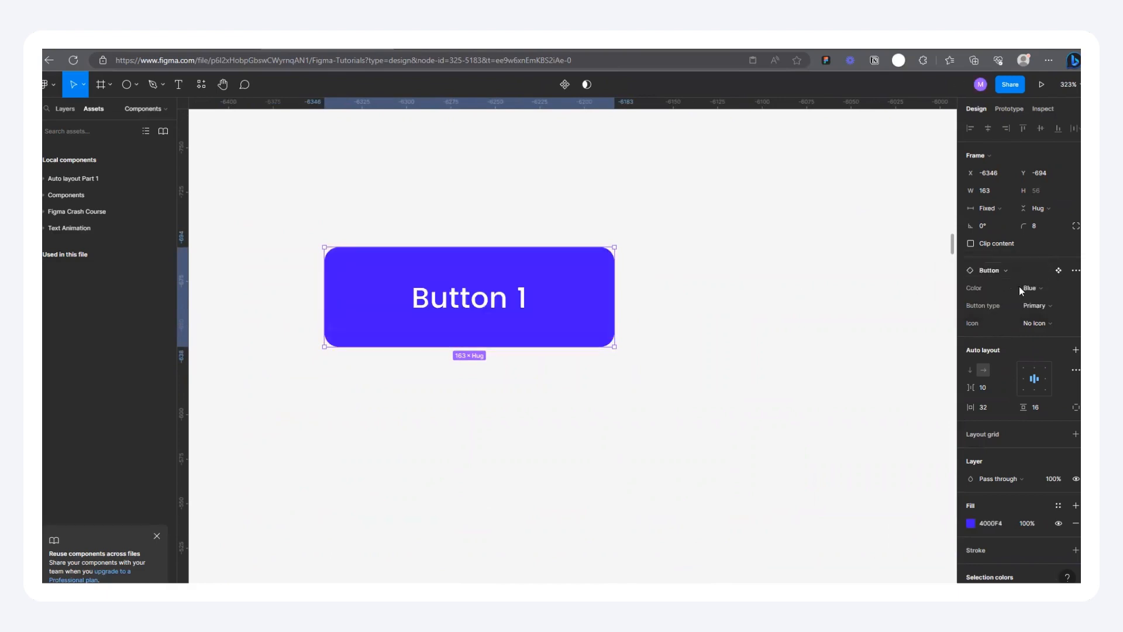
click(1041, 292)
click(989, 313)
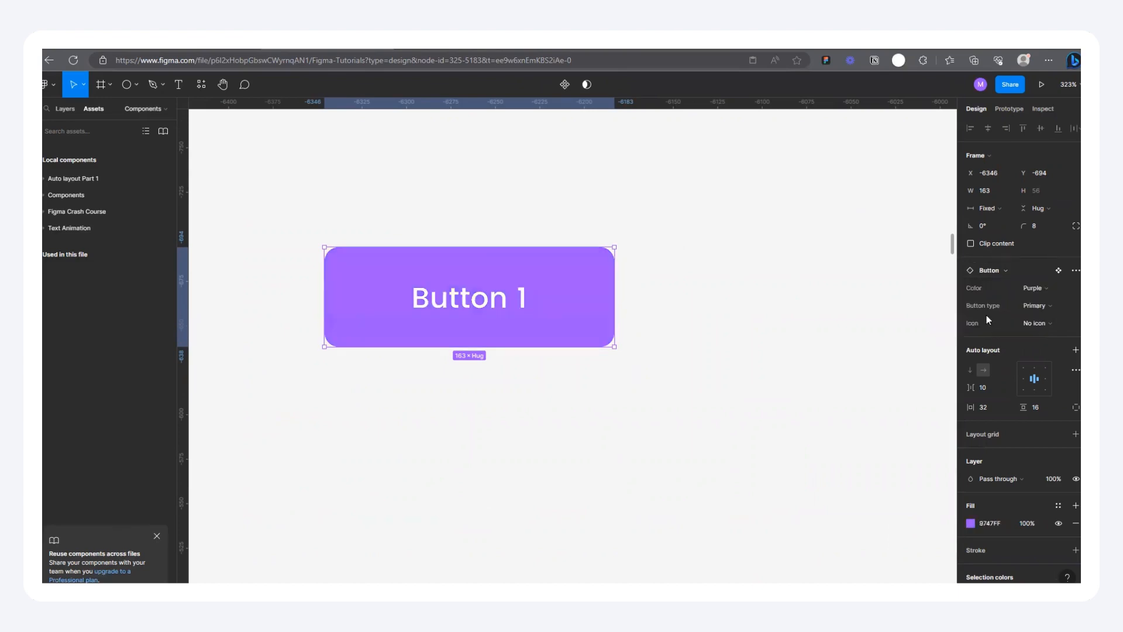
Step: Switch the instance's Button type property to Secondary and its Icon property to Icon
click(1035, 305)
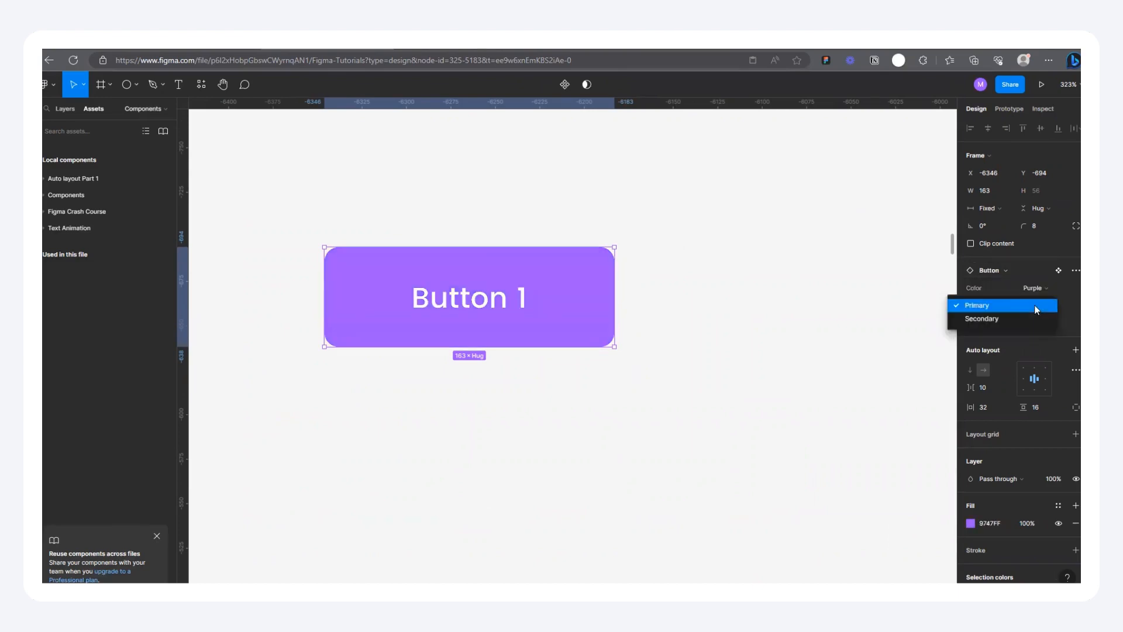
click(992, 320)
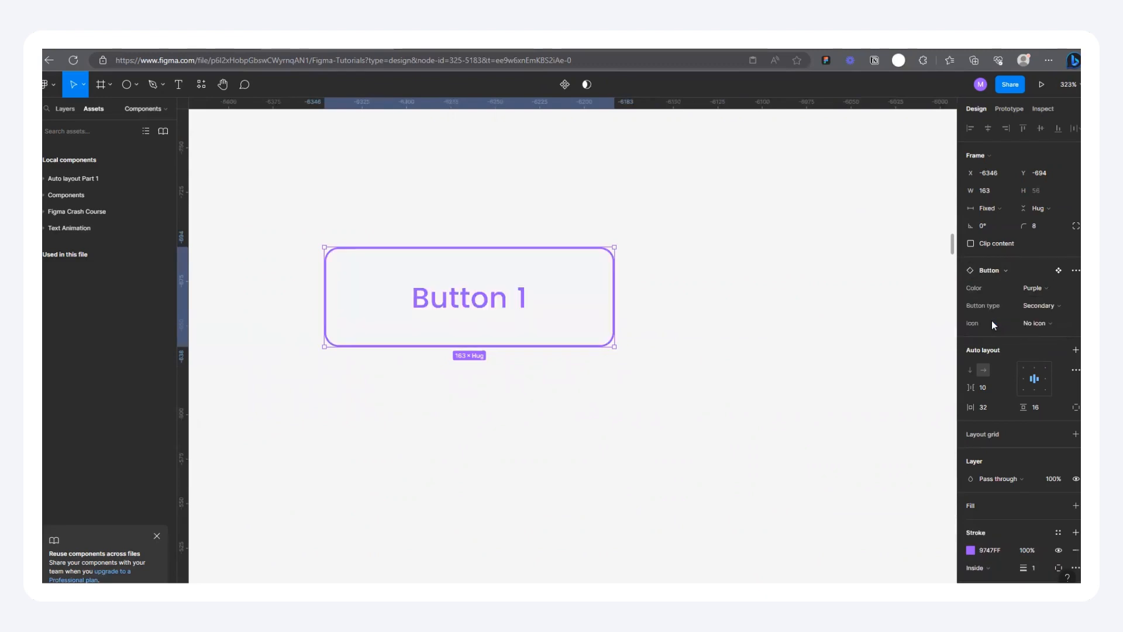
click(1036, 323)
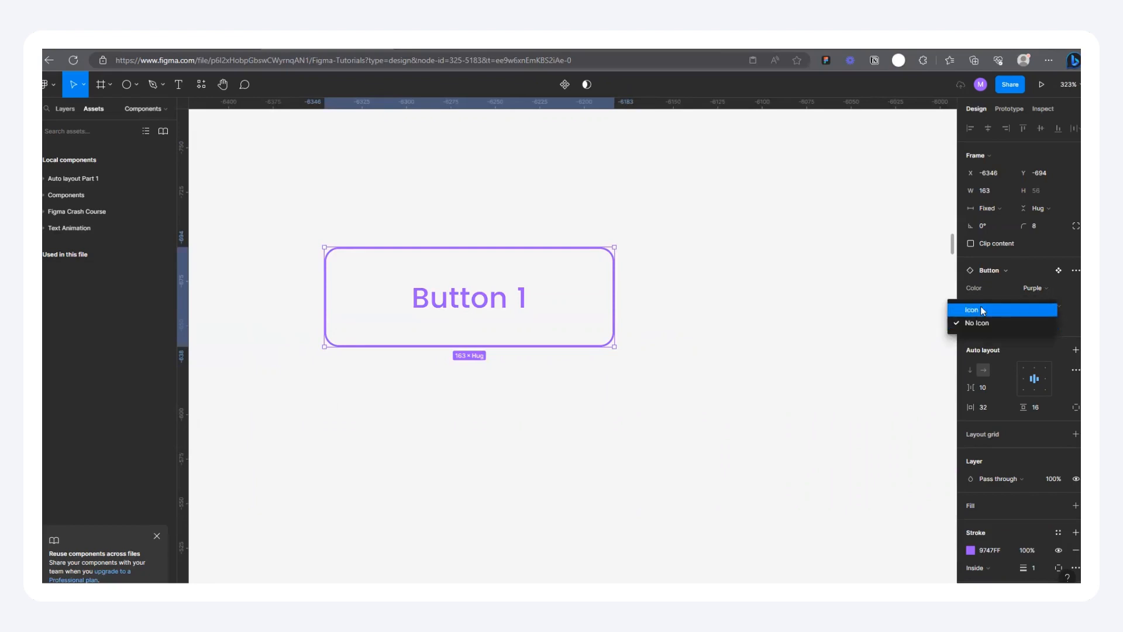
click(983, 310)
Step: Set the instance's Button type to Primary, and change its color to Orange and finally to Blue
click(1037, 307)
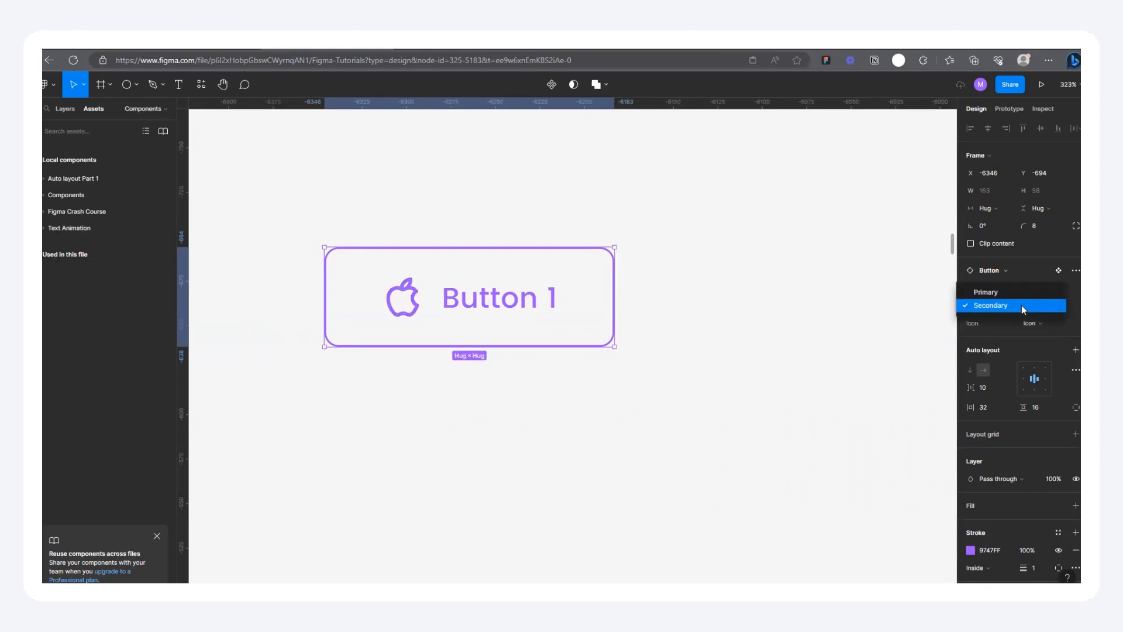
click(1004, 292)
click(1035, 290)
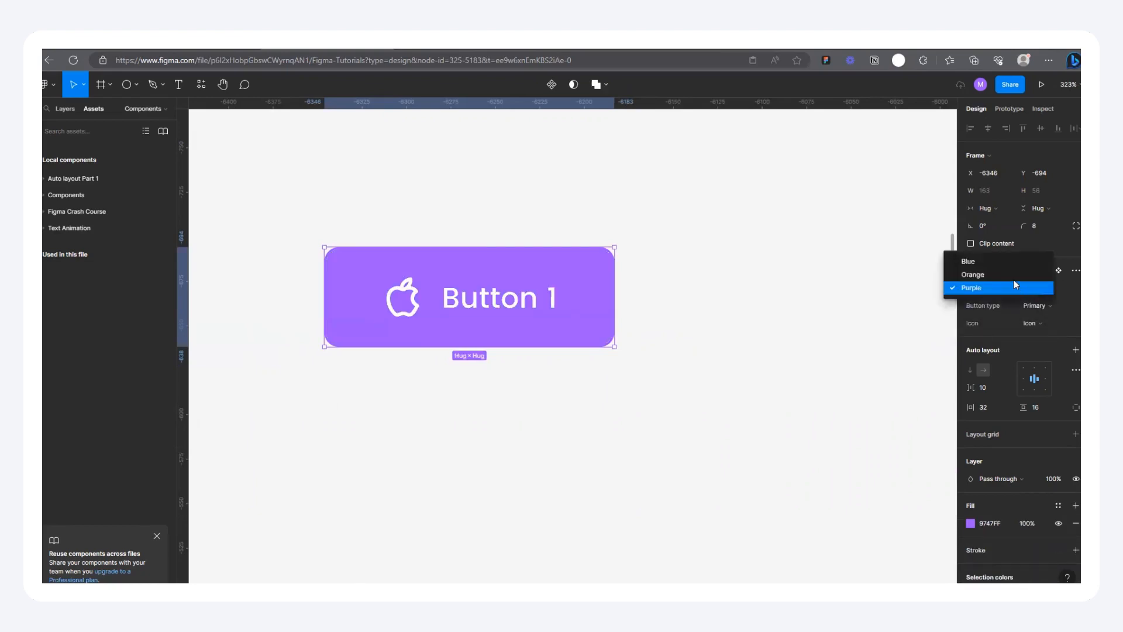
click(1013, 280)
click(1036, 288)
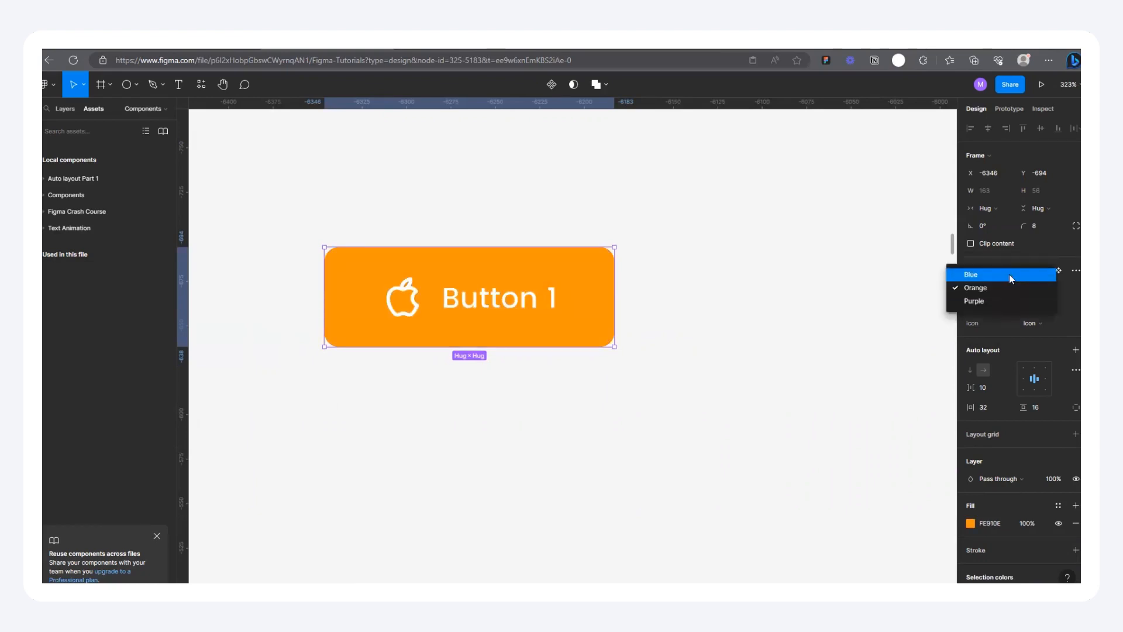
click(1009, 274)
Step: Move the blue icon button instance closer above the Button component set, to about X -6304, Y -616
ctrl+scroll(461, 255, down, 5)
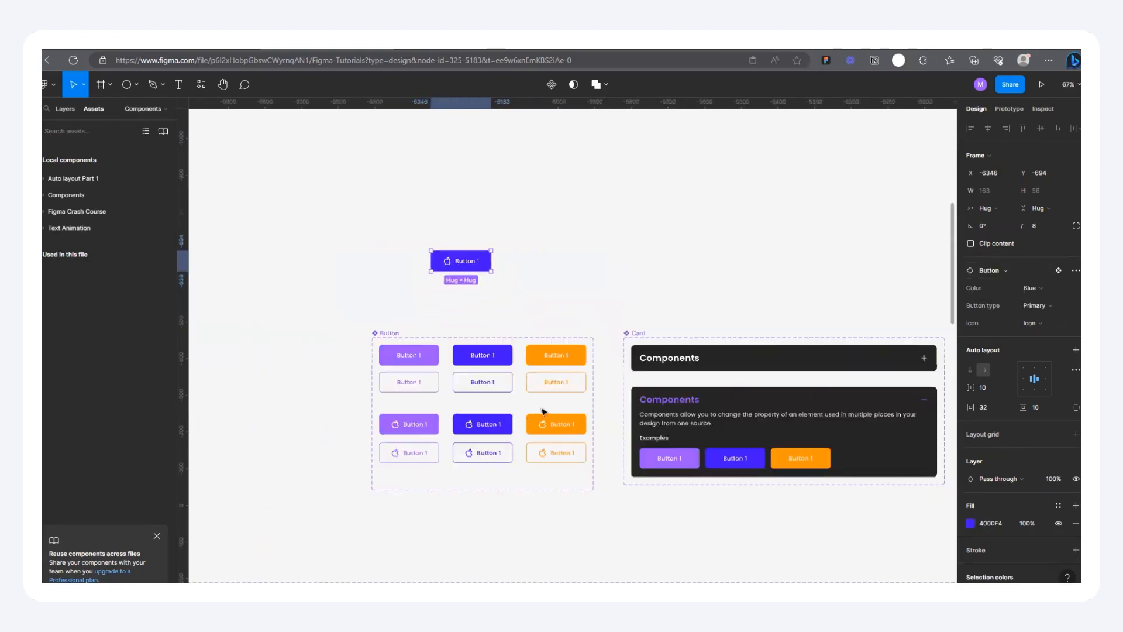
scroll(527, 421, down, 3)
drag(418, 179, 445, 223)
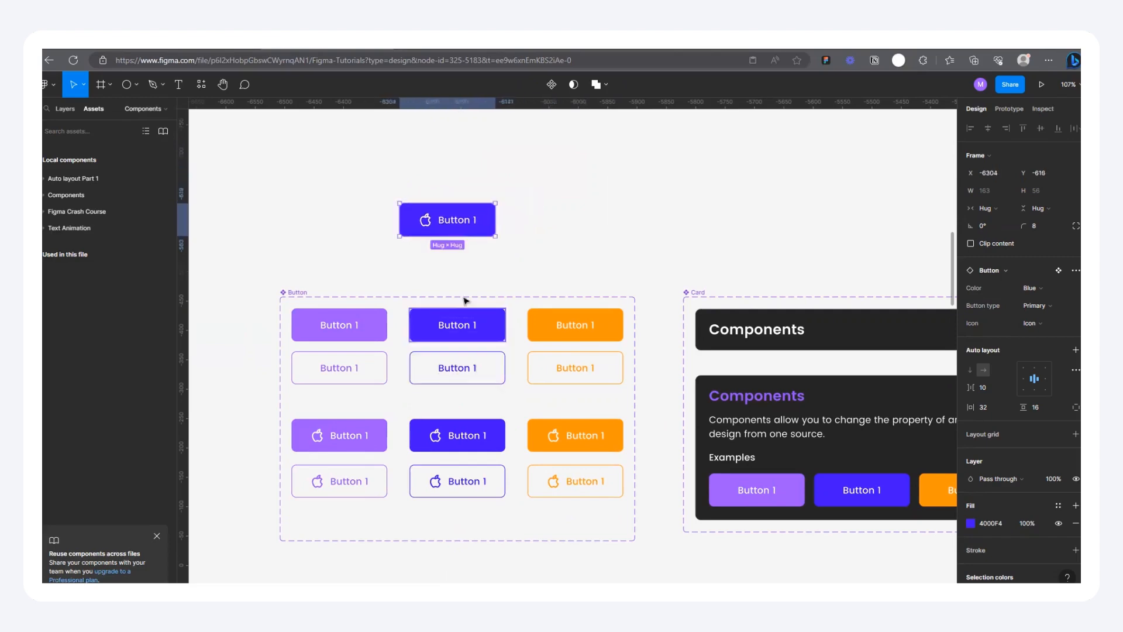
Step: Delete the blue icon button instance above the Button component set
scroll(413, 428, down, 5)
key(Delete)
scroll(414, 428, down, 5)
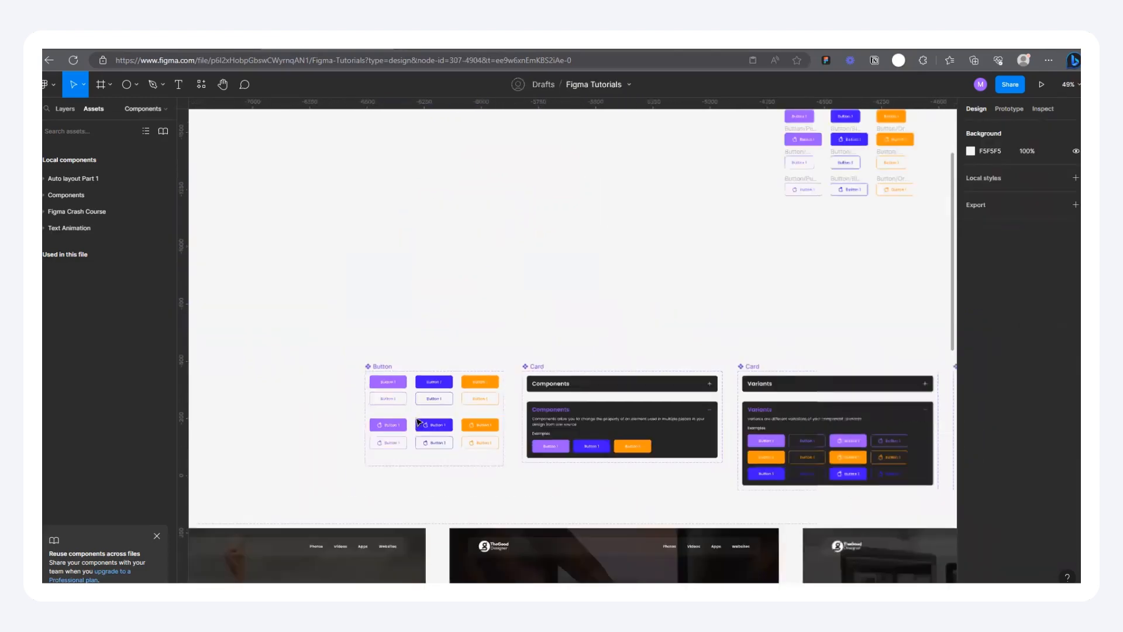
Step: Add the text "Button" on an empty part of the canvas, at about X -5548, Y -1776
scroll(551, 283, up, 6)
scroll(750, 318, down, 3)
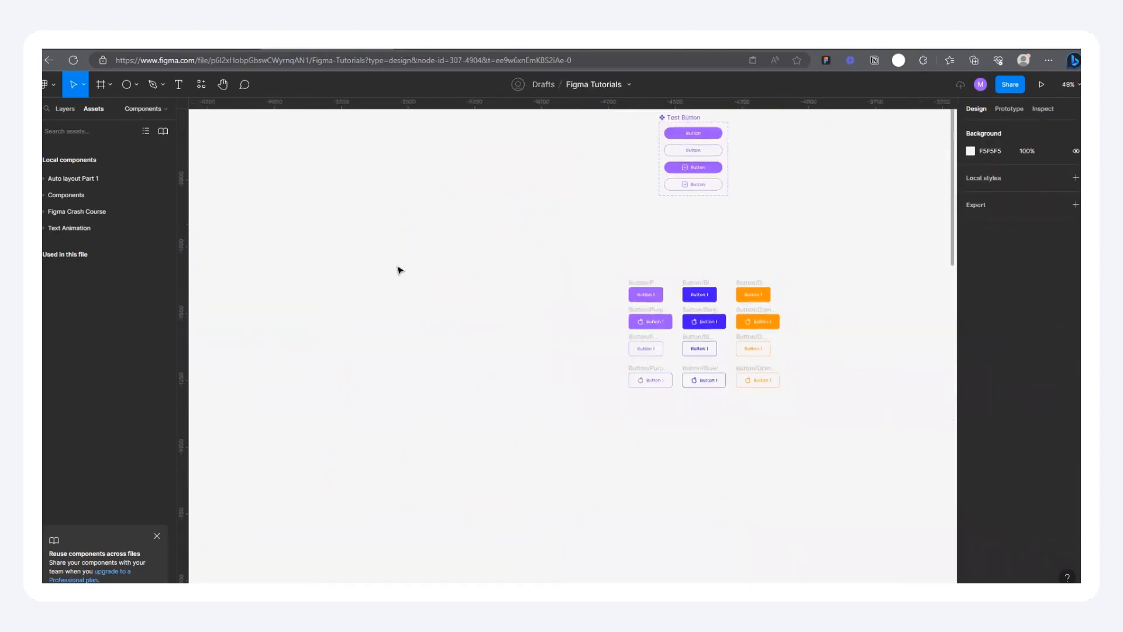
scroll(404, 274, up, 3)
click(178, 85)
scroll(431, 226, up, 4)
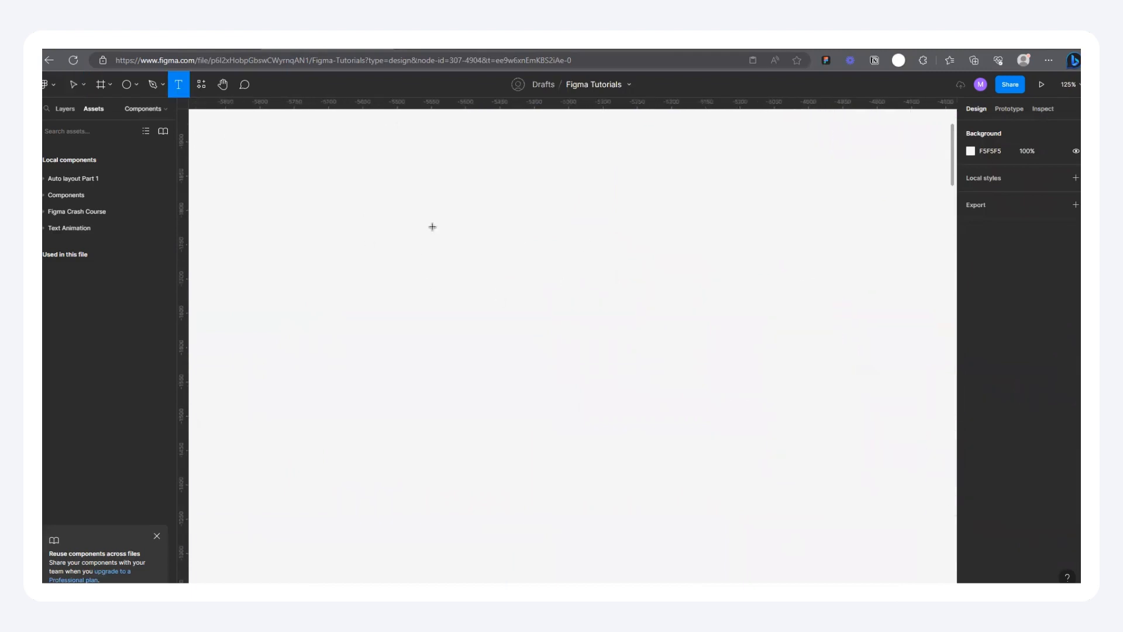
click(434, 229)
text(Button)
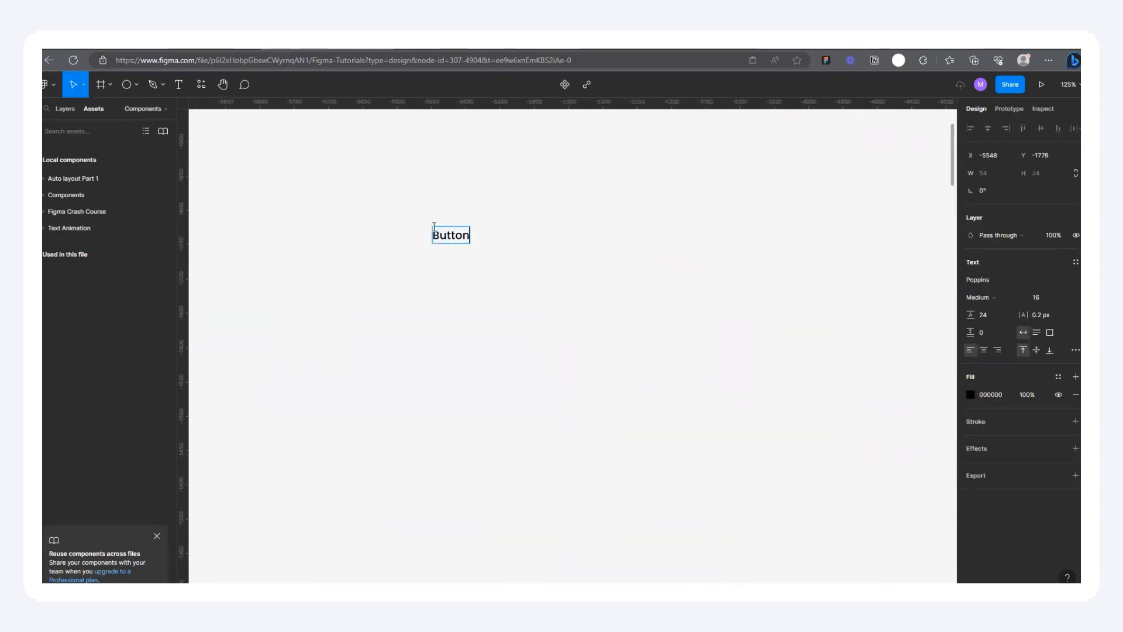
key(Escape)
scroll(414, 242, up, 5)
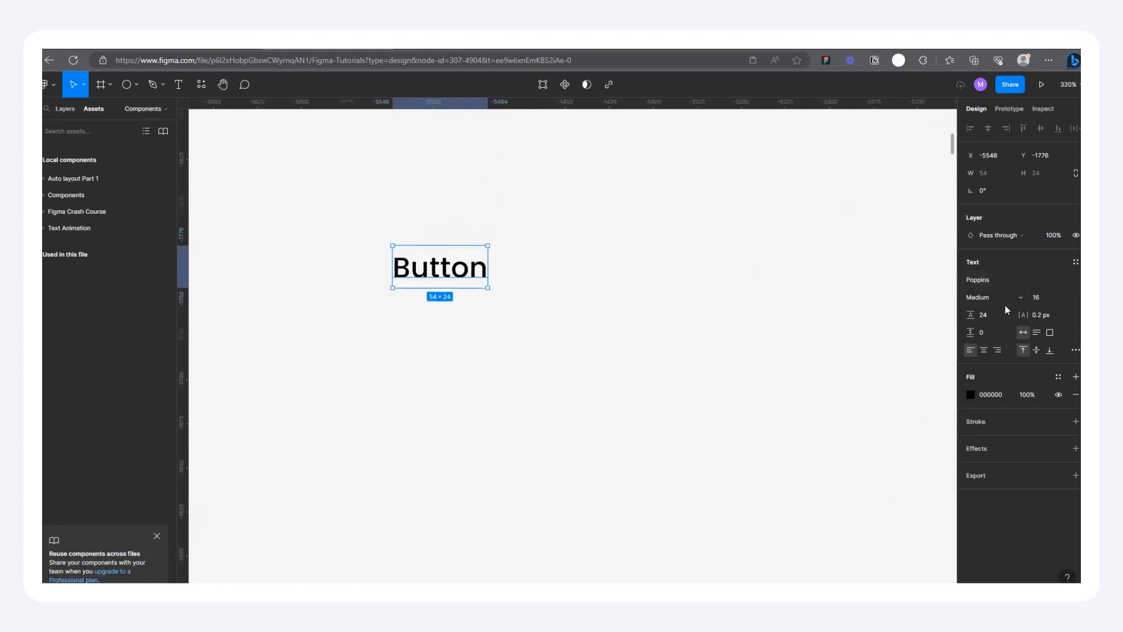
Step: Wrap the Button text in an auto layout frame and color the text 4000F4
key(shift+a)
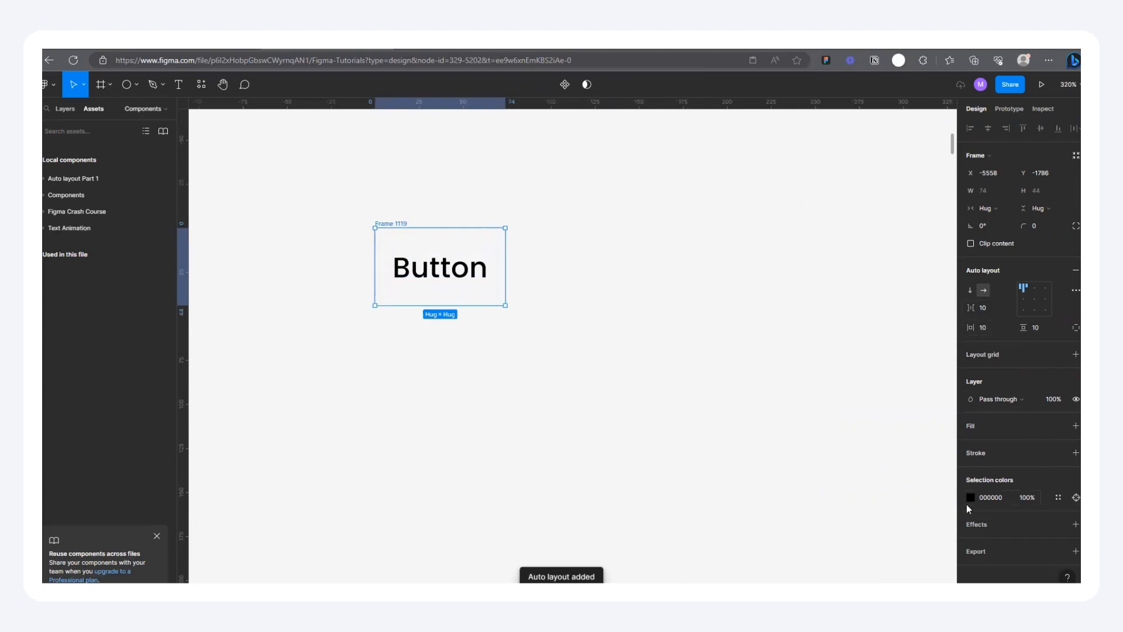
click(970, 497)
click(905, 545)
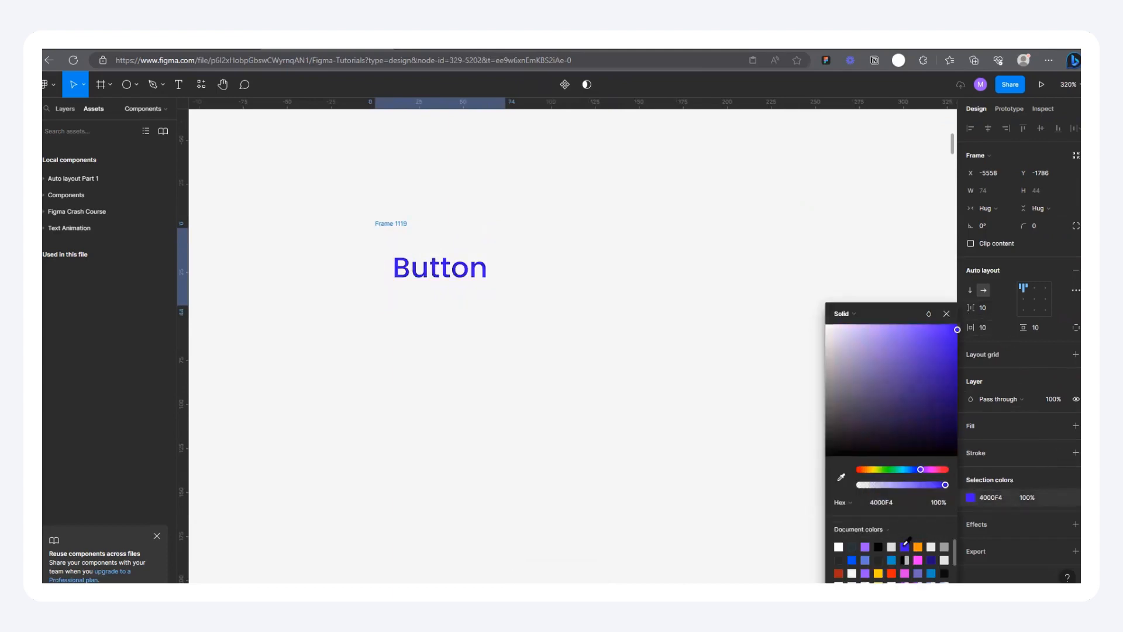
Step: Undo the text recoloring and the auto layout, and redo both
key(ctrl+z)
key(ctrl+z)
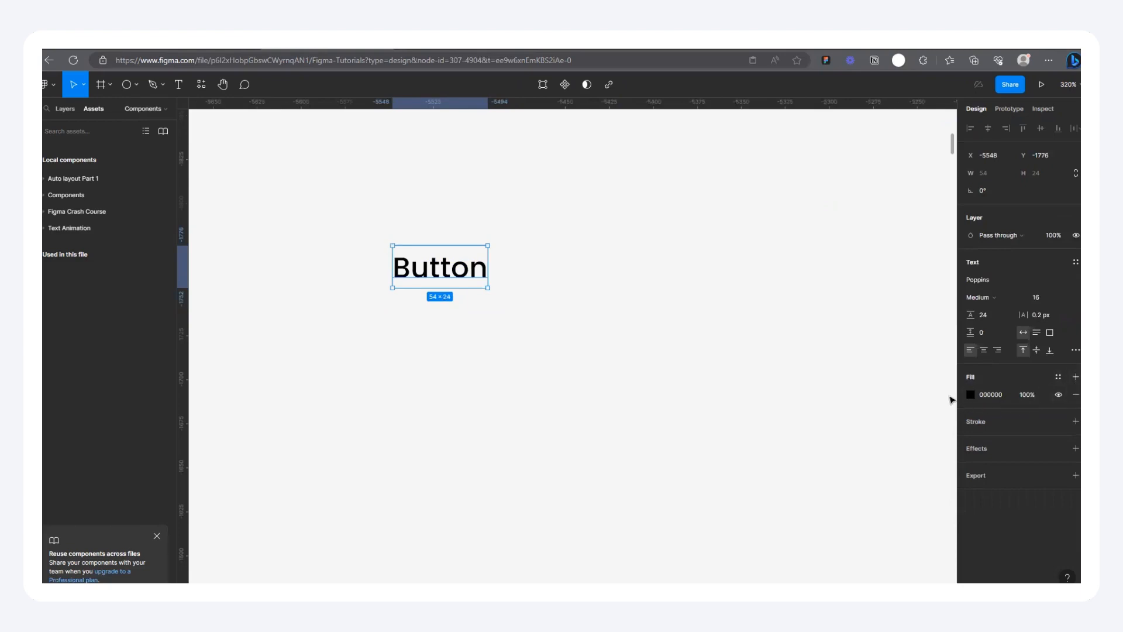
key(ctrl+shift+z)
key(ctrl+shift+z)
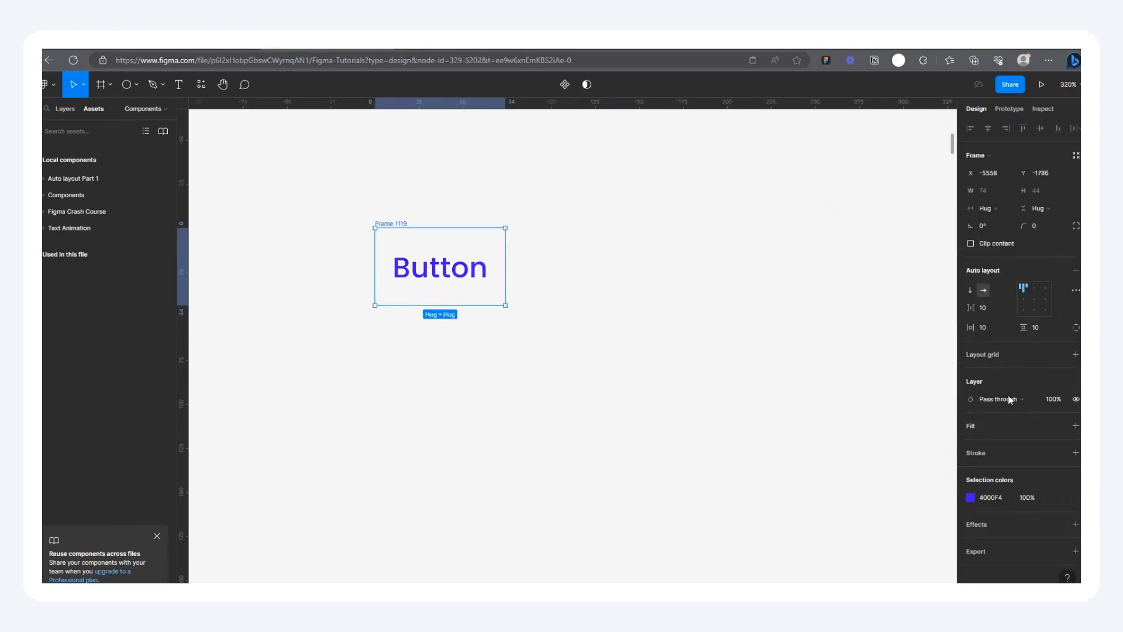
Step: Color the Button text white (FFFFFF) and give its auto layout frame a 4000F4 fill
click(972, 498)
drag(856, 395, 771, 259)
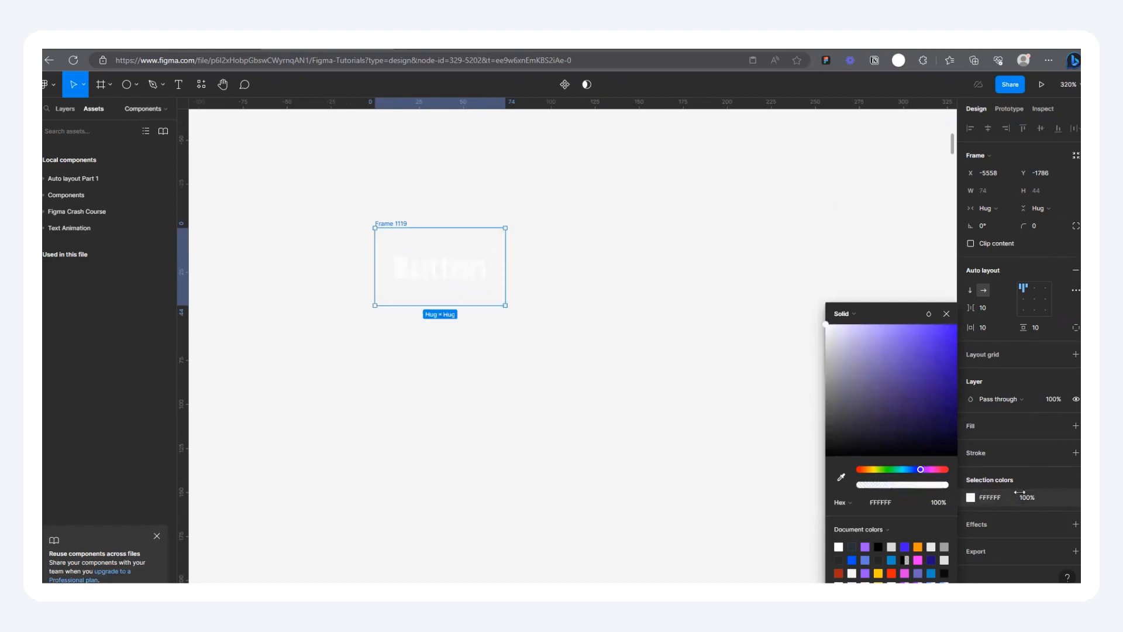
click(1076, 425)
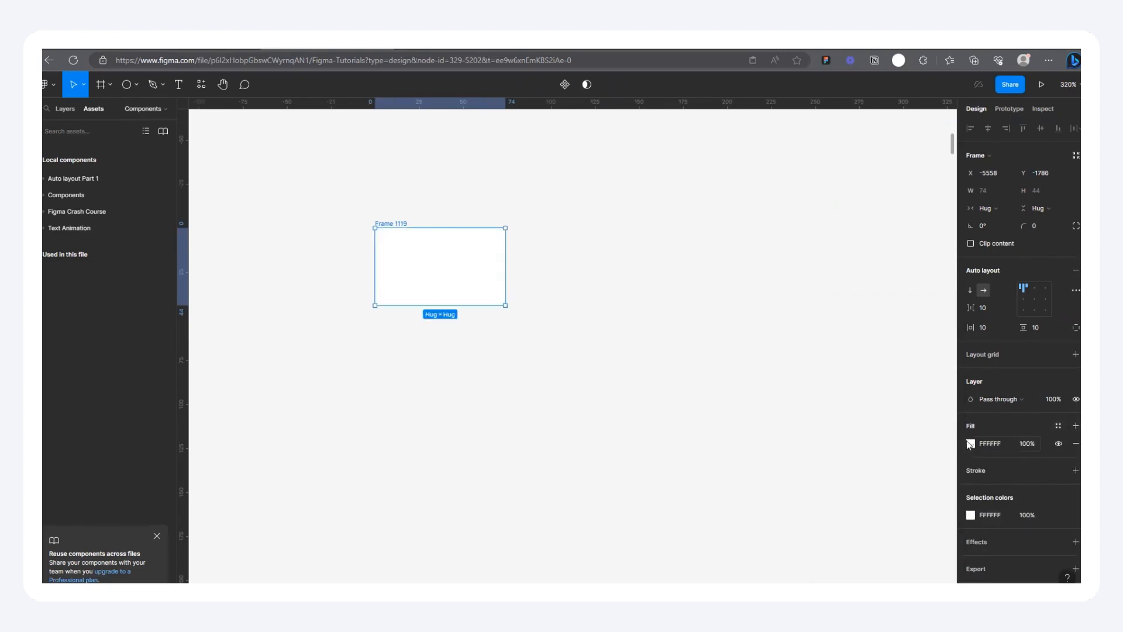
click(971, 444)
click(904, 547)
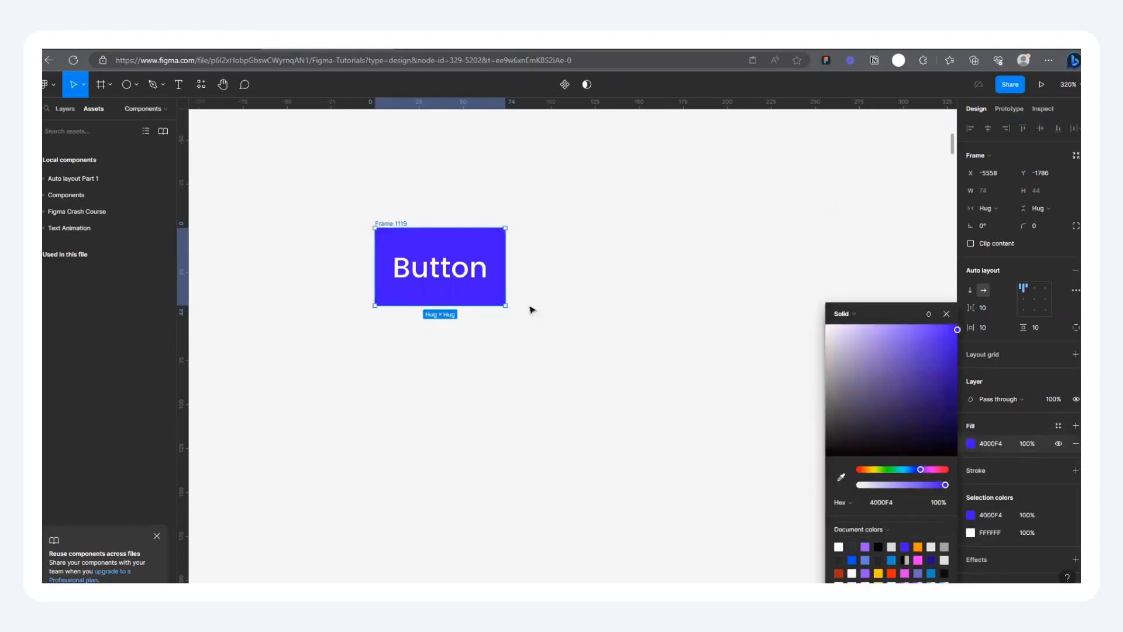
Step: Set the button frame's horizontal padding to 32
scroll(393, 196, up, 3)
click(946, 314)
click(991, 328)
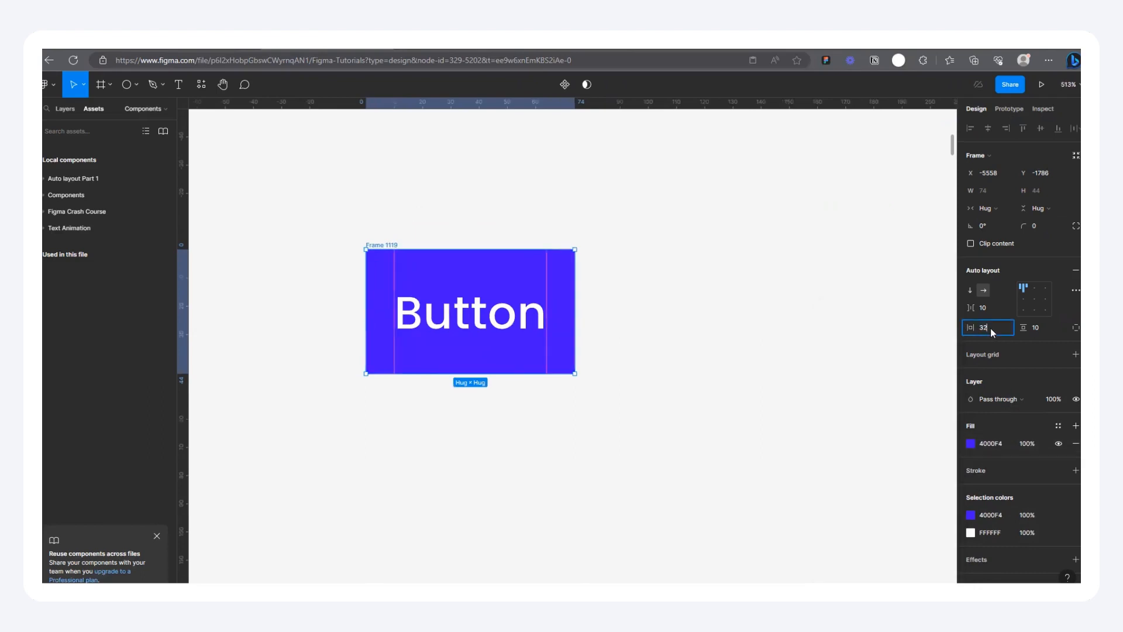
text(32)
key(Return)
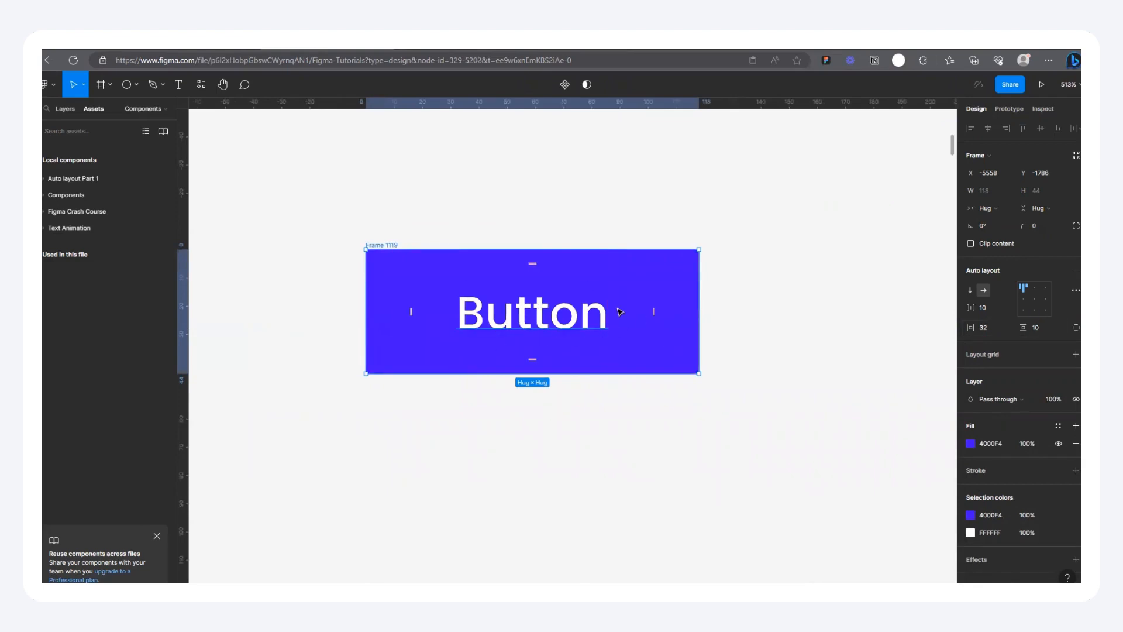
Step: Nudge the button frame to about X -5564, Y -1784, and set its corner radius to 16
drag(389, 245, 373, 252)
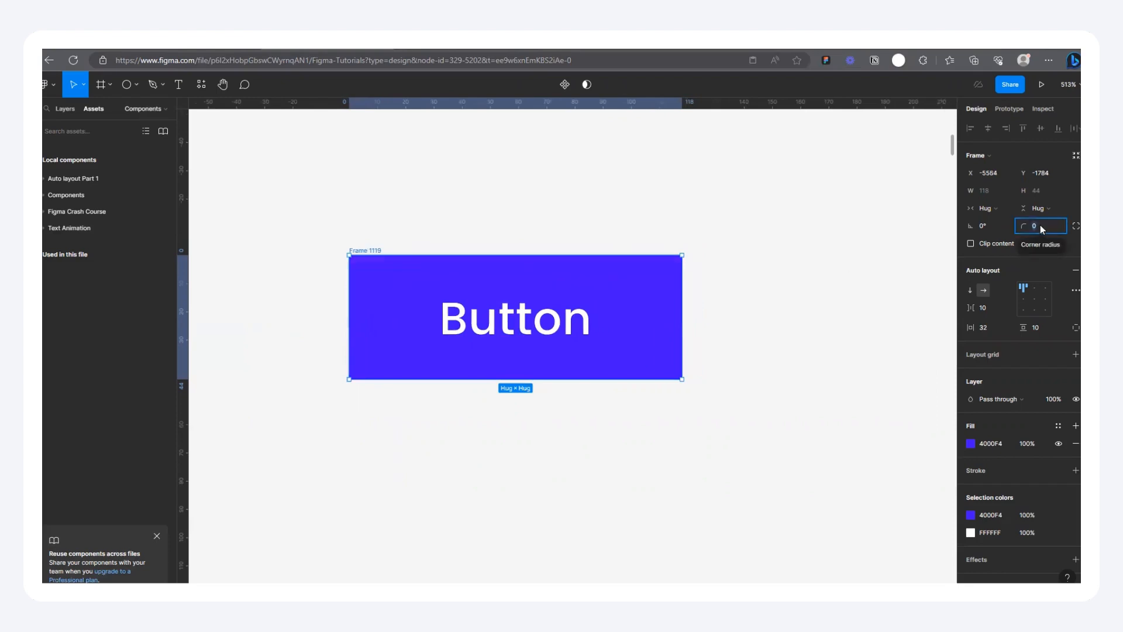
key(Return)
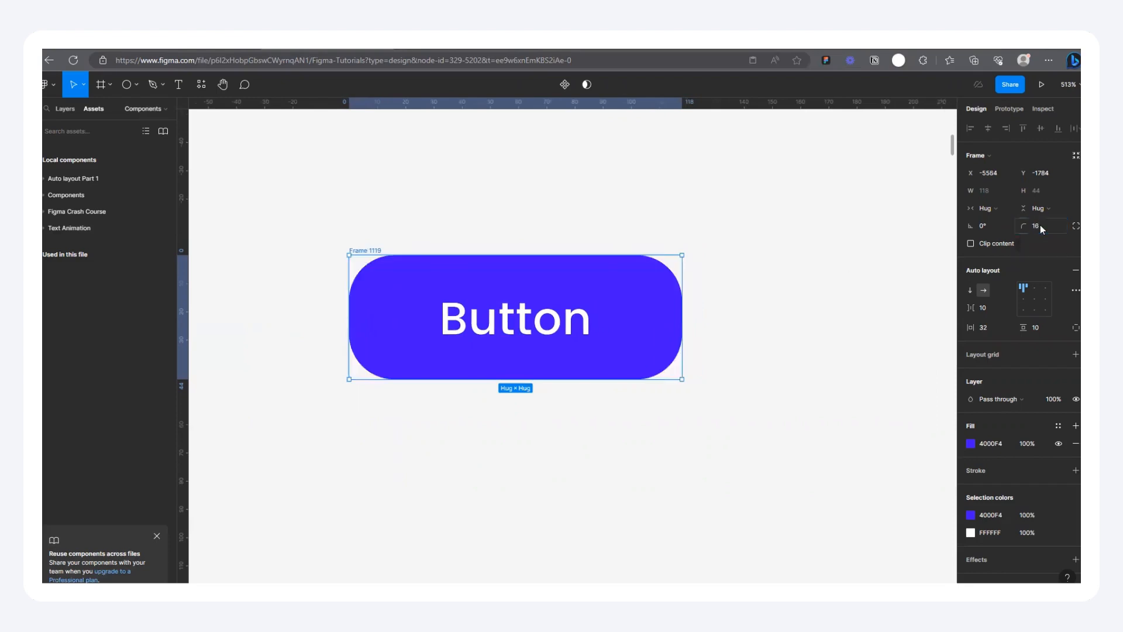
click(669, 244)
Step: Move the button frame up to about X -5573, Y -1829, and deselect it
scroll(394, 321, down, 3)
drag(380, 275, 370, 193)
scroll(357, 232, up, 1)
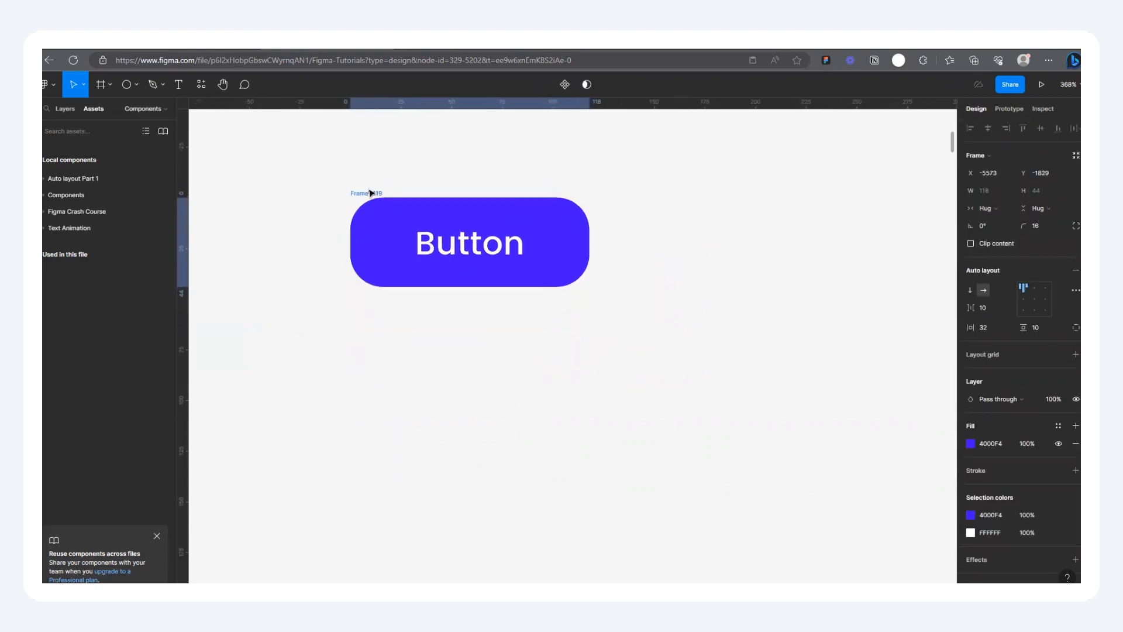
scroll(441, 178, up, 1)
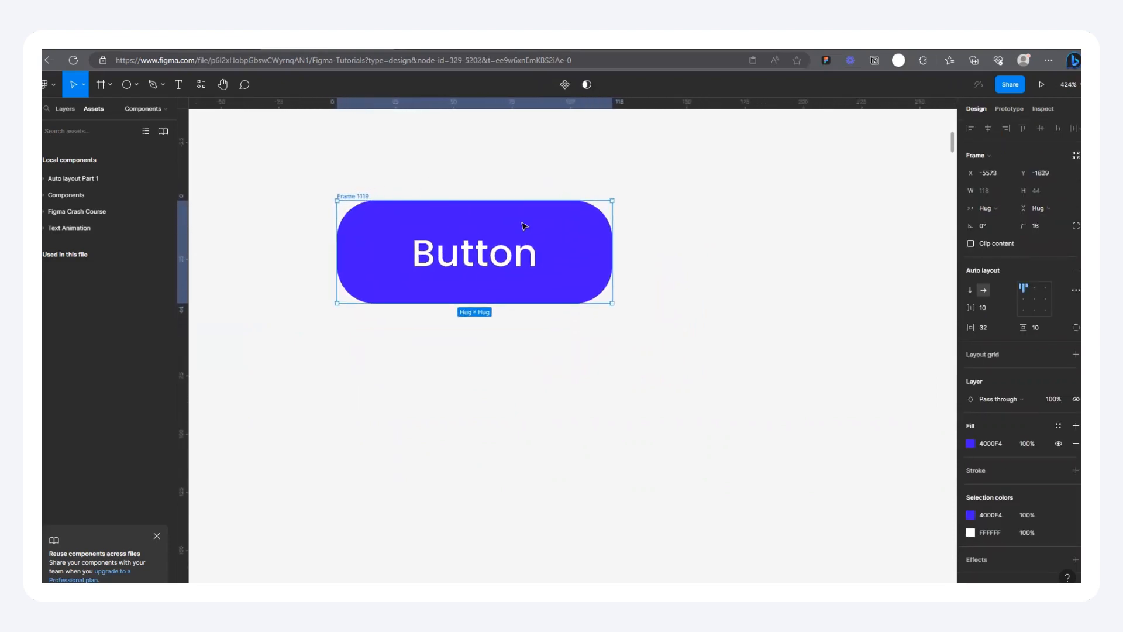
scroll(503, 225, down, 3)
scroll(433, 231, up, 3)
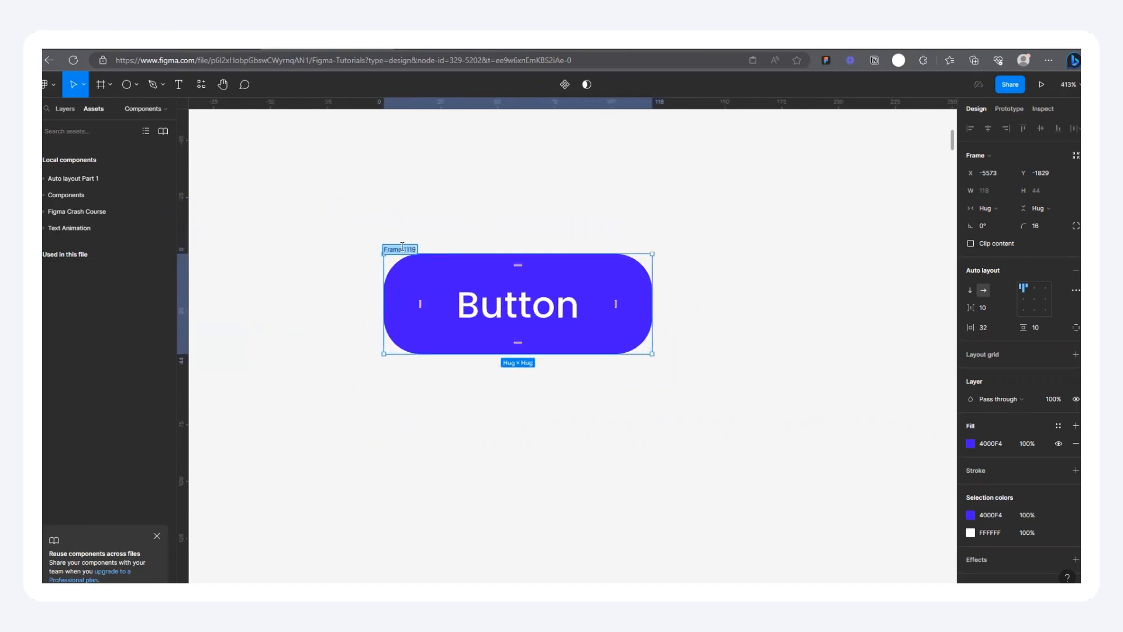
click(260, 141)
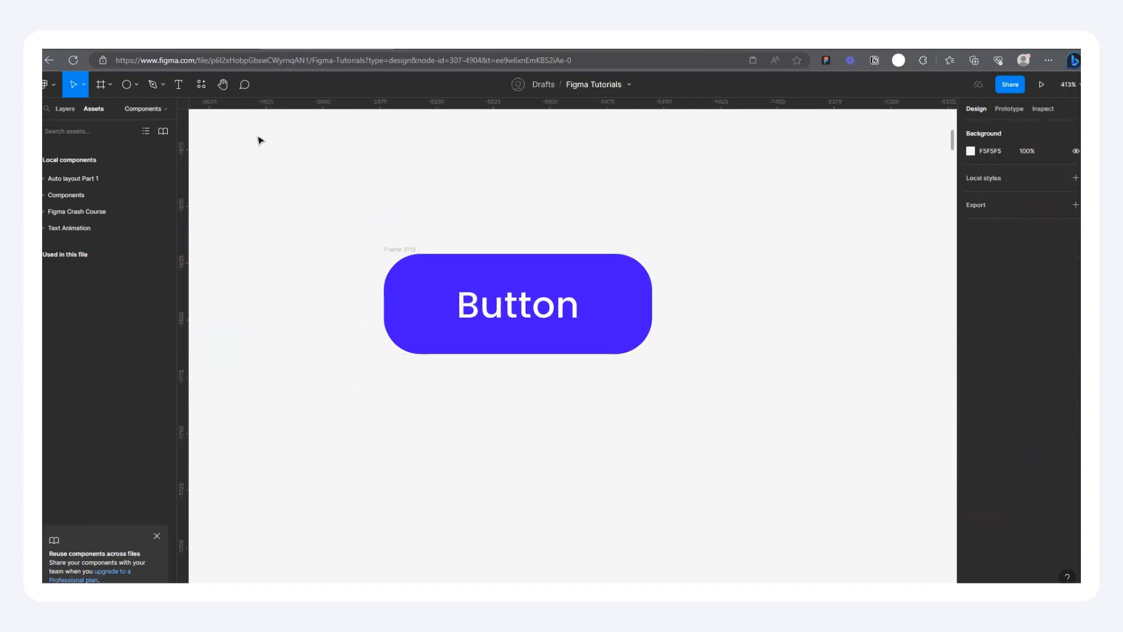
Step: Add a "Button" text label above the blue button, and duplicate it beside the original as "Color"
click(183, 89)
click(381, 175)
text(Button)
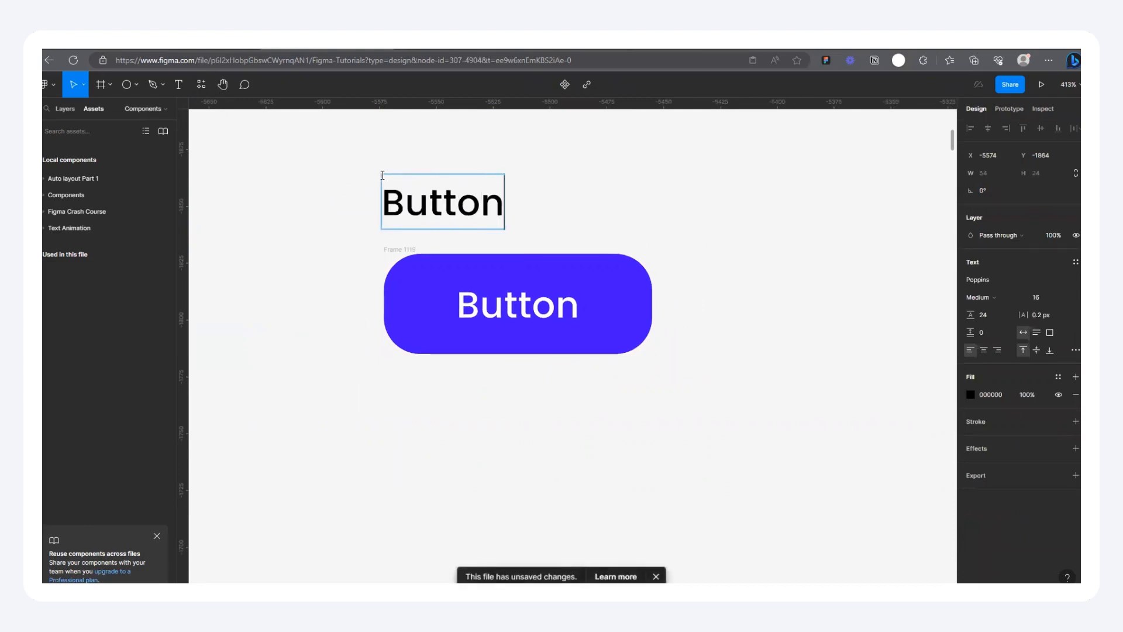
key(Escape)
drag(462, 206, 610, 206)
double_click(606, 199)
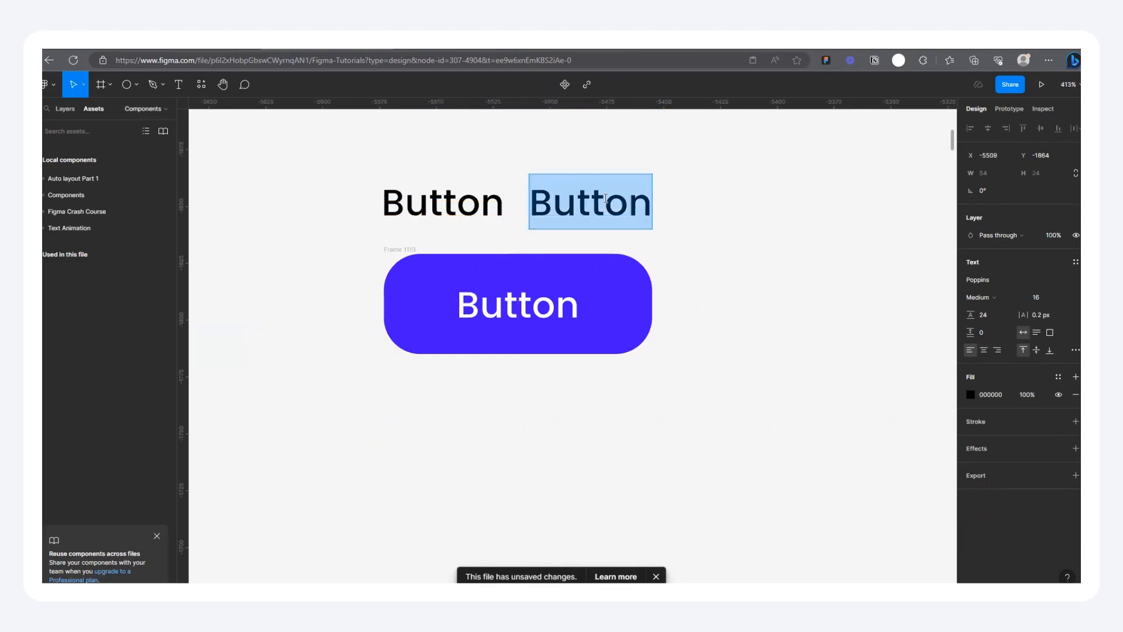
text(Color)
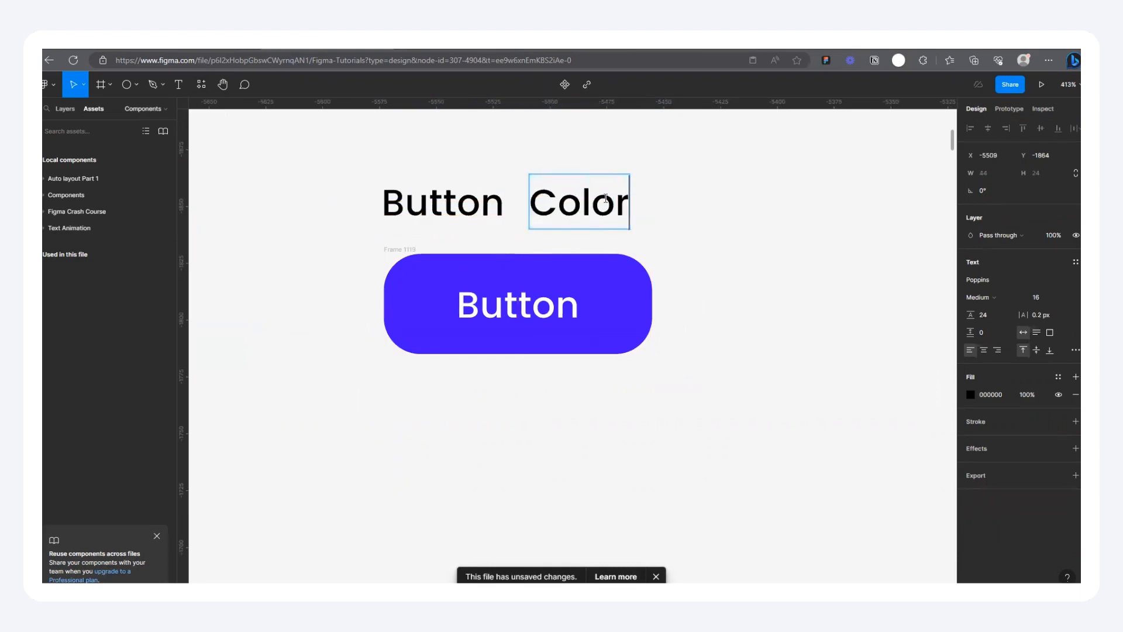
key(Escape)
Step: Duplicate the Color label to its right and change the copy's text to "No Icon"
drag(575, 203, 700, 204)
double_click(713, 200)
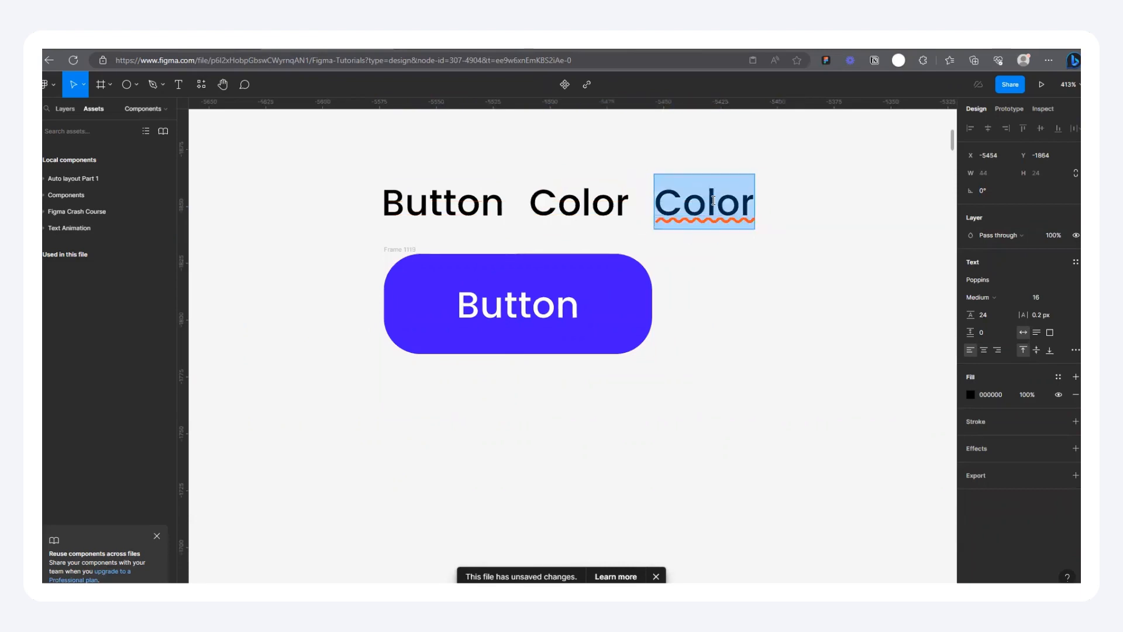
text(No)
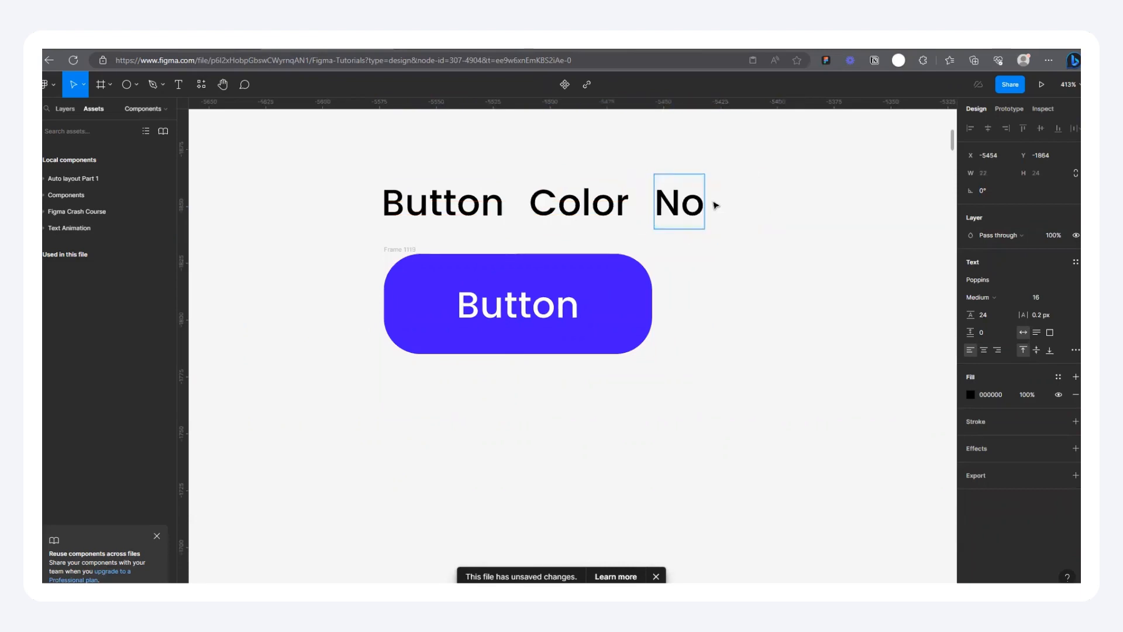
text( Icon)
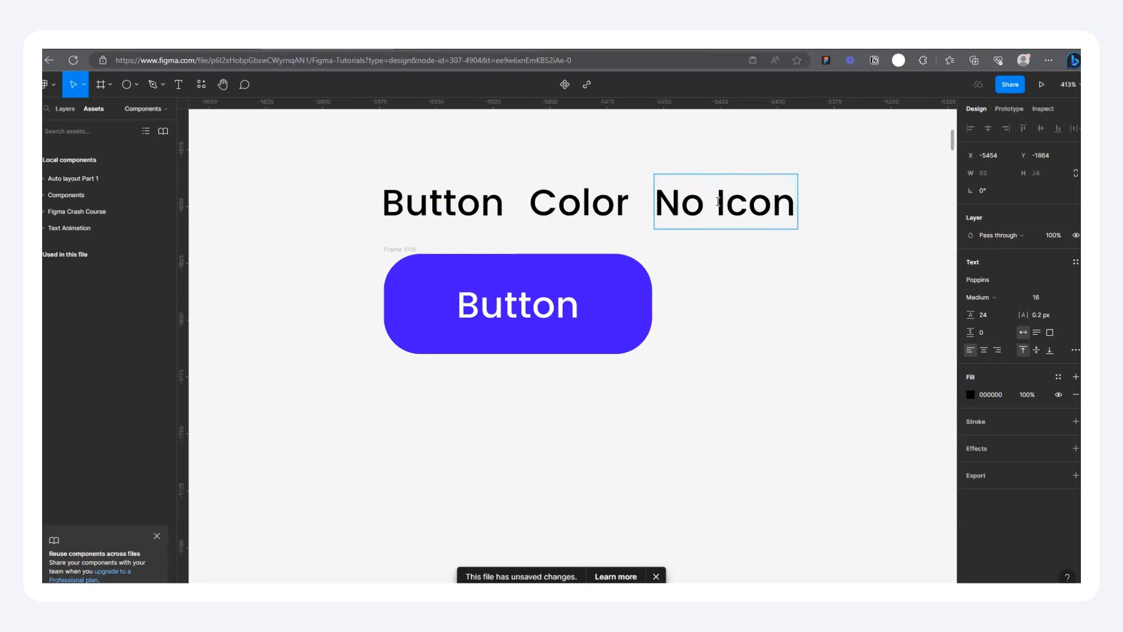
click(677, 339)
Step: Duplicate the No Icon label to its right and shorten the copy's text to "Icon"
scroll(893, 143, down, 1)
drag(892, 143, 710, 234)
drag(562, 283, 594, 289)
double_click(716, 289)
key(BackSpace)
click(754, 285)
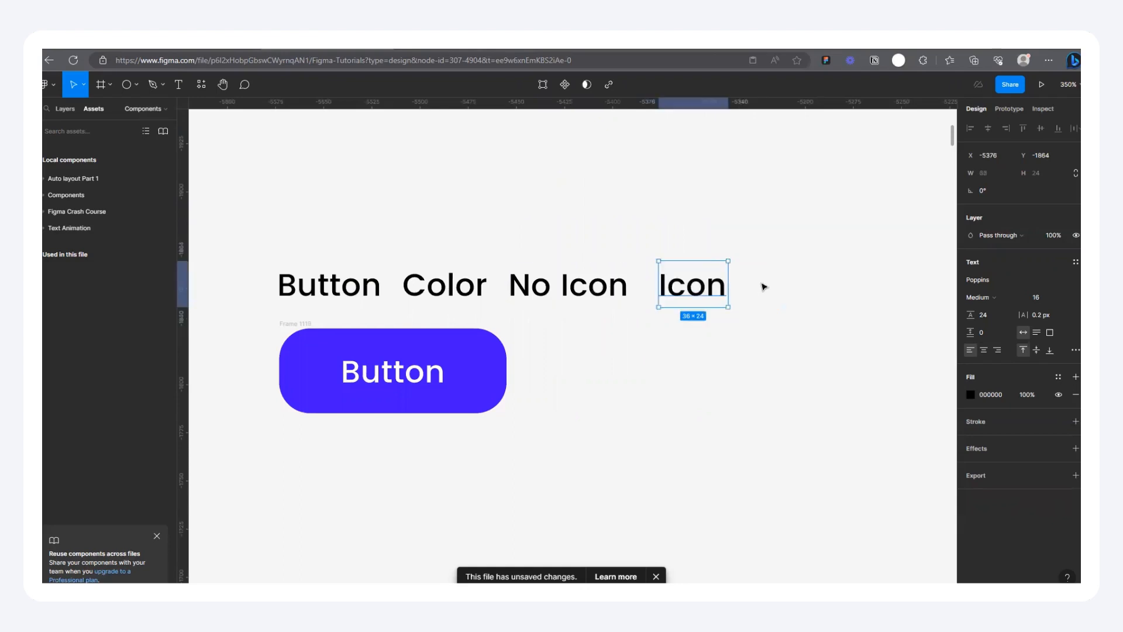
click(750, 285)
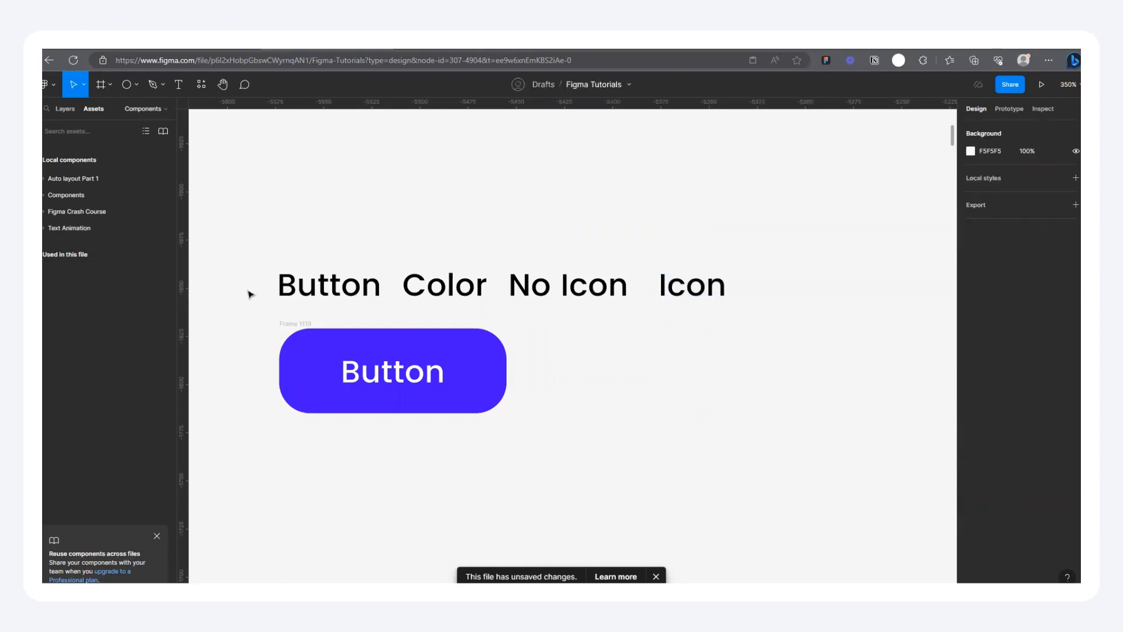
Step: Review the Button, Color, No Icon and Icon labels one by one as parts of the naming scheme
double_click(304, 281)
key(Escape)
drag(401, 243, 788, 326)
click(442, 286)
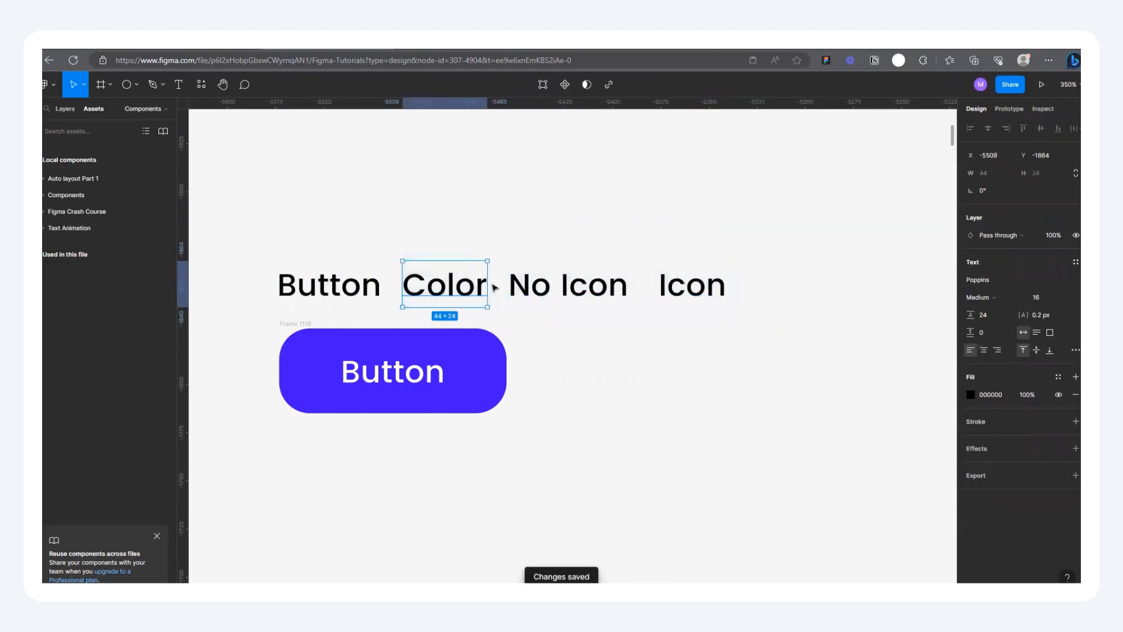
click(542, 285)
click(699, 286)
click(569, 292)
click(451, 291)
click(554, 292)
scroll(610, 393, down, 3)
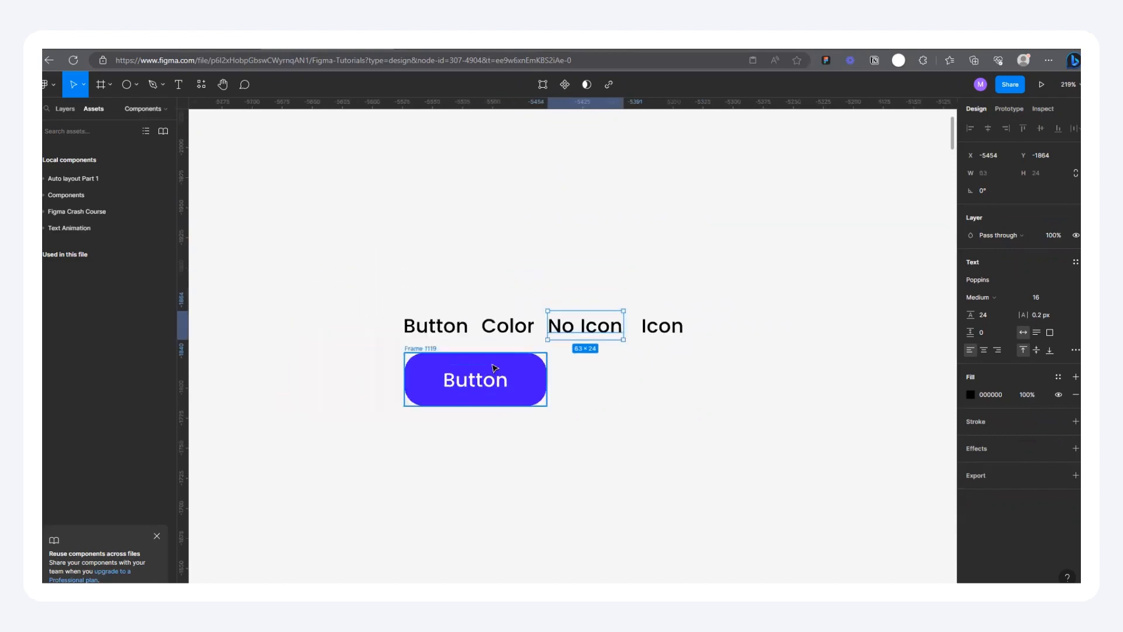
Step: Rename the blue button frame to "Button/Color/No Icon"
scroll(488, 368, up, 5)
click(355, 340)
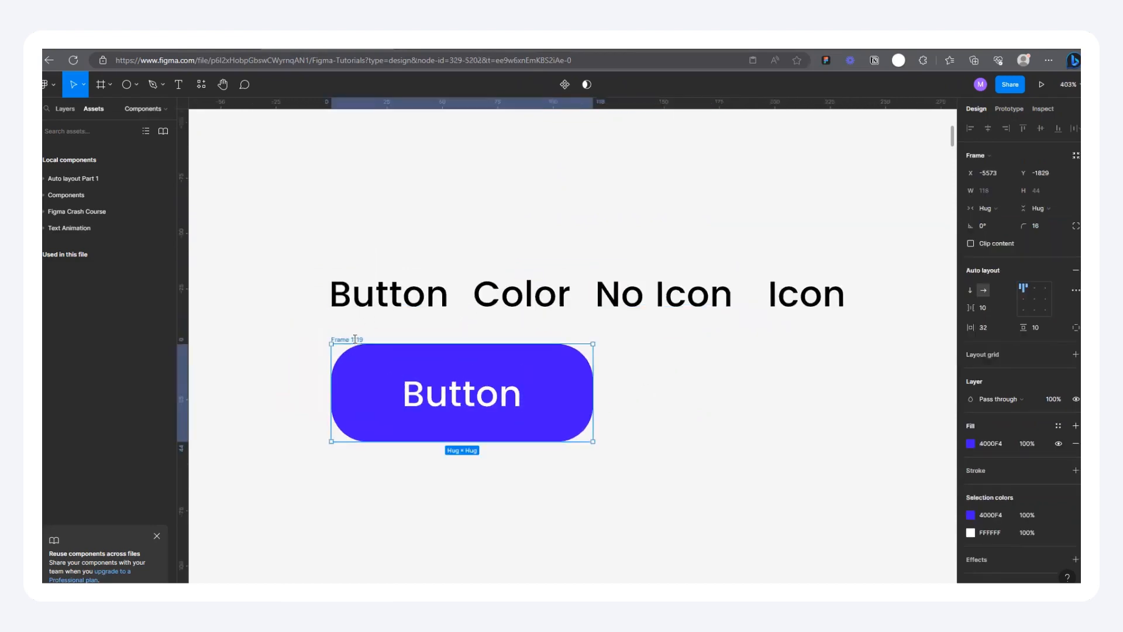
text(Button)
text(/Color)
text(No Icon)
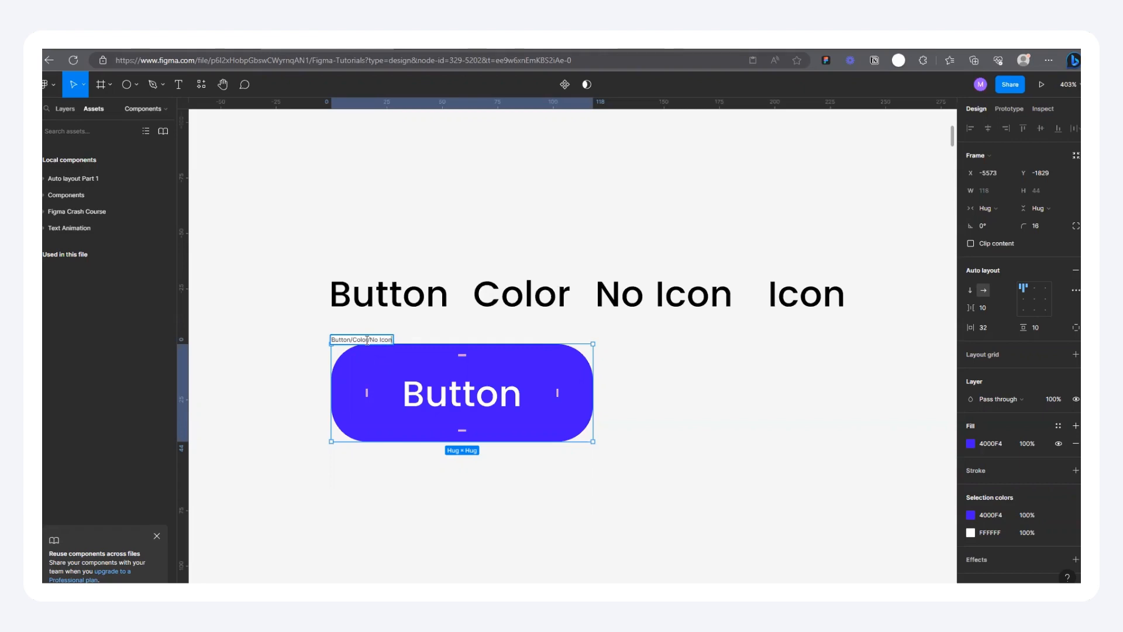
Step: Replace Color with Blue in the frame's name and insert Primary before it, giving "Button/Primary/Blue/No Icon"
key(BackSpace)
key(BackSpace)
key(BackSpace)
key(BackSpace)
key(BackSpace)
text(Blue)
click(350, 339)
text(/Primary)
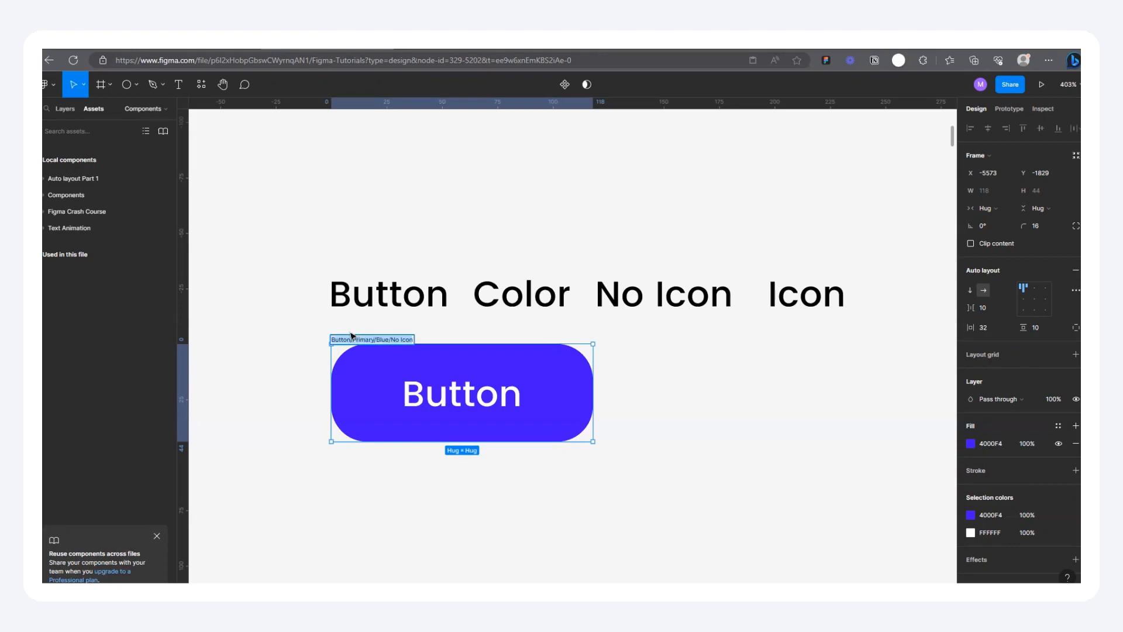
click(672, 354)
Step: Duplicate the blue button frame directly below the original, at about X -5573, Y -1767
scroll(493, 339, down, 3)
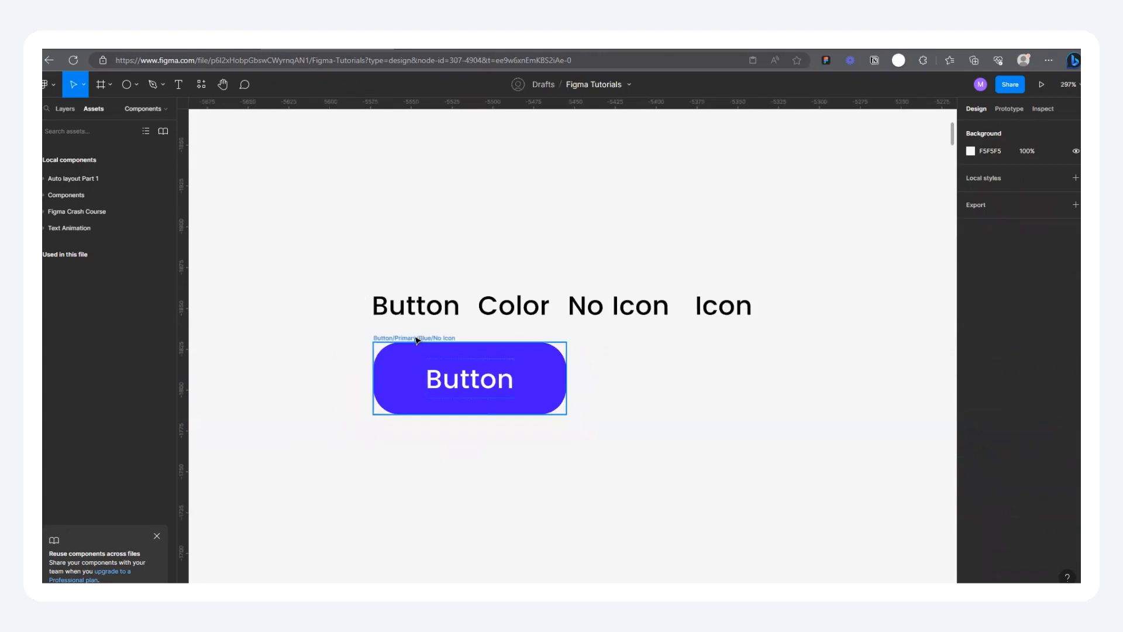
click(421, 401)
drag(421, 401, 418, 442)
scroll(445, 462, down, 3)
scroll(464, 483, up, 6)
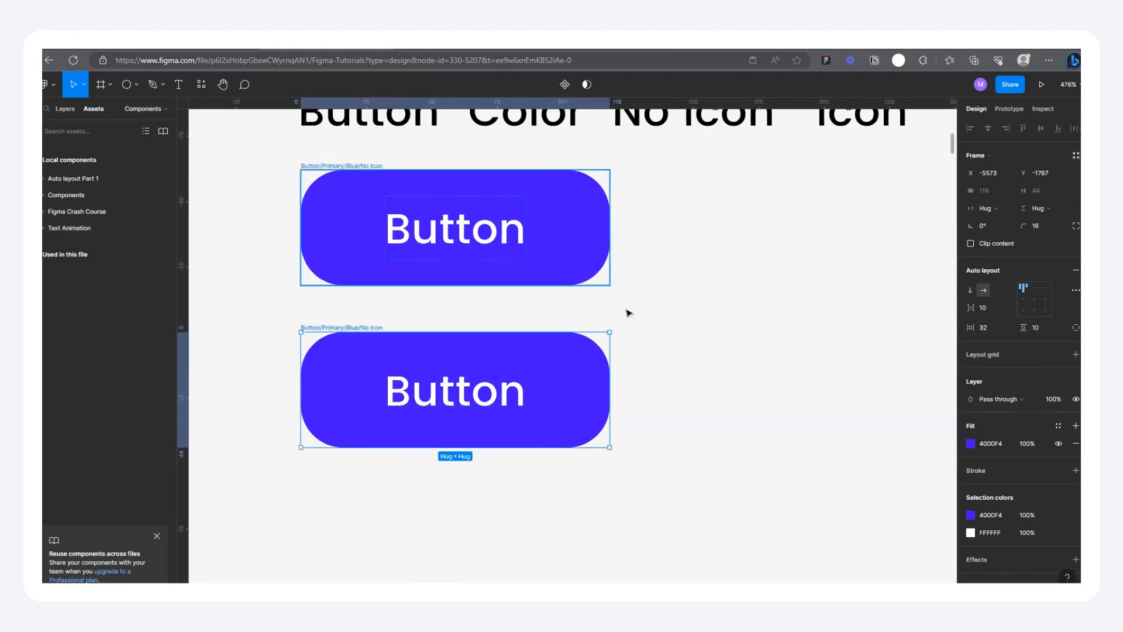
Step: Turn the lower button copy into an outline: add a stroke, remove its fill and sample the stroke color 4000F4 from the original
click(1075, 470)
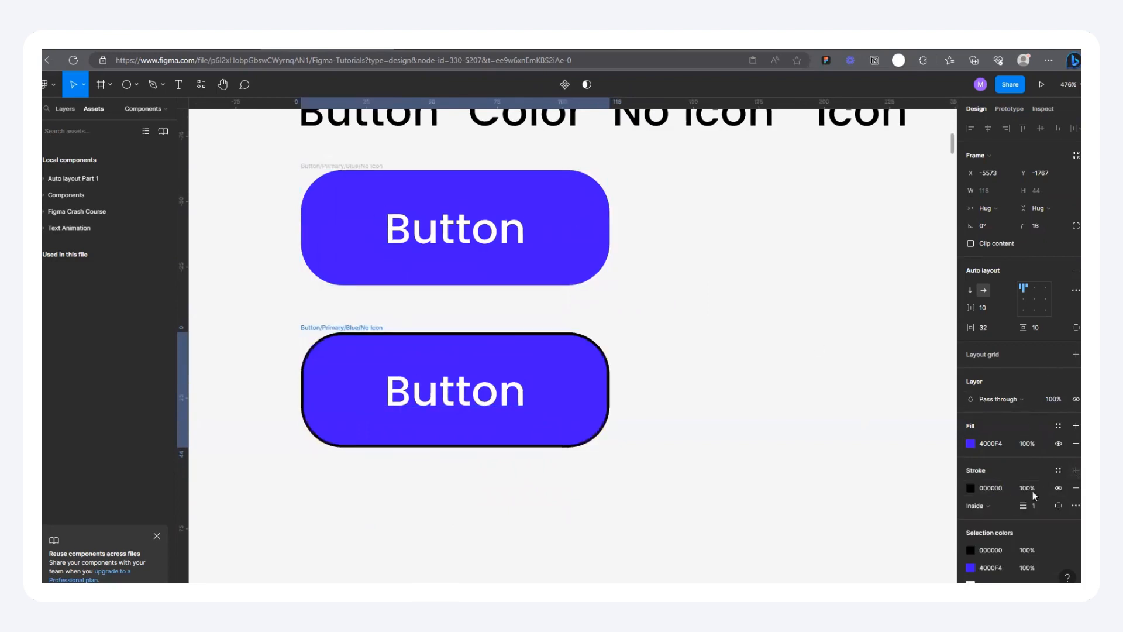
click(1075, 444)
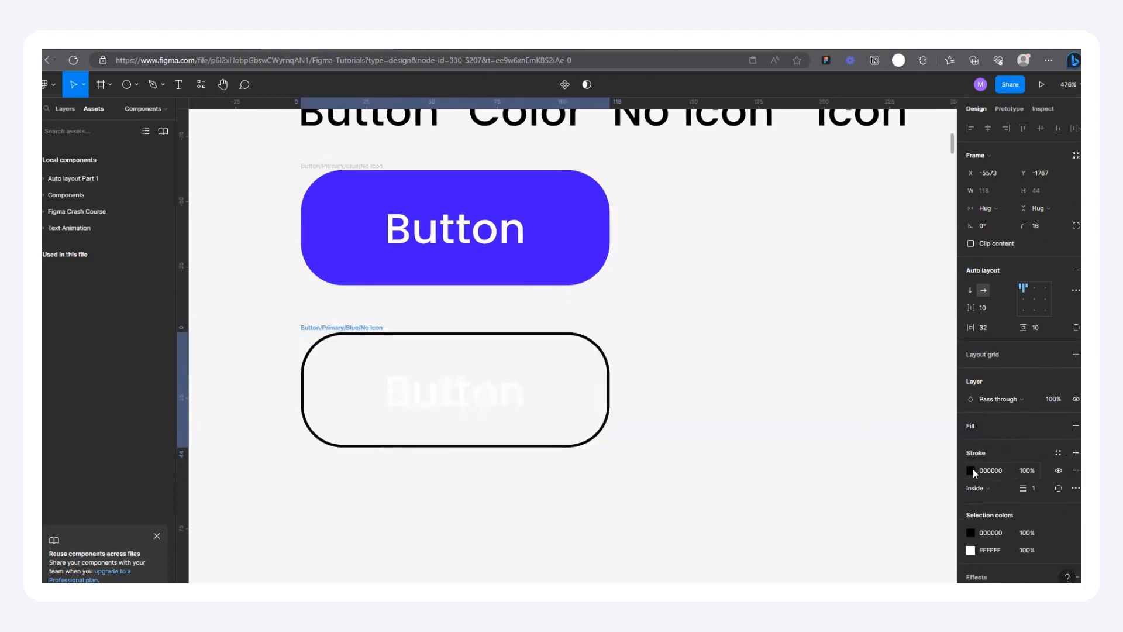
click(971, 469)
click(842, 477)
click(571, 205)
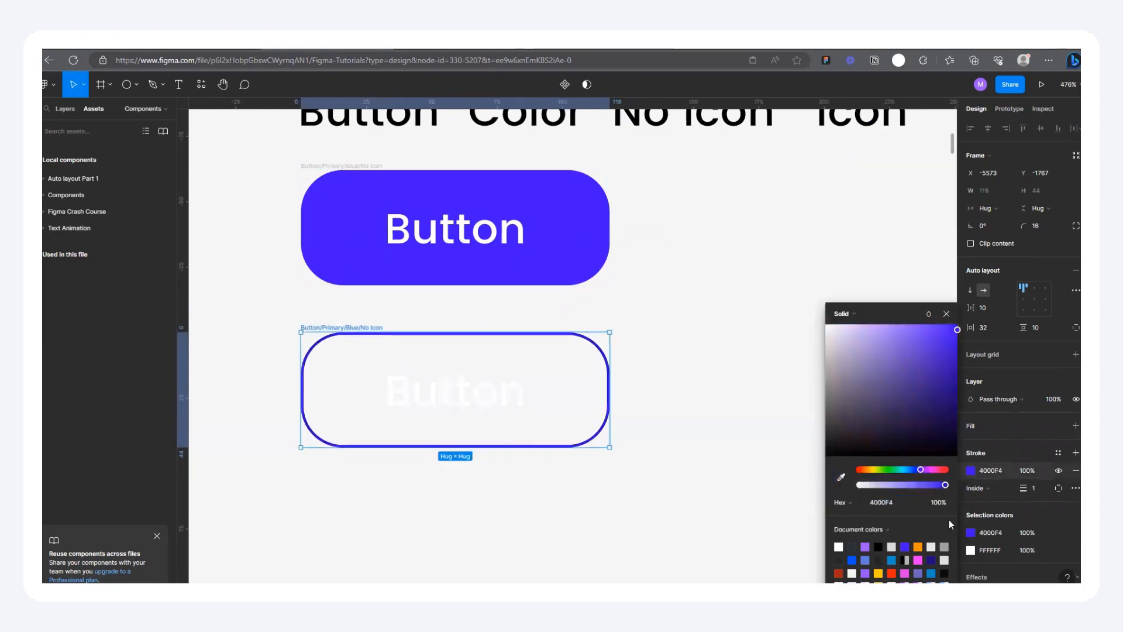
Step: Recolor the outlined button's white label to 4000F4 by sampling the filled button above
click(971, 550)
click(841, 477)
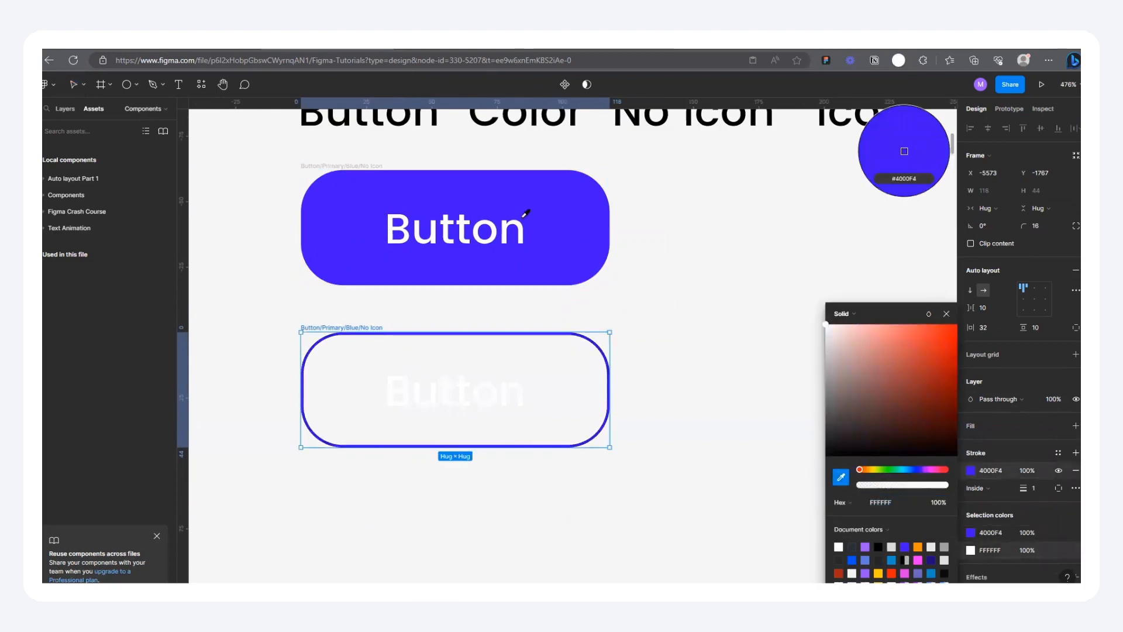
click(561, 208)
click(692, 310)
Step: Replace Primary with Secondary in the outlined button's frame name, giving "Button/Secondary/Blue/No Icon"
double_click(365, 327)
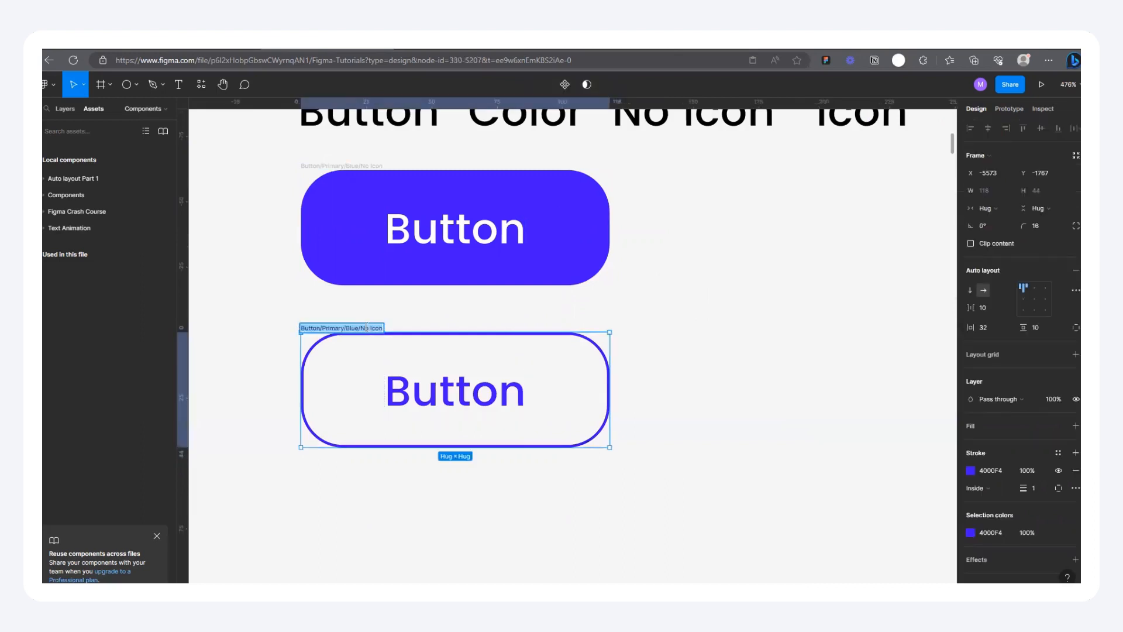
click(369, 327)
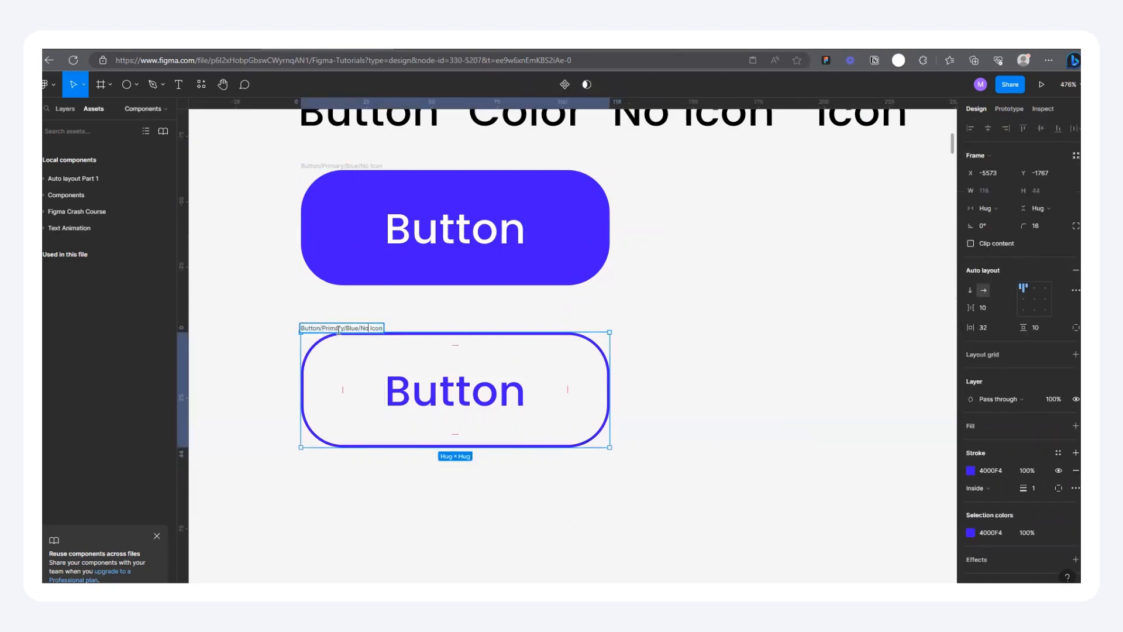
key(BackSpace)
key(BackSpace)
key(BackSpace)
key(BackSpace)
key(BackSpace)
key(BackSpace)
key(BackSpace)
key(BackSpace)
text(Secondary)
text(ry)
Step: Duplicate the filled and outlined blue buttons together beside the originals, at X -5423
scroll(312, 340, down, 3)
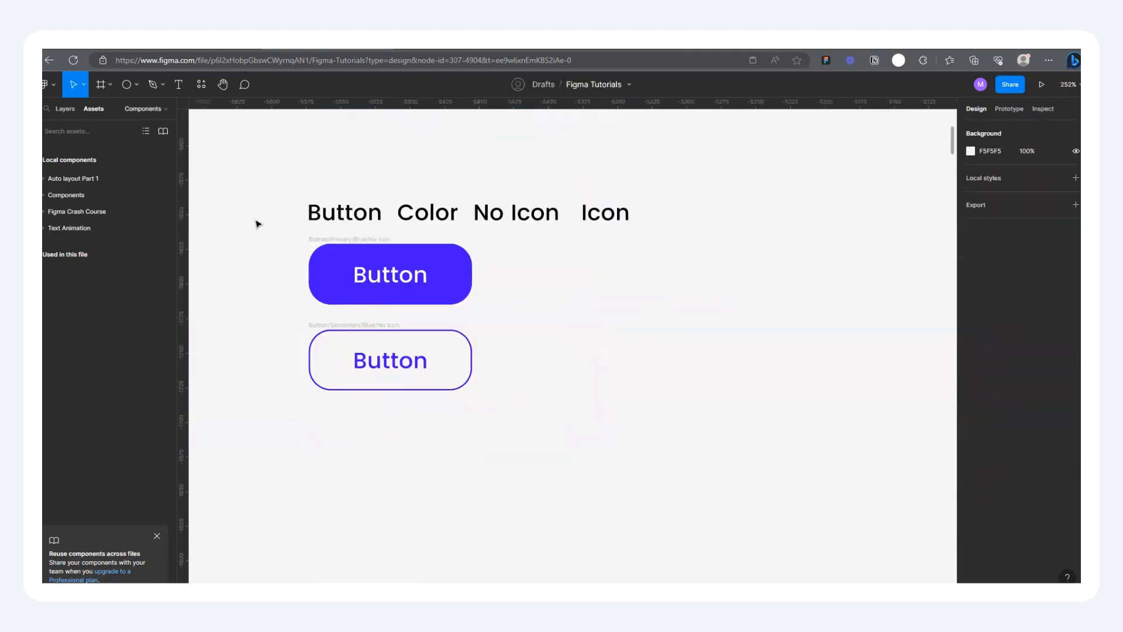
drag(269, 235, 517, 427)
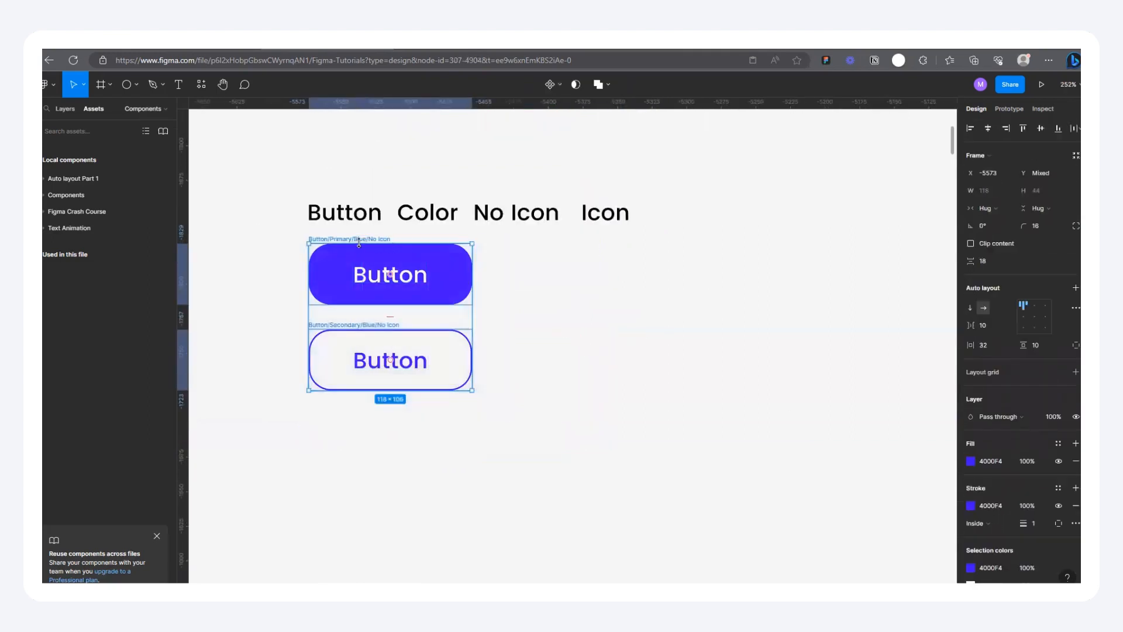
drag(349, 266, 553, 266)
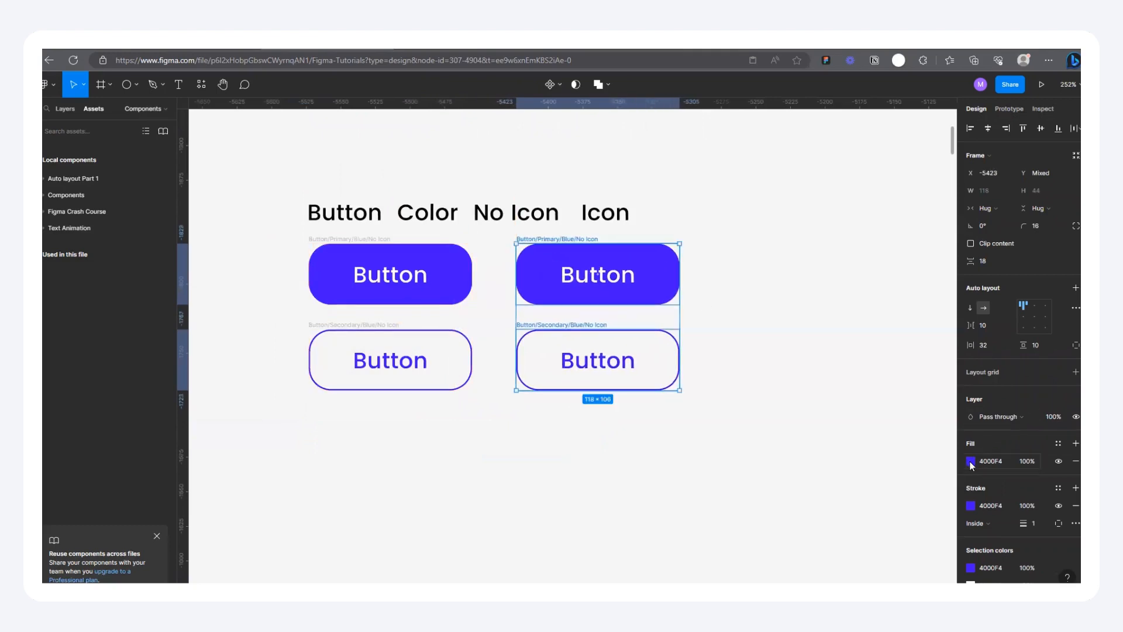
Step: Recolor the copied button pair to orange FE910E, covering the fill, the stroke and the outlined button's label
click(971, 462)
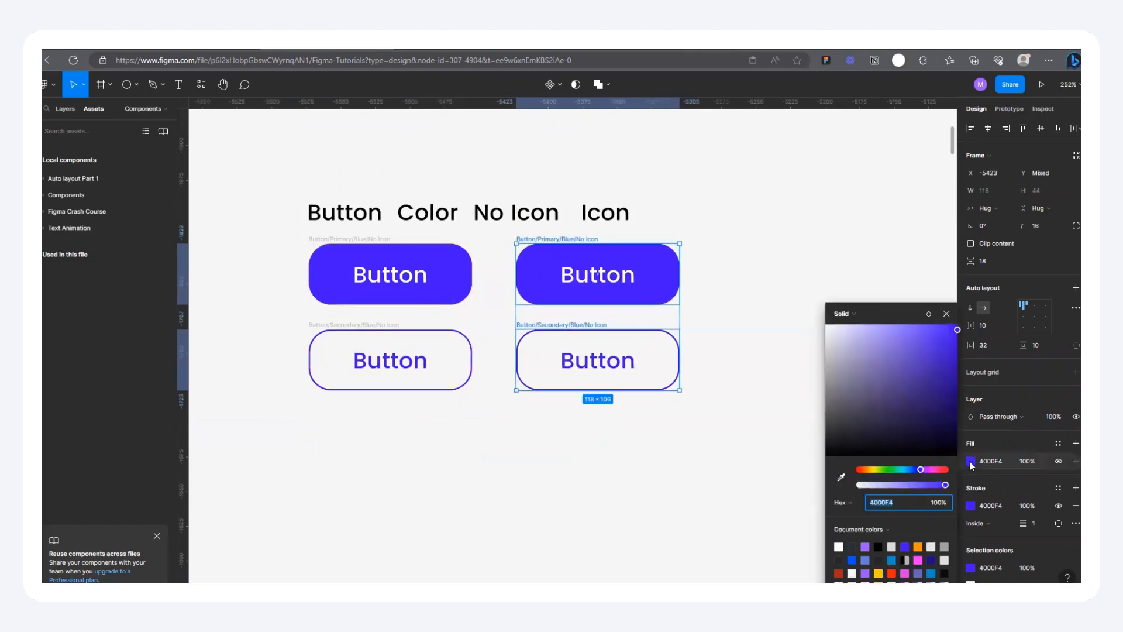
click(879, 573)
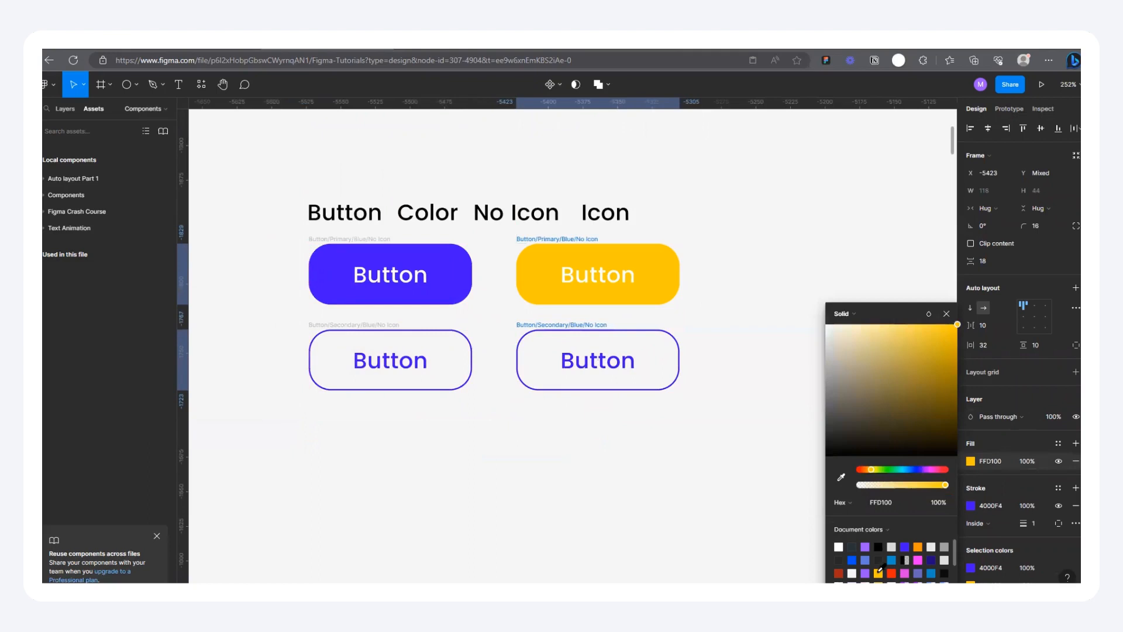
click(918, 546)
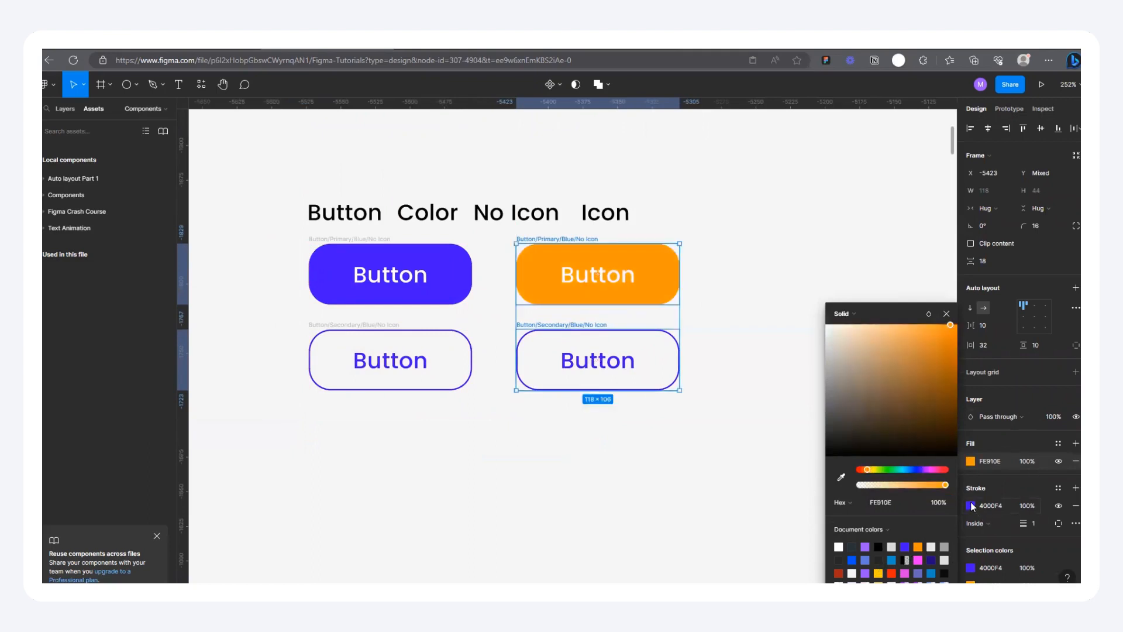
click(972, 506)
click(919, 544)
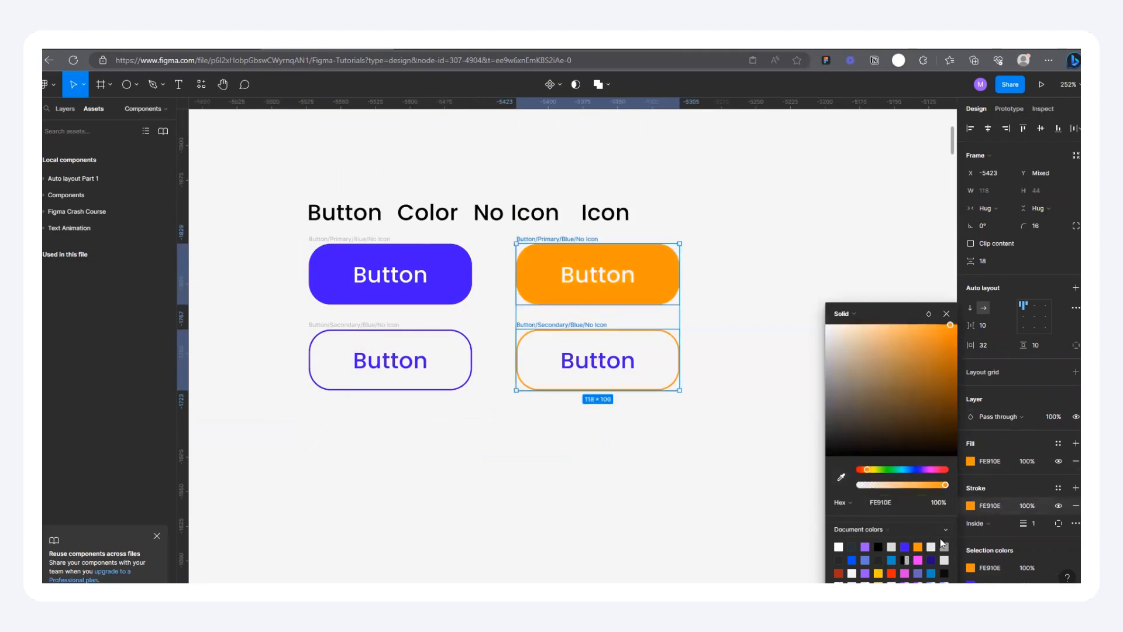
click(971, 581)
click(918, 545)
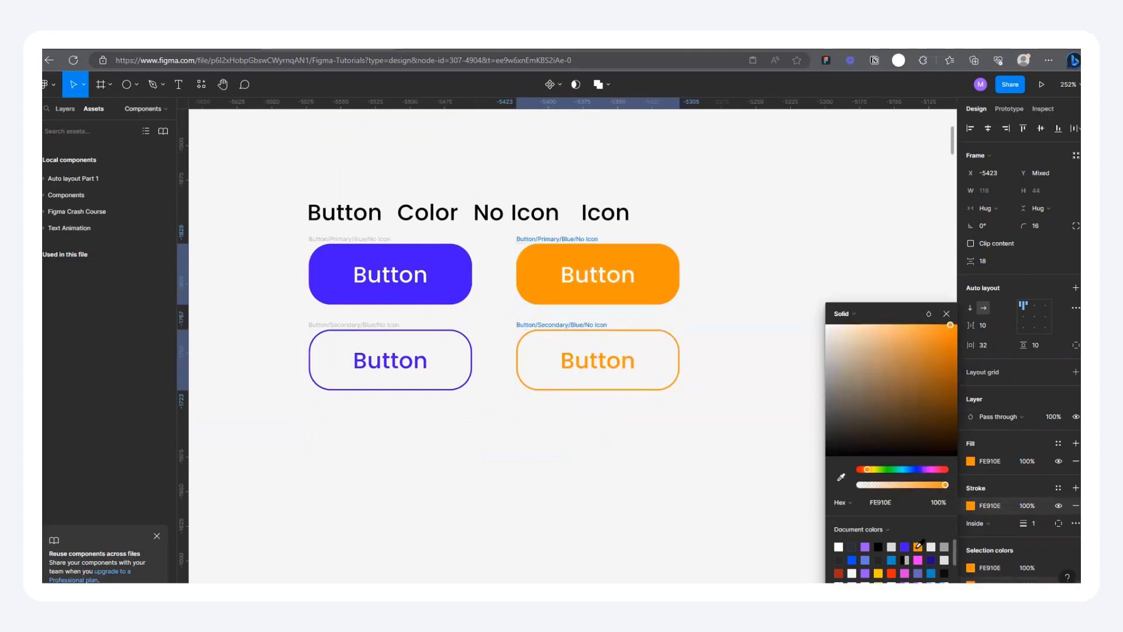
click(754, 315)
Step: Replace Blue with Orange in the filled orange button's frame name, giving "Button/Primary/OrangeNo Icon"
scroll(585, 252, up, 5)
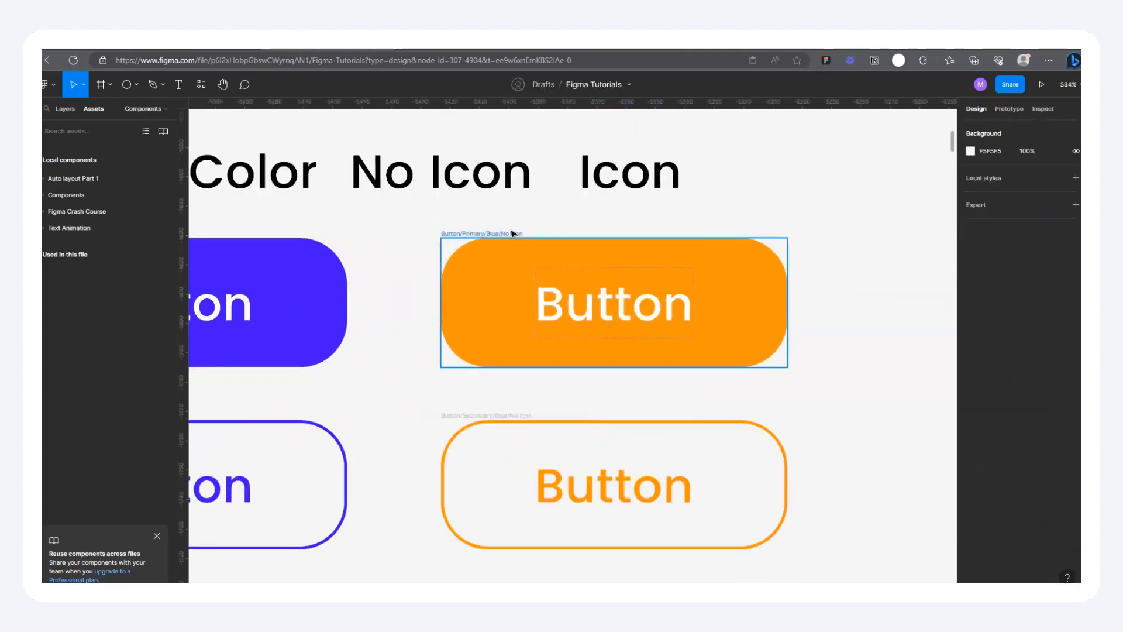
double_click(506, 234)
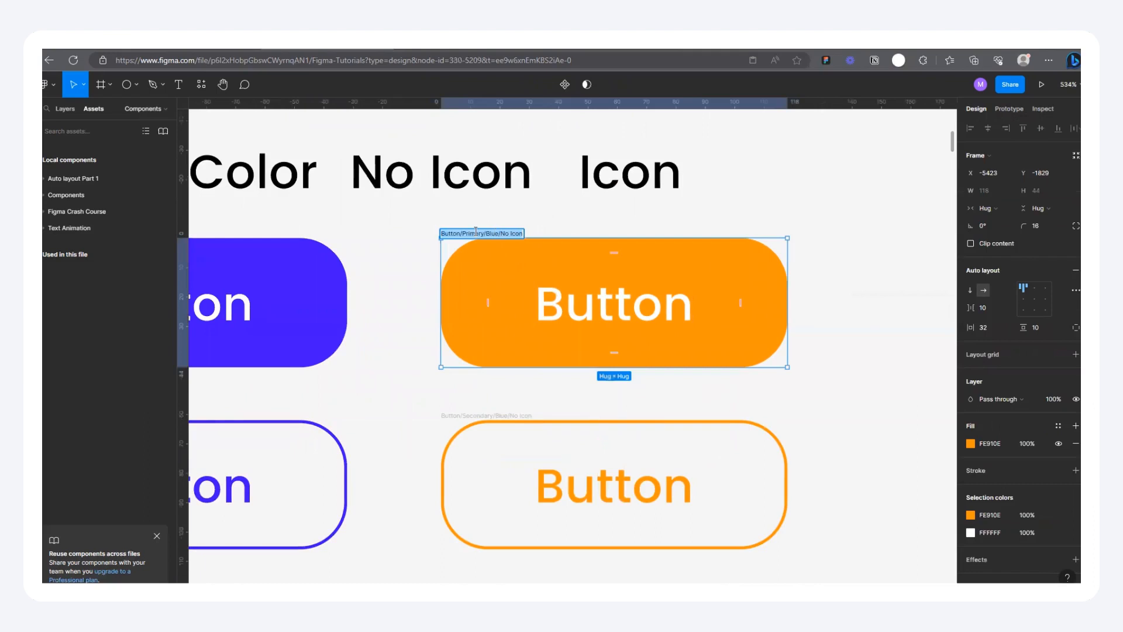
click(498, 233)
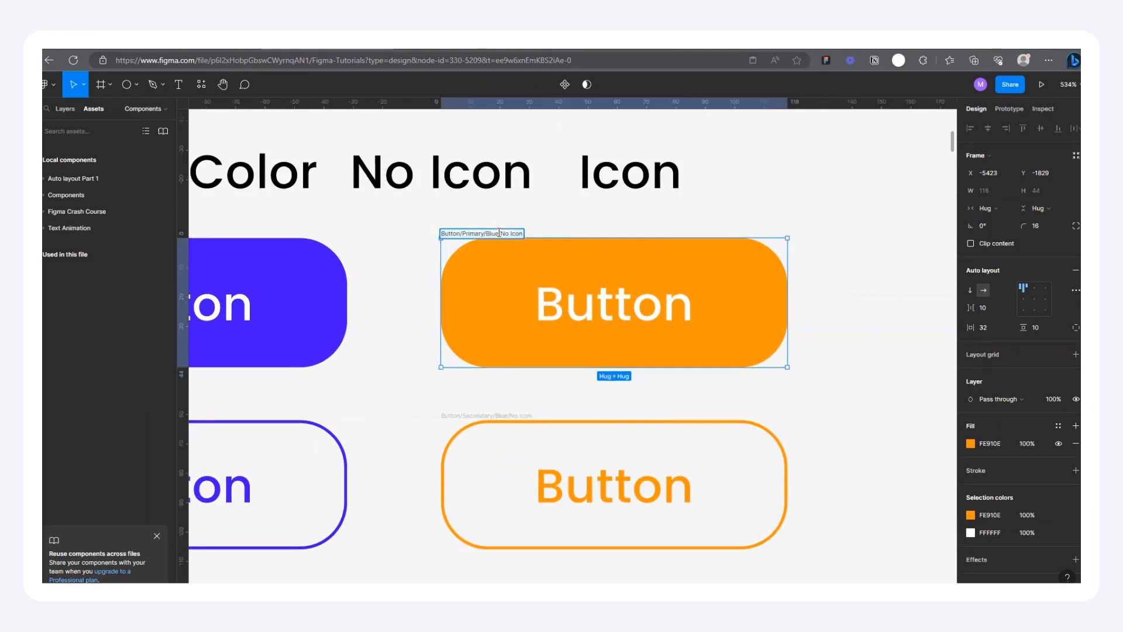
key(BackSpace)
key(BackSpace)
key(BackSpace)
key(BackSpace)
key(BackSpace)
text(Orange)
Step: Replace Blue with Orange in the outlined orange button's frame name, giving "Button/Secondary/Orange/No Icon"
double_click(510, 415)
click(508, 415)
key(BackSpace)
key(BackSpace)
key(BackSpace)
key(BackSpace)
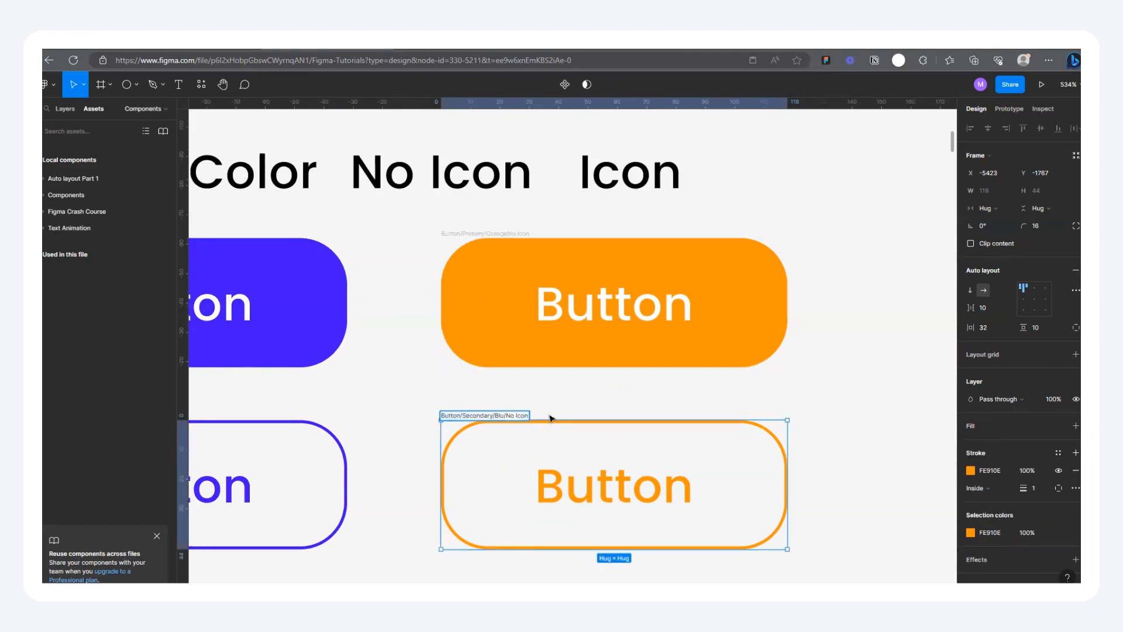
text(Orange)
click(629, 376)
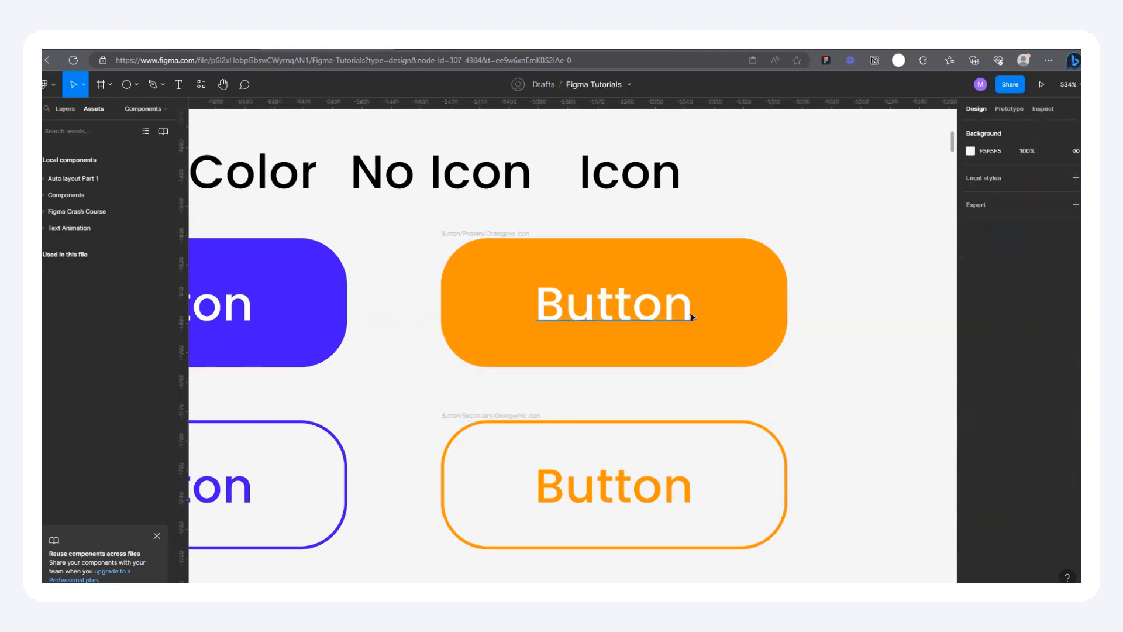
Step: Duplicate all four blue and orange buttons as a second group directly below the originals
scroll(662, 301, down, 10)
scroll(621, 339, up, 3)
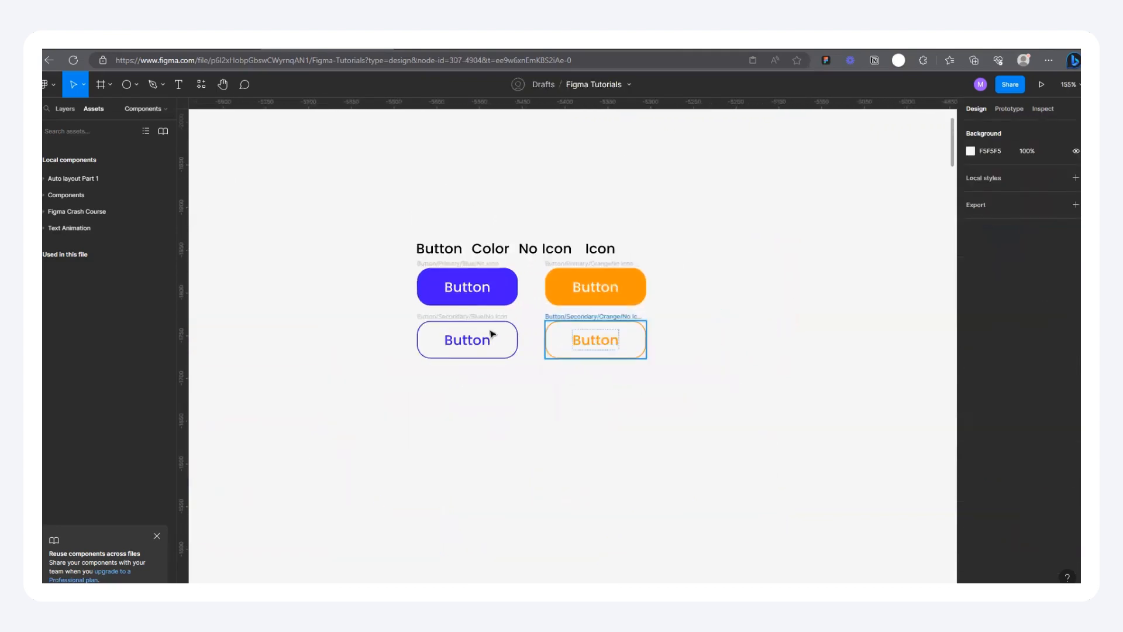
drag(400, 277, 678, 400)
drag(582, 299, 577, 411)
click(669, 322)
Step: Copy the 24 × 24 apple icon from the filled purple icon button in the existing button set
scroll(661, 275, down, 5)
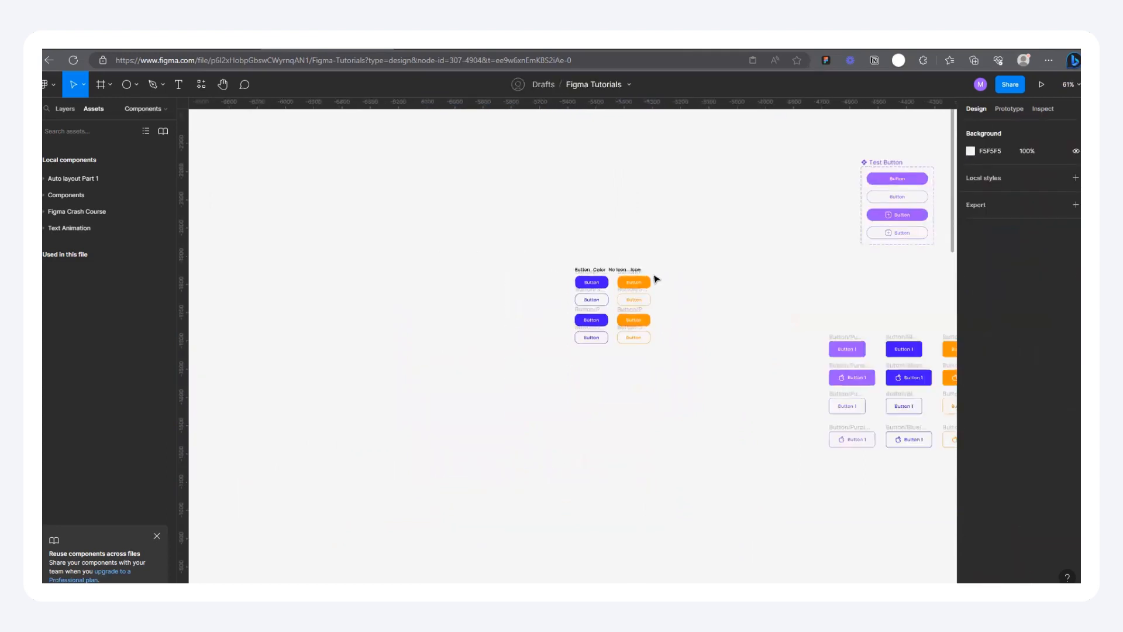
scroll(655, 279, down, 3)
scroll(831, 246, up, 5)
scroll(464, 398, up, 2)
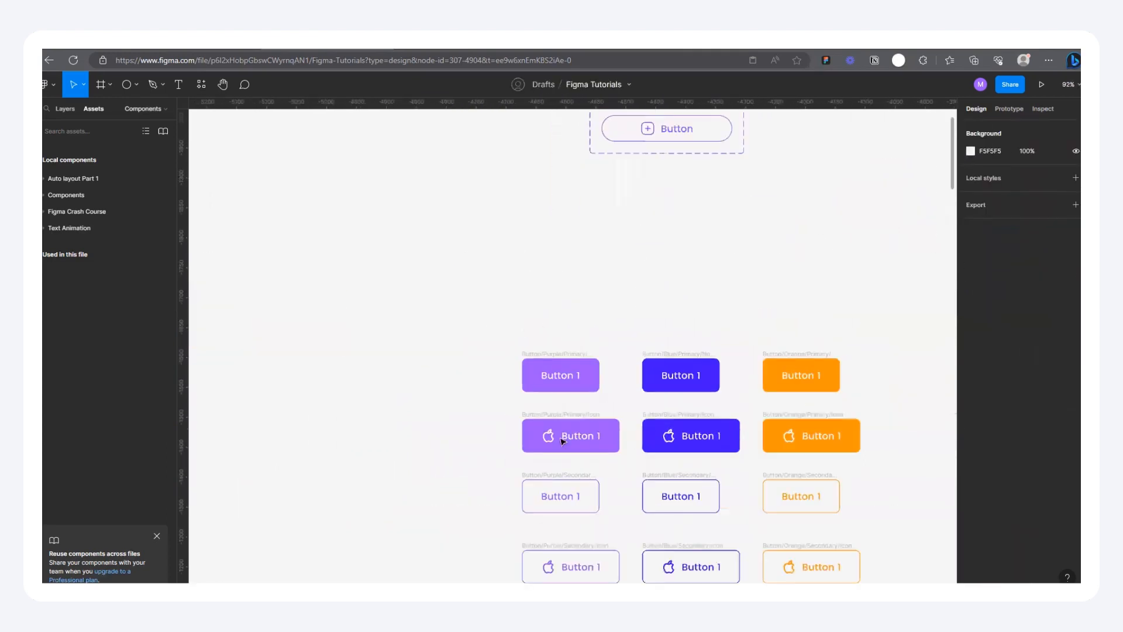
scroll(561, 440, up, 3)
double_click(558, 466)
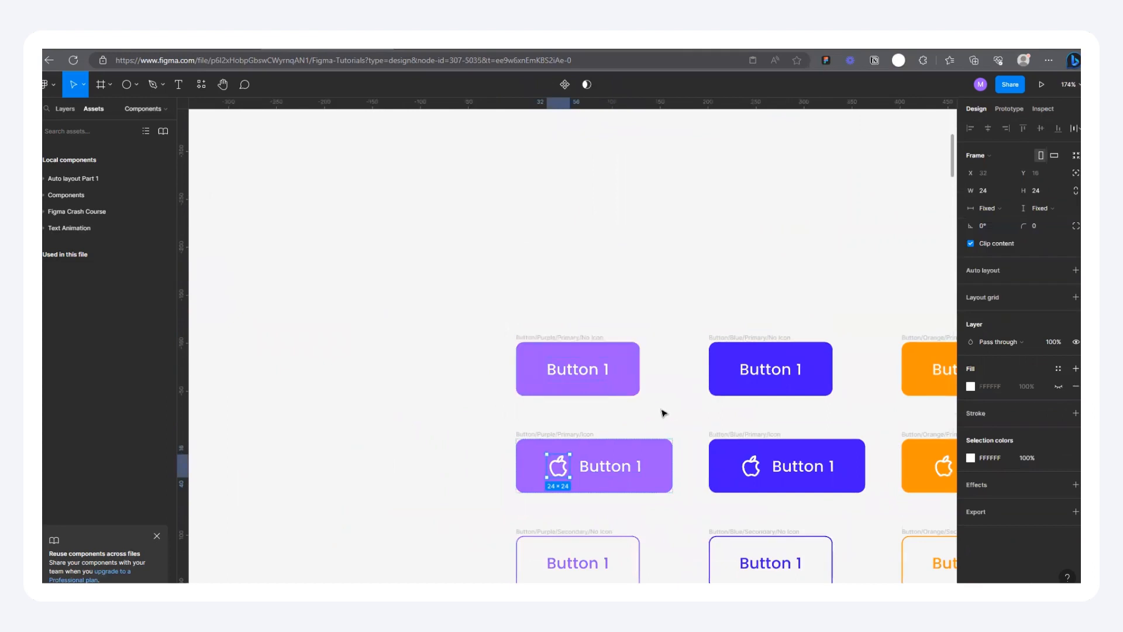
Step: Paste the apple icon into all four duplicated buttons and place it before each label
scroll(663, 413, down, 5)
scroll(371, 379, up, 6)
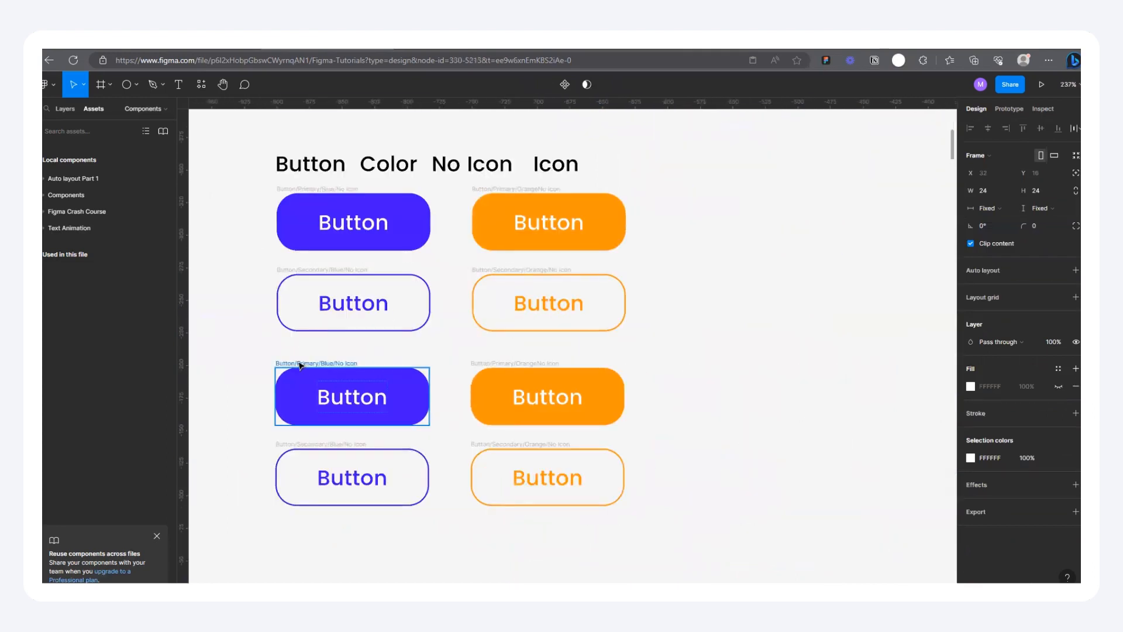
click(300, 365)
shift+click(313, 444)
shift+click(494, 376)
shift+click(484, 451)
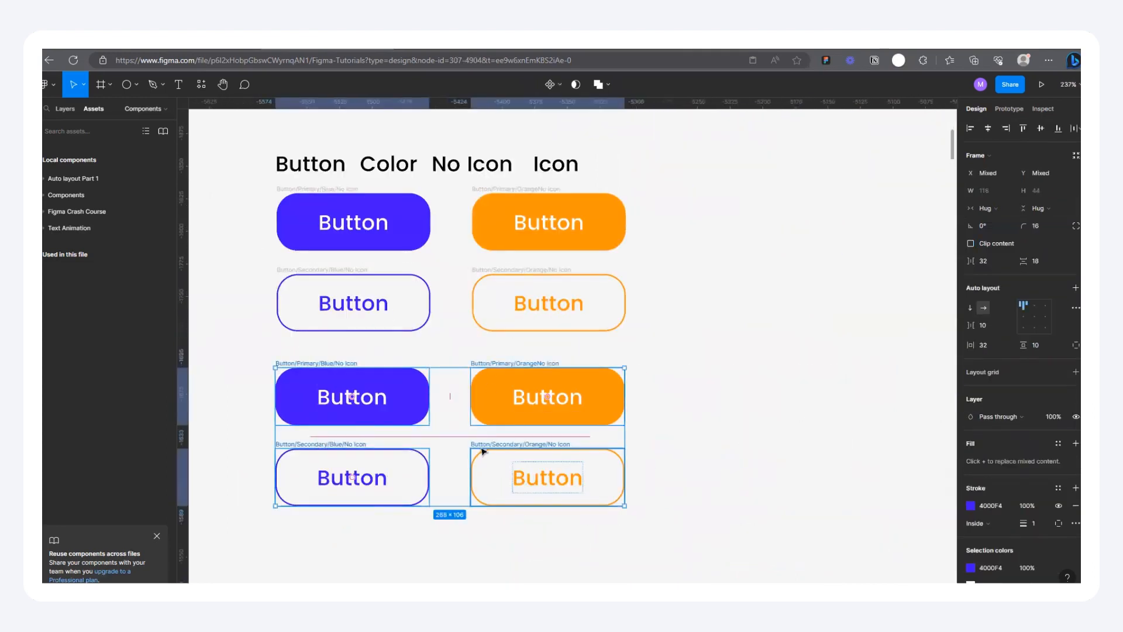
key(ctrl+v)
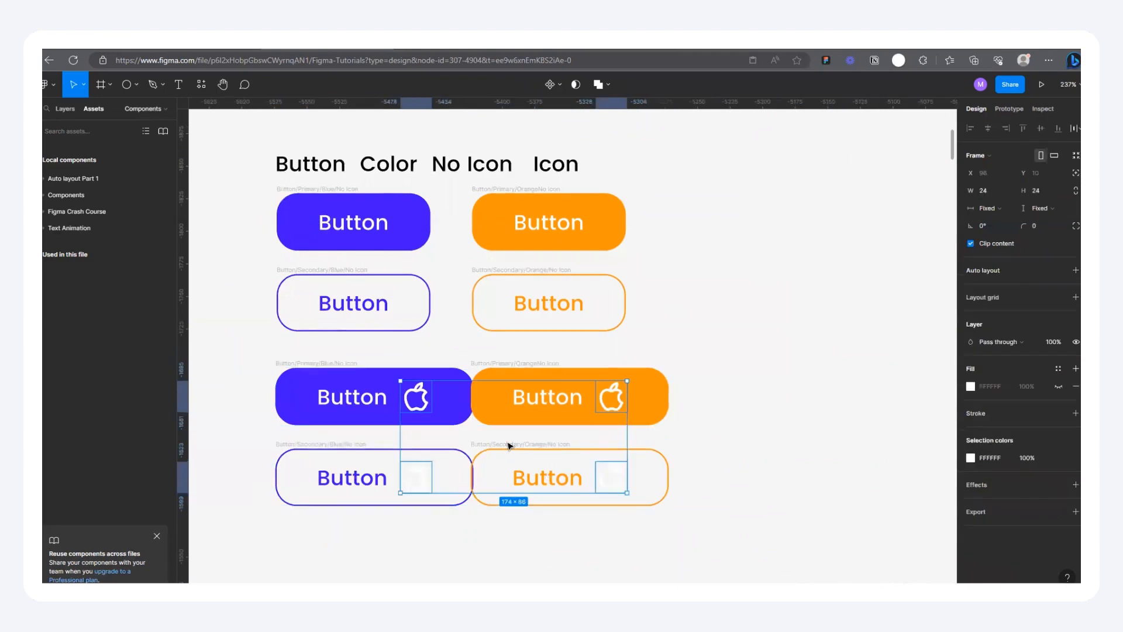
key(Left)
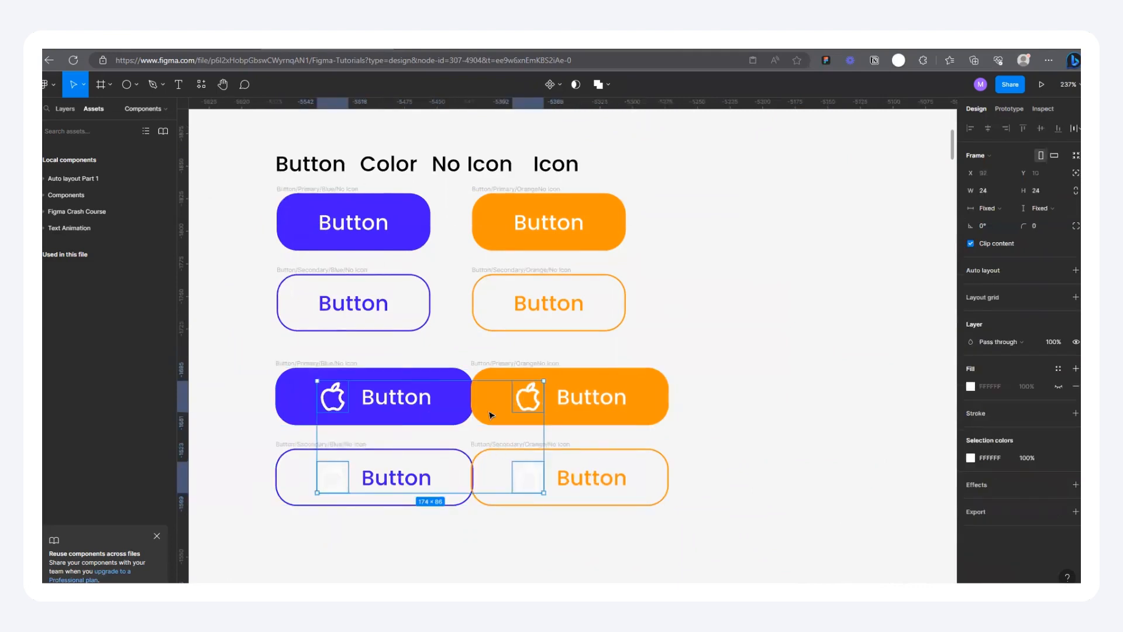
Step: Move the two orange icon buttons away from the blue ones, to X -5400
click(664, 353)
click(518, 363)
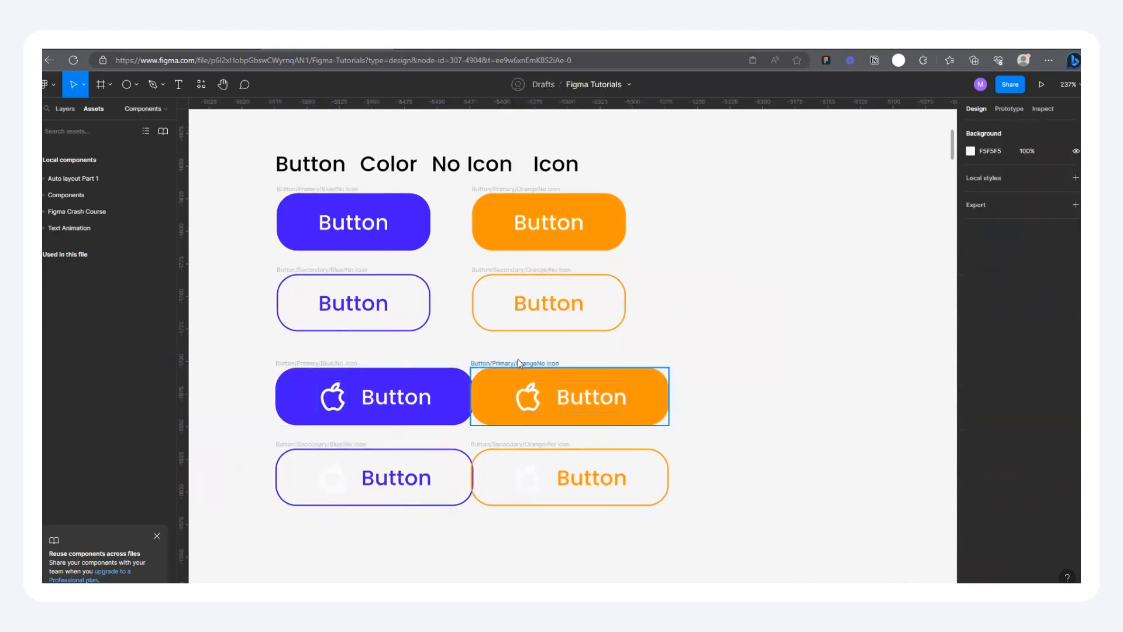
shift+click(518, 445)
drag(517, 446, 549, 446)
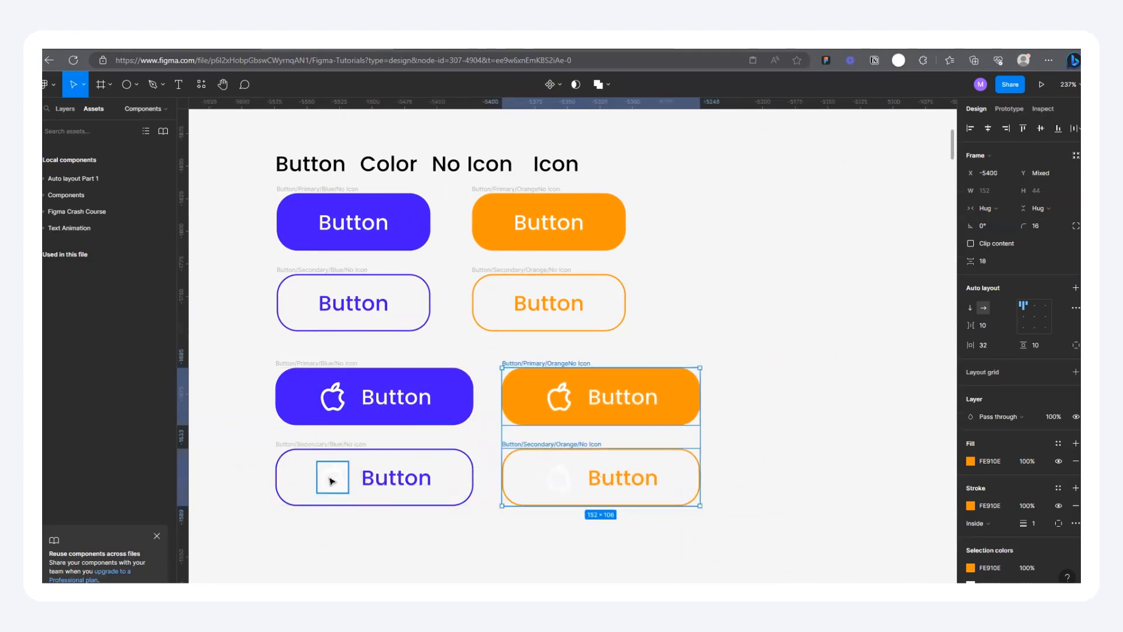
Step: Recolor the apple icon in the outlined blue button to 4000F4, sampled from the filled blue button
ctrl+click(332, 478)
click(971, 457)
click(842, 477)
click(470, 415)
Step: Recolor the apple icon in the outlined orange button to the orange sampled from the filled orange button
ctrl+click(559, 477)
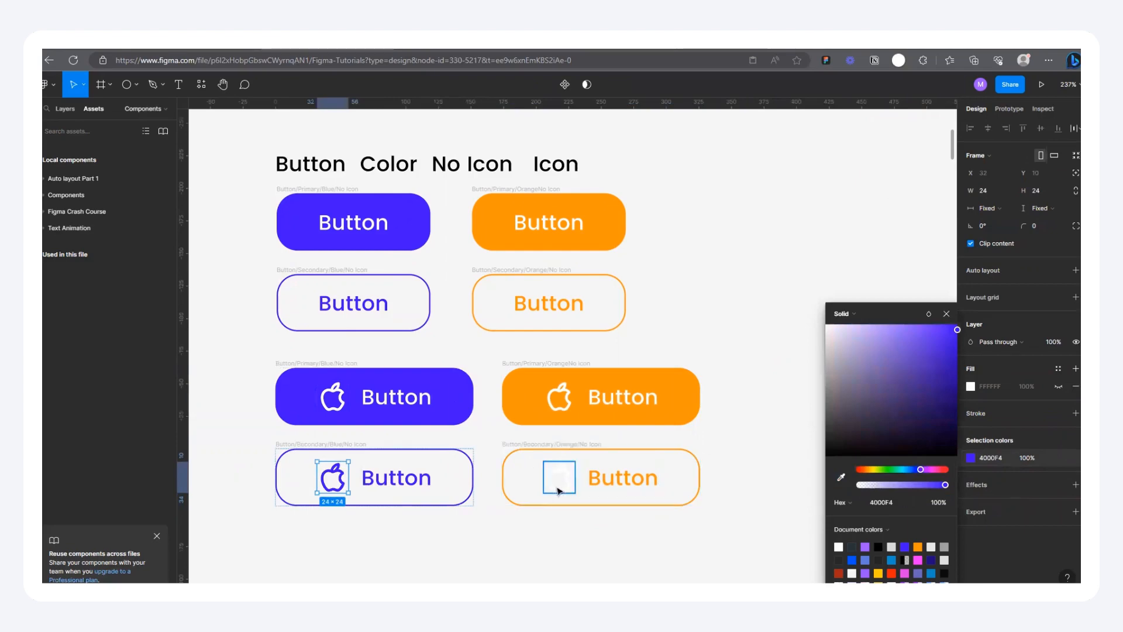
click(969, 460)
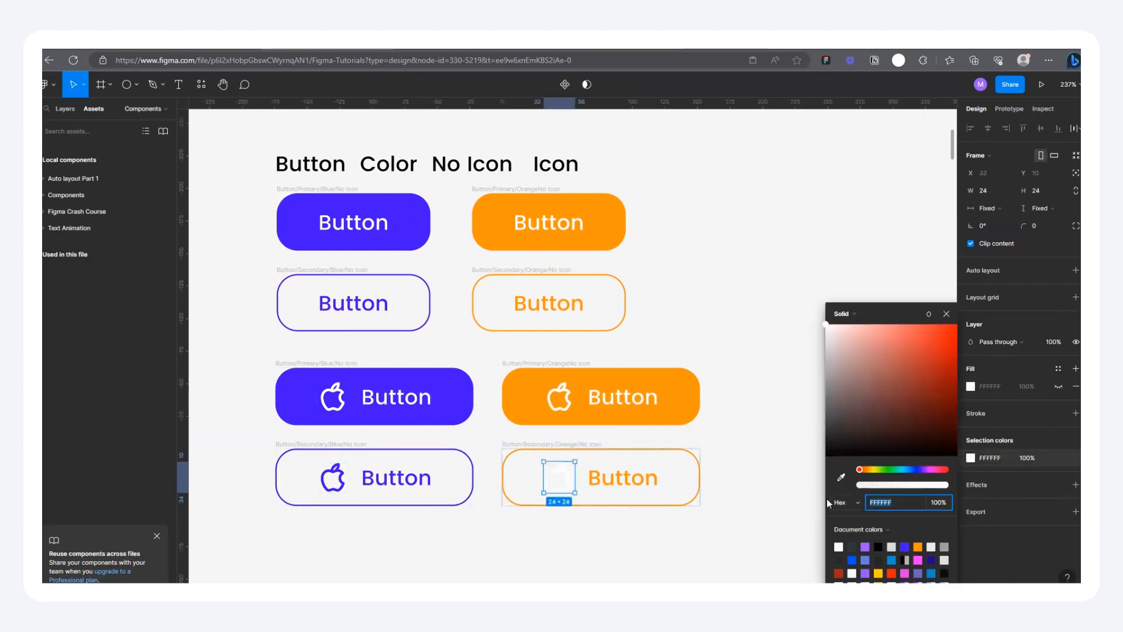
click(843, 478)
click(671, 394)
click(728, 337)
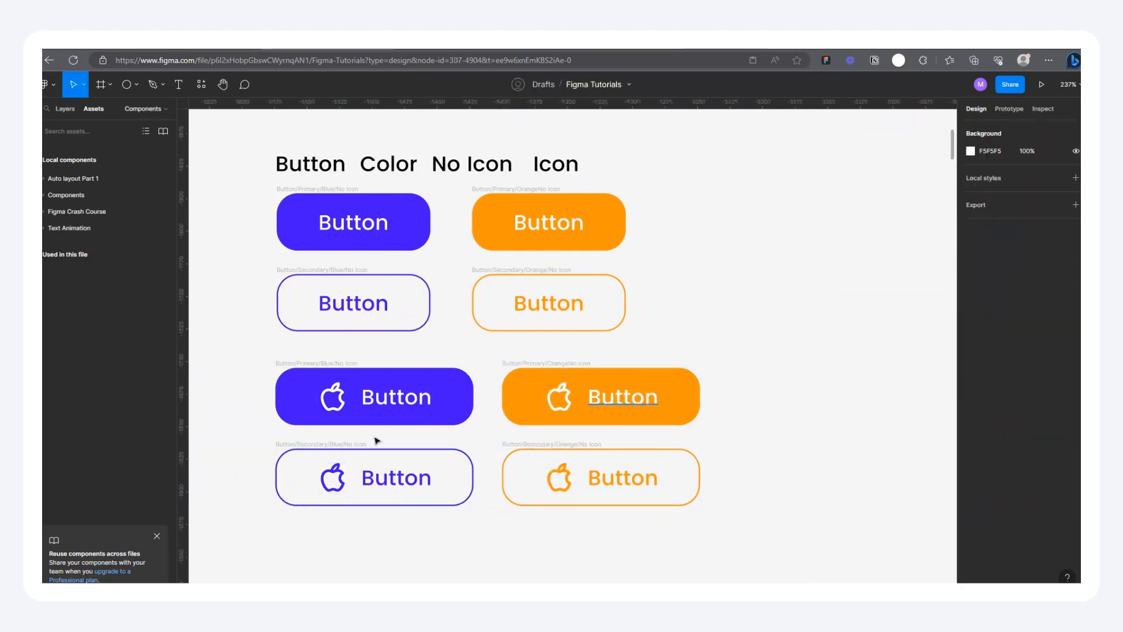
Step: Rename the filled blue button with the apple icon as Button/Primary/Blue/ Icon
scroll(359, 436, up, 3)
scroll(351, 363, up, 1)
scroll(421, 341, down, 2)
scroll(371, 328, up, 5)
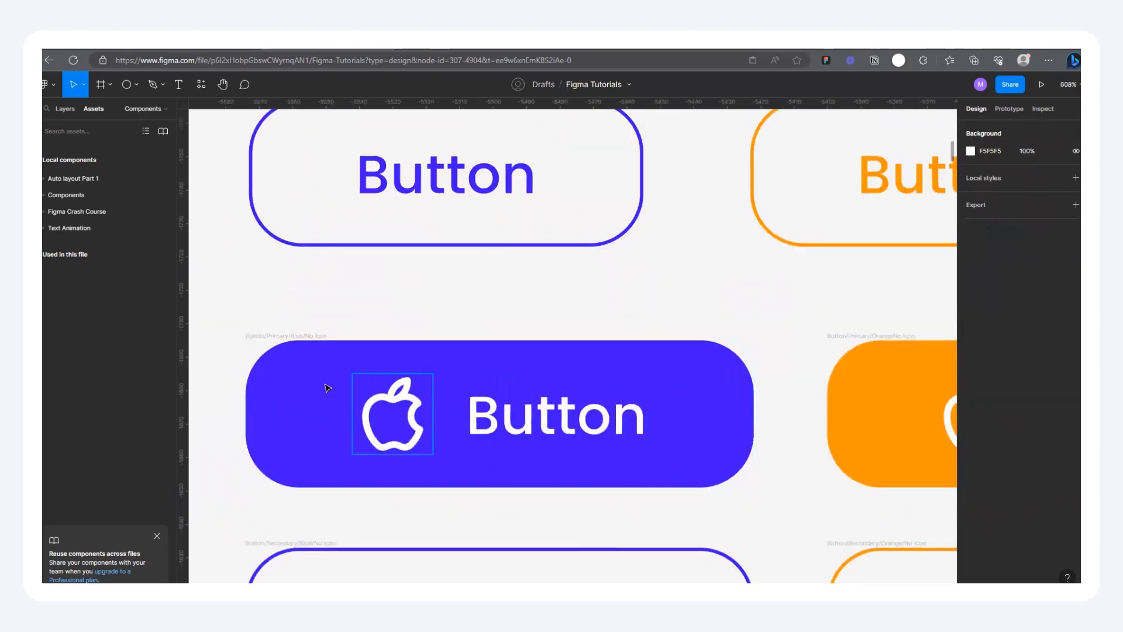
double_click(323, 336)
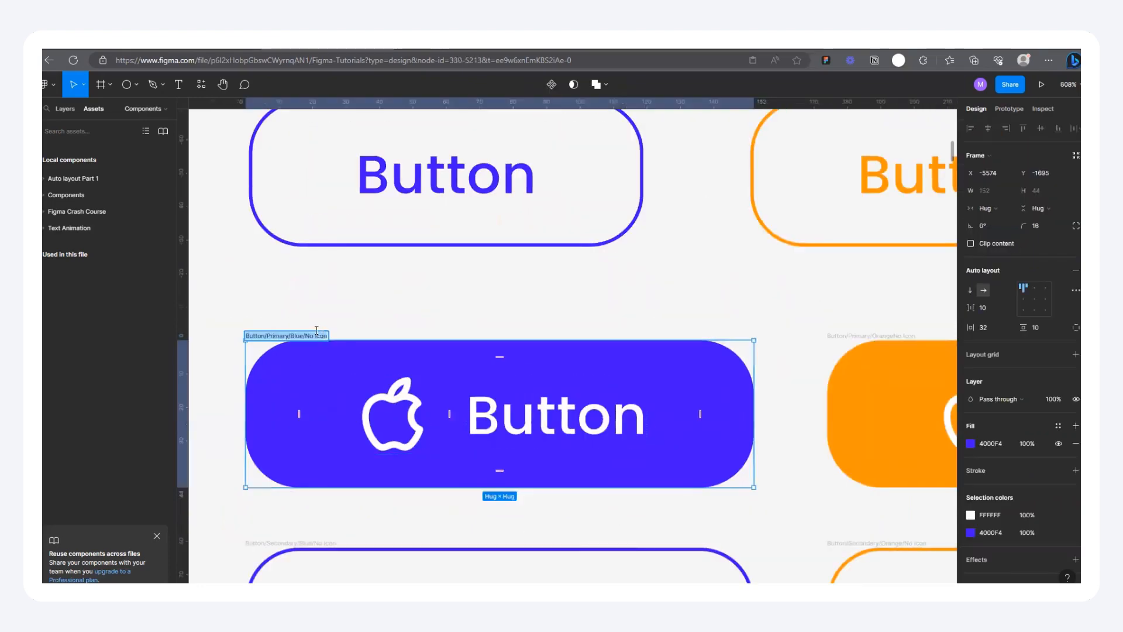
click(317, 334)
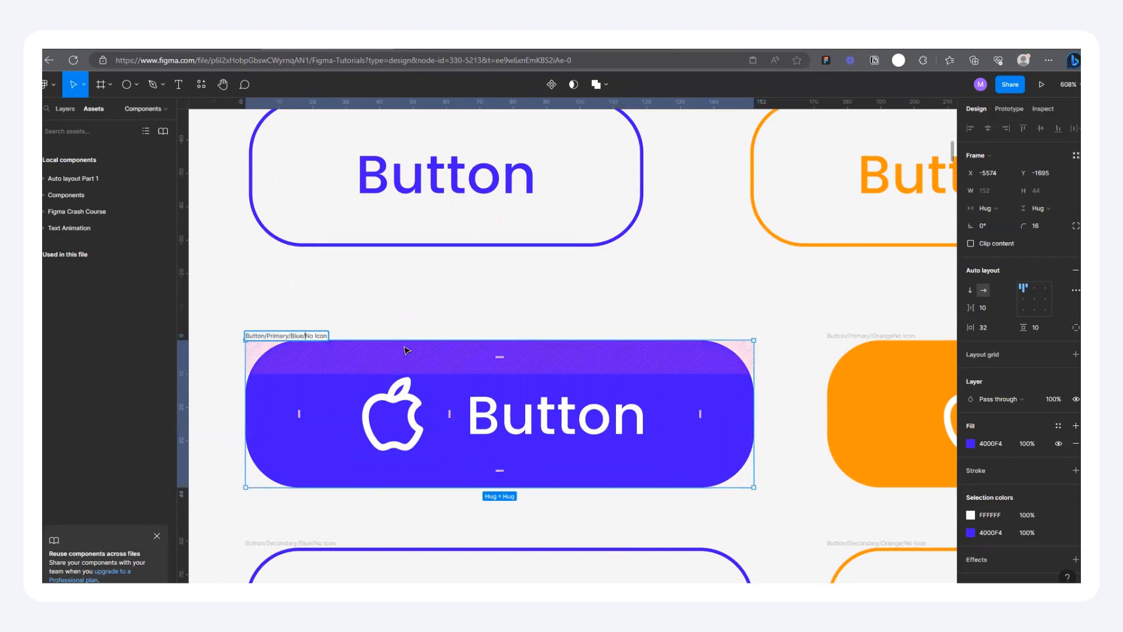
key(BackSpace)
key(BackSpace)
key(BackSpace)
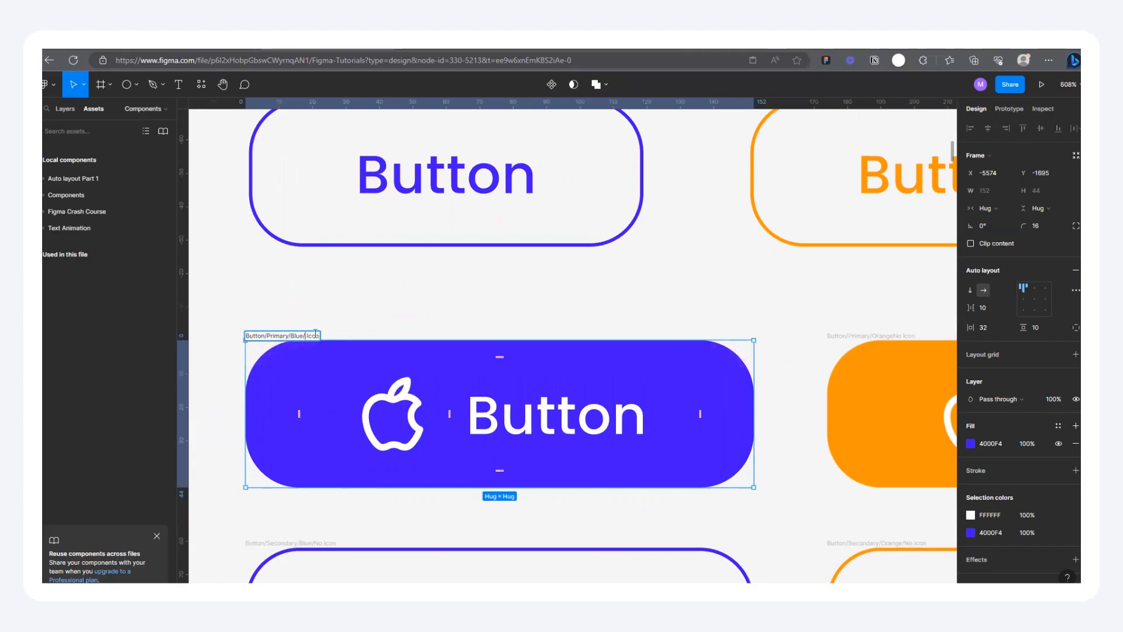
click(359, 339)
Step: Rename the filled orange button with the apple icon as Button/Primary/Orange/Icon
scroll(358, 339, down, 6)
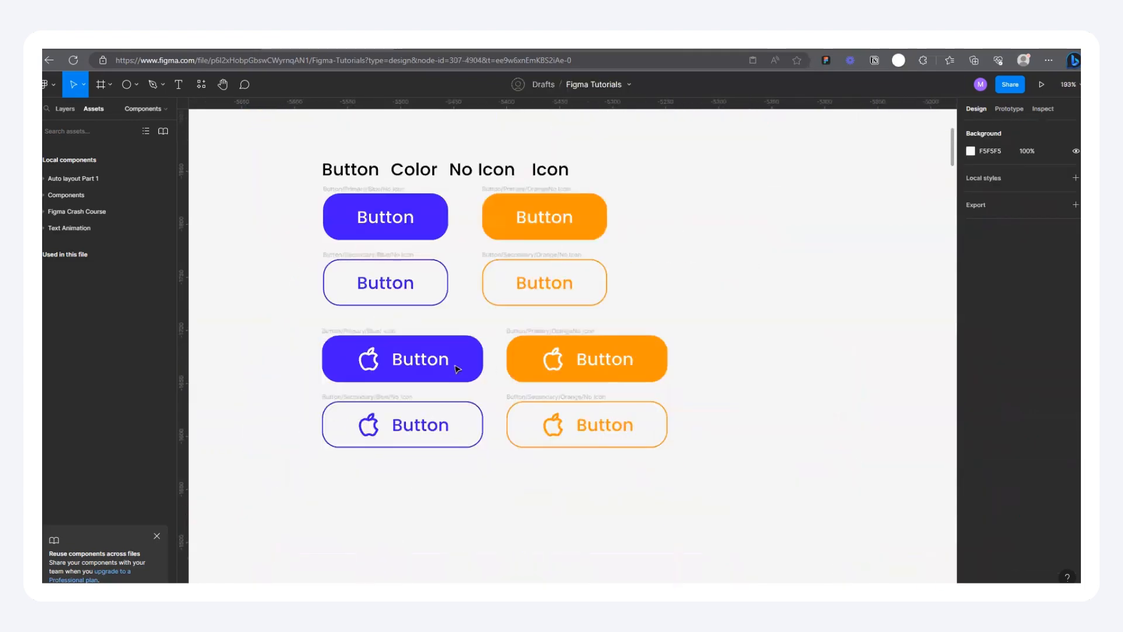
scroll(632, 345, up, 5)
click(354, 321)
double_click(372, 323)
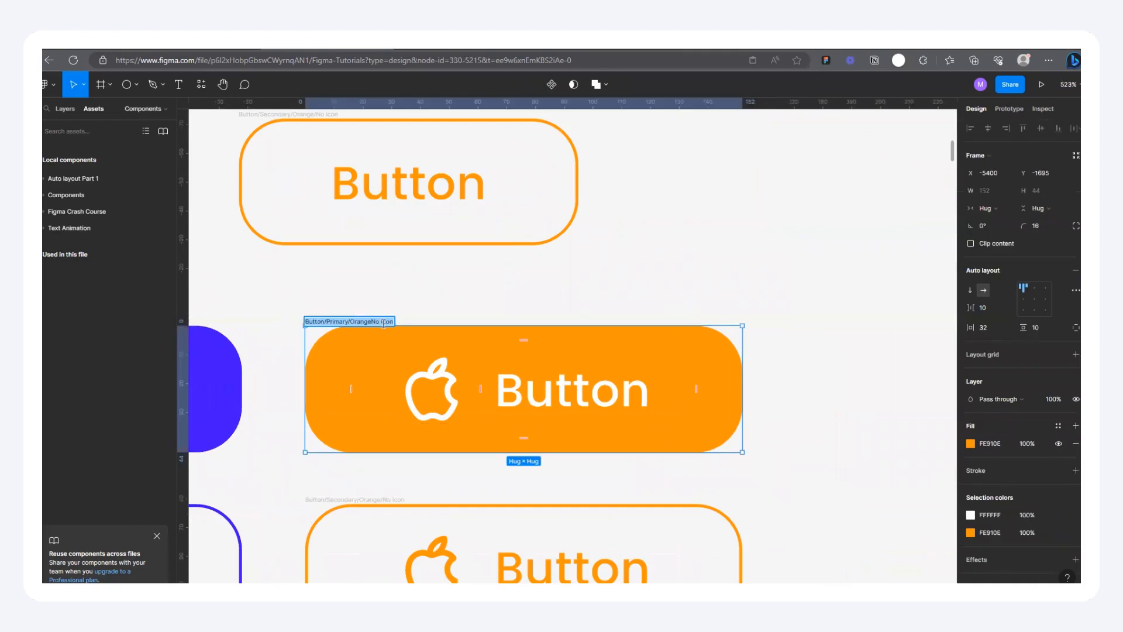
click(386, 322)
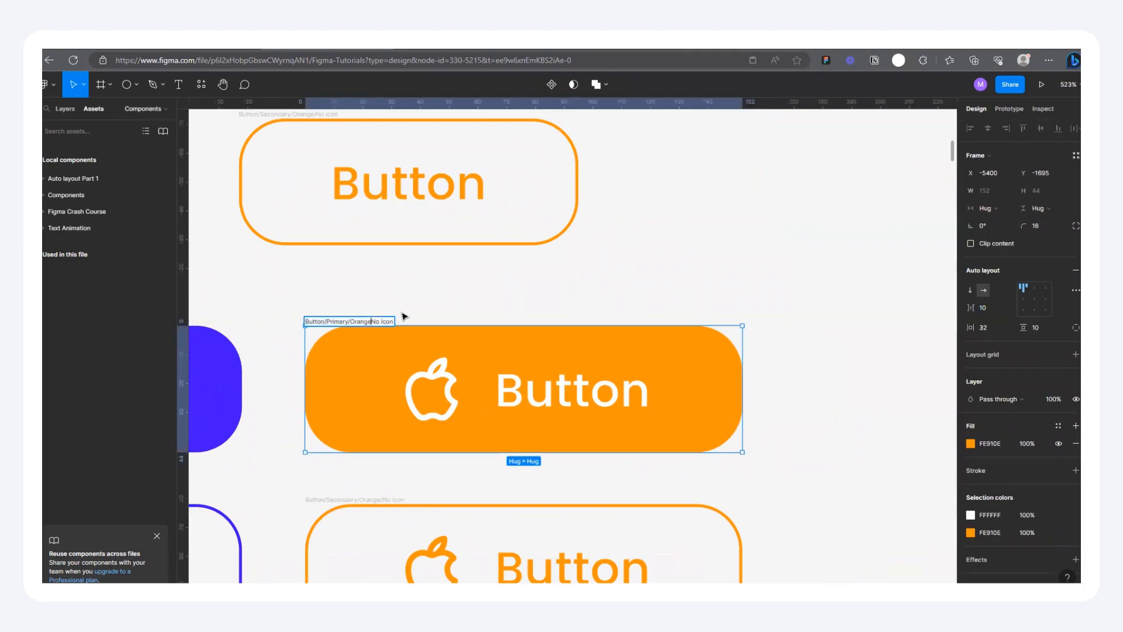
text(/)
key(Delete)
key(Delete)
key(Delete)
scroll(489, 311, down, 3)
click(755, 246)
Step: Check the name of the outlined orange button without an icon
scroll(476, 186, up, 1)
scroll(416, 204, up, 3)
scroll(434, 271, up, 2)
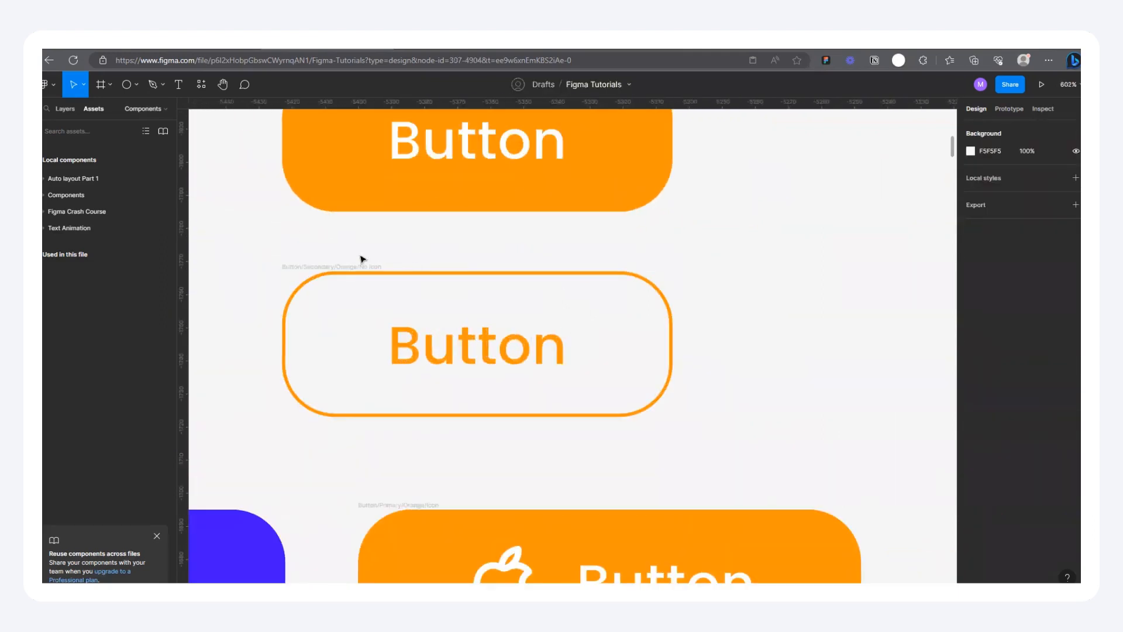
click(364, 264)
double_click(377, 265)
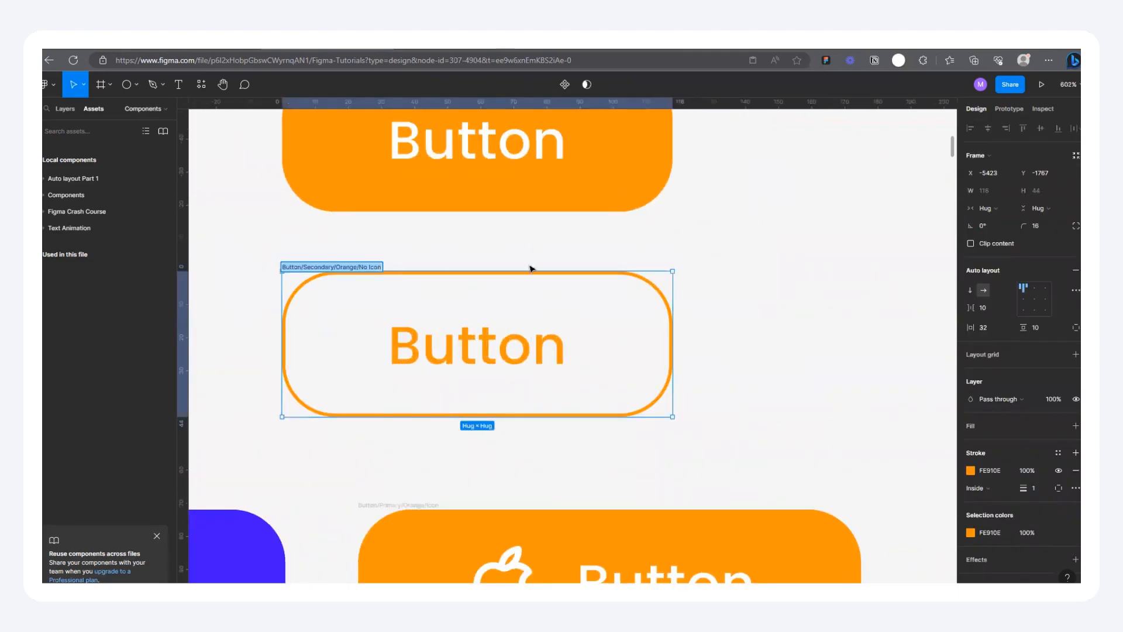
click(644, 265)
Step: Add the missing slash to the filled orange no-icon button's name so it reads Button/Primary/Orange/No Icon
scroll(645, 266, down, 2)
scroll(524, 287, up, 2)
scroll(539, 426, down, 1)
scroll(462, 206, down, 1)
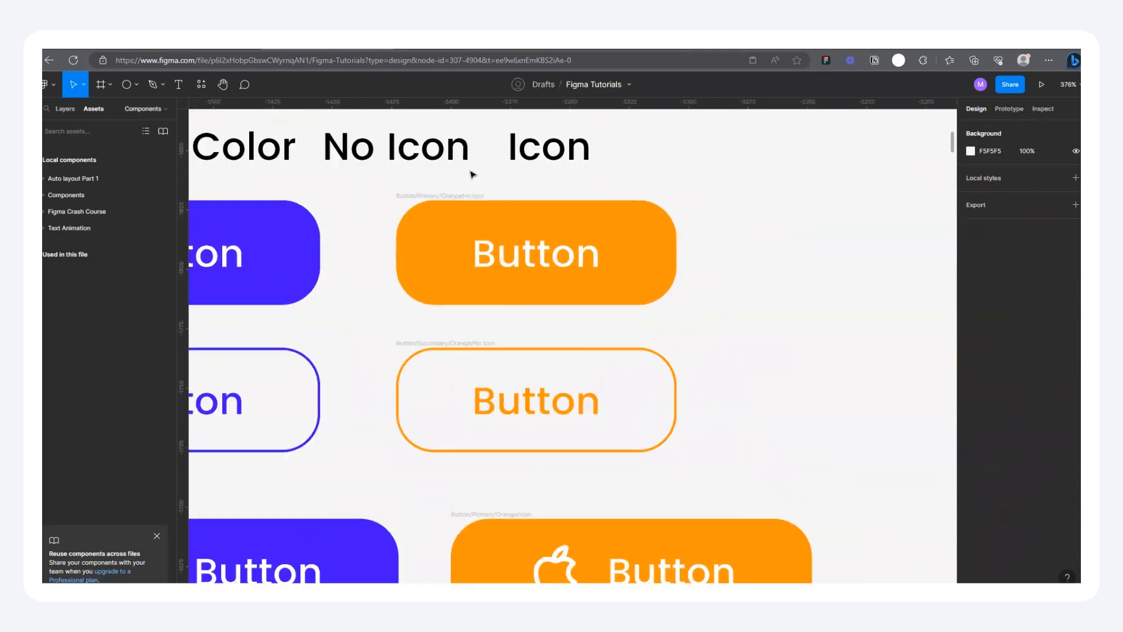
scroll(451, 228, up, 3)
click(403, 222)
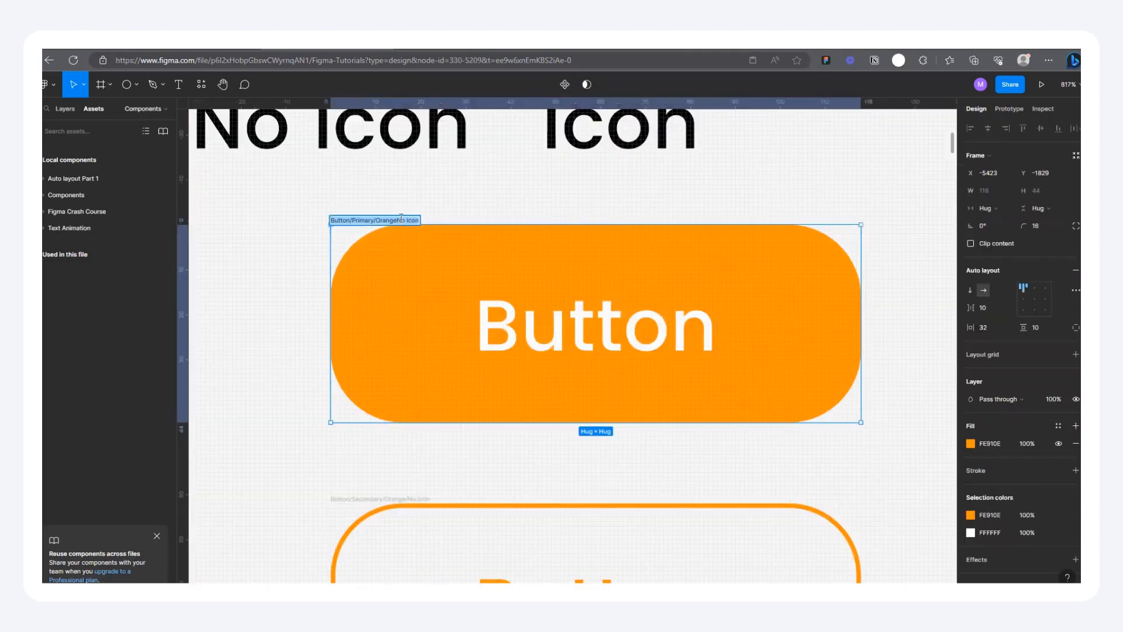
double_click(398, 221)
scroll(534, 221, down, 4)
click(496, 194)
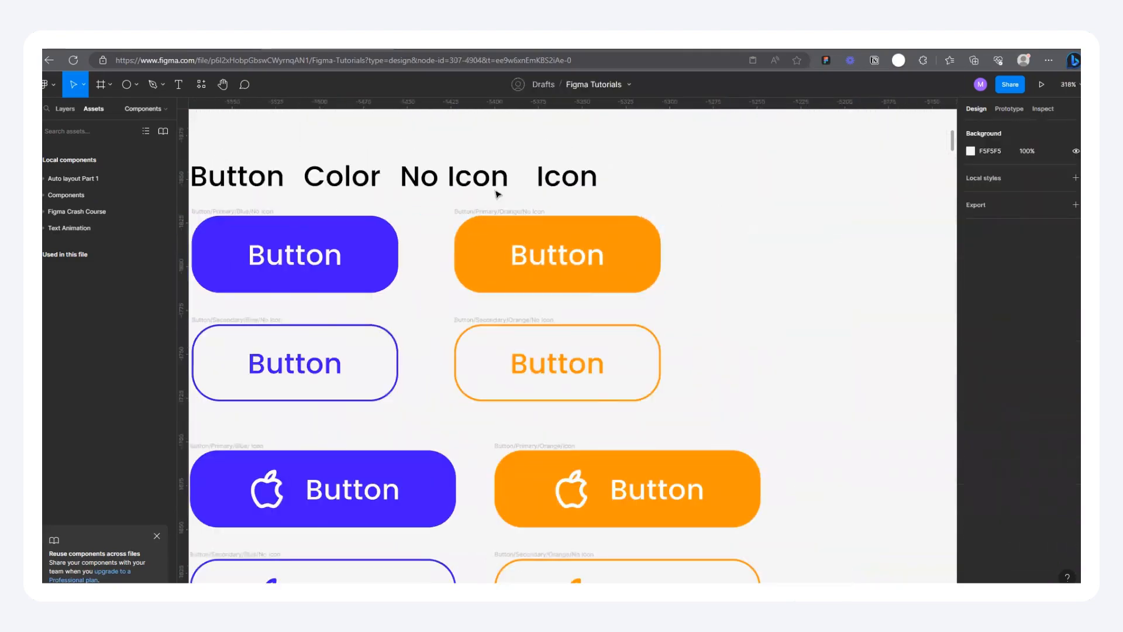
Step: Rename the outlined blue button with the apple icon as Button/Secondary/Blue/Icon
scroll(496, 195, down, 2)
scroll(501, 306, down, 2)
scroll(419, 283, up, 5)
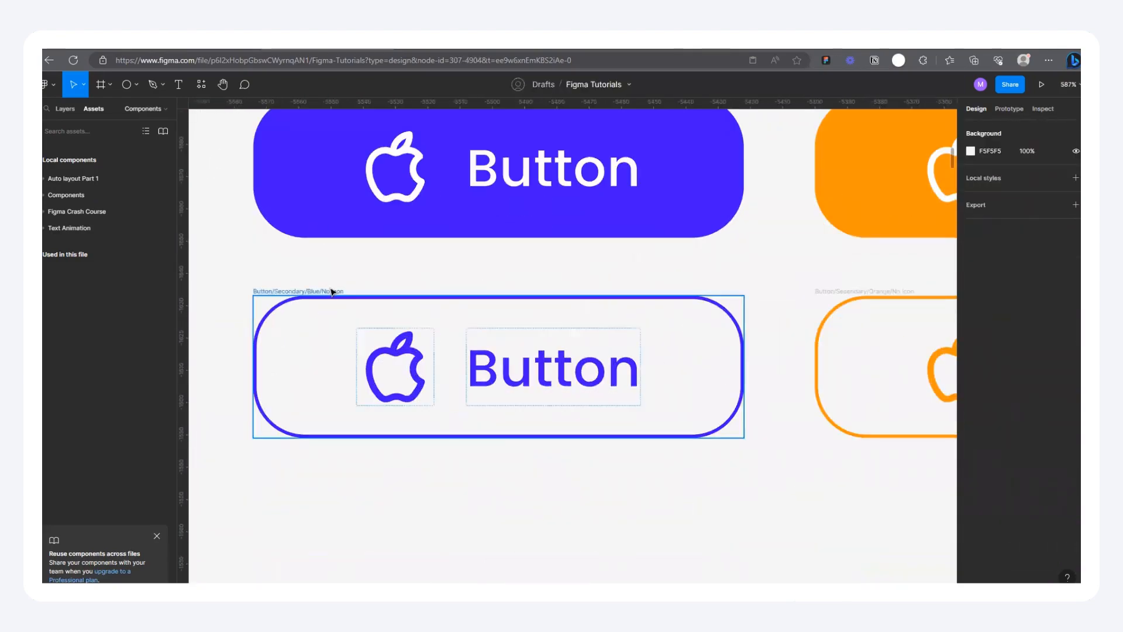
double_click(331, 291)
click(331, 290)
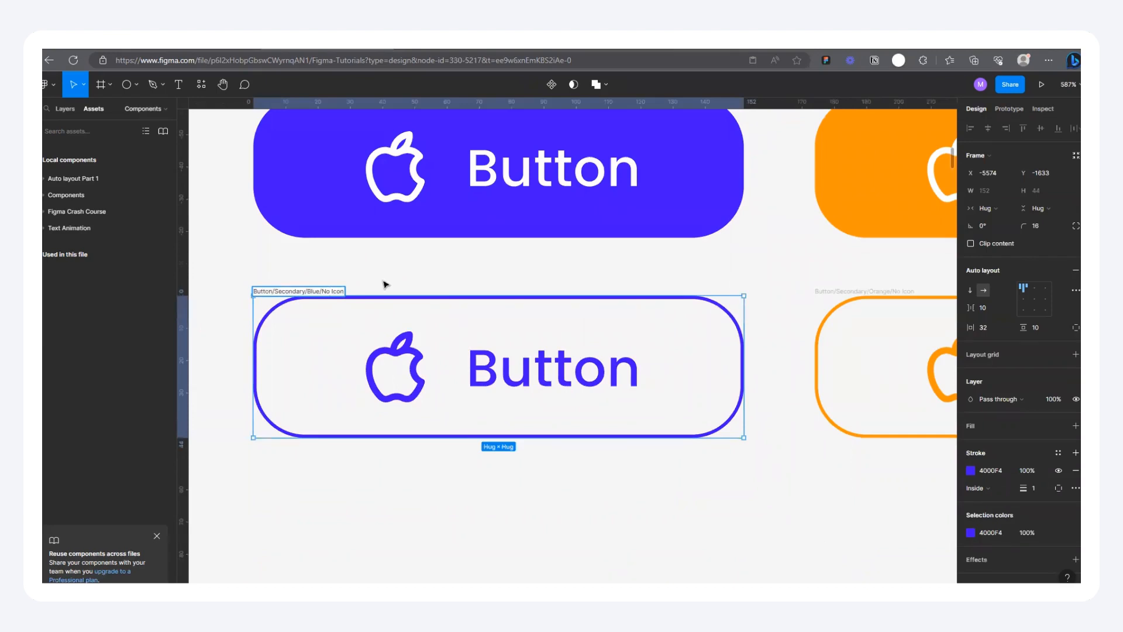
key(BackSpace)
key(BackSpace)
click(386, 281)
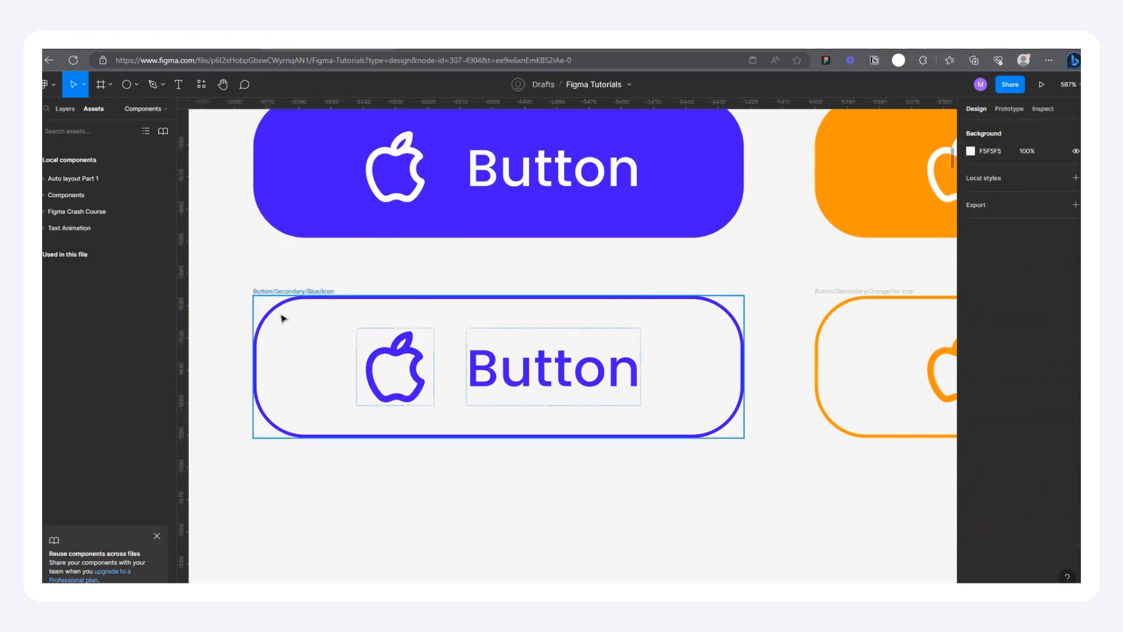
Step: Rename the outlined orange button with the apple icon as Button/Secondary/Orange/Icon
scroll(282, 315, down, 5)
scroll(521, 311, up, 5)
double_click(436, 301)
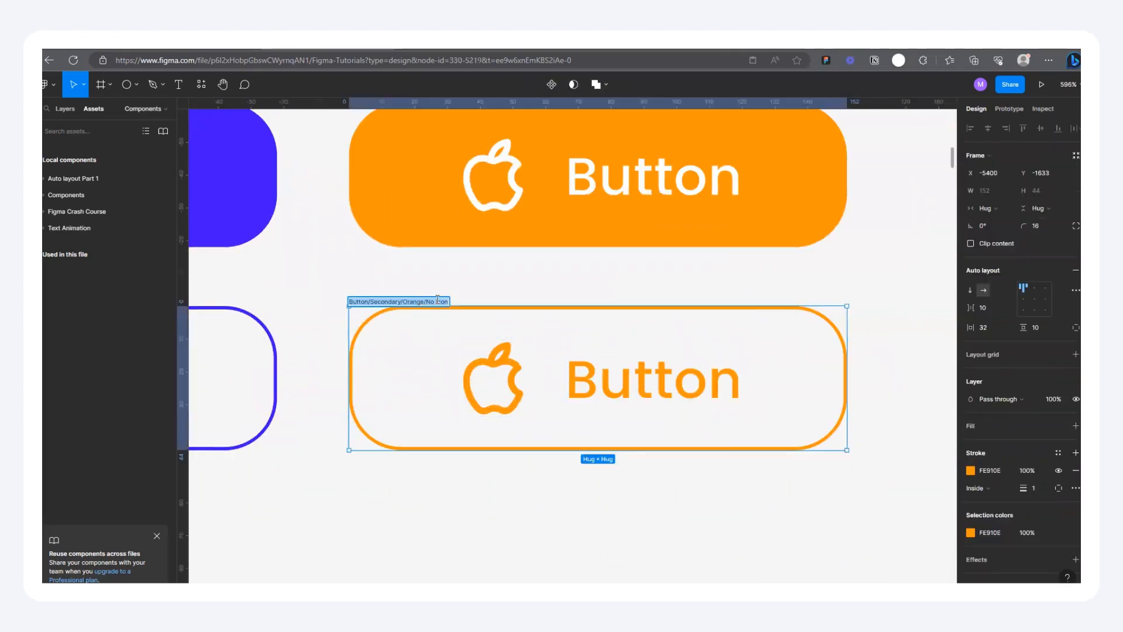
click(437, 301)
text(/)
scroll(611, 359, down, 5)
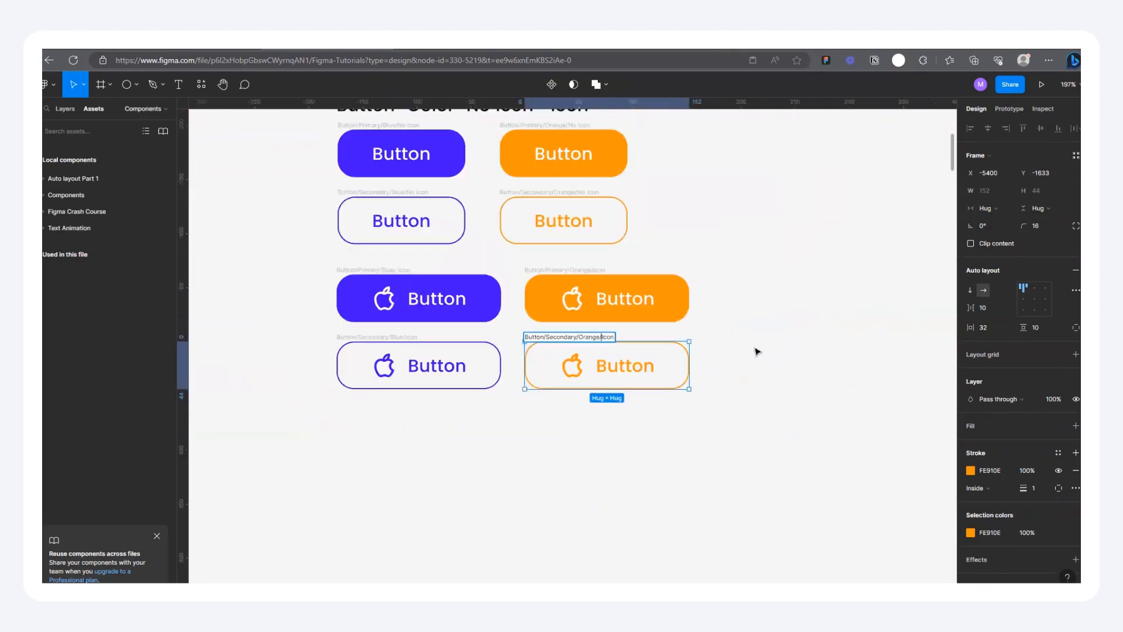
click(755, 351)
Step: Move the two orange buttons without icons to line up with the orange icon buttons, at about X -5400
scroll(729, 370, down, 4)
scroll(725, 321, up, 5)
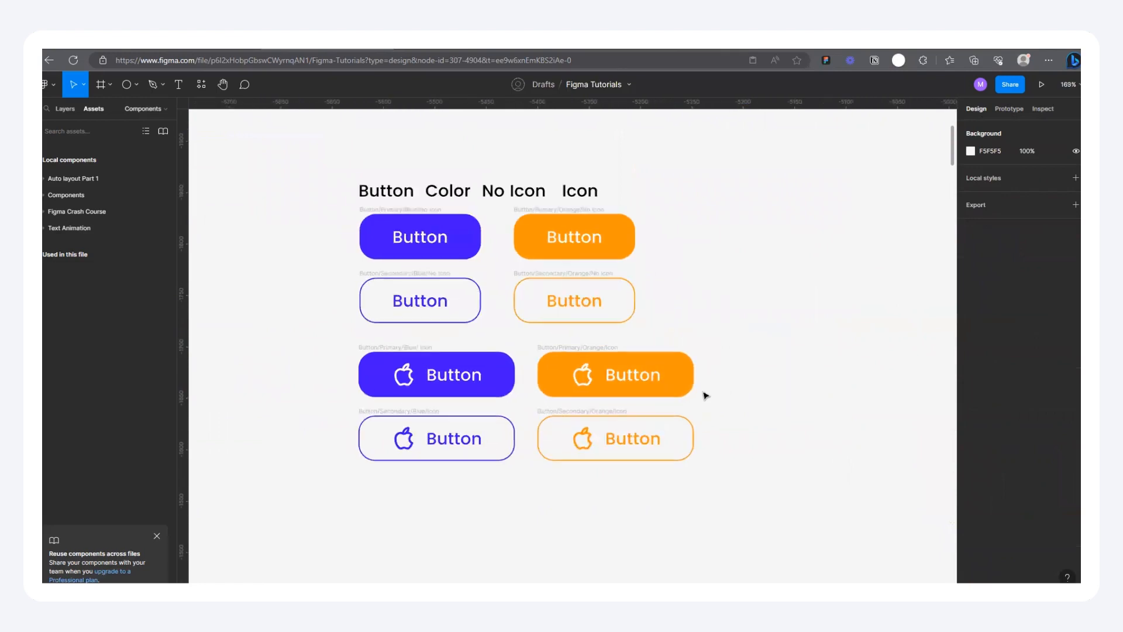
drag(517, 253, 531, 257)
click(526, 341)
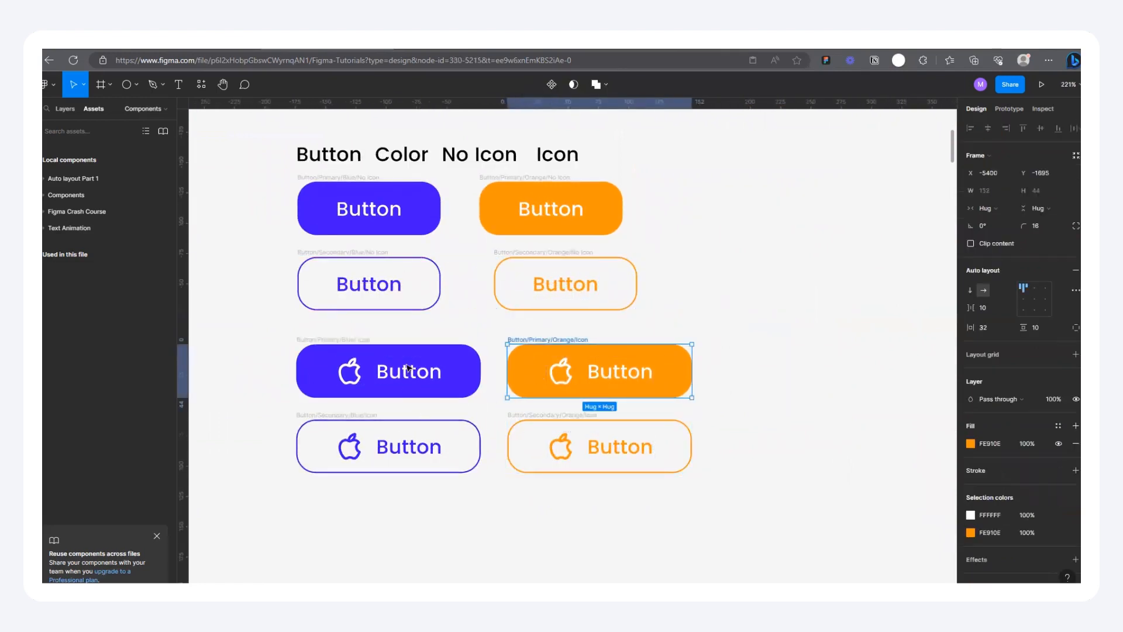
click(515, 179)
drag(514, 180, 529, 180)
click(520, 252)
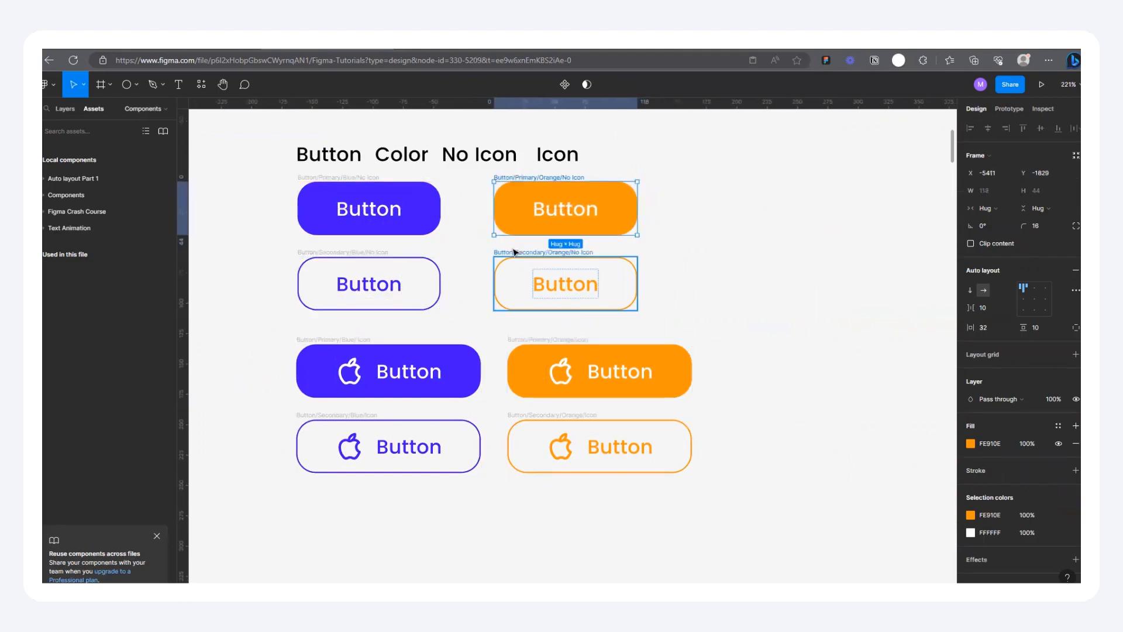
drag(525, 179, 540, 181)
key(ctrl+z)
drag(527, 248, 542, 251)
key(Escape)
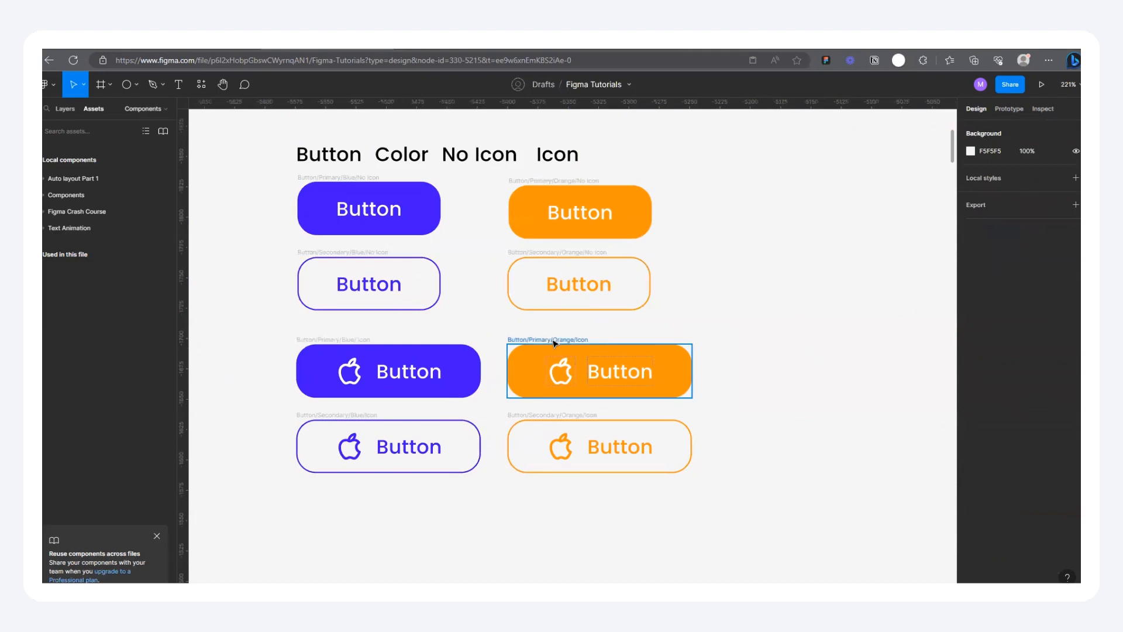
Step: Set the width of both orange no-icon buttons to 152 and center their labels
click(554, 343)
click(521, 252)
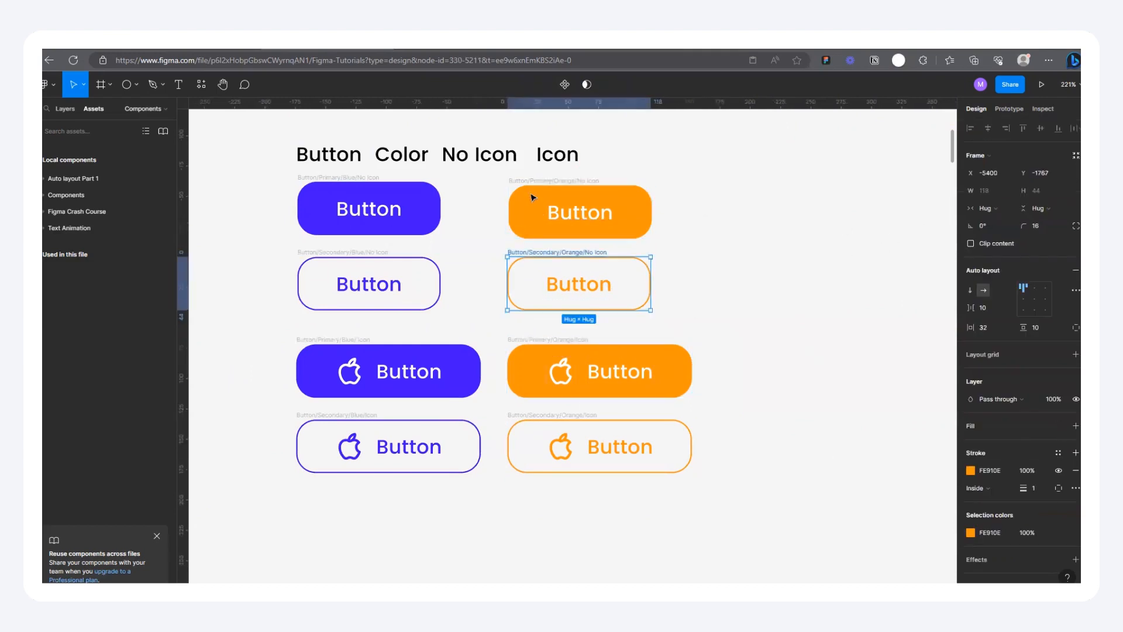
shift+click(533, 198)
drag(651, 246, 700, 248)
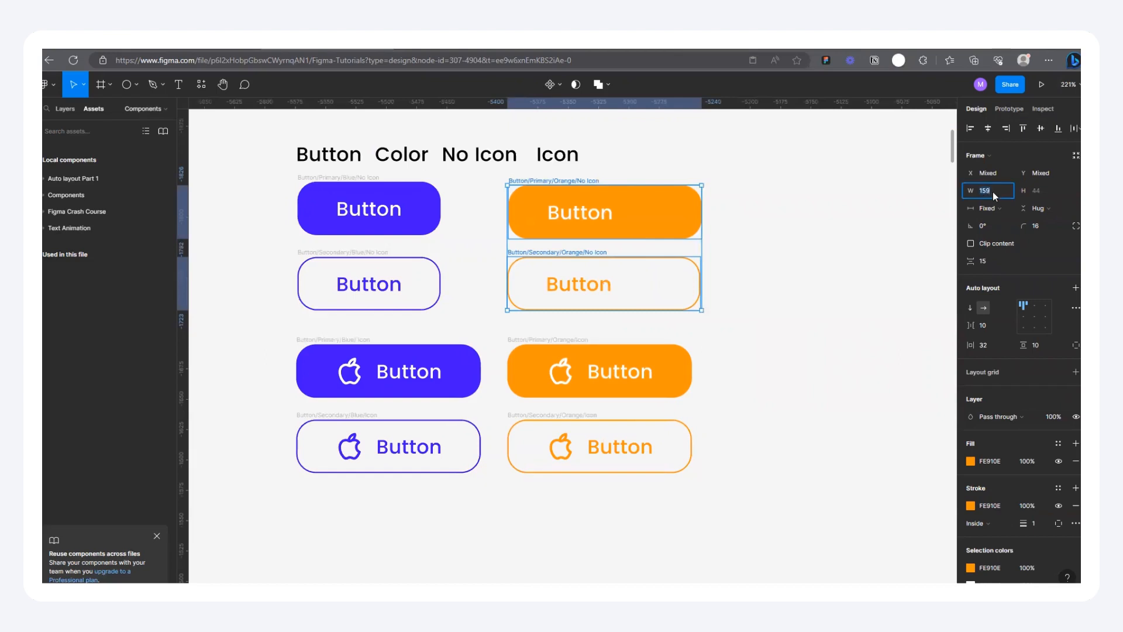
key(Return)
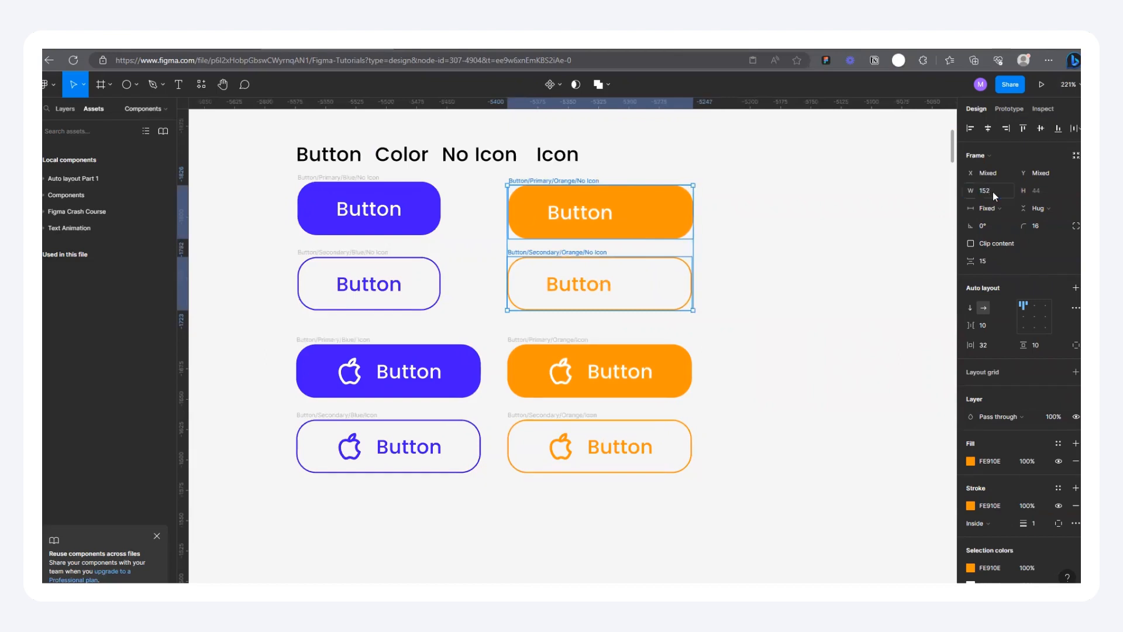
click(1033, 316)
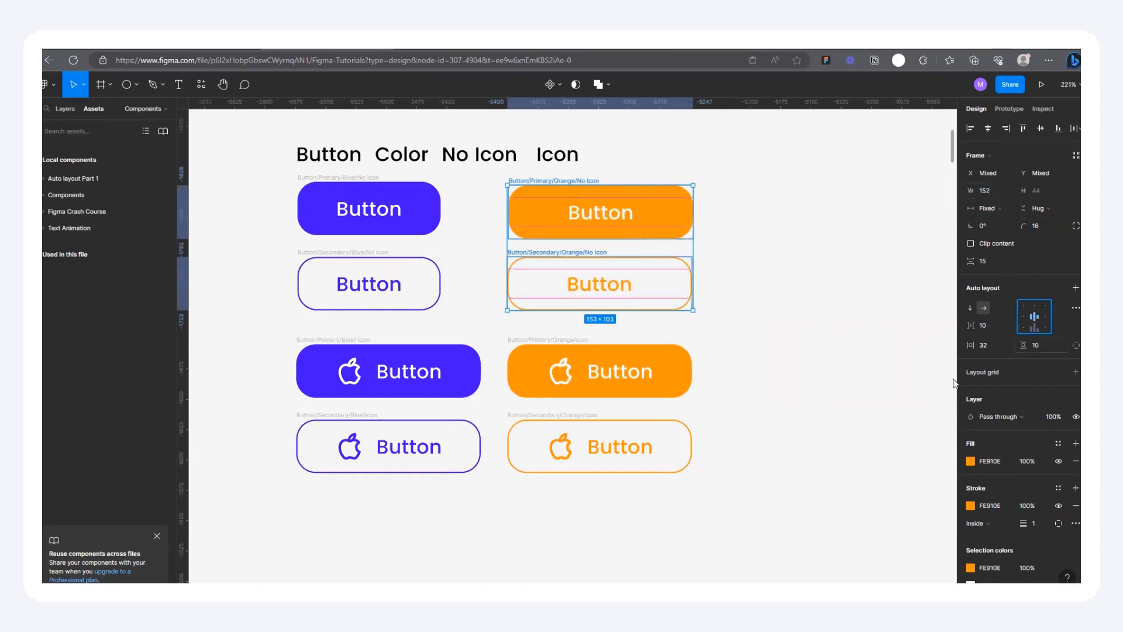
Step: Widen both blue no-icon buttons to 152 and center their labels
click(326, 177)
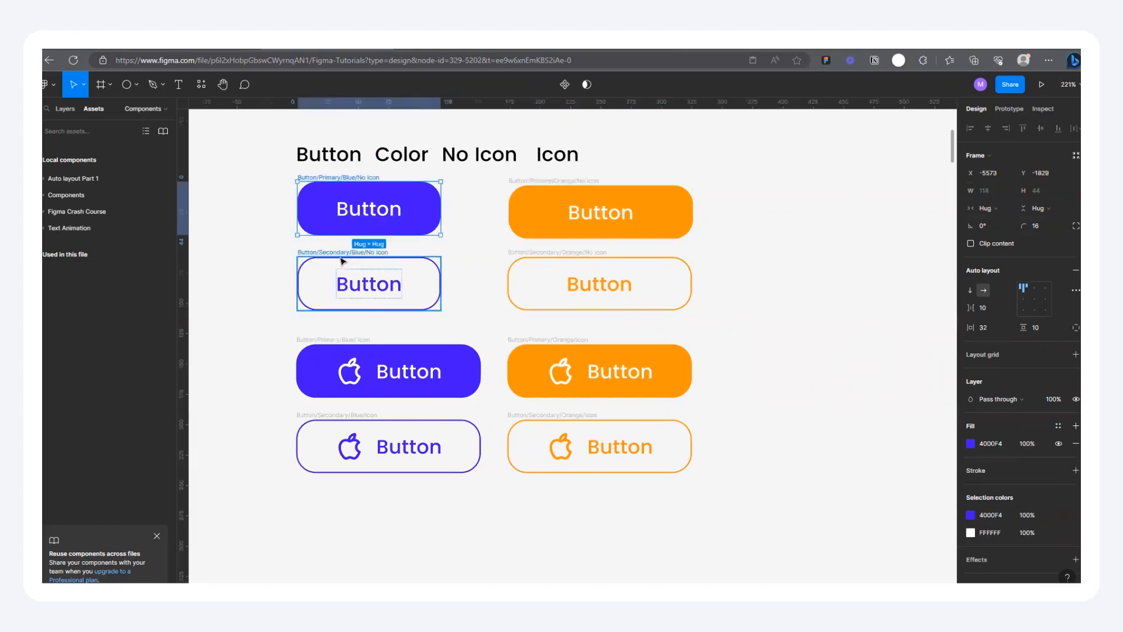
shift+click(345, 258)
drag(444, 244, 476, 244)
click(1033, 318)
click(991, 191)
text(152)
key(Return)
Step: Delete the Button, Color, No Icon and Icon text labels above the buttons
scroll(576, 323, down, 4)
click(697, 226)
drag(359, 193, 592, 224)
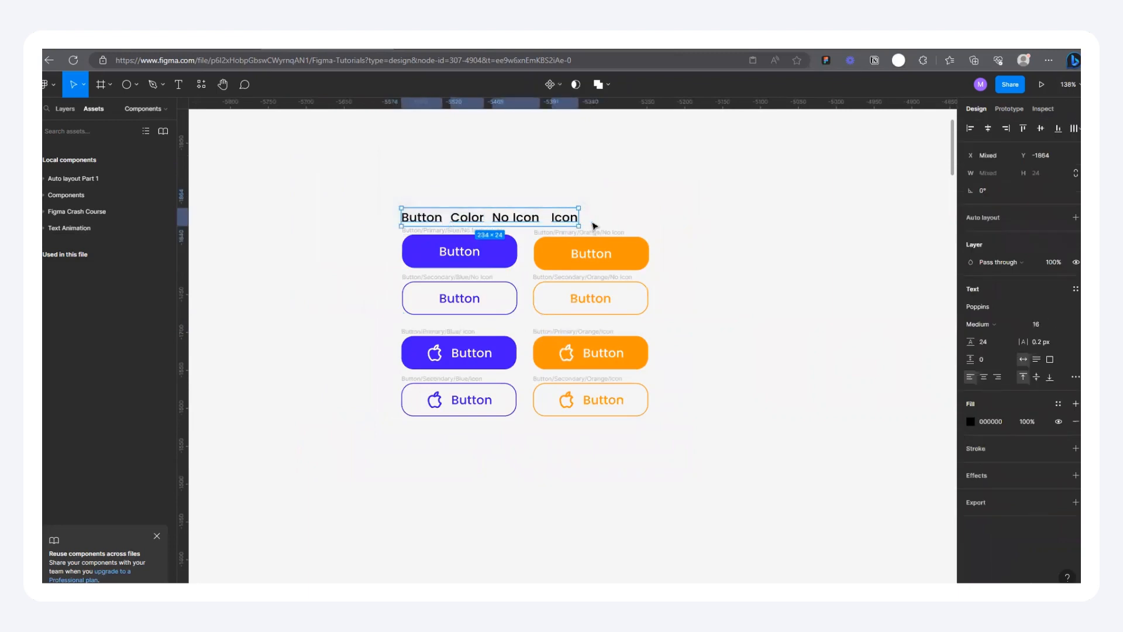
key(Delete)
Step: Select all eight blue and orange buttons and create a component set from them
scroll(547, 280, up, 2)
drag(325, 204, 745, 492)
click(672, 248)
scroll(473, 225, up, 3)
scroll(333, 225, up, 2)
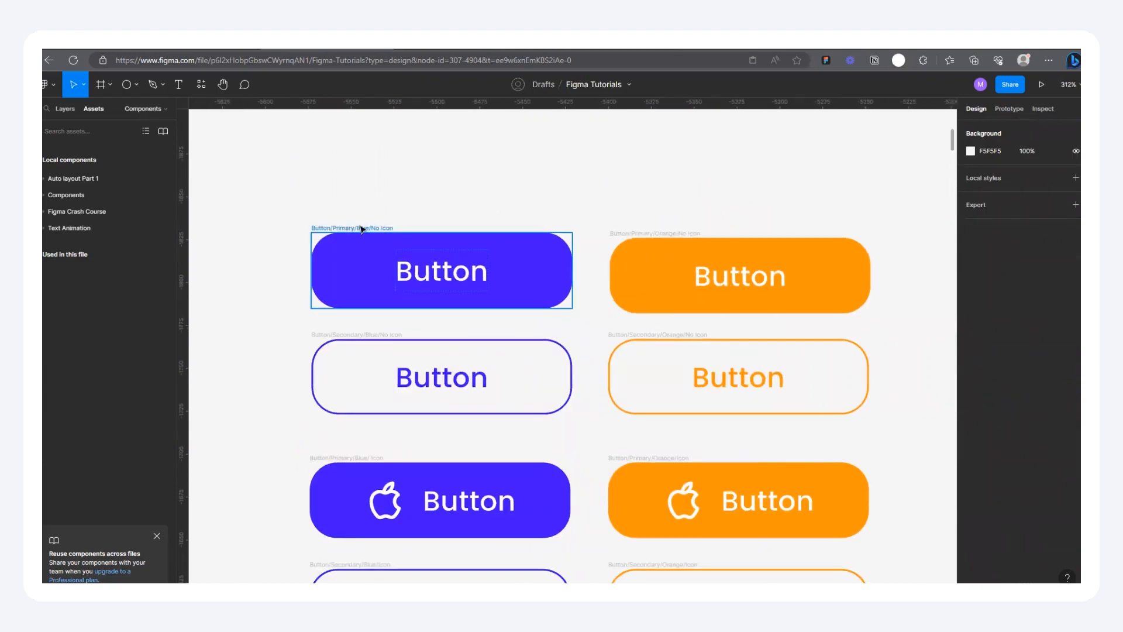
scroll(367, 234, down, 5)
drag(316, 196, 590, 419)
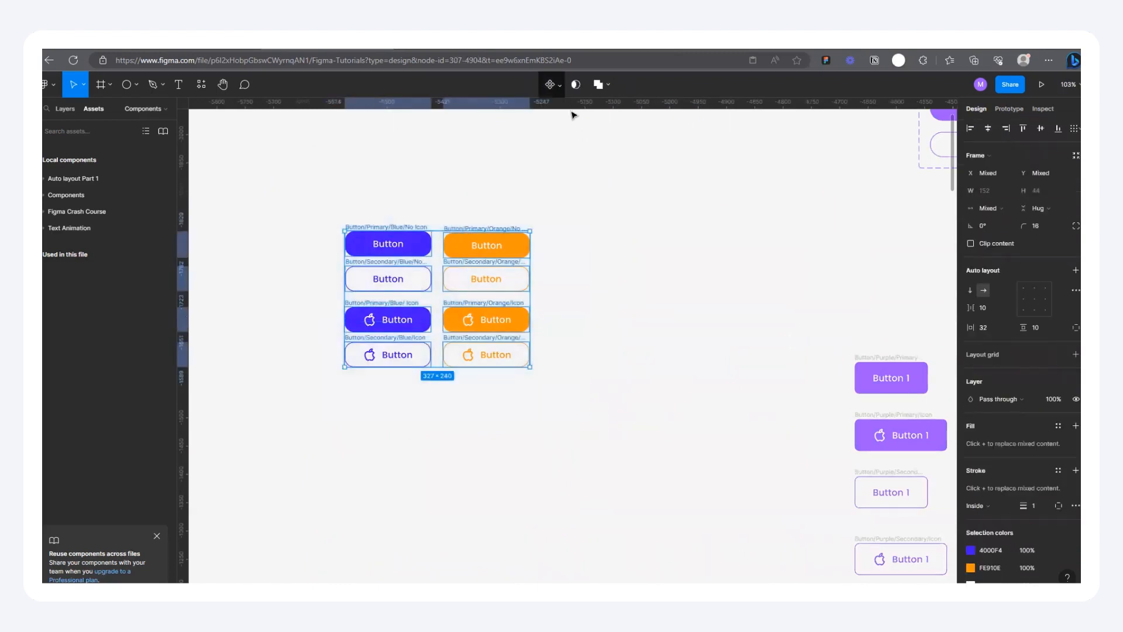
click(552, 84)
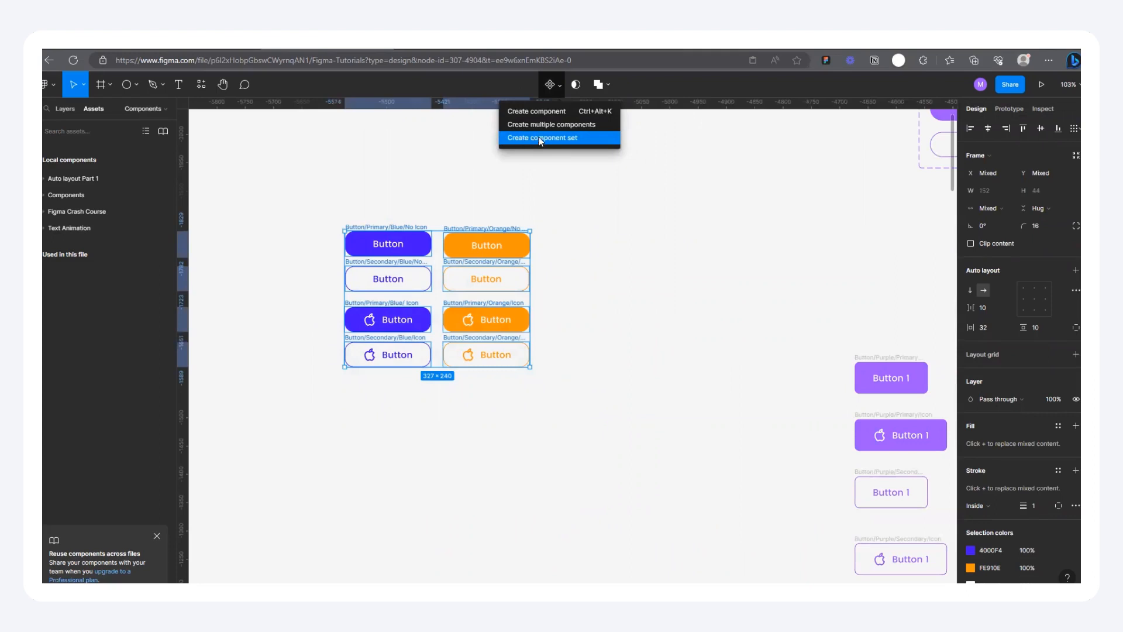
click(539, 137)
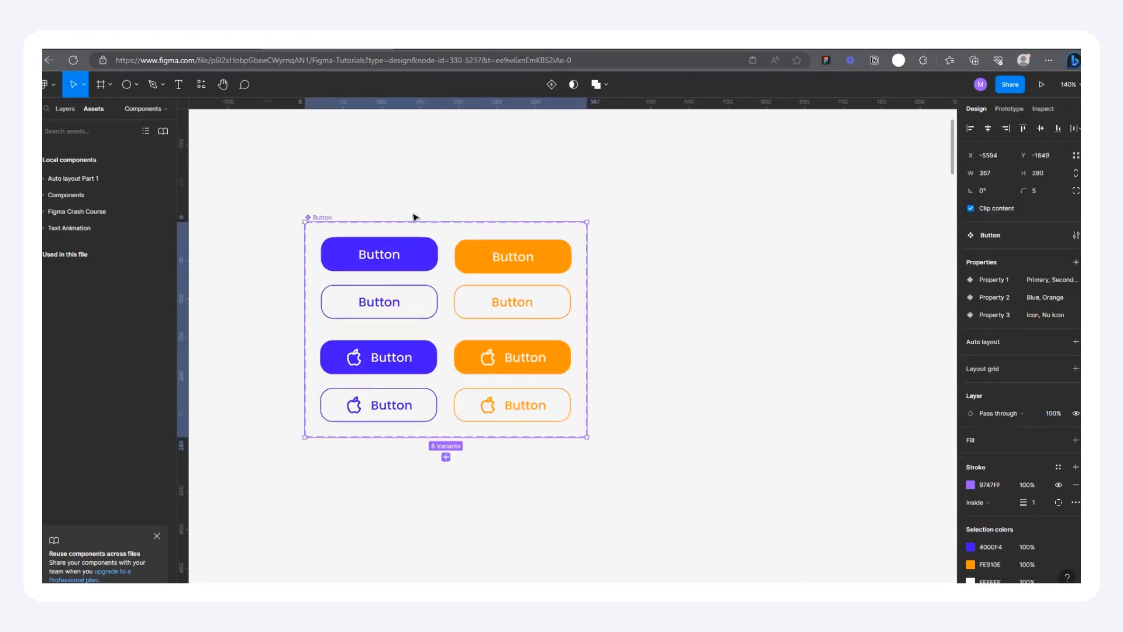
Step: Move the Button component set to X -5564, Y -1830 and place a screenshot of its Properties beside it
drag(314, 220, 338, 235)
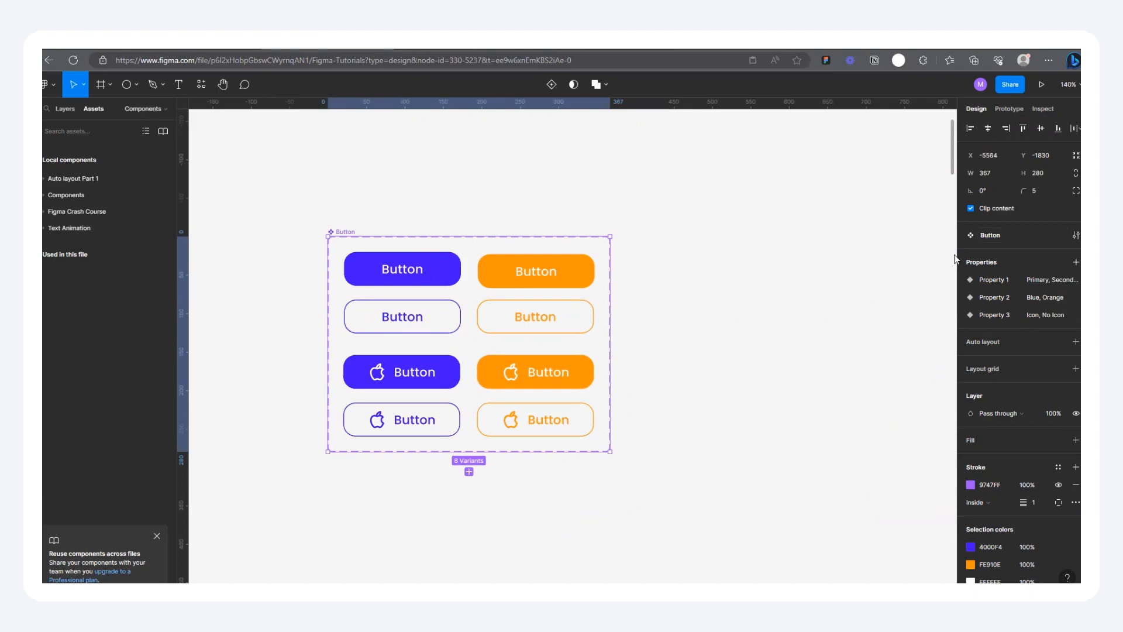
click(727, 280)
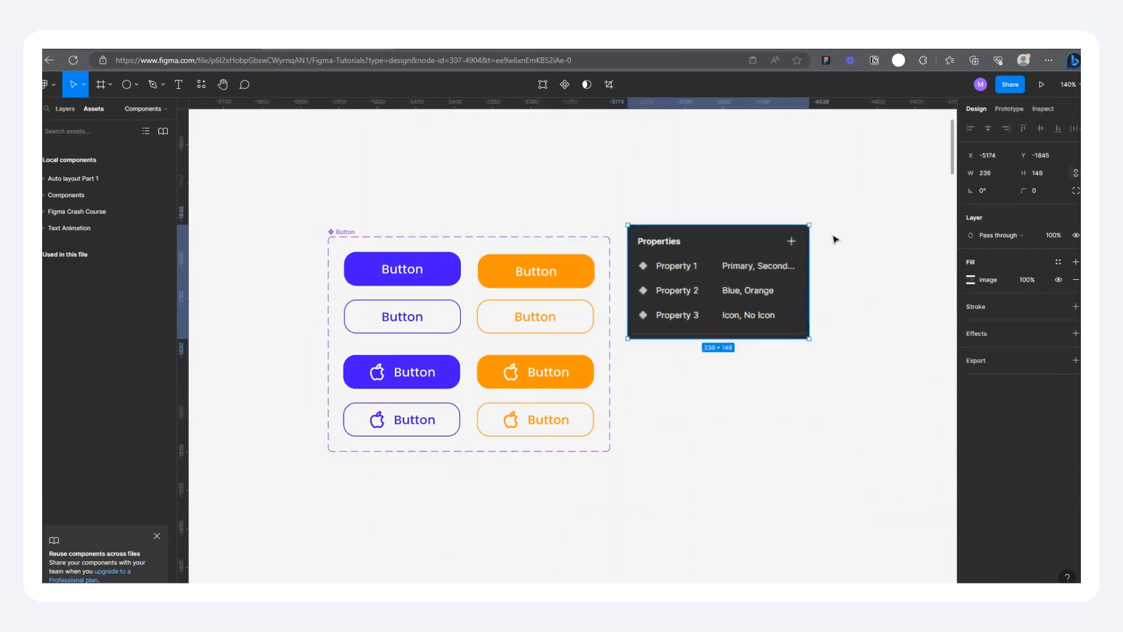
scroll(780, 274, up, 5)
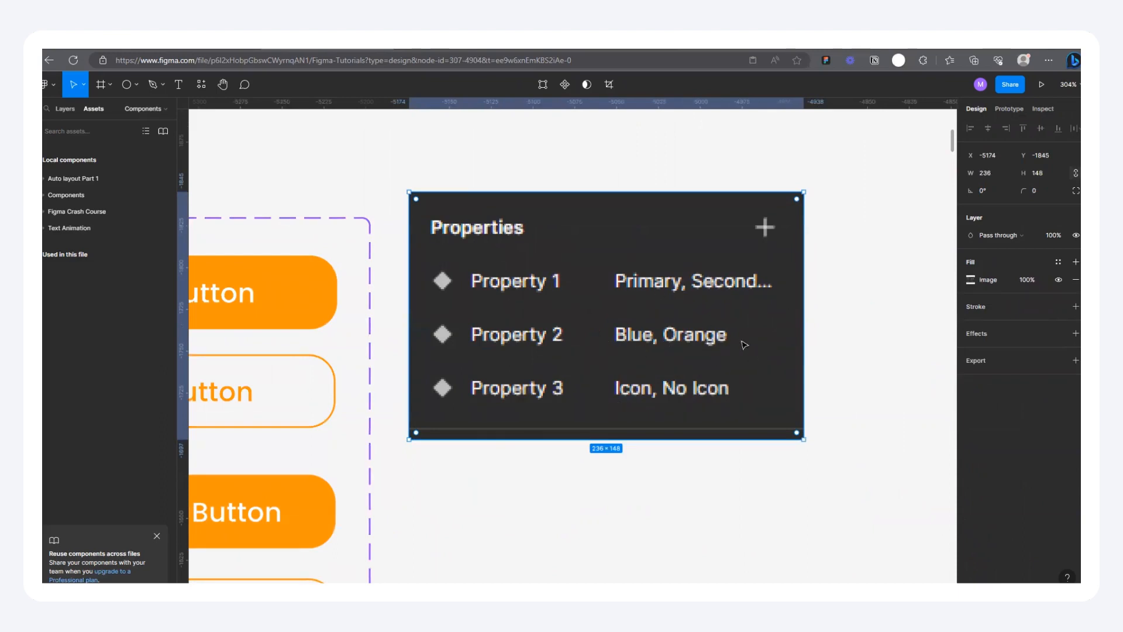
scroll(655, 345, down, 3)
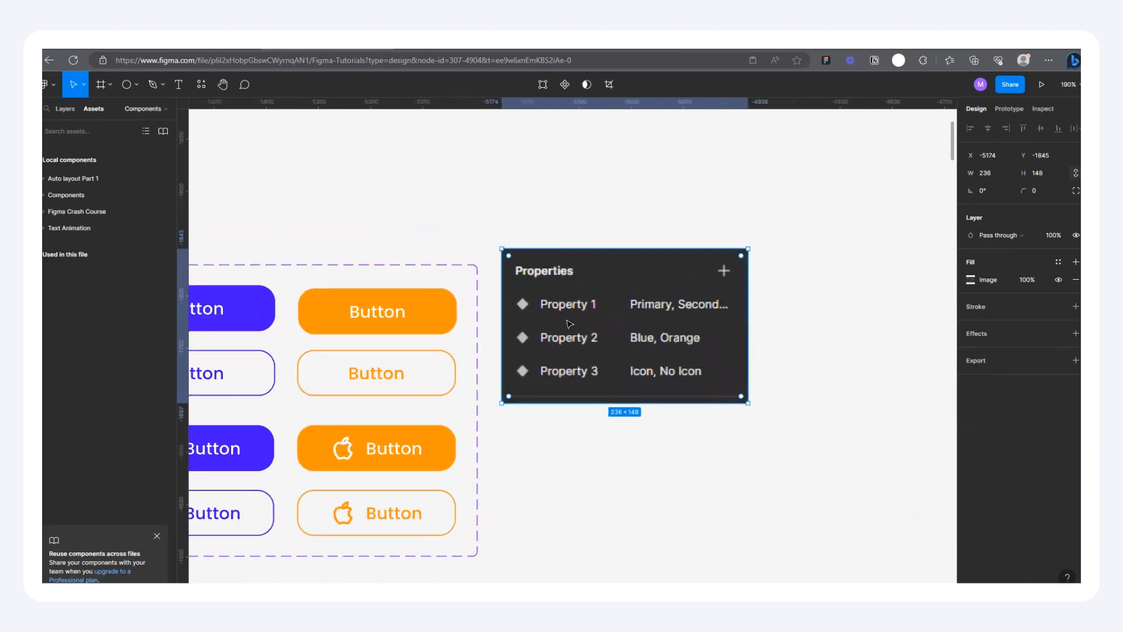
Step: Remove the pasted Properties screenshot from beside the Button component set
drag(573, 318, 612, 305)
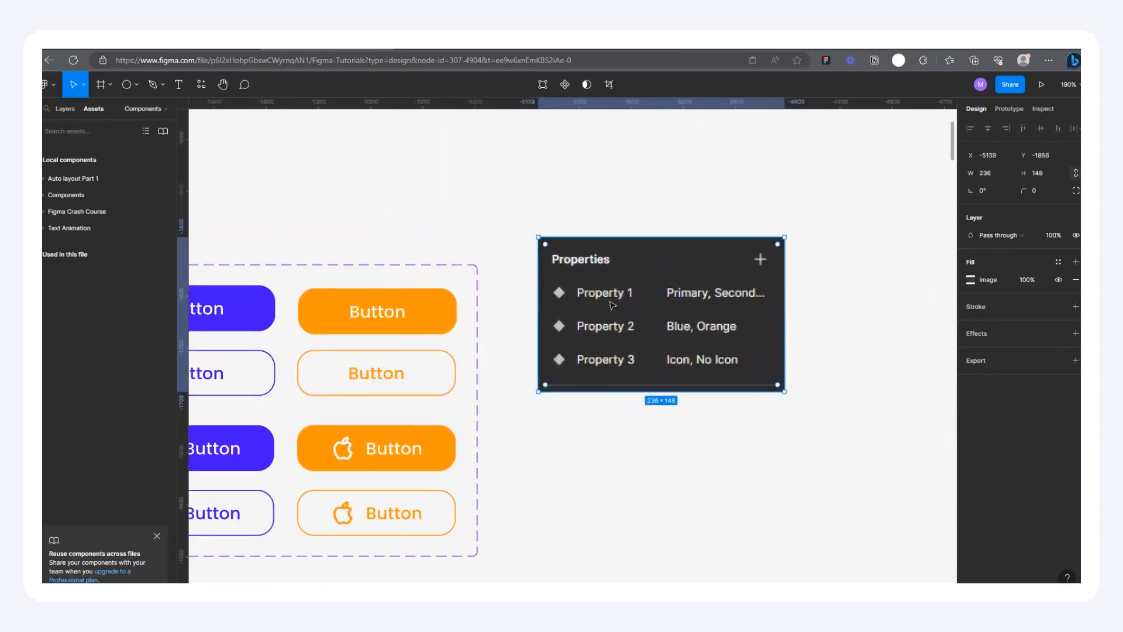
key(Delete)
scroll(707, 301, down, 3)
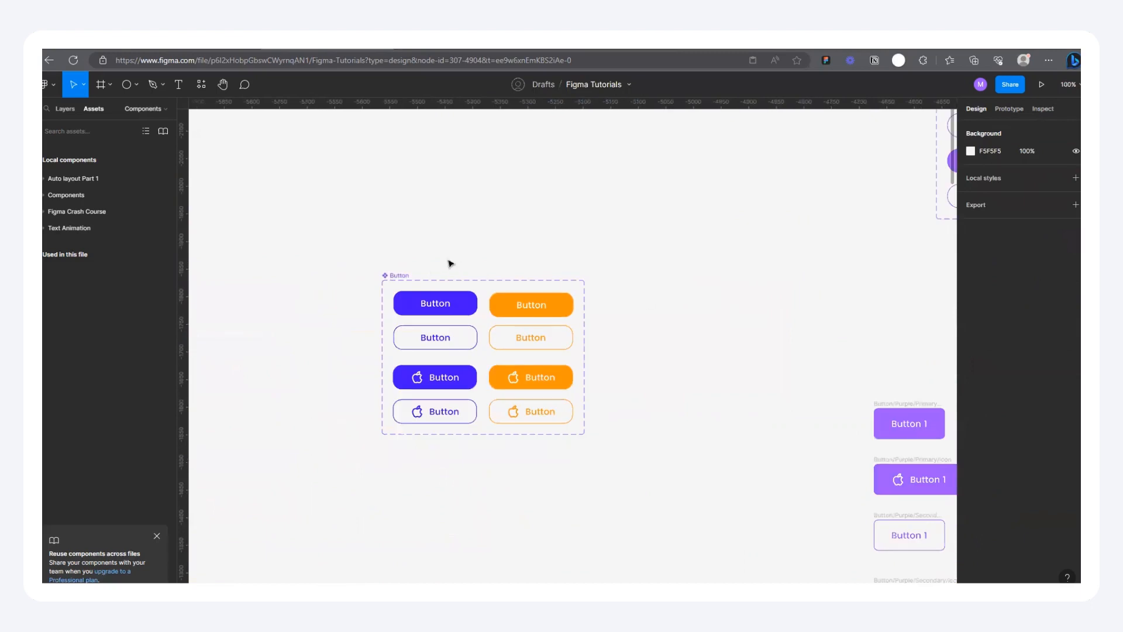
Step: Rename the Button component set's properties: Property 1 to Button Type, Property 2 to Color, Property 3 to Icon
click(400, 277)
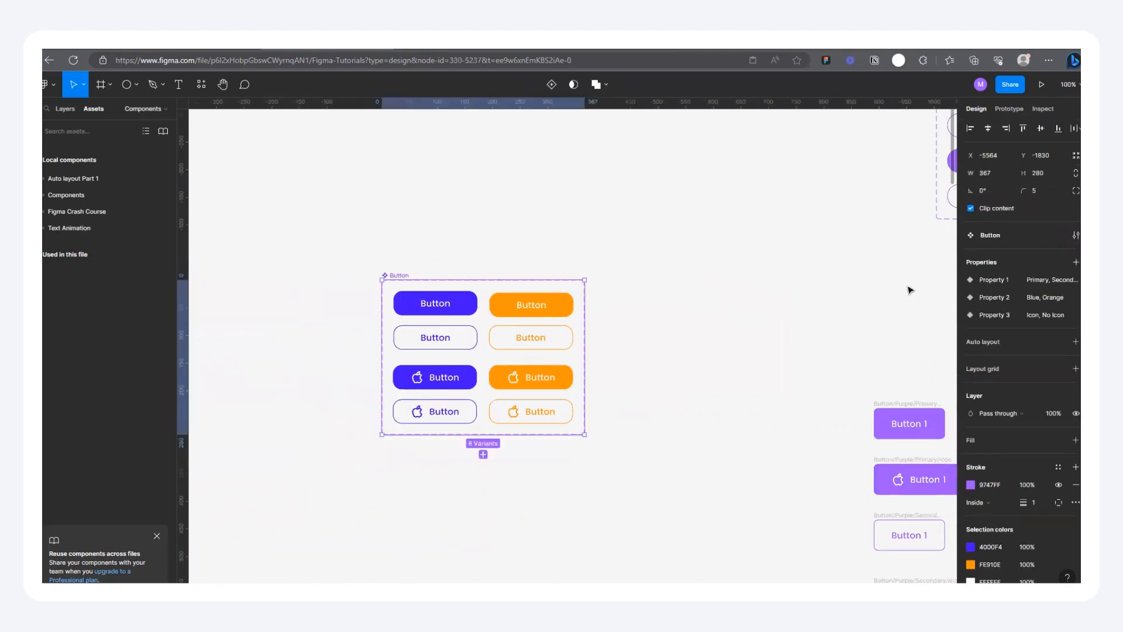
double_click(995, 281)
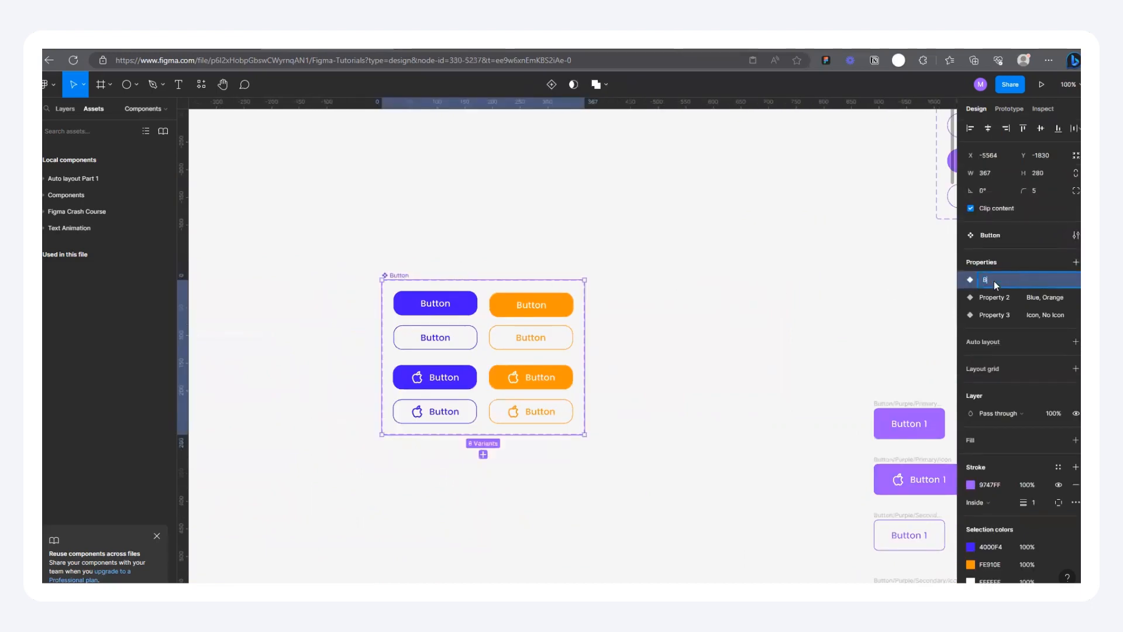
text(Butt)
key(Return)
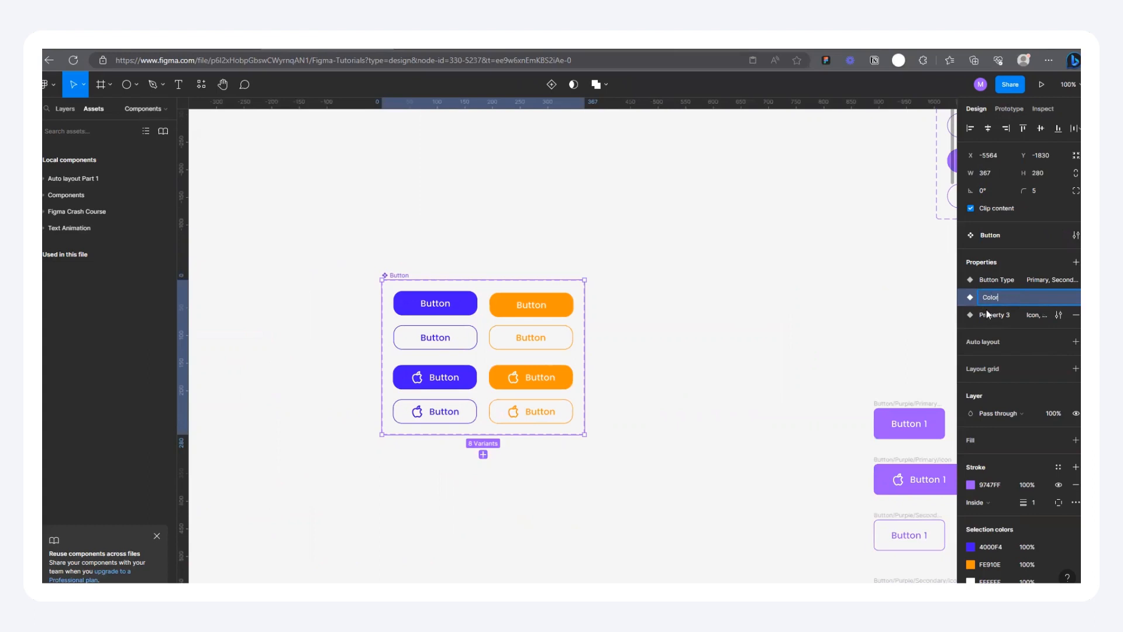
double_click(989, 314)
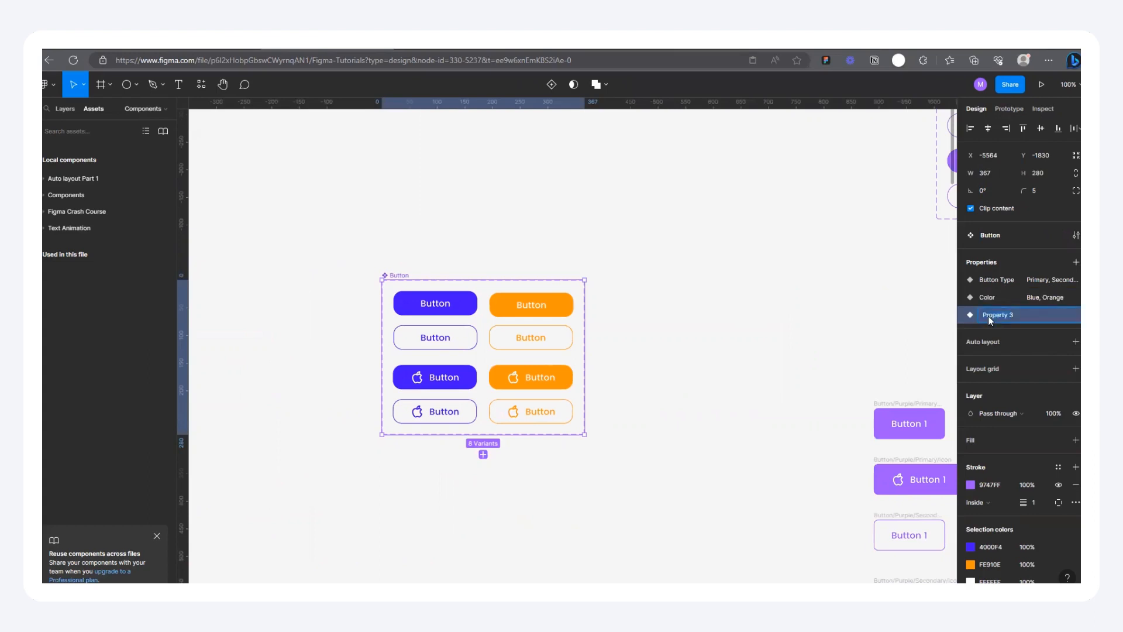
text(Ho)
click(646, 353)
Step: Place an instance of the blue primary no-icon button above the component set at X -5146, Y -1998
scroll(444, 289, up, 4)
click(370, 321)
scroll(361, 321, down, 4)
drag(377, 318, 590, 215)
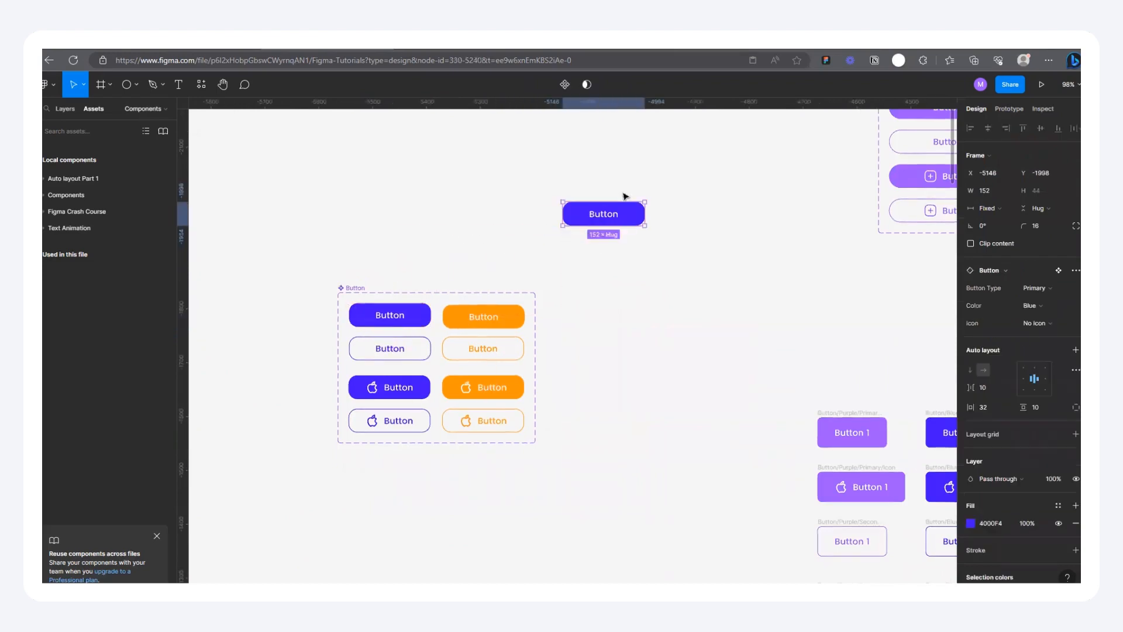
Step: Switch the instance's Color property to Orange and its Icon property to Icon
scroll(664, 181, up, 5)
scroll(612, 184, up, 3)
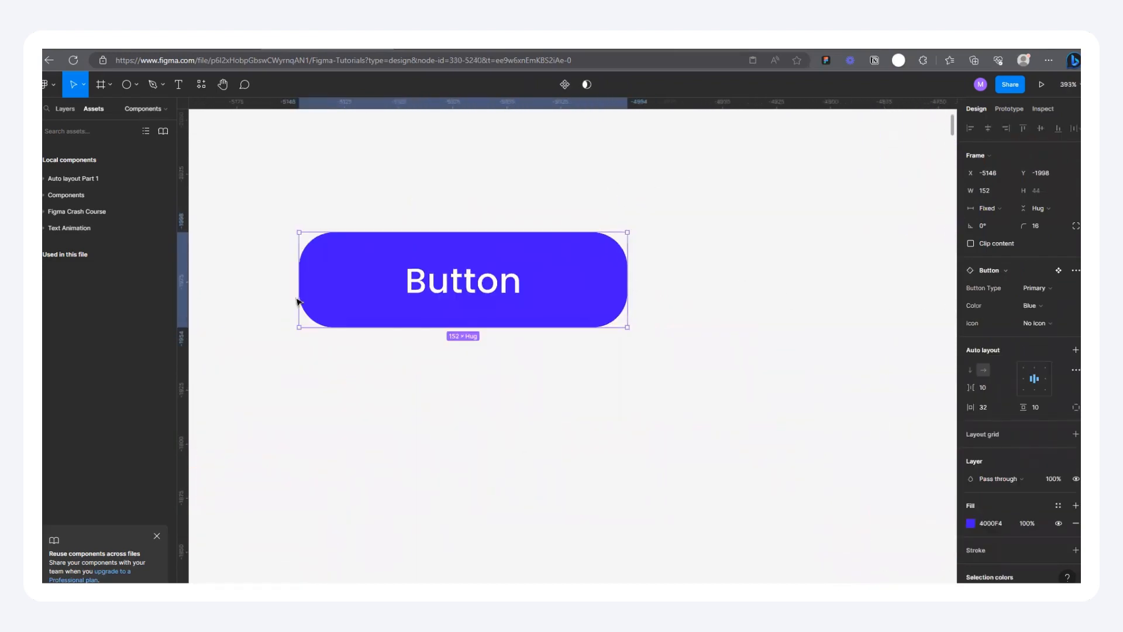
click(1040, 305)
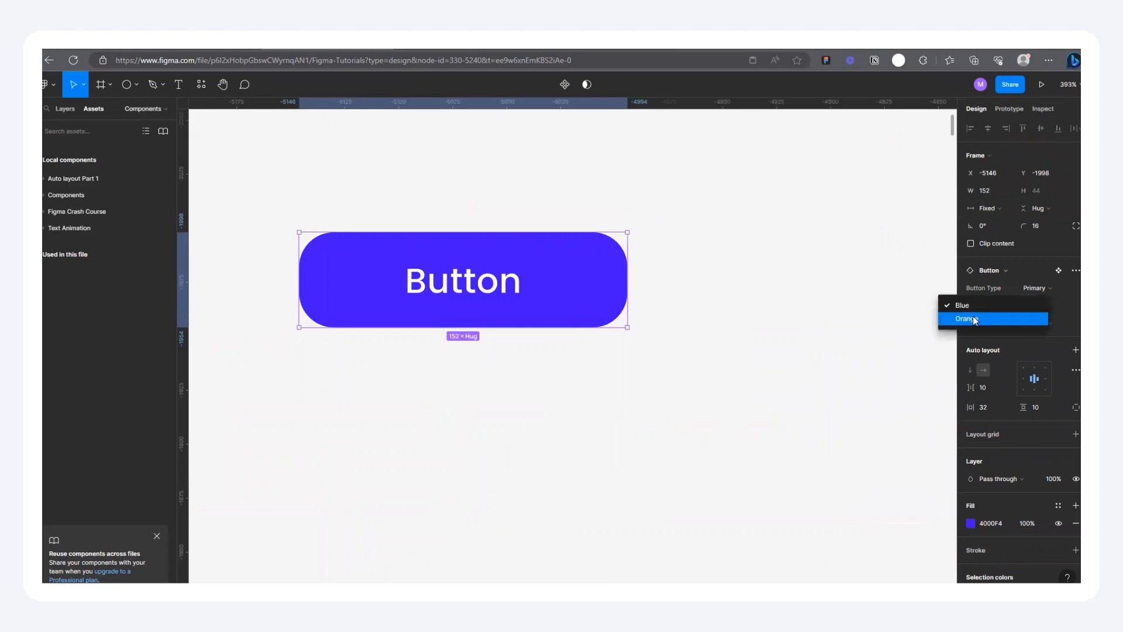
click(1030, 318)
click(1031, 322)
click(976, 309)
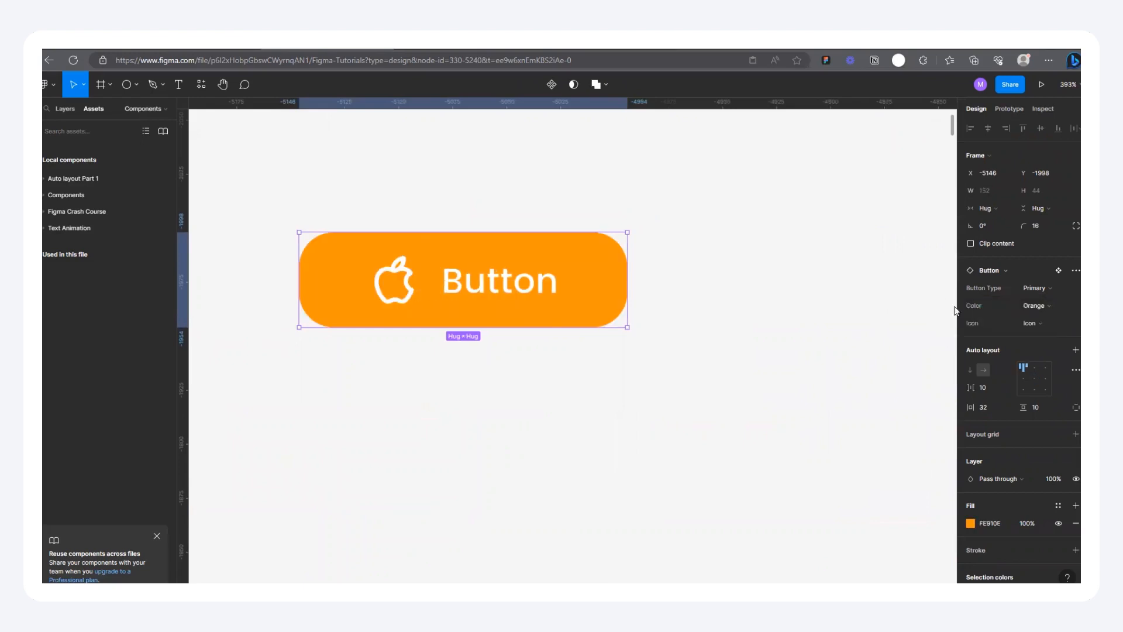
Step: Move the orange icon button instance to X -5073, Y -2002
scroll(747, 291, down, 5)
scroll(406, 404, down, 1)
drag(638, 328, 543, 359)
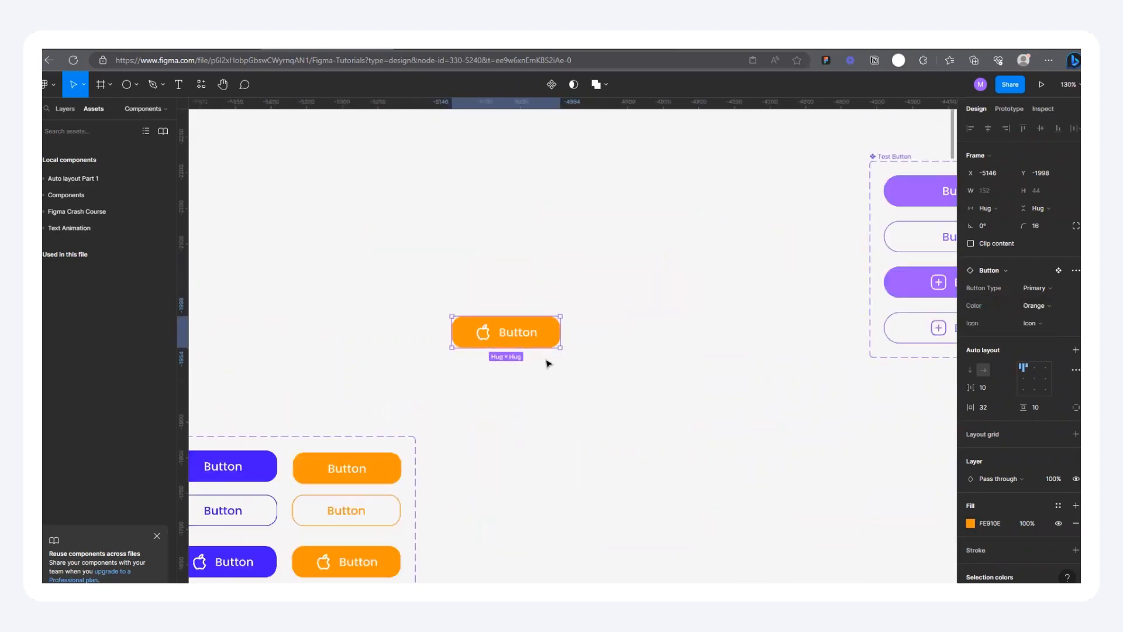
scroll(544, 359, up, 2)
scroll(516, 330, down, 5)
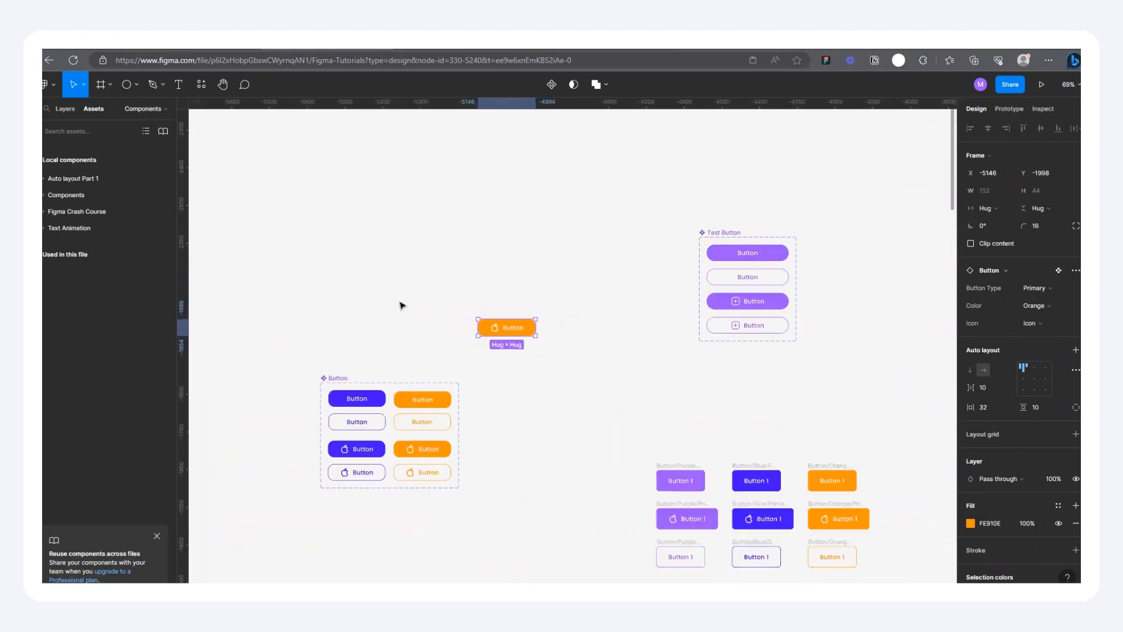
drag(493, 327, 522, 325)
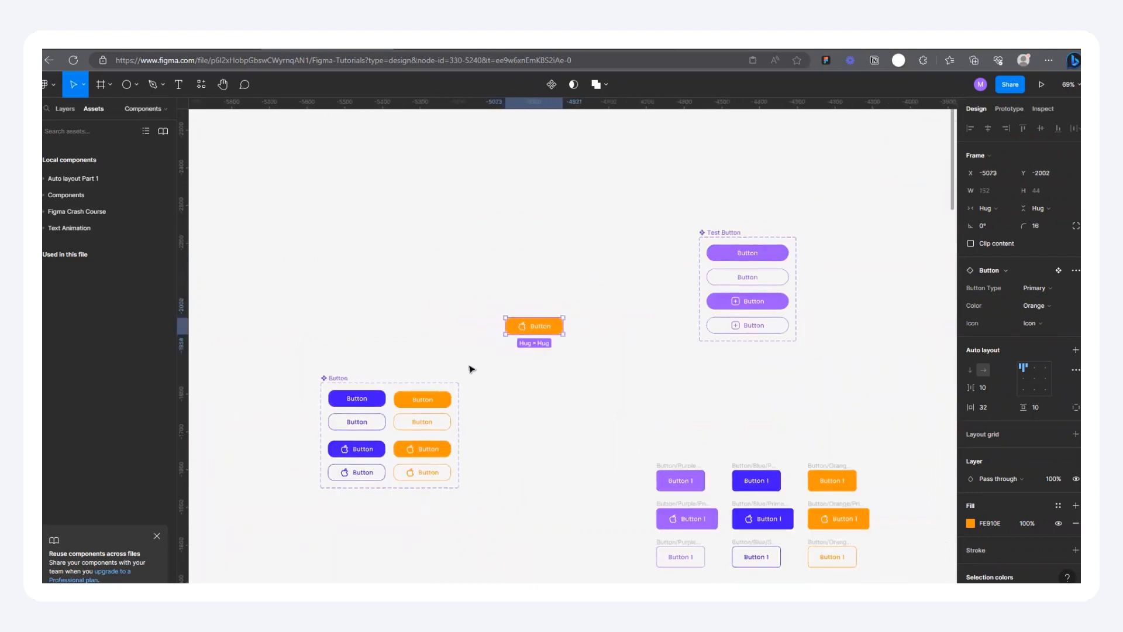
scroll(383, 441, up, 2)
scroll(434, 319, down, 2)
scroll(383, 386, up, 2)
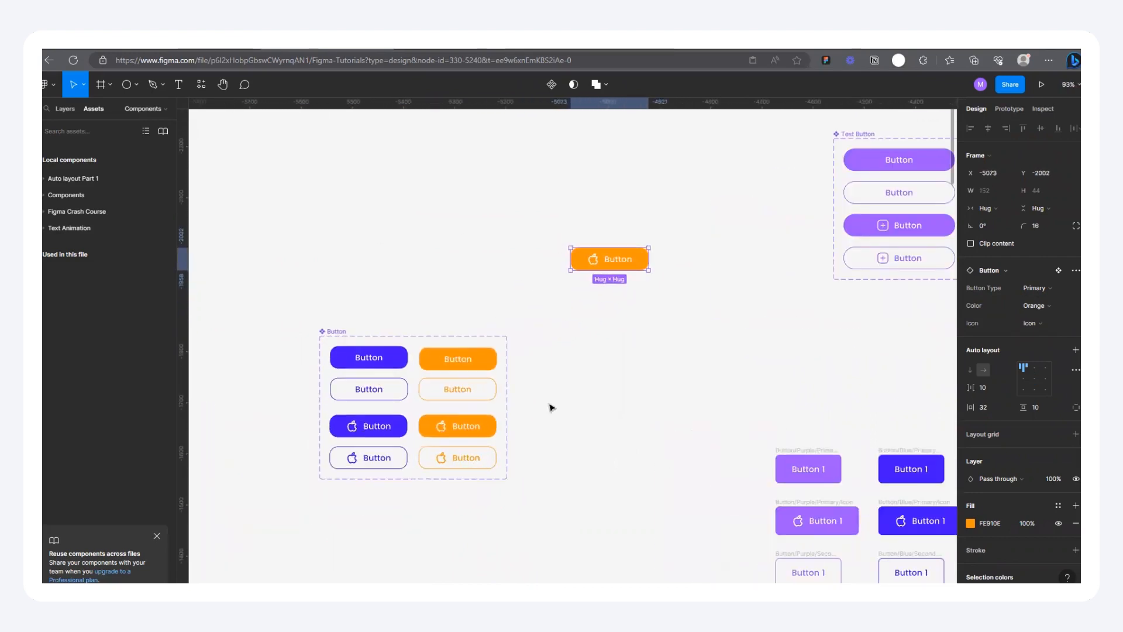
scroll(451, 358, up, 1)
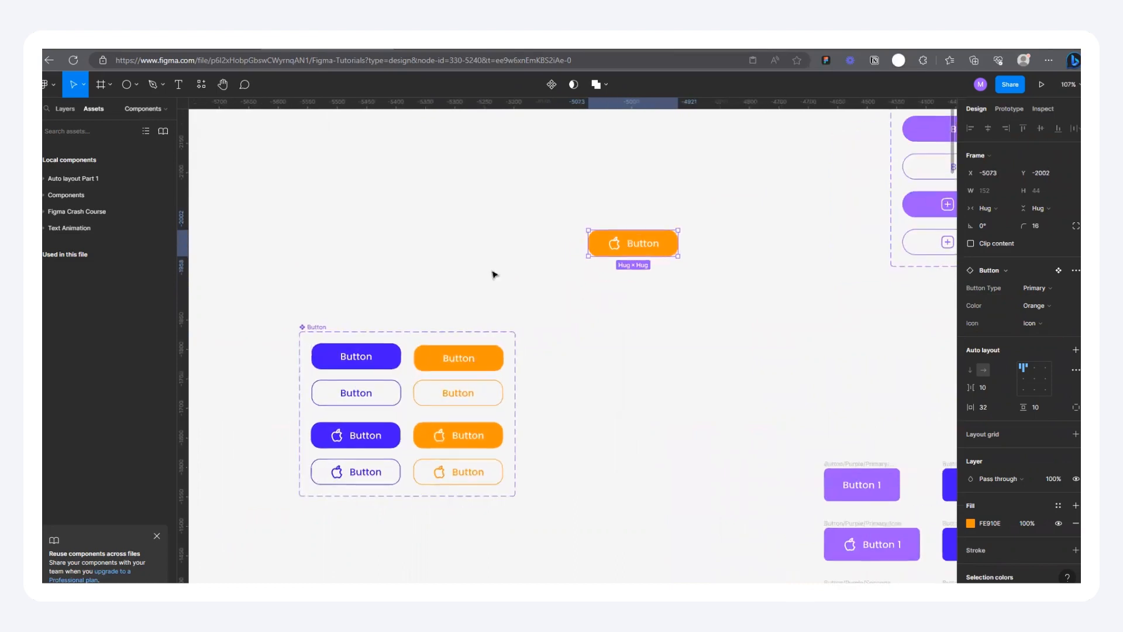
Step: Select the four orange variants in the component set and change their stroke color to red F90B0B
drag(414, 347, 451, 481)
scroll(1018, 409, down, 5)
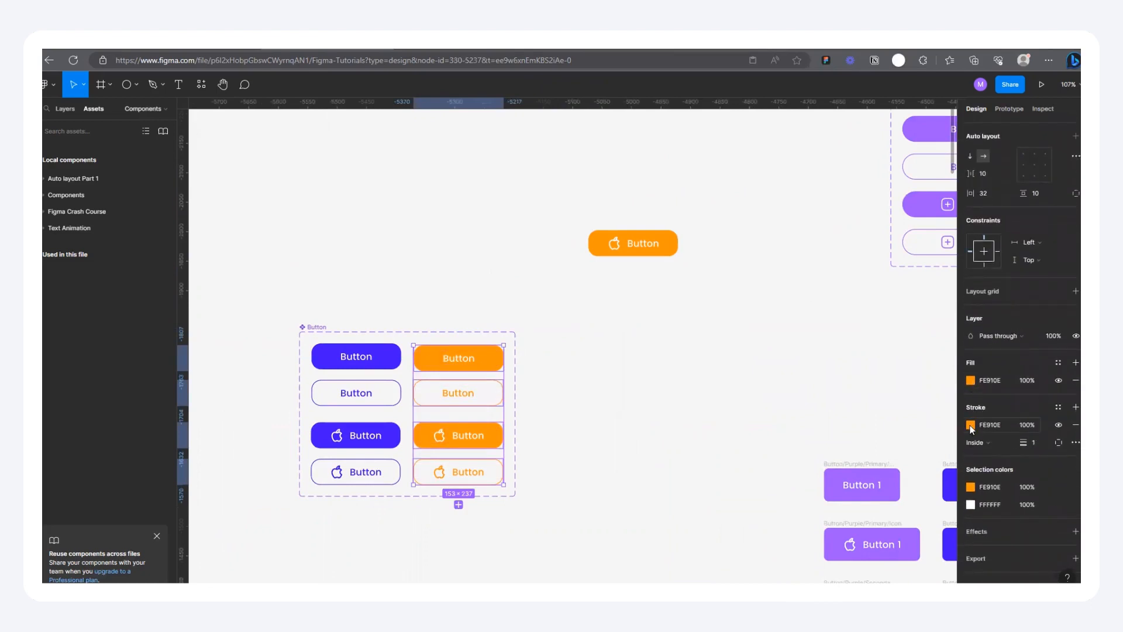
click(970, 424)
scroll(909, 551, down, 1)
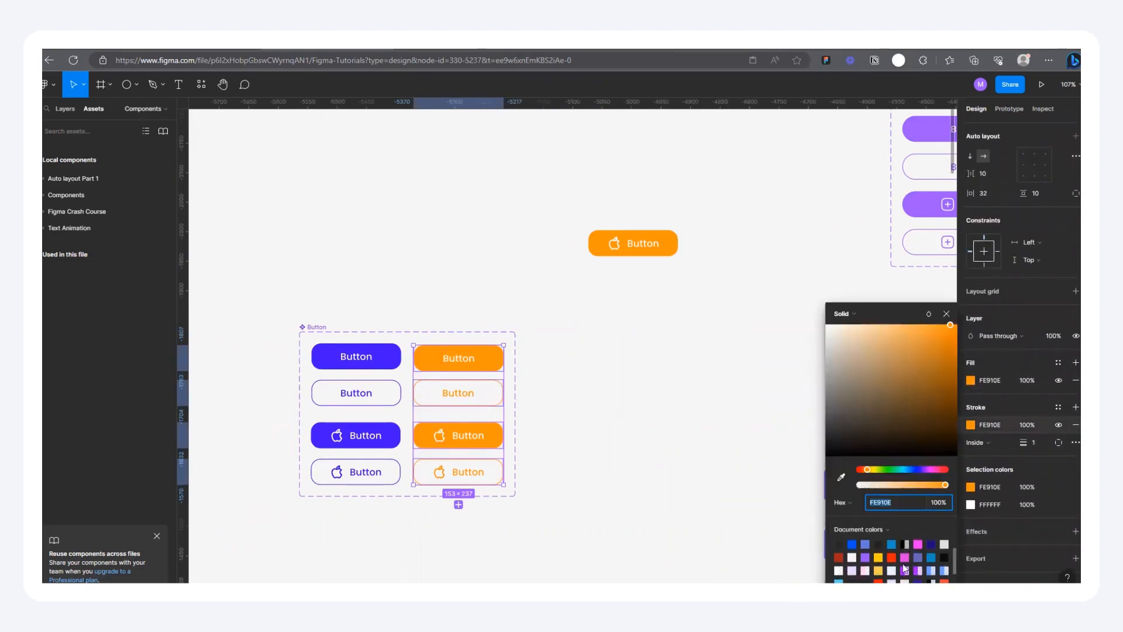
click(881, 580)
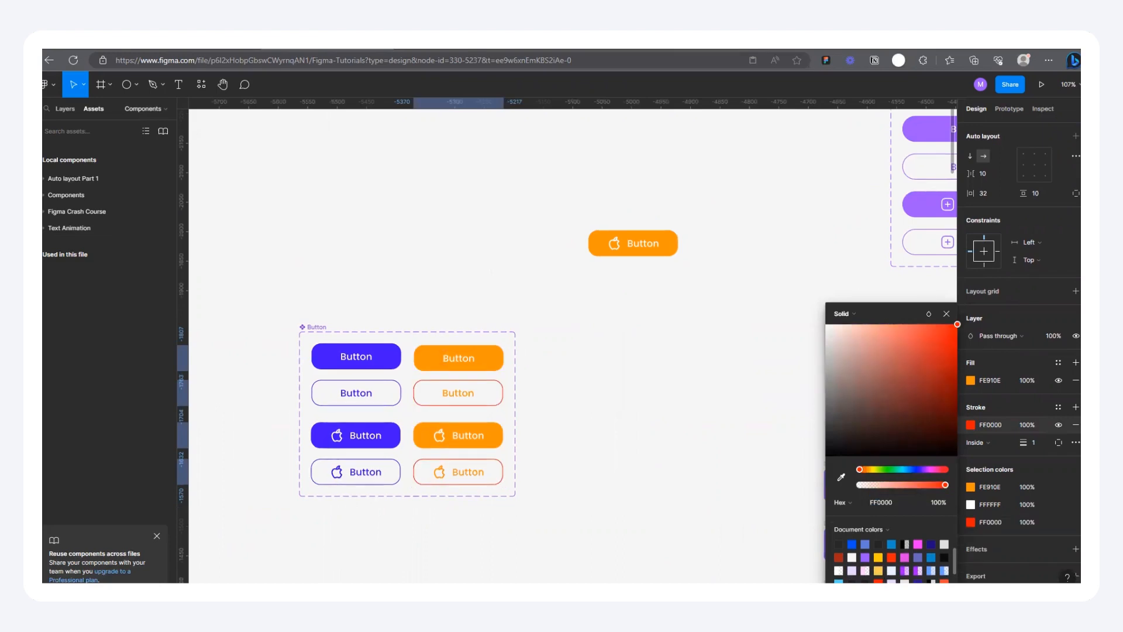
click(969, 522)
click(893, 571)
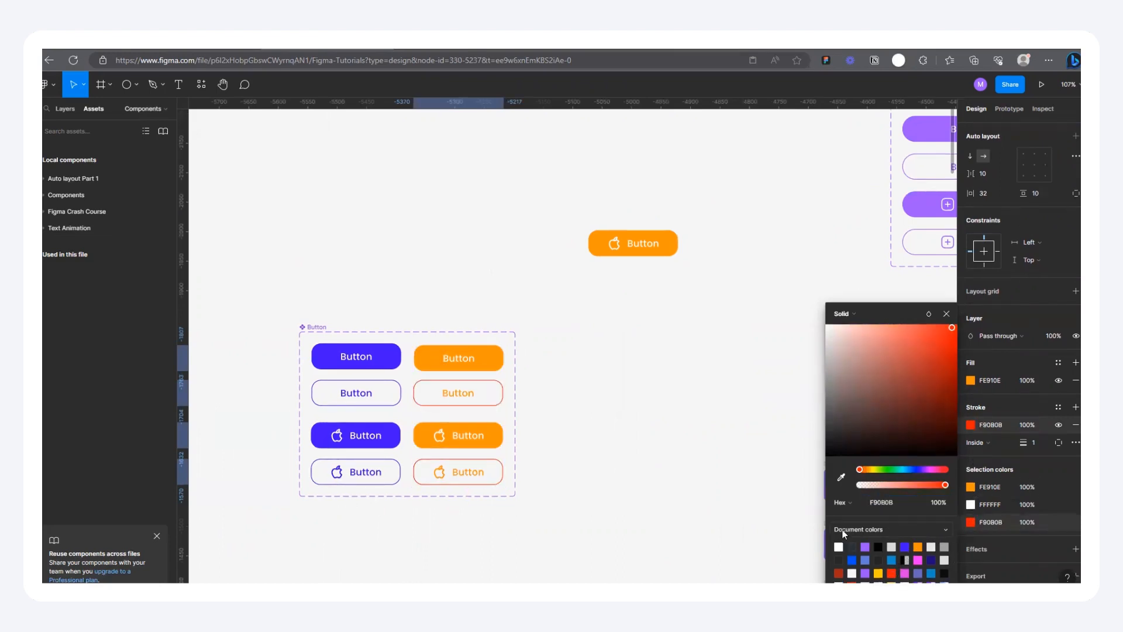
Step: Recolor the remaining orange of the selected variants to F90B0B and place three more copies of the instance around the canvas
click(971, 488)
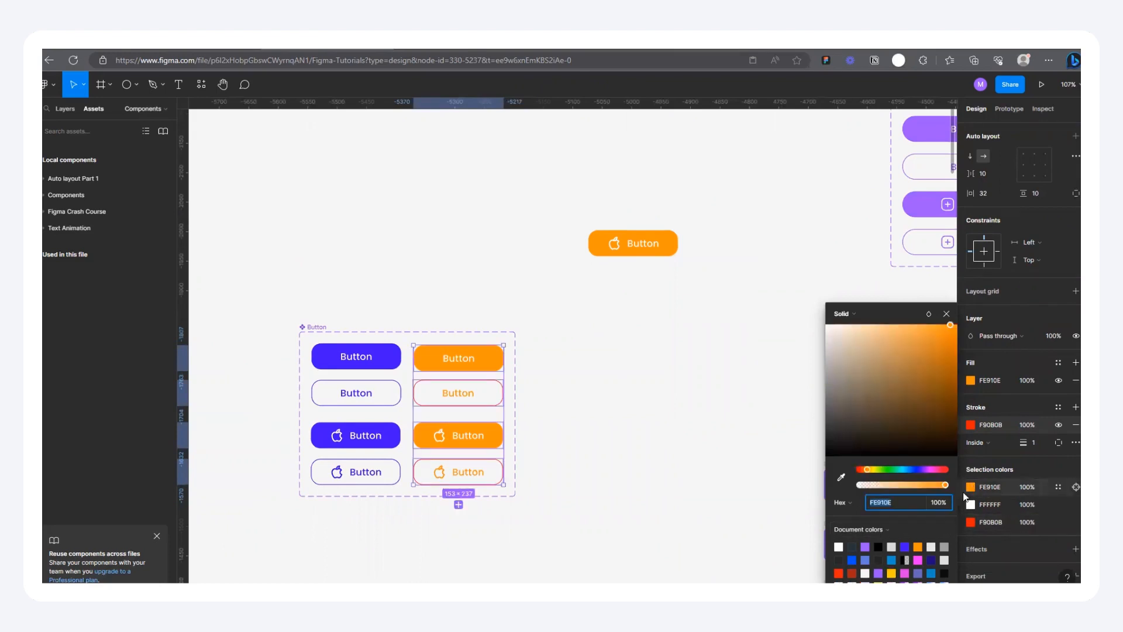
click(838, 572)
scroll(626, 222, up, 3)
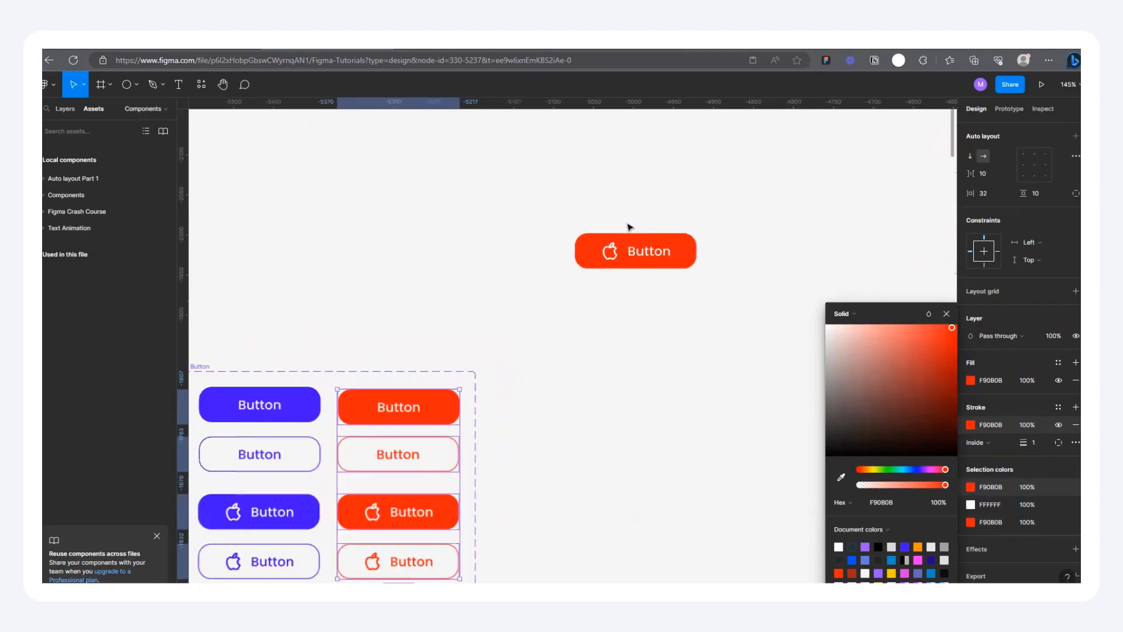
scroll(457, 260, down, 4)
drag(555, 254, 529, 193)
Step: Select the four red variants and change their red selection color to blue 1592C0
drag(393, 359, 405, 454)
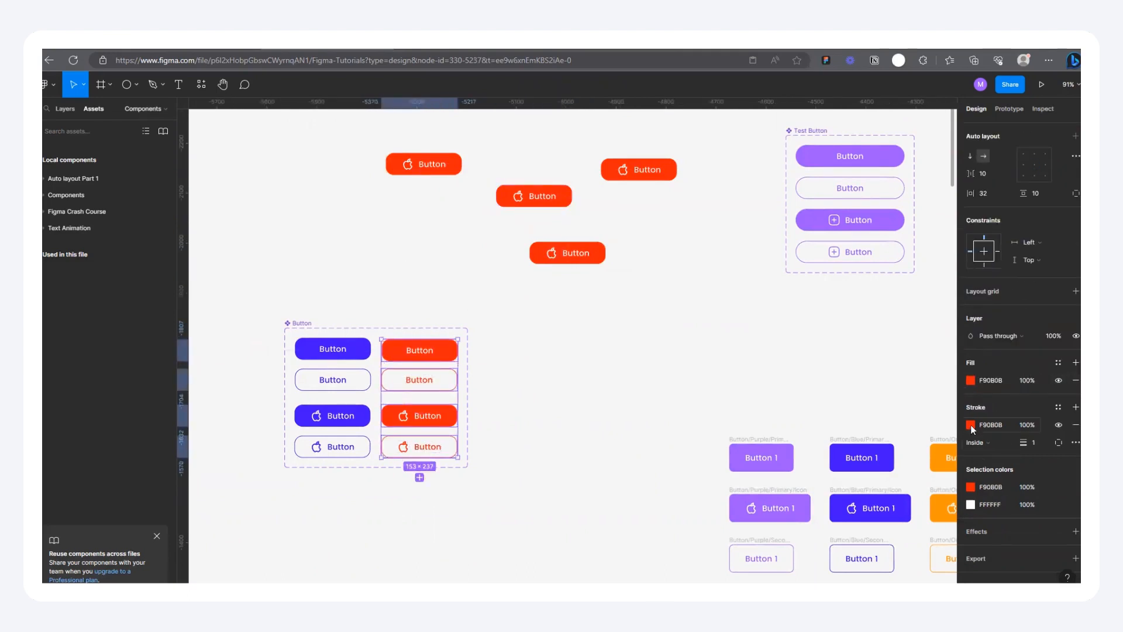
click(971, 486)
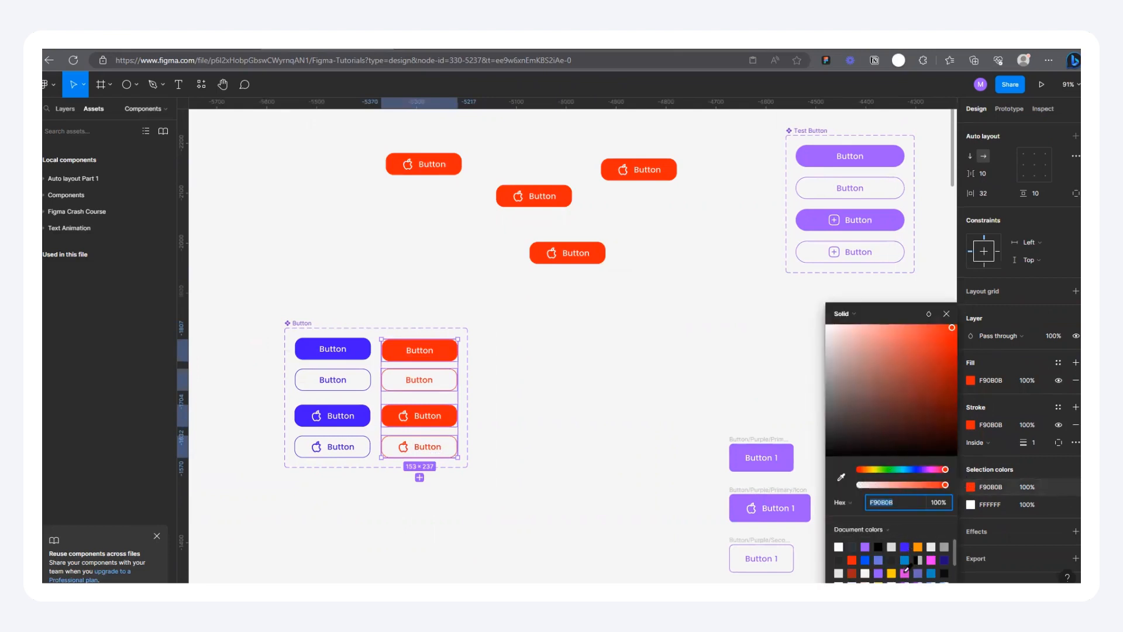
click(931, 573)
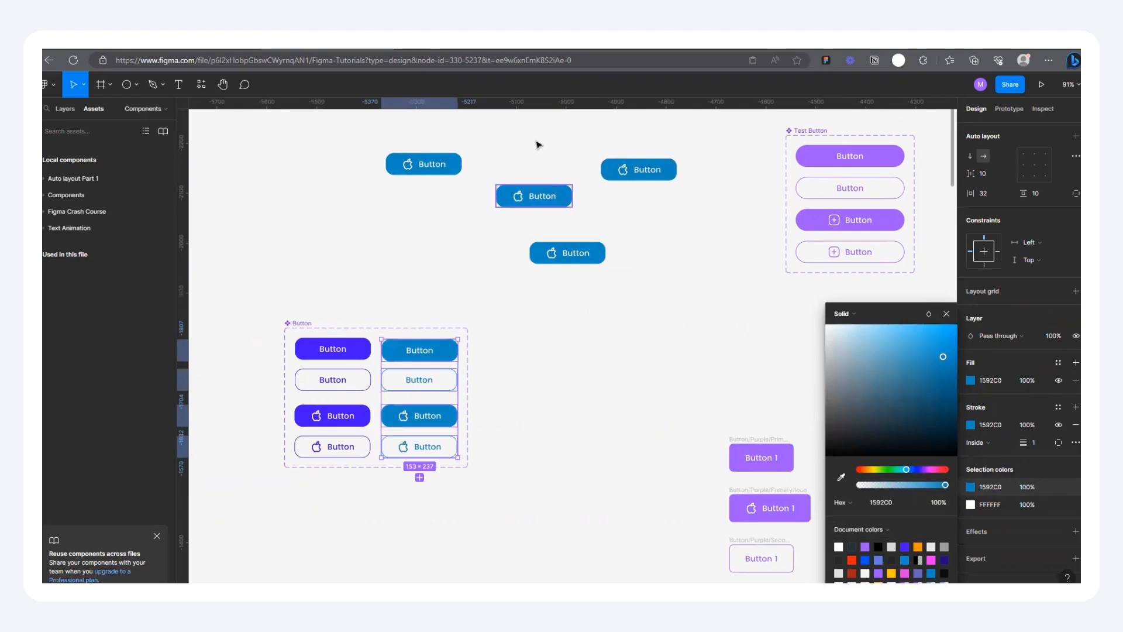
click(629, 234)
scroll(329, 306, up, 5)
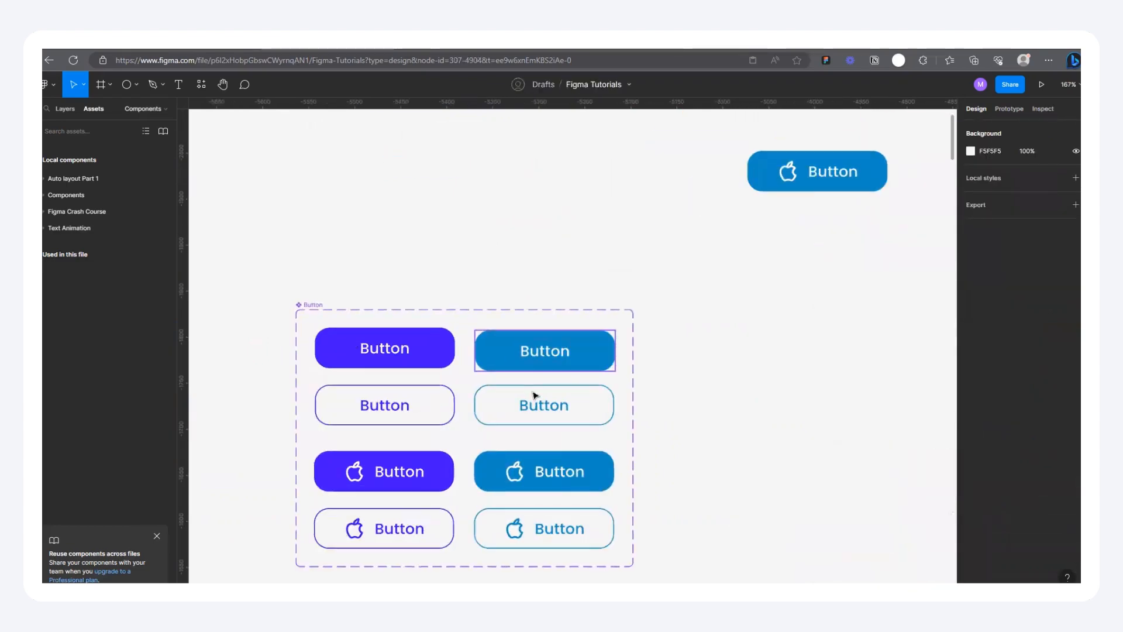
scroll(513, 385, down, 3)
drag(470, 144, 802, 271)
click(789, 331)
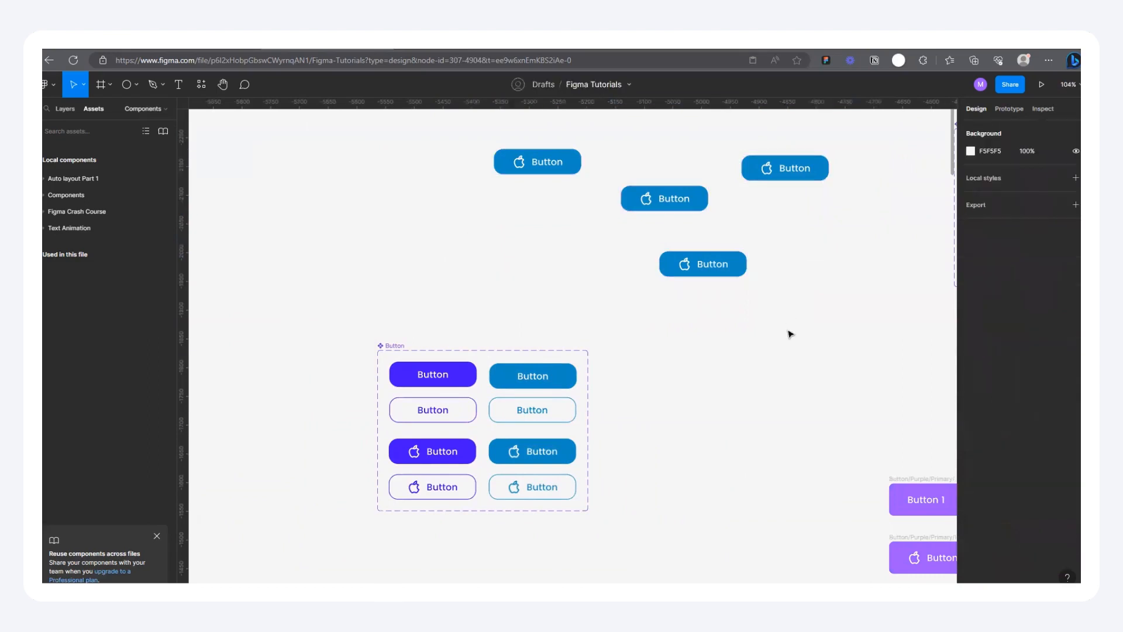
Step: Undo the blue and red recoloring of the variants and the duplication of the instance
key(ctrl+z)
key(ctrl+z)
key(ctrl+z)
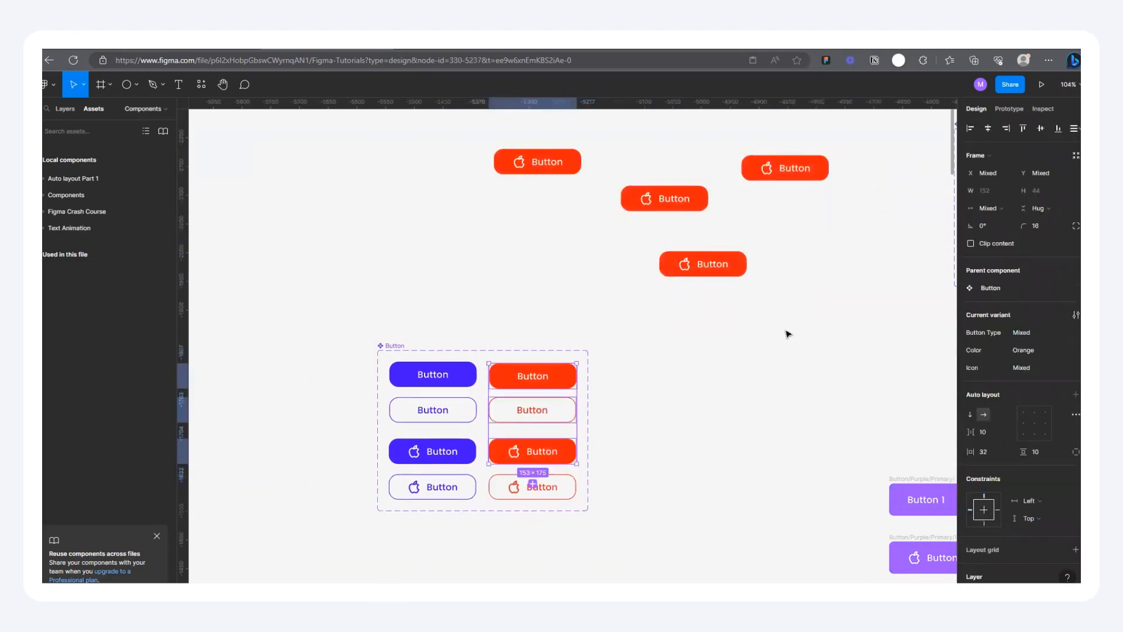
key(ctrl+z)
key(ctrl+z)
key(ctrl+z)
key(ctrl+z)
key(ctrl+z)
key(ctrl+z)
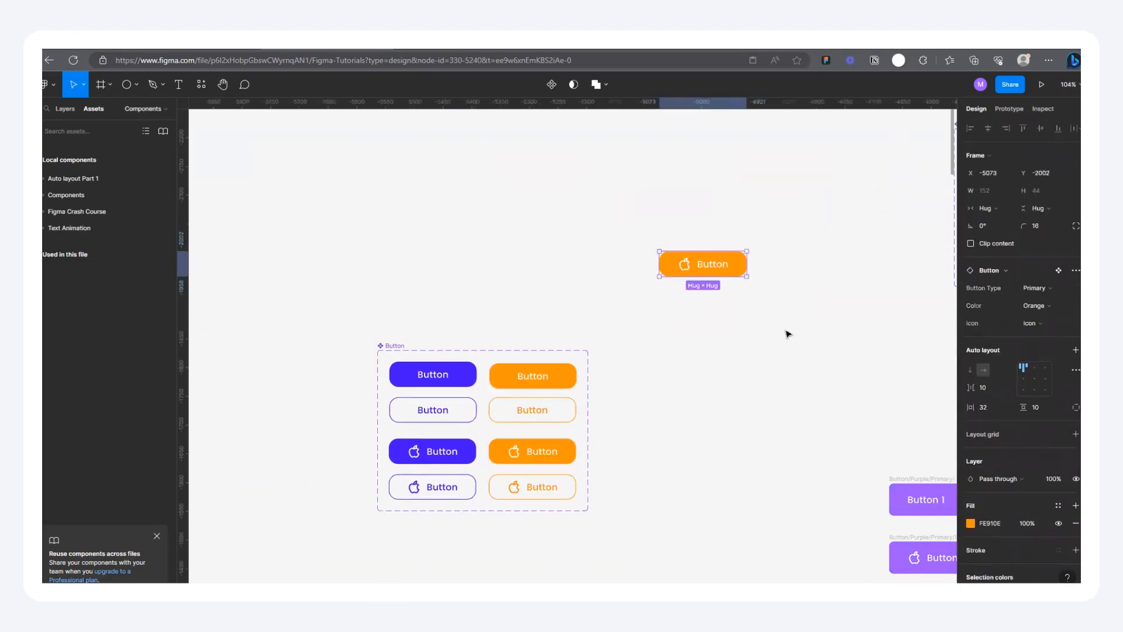
click(753, 341)
drag(613, 234, 736, 297)
click(641, 368)
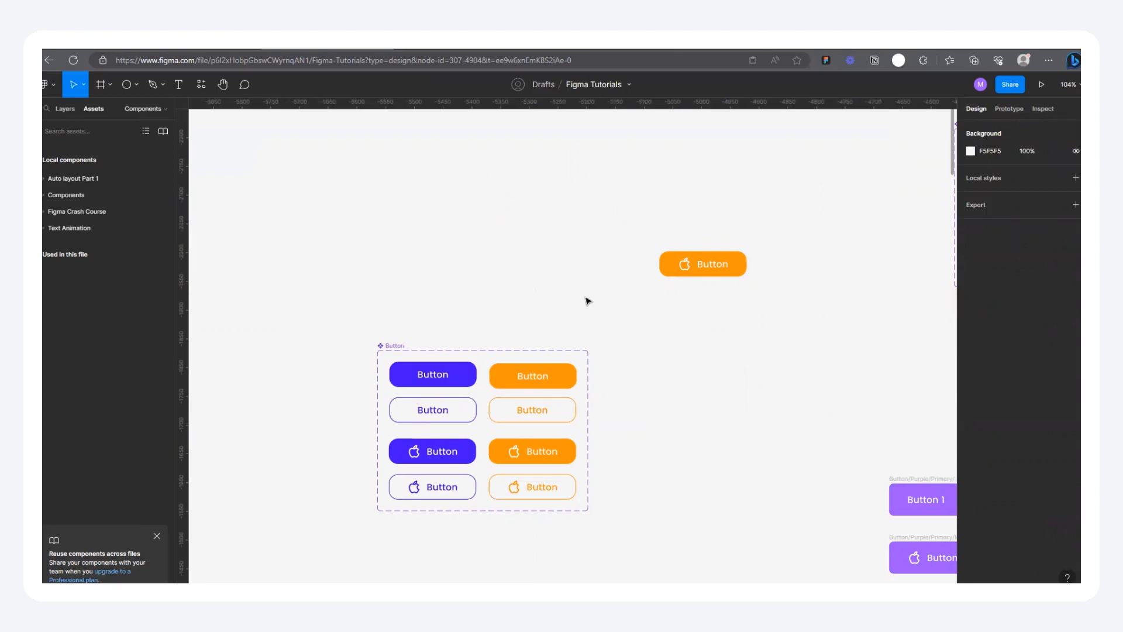
Step: Move the orange icon button instance to X -4943, Y -2010
scroll(546, 301, down, 3)
click(667, 269)
drag(726, 270, 730, 266)
scroll(544, 363, up, 3)
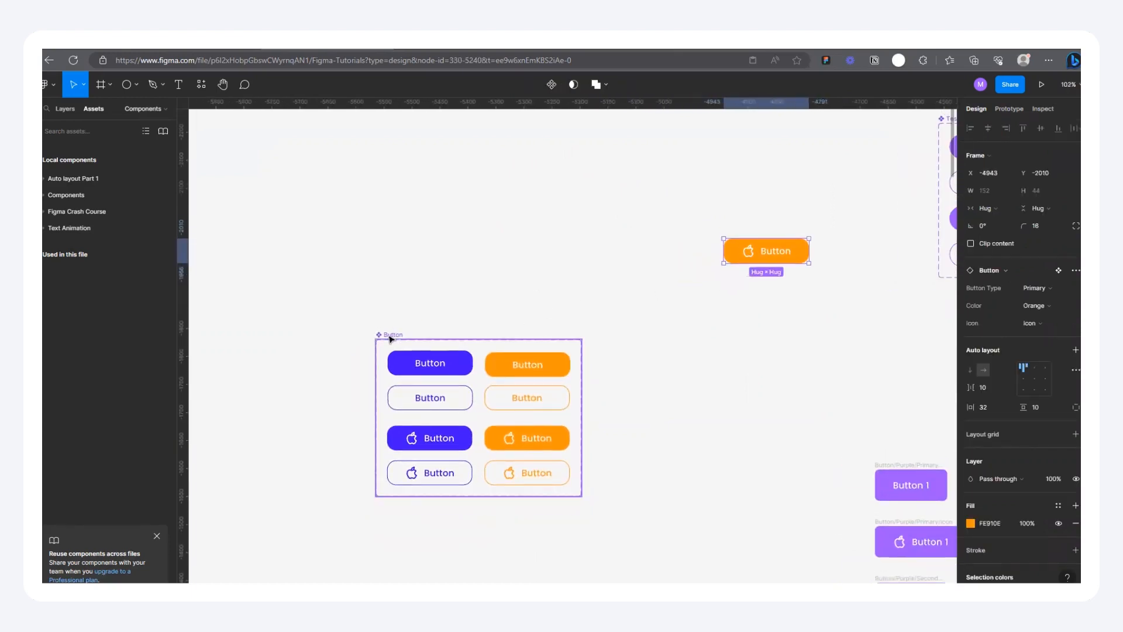
Step: Move the Button component set up and to the left, farther away from the orange instance
drag(392, 338, 338, 255)
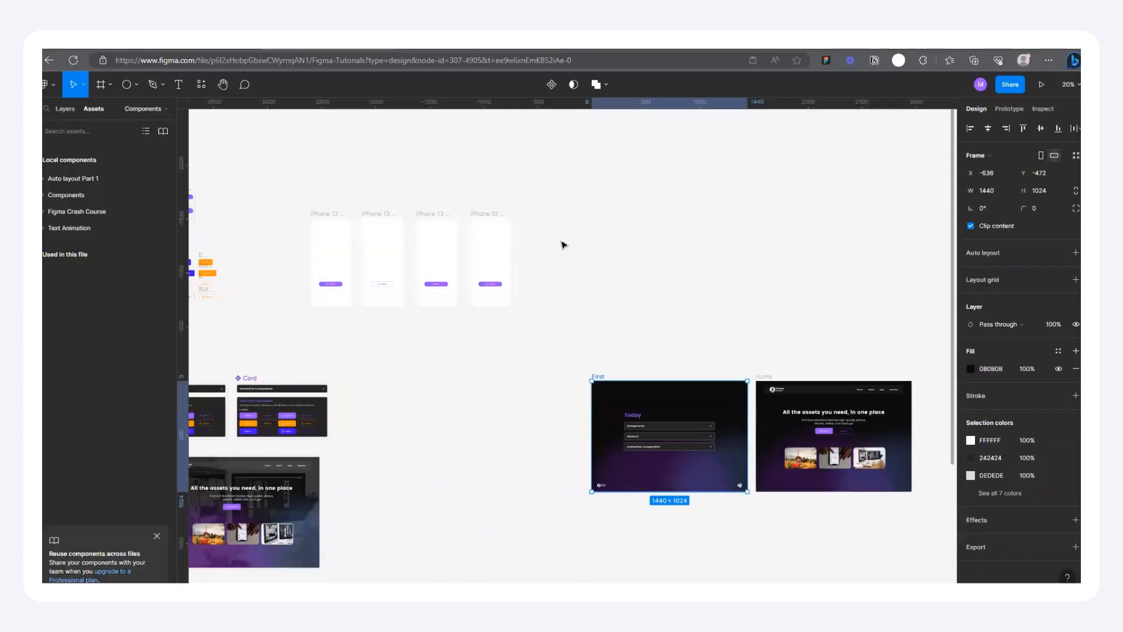
scroll(601, 263, left, 10)
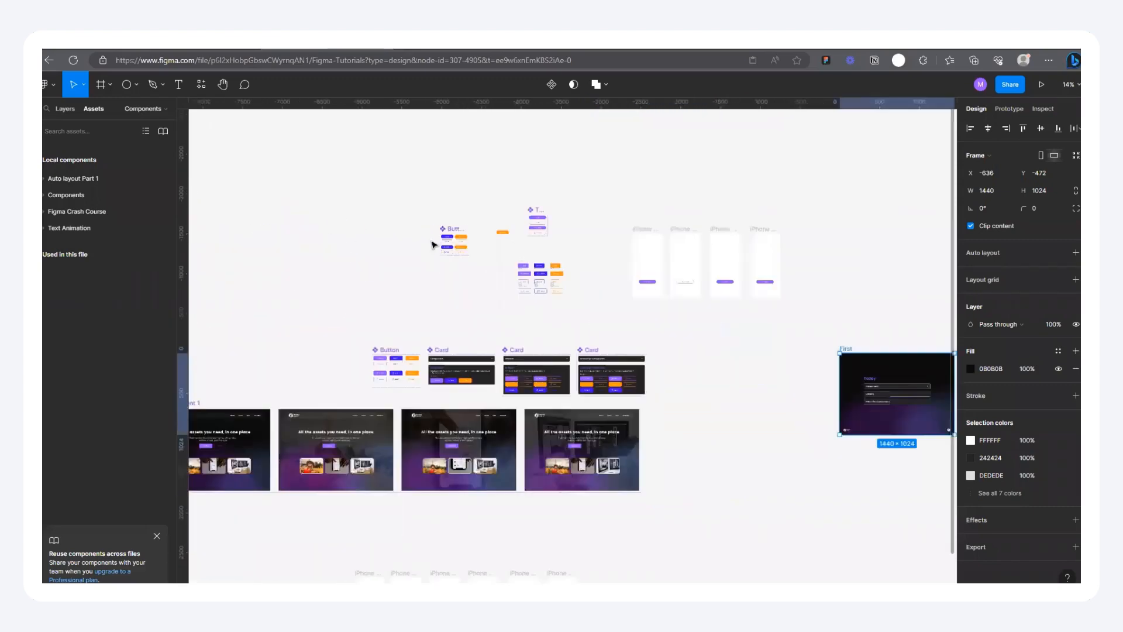
scroll(551, 268, up, 5)
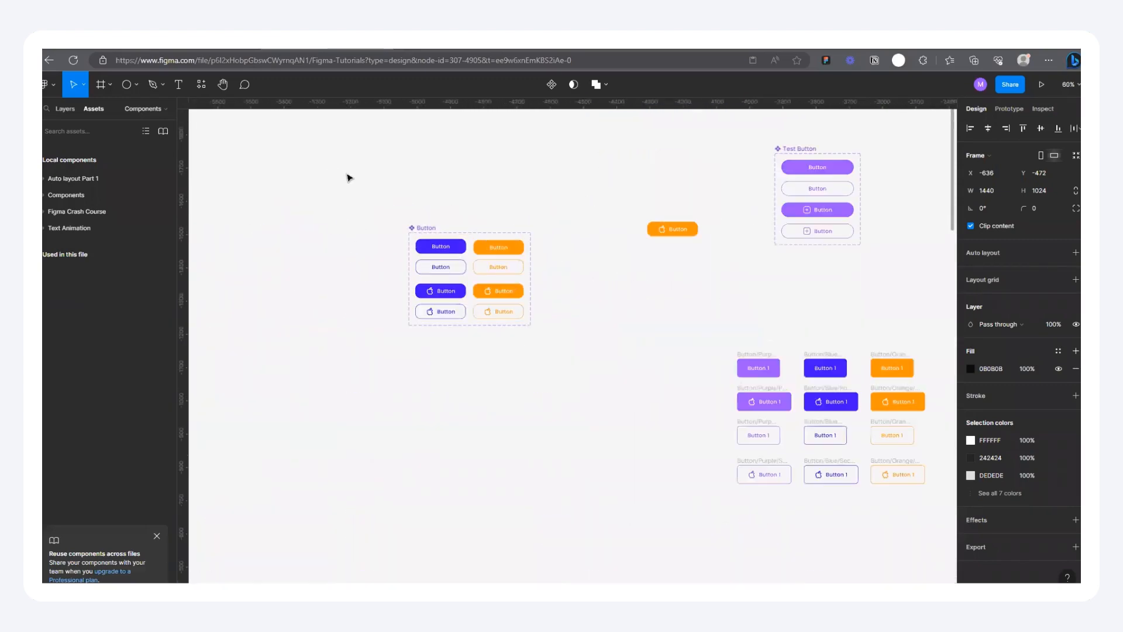
scroll(404, 211, up, 3)
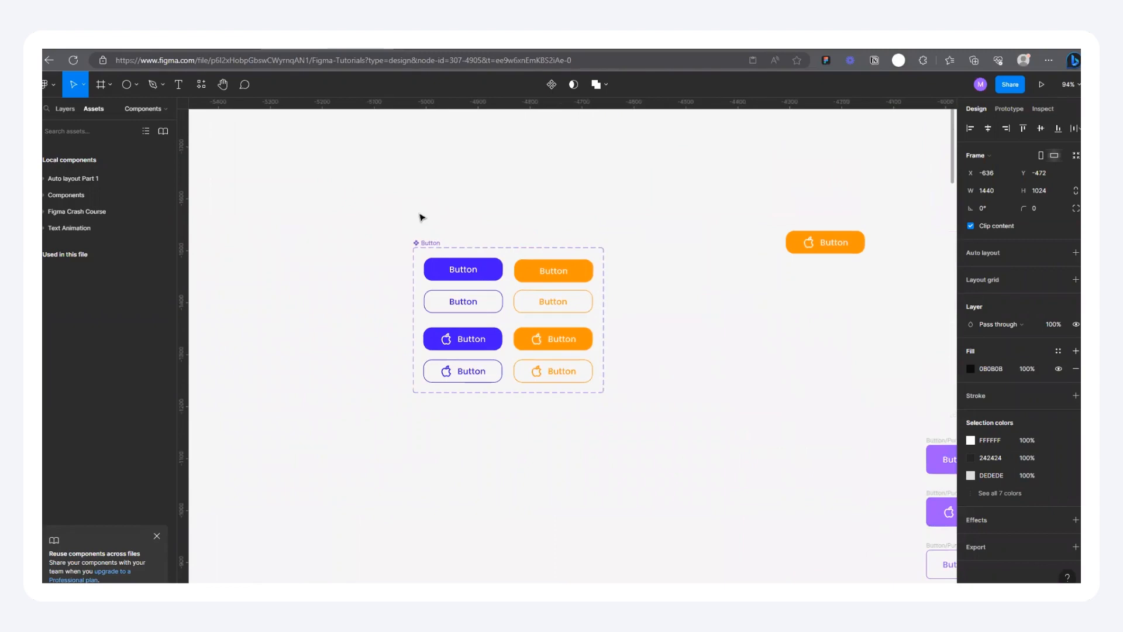
scroll(452, 254, up, 3)
scroll(377, 231, down, 4)
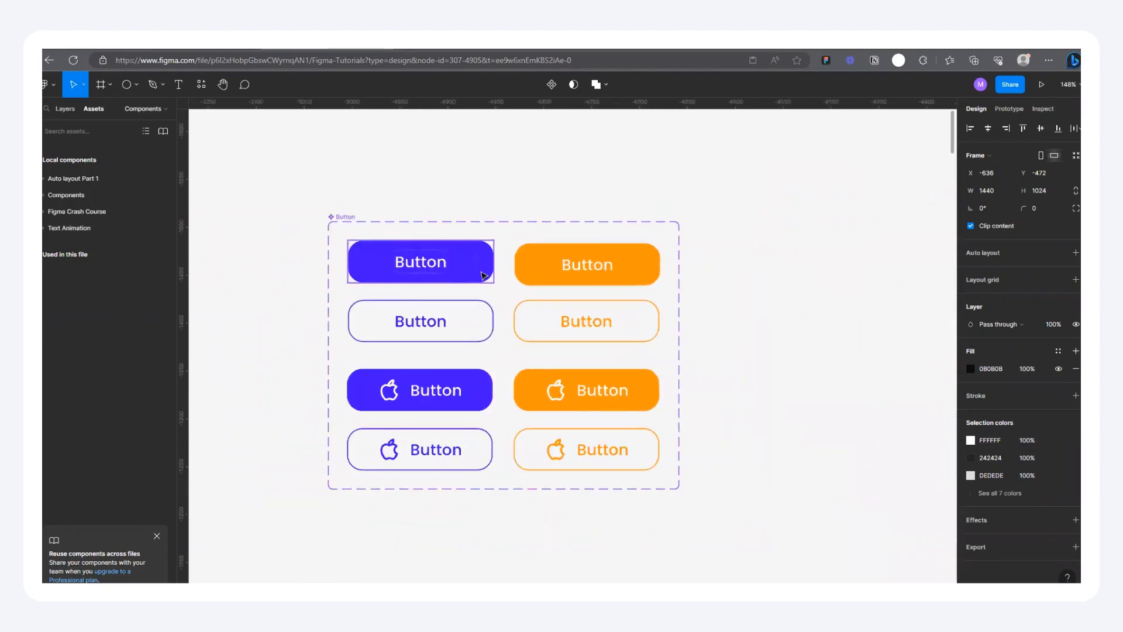
Step: Move the orange icon button instance into the first iPhone 13 mini frame at X 111, Y 497
scroll(353, 242, down, 5)
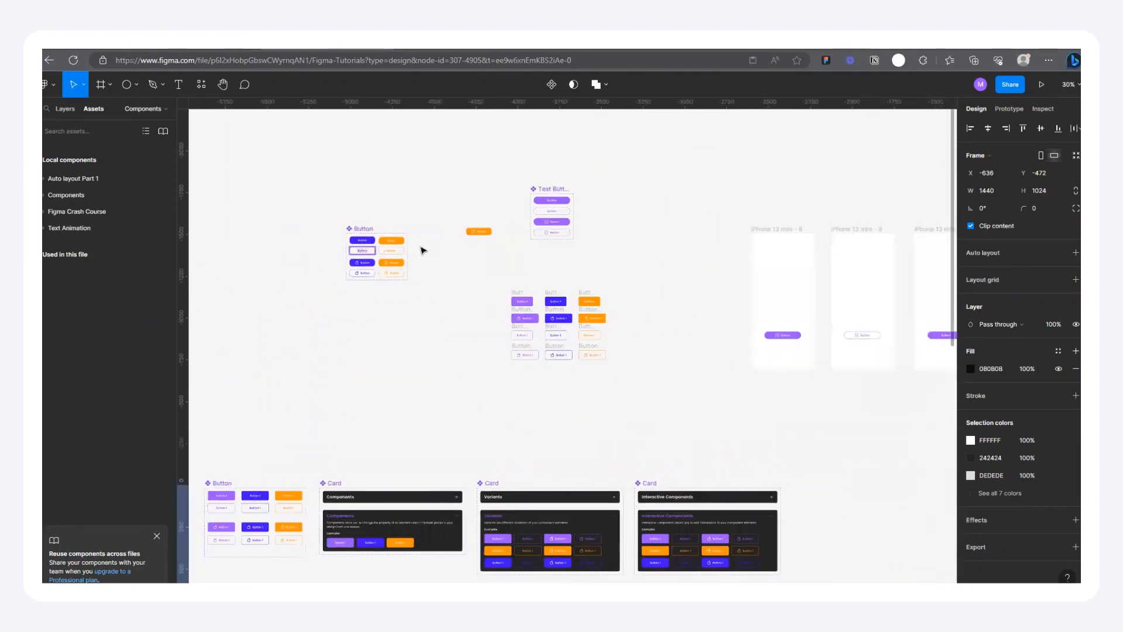
click(479, 234)
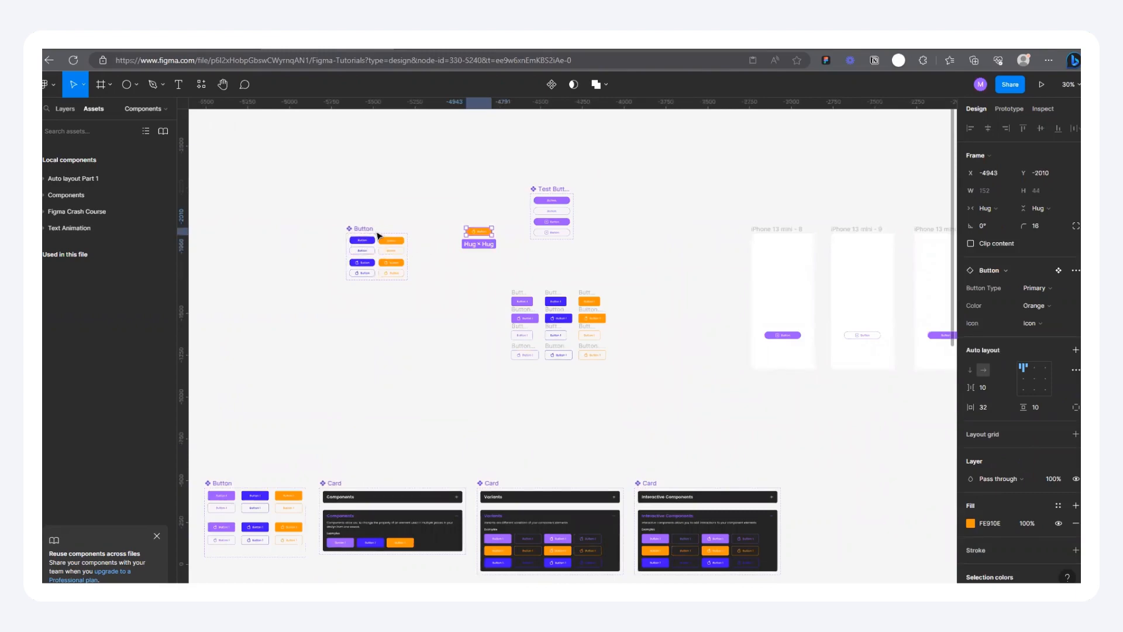
scroll(394, 249, up, 1)
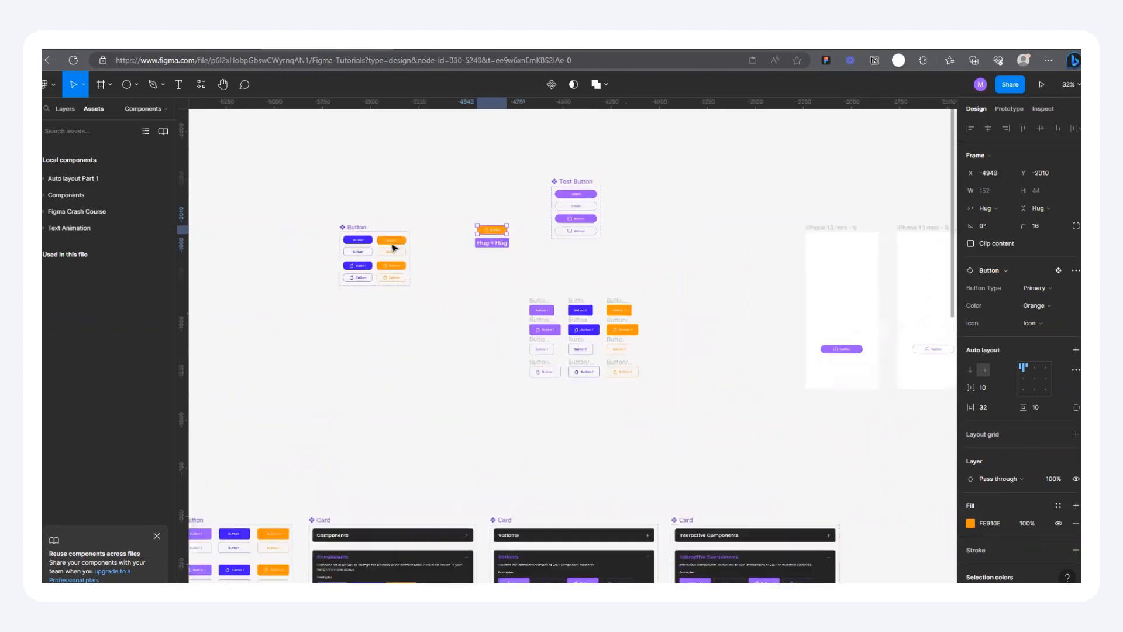
scroll(446, 238, down, 3)
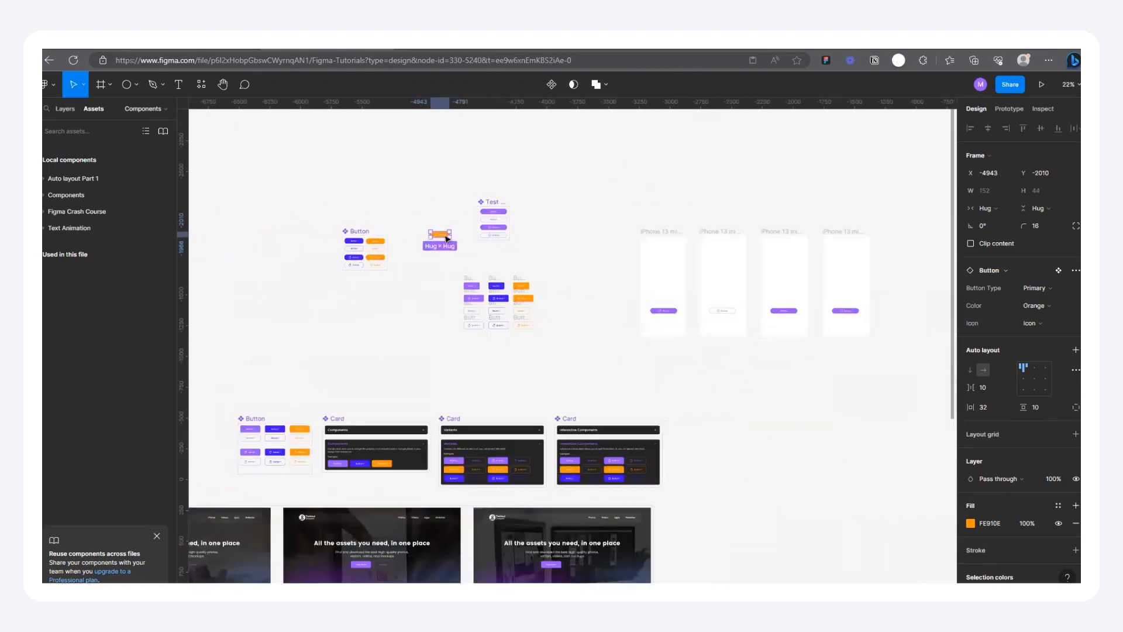
drag(440, 234, 669, 301)
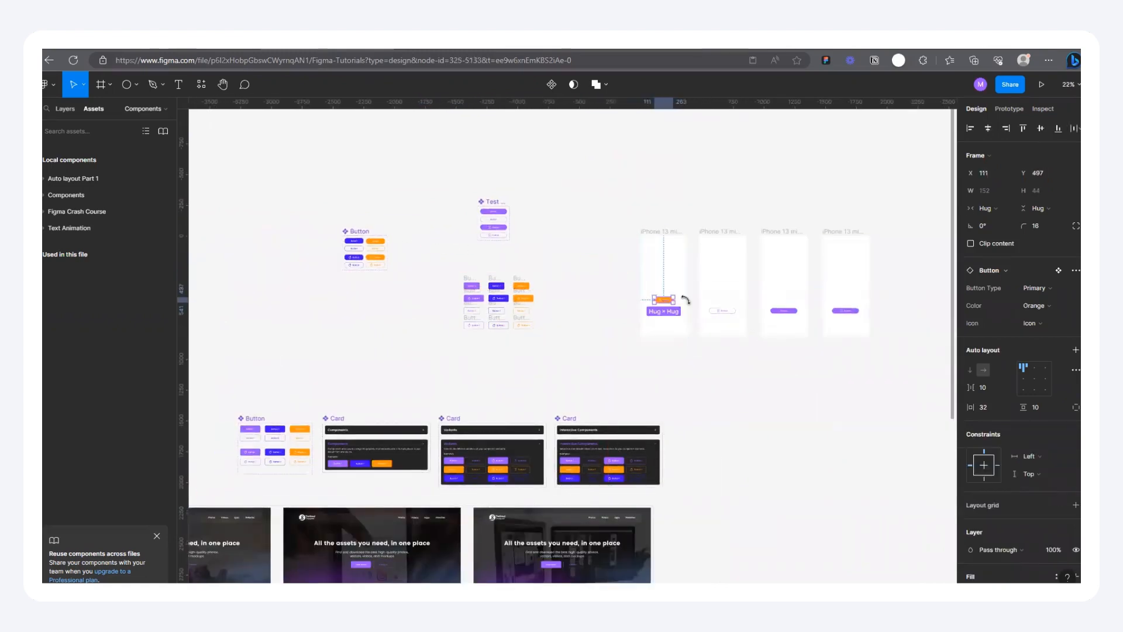
Step: Widen the orange instance in the phone frame to 199 and set its auto layout alignment to center
scroll(670, 299, up, 3)
scroll(672, 299, up, 5)
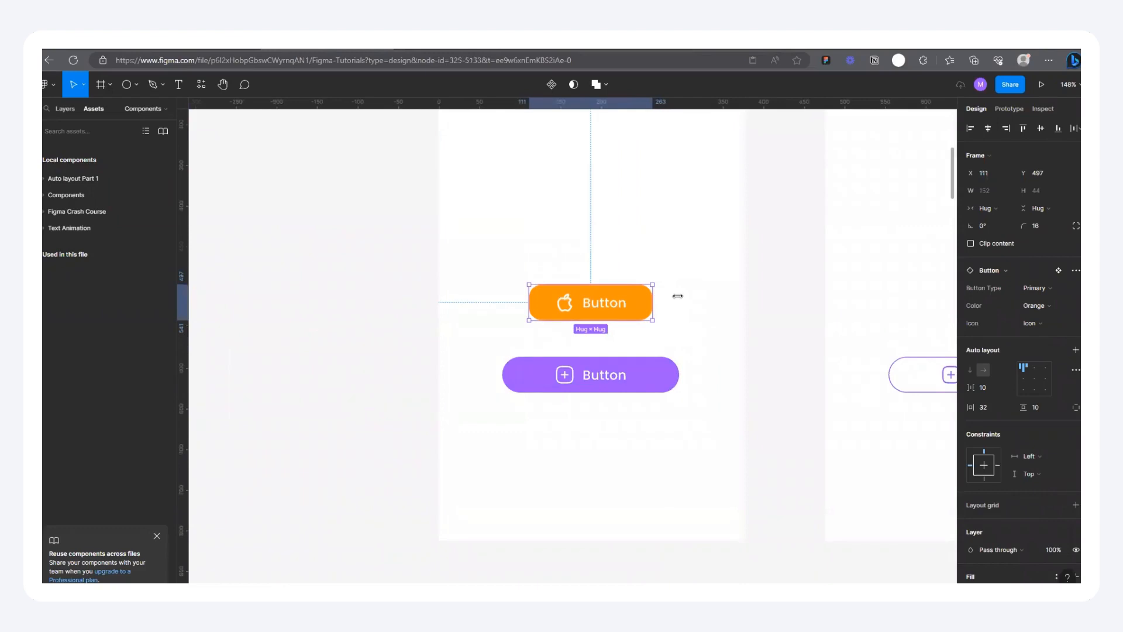
drag(655, 296, 691, 296)
click(1033, 381)
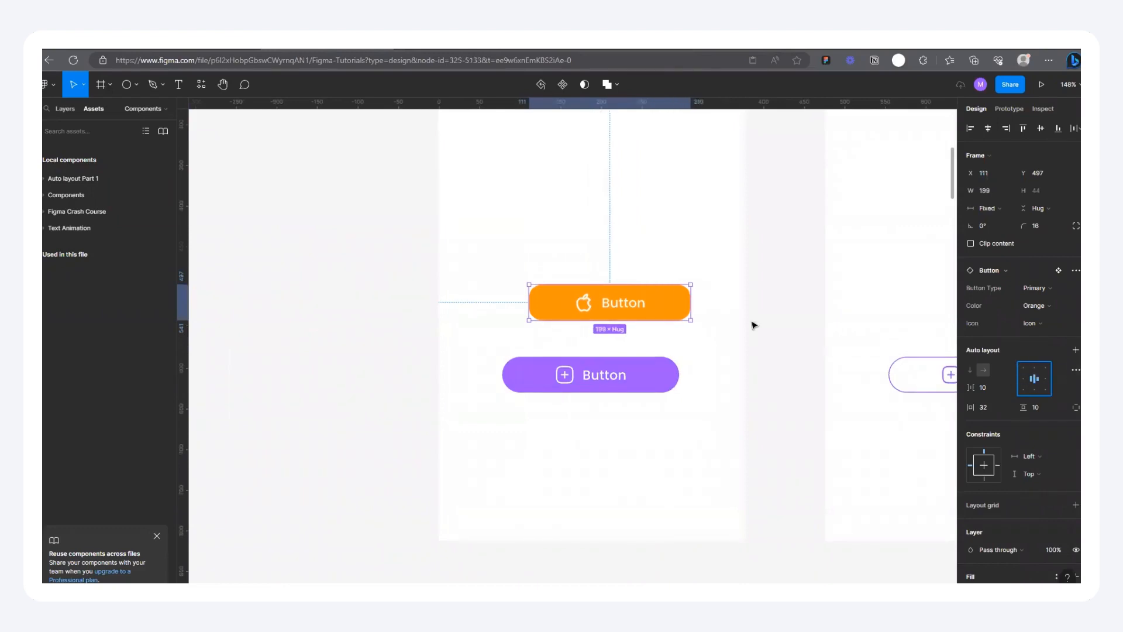
Step: Undo the orange instance's widening and alignment change
scroll(717, 318, down, 5)
scroll(671, 319, down, 5)
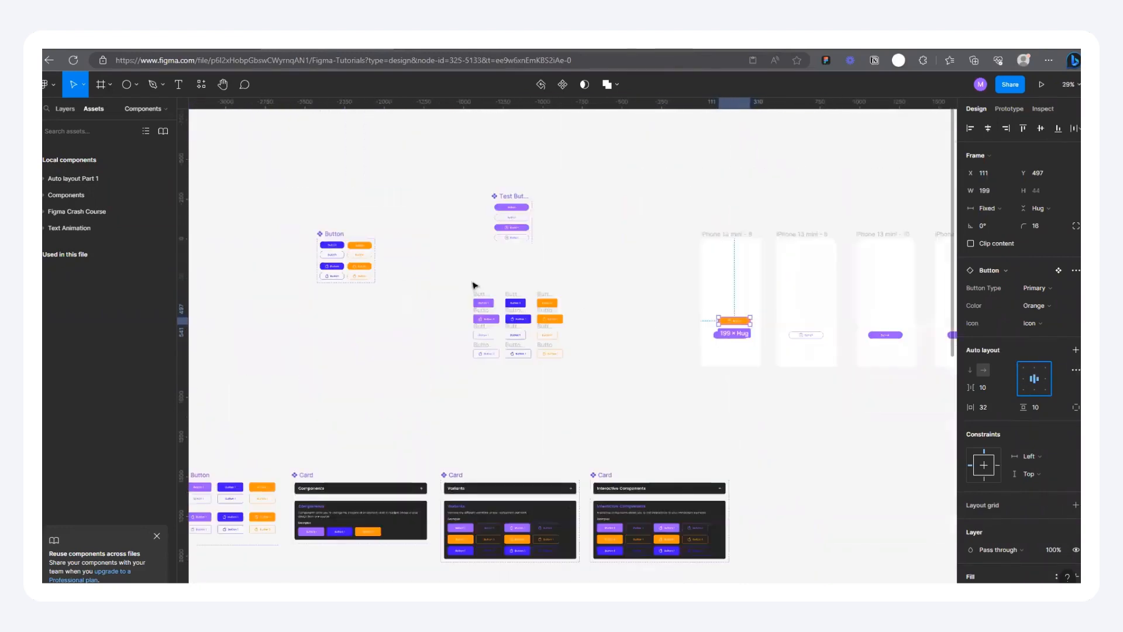
key(ctrl+z)
key(ctrl+z)
Step: Select all eight variants in the Button component set and set their auto layout alignment to center
scroll(542, 302, up, 8)
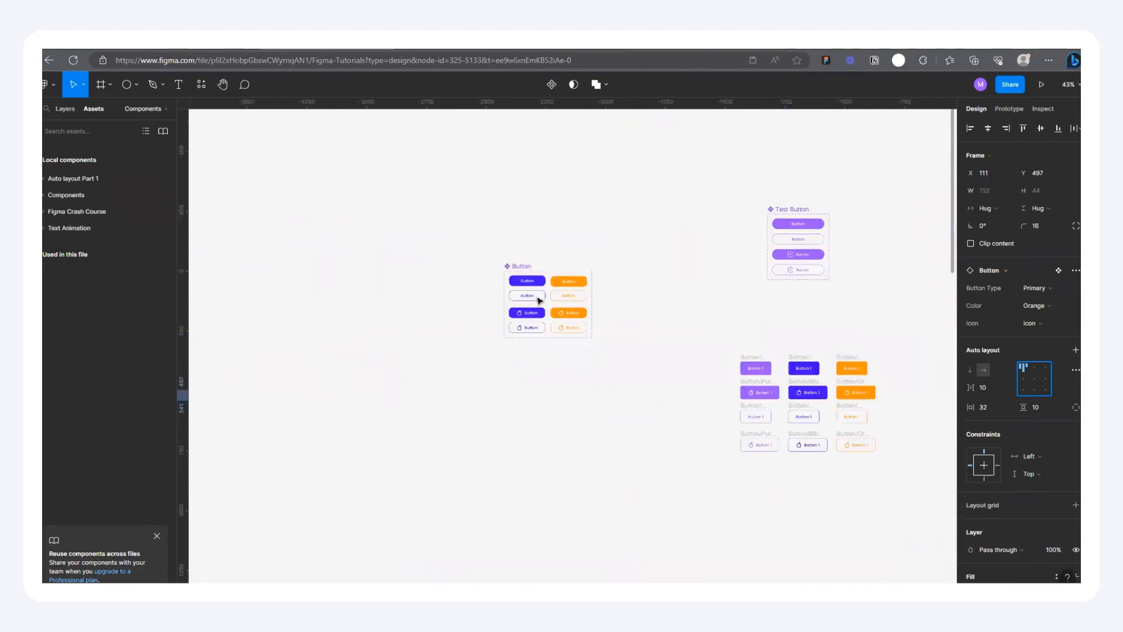
click(503, 243)
shift+click(531, 290)
shift+click(532, 345)
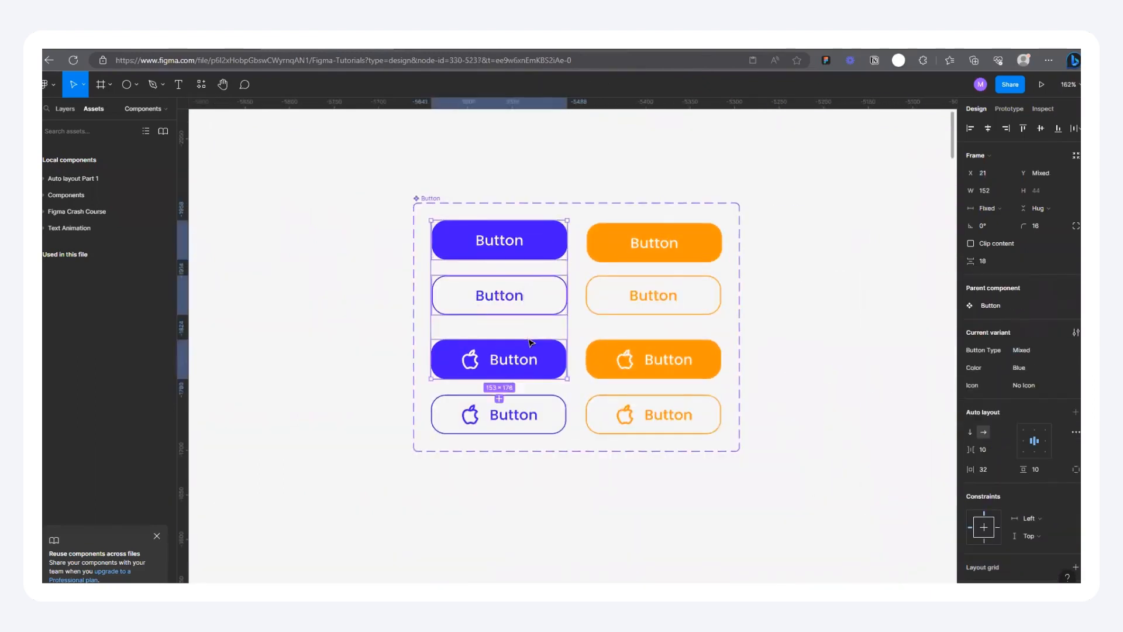
shift+click(531, 414)
shift+click(651, 417)
shift+click(653, 365)
shift+click(652, 282)
shift+click(657, 236)
click(1034, 426)
Step: Examine the orange instance in the first phone frame and the variants of the Button component set
scroll(465, 295, down, 7)
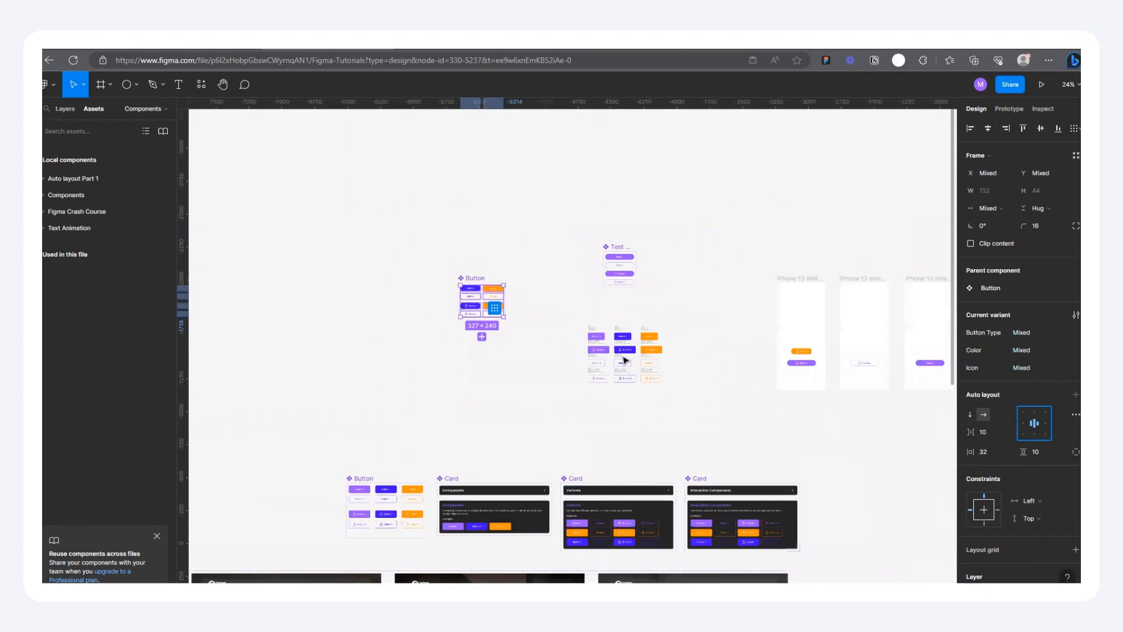
scroll(661, 316, up, 4)
click(655, 325)
scroll(654, 328, down, 1)
scroll(351, 331, up, 1)
scroll(666, 329, up, 3)
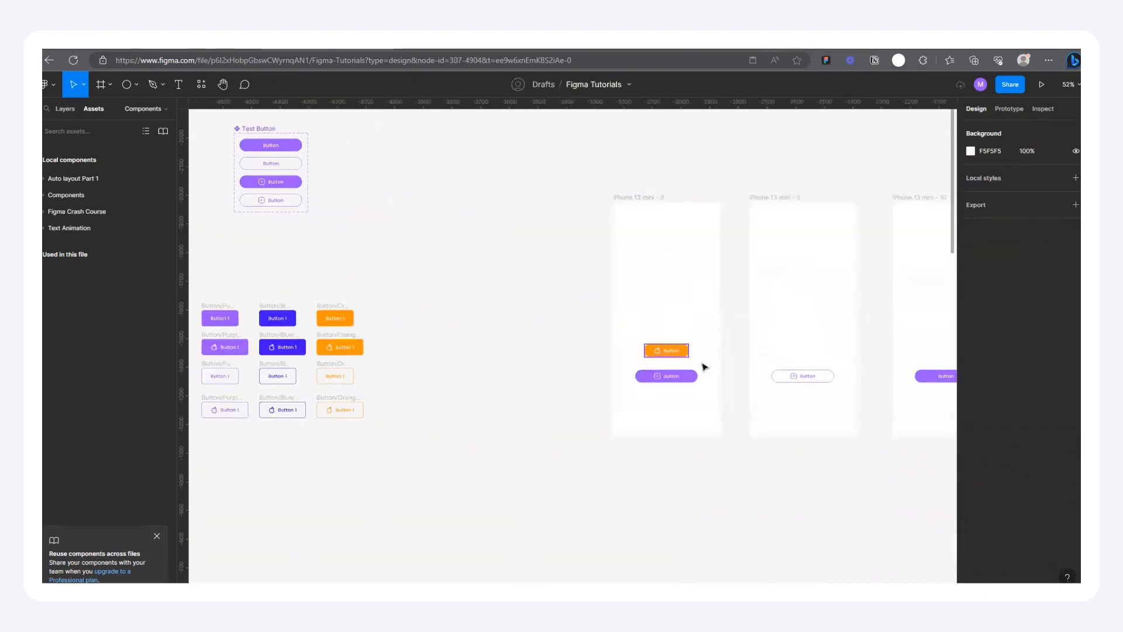
scroll(704, 357, down, 3)
scroll(704, 354, down, 2)
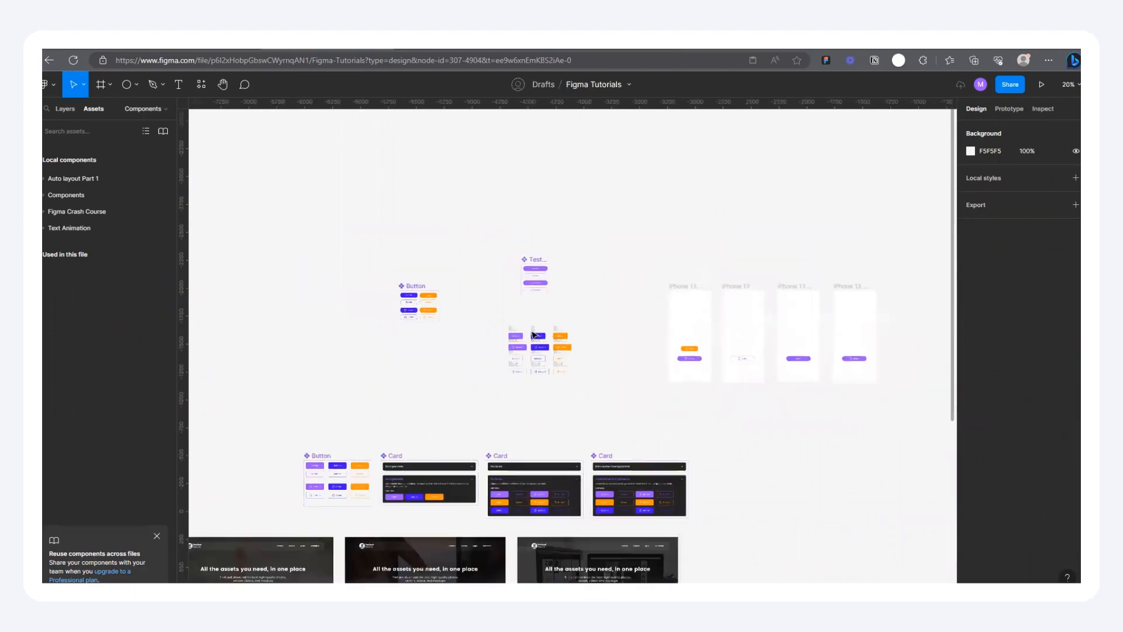
scroll(479, 310, up, 3)
scroll(373, 283, up, 3)
scroll(306, 299, up, 3)
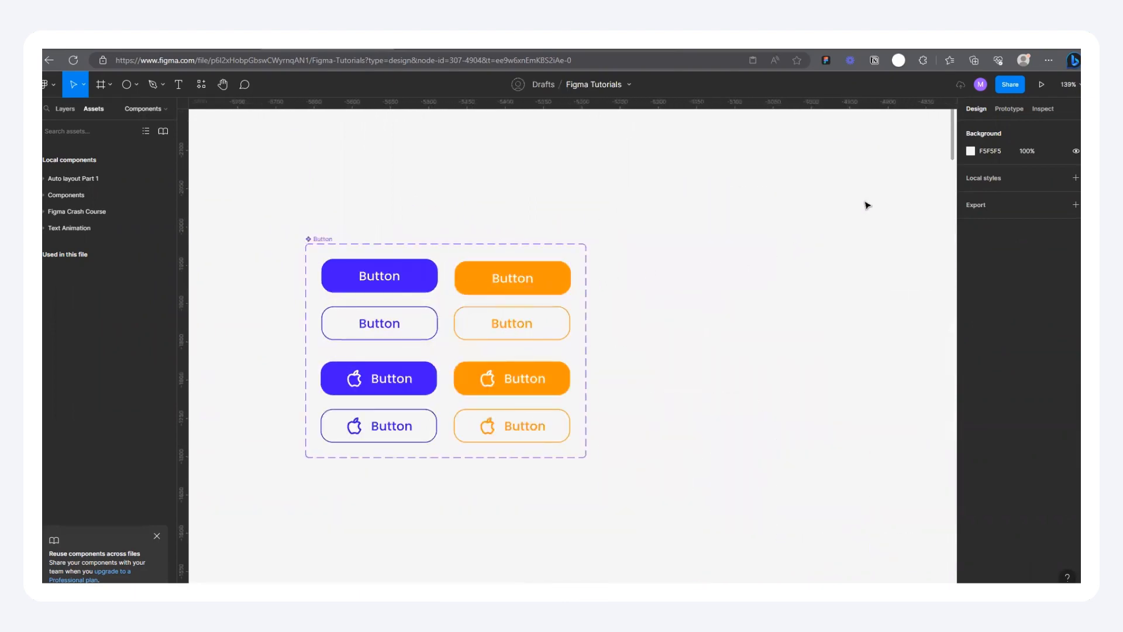
scroll(288, 335, up, 2)
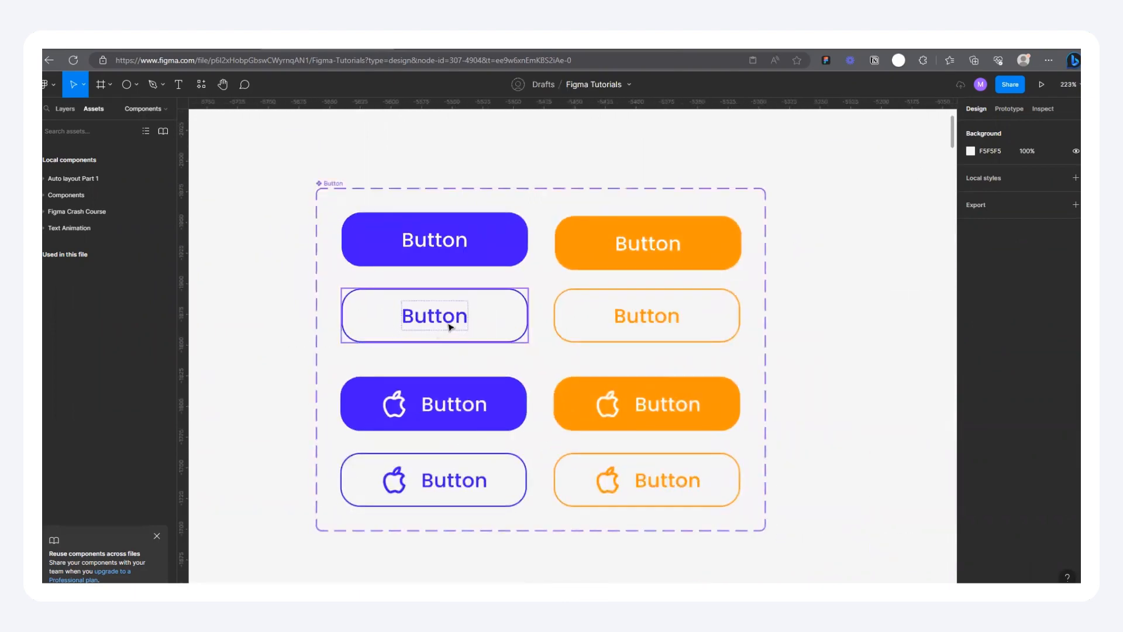
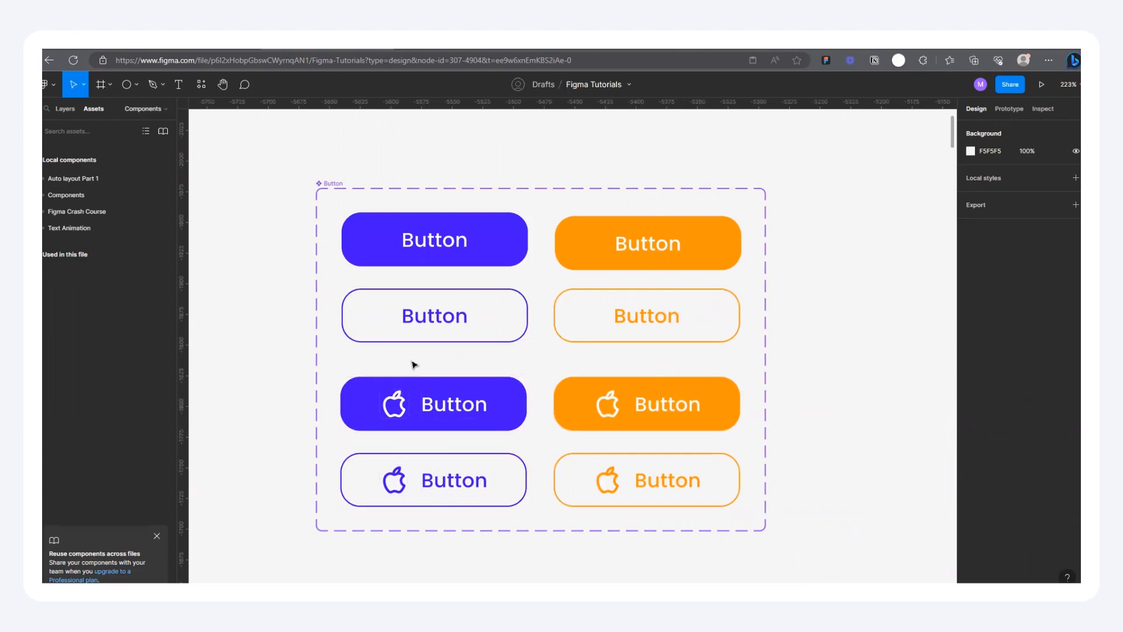
scroll(414, 363, down, 5)
scroll(412, 345, up, 3)
scroll(417, 333, up, 3)
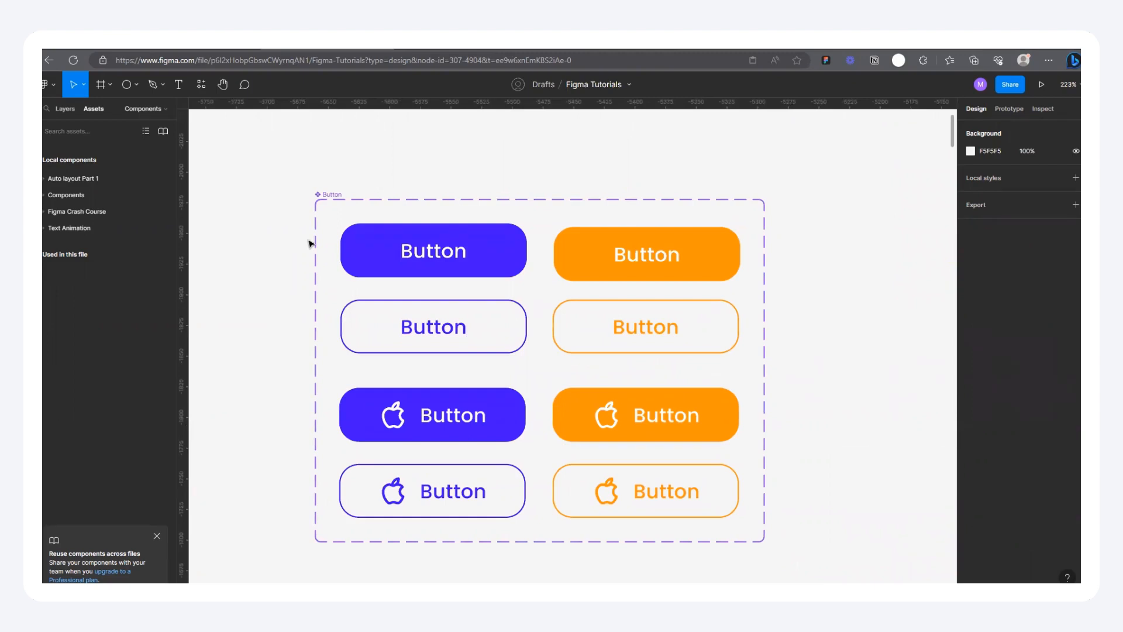
scroll(308, 334, down, 5)
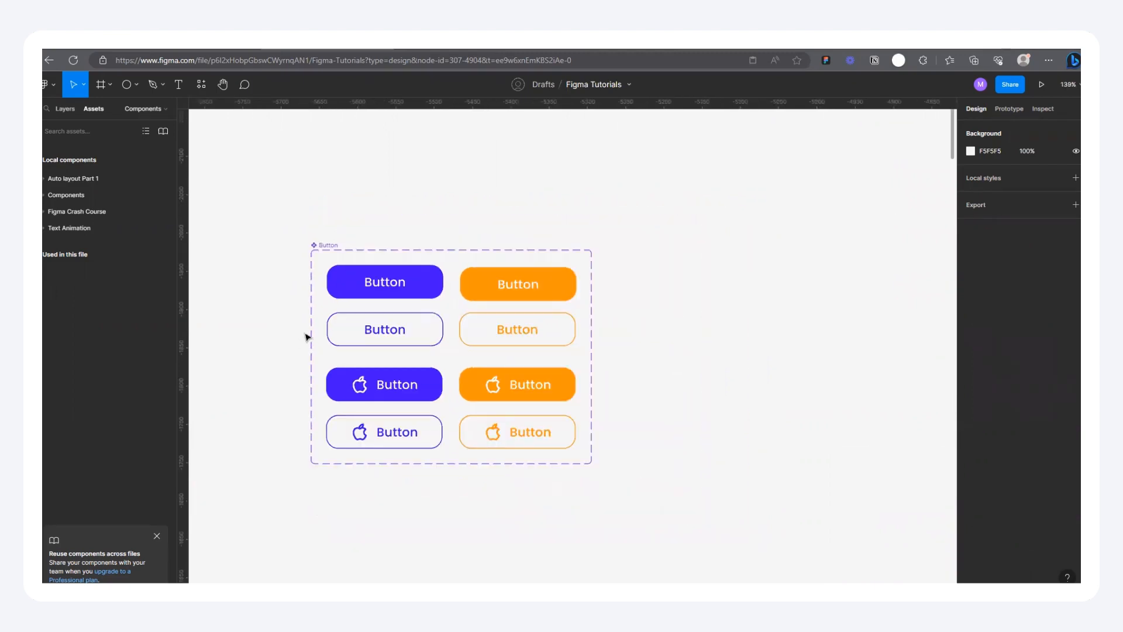
scroll(306, 334, up, 3)
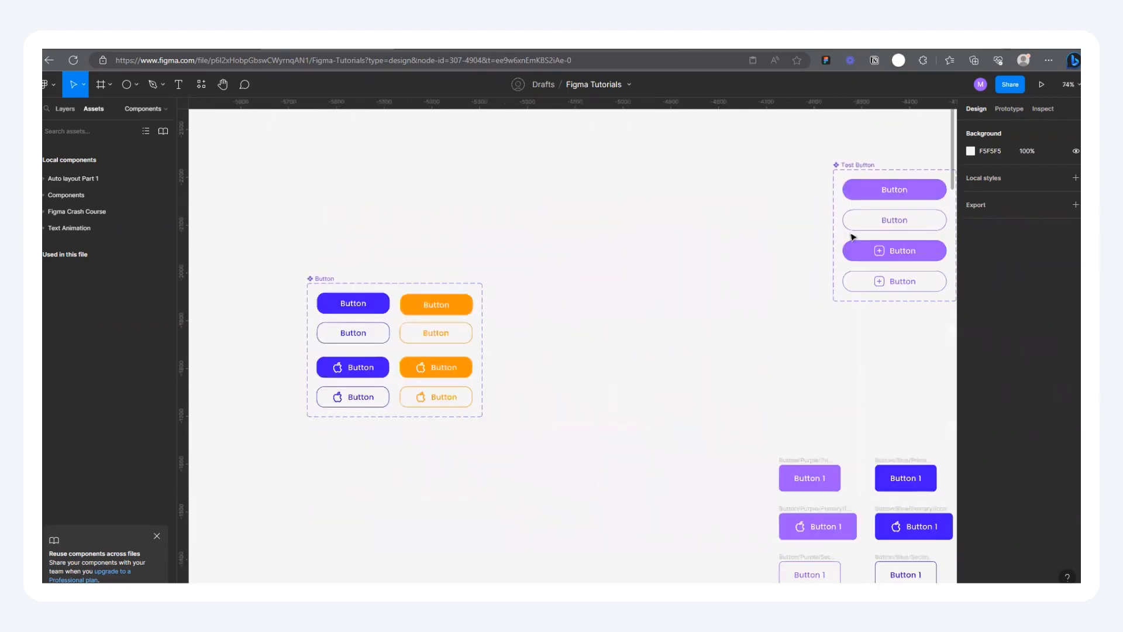
Step: Add an On click, Change to prototype interaction from the filled blue no-icon variant to the outlined blue variant below it
click(1010, 109)
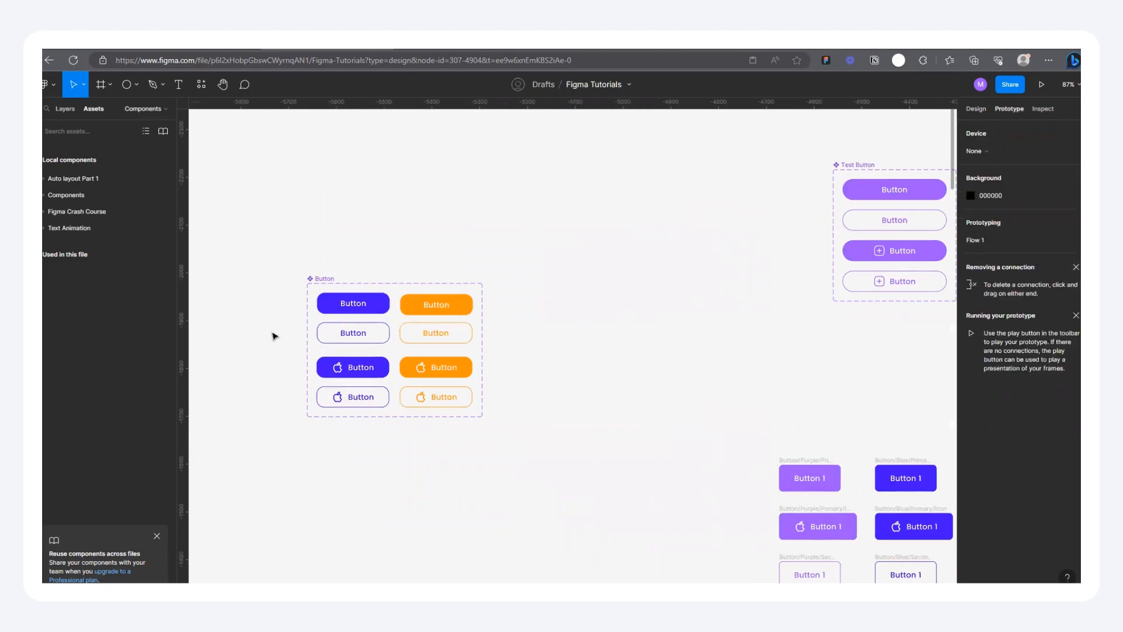
scroll(275, 333, up, 4)
scroll(368, 341, up, 2)
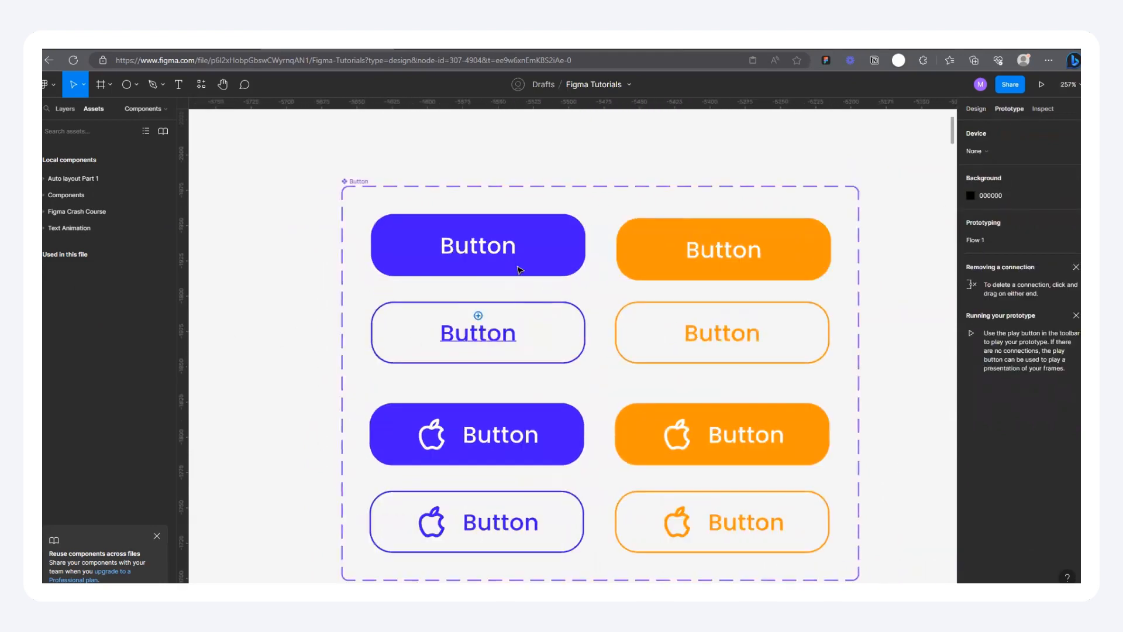
click(507, 270)
scroll(587, 305, down, 1)
scroll(486, 299, up, 1)
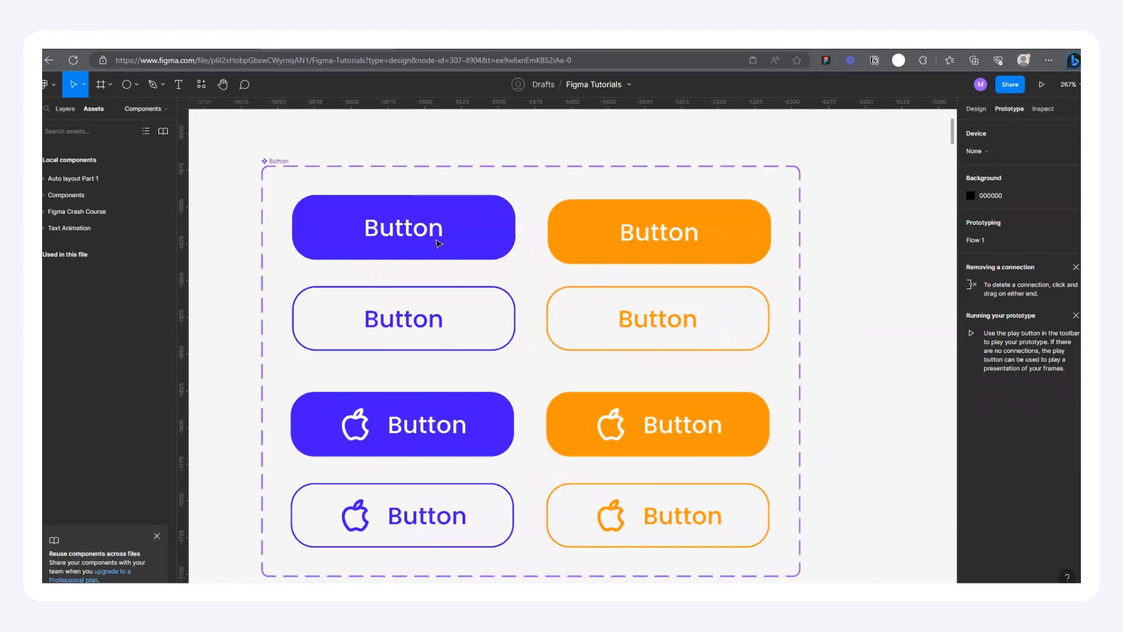
scroll(414, 257, up, 1)
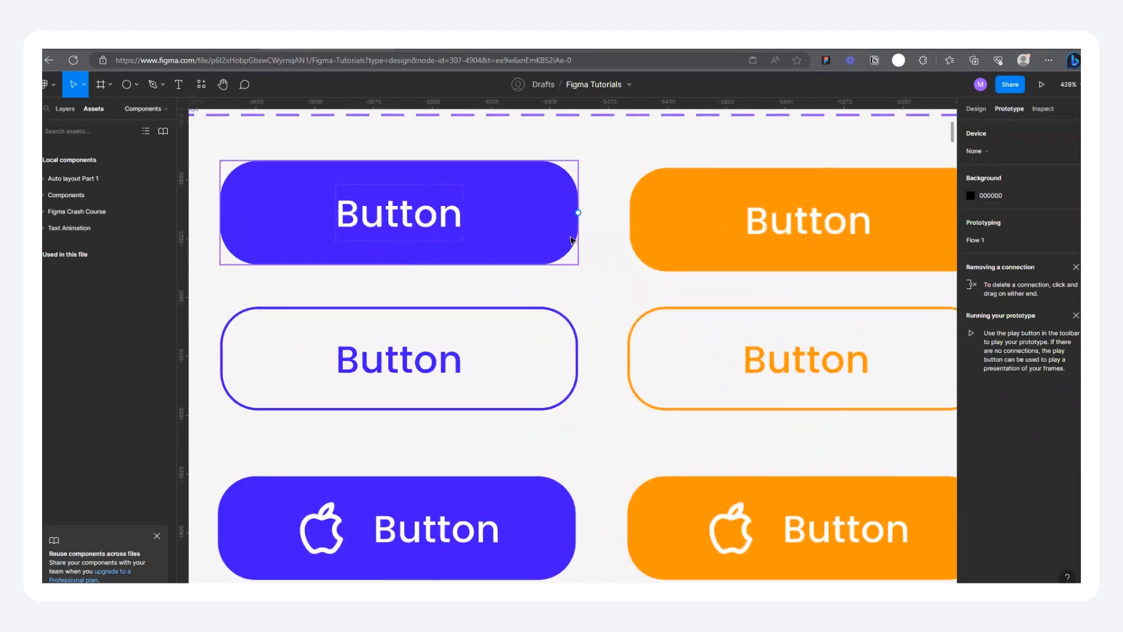
scroll(456, 247, down, 1)
scroll(375, 231, up, 1)
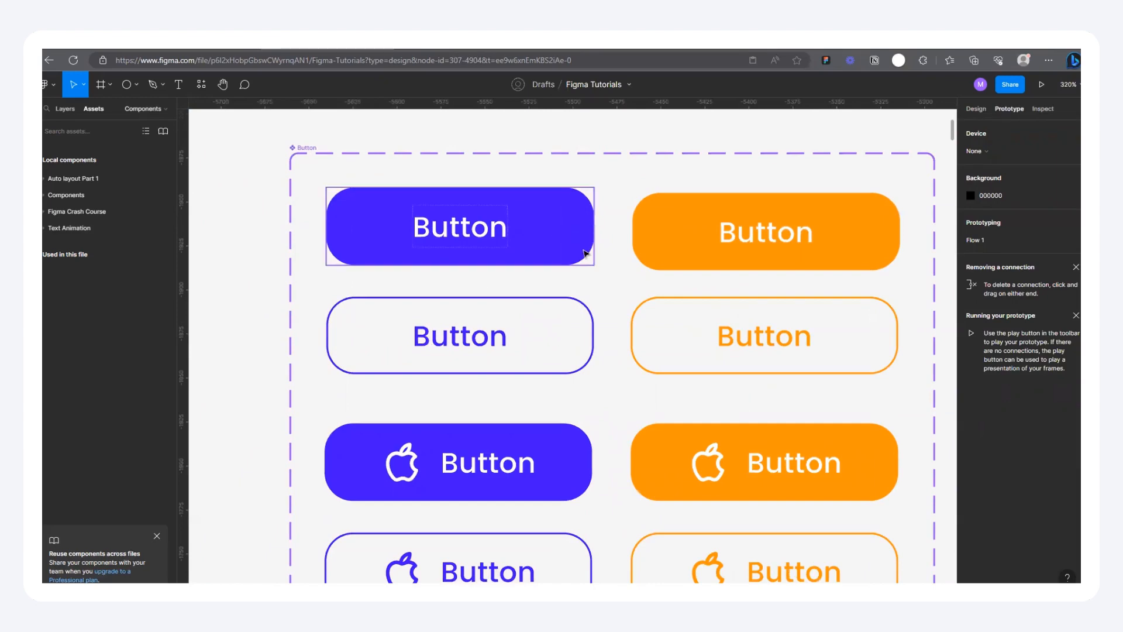
drag(594, 227, 460, 328)
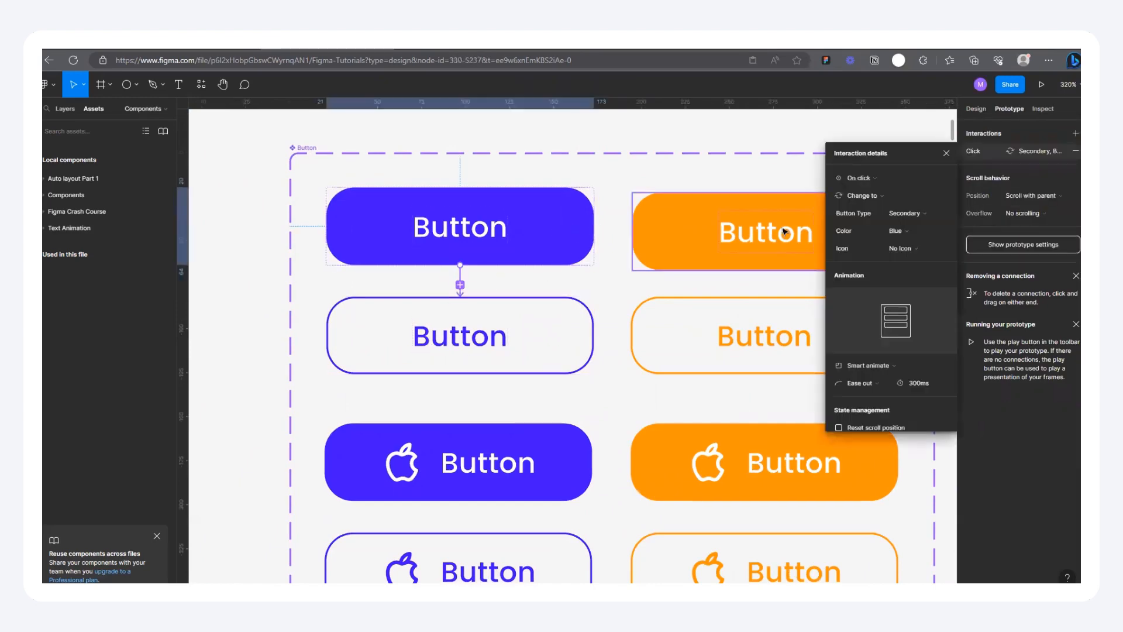
Step: Connect the filled orange no-icon variant to the outlined orange variant below it with an On click prototype interaction
scroll(406, 293, down, 10)
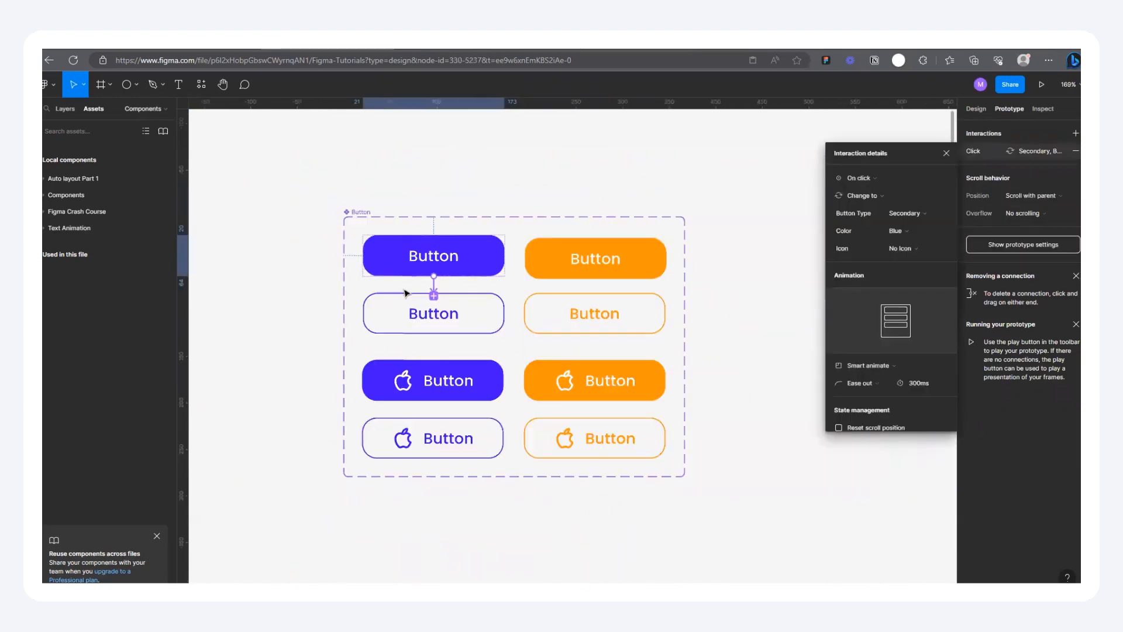
scroll(412, 291, up, 10)
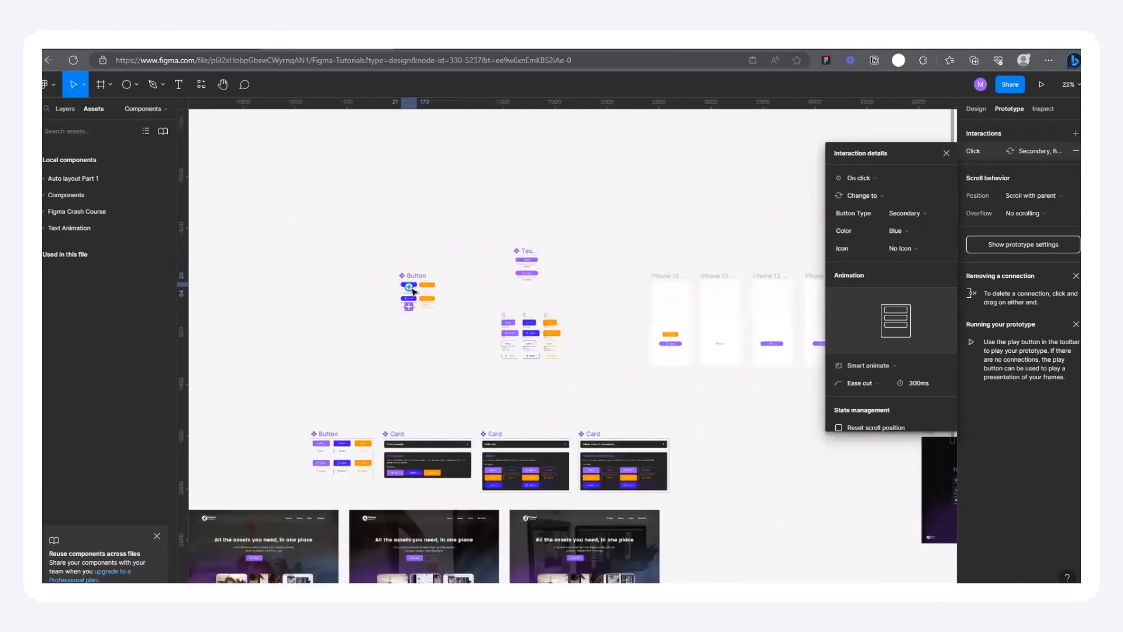
click(544, 267)
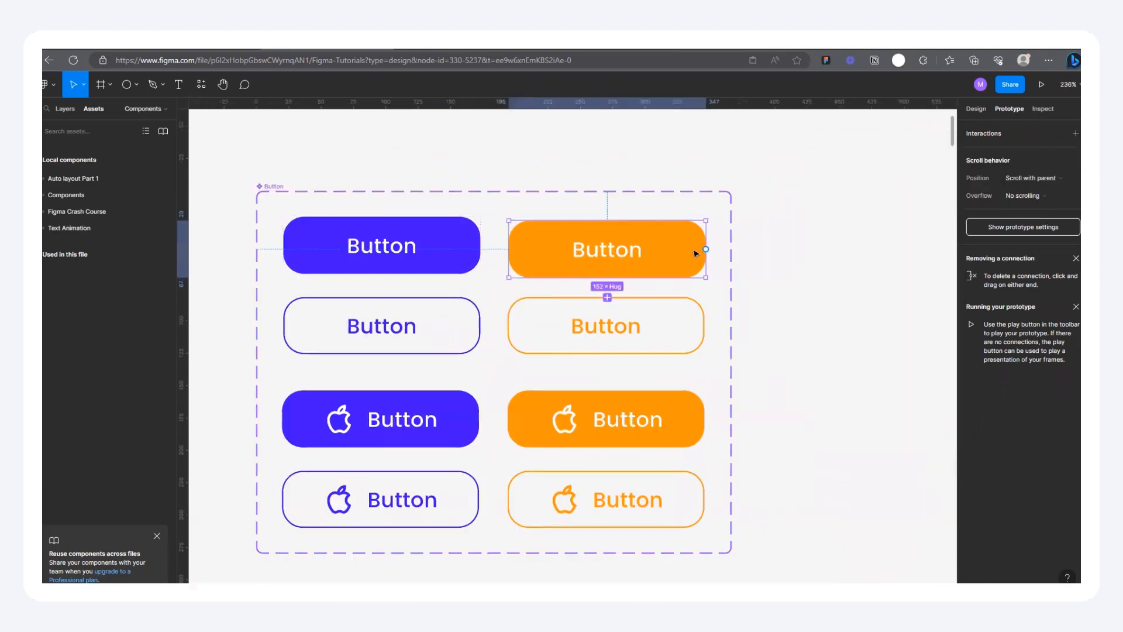
drag(706, 250, 618, 311)
Step: Connect the filled orange and blue icon variants to the outlined icon variants of the same color with On click interactions
click(598, 413)
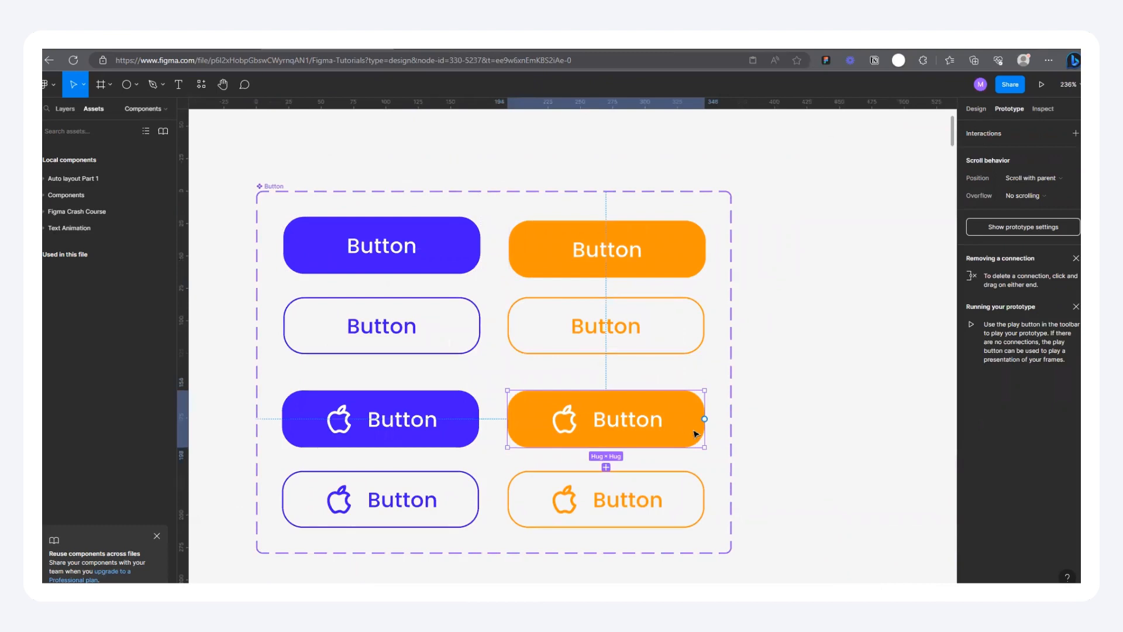
drag(705, 419, 608, 496)
click(472, 434)
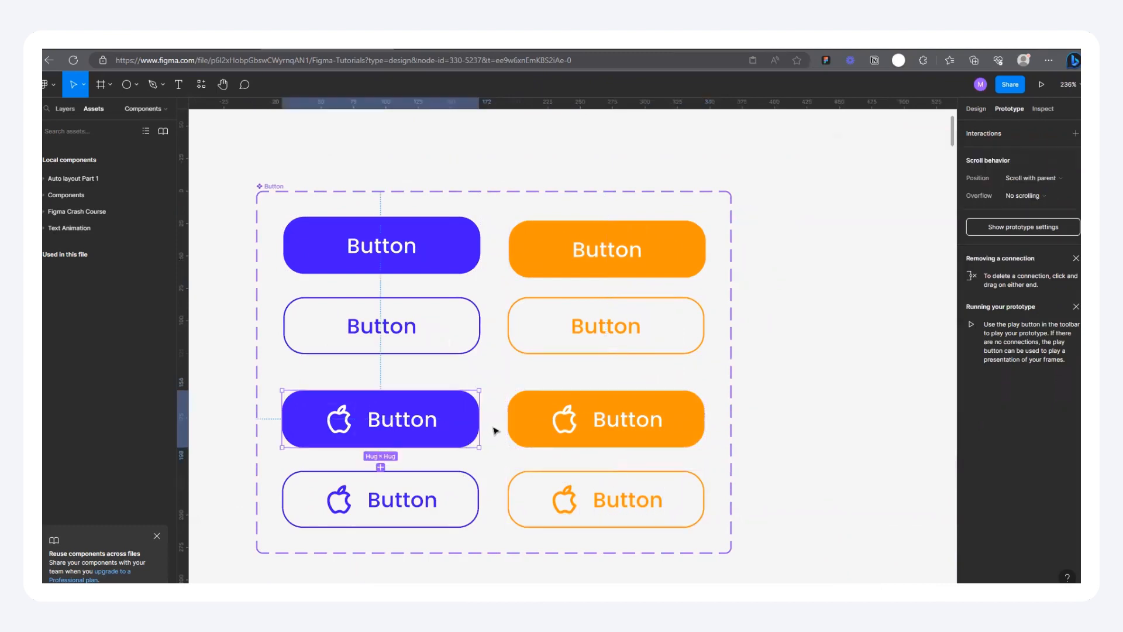
drag(479, 419, 377, 497)
Step: Present the iPhone 13 mini - 8 frame as a running prototype
scroll(300, 435, down, 5)
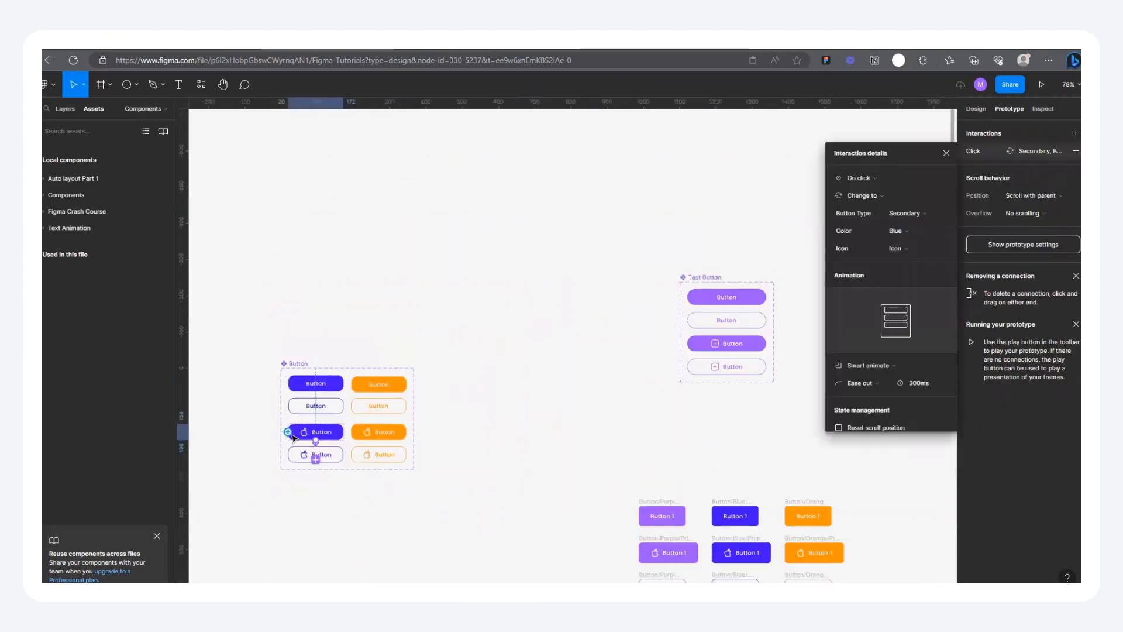
scroll(575, 477, up, 10)
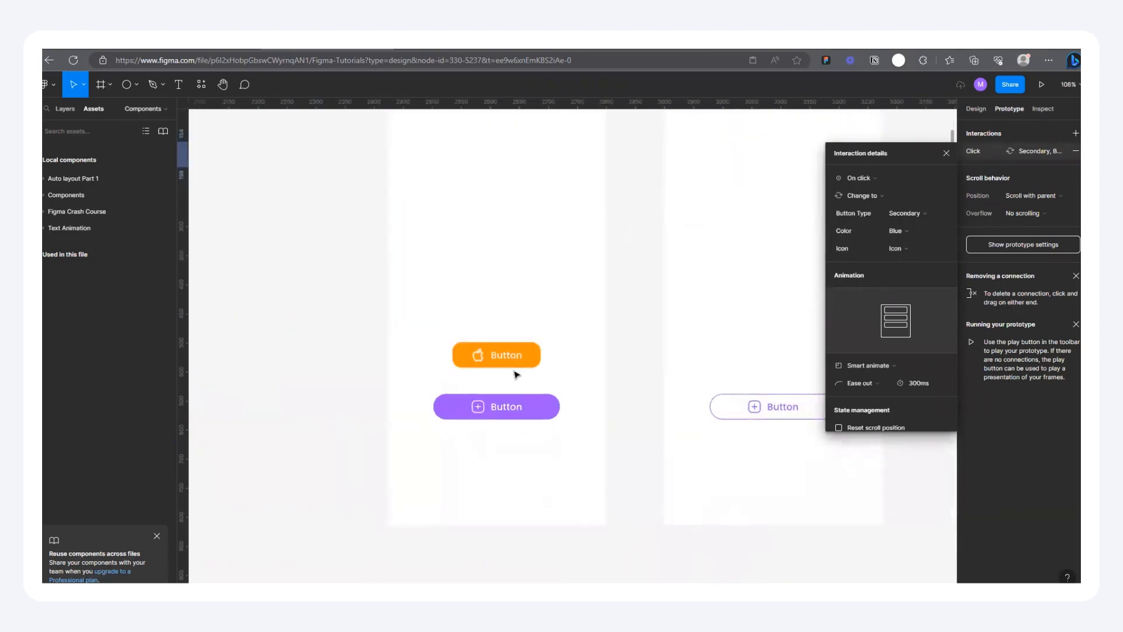
click(513, 363)
scroll(529, 430, down, 3)
click(489, 176)
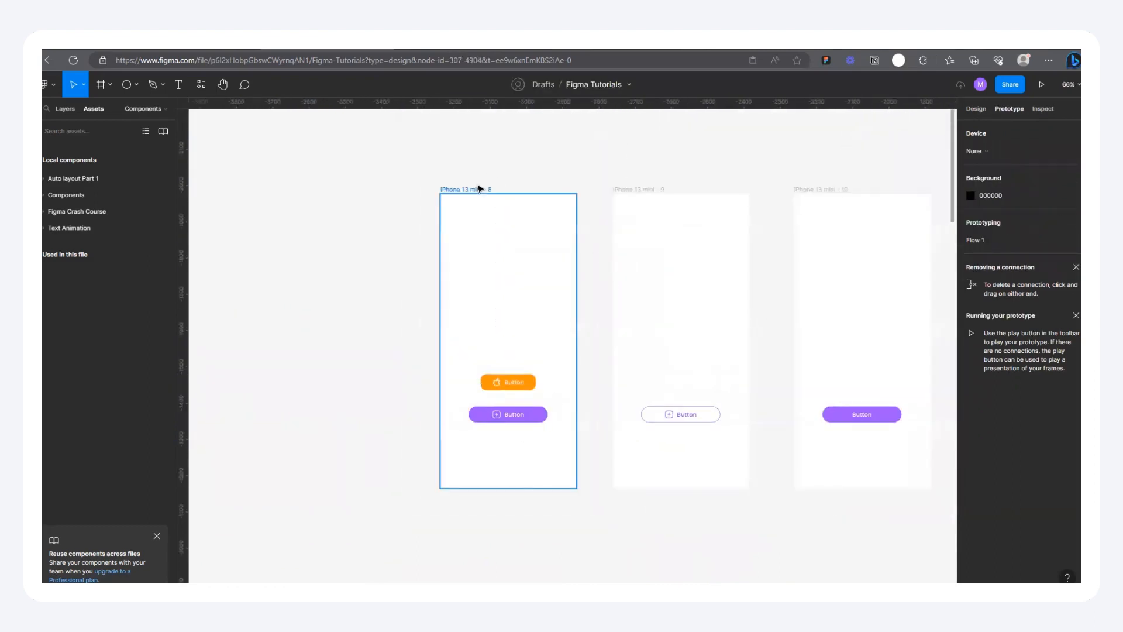
click(476, 189)
click(1042, 85)
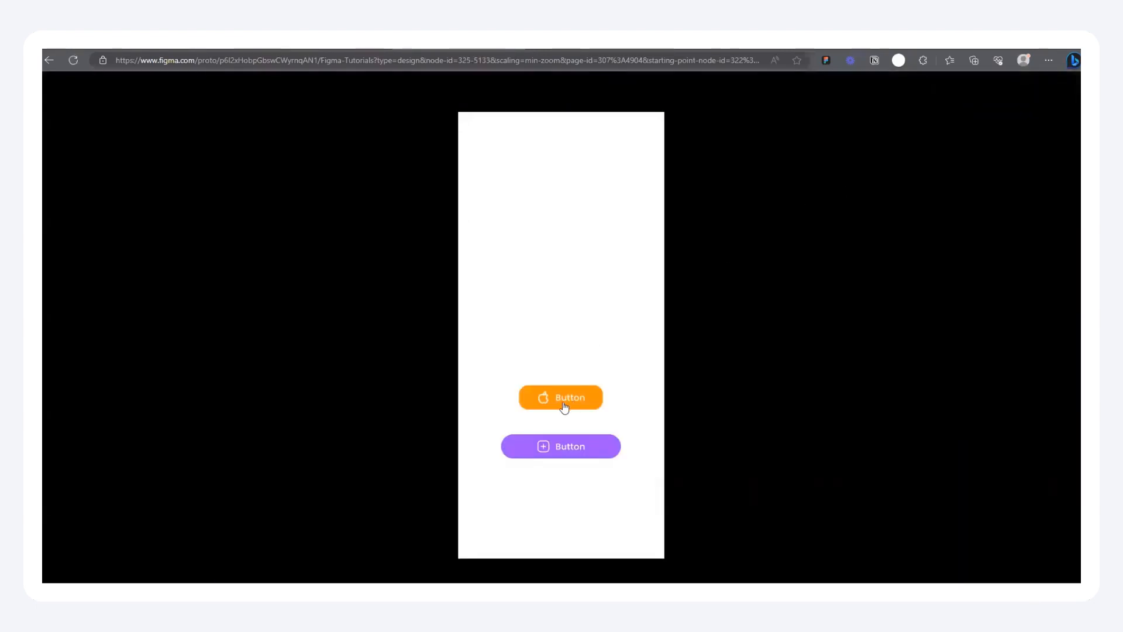
Step: Test the orange button's interaction in the prototype preview and return to the design file
click(565, 403)
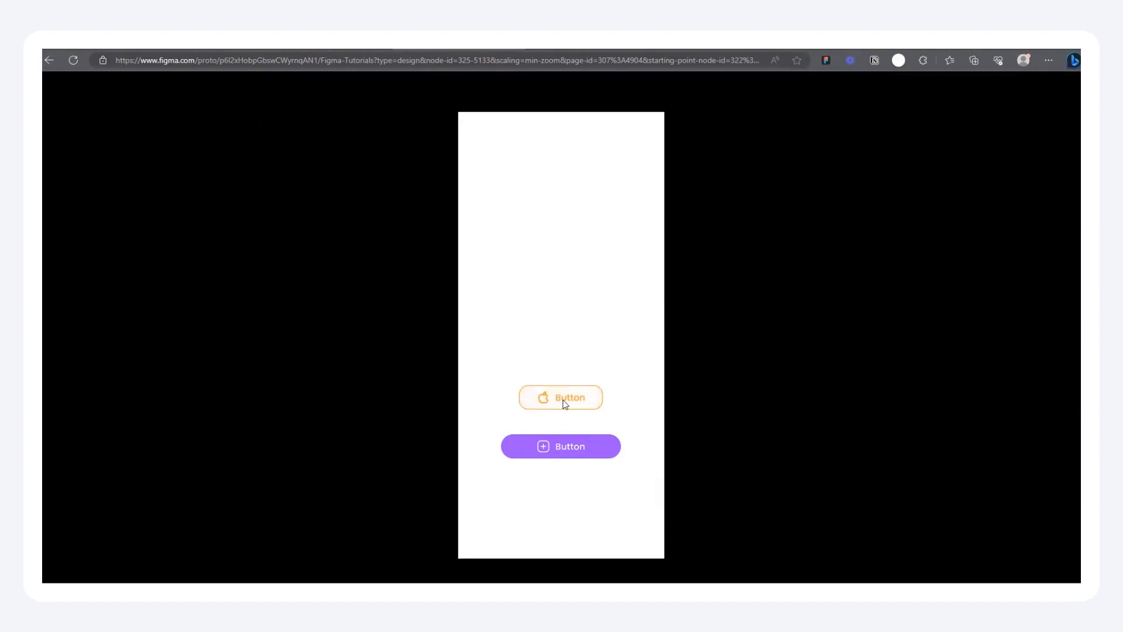
click(351, 43)
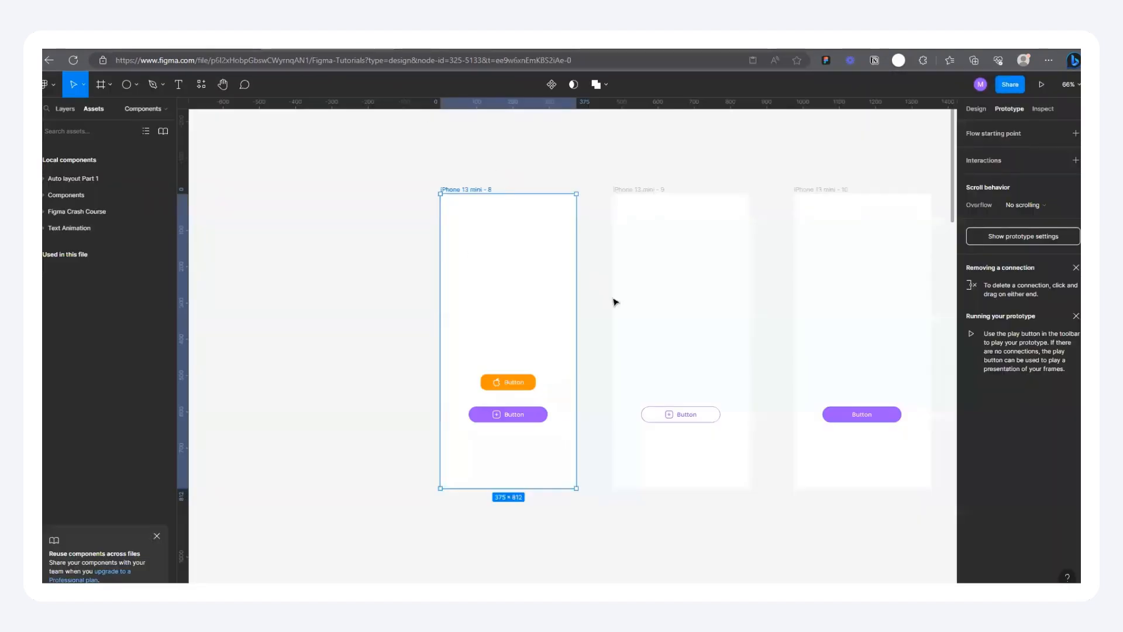
click(489, 44)
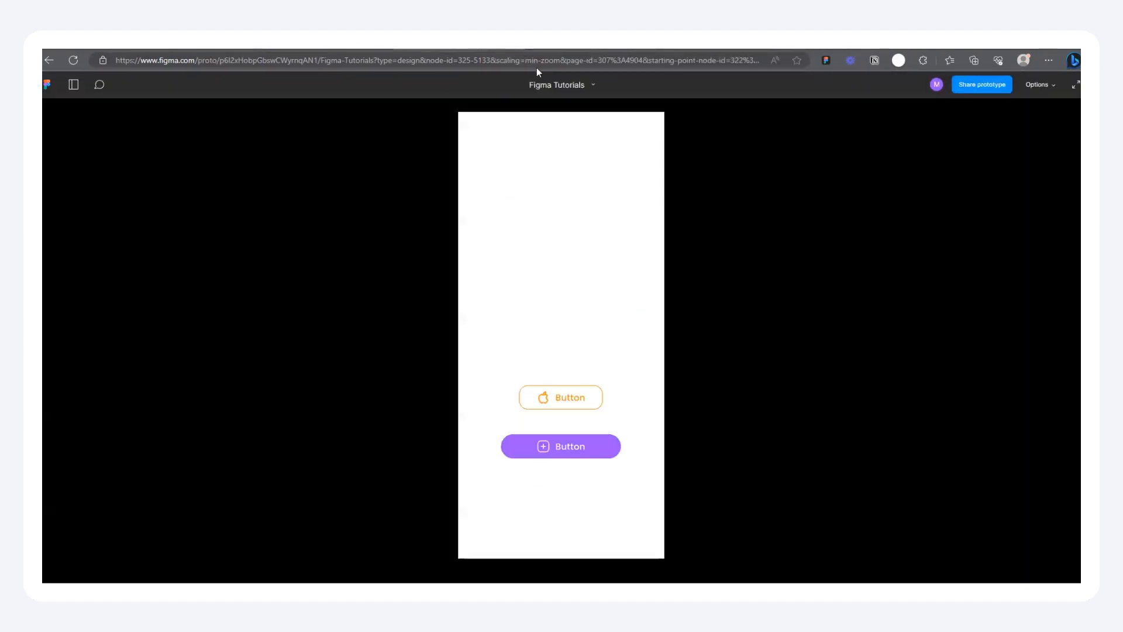
click(351, 44)
Step: Change the trigger of the filled blue no-icon variant's interaction to While hovering
scroll(599, 261, down, 5)
scroll(393, 278, left, 2)
scroll(293, 208, up, 8)
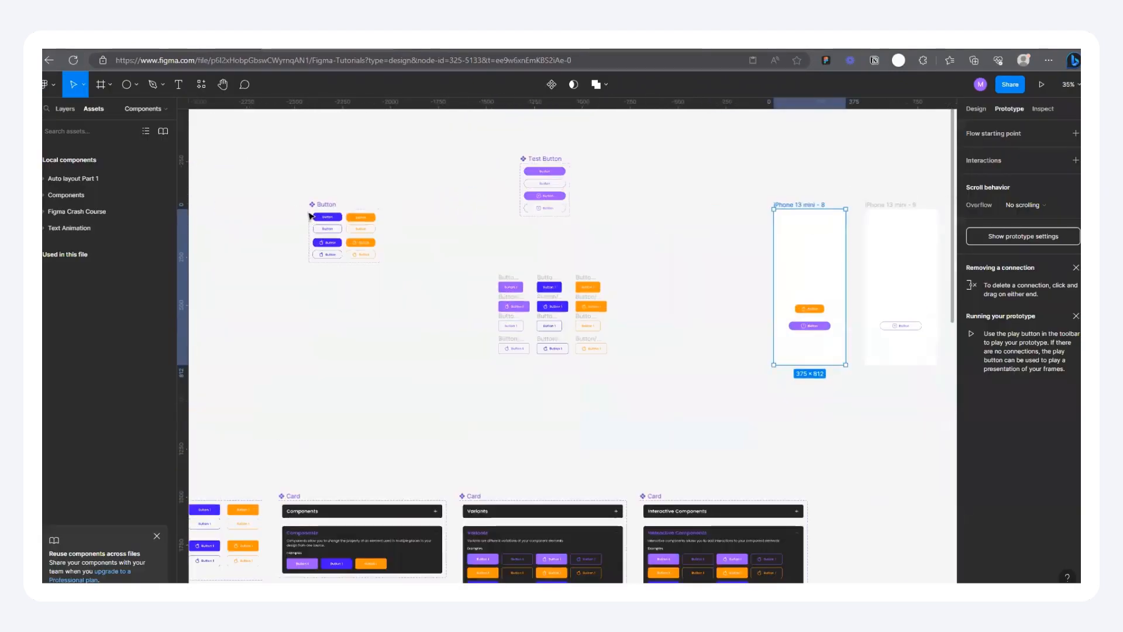
scroll(442, 351, up, 3)
click(445, 267)
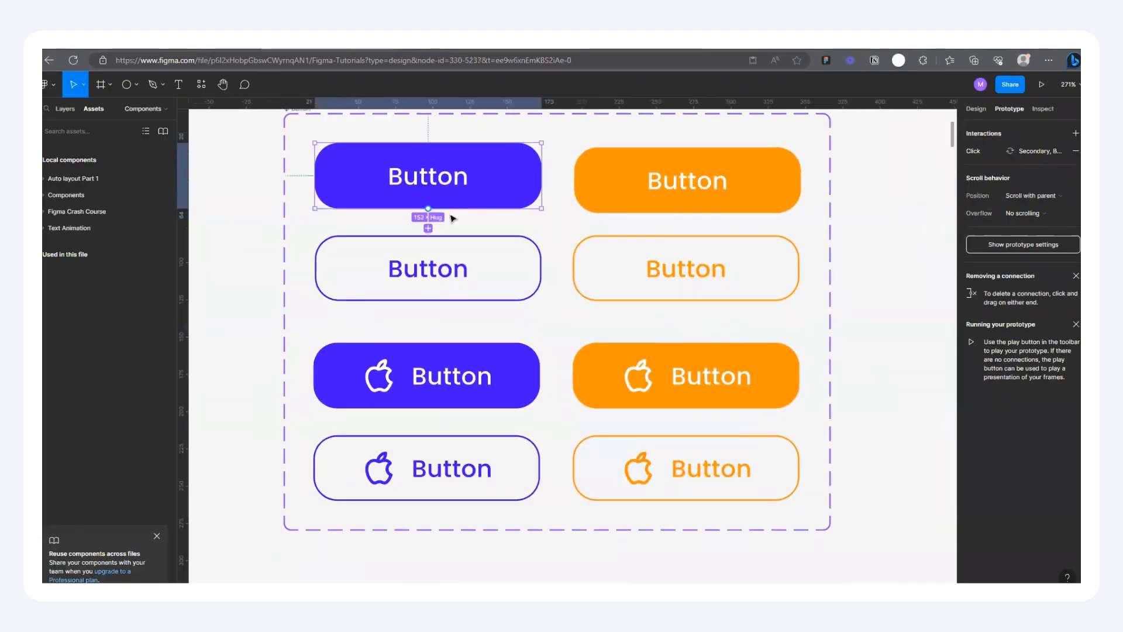
scroll(427, 221, up, 2)
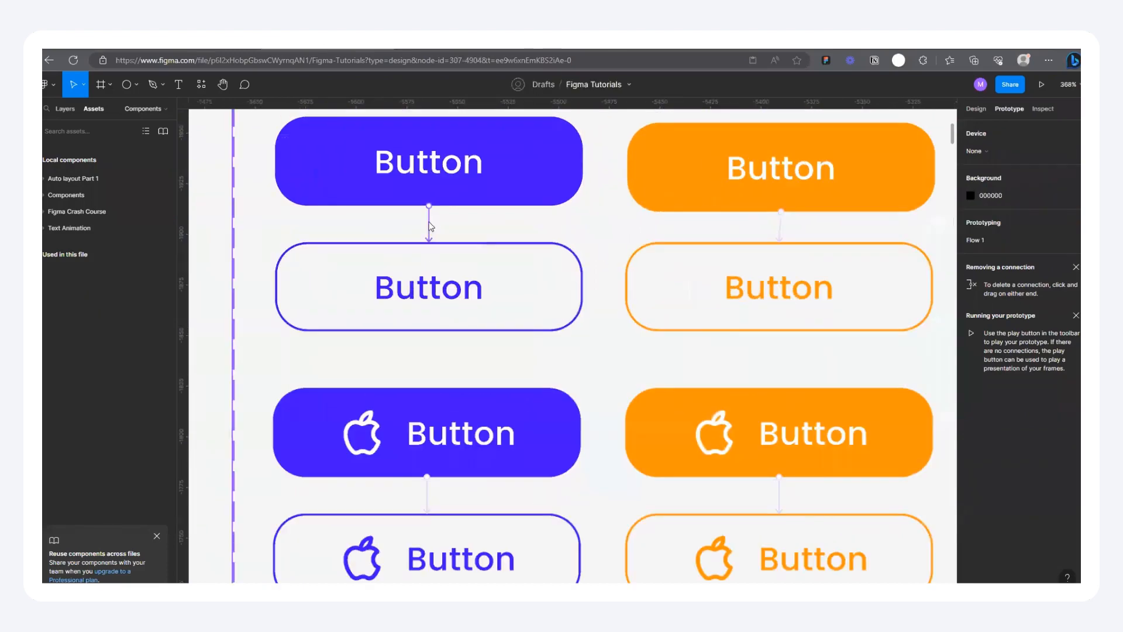
click(428, 225)
scroll(421, 224, up, 3)
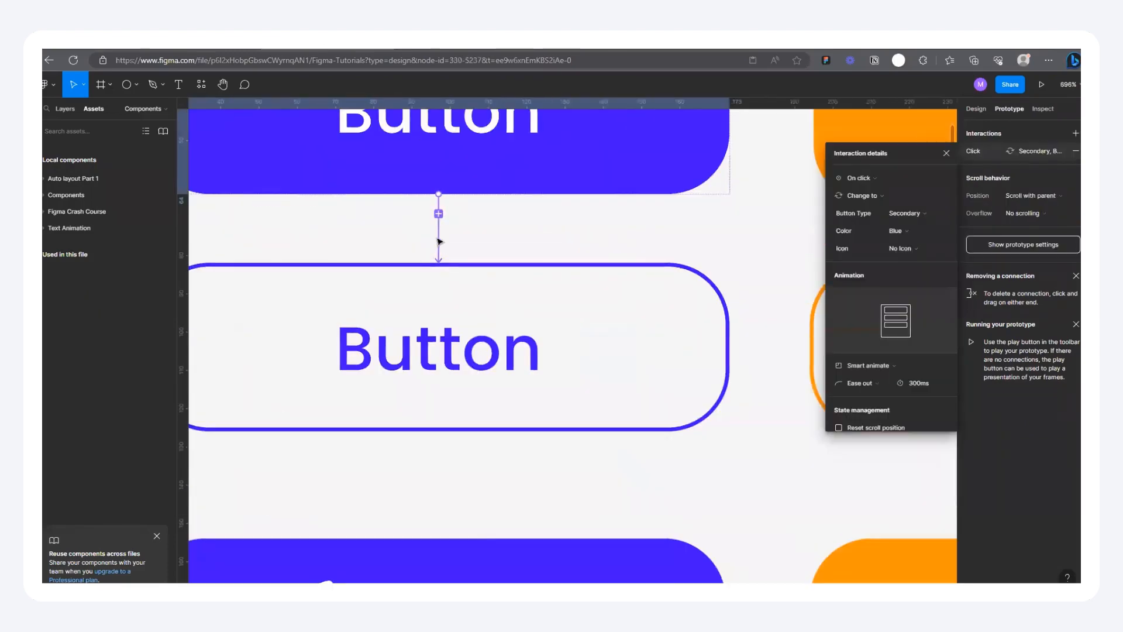
click(871, 179)
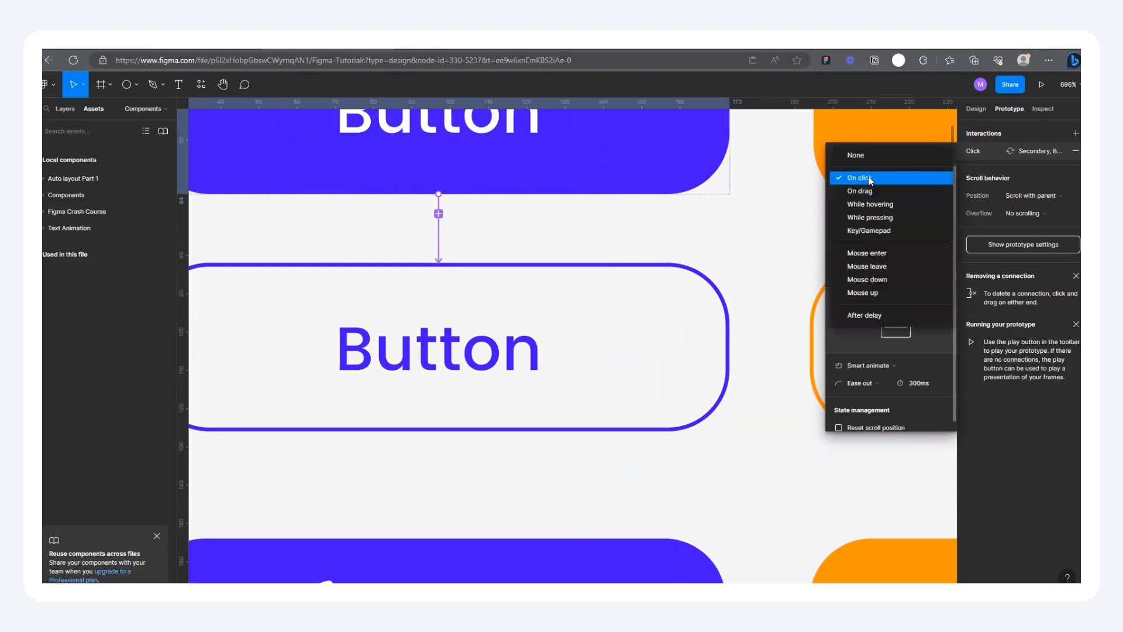
click(878, 202)
click(861, 177)
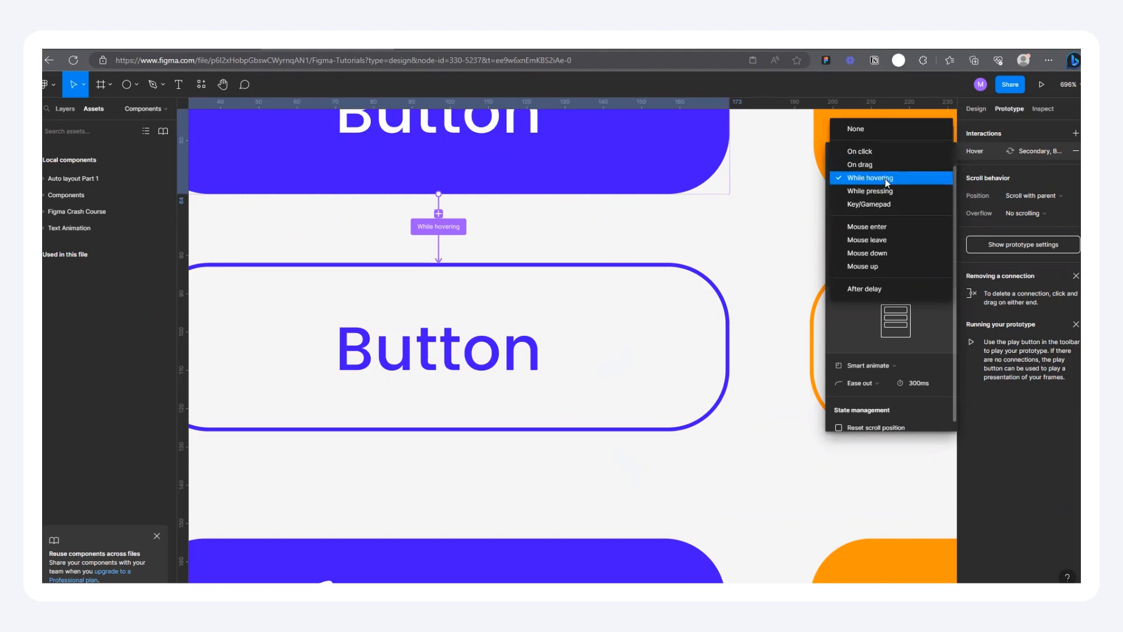
click(871, 178)
scroll(367, 332, down, 3)
scroll(367, 332, down, 3)
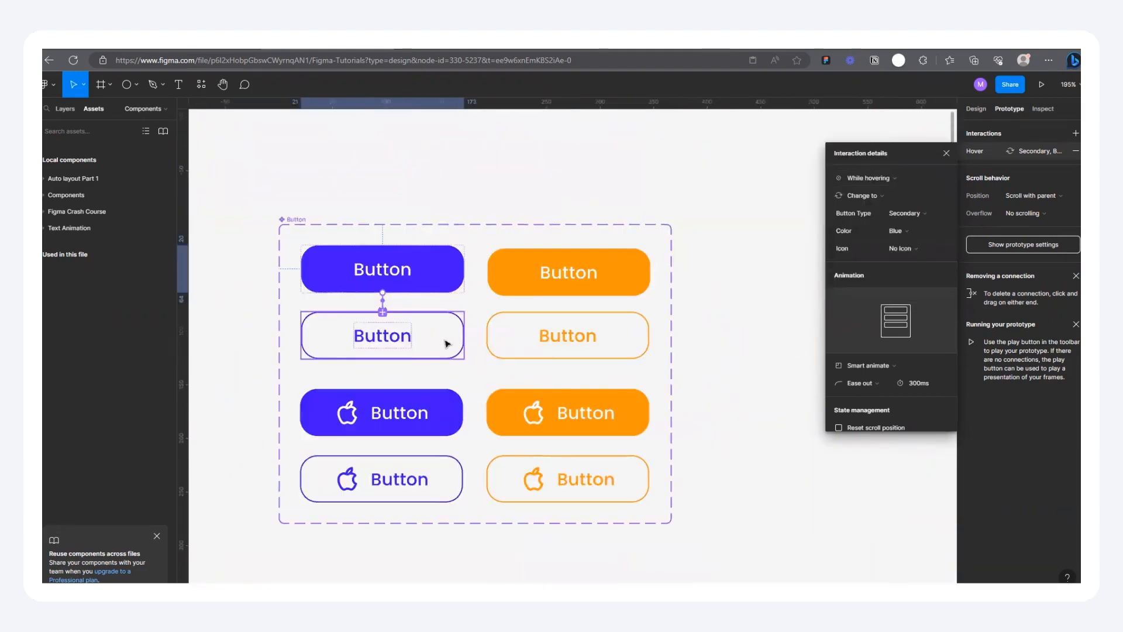
scroll(445, 343, up, 3)
scroll(421, 314, down, 3)
scroll(394, 309, up, 3)
scroll(345, 296, down, 3)
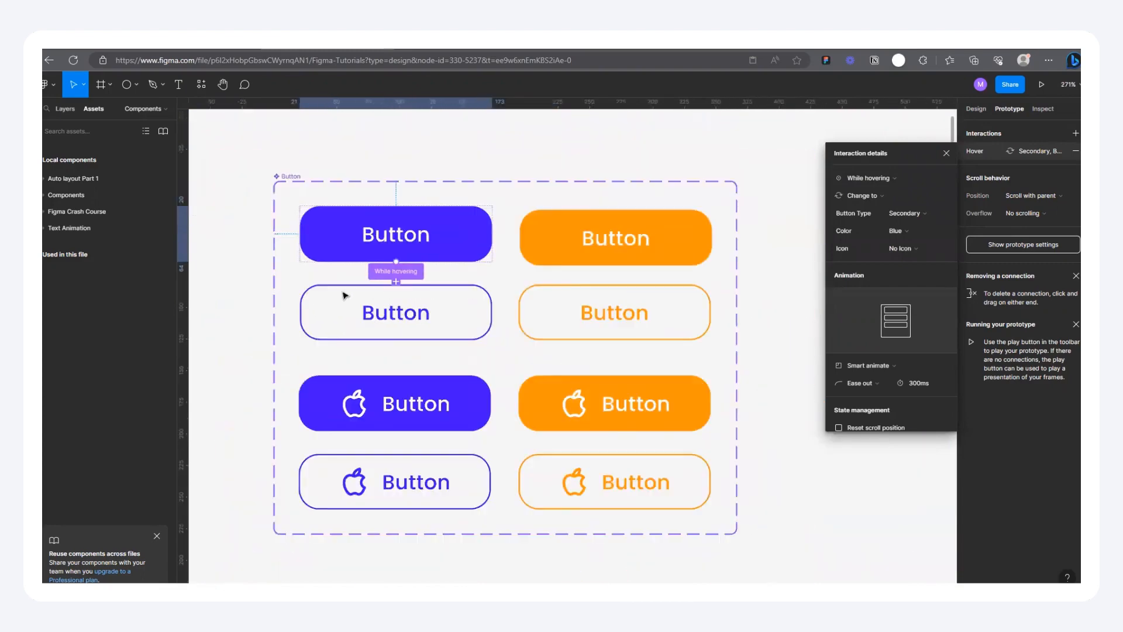
Step: Change the trigger of the filled orange no-icon variant's interaction to While hovering
scroll(360, 296, up, 4)
click(647, 195)
scroll(505, 306, down, 1)
scroll(673, 296, down, 3)
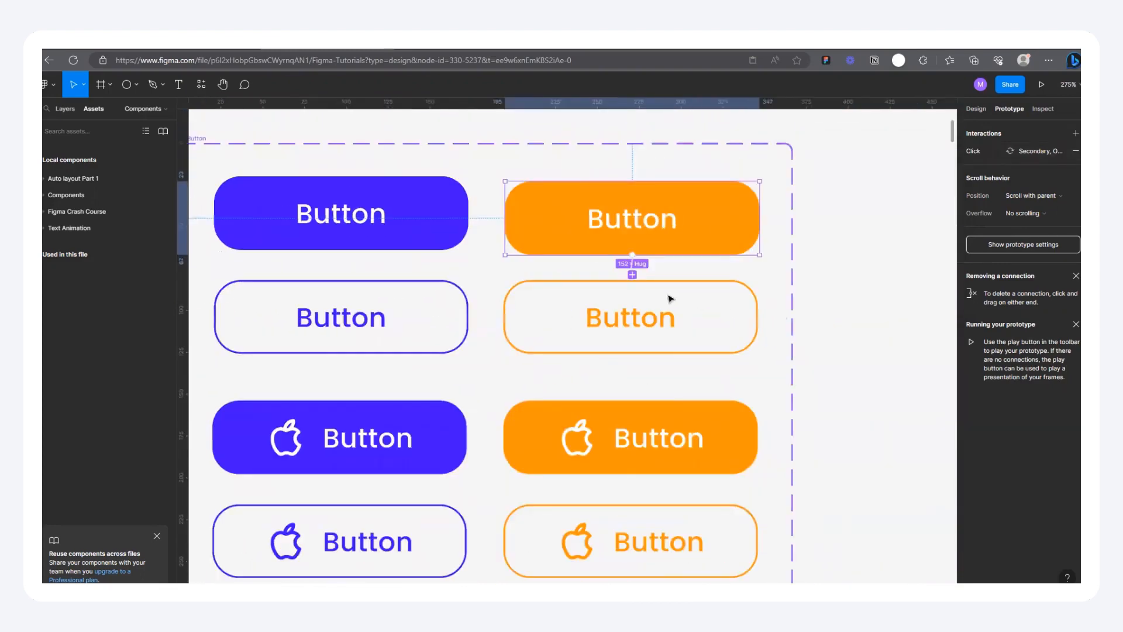
scroll(672, 296, up, 5)
drag(486, 238, 485, 263)
click(866, 178)
click(871, 212)
scroll(617, 258, down, 5)
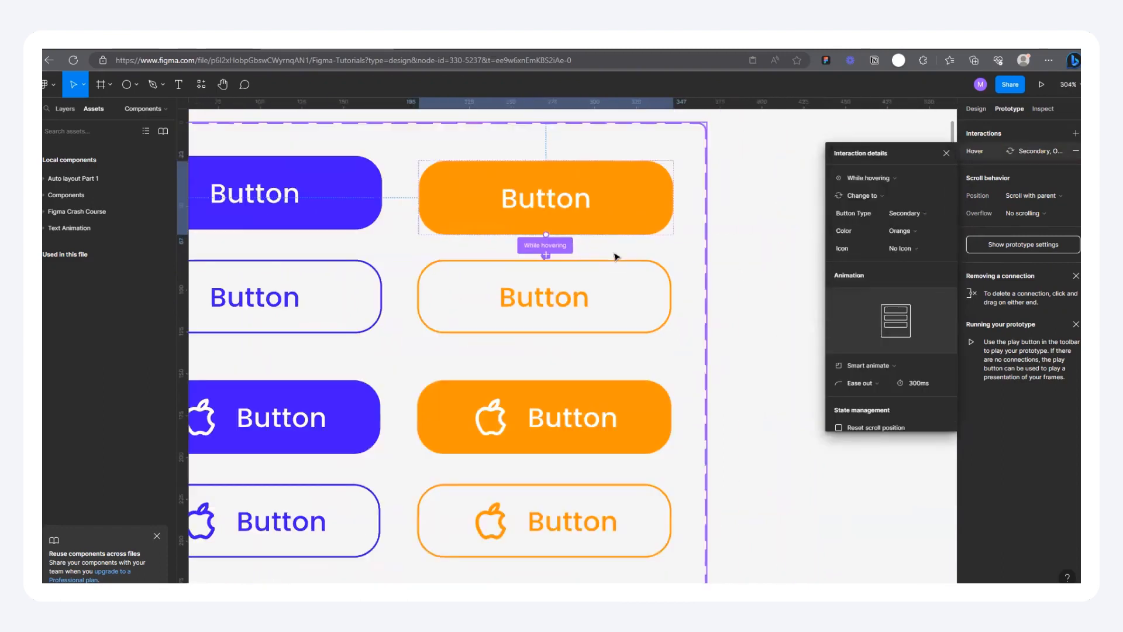
Step: Change the trigger of the filled blue icon variant's interaction to While hovering
scroll(445, 339, up, 4)
click(448, 345)
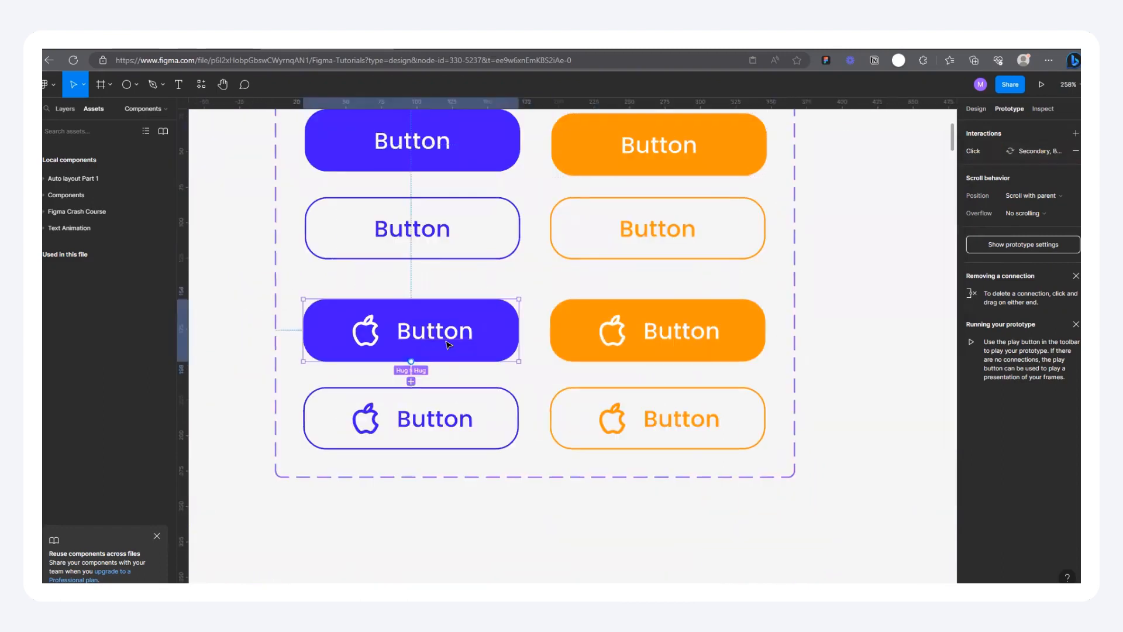
click(411, 379)
click(870, 179)
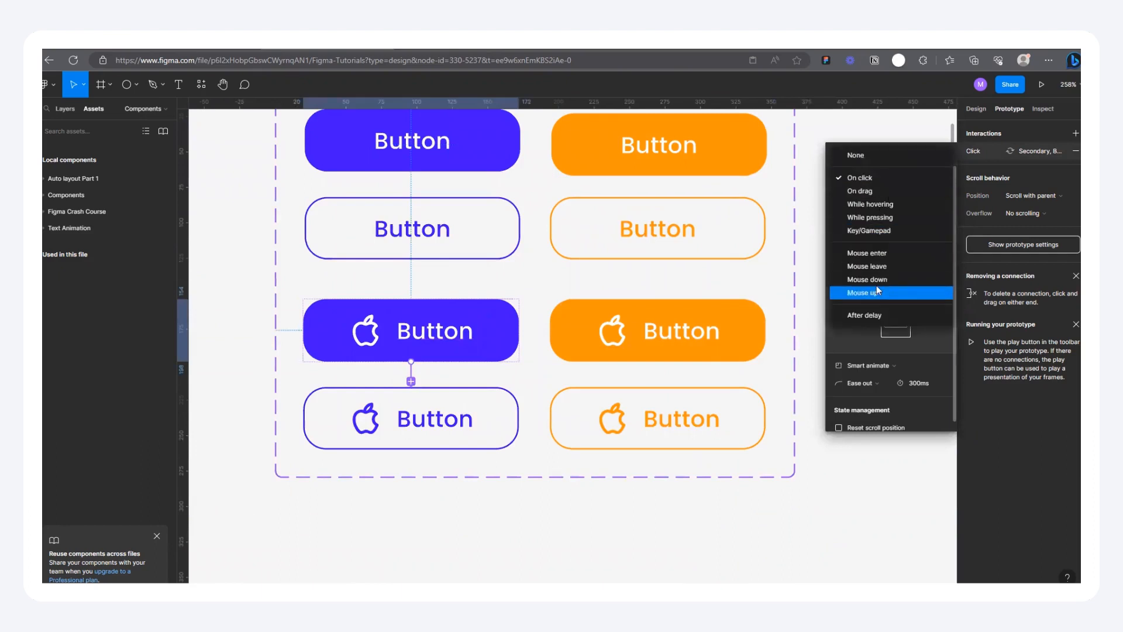
click(883, 204)
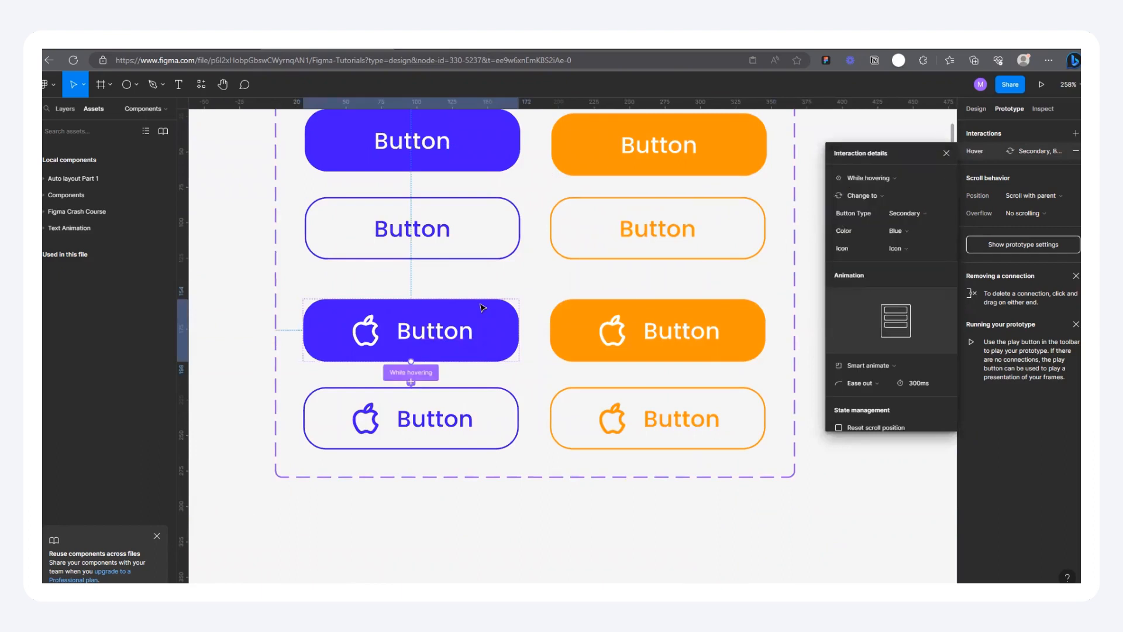
Step: Change the trigger of the filled orange icon variant's interaction to While hovering
scroll(639, 326, right, 3)
click(587, 327)
click(564, 365)
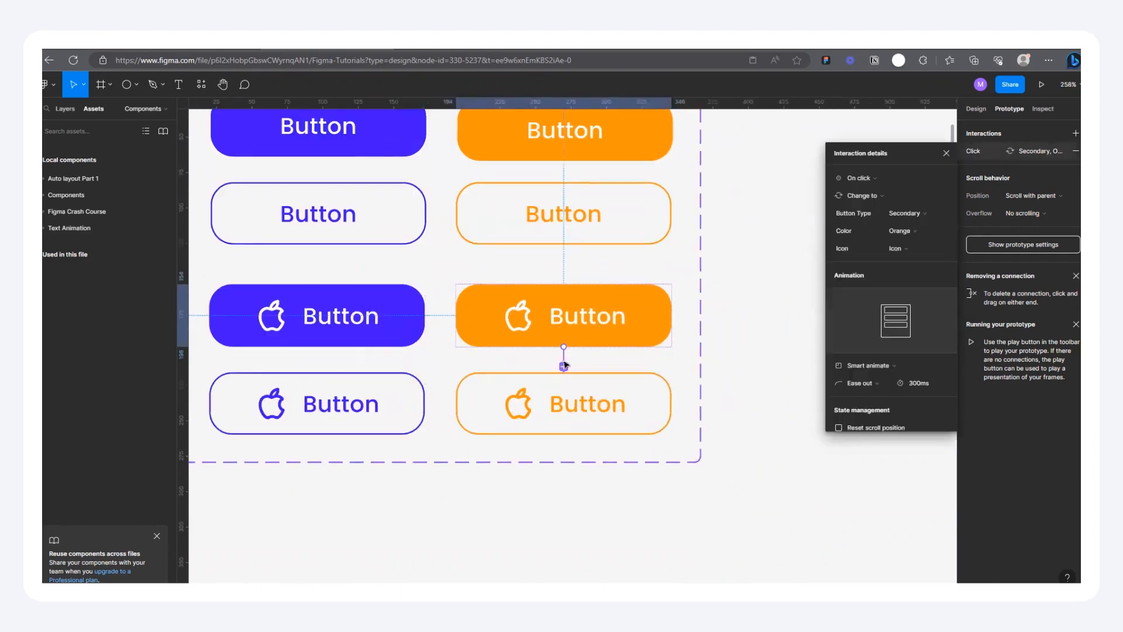
click(859, 178)
click(878, 206)
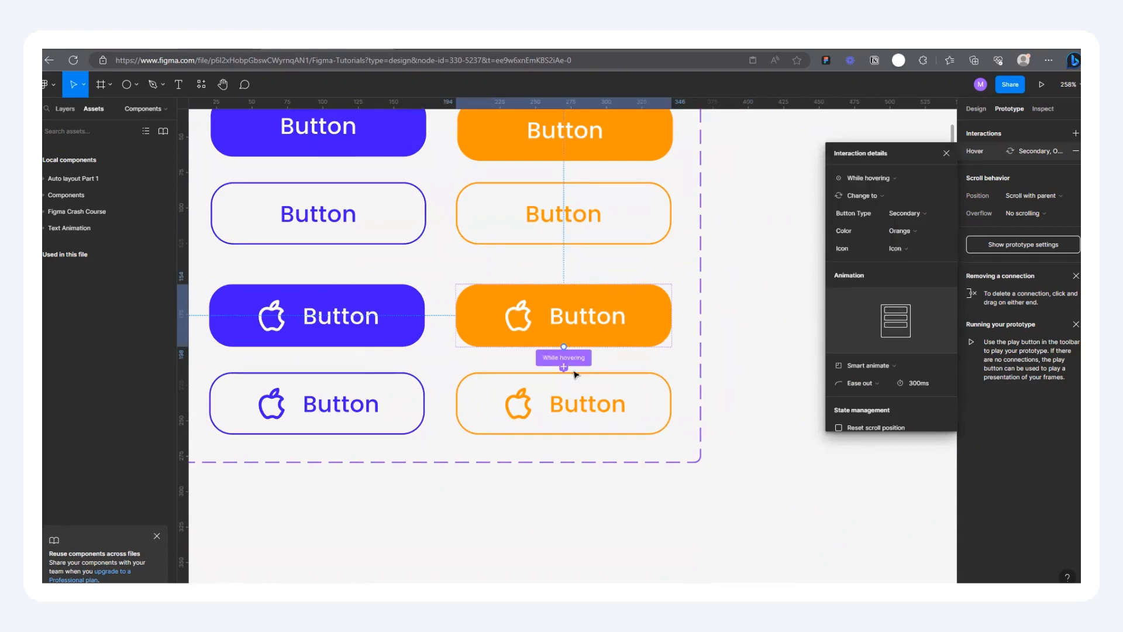
Step: Test the orange icon button's hover interaction in the prototype preview and return to the design file
scroll(372, 372, up, 2)
scroll(464, 290, down, 4)
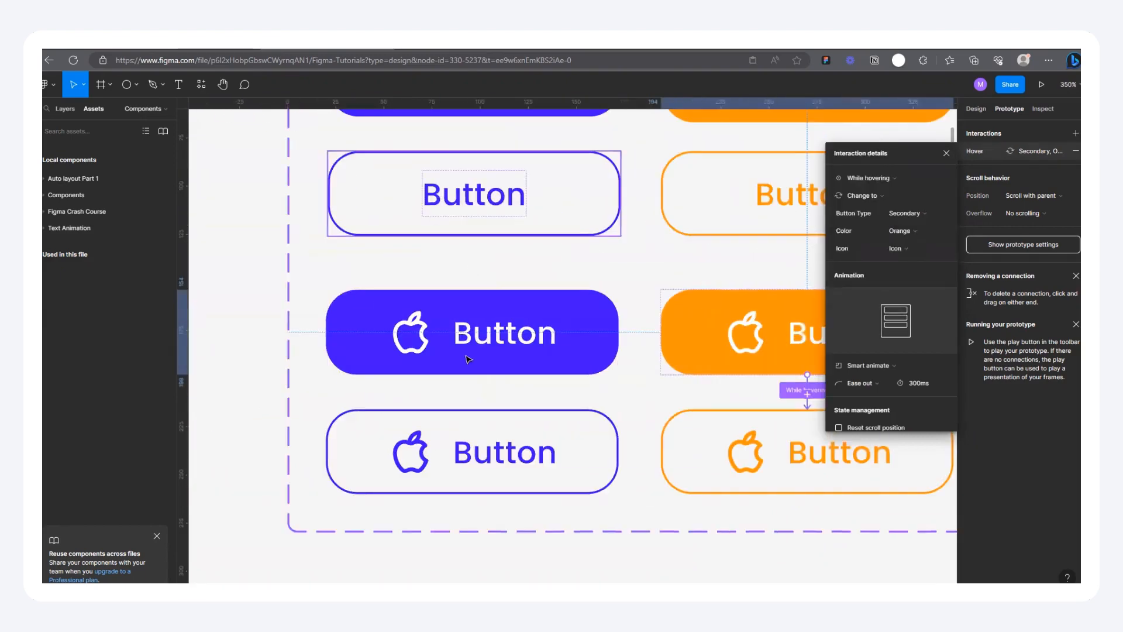
scroll(464, 211, up, 3)
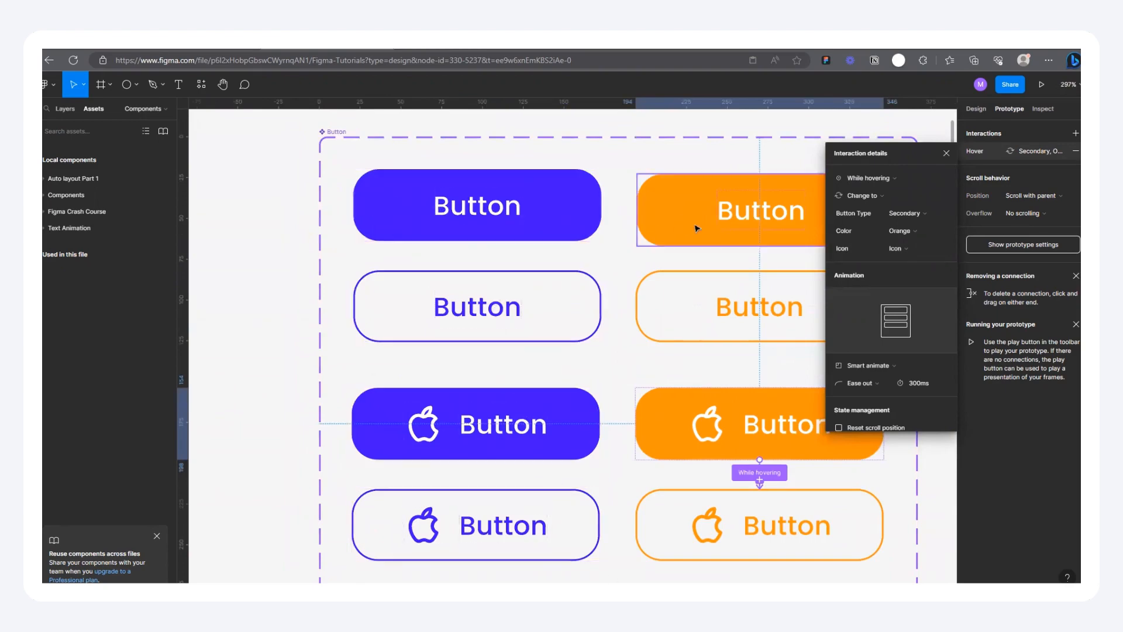
scroll(555, 401, down, 7)
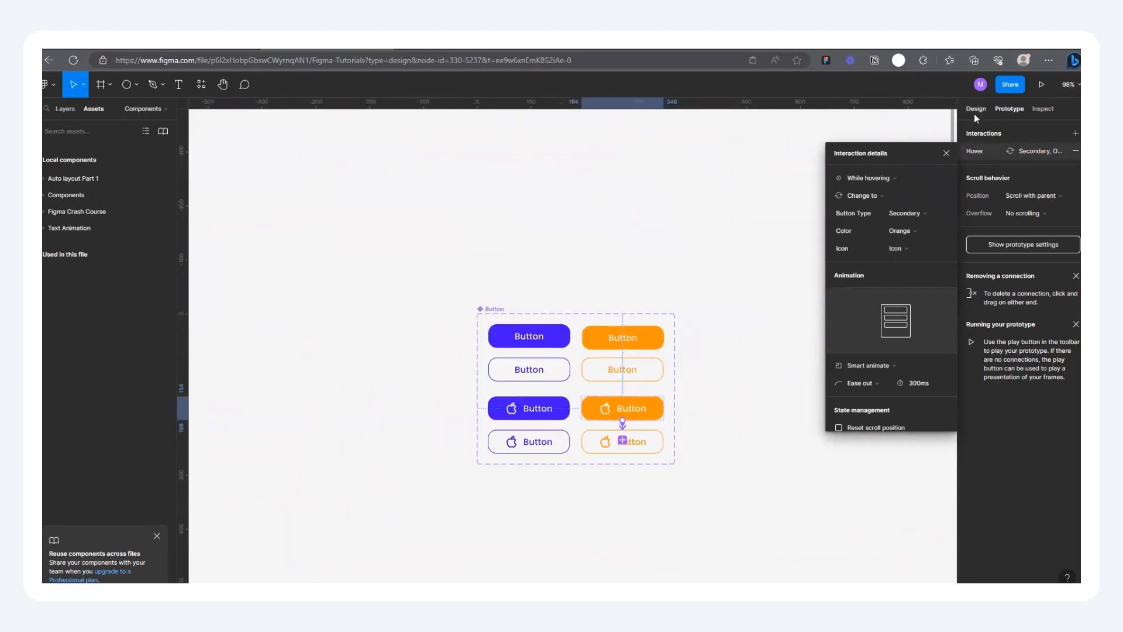
click(974, 114)
key(ctrl+alt+Return)
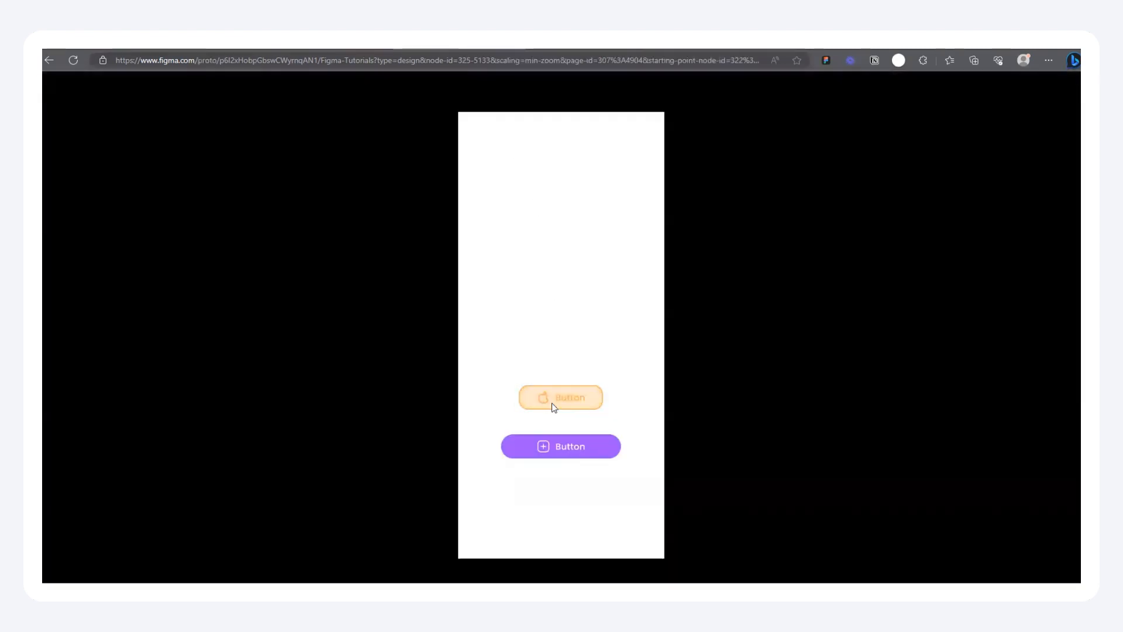
click(397, 47)
scroll(439, 309, down, 2)
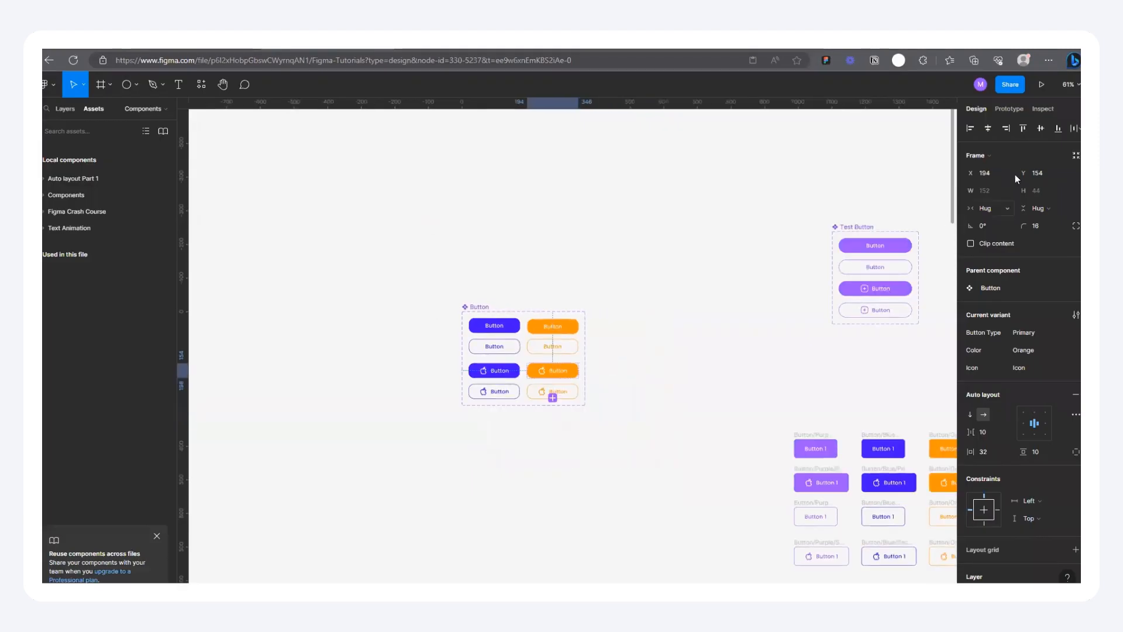
Step: Close the interaction details and select all six iPhone 13 mini frames of Flow 1 to show their prototype connections
click(1008, 109)
scroll(421, 308, down, 5)
scroll(537, 309, down, 2)
click(947, 153)
scroll(595, 306, down, 3)
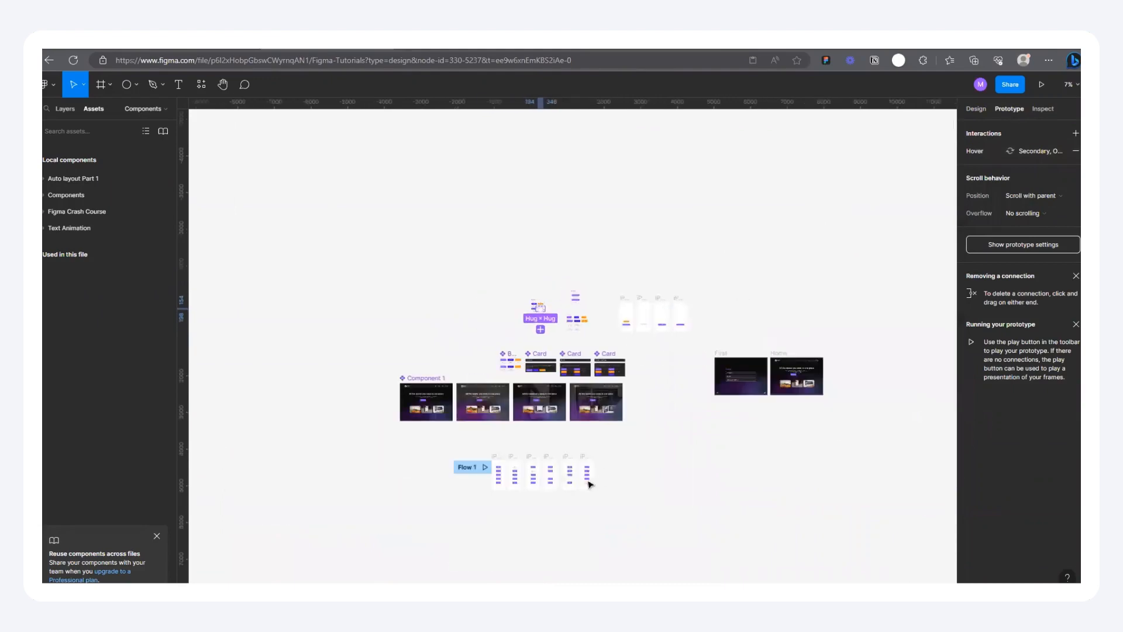
scroll(499, 476, up, 6)
scroll(336, 331, down, 3)
drag(304, 326, 709, 492)
scroll(442, 374, up, 2)
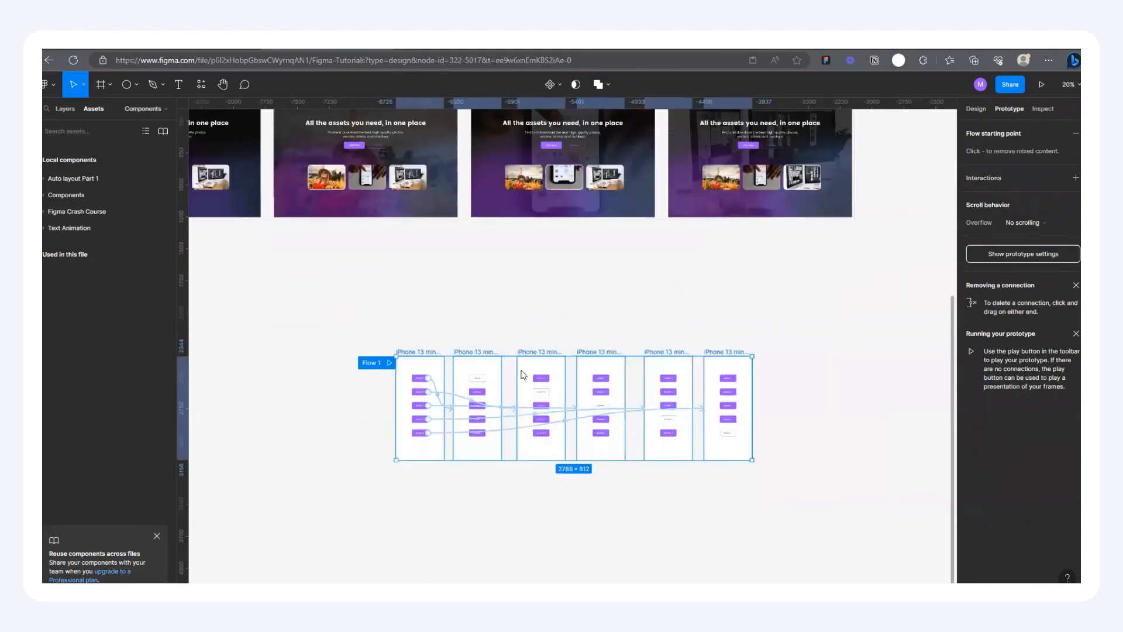
Step: Examine the While hovering connections running between the buttons and frames of Flow 1
scroll(442, 374, up, 2)
scroll(456, 398, down, 1)
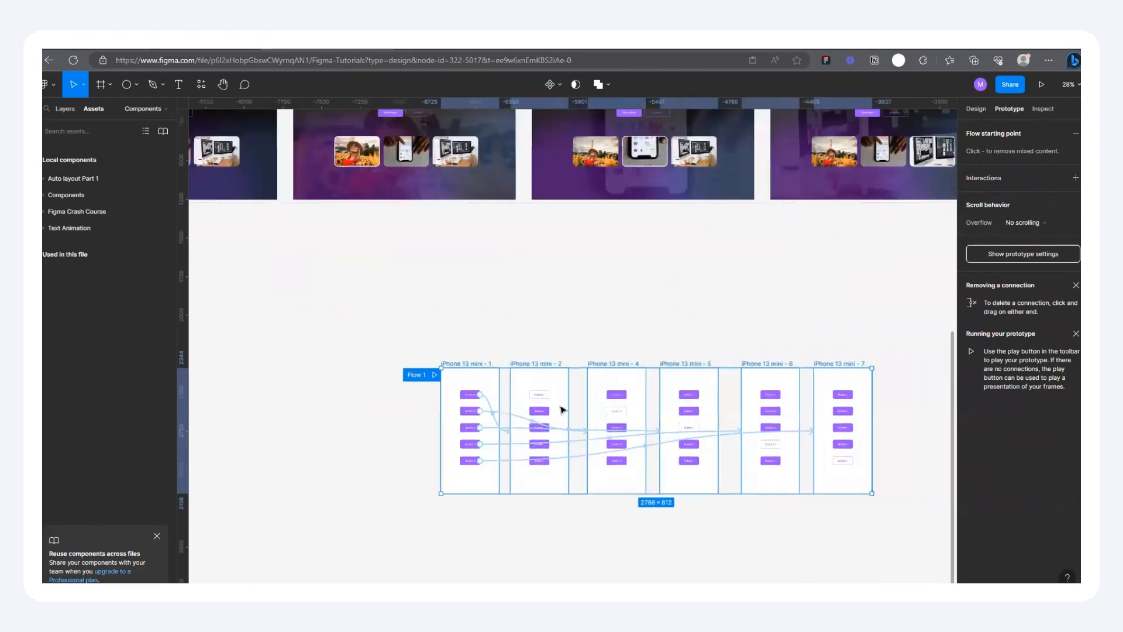
scroll(456, 397, down, 1)
scroll(240, 401, up, 5)
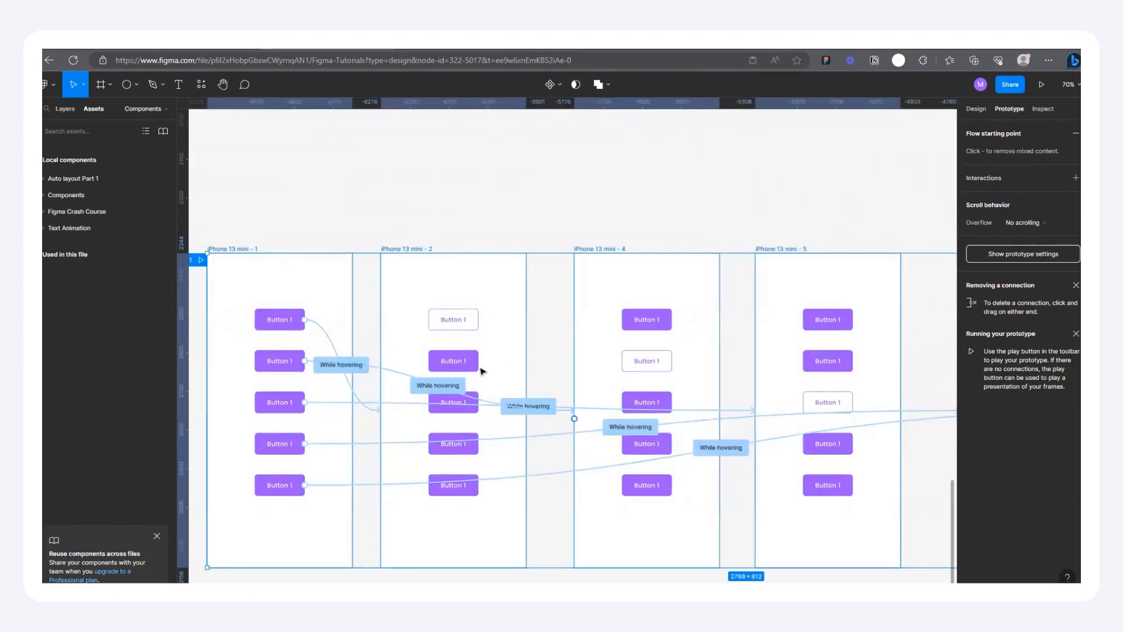
scroll(425, 361, down, 1)
scroll(425, 361, down, 3)
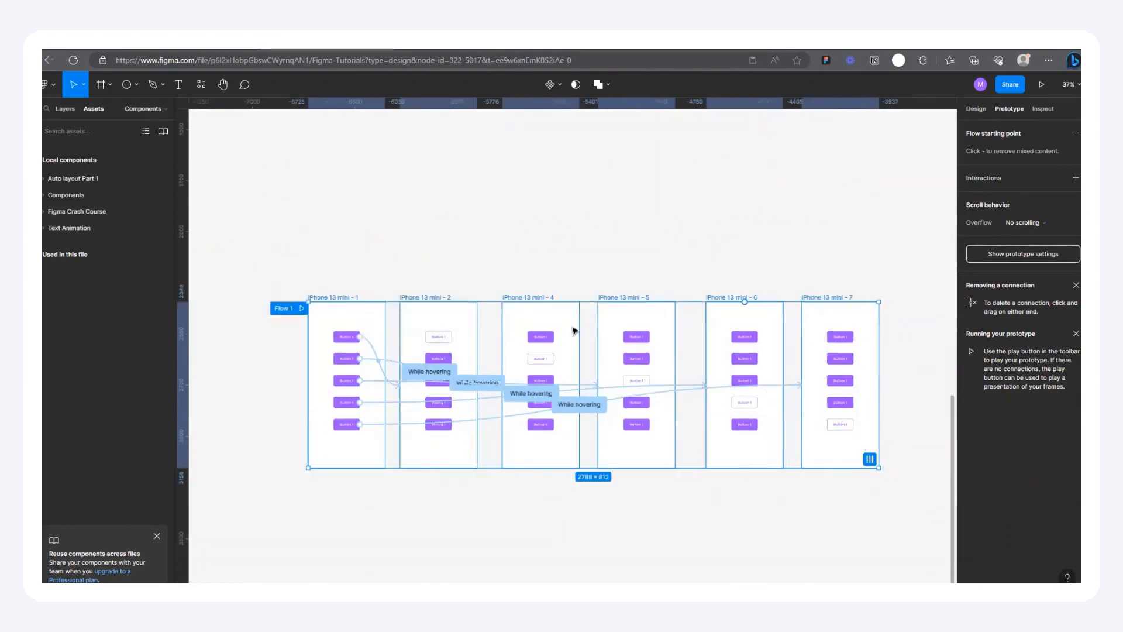
scroll(687, 537, down, 2)
scroll(581, 489, down, 5)
scroll(659, 419, up, 4)
scroll(585, 526, down, 4)
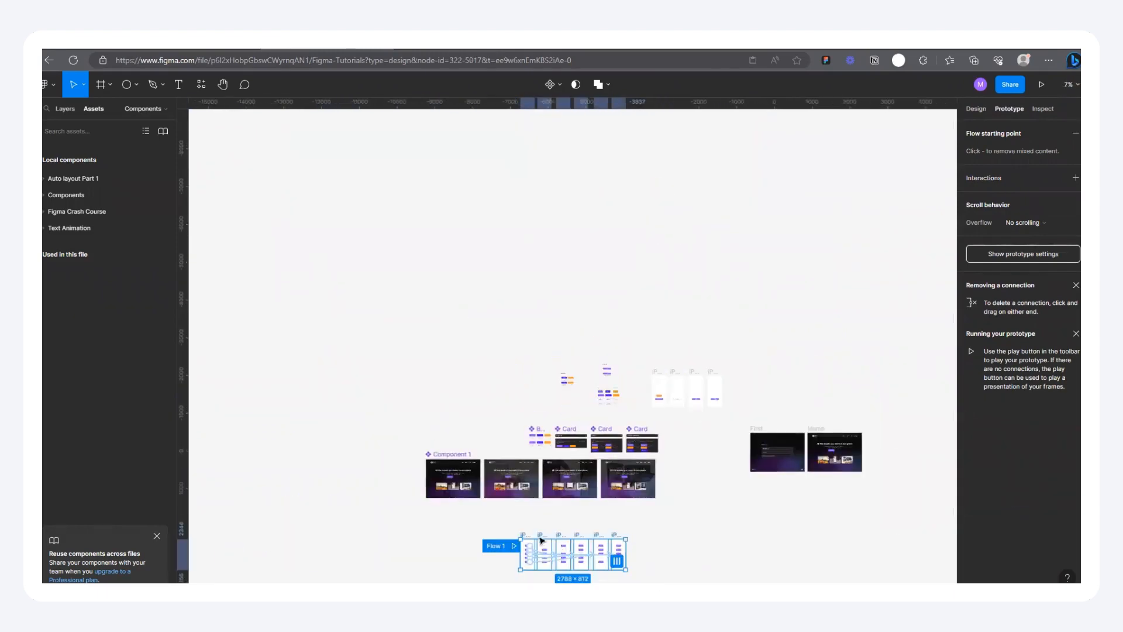
Step: Inspect the variant interaction of the orange button instance in the iPhone 13 mini - 8 frame, leaving it deselected
scroll(617, 386, up, 5)
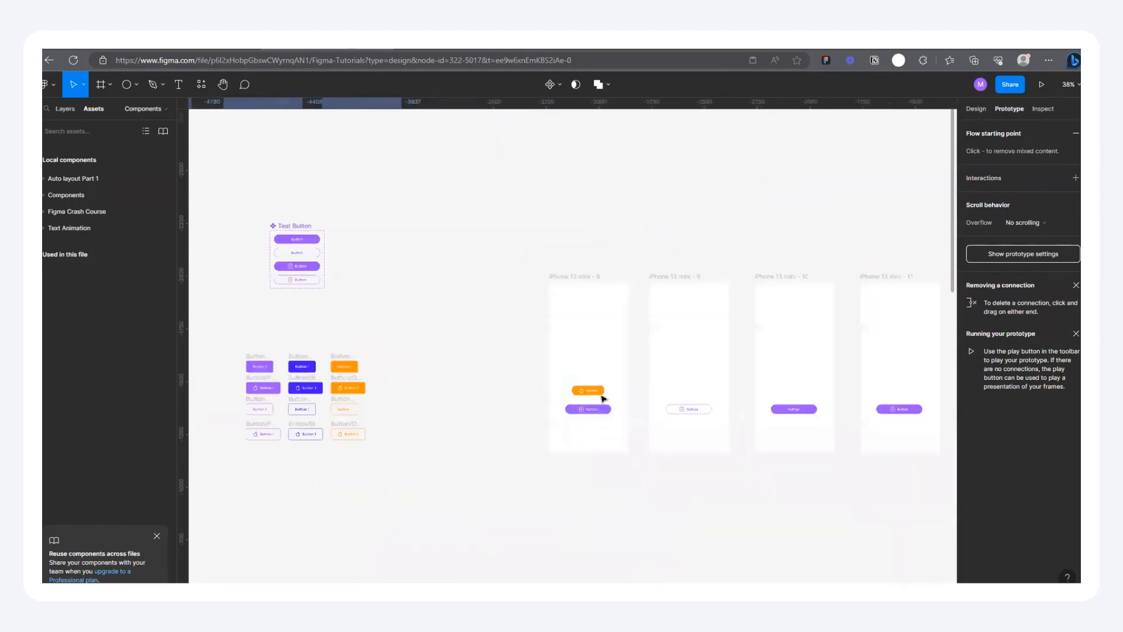
scroll(603, 399, up, 4)
click(573, 386)
scroll(682, 453, down, 2)
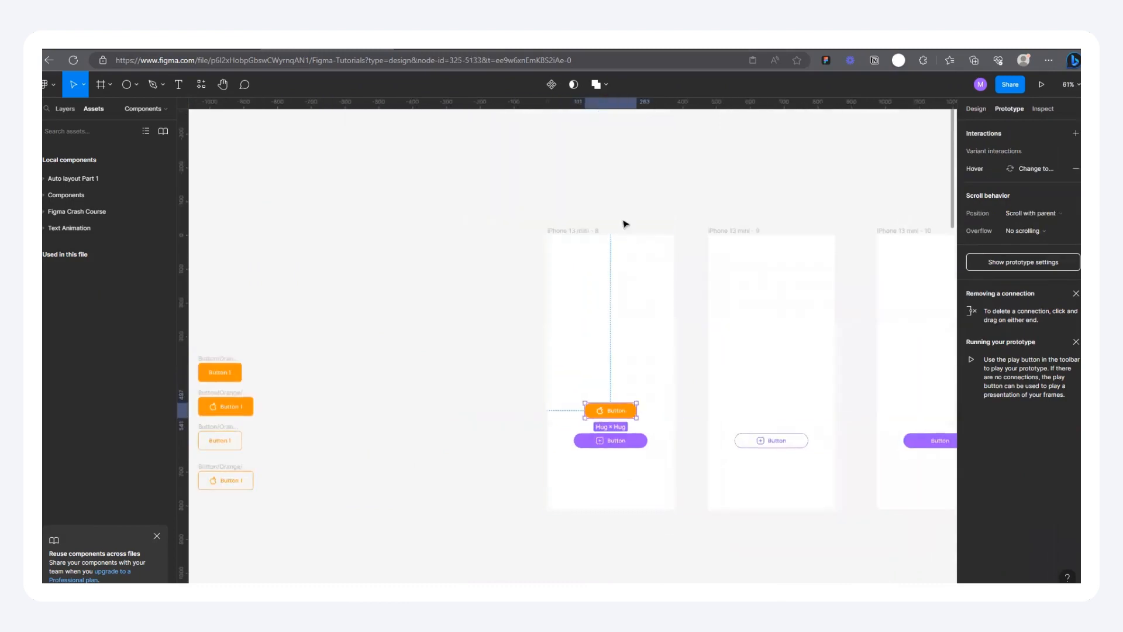
click(494, 226)
Step: Delete the iPhone 13 mini - 9, 10 and 11 frames, keeping only iPhone 13 mini - 8
scroll(494, 229, down, 2)
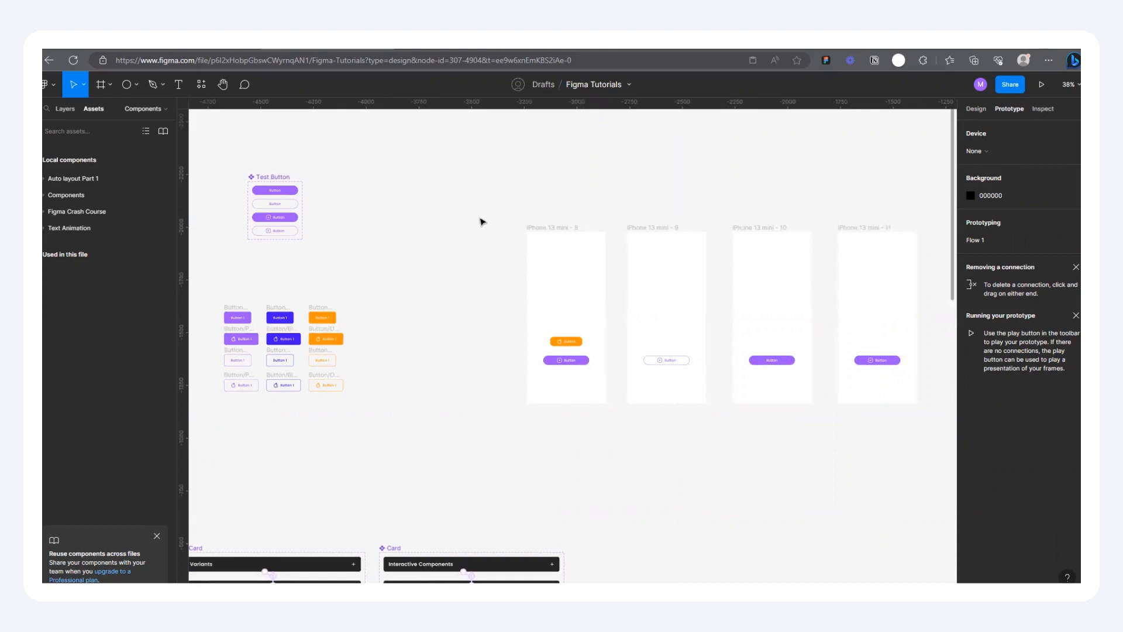
scroll(482, 224, down, 1)
scroll(712, 228, up, 1)
scroll(509, 222, up, 1)
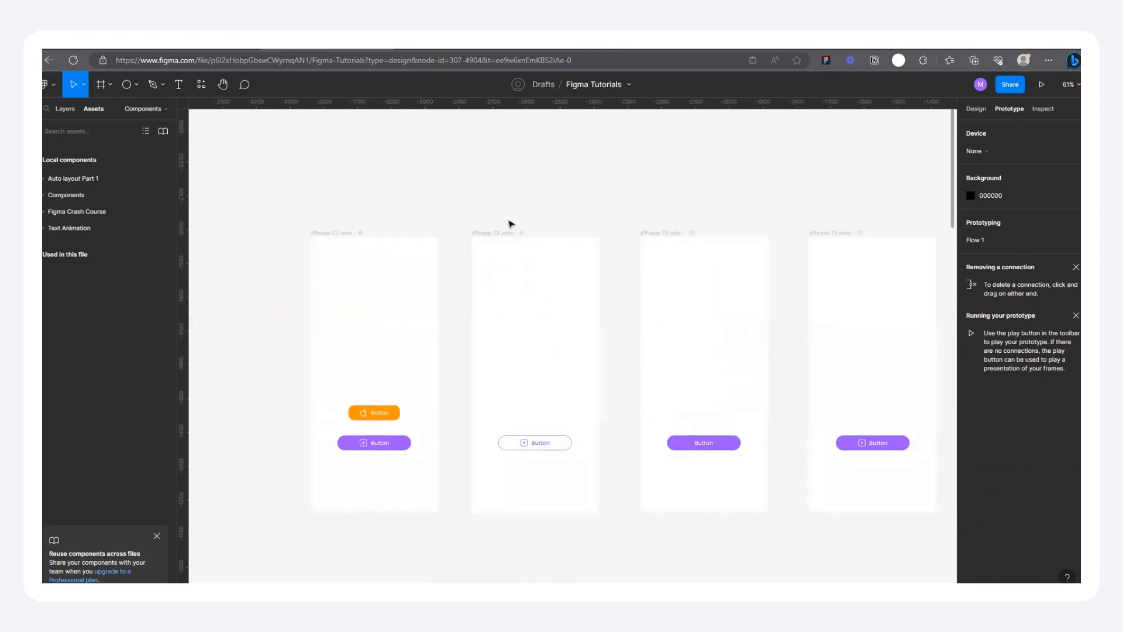
scroll(513, 226, down, 1)
drag(476, 198, 807, 479)
key(Delete)
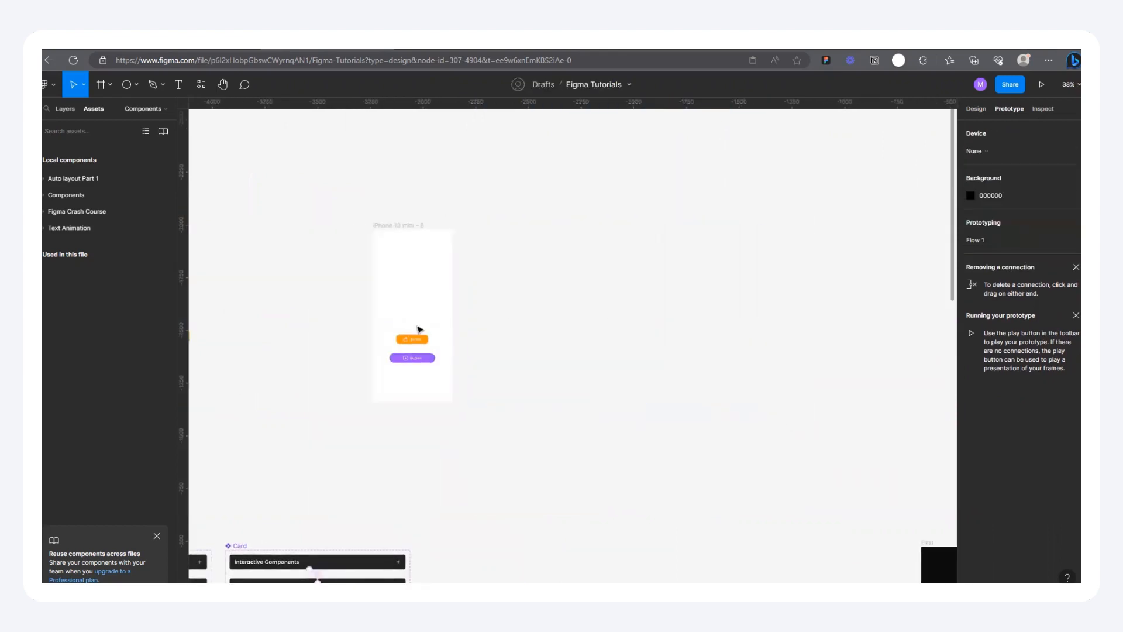
Step: Duplicate the orange icon button upward in the iPhone 13 mini - 8 frame to make a column of five
scroll(358, 314, up, 2)
click(486, 374)
drag(491, 375, 489, 150)
Step: Select the five orange buttons and the purple button and even out their spacing with Tidy up
drag(381, 132, 636, 447)
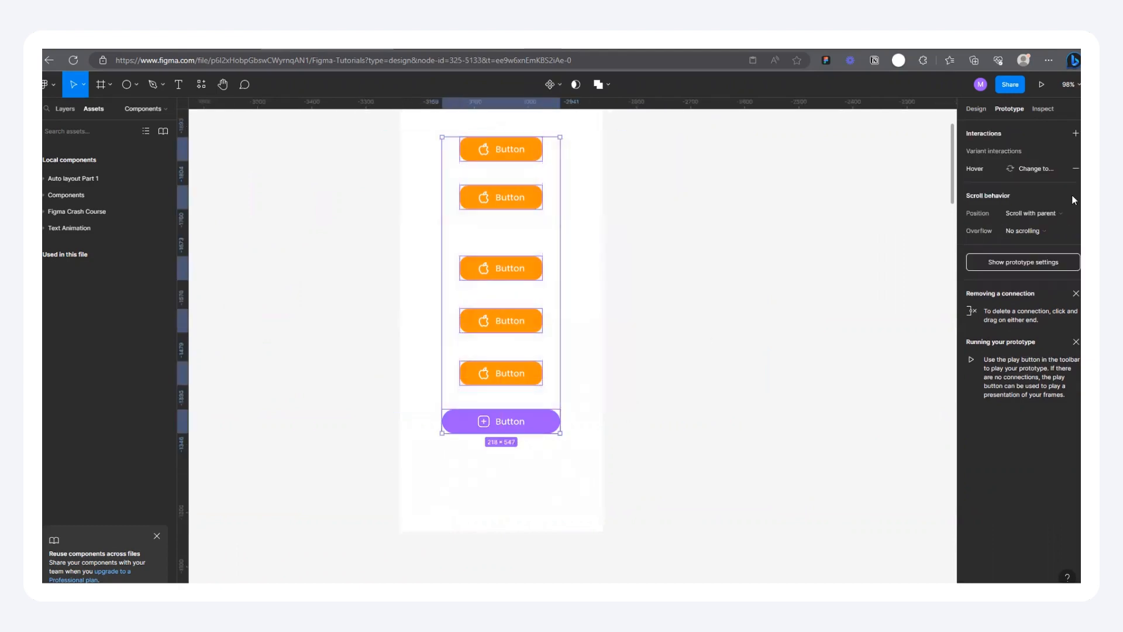
click(976, 109)
click(1070, 130)
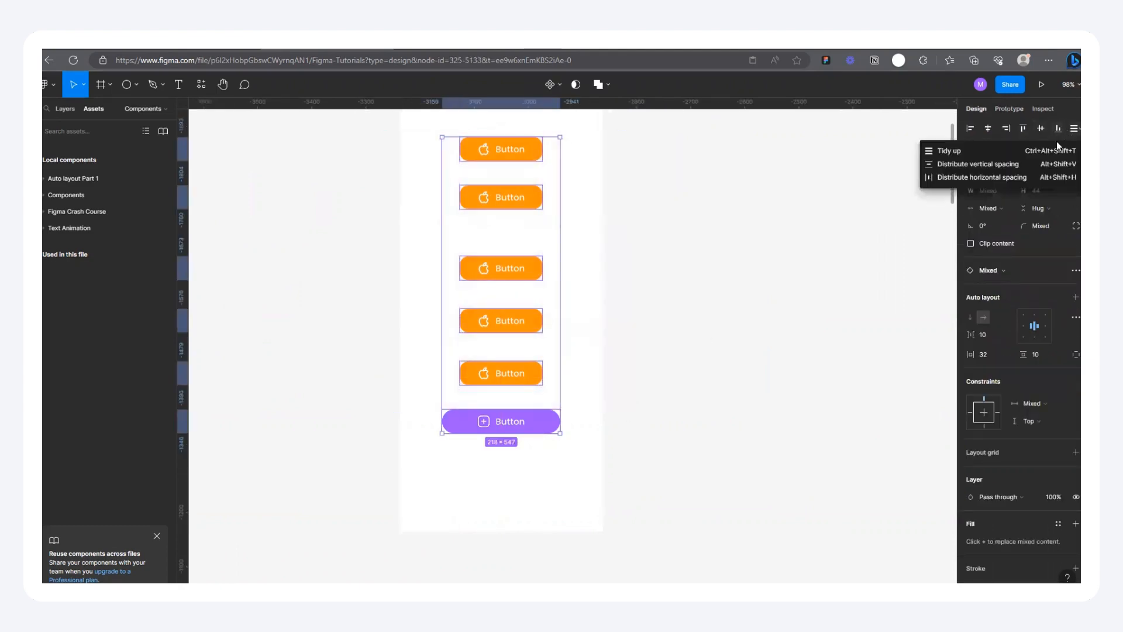
click(976, 154)
scroll(632, 360, down, 3)
click(627, 213)
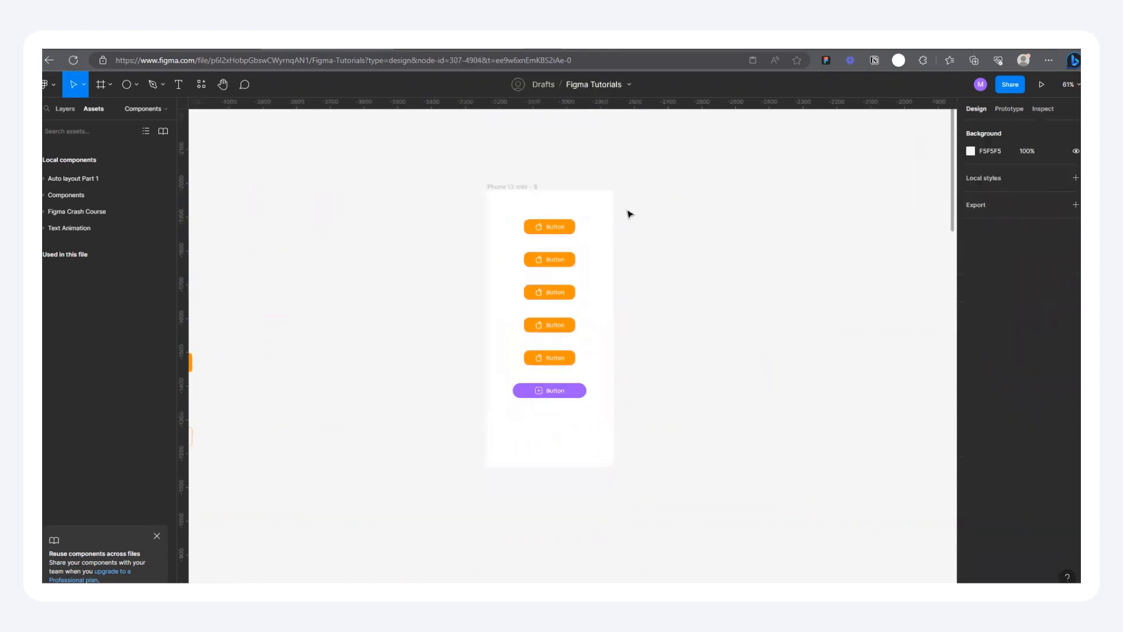
Step: Test the hover interaction of the duplicated orange buttons in the prototype preview and return to the design file
scroll(626, 213, up, 3)
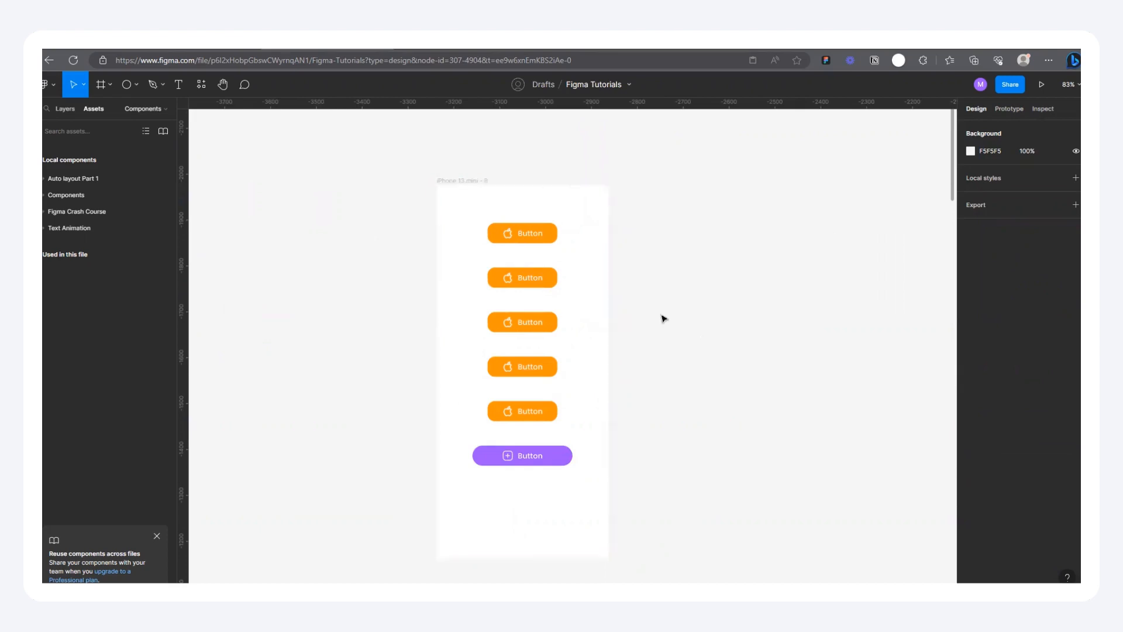
scroll(662, 318, down, 3)
scroll(735, 295, down, 3)
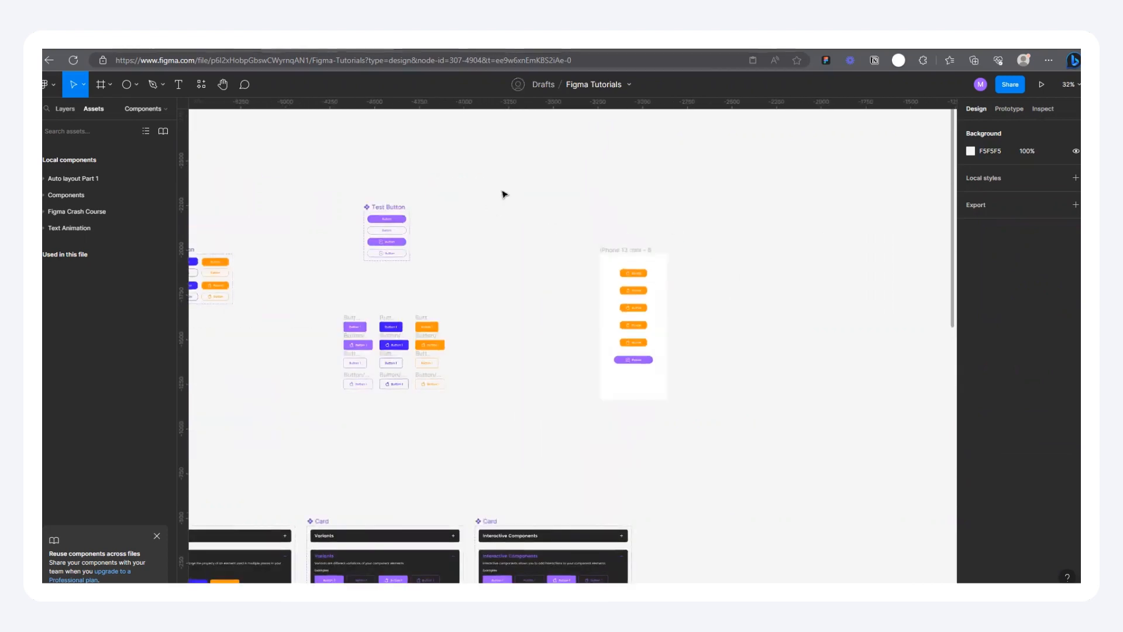
scroll(700, 287, up, 2)
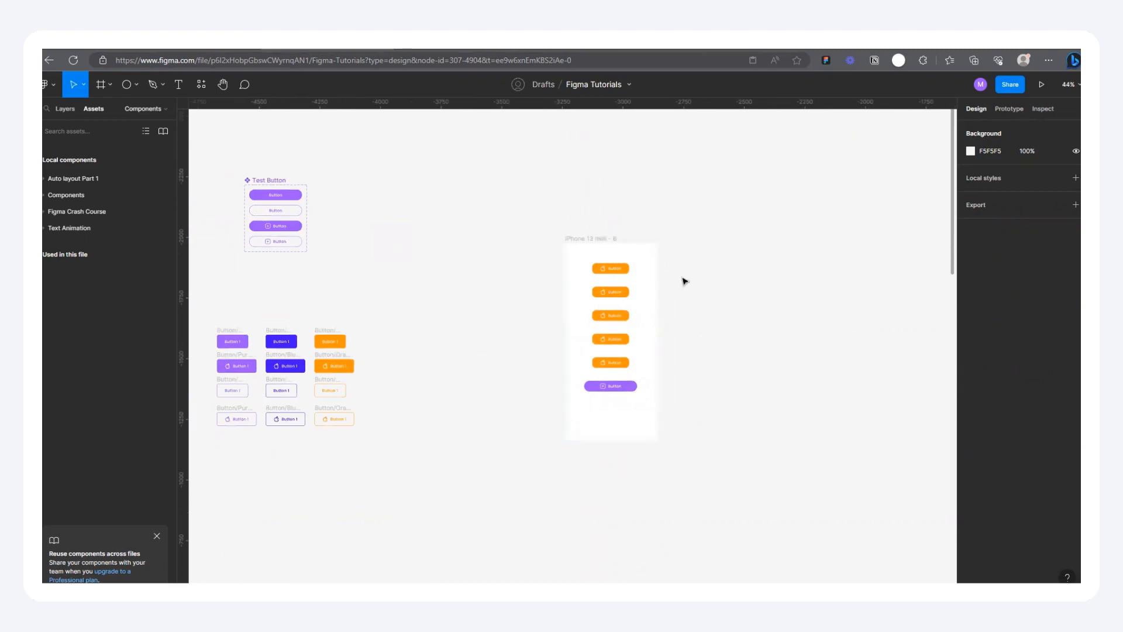
scroll(684, 281, up, 2)
scroll(656, 285, up, 2)
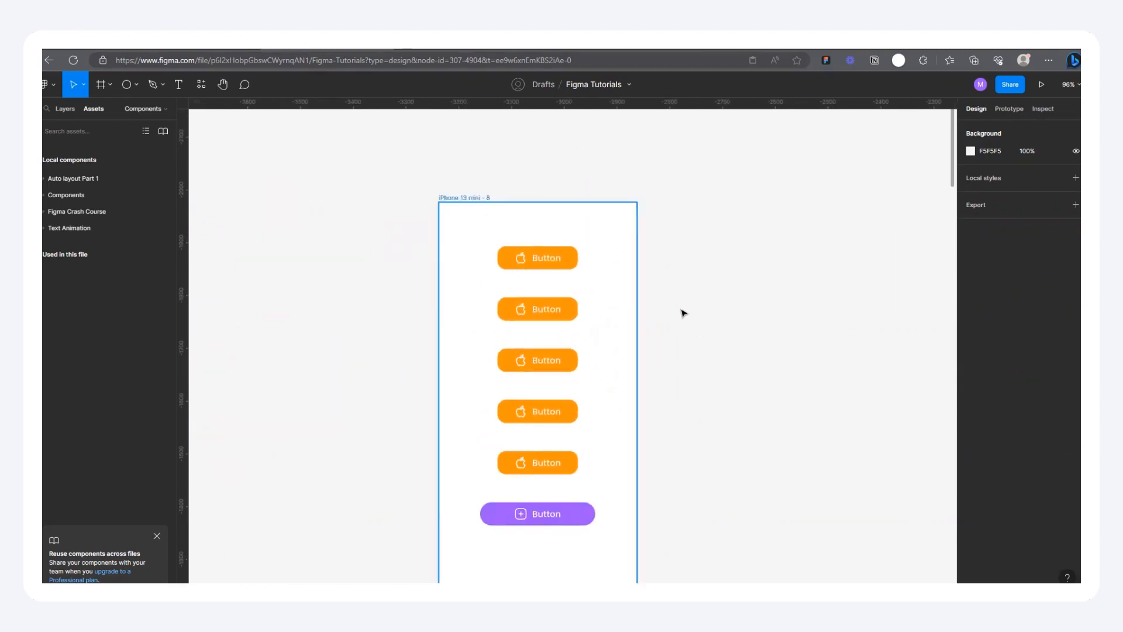
scroll(682, 311, down, 3)
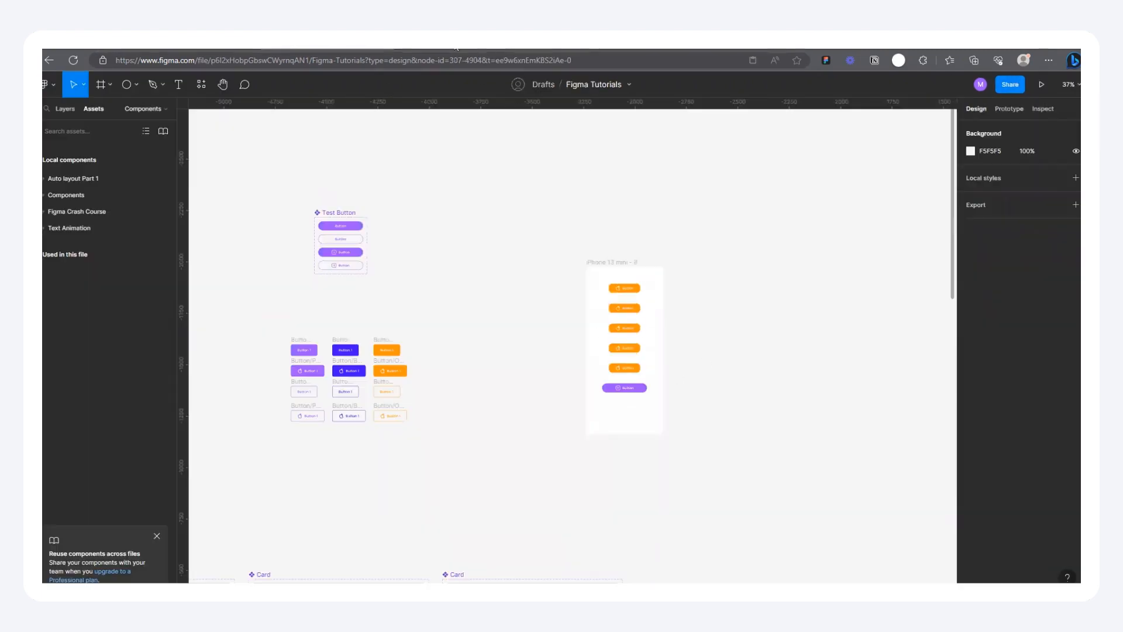
click(456, 49)
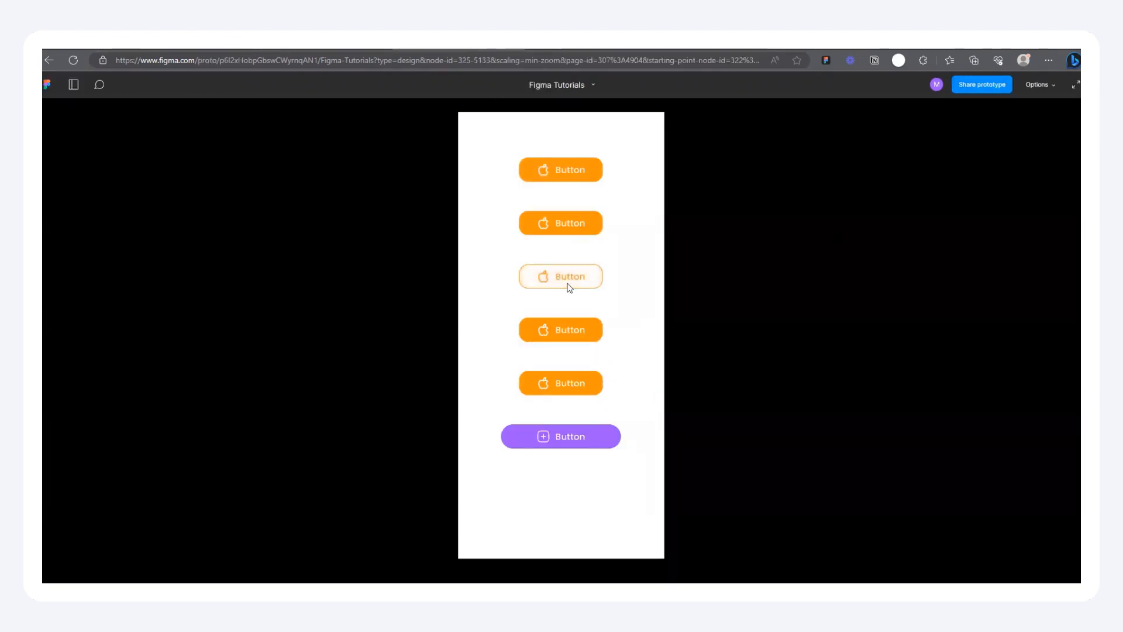
click(345, 50)
Step: Review the Button component set and its arrangement beside the other components and cards on the canvas
scroll(228, 283, up, 5)
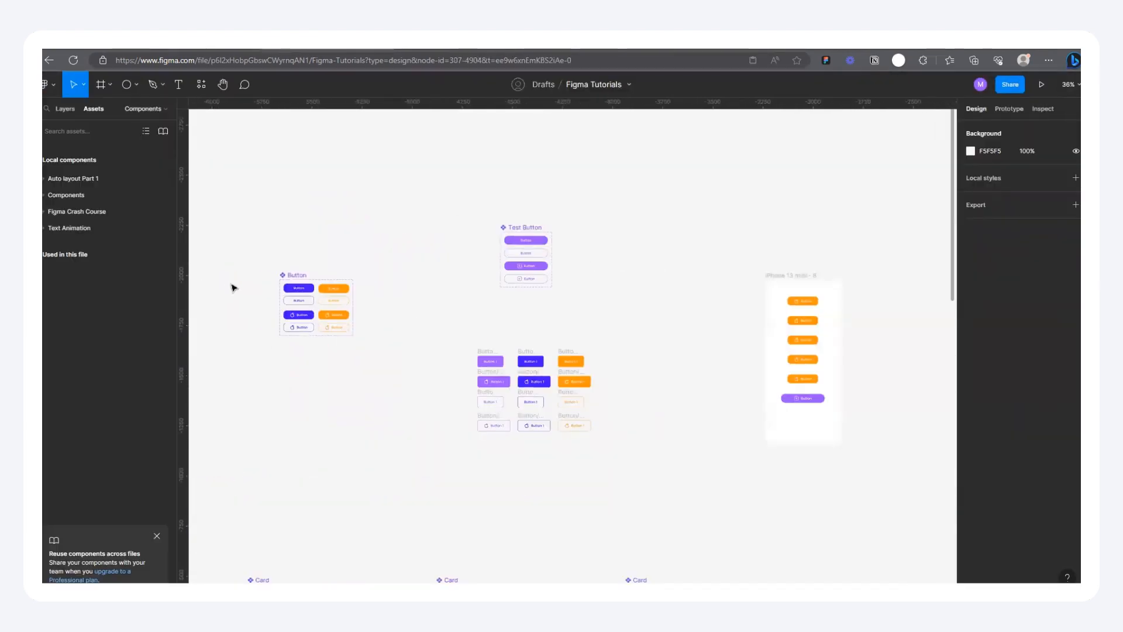
scroll(336, 288, up, 4)
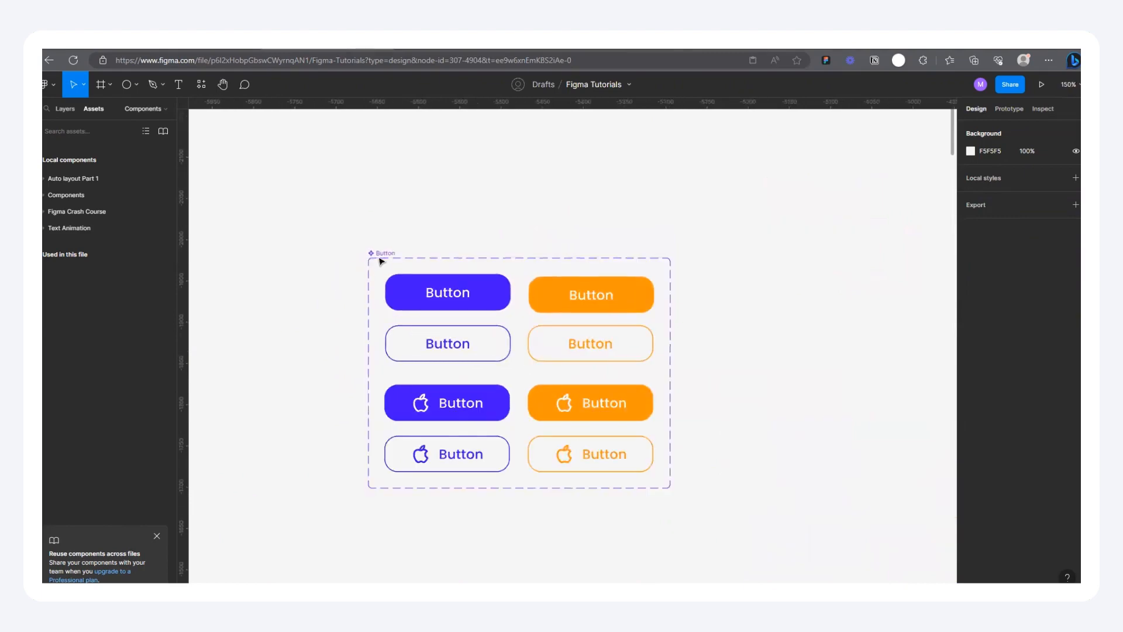
scroll(308, 261, down, 2)
scroll(448, 241, down, 10)
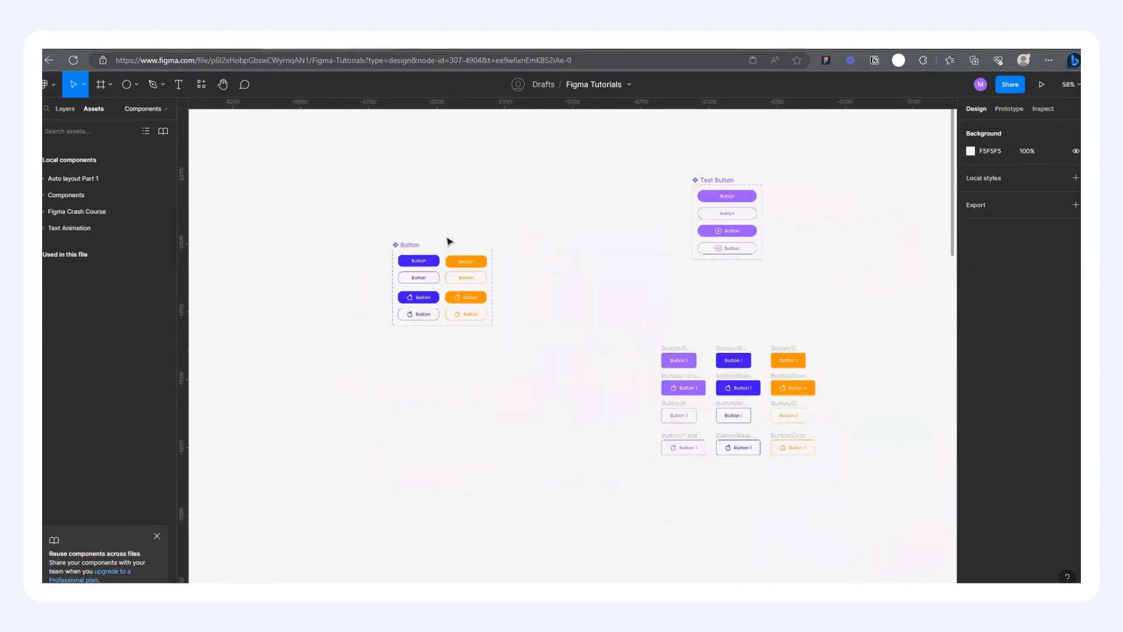
scroll(605, 356, up, 3)
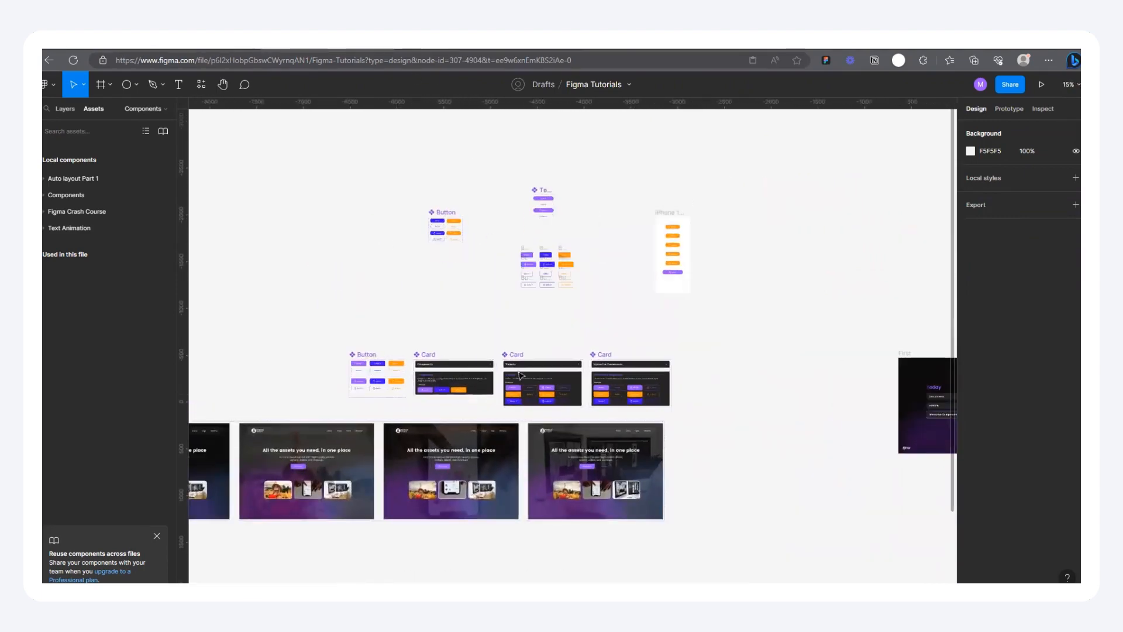
scroll(640, 318, down, 5)
scroll(673, 322, up, 2)
Step: Select the First frame with the Today list and open it in the prototype preview
drag(728, 304, 568, 302)
scroll(515, 284, down, 3)
scroll(906, 274, up, 6)
click(428, 235)
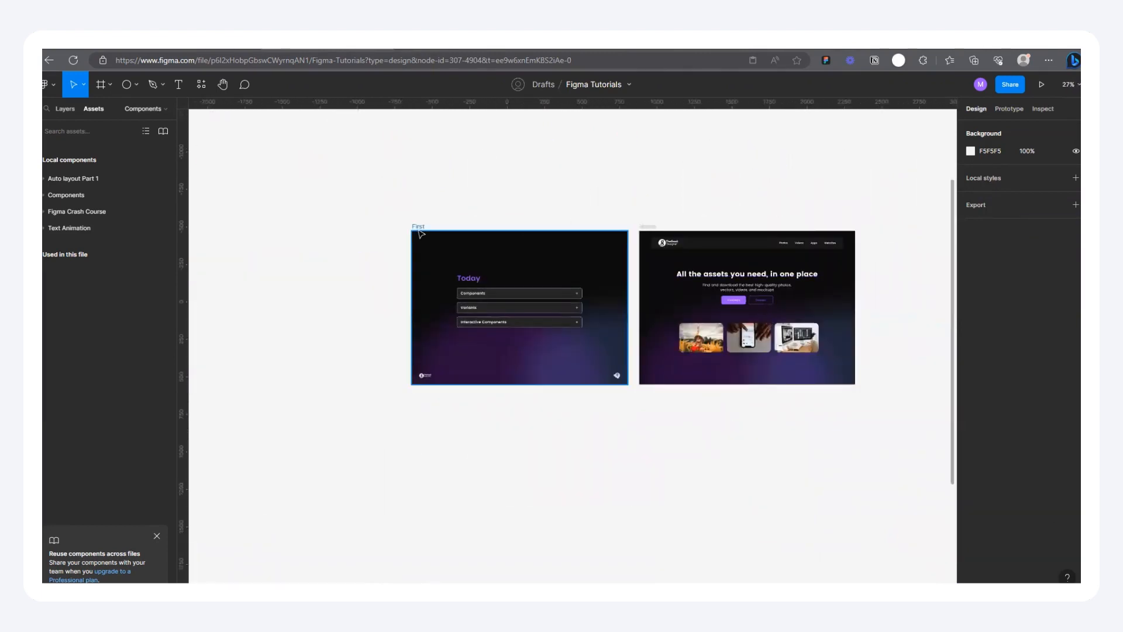
click(1042, 84)
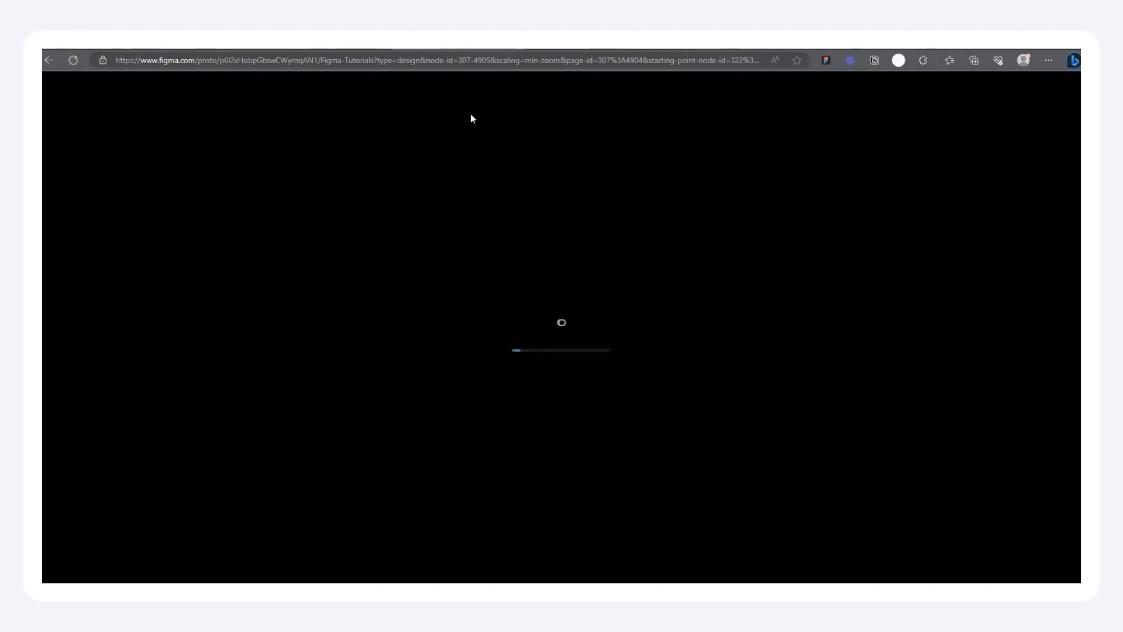
click(420, 45)
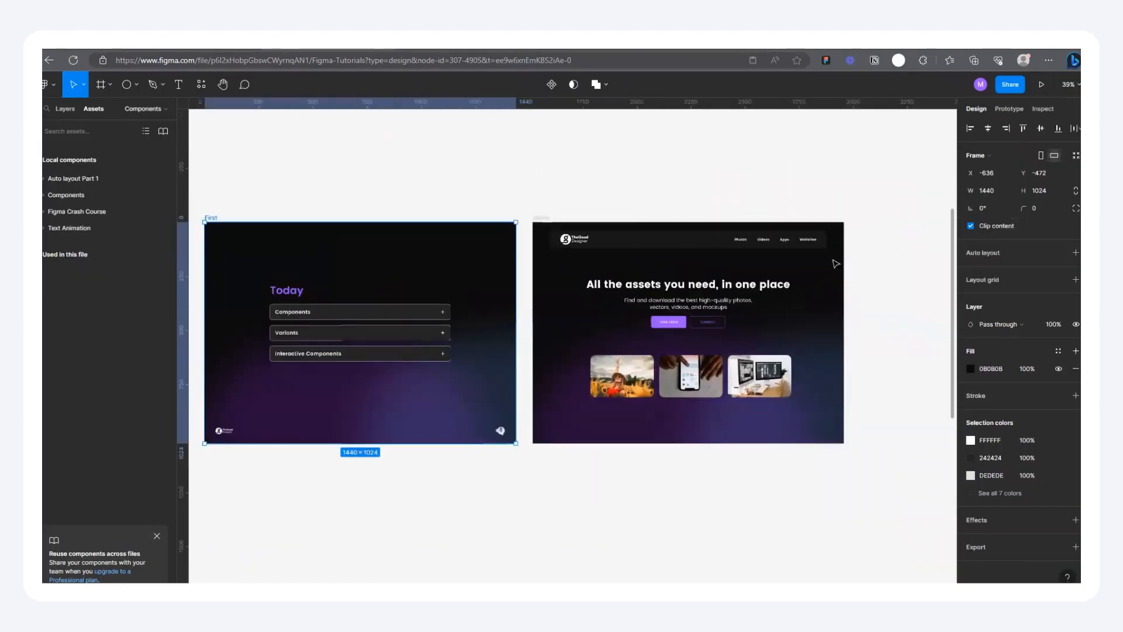
click(475, 44)
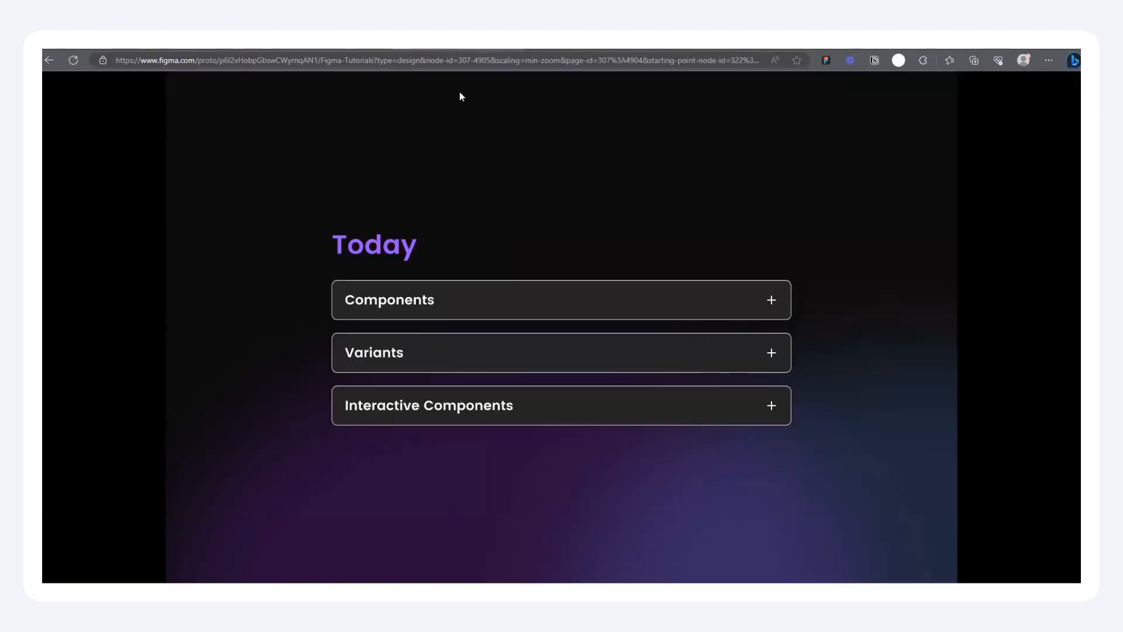
Step: Test expanding and collapsing the Components card in the Today prototype preview
click(599, 307)
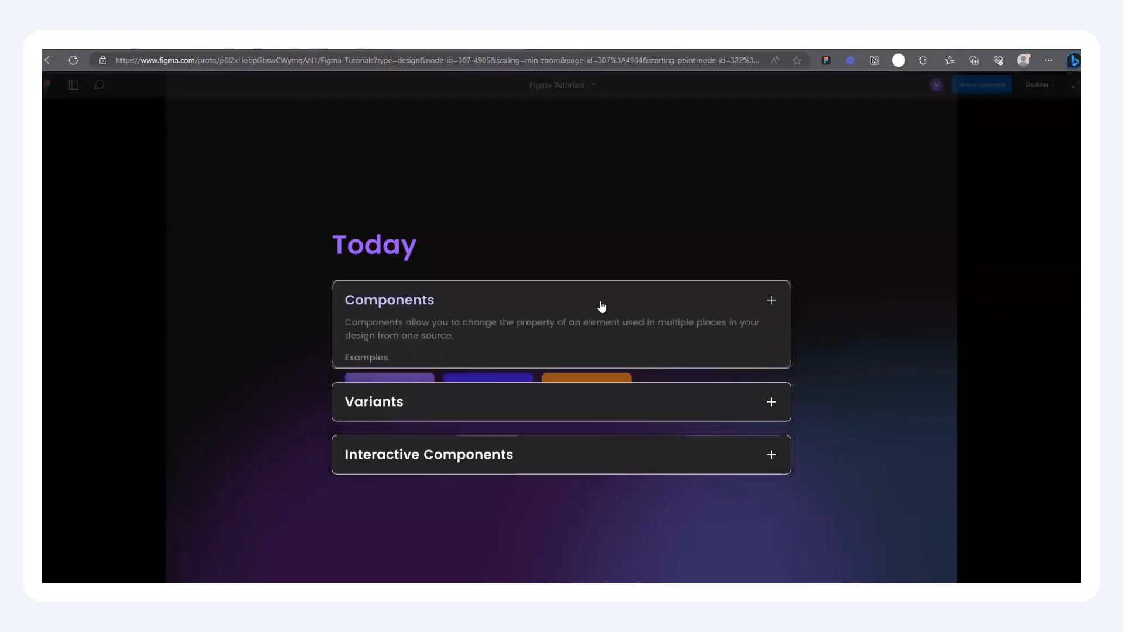
click(536, 304)
click(537, 303)
click(536, 303)
click(536, 303)
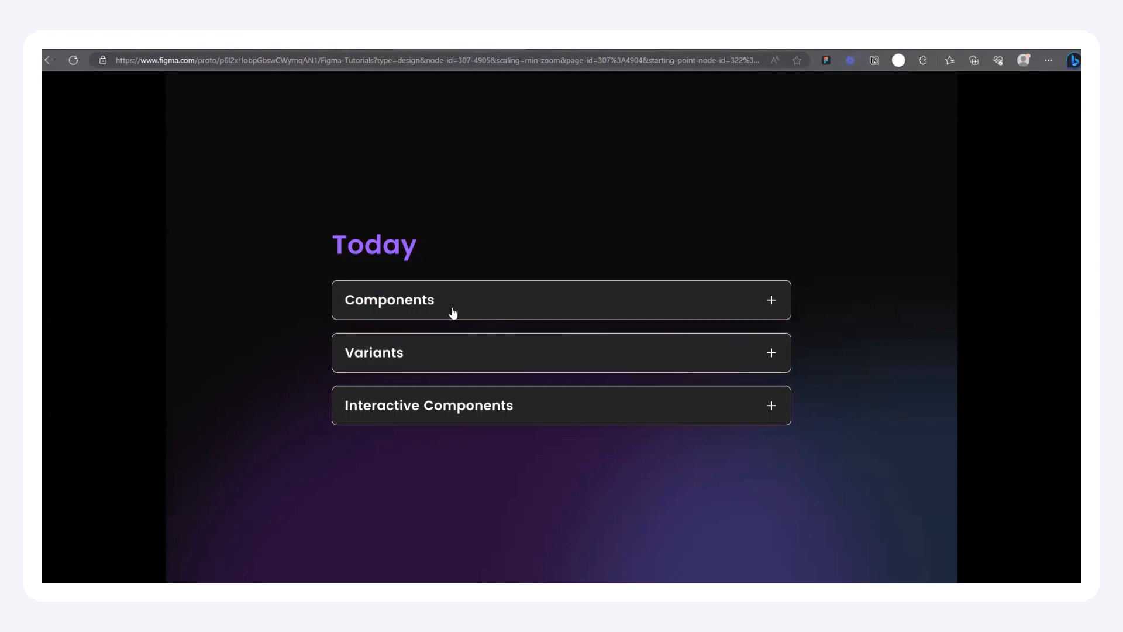
click(497, 305)
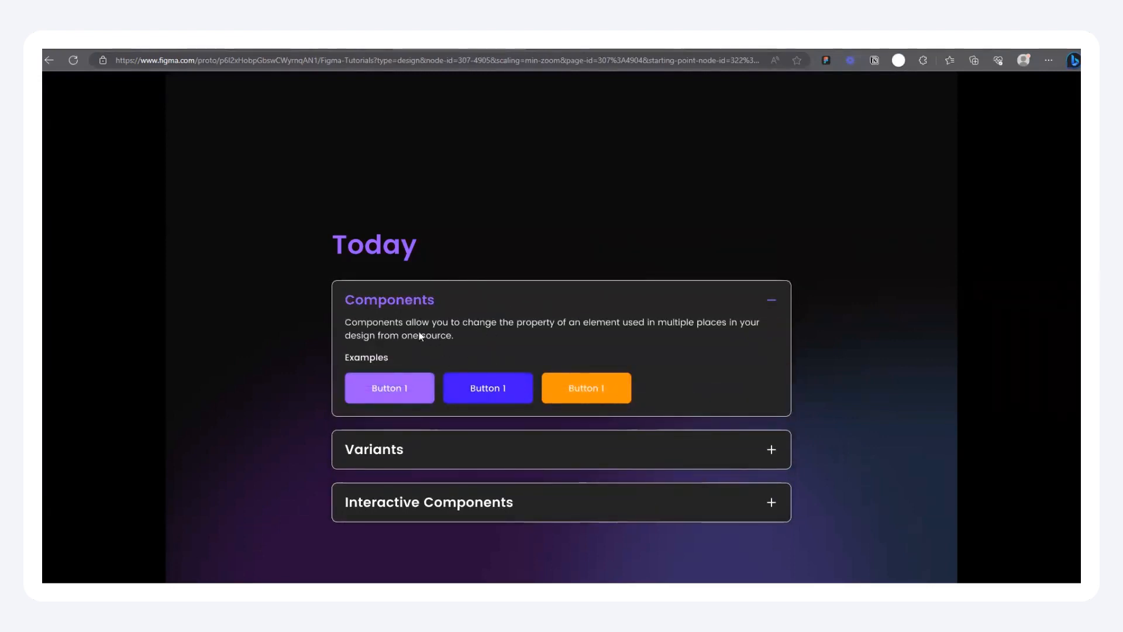
click(603, 300)
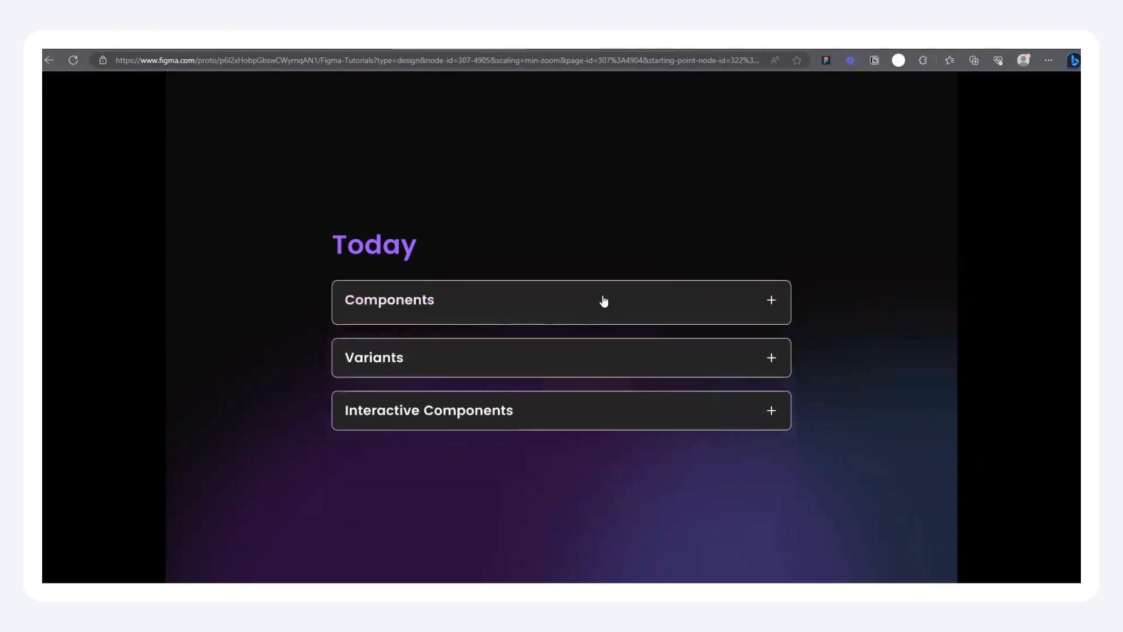
Step: Test expanding and collapsing the Variants and Interactive Components cards in the prototype preview
click(531, 351)
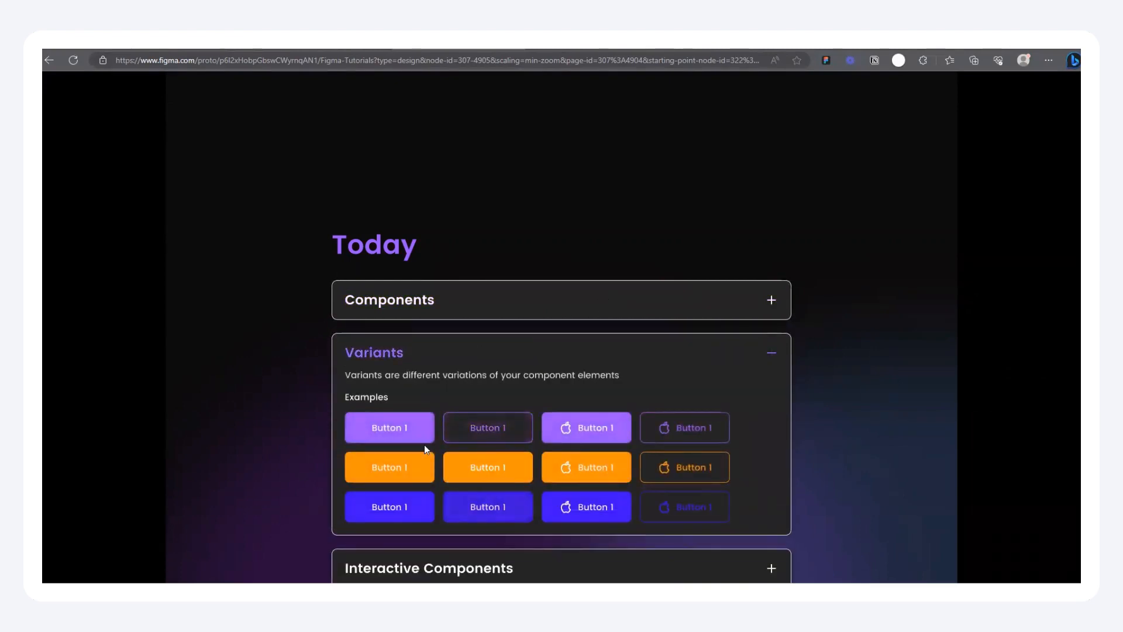
click(466, 345)
click(466, 355)
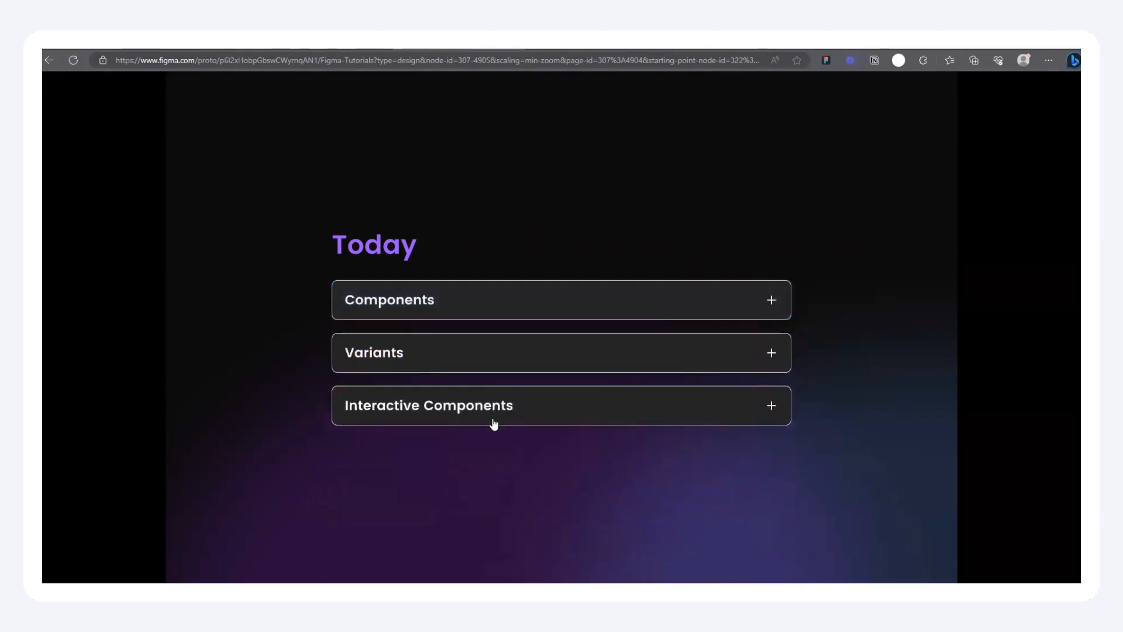
click(499, 409)
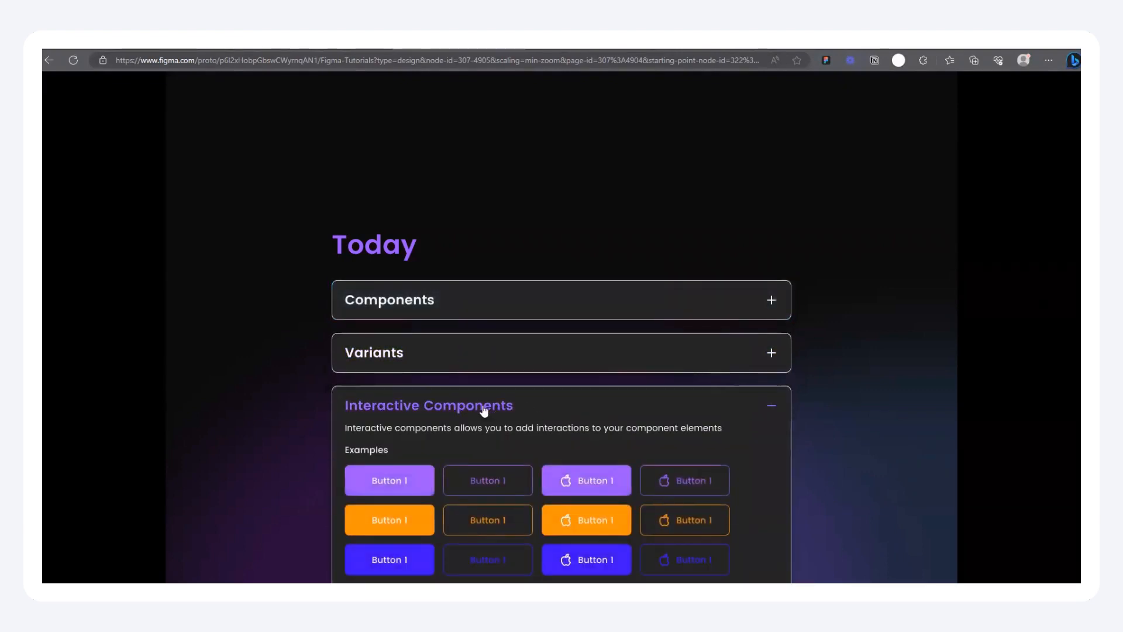
click(486, 406)
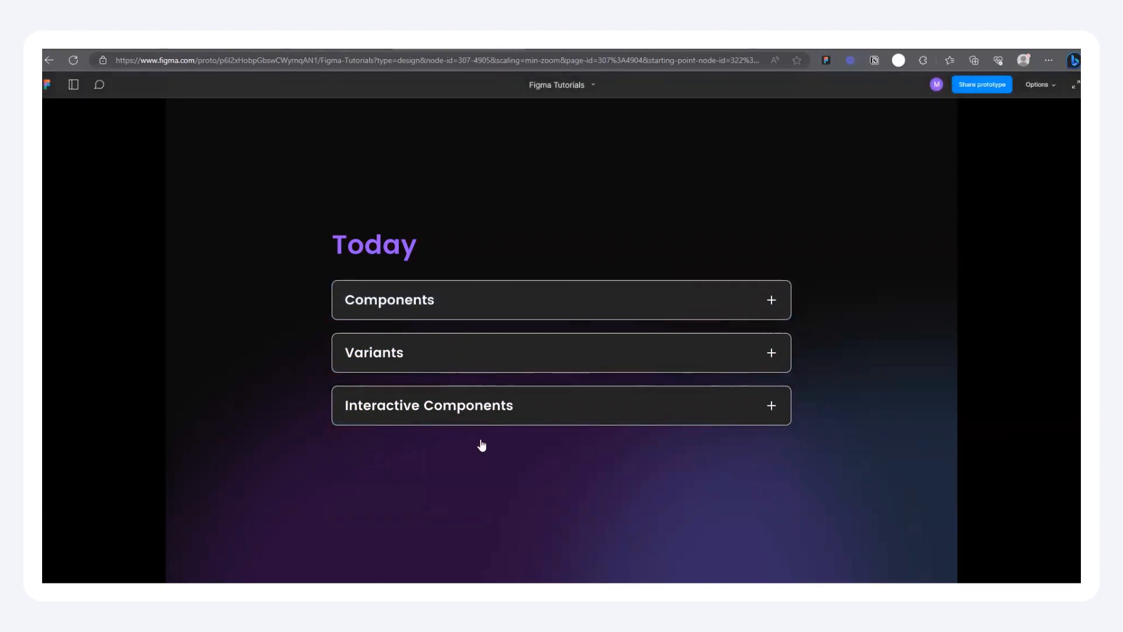
Step: Check how far the Today frame scrolls in the preview and change the prototype scaling to scale down to fit
scroll(597, 498, down, 1)
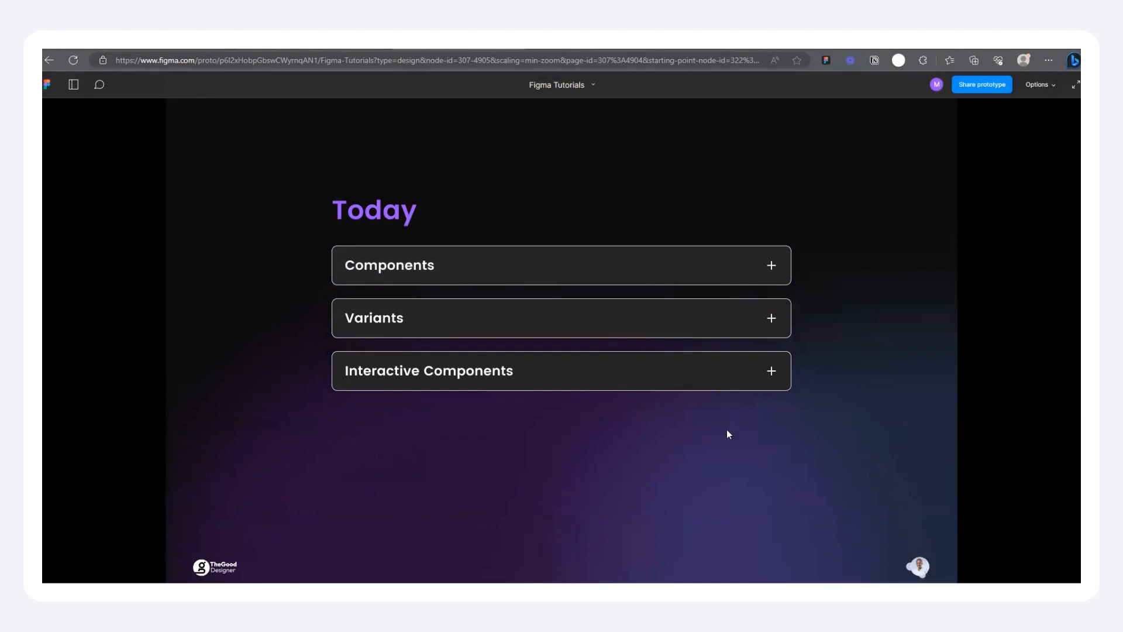
scroll(728, 434, up, 1)
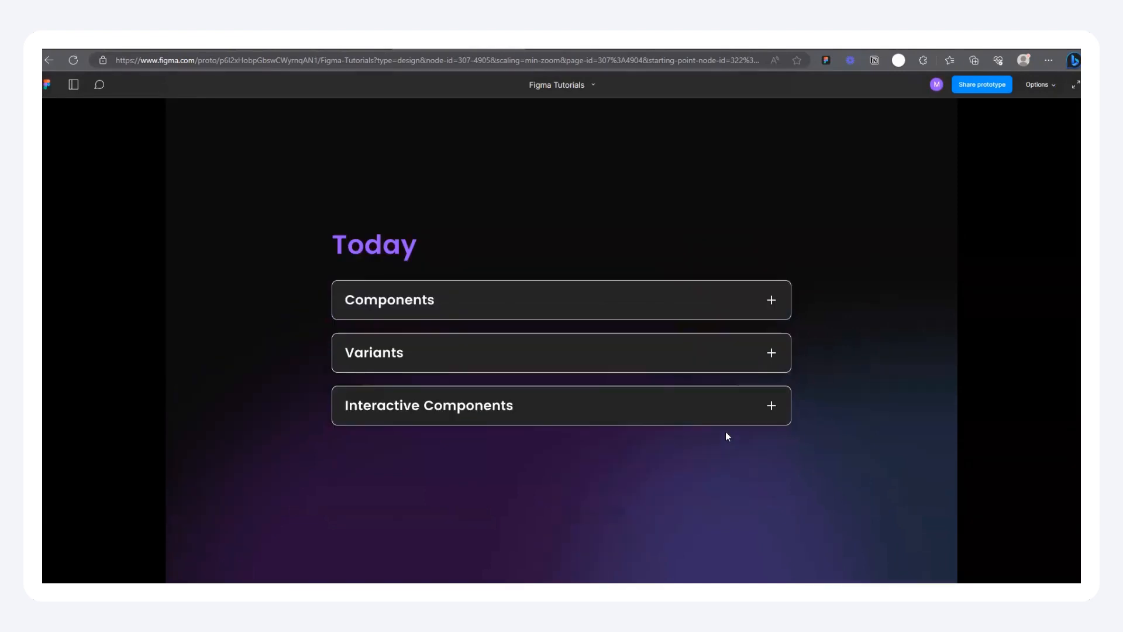
click(1040, 86)
click(1001, 119)
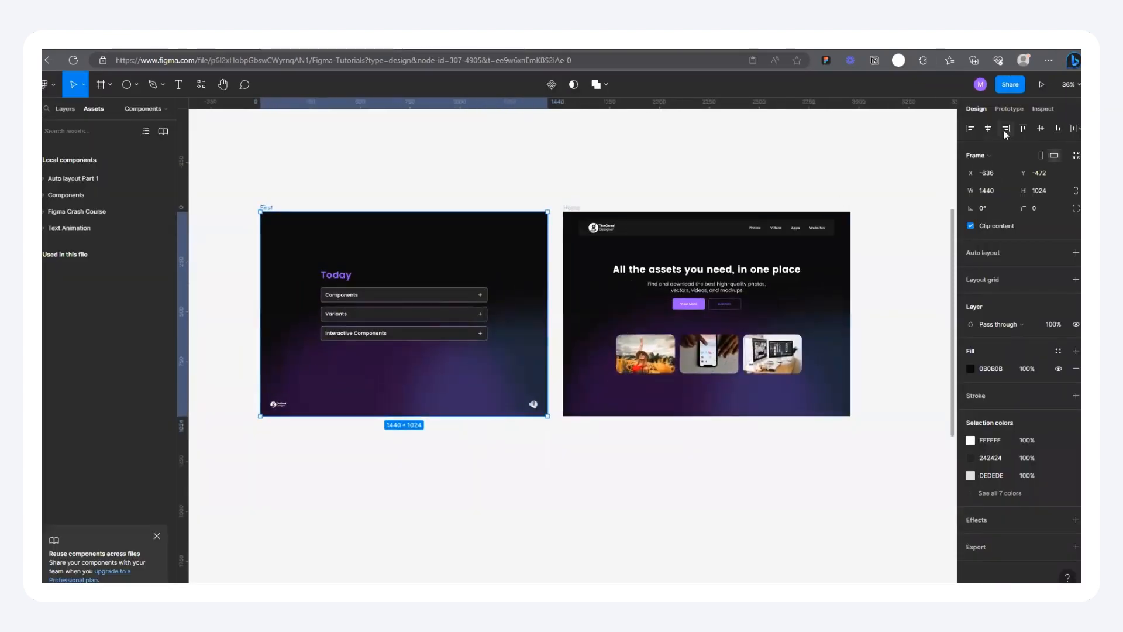
Step: Connect the First frame to the Home frame with an on-click Navigate to interaction and page between both frames in the preview
click(1009, 108)
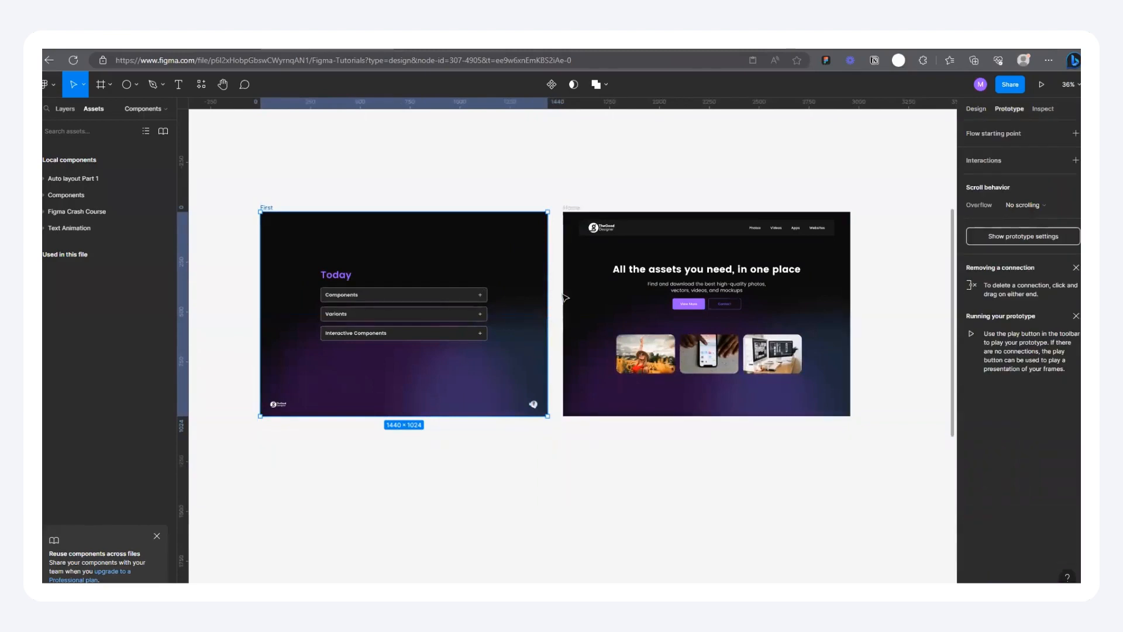
drag(545, 315, 638, 313)
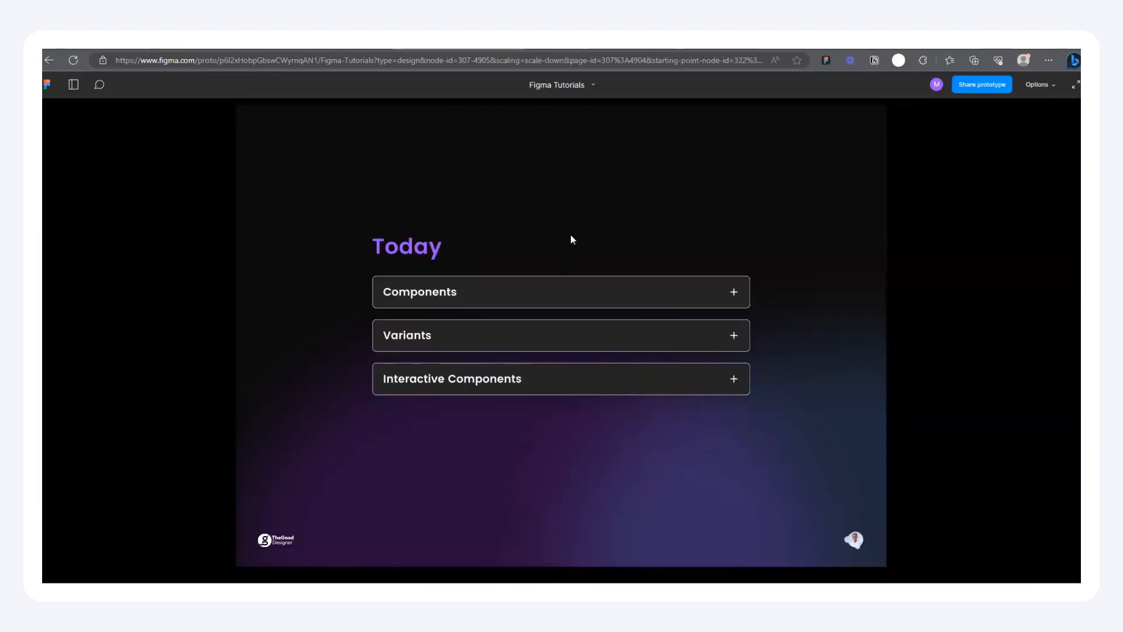
click(570, 234)
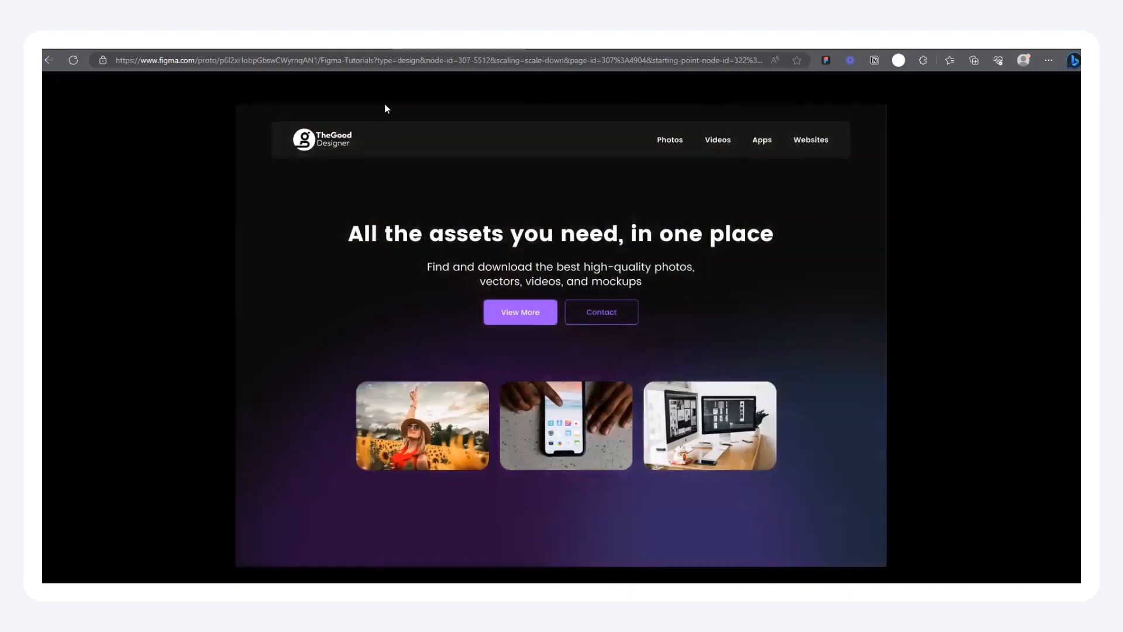
key(Right)
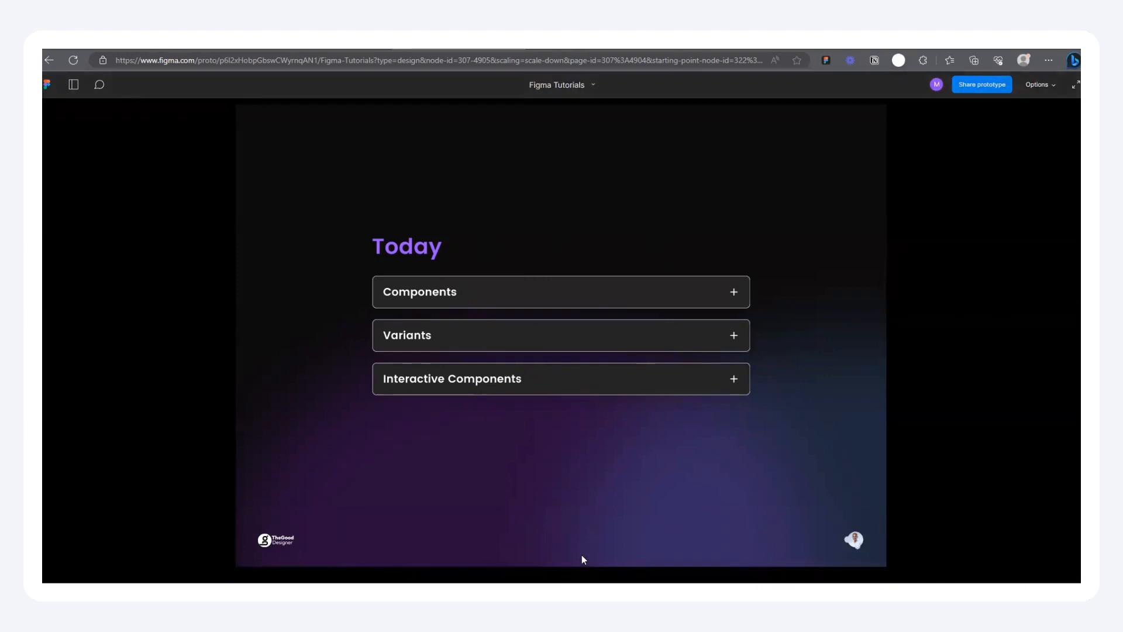
key(Left)
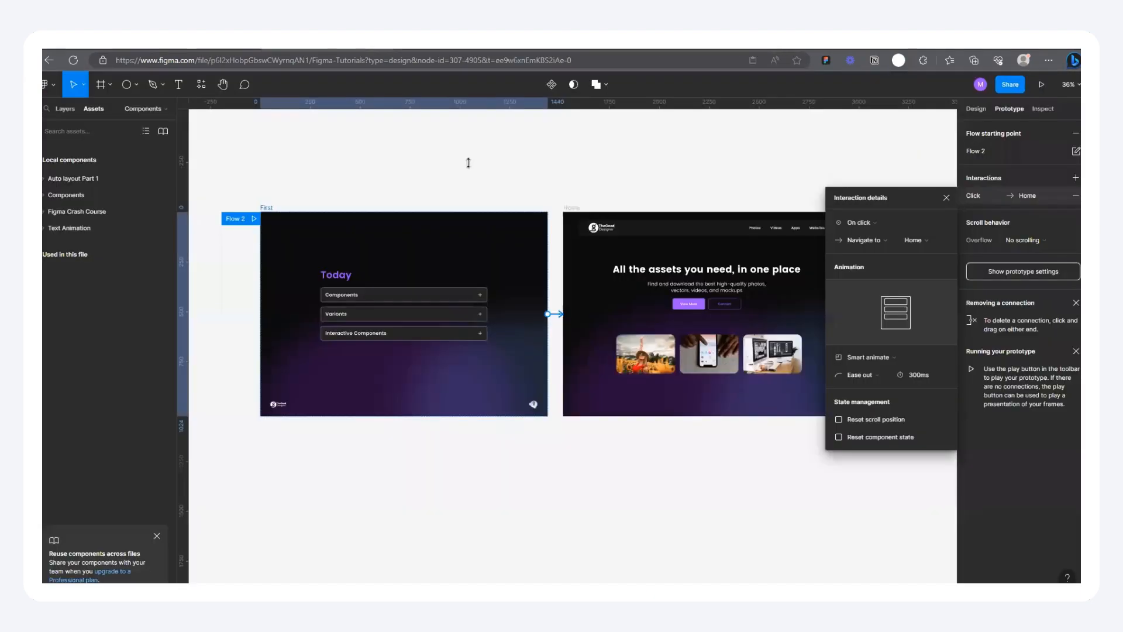
Step: Examine the Button and Test Button component sets and the loose button components elsewhere on the canvas
scroll(646, 323, down, 3)
click(976, 109)
scroll(780, 391, left, 10)
scroll(780, 392, up, 5)
scroll(325, 193, up, 5)
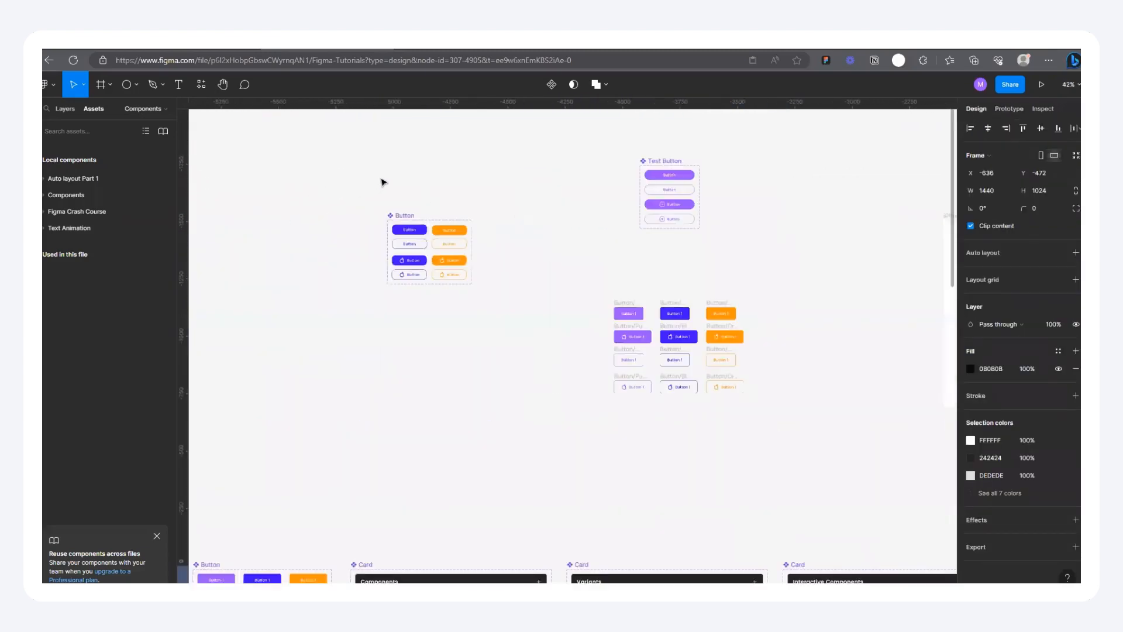
scroll(462, 225, up, 5)
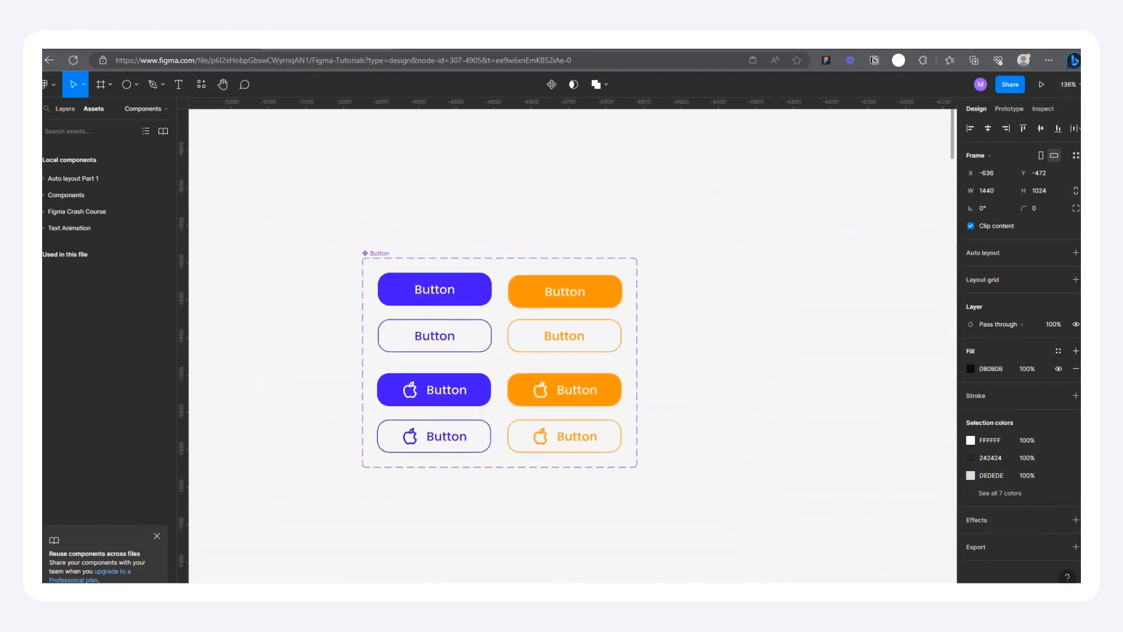
key(ctrl+t)
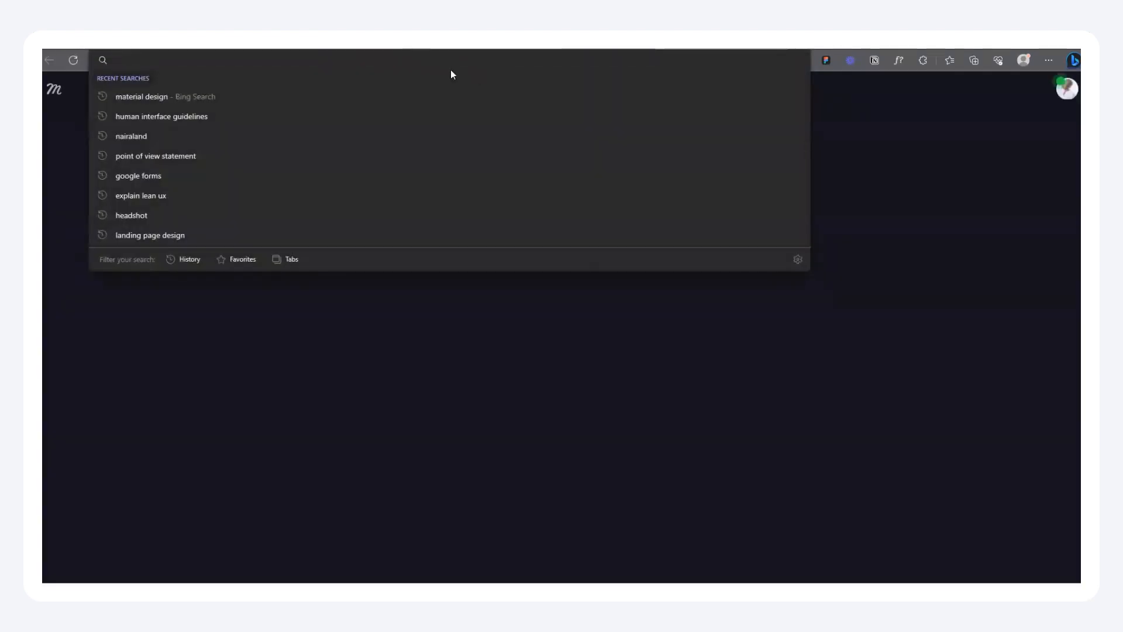
key(ctrl+w)
scroll(426, 356, down, 6)
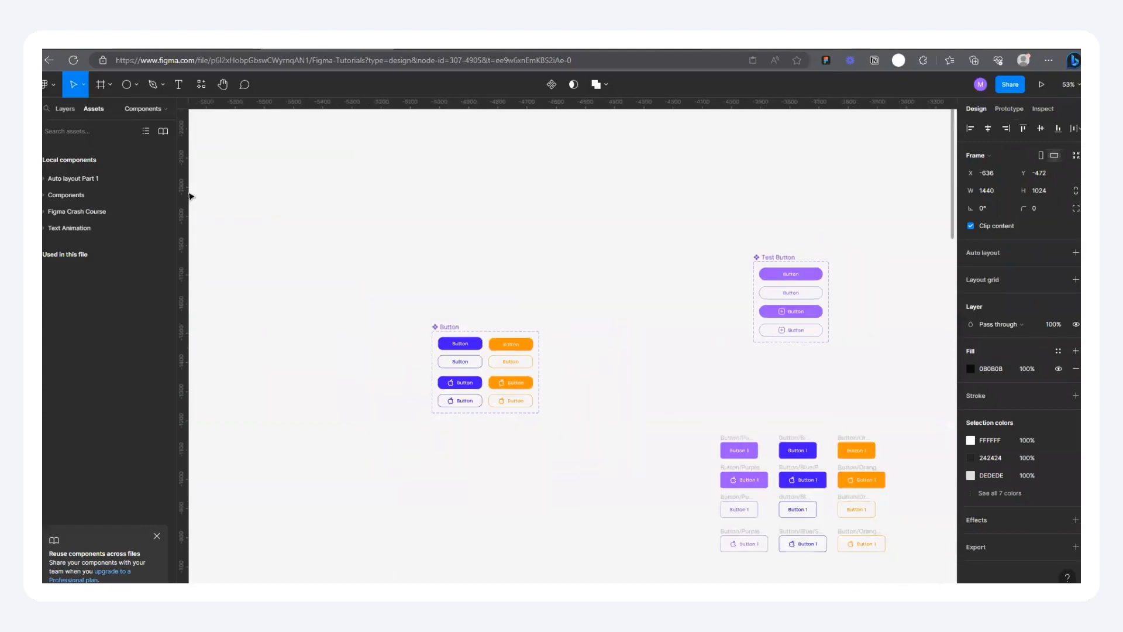
Step: Draw a frame about 103 × 44 above the Button component set and reduce its height to about 38
click(101, 84)
scroll(421, 280, up, 5)
mouse_move(375, 269)
mouse_down()
mouse_move(403, 297)
mouse_move(441, 286)
mouse_up()
scroll(409, 282, up, 1)
scroll(409, 283, up, 3)
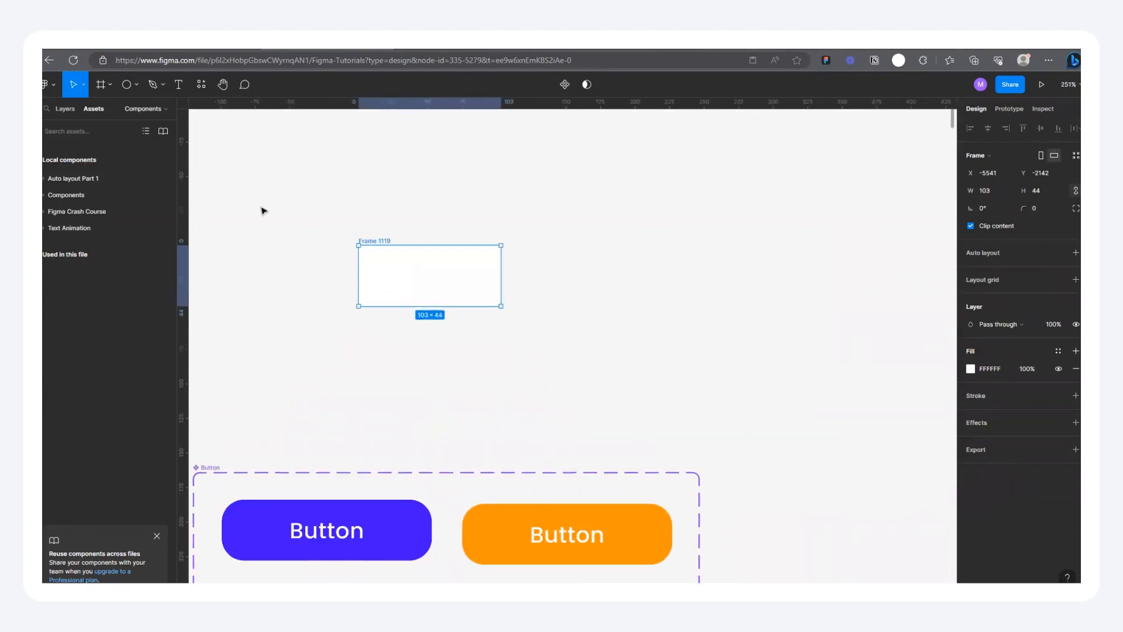
scroll(417, 311, up, 3)
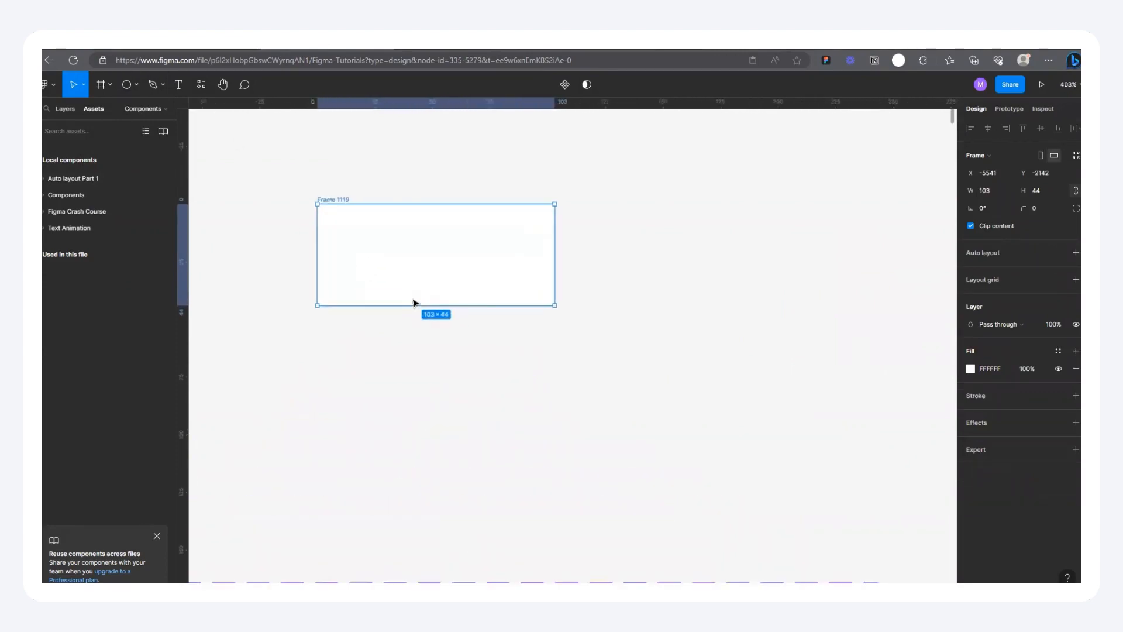
drag(333, 203, 335, 209)
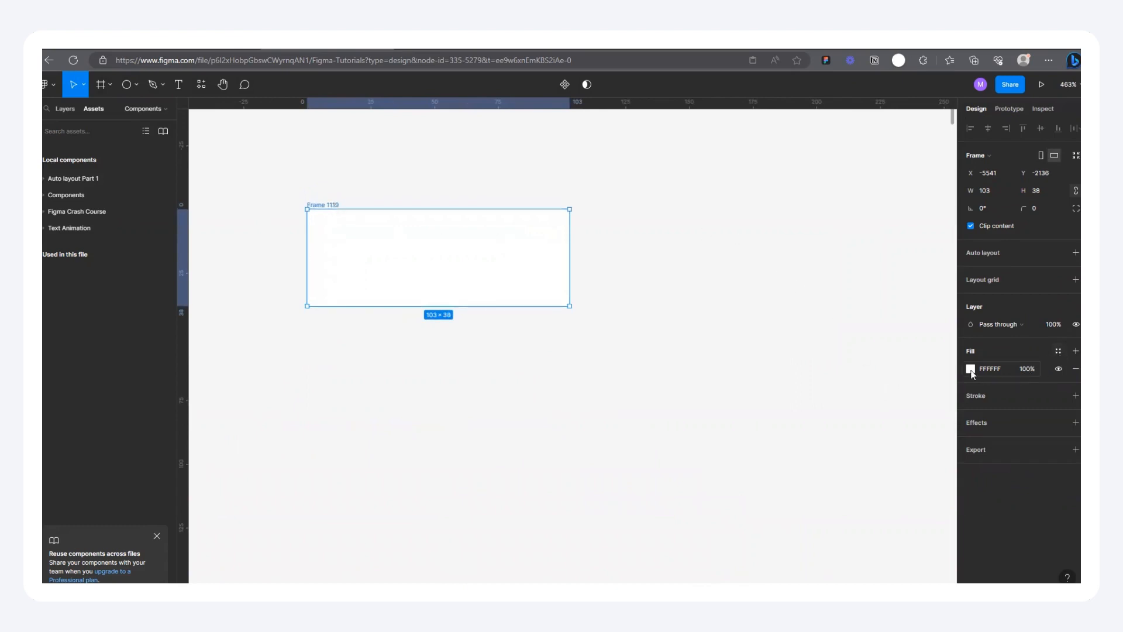
Step: Fill the new frame with grey B0B0B0 and set its corner radius to 50
click(971, 368)
drag(855, 371, 755, 373)
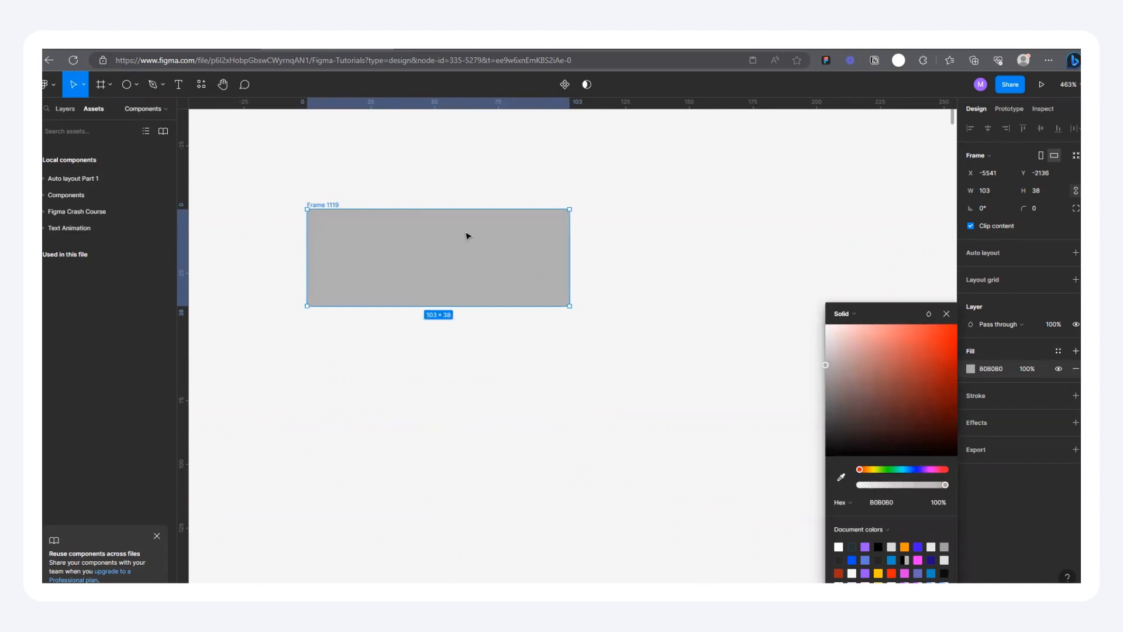
click(1046, 210)
text(50)
key(Return)
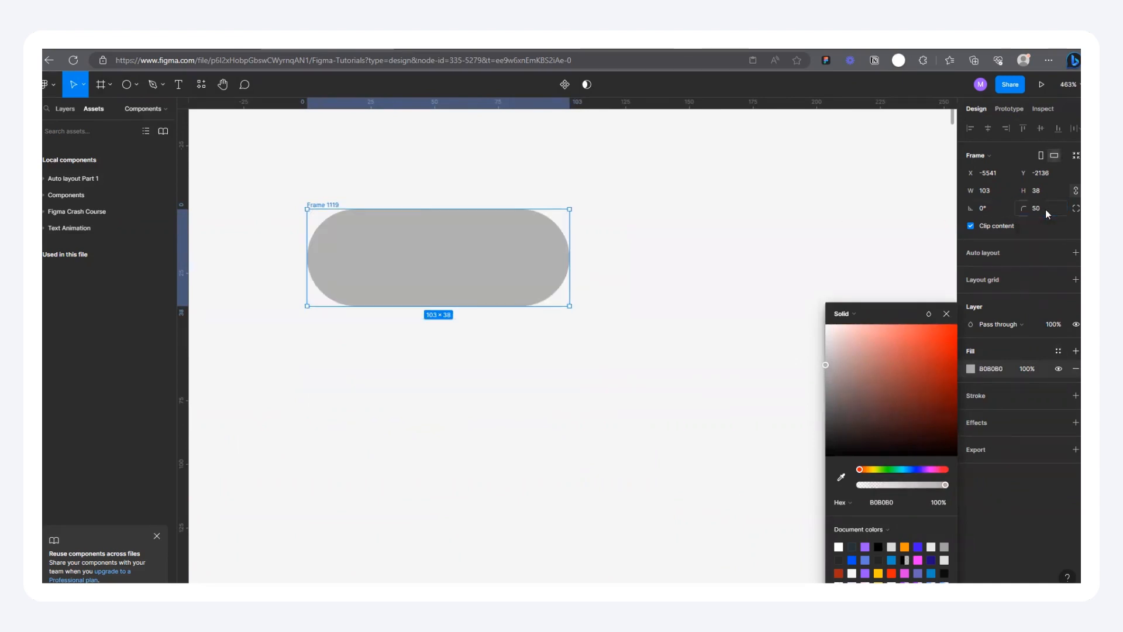
click(726, 247)
Step: Draw a circle inside the grey pill, enlarge it to about 29 × 29, and place it vertically centred near the pill's left end
click(124, 89)
drag(335, 130, 393, 188)
drag(353, 148, 366, 237)
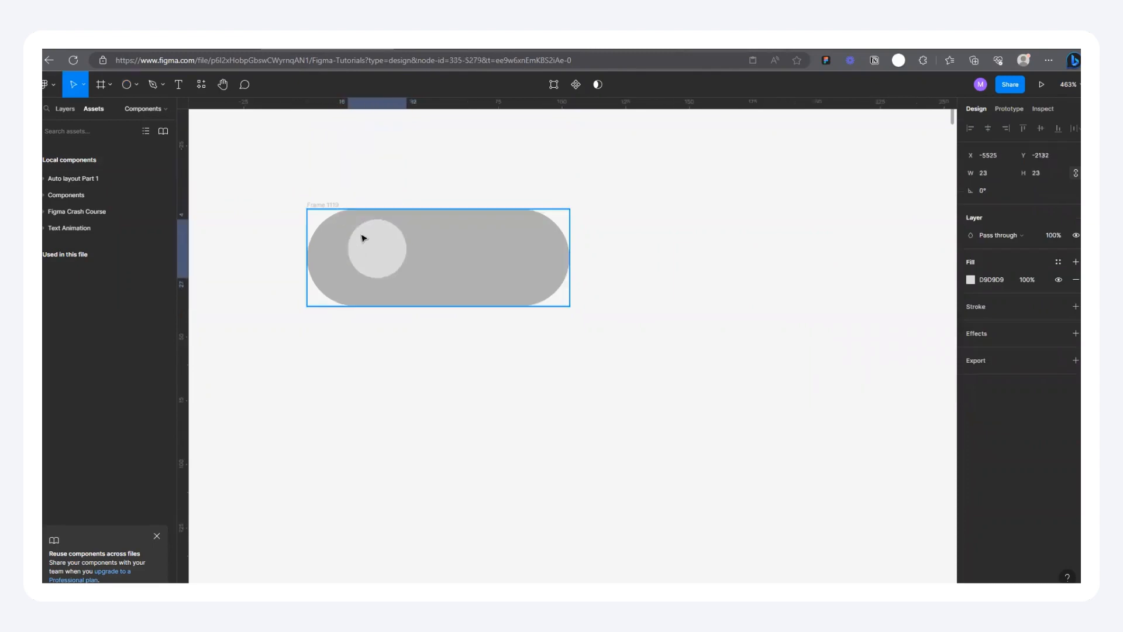
drag(407, 278, 412, 285)
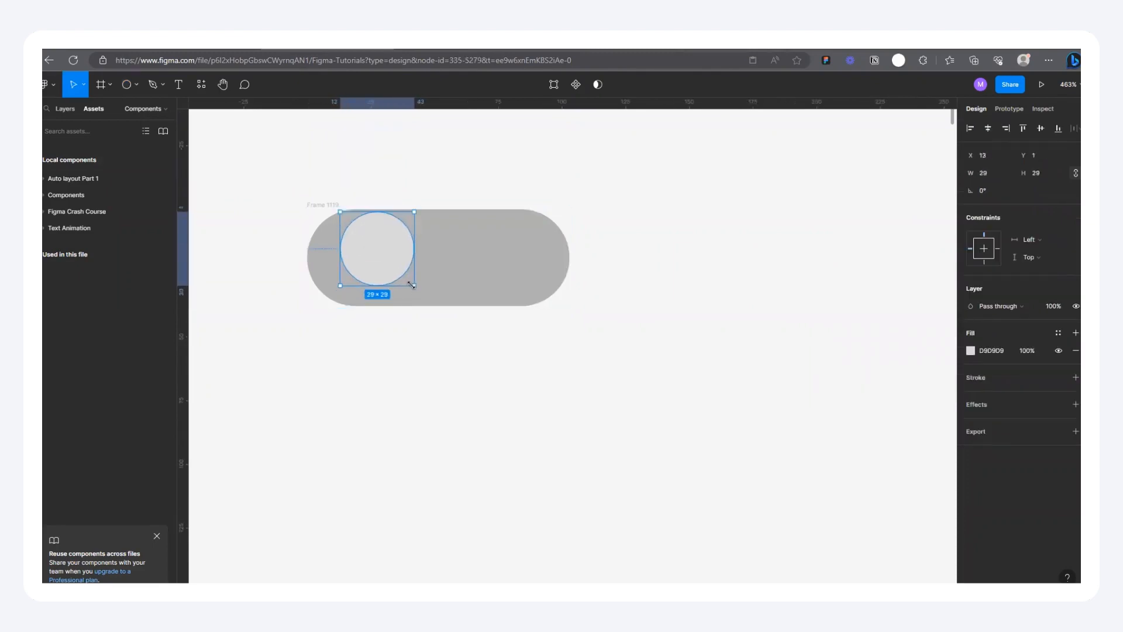
click(1042, 129)
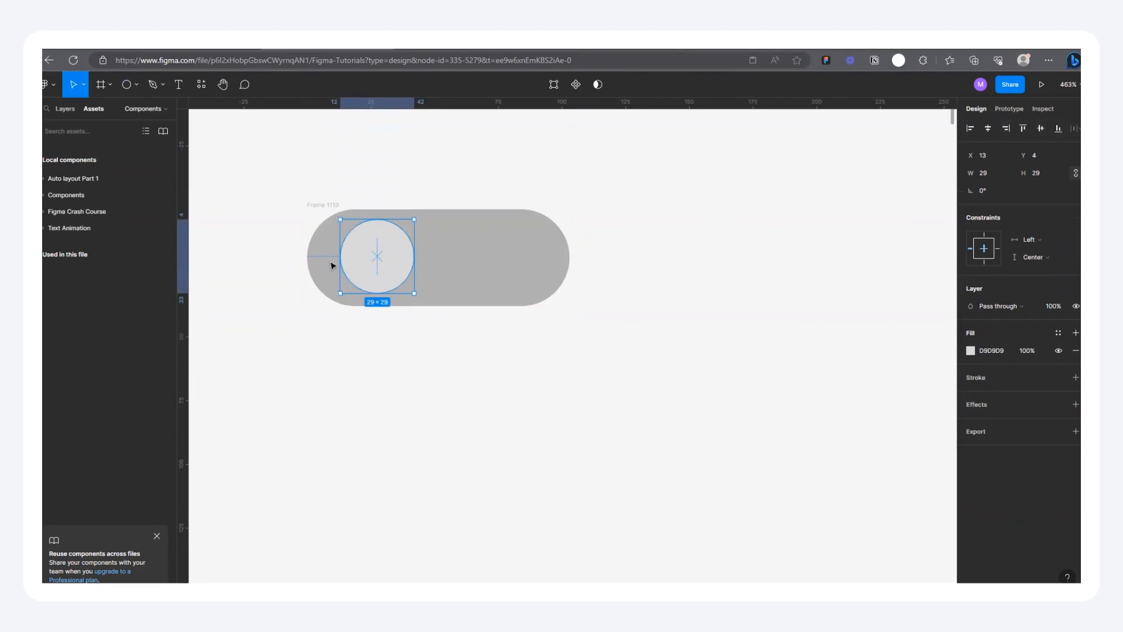
drag(358, 265, 337, 261)
click(372, 174)
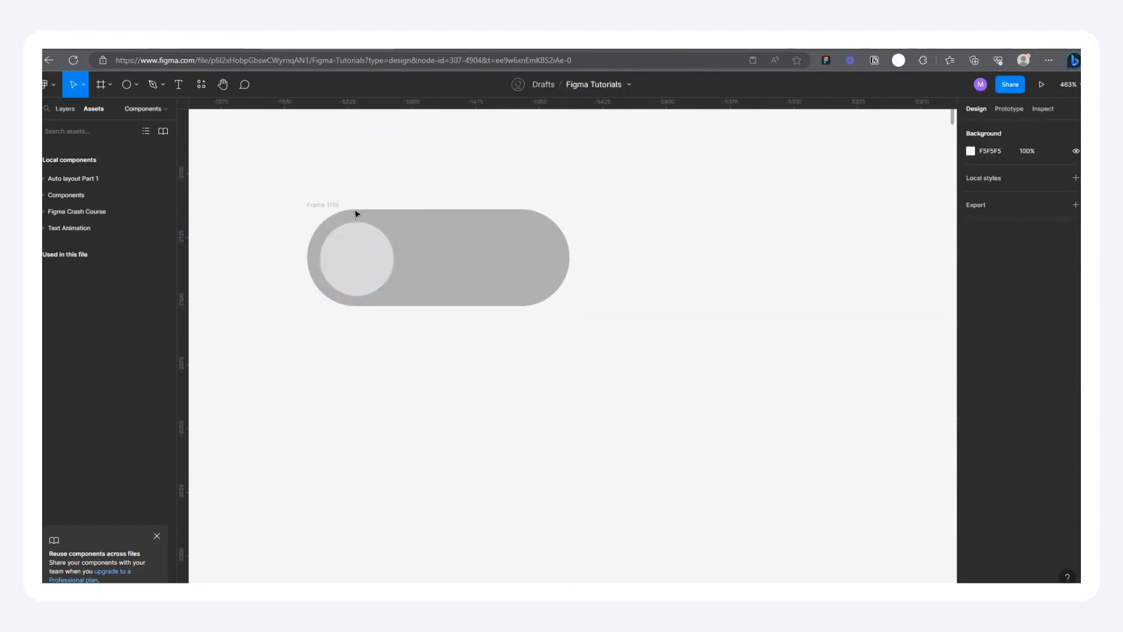
Step: Rename the grey pill frame as Off
click(315, 203)
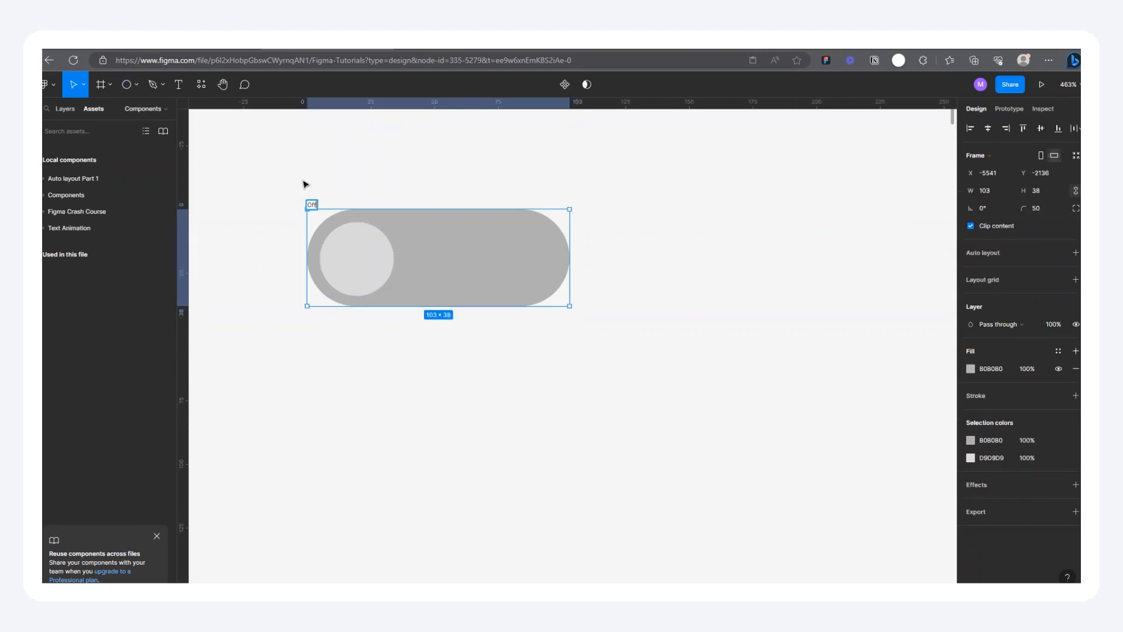
click(305, 185)
click(383, 270)
drag(413, 262, 432, 263)
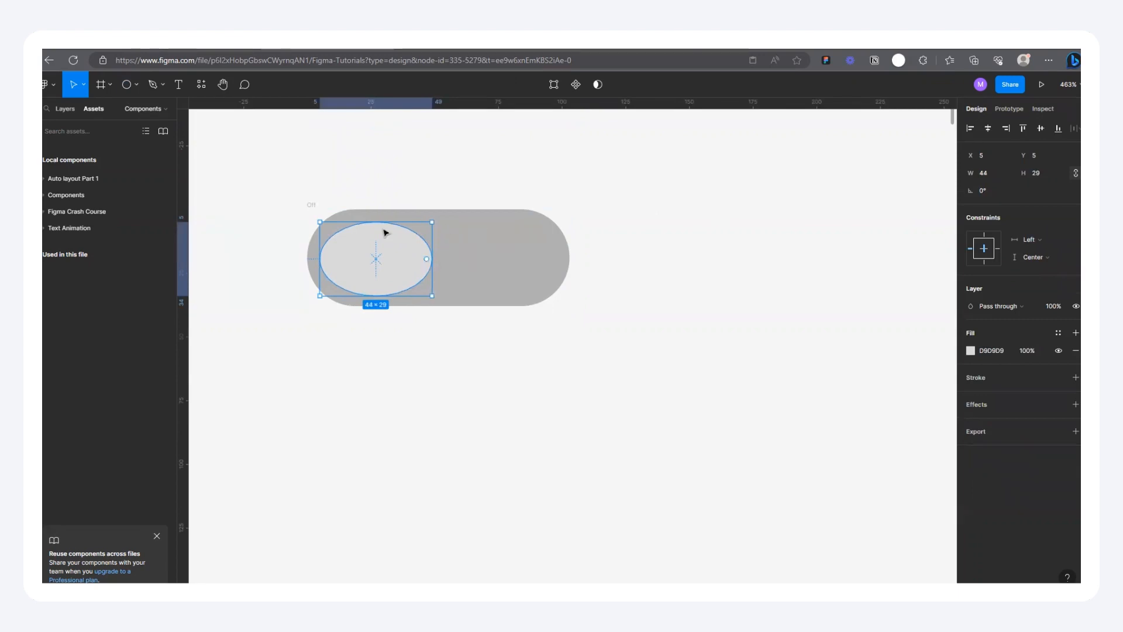
key(ctrl+z)
Step: Narrow the Off frame to about 66 wide by moving its right edge inward
click(312, 205)
drag(568, 246, 475, 251)
click(539, 239)
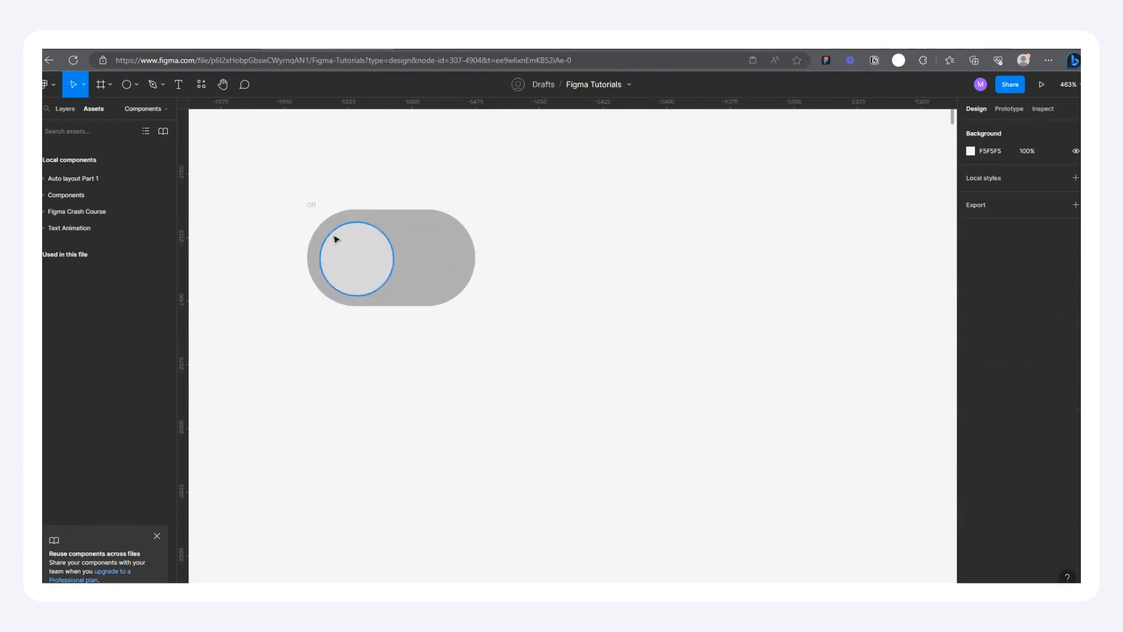
Step: Duplicate the Off toggle about 91 px to the right of the original, level with it
scroll(336, 237, up, 1)
drag(306, 200, 572, 200)
click(624, 264)
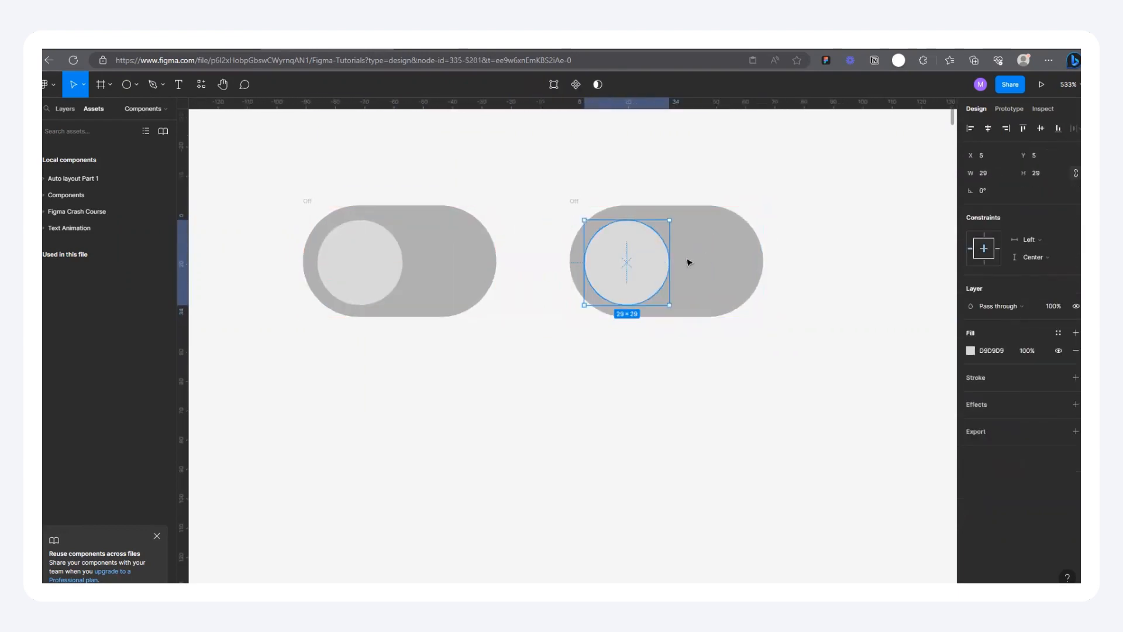
Step: Flip the duplicated toggle frame vertically
click(574, 201)
right_click(573, 200)
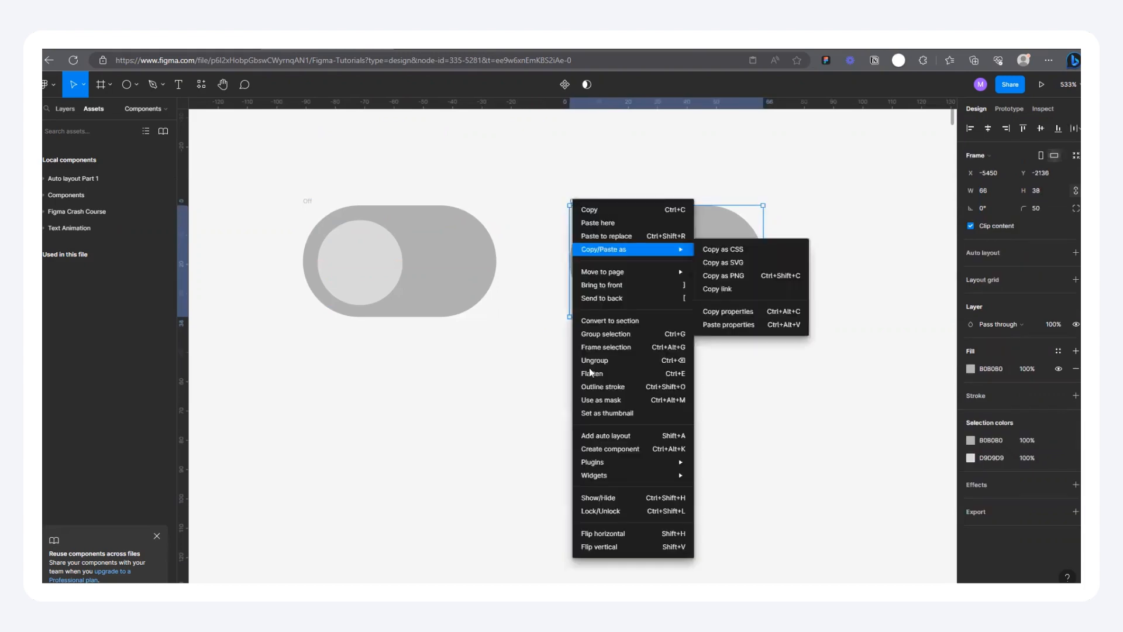
click(595, 546)
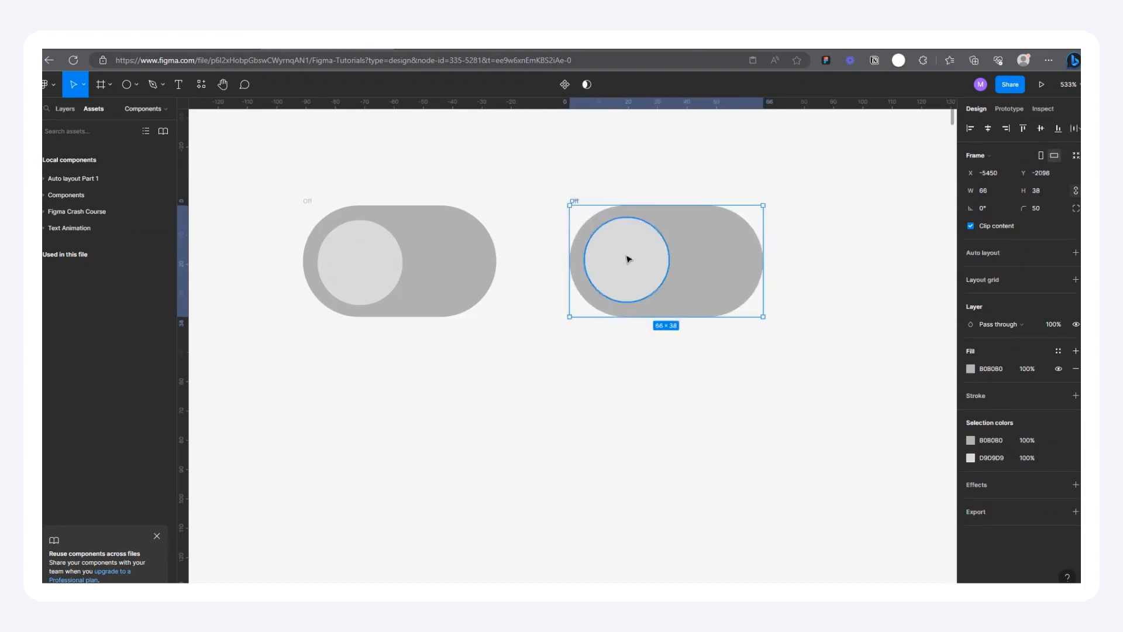
Step: Undo the vertical flip of the duplicated toggle frame and flip it horizontally instead
key(ctrl+z)
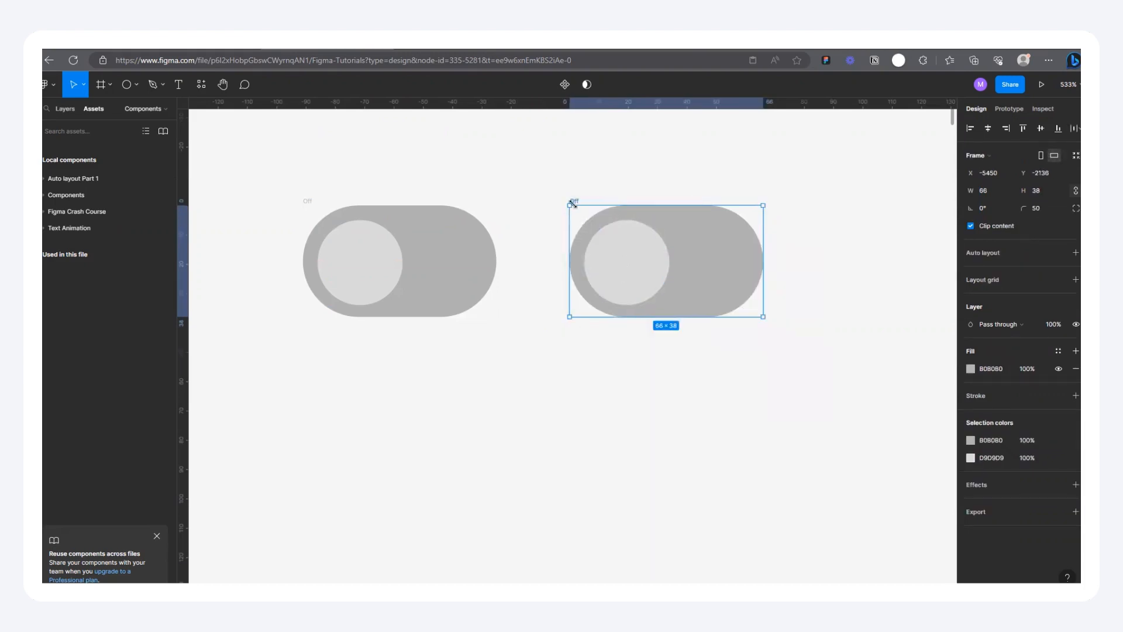
click(626, 243)
right_click(571, 203)
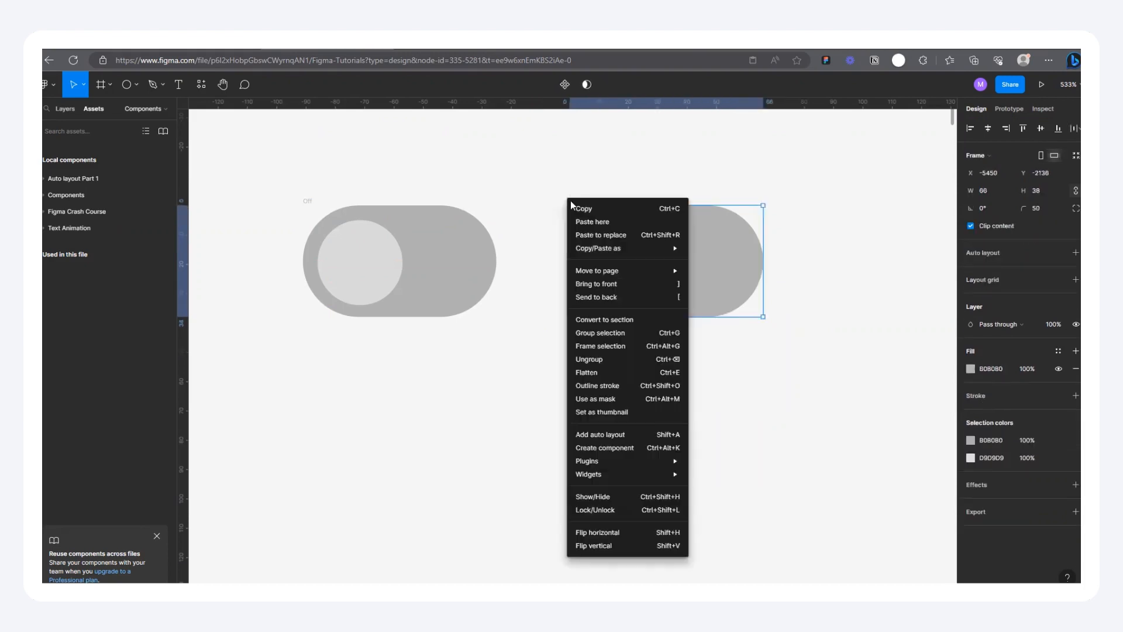
click(584, 531)
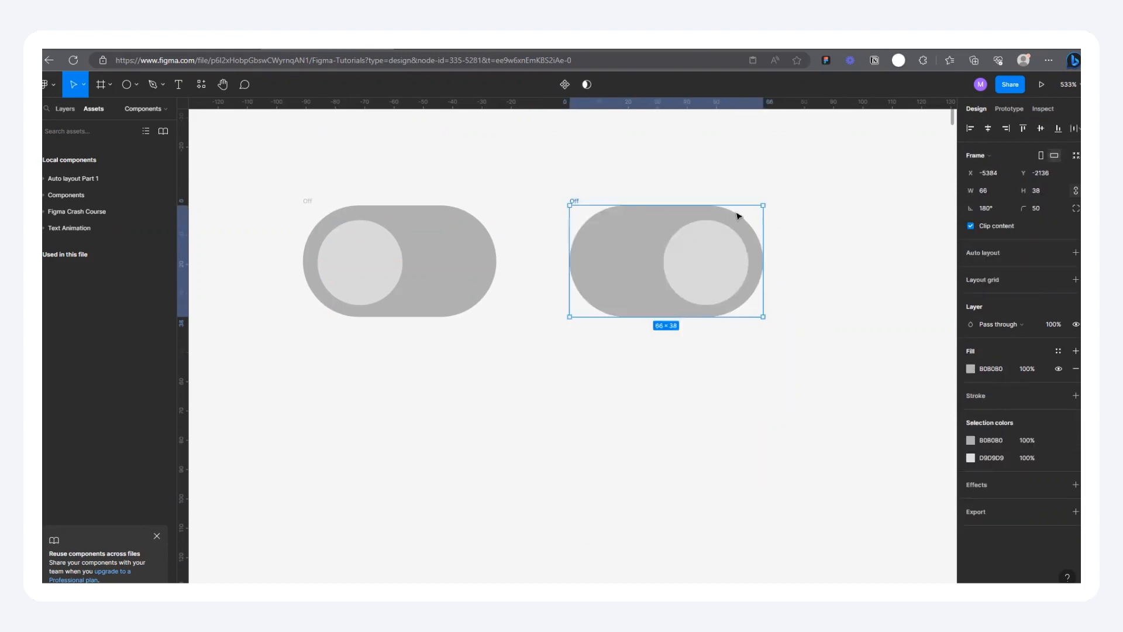
Step: Fill the flipped toggle's pill with the bright pink document color and its knob with white (FFFFFF)
scroll(737, 217, up, 3)
click(665, 258)
click(514, 200)
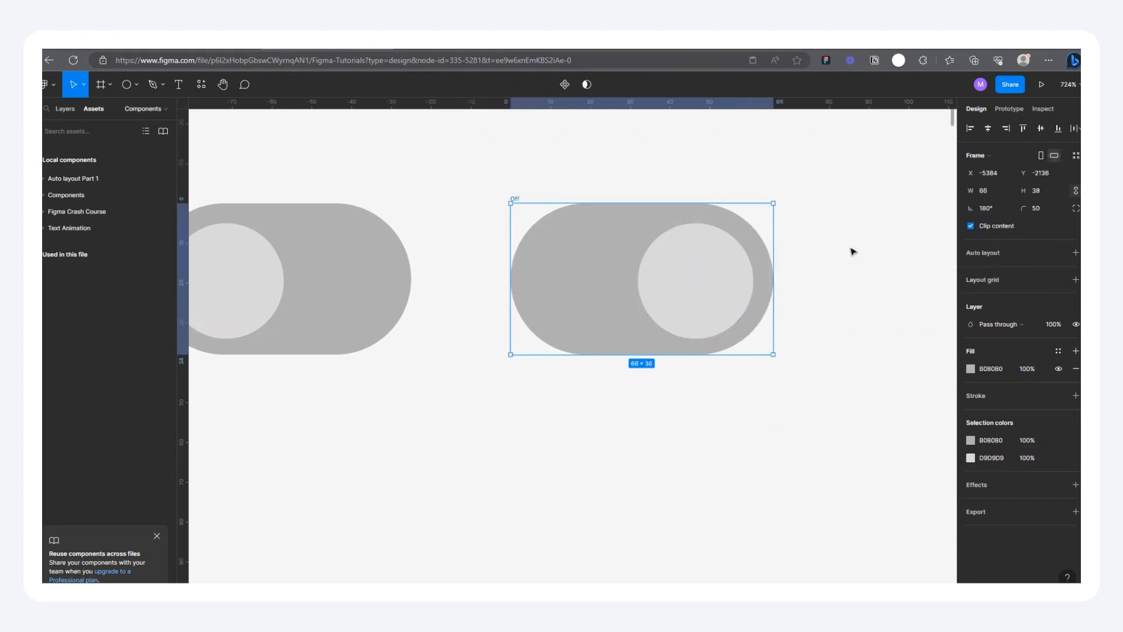
click(971, 370)
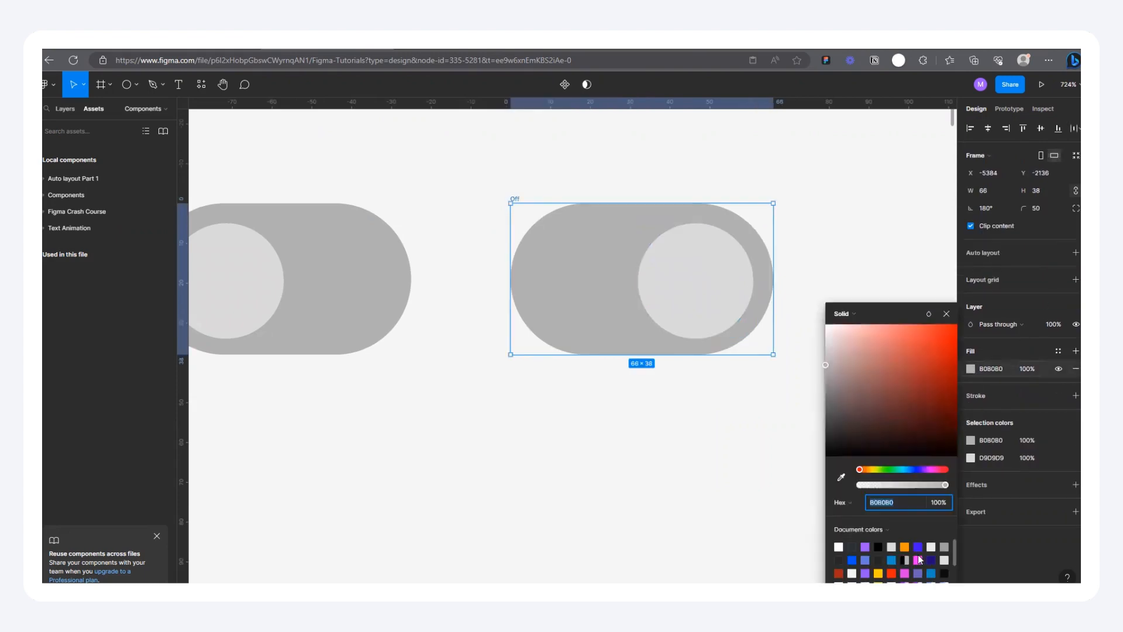
click(918, 560)
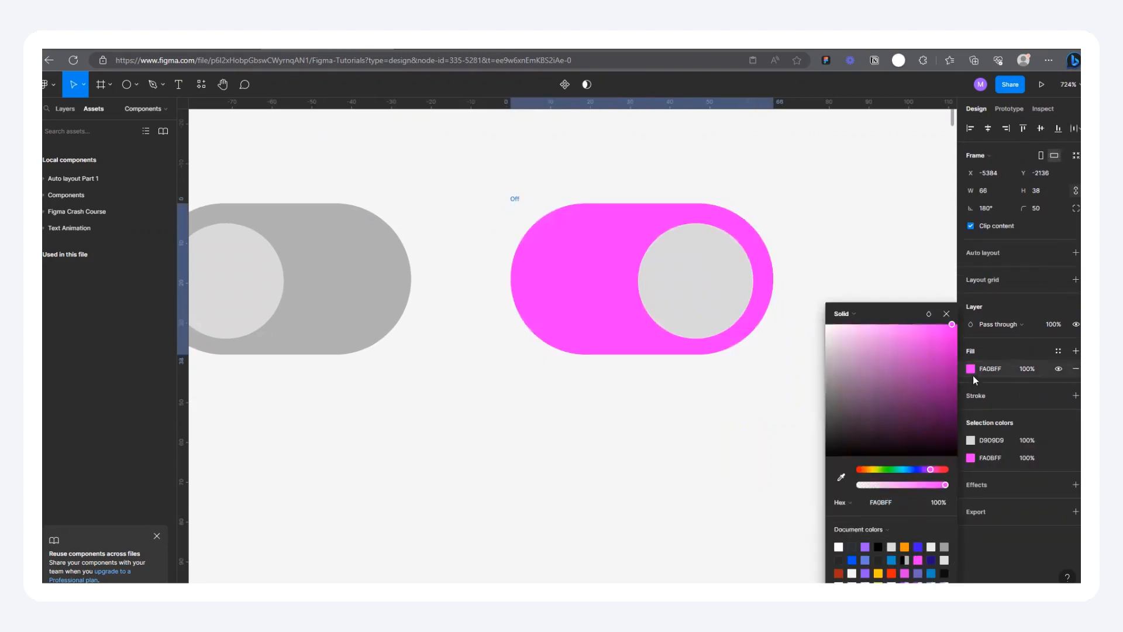
click(971, 443)
drag(922, 422, 790, 245)
click(821, 183)
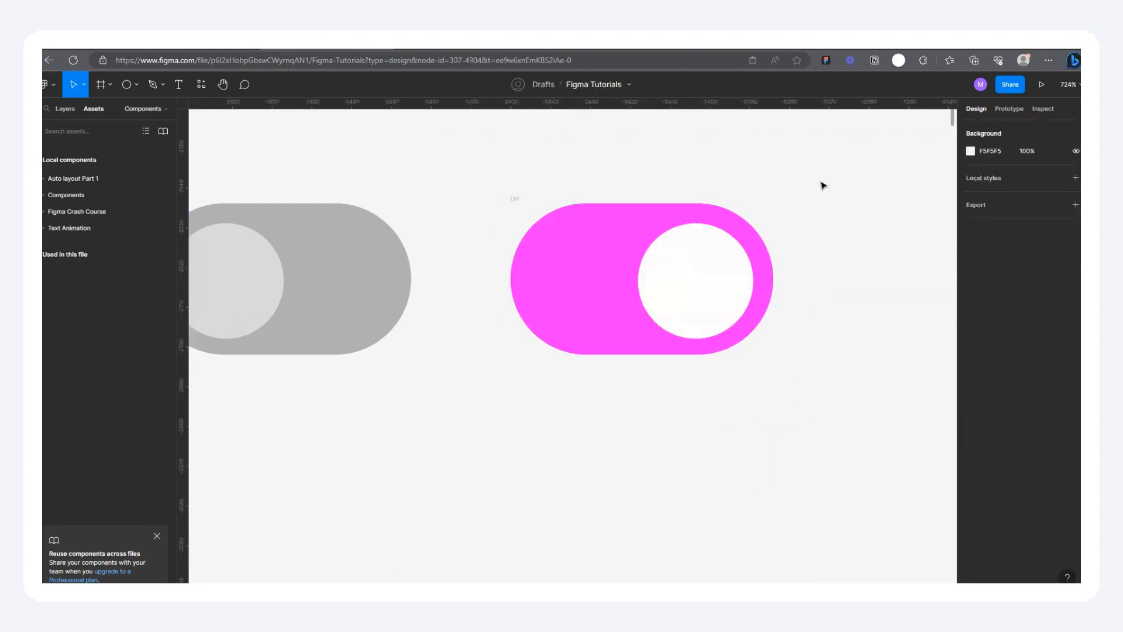
Step: Rename the pink toggle frame as On and move it 10 px closer to the Off toggle
scroll(821, 219, down, 5)
click(633, 207)
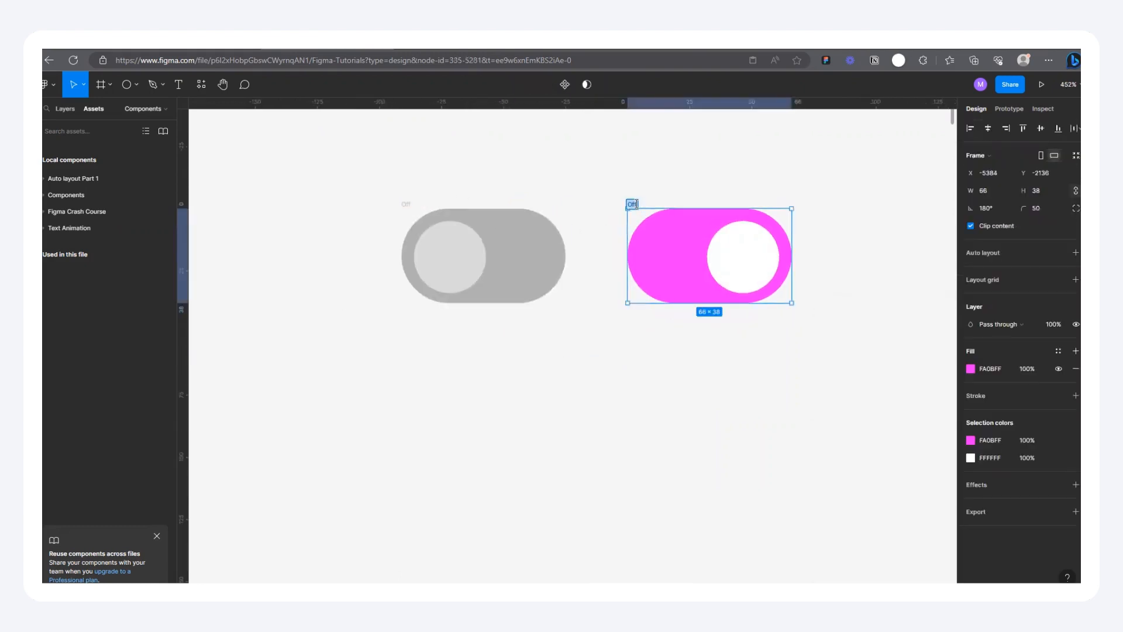
click(646, 189)
drag(635, 206, 609, 206)
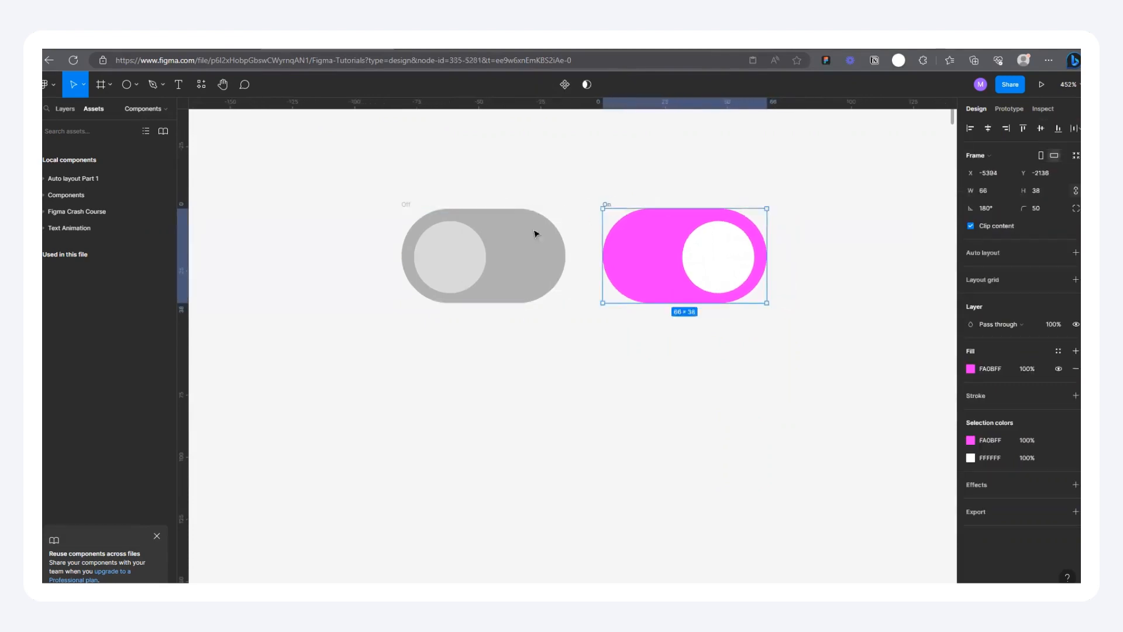
Step: Create a component set from the Off and On toggle frames
scroll(534, 234, down, 2)
drag(388, 206, 755, 377)
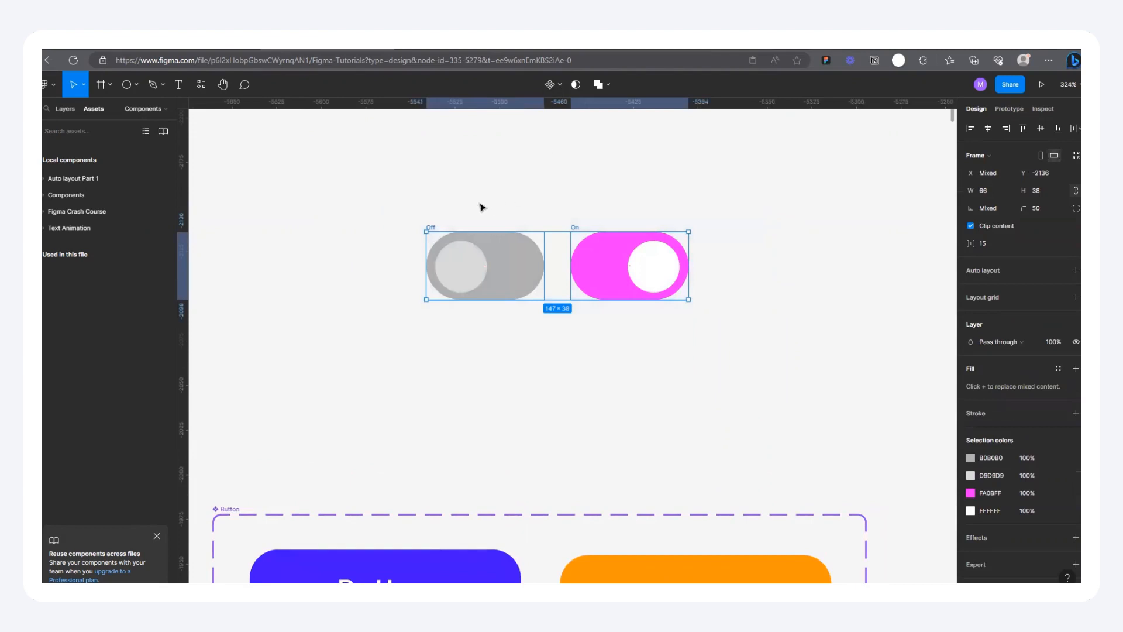
click(482, 207)
click(432, 228)
click(576, 230)
drag(382, 188, 761, 381)
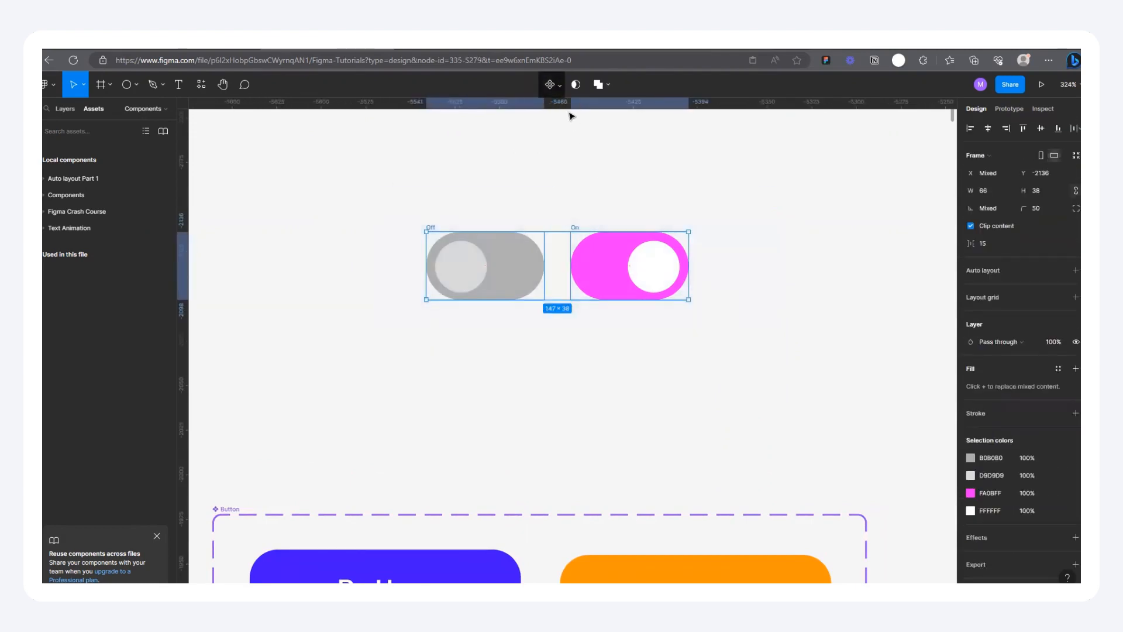
click(555, 85)
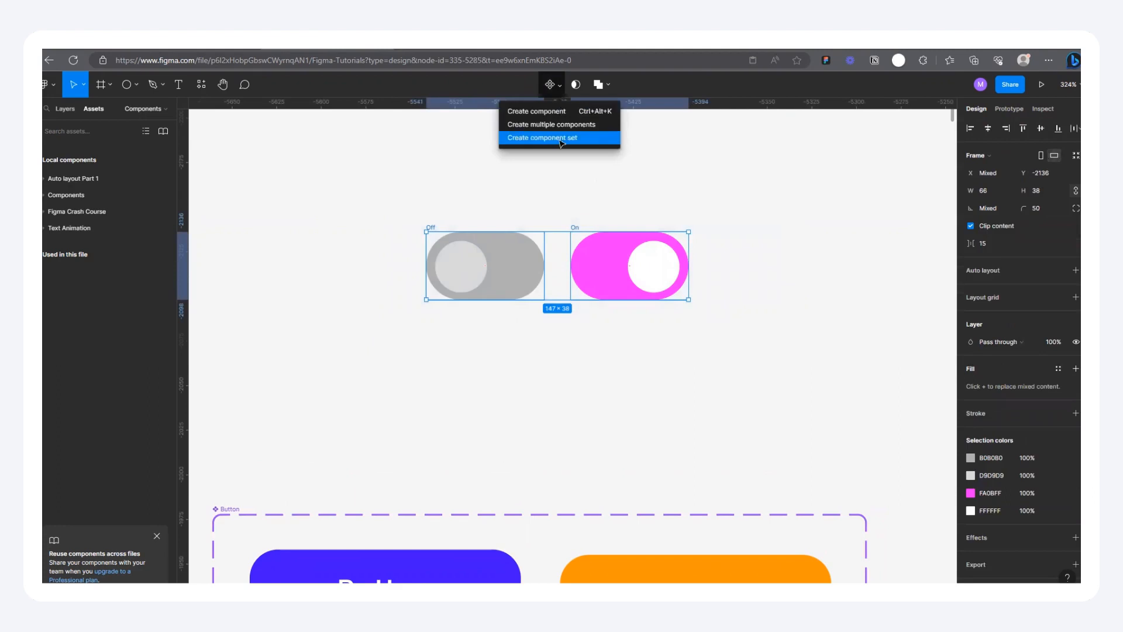
click(558, 137)
Step: Make an instance of the Off toggle outside the component set and move it into the iPhone 13 frame
scroll(351, 301, down, 5)
click(423, 283)
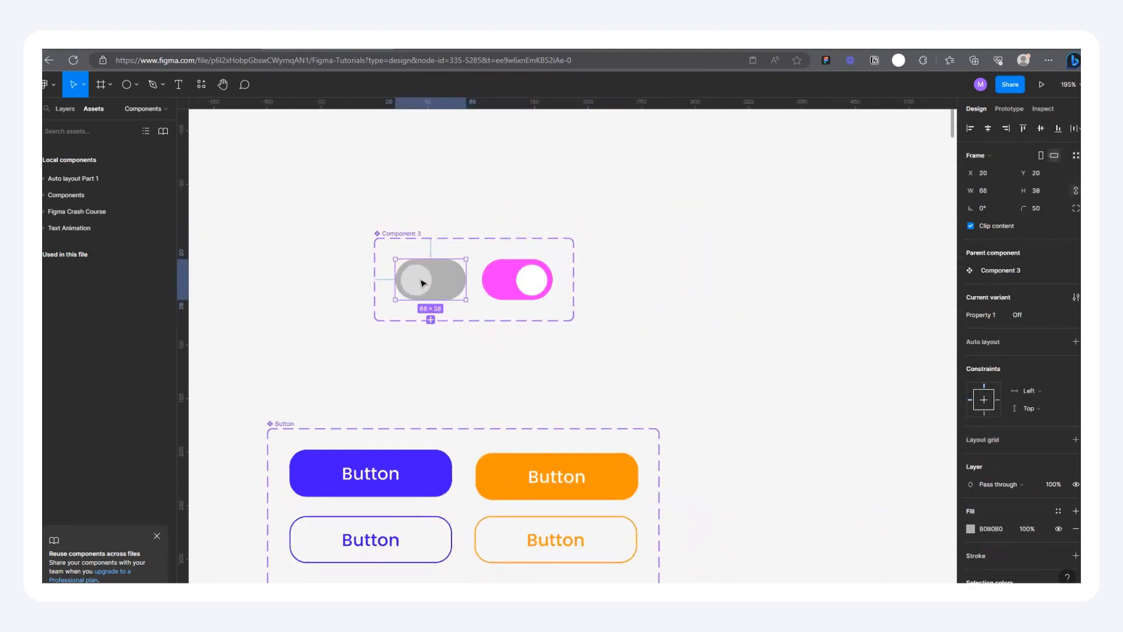
drag(421, 284, 681, 242)
scroll(366, 333, down, 7)
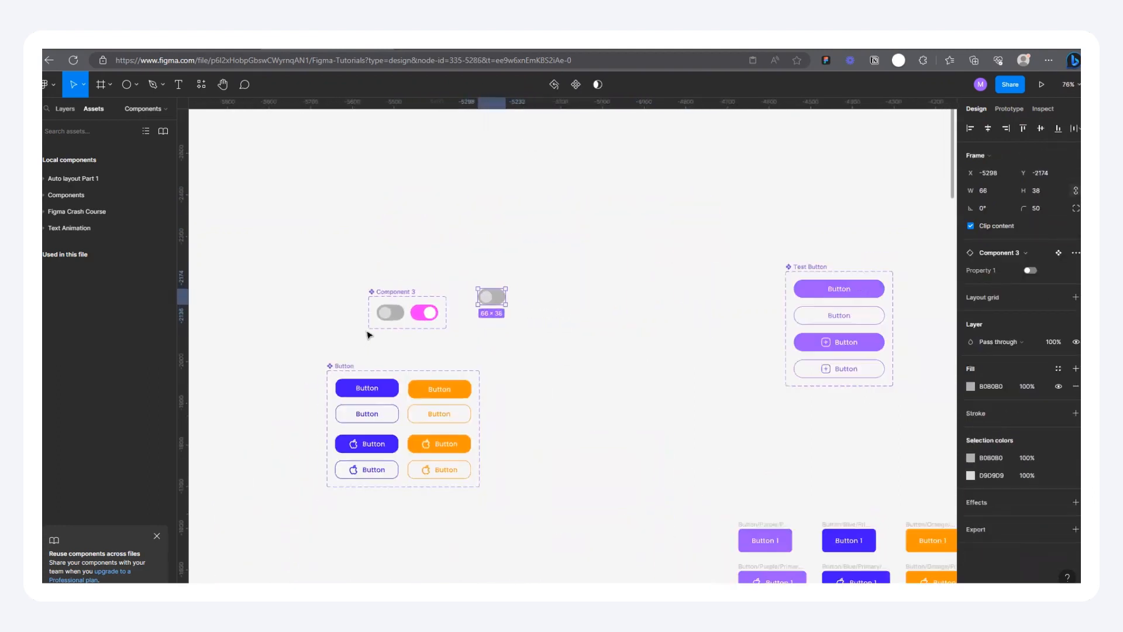
scroll(384, 315, down, 3)
drag(421, 316, 757, 431)
scroll(671, 366, down, 6)
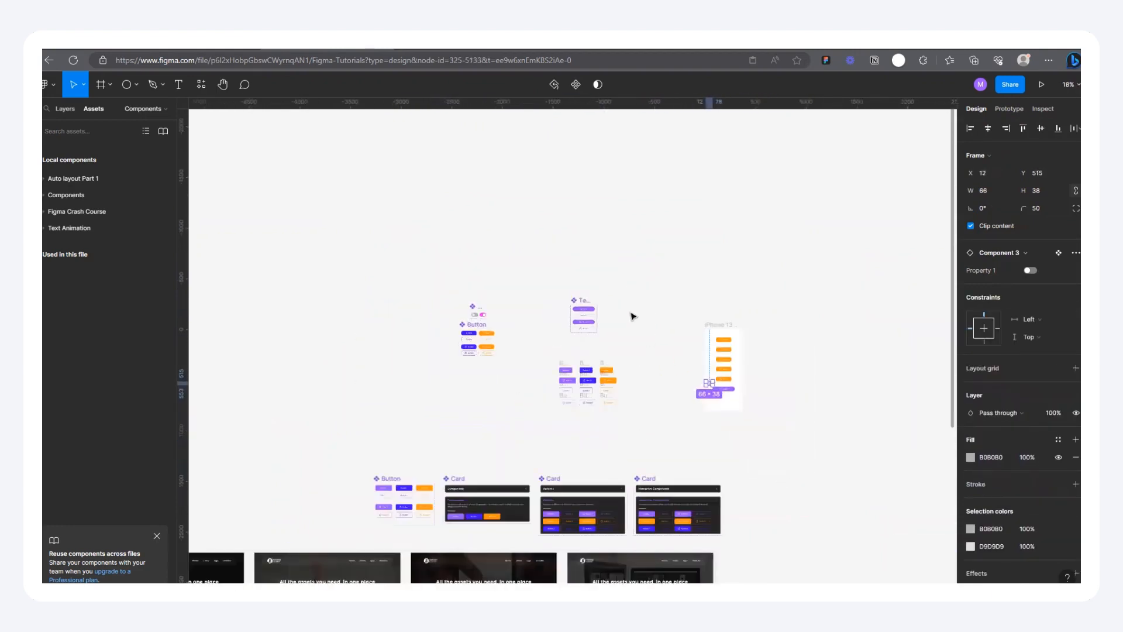
Step: Move the toggle instance from the iPhone 13 frame into the dark Today frame, just below the Interactive Components row
scroll(724, 353, up, 2)
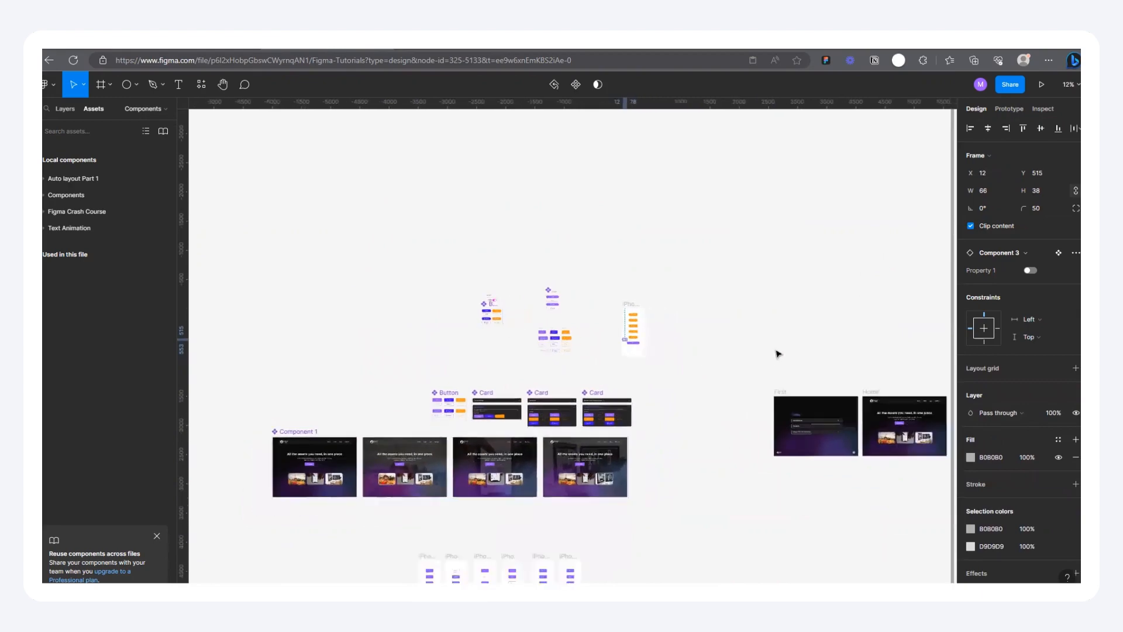
scroll(547, 339, up, 3)
drag(516, 332, 829, 519)
scroll(586, 398, down, 3)
scroll(929, 523, up, 1)
scroll(707, 465, up, 10)
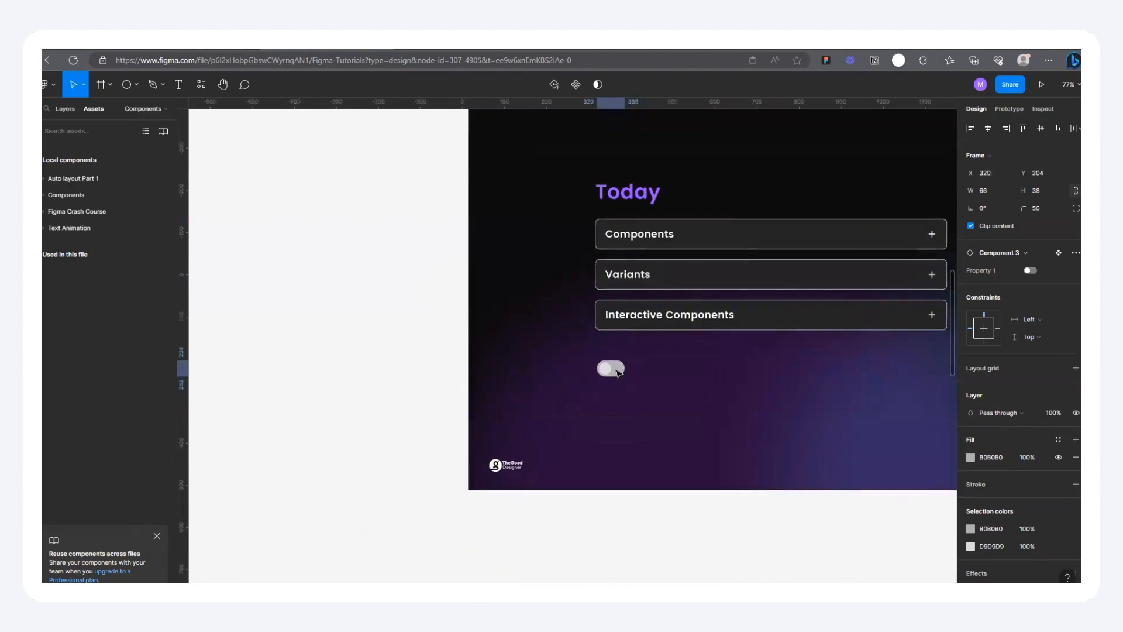
Step: Duplicate the toggle instance into a horizontal row of four and show the Today frame in the prototype preview
drag(619, 375, 739, 365)
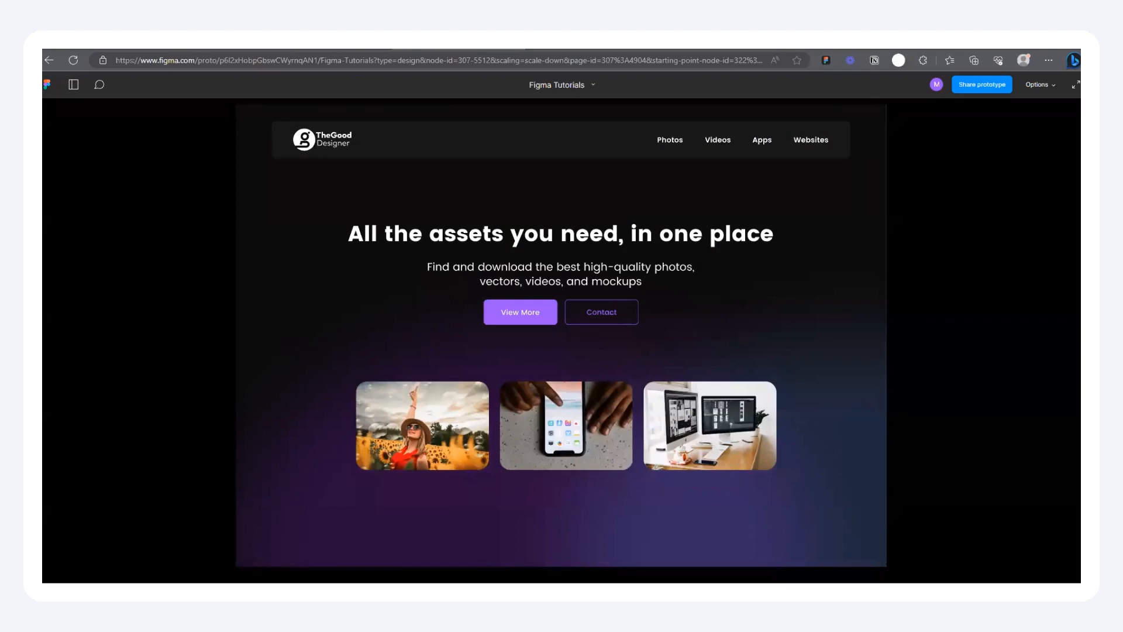
key(Left)
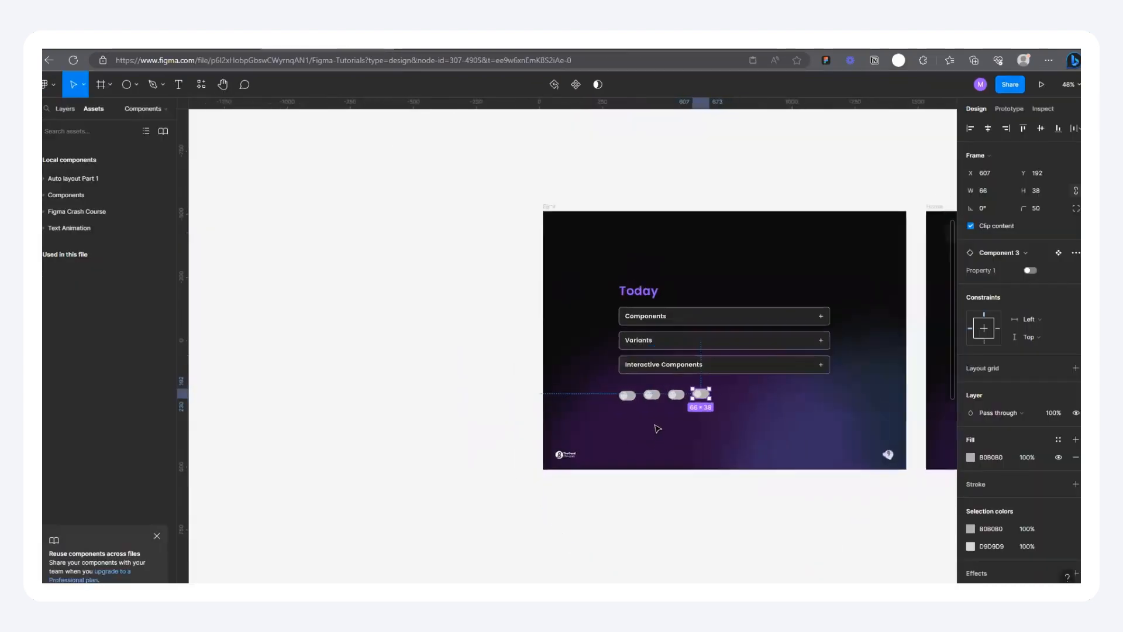
Step: Connect the Off variant to the On variant with an on-click Change to interaction using Smart animate, Ease out, 300ms
scroll(657, 429, down, 10)
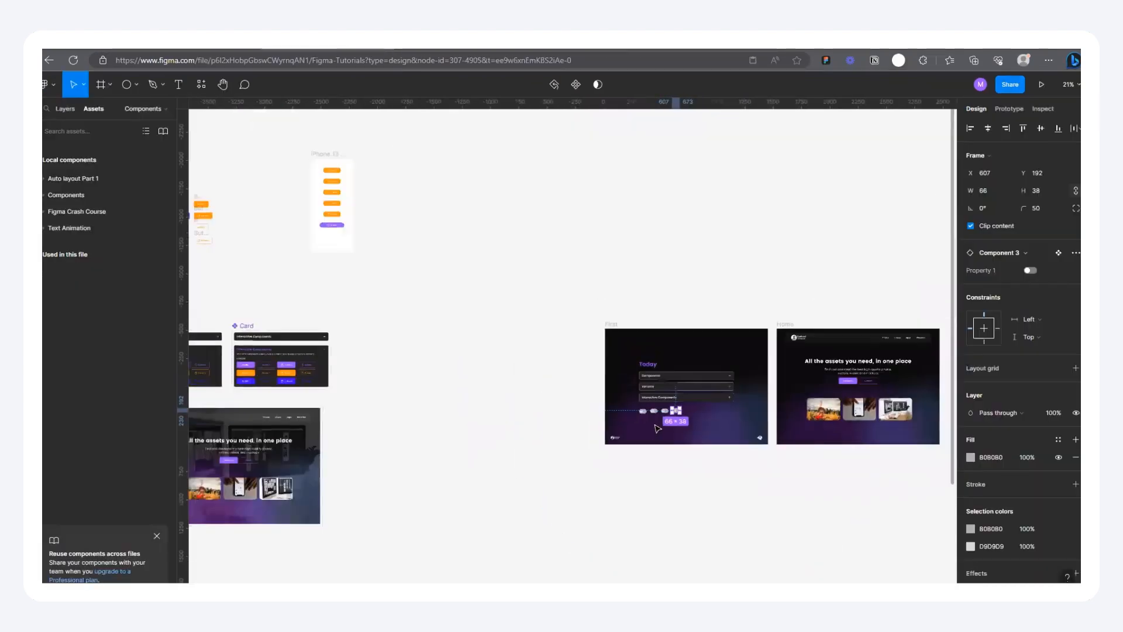
key(shift+2)
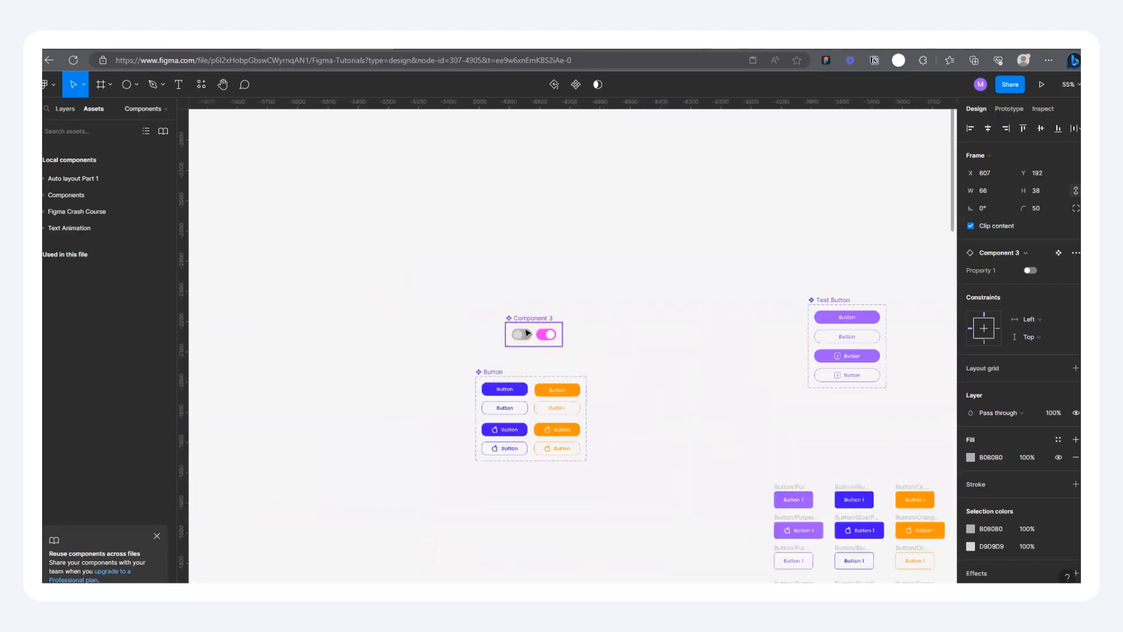
click(1010, 109)
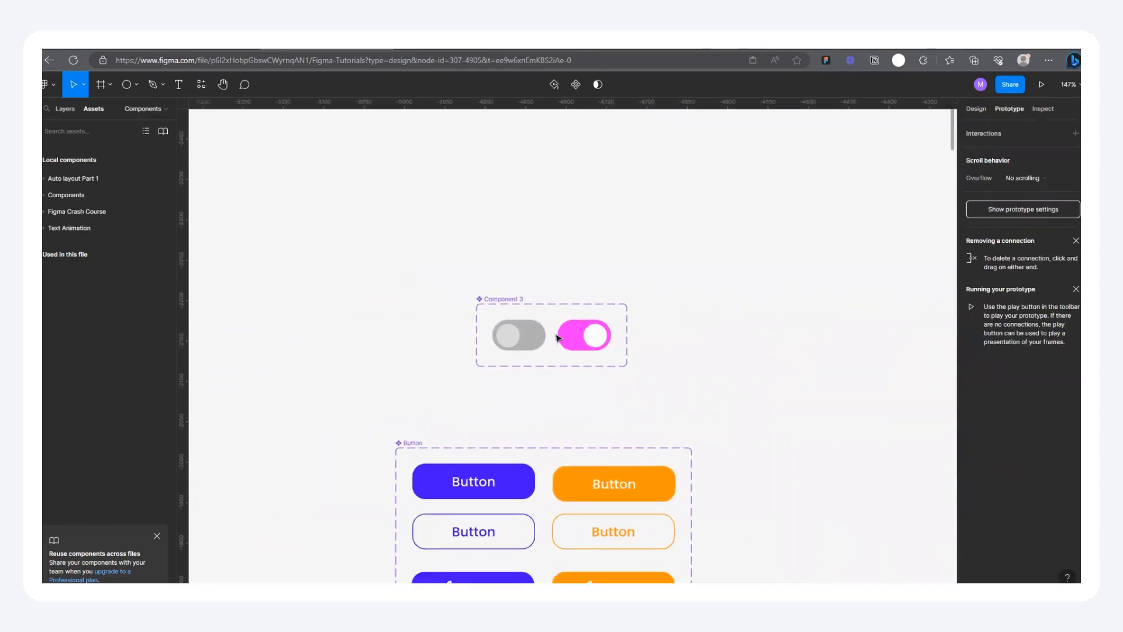
click(534, 337)
drag(546, 335, 579, 342)
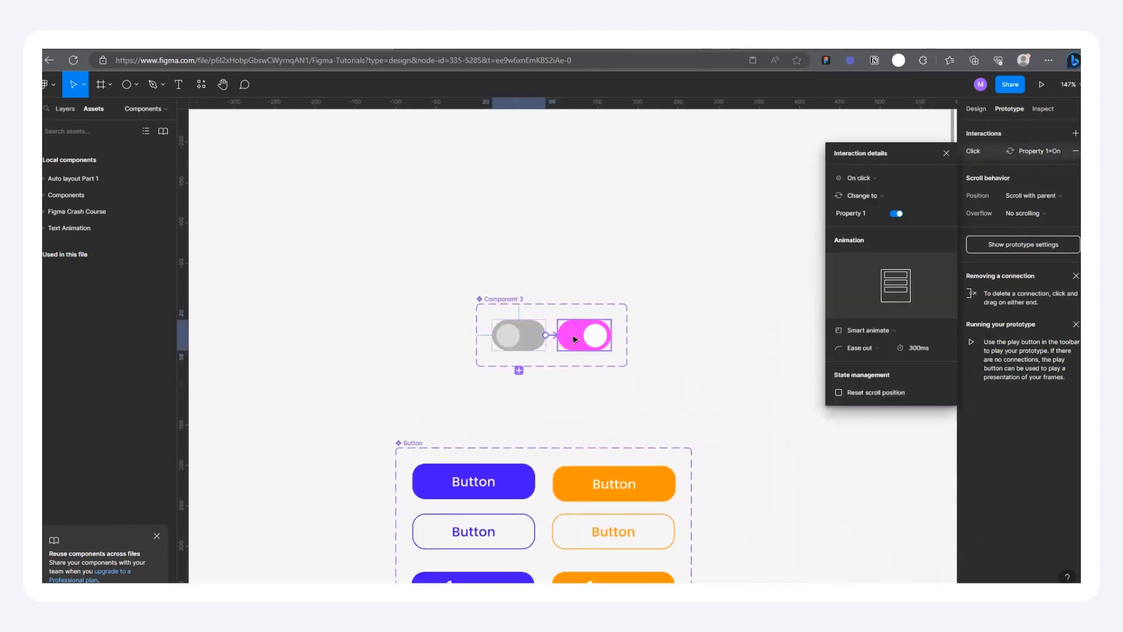
Step: Connect the On variant back to the Off variant with an on-click Change to interaction using Smart animate
scroll(582, 344, up, 3)
click(596, 340)
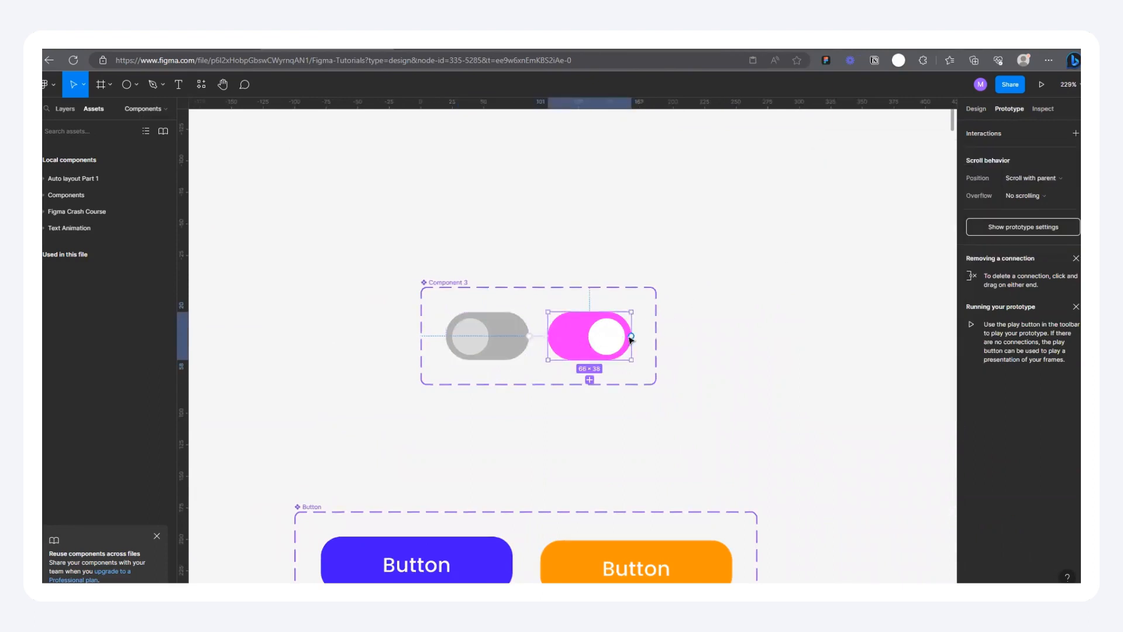
drag(630, 338, 493, 330)
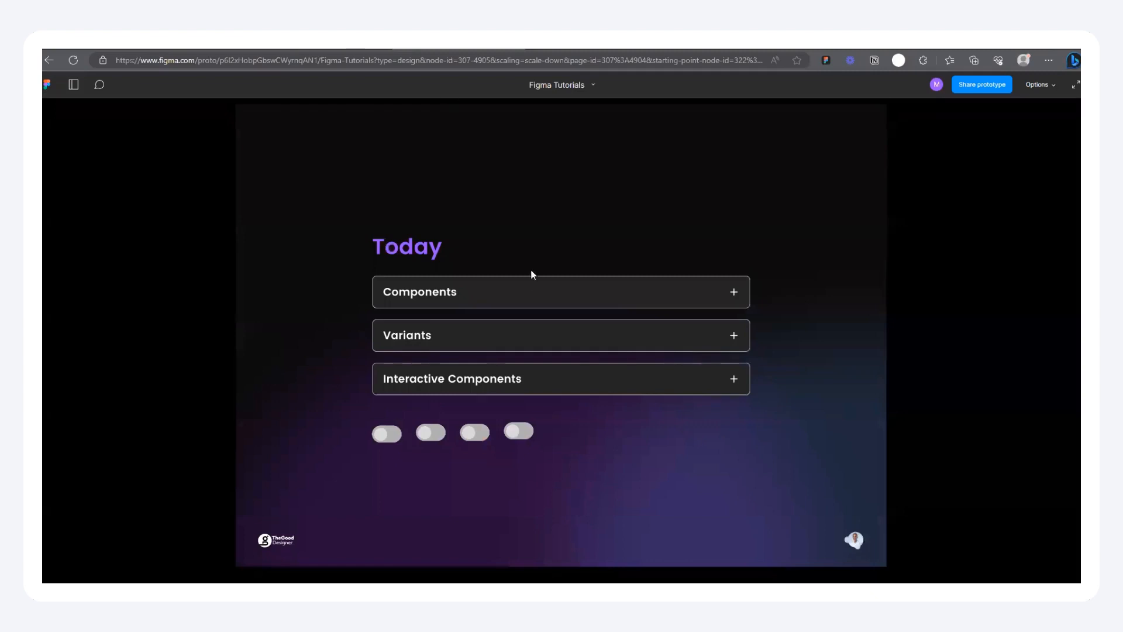
Step: Test the first toggle in the prototype preview of the Today frame
click(382, 437)
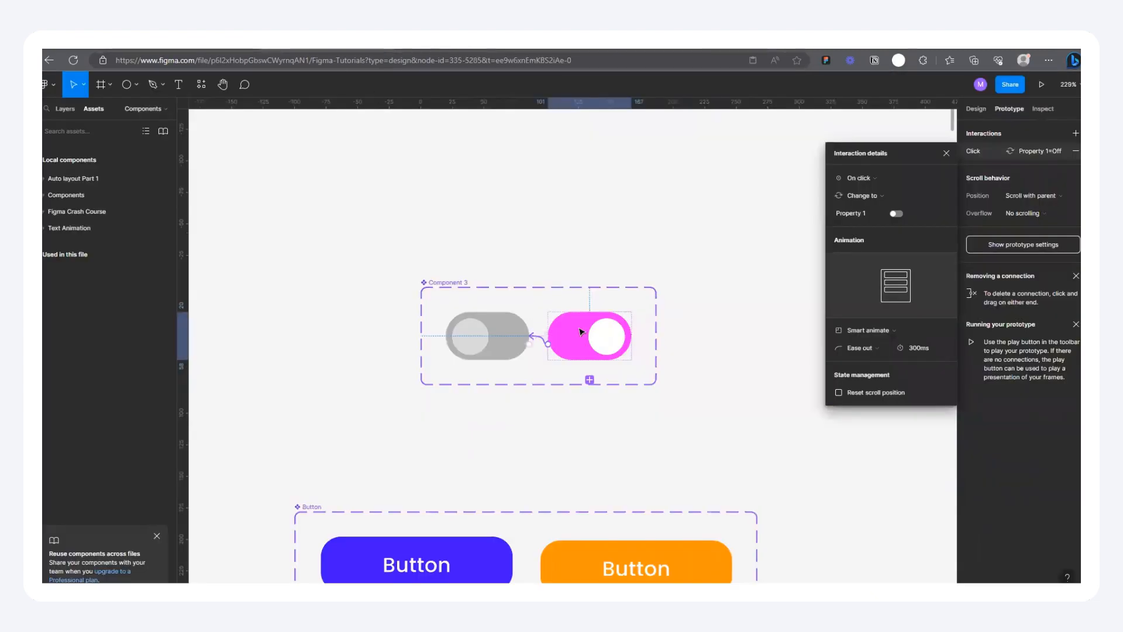
Step: Flip the pink On variant horizontally inside the component set
scroll(581, 332, up, 3)
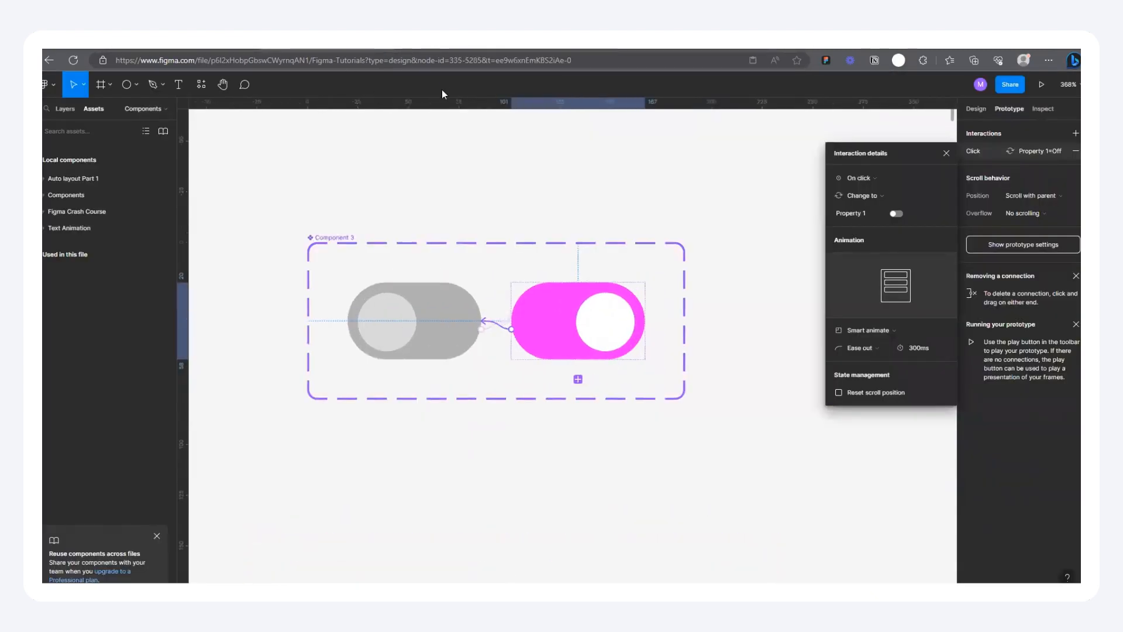
scroll(547, 290, up, 3)
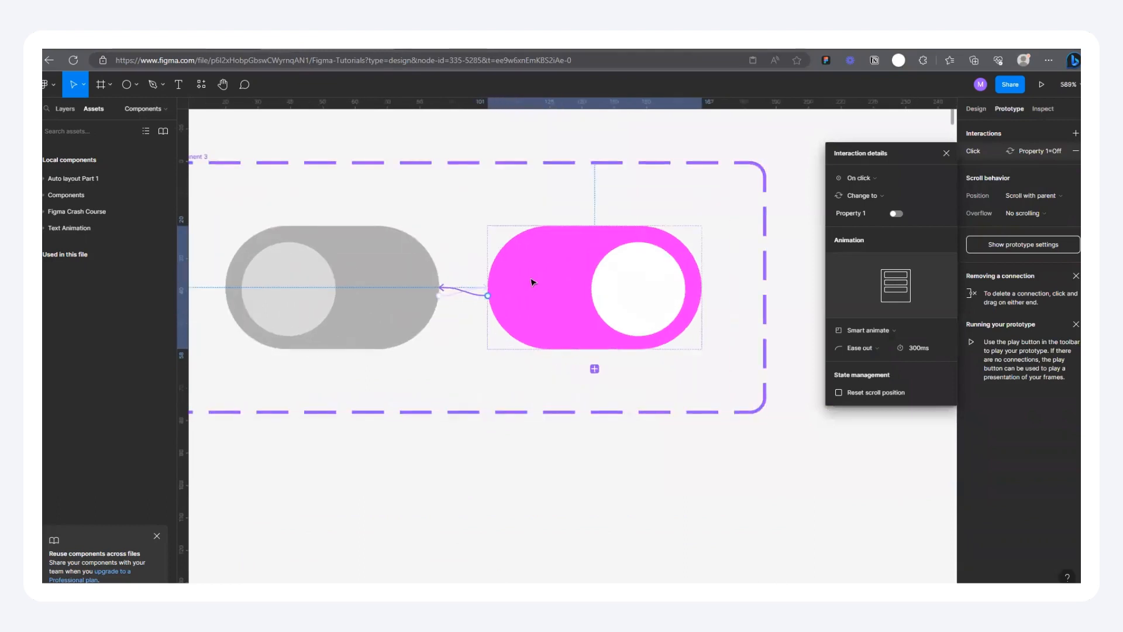
click(523, 260)
right_click(523, 260)
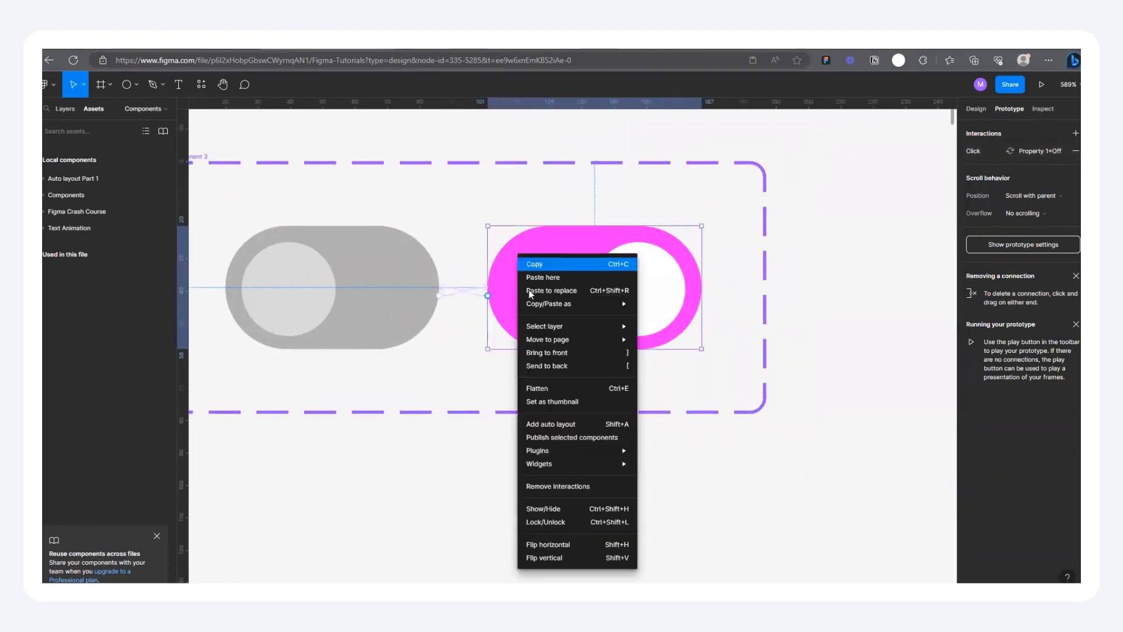
click(535, 544)
Step: Move the On variant's white knob about 27 px to the right, leaving about 5 px to the pill's right edge
double_click(533, 297)
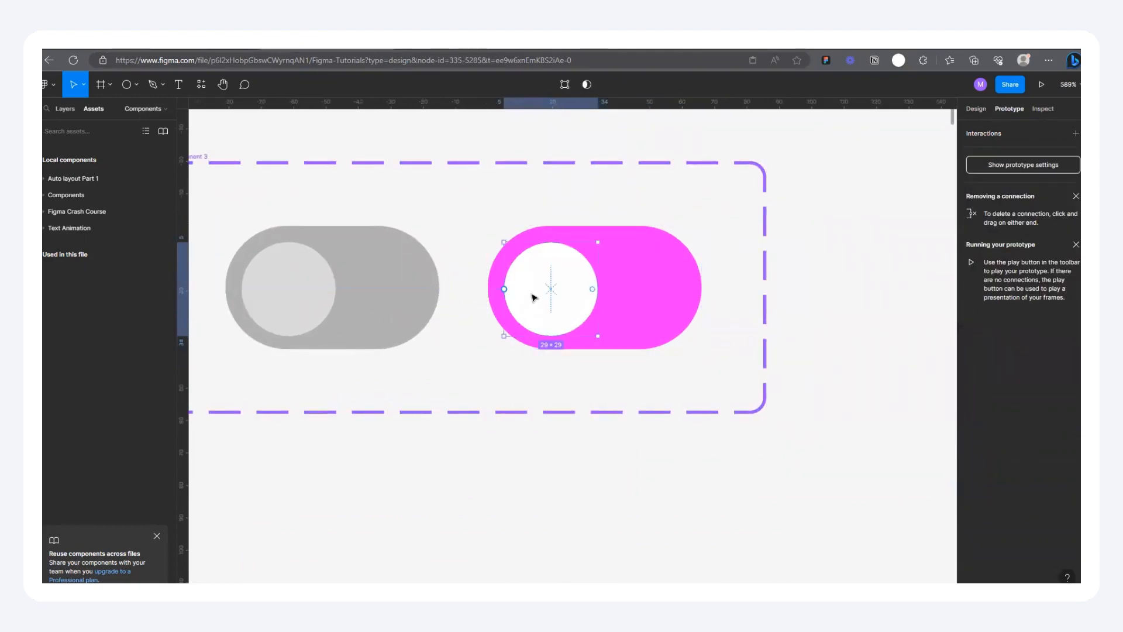
key(shift+Right)
key(shift+Right)
key(shift+Right)
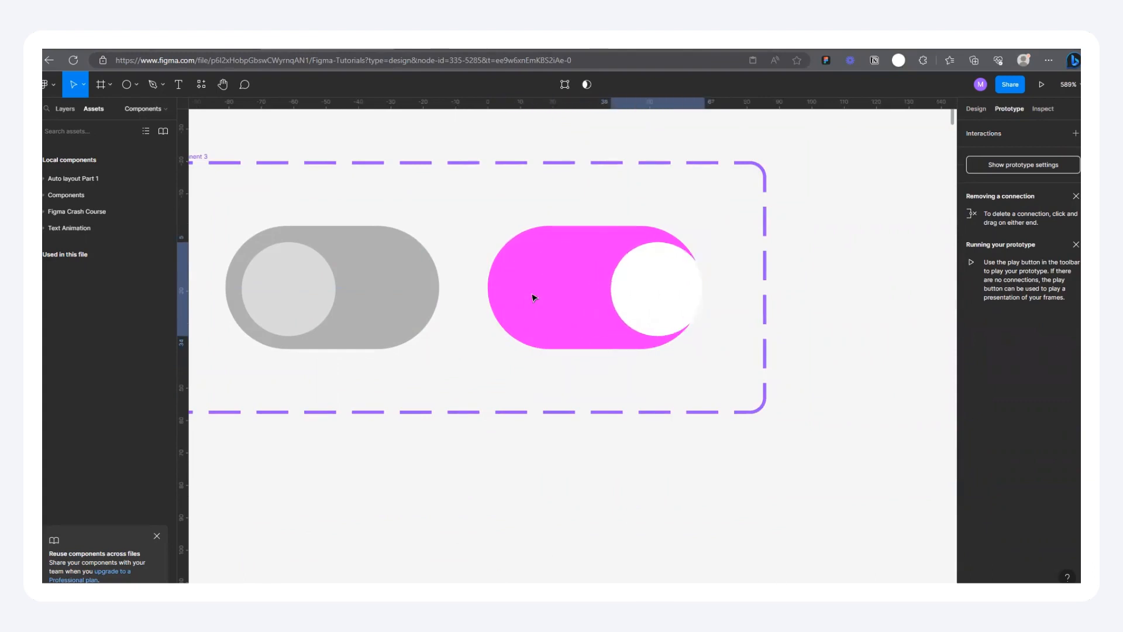
key(Left)
key(Left)
key(Left)
key(Left)
key(Left)
key(Left)
key(Left)
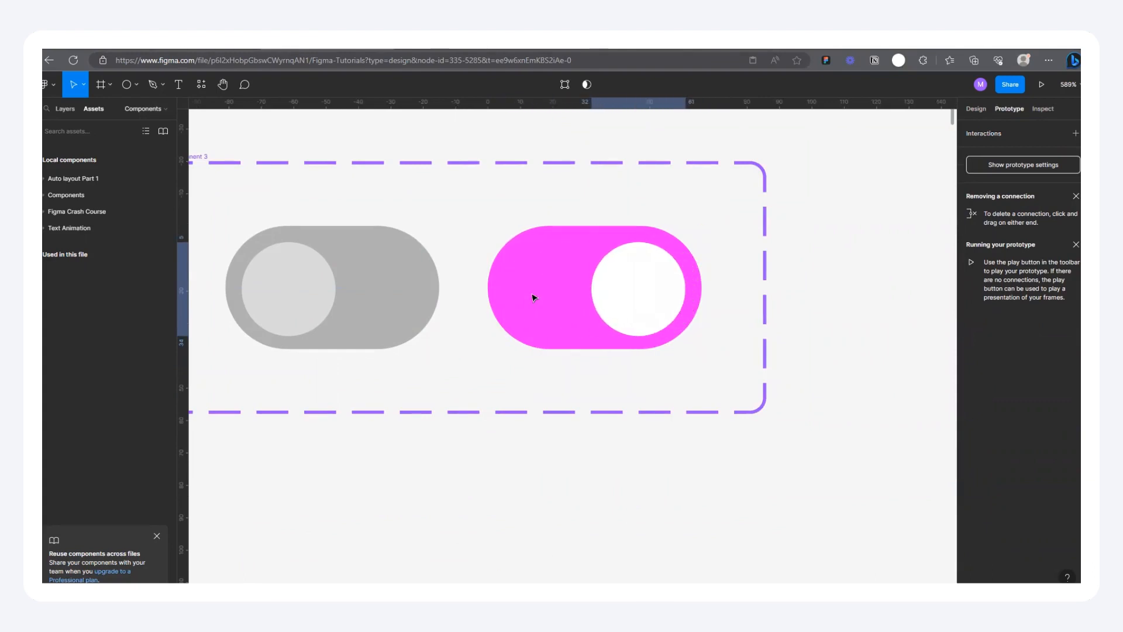
Step: Preview the Today frame's prototype and test the first three toggles, switching the first one off and on again
key(ctrl+alt+Return)
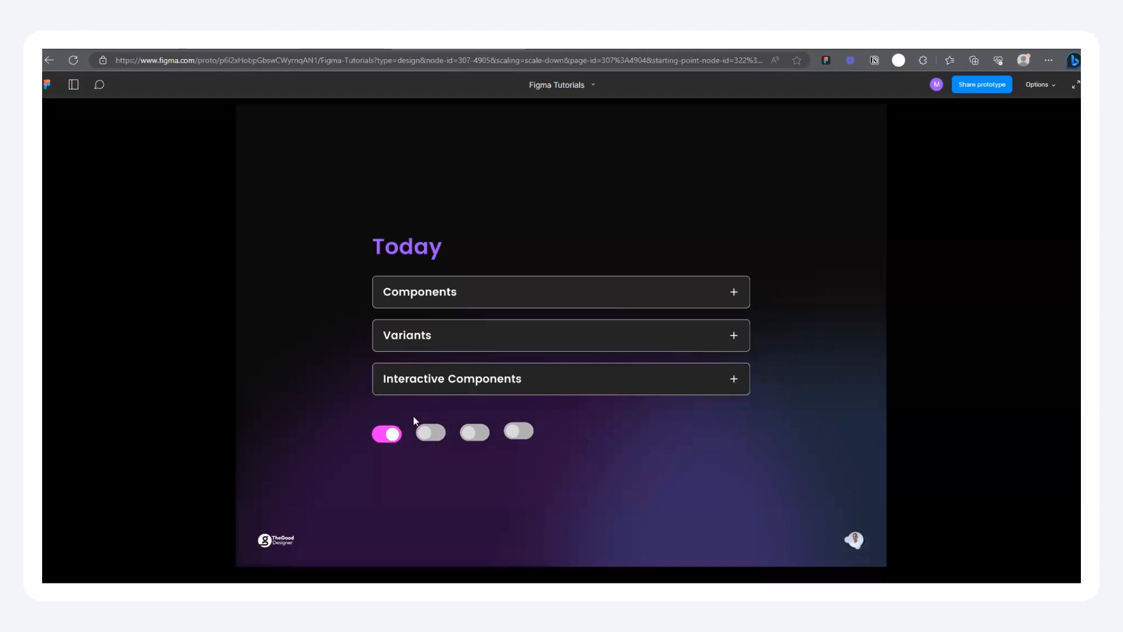
click(392, 435)
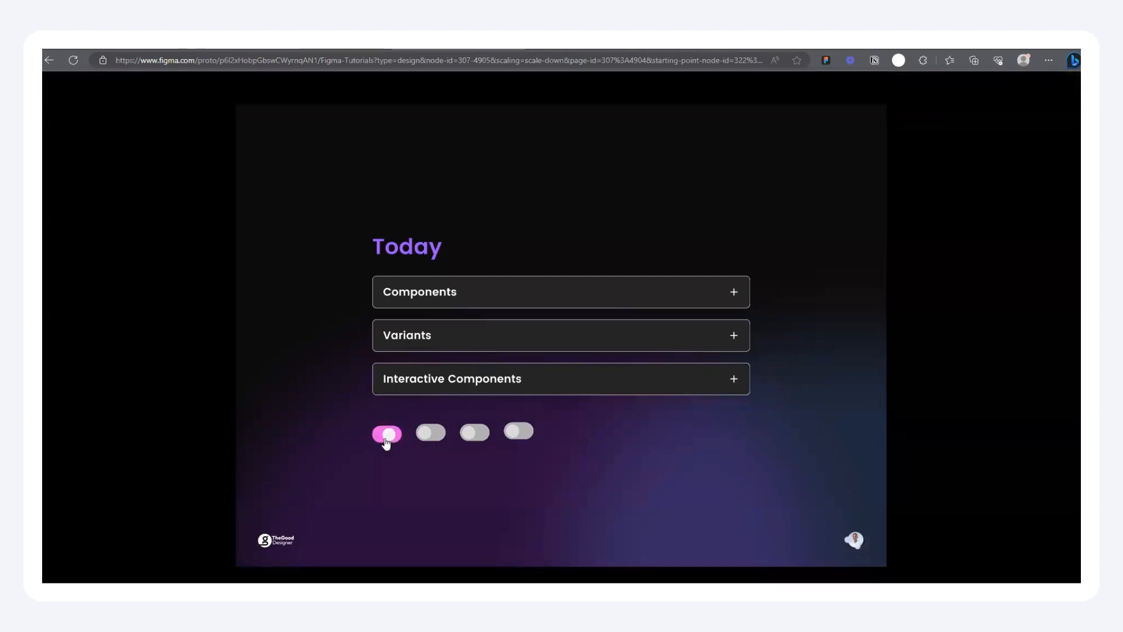
click(387, 434)
click(430, 435)
click(471, 434)
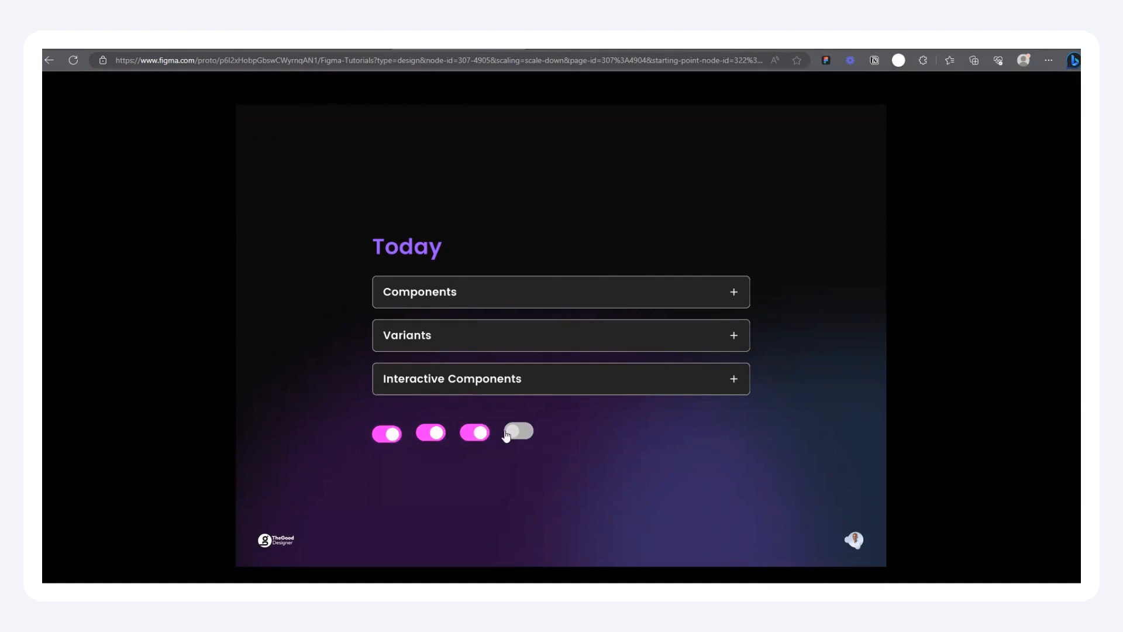
Step: Test the fourth and third toggles in the Today frame's prototype preview
click(517, 433)
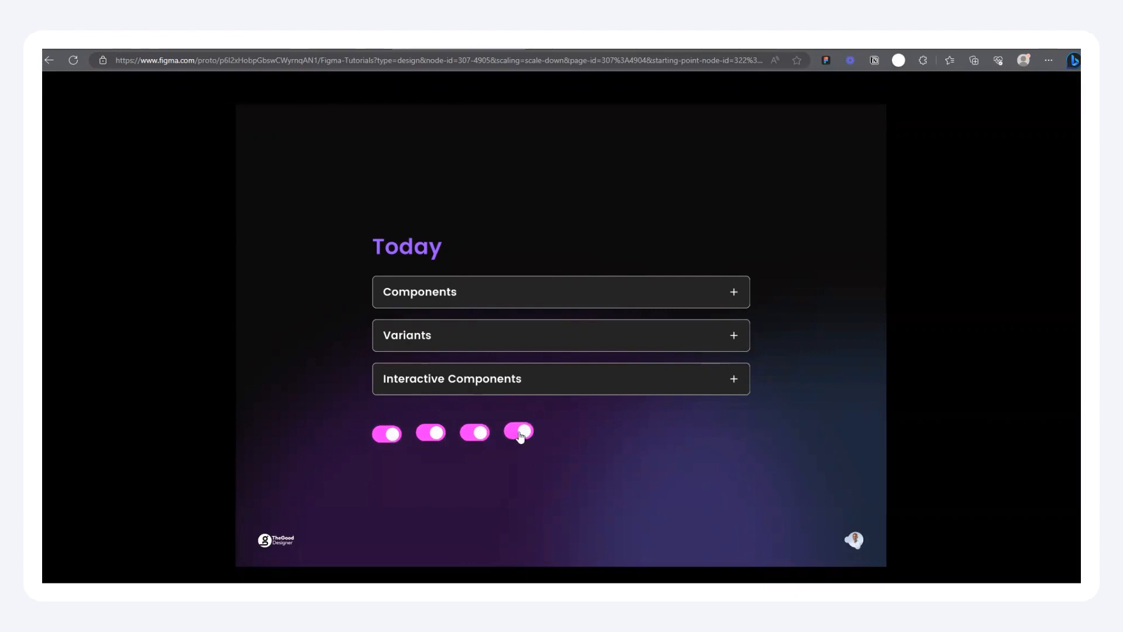
click(478, 436)
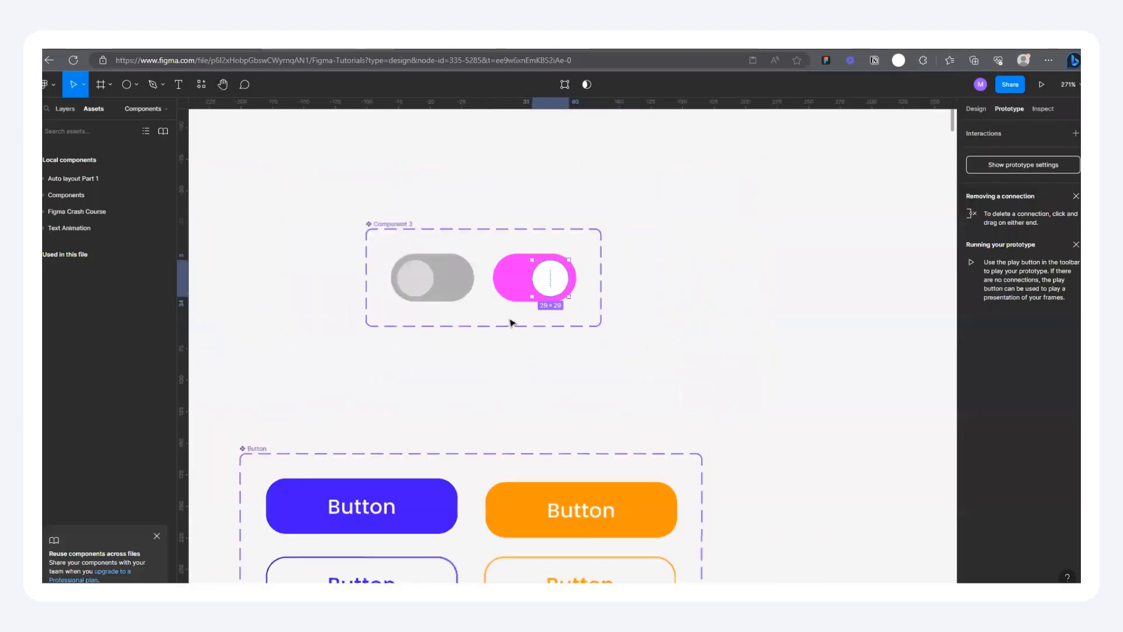
Step: Return to the design file and move the toggle component set so its left edge aligns with the Button component set below it
scroll(511, 322, down, 5)
scroll(485, 280, up, 3)
click(488, 280)
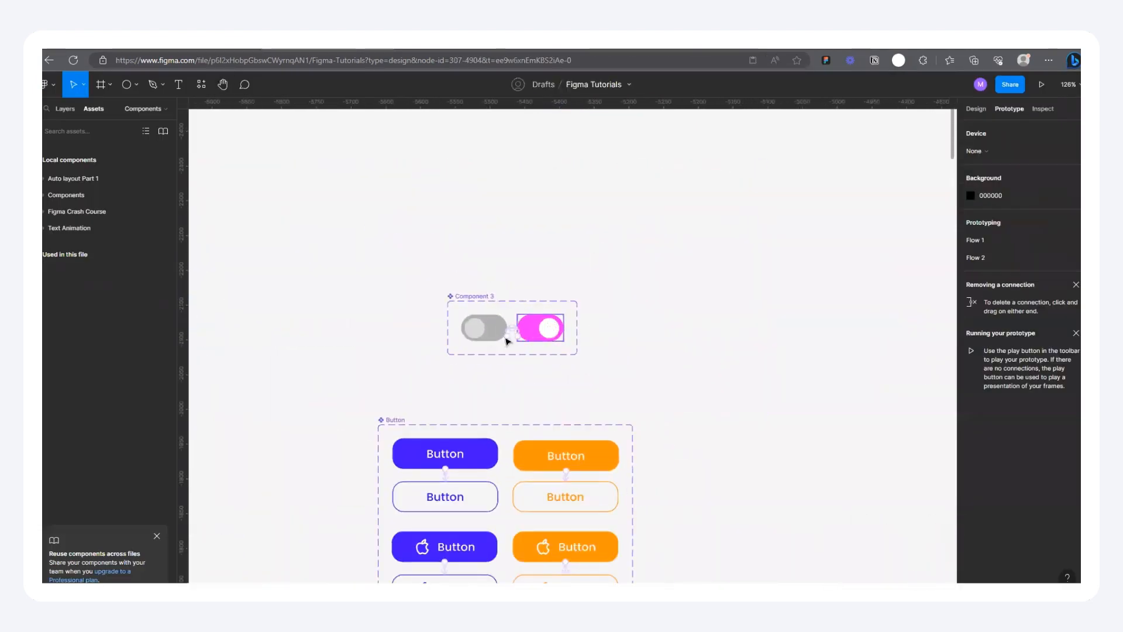
scroll(513, 331, up, 8)
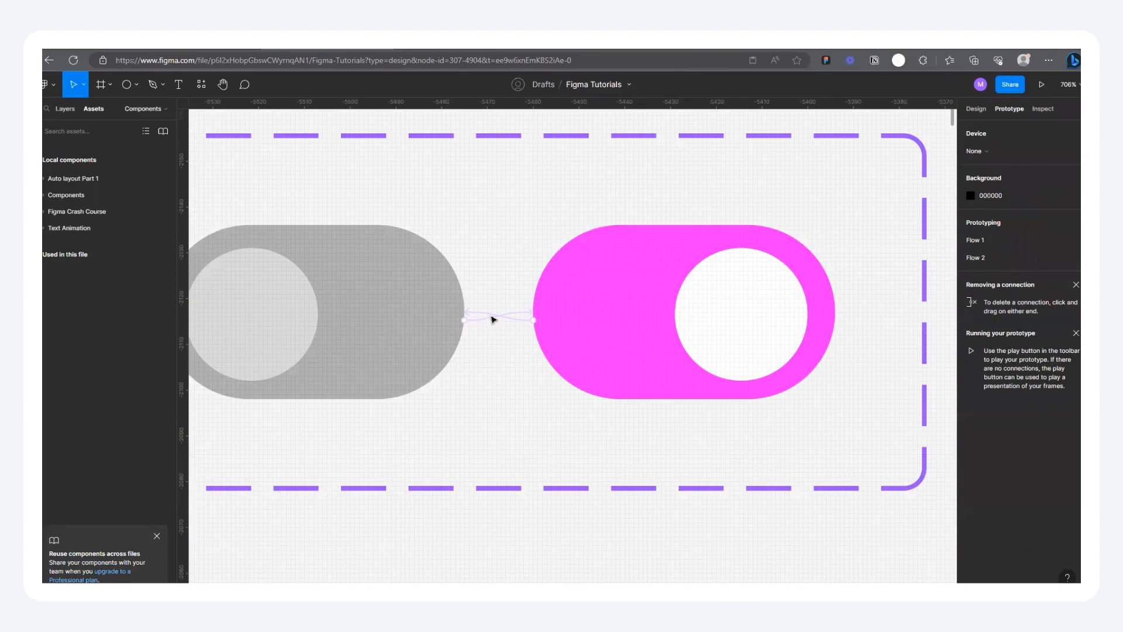
scroll(493, 316, up, 1)
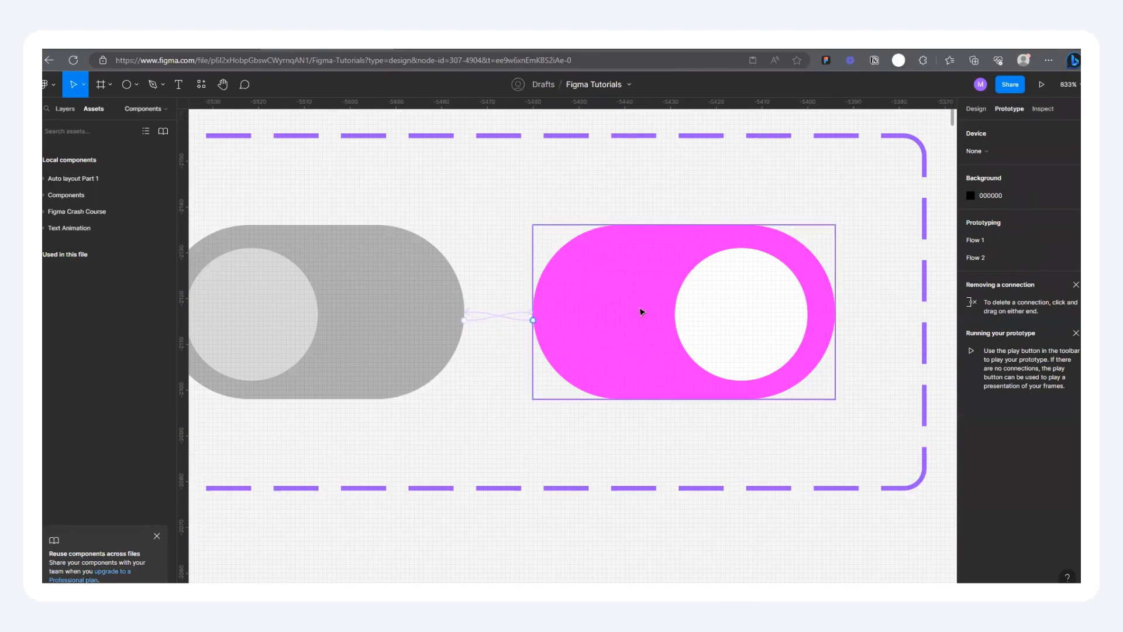
scroll(516, 312, down, 1)
scroll(504, 310, down, 3)
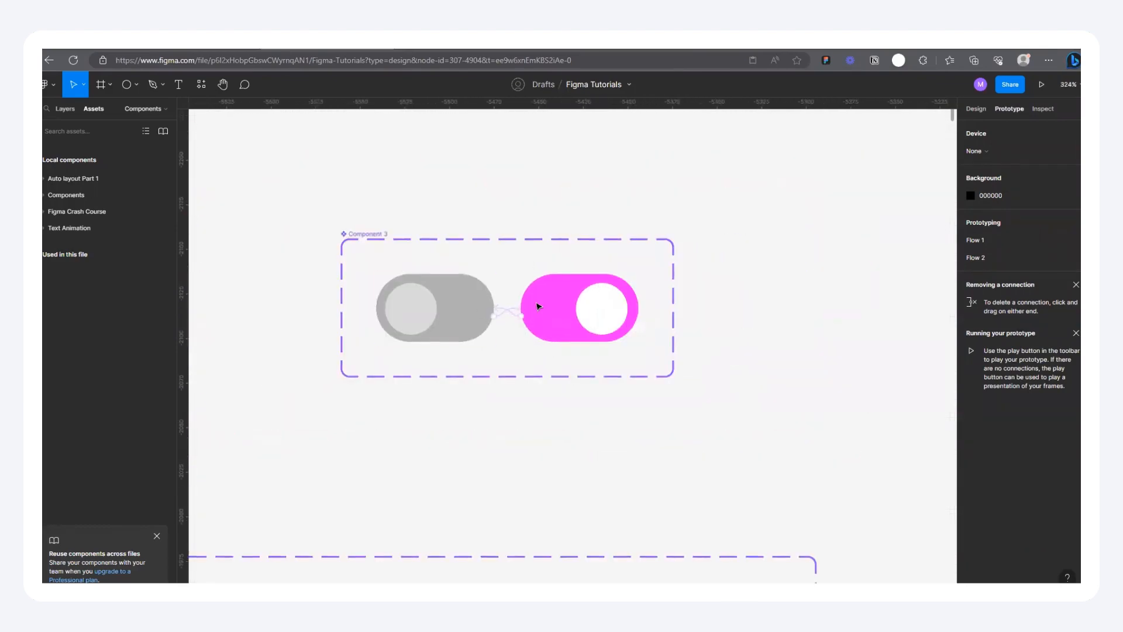
scroll(463, 298, up, 1)
scroll(445, 286, down, 5)
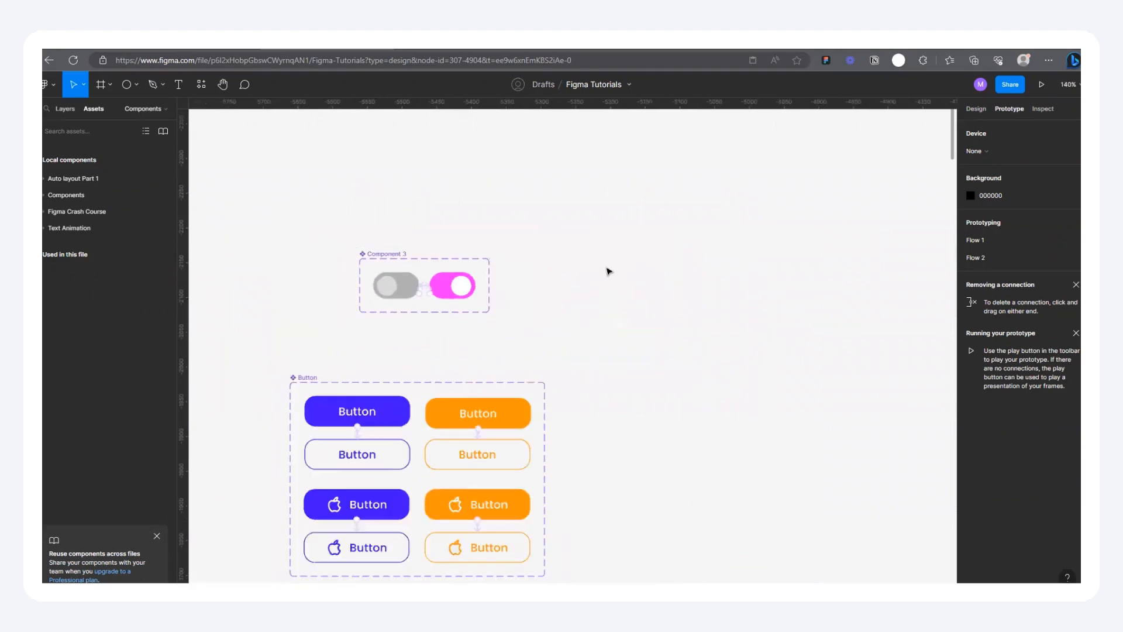
drag(392, 261, 352, 290)
click(441, 248)
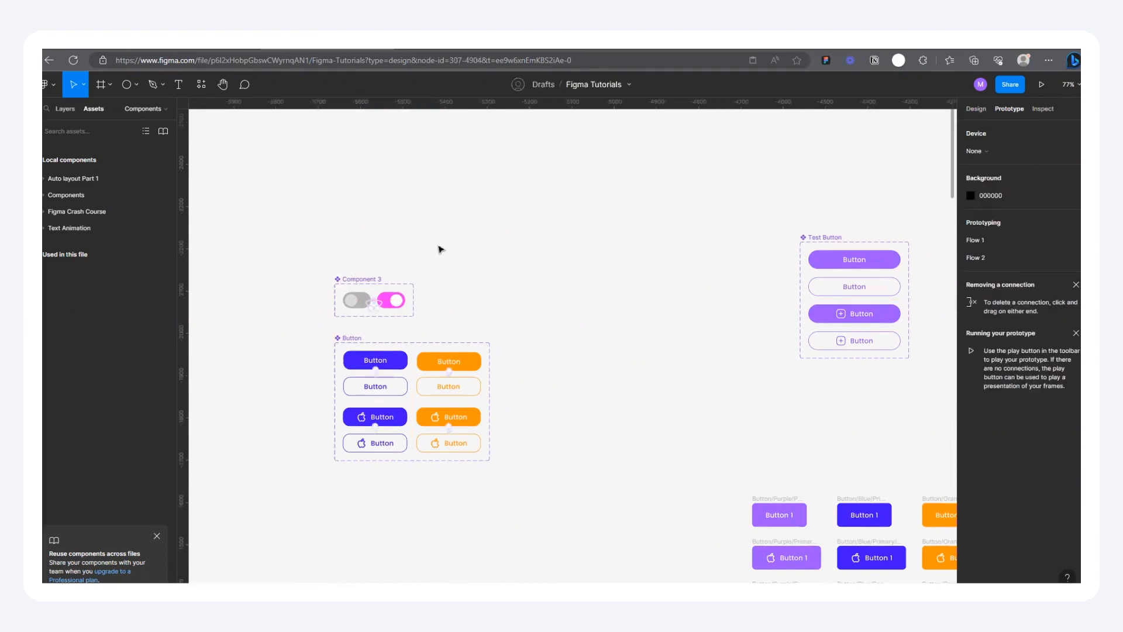
Step: Look over the page's component sets in design mode and examine the landing-page variants of Component 1
scroll(362, 298, up, 3)
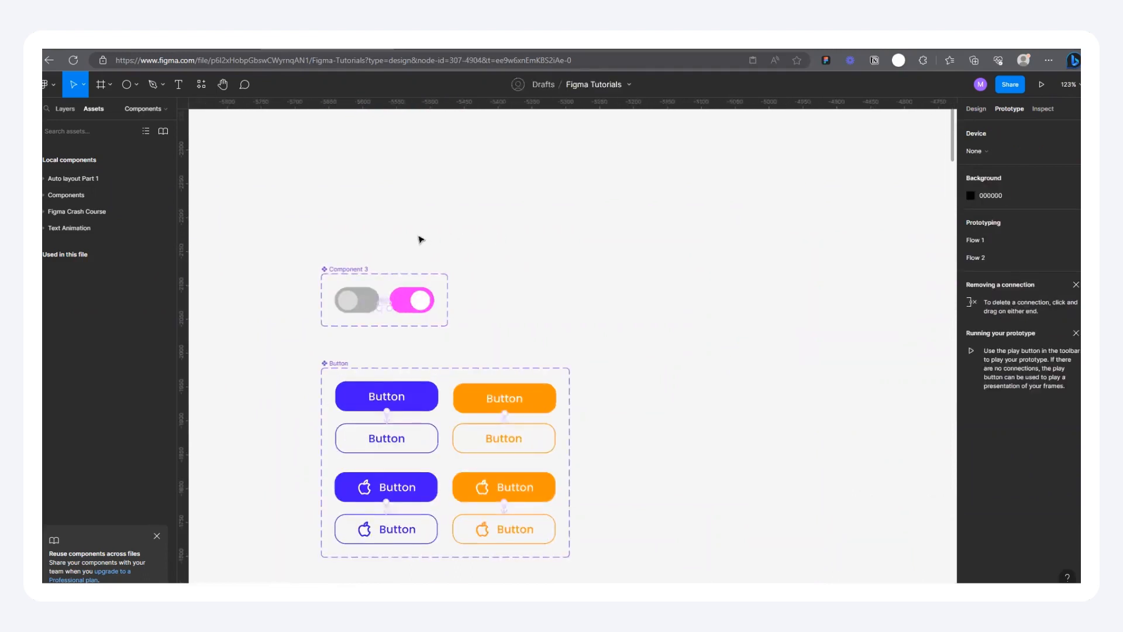
scroll(422, 234, down, 10)
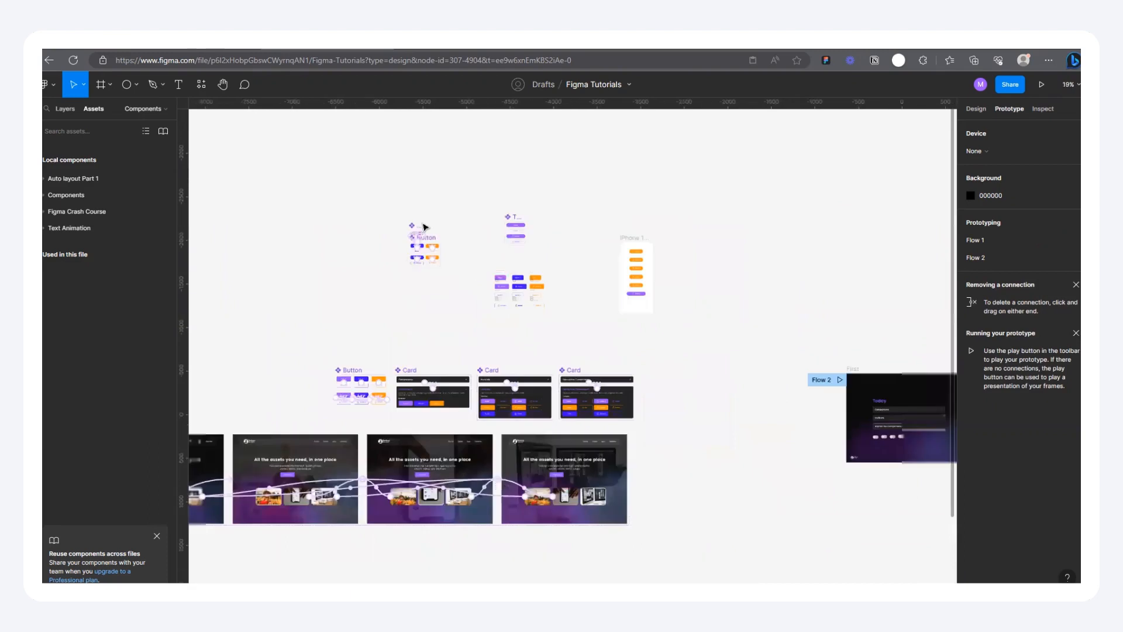
scroll(640, 313, down, 1)
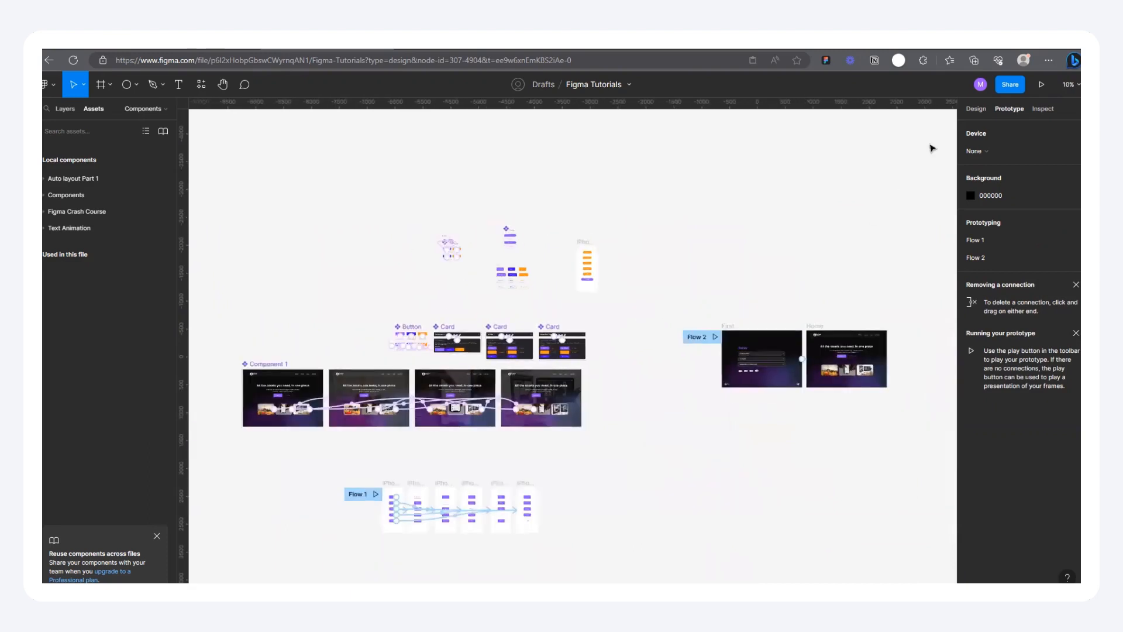
click(976, 108)
scroll(886, 380, up, 5)
scroll(779, 284, down, 7)
scroll(594, 304, up, 2)
scroll(595, 305, up, 4)
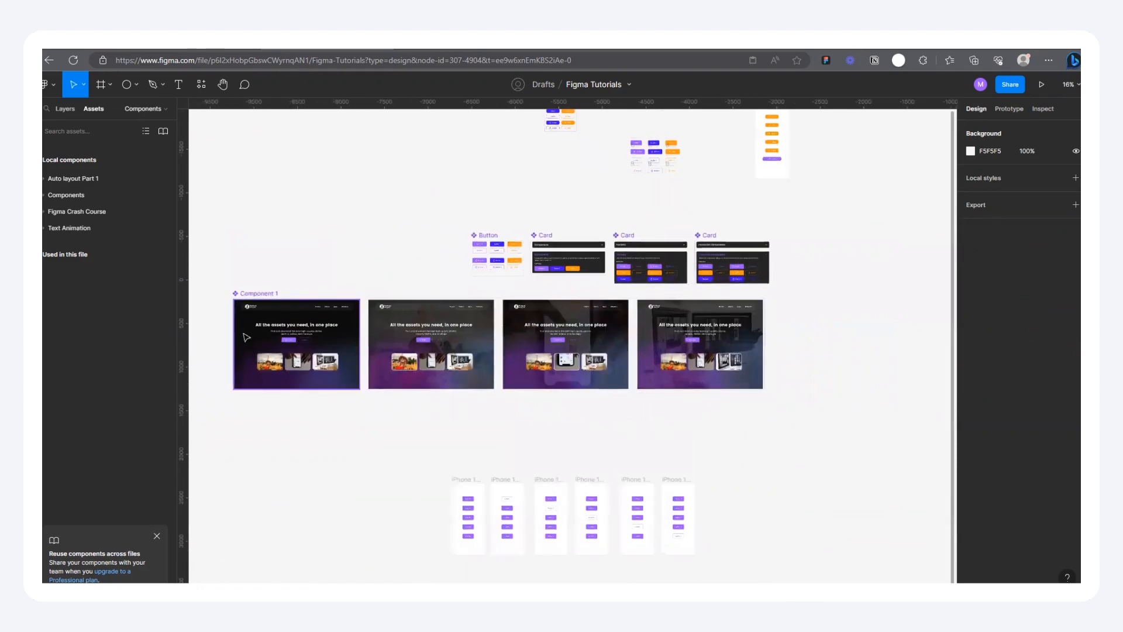
scroll(255, 344, up, 2)
scroll(255, 344, up, 1)
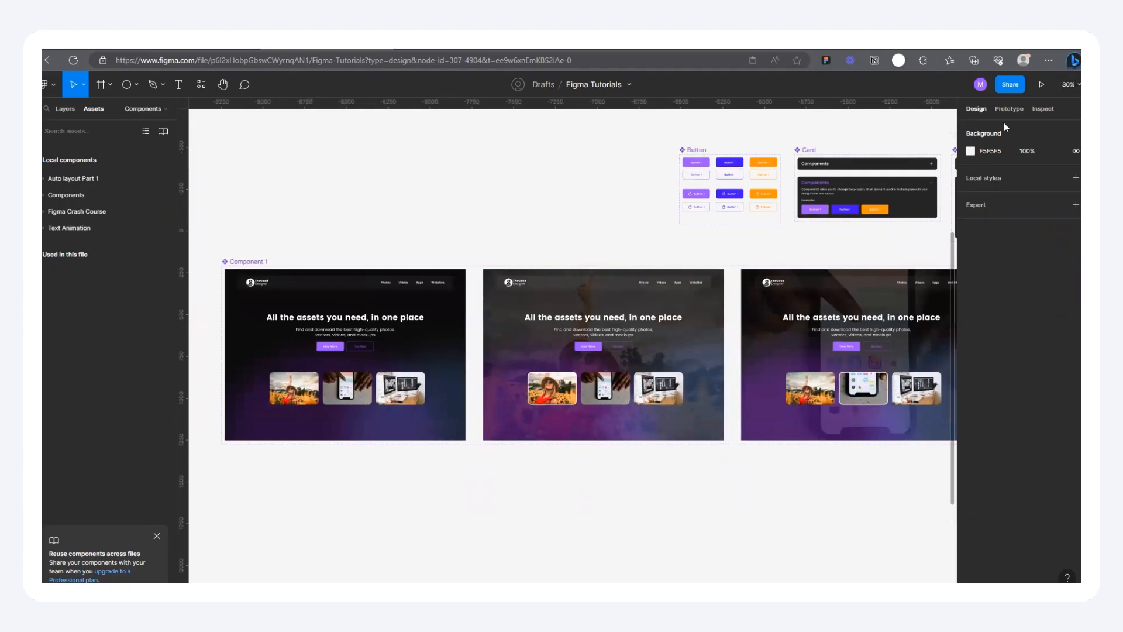
Step: Inspect the hover interactions of the first, second and third photos in Component 1's original variant
click(1007, 109)
scroll(275, 426, up, 5)
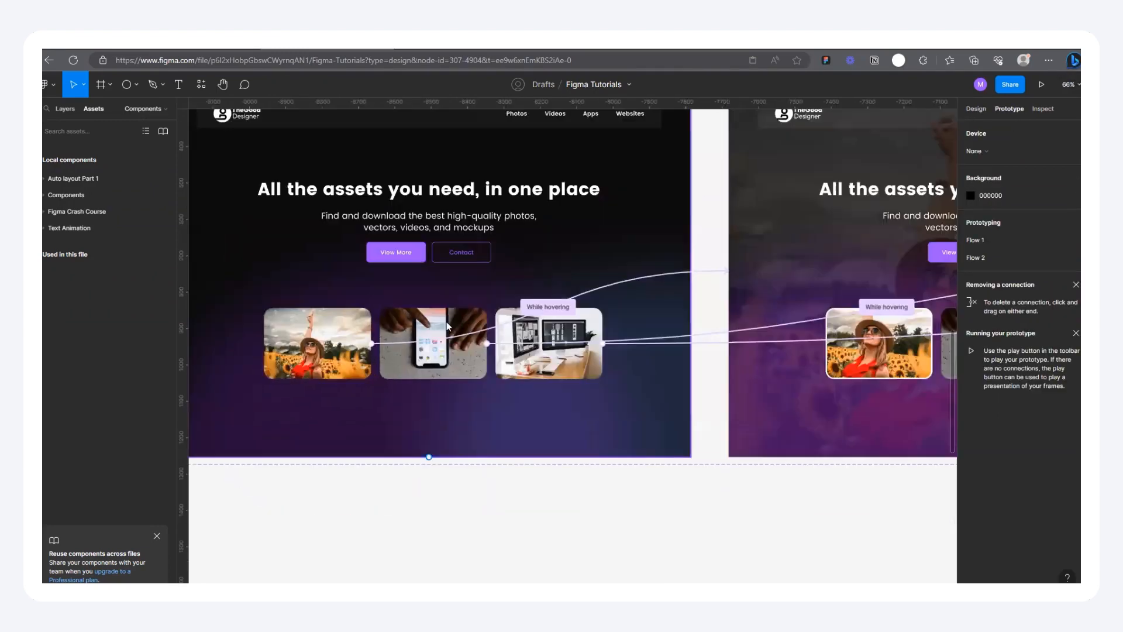
click(554, 305)
scroll(333, 361, down, 4)
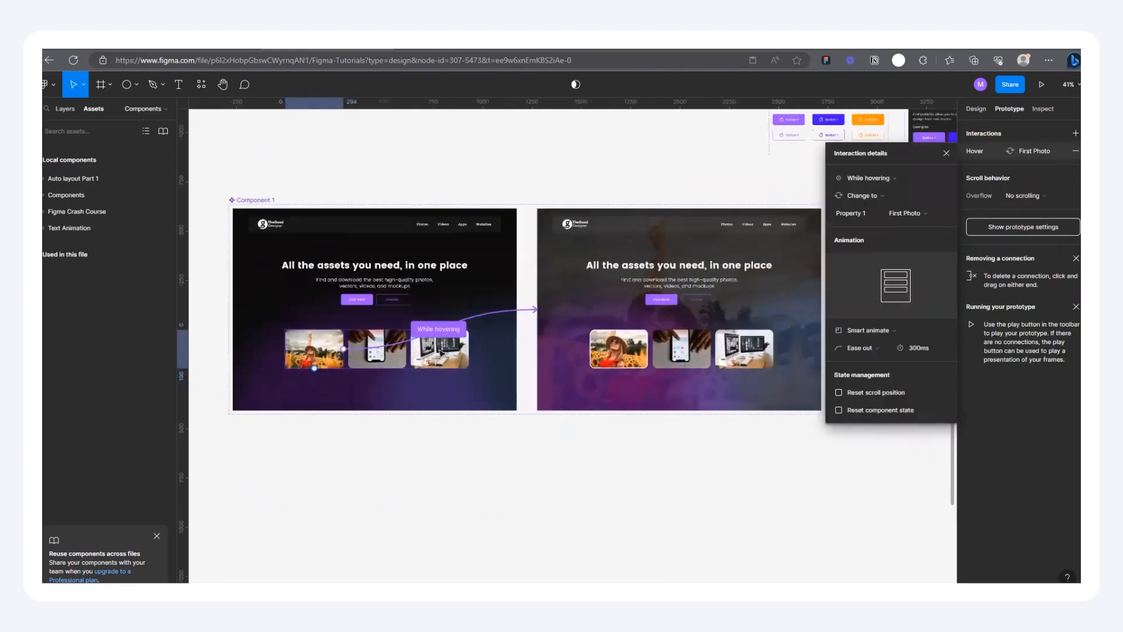
scroll(646, 349, right, 2)
scroll(604, 346, up, 2)
scroll(603, 346, down, 3)
click(295, 358)
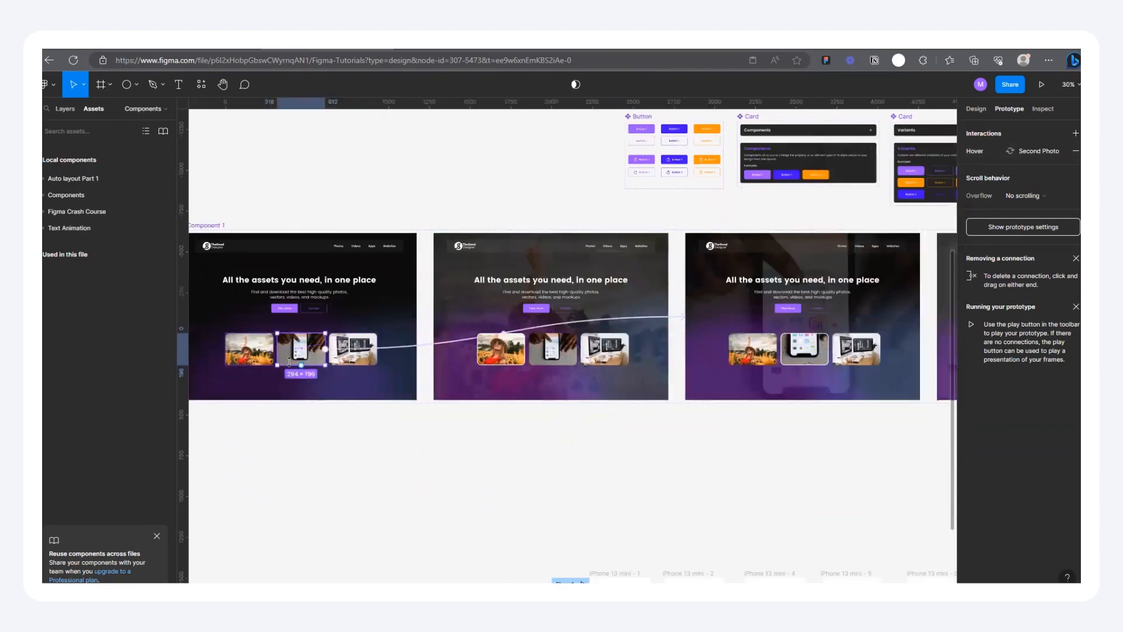
click(360, 362)
scroll(294, 374, down, 3)
scroll(781, 360, up, 2)
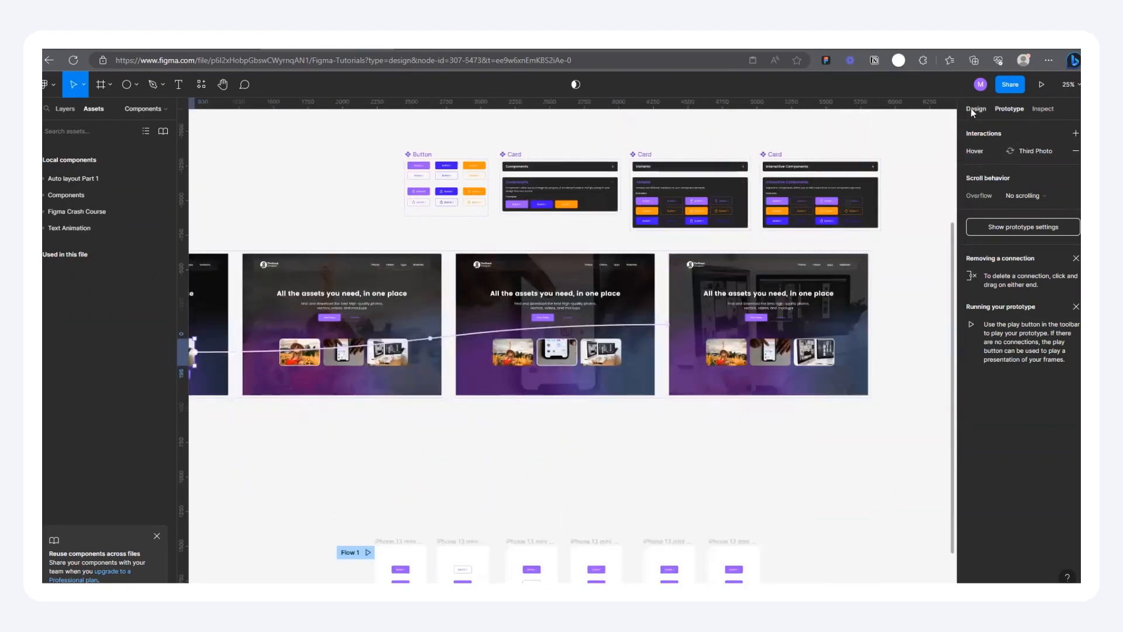
Step: Delete the row of iPhone 13 mini frames below Component 1
click(975, 109)
scroll(552, 329, down, 4)
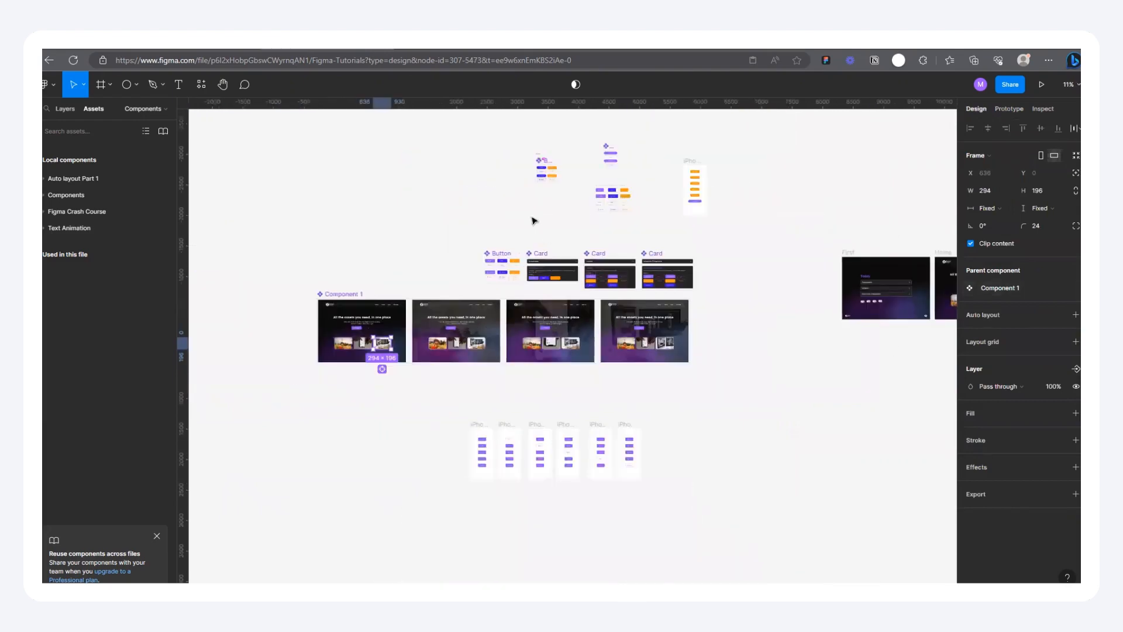
scroll(492, 324, up, 5)
scroll(520, 313, down, 2)
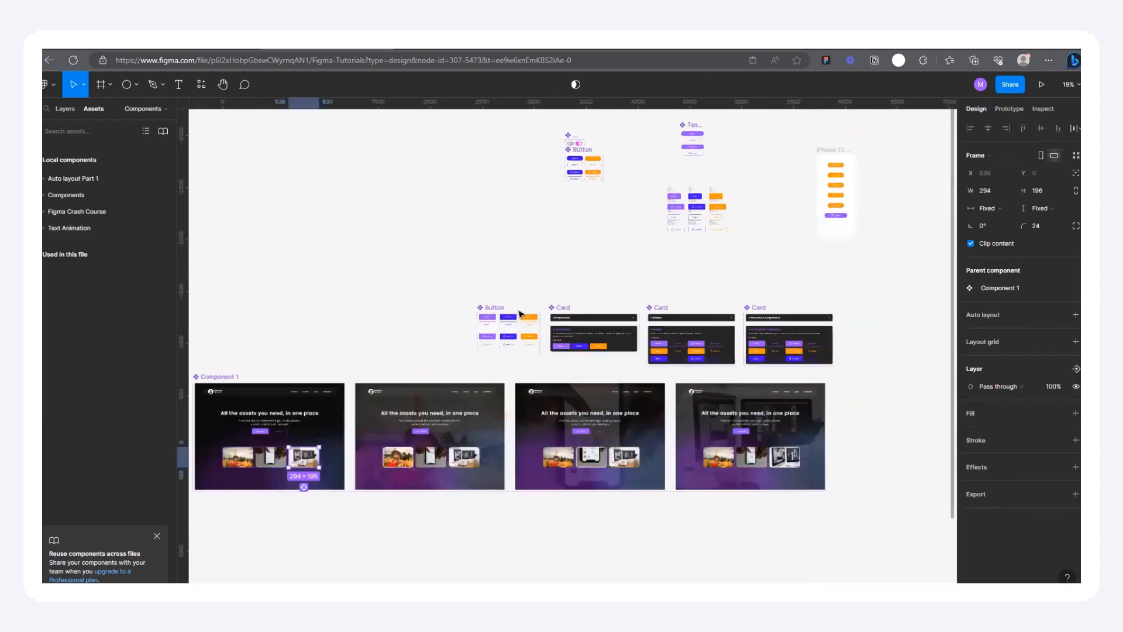
scroll(519, 313, down, 2)
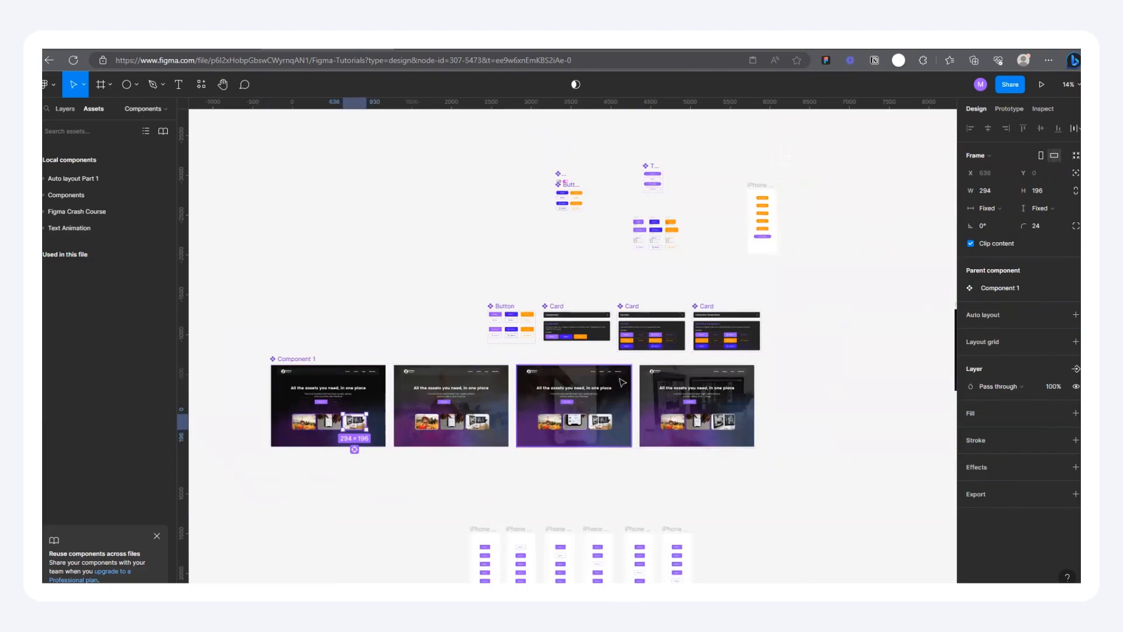
click(822, 401)
scroll(509, 445, down, 2)
drag(442, 505, 728, 577)
key(Delete)
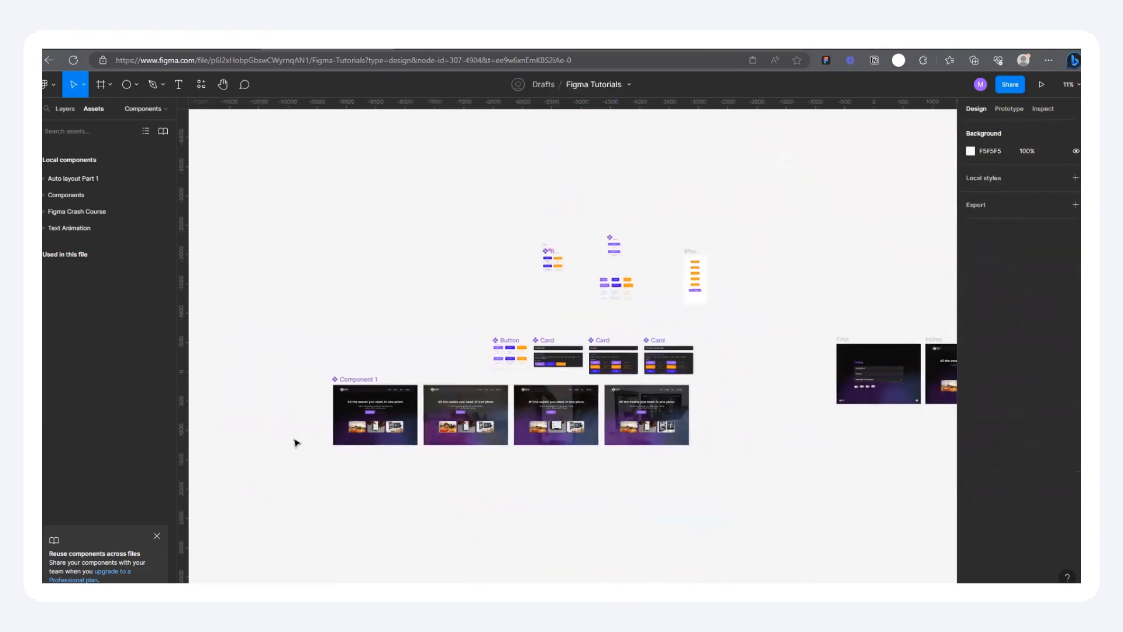
Step: Examine the heading, buttons, photos and backgrounds across Component 1's variants
scroll(295, 443, up, 3)
scroll(431, 336, up, 2)
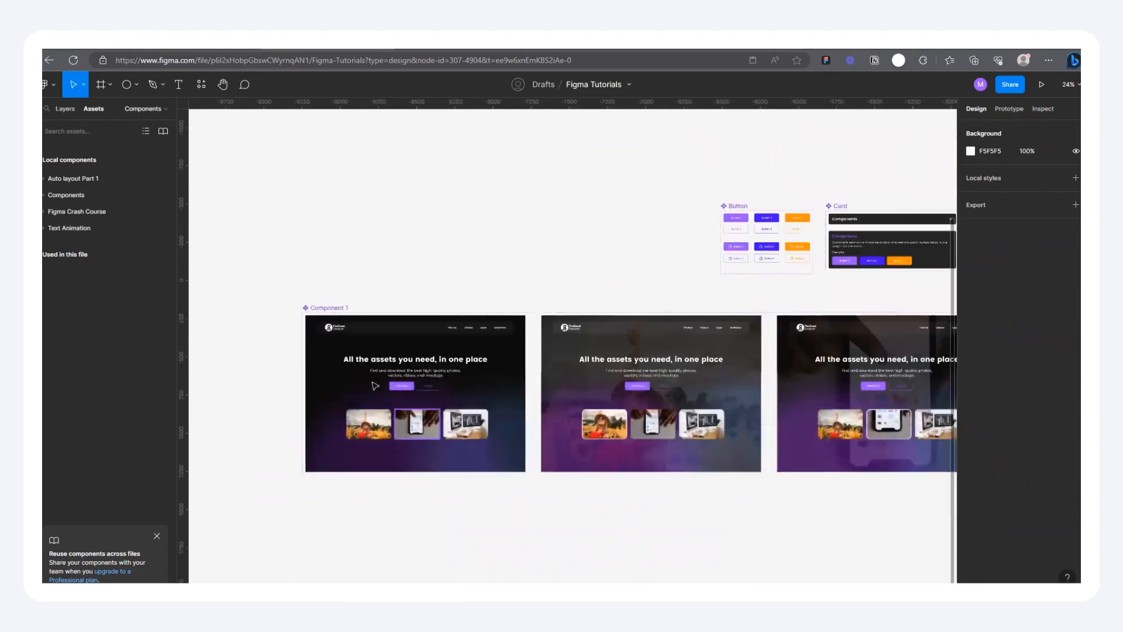
scroll(381, 398, down, 4)
scroll(393, 411, up, 2)
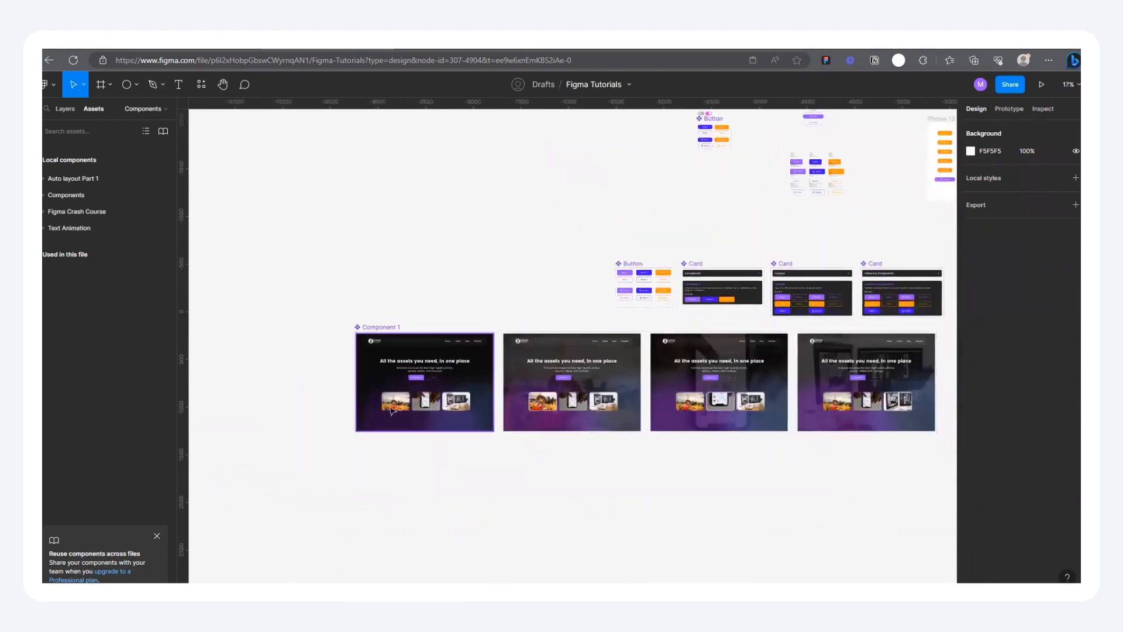
scroll(405, 379, up, 2)
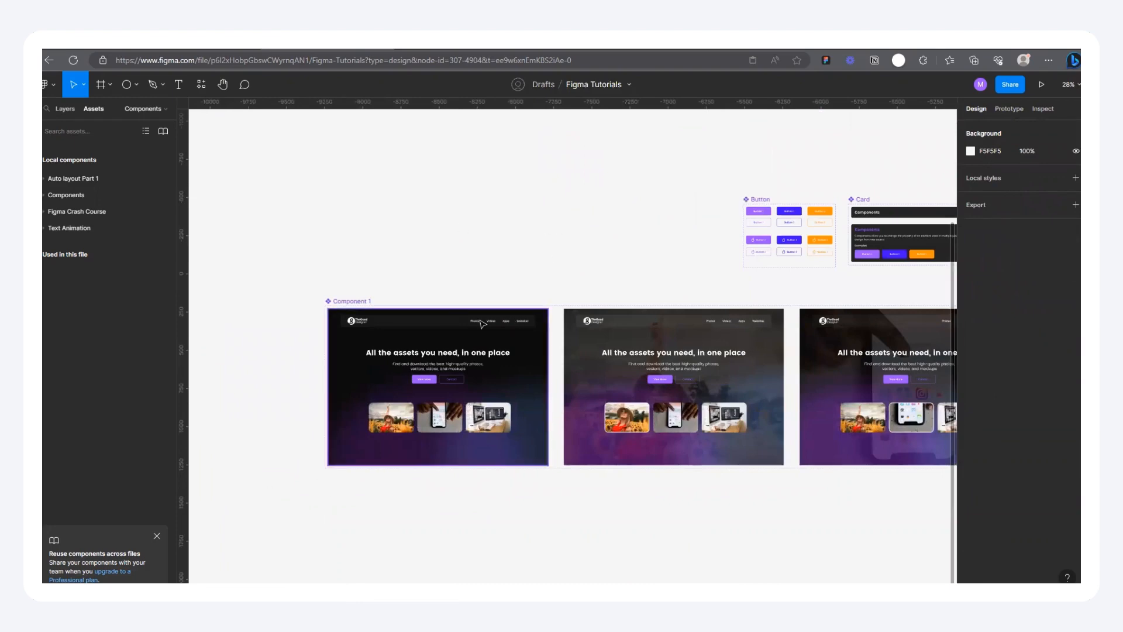
scroll(396, 246, down, 6)
scroll(351, 275, up, 4)
scroll(334, 284, up, 4)
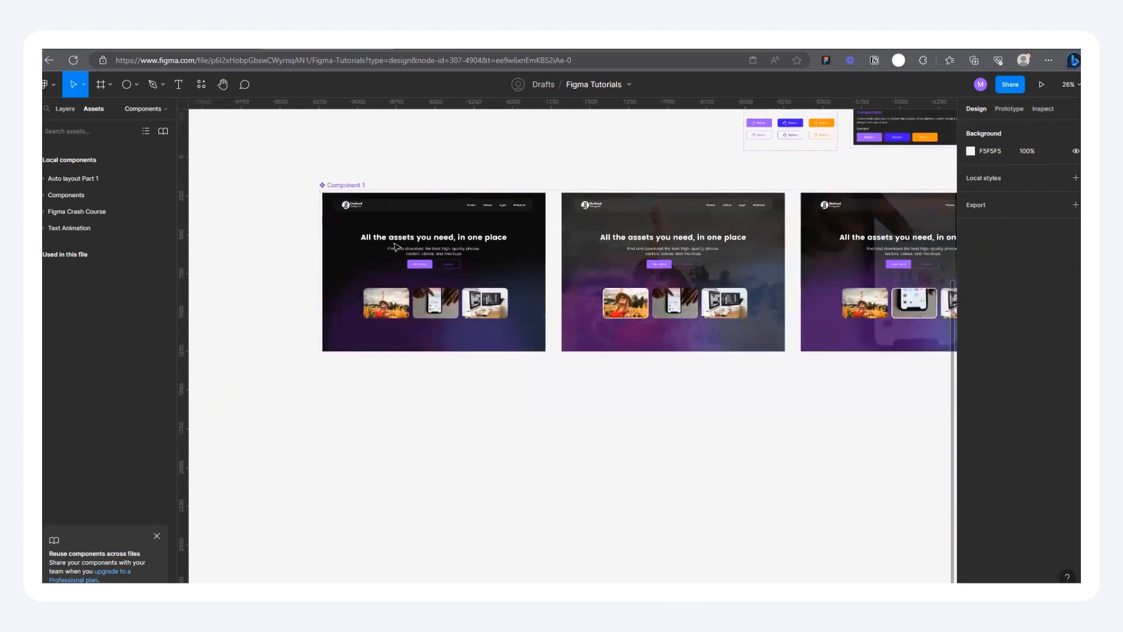
scroll(406, 250, down, 3)
click(424, 238)
click(316, 165)
Step: Create a new frame from the Desktop preset at 1440 × 1024
key(f)
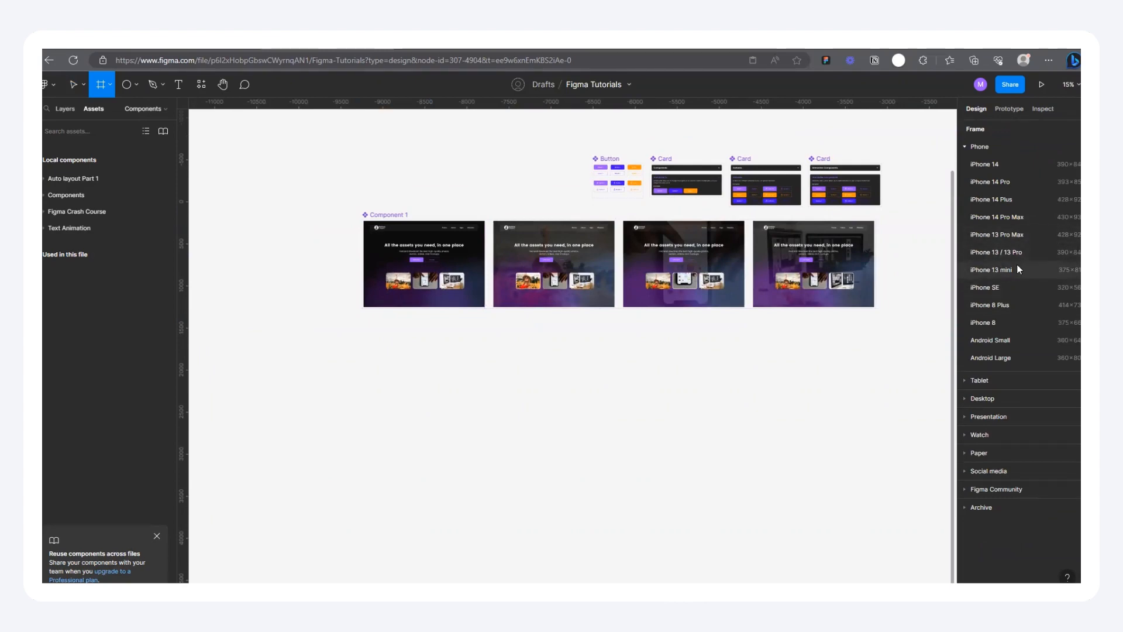
scroll(539, 287, down, 3)
scroll(641, 269, up, 2)
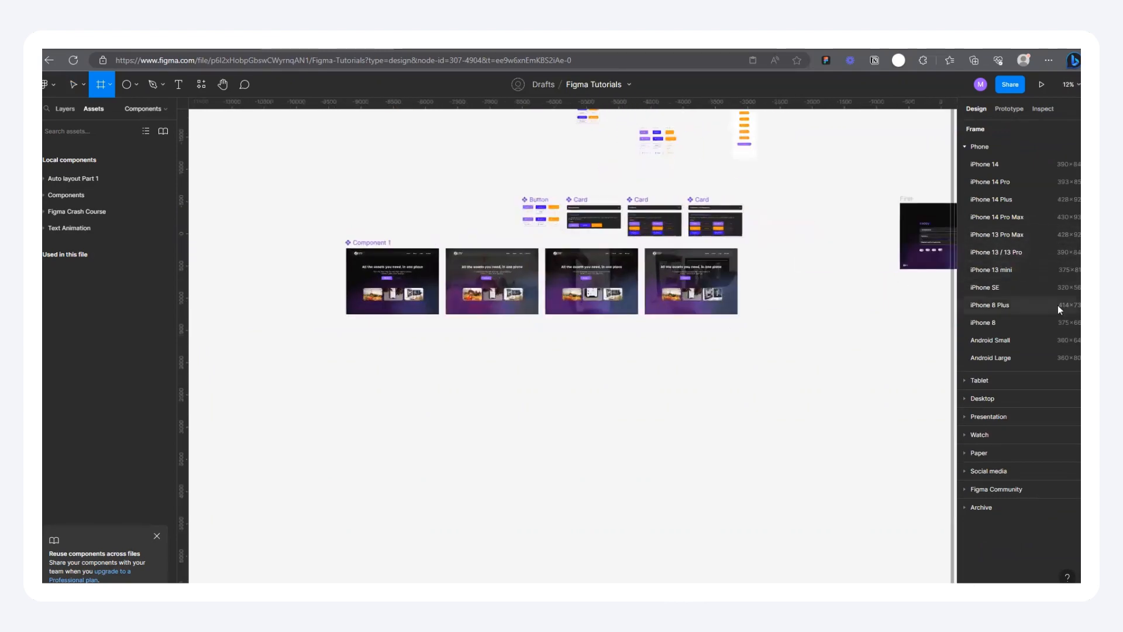
scroll(490, 280, up, 2)
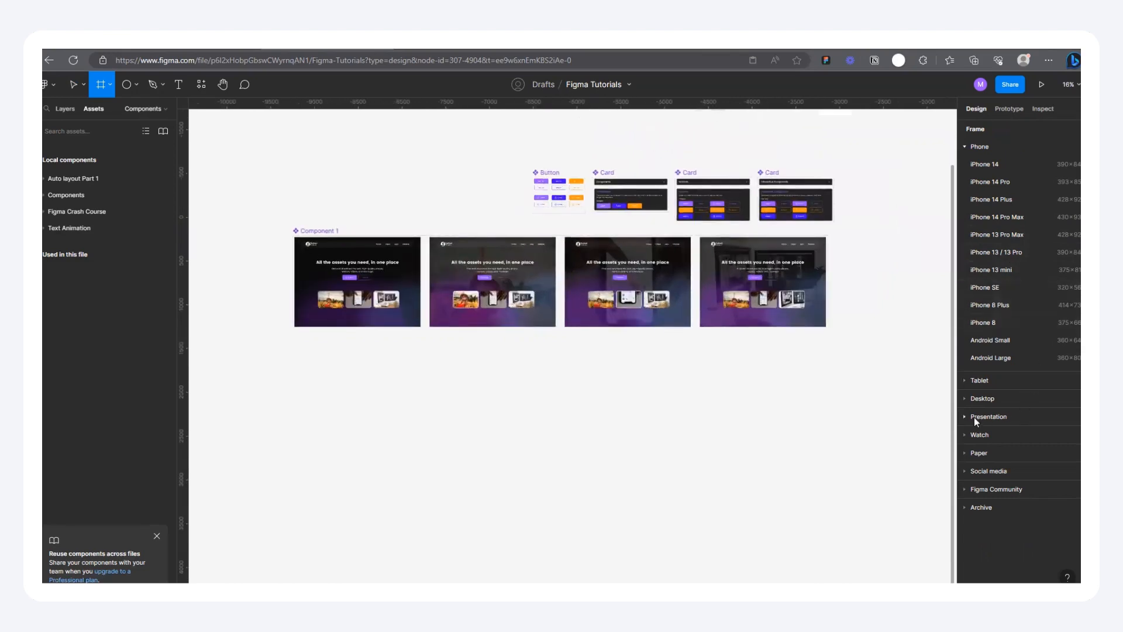
click(965, 398)
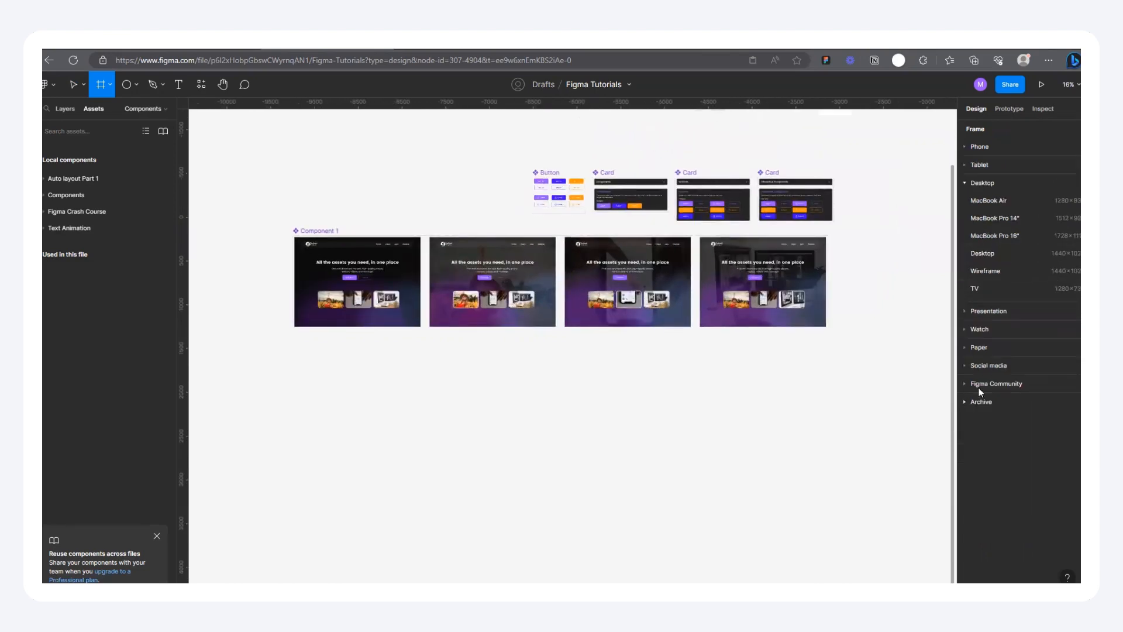
click(1013, 257)
Step: Place the new desktop frame below Component 1's first variant and rename it Home
drag(848, 296, 793, 337)
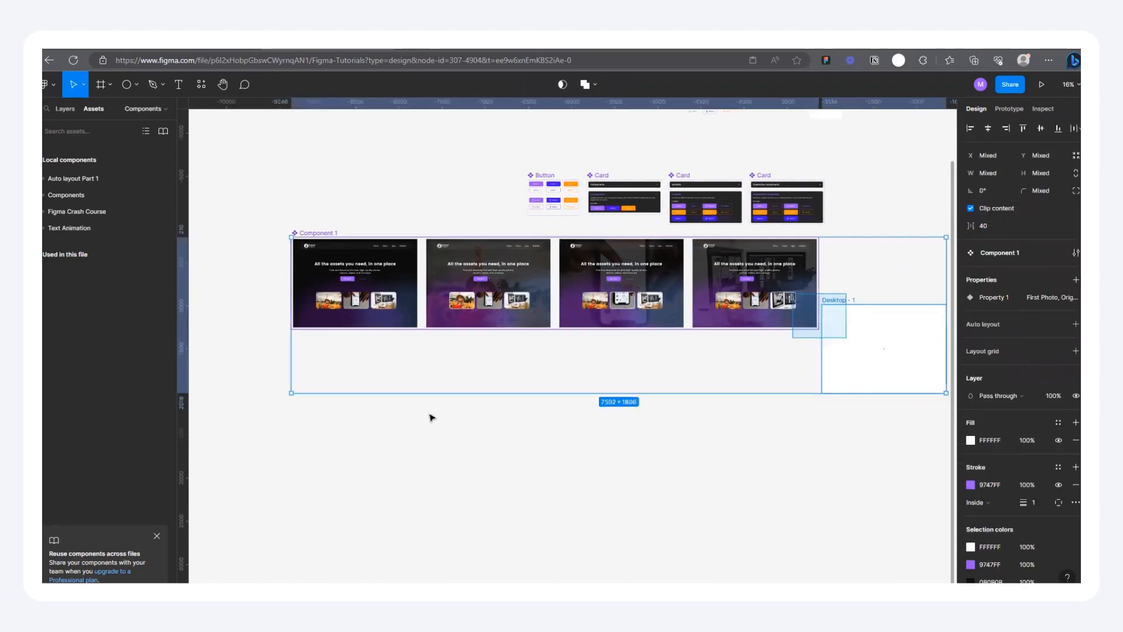
click(882, 264)
drag(840, 301, 369, 366)
double_click(367, 364)
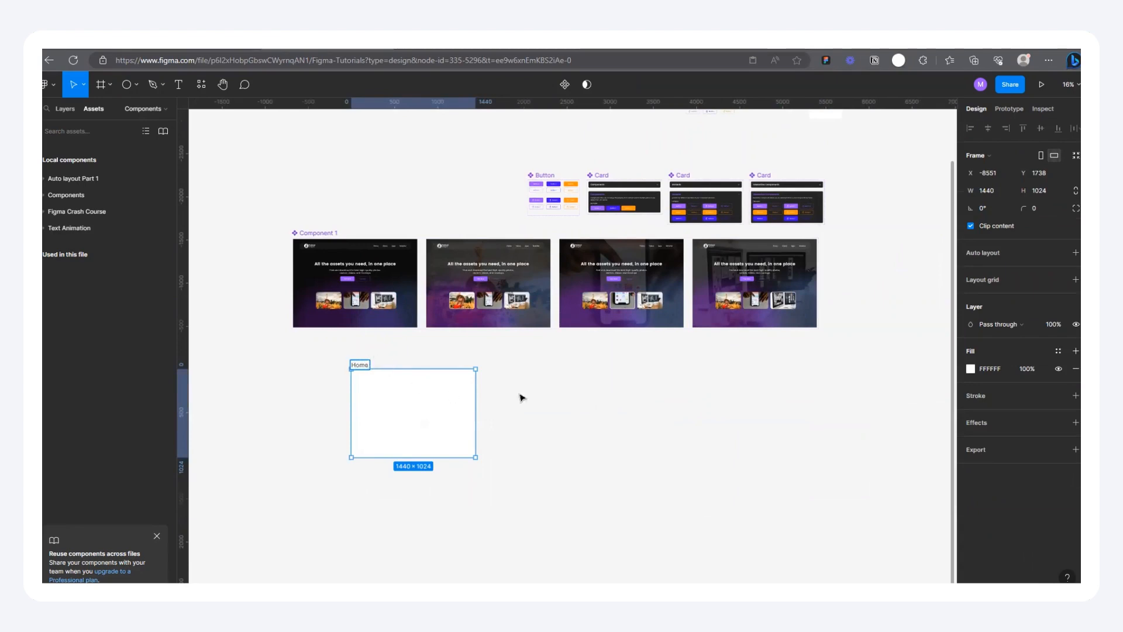
click(537, 395)
scroll(230, 408, up, 2)
drag(404, 349, 328, 345)
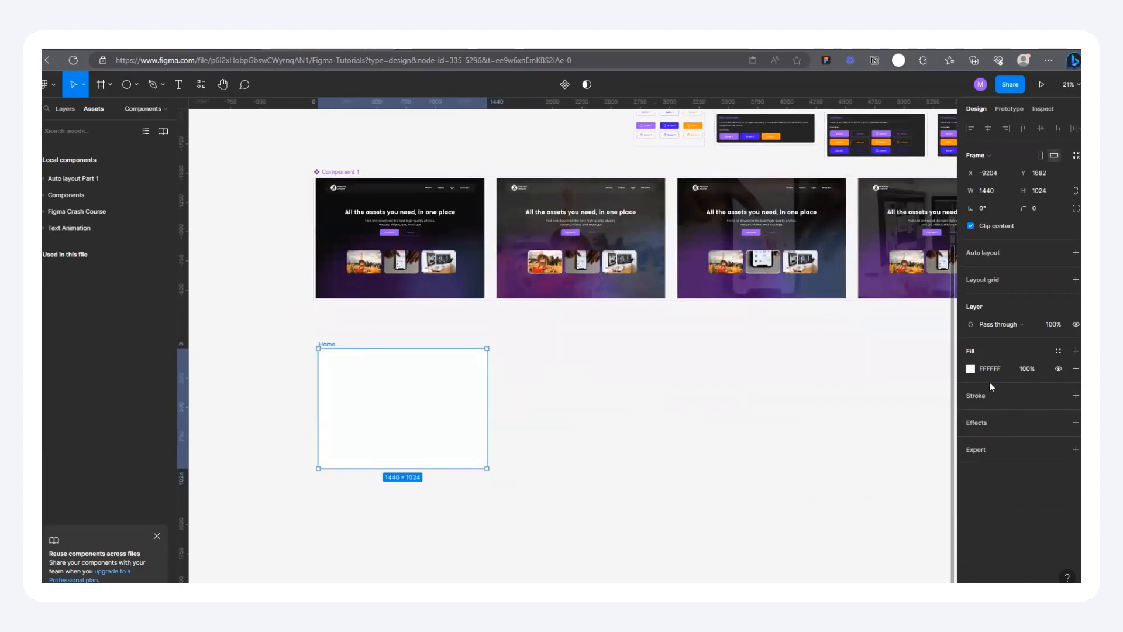
Step: Set the Home frame's fill to dark grey 1A1A1A
click(971, 368)
drag(830, 430, 818, 442)
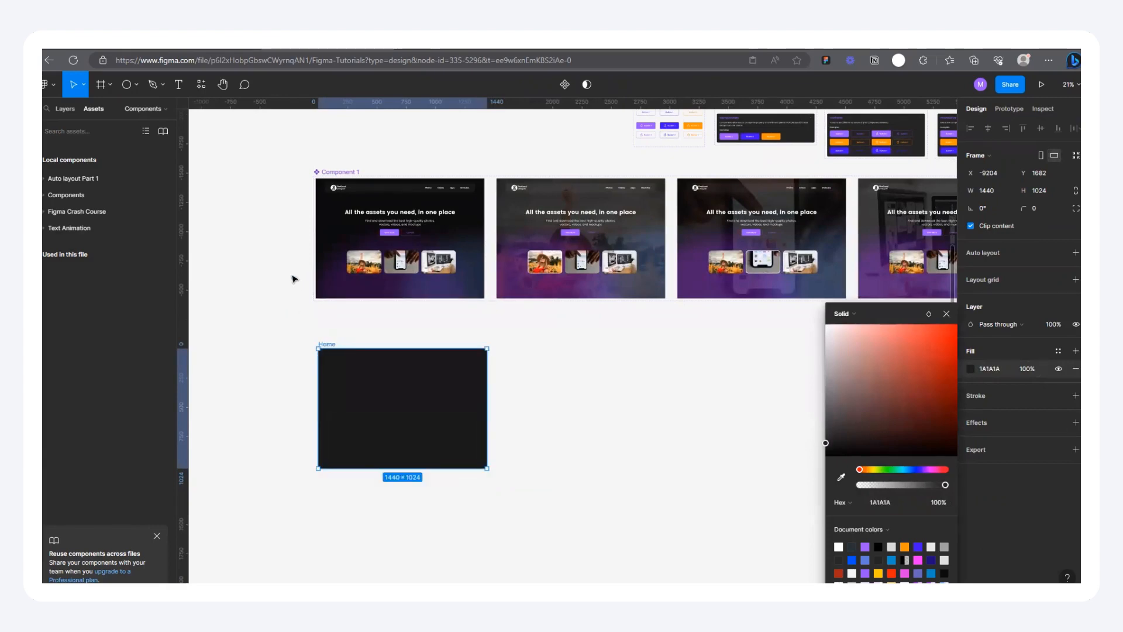
Step: Draw a circle about 643 px wide beside the Home frame and place an overlapping copy next to it
double_click(351, 276)
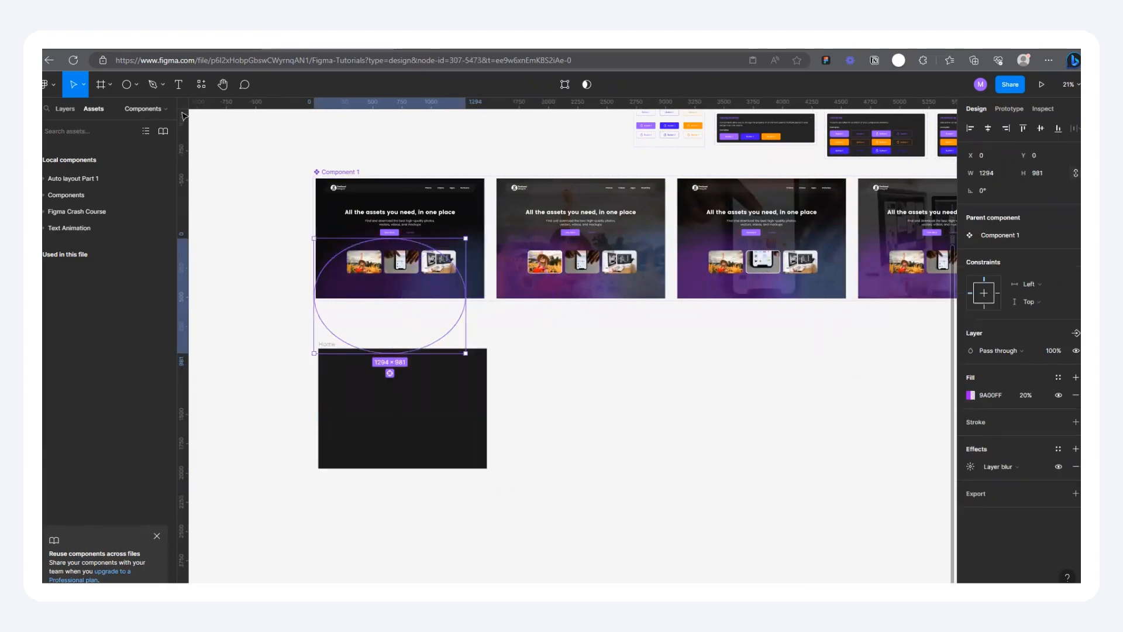
click(126, 84)
drag(544, 392, 619, 468)
drag(573, 433, 631, 434)
Step: Fill the first circle with orange FE910E and the overlapping circle with blue 4000F4
click(588, 425)
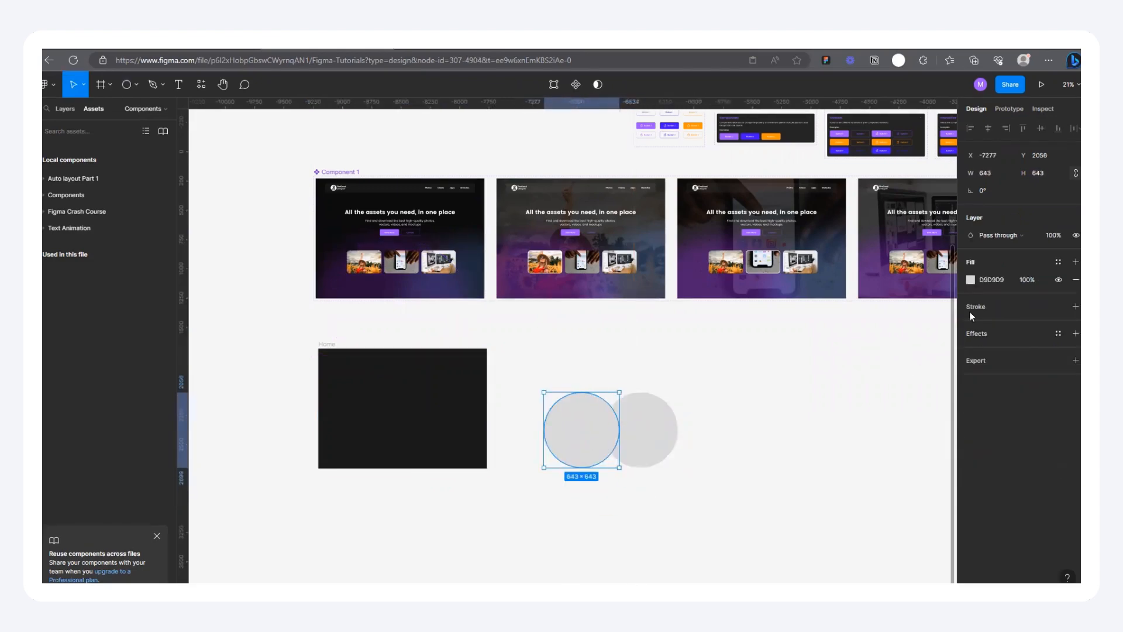
click(970, 280)
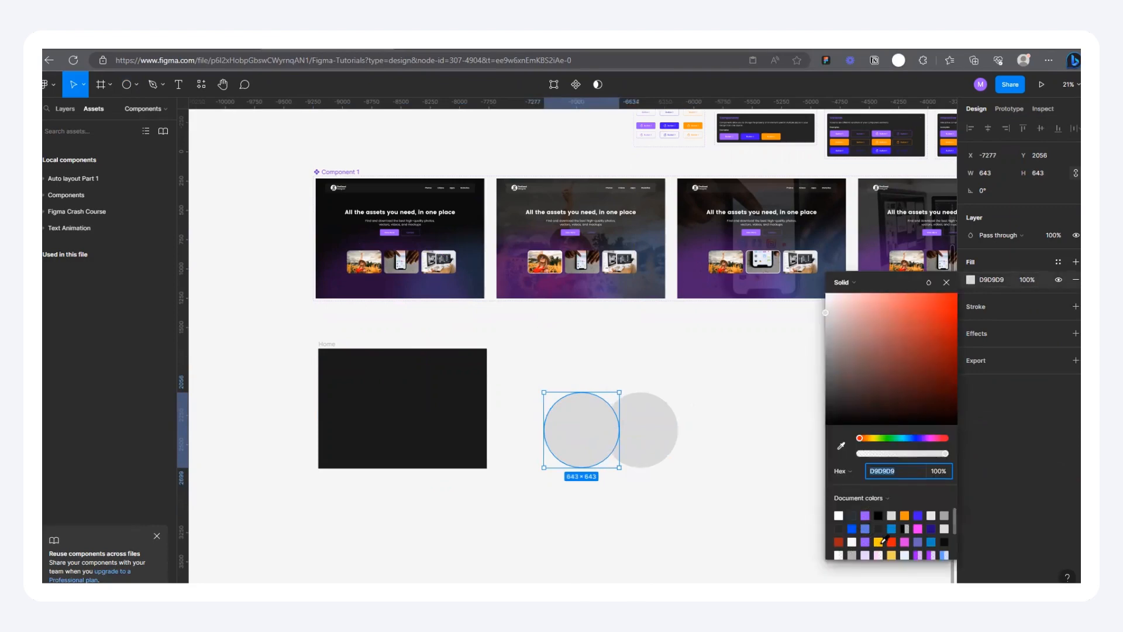
click(905, 514)
click(640, 430)
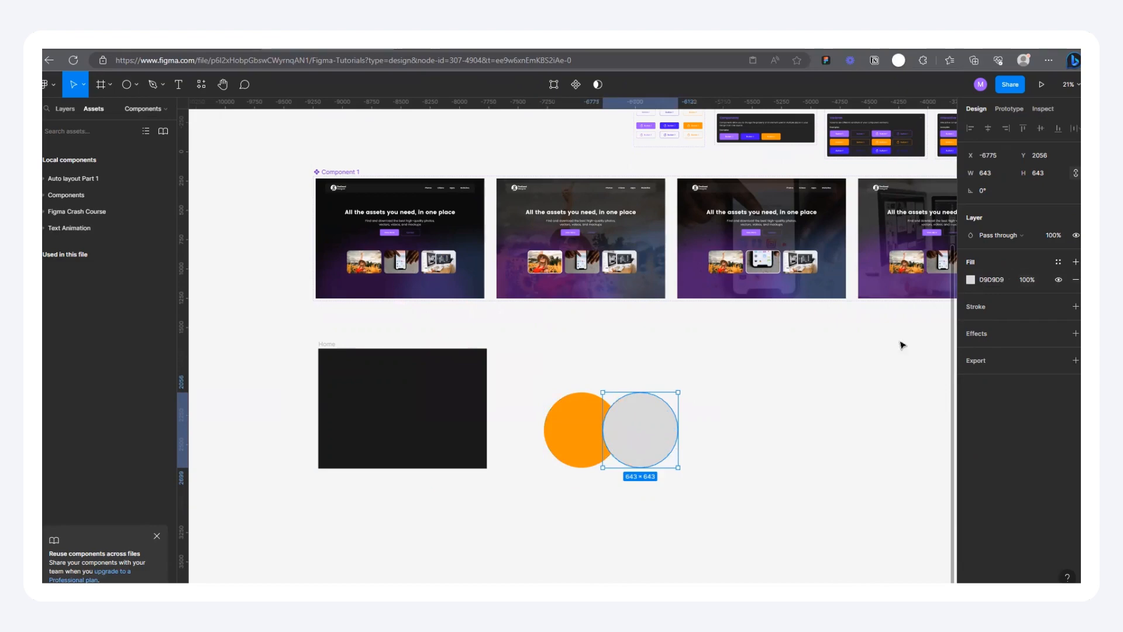
click(970, 281)
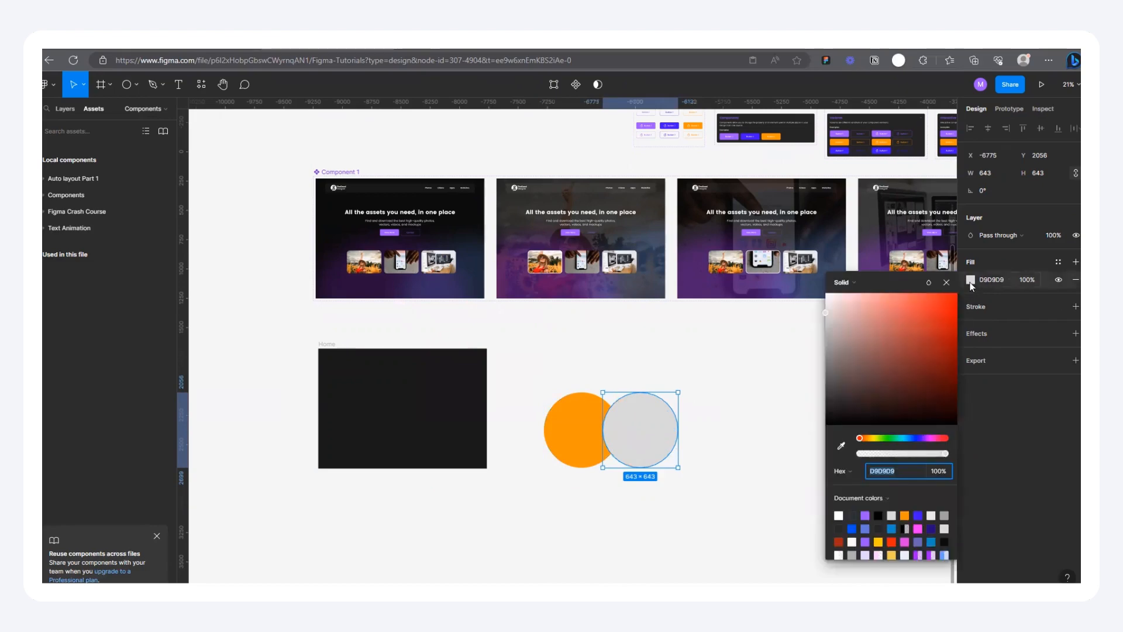
click(918, 515)
Step: Apply a layer blur of 219 to both the orange and blue circles
click(526, 400)
drag(521, 375, 761, 543)
click(1074, 440)
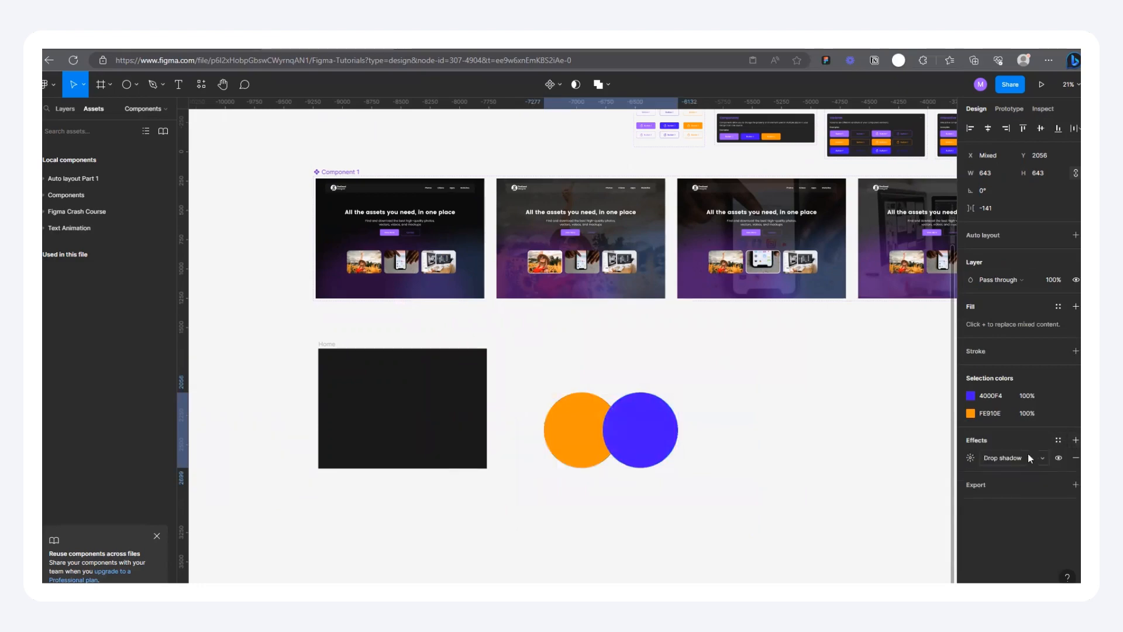
click(1034, 458)
click(1010, 473)
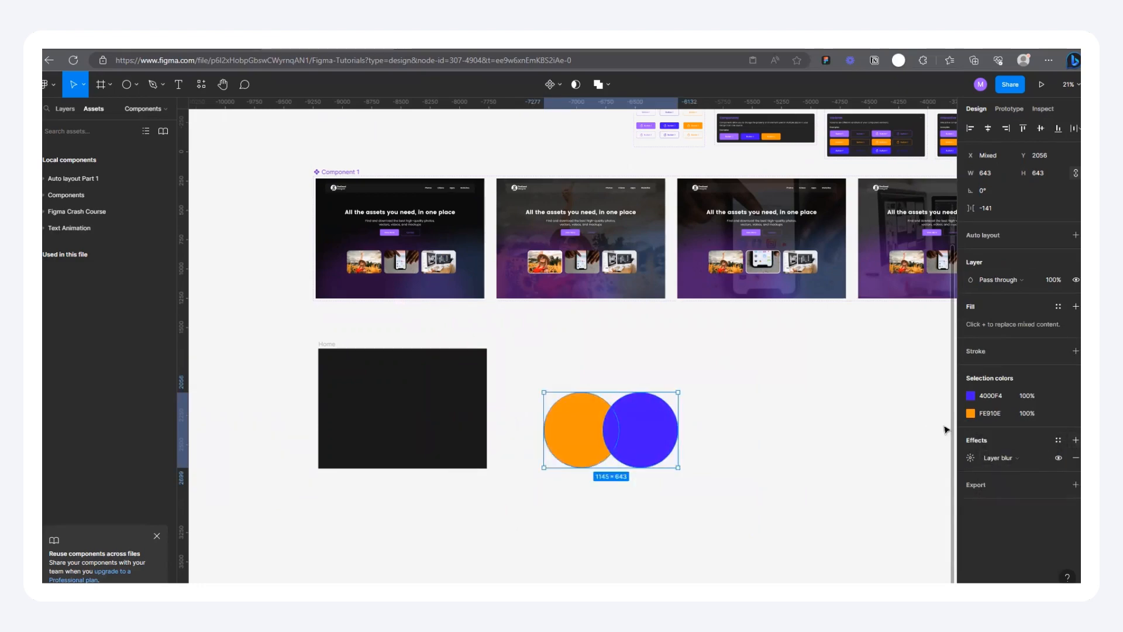
click(970, 458)
drag(833, 484, 492, 525)
drag(683, 524, 959, 547)
Step: Move both blurred circles into the lower part of the Home frame and stretch each to about 1105 px wide
drag(635, 439, 426, 462)
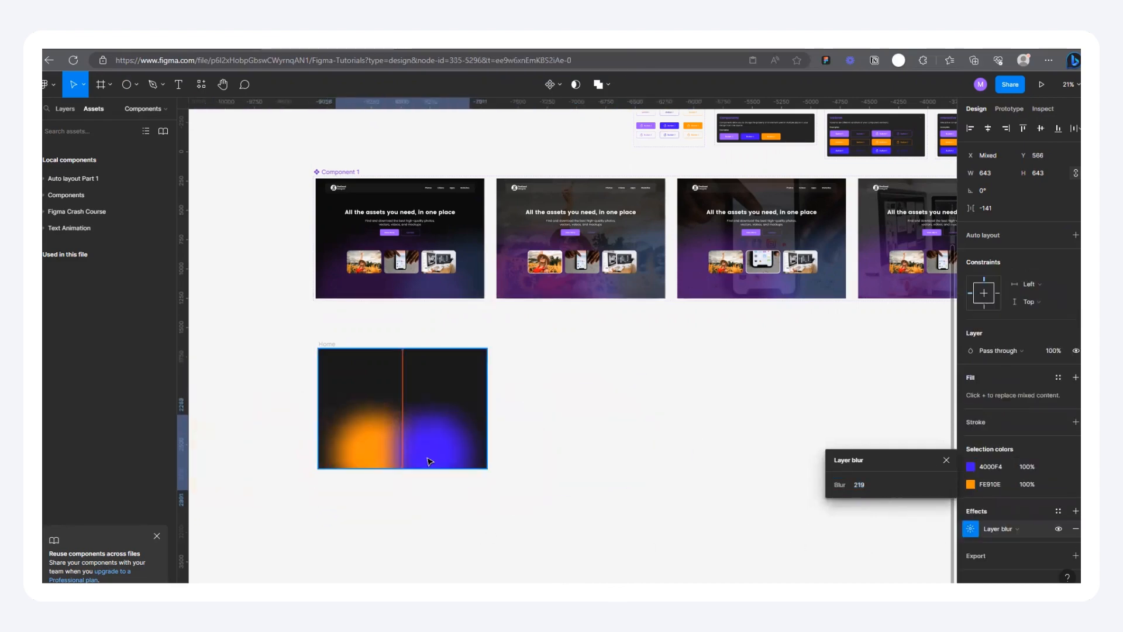
scroll(326, 464, up, 3)
drag(597, 431, 702, 457)
drag(344, 431, 265, 433)
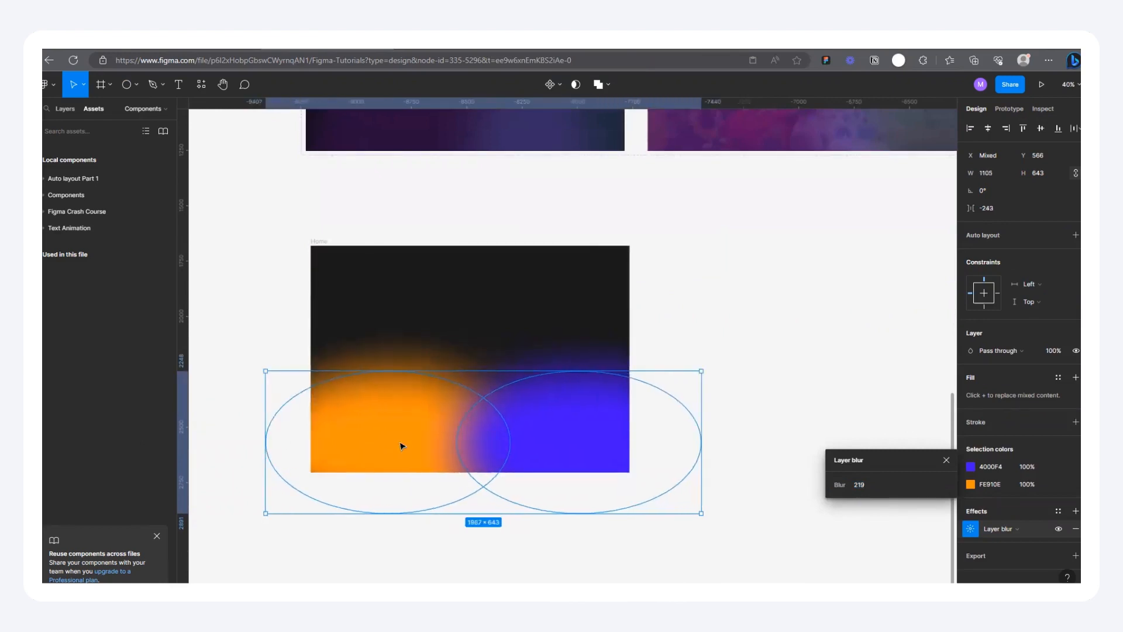
Step: Shift the blue ellipse toward the orange one and widen both ellipses to about 1346 px
click(577, 425)
drag(578, 425, 510, 429)
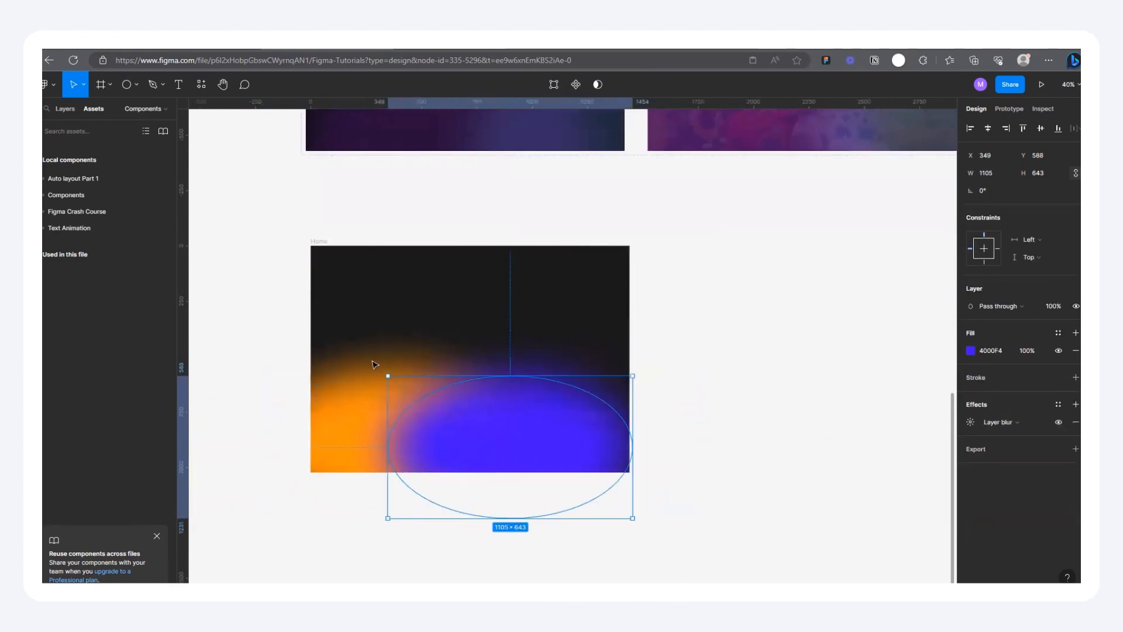
shift+click(333, 437)
drag(634, 415, 710, 419)
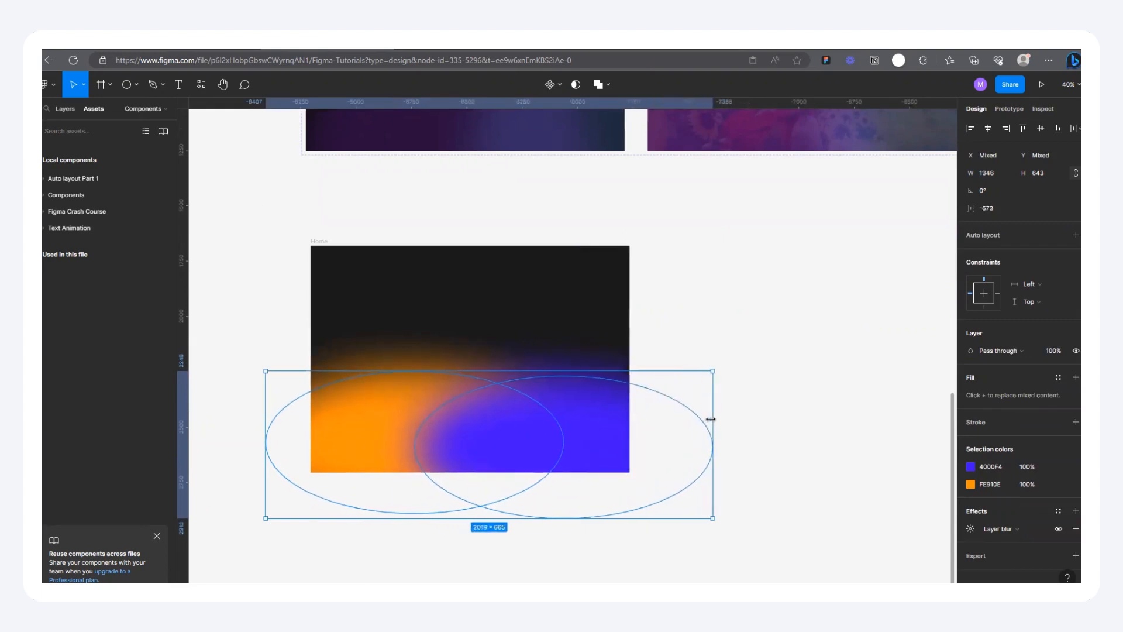
Step: Set the opacity of both the blue and orange fills to 20%
click(1033, 469)
text(20)
key(Return)
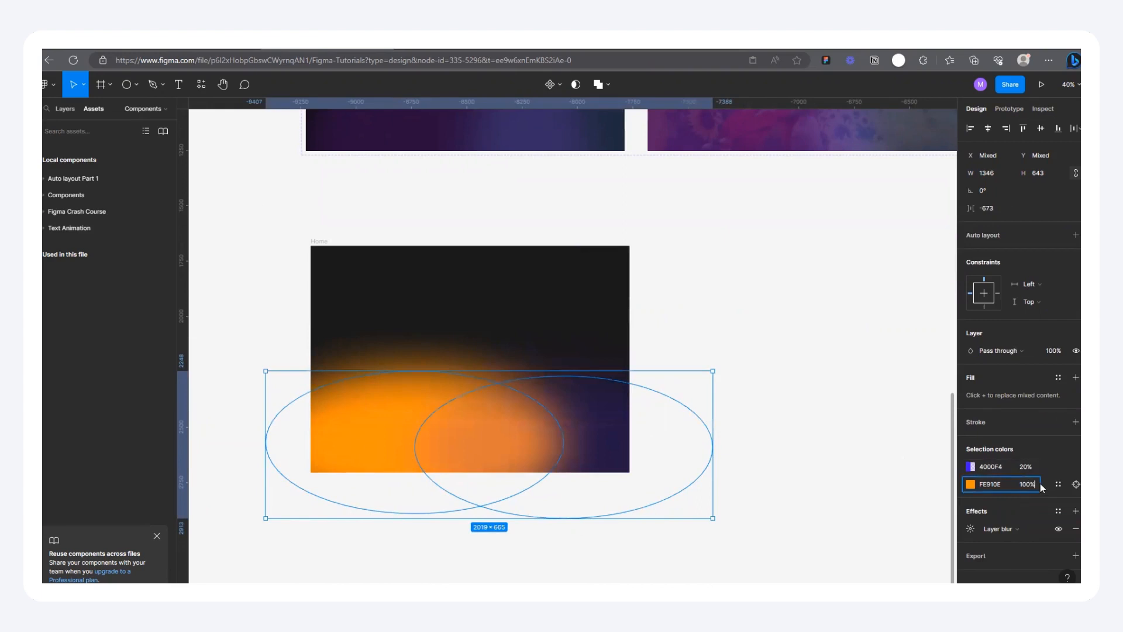
key(Return)
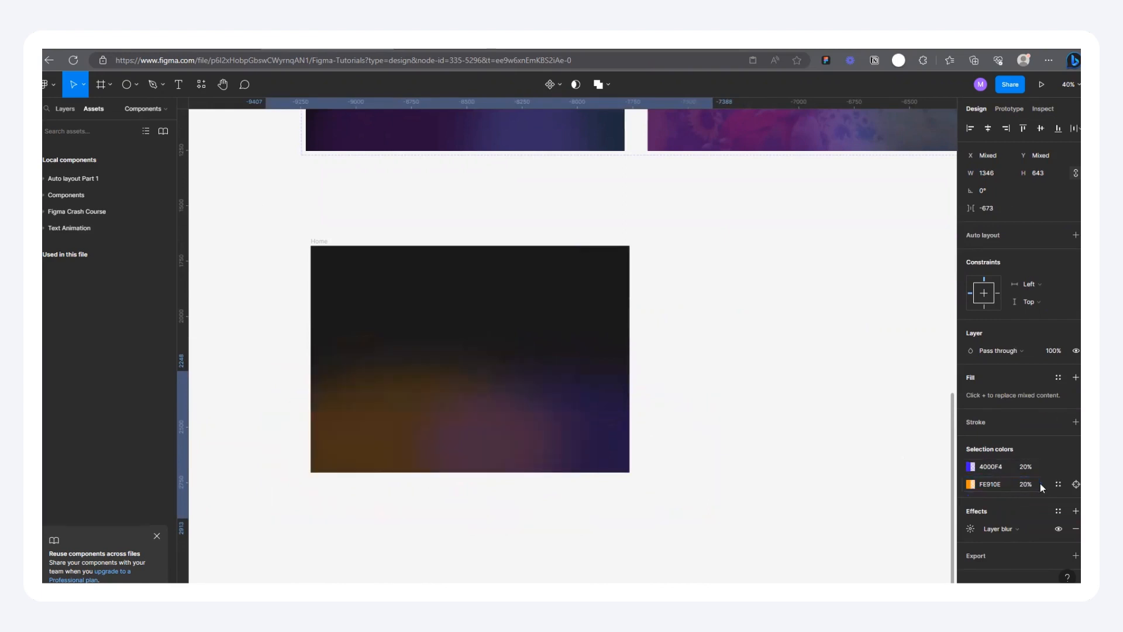
Step: Wrap the two ellipses in a frame and resize it to 1440 × 458 to fit the lower part of Home
right_click(516, 435)
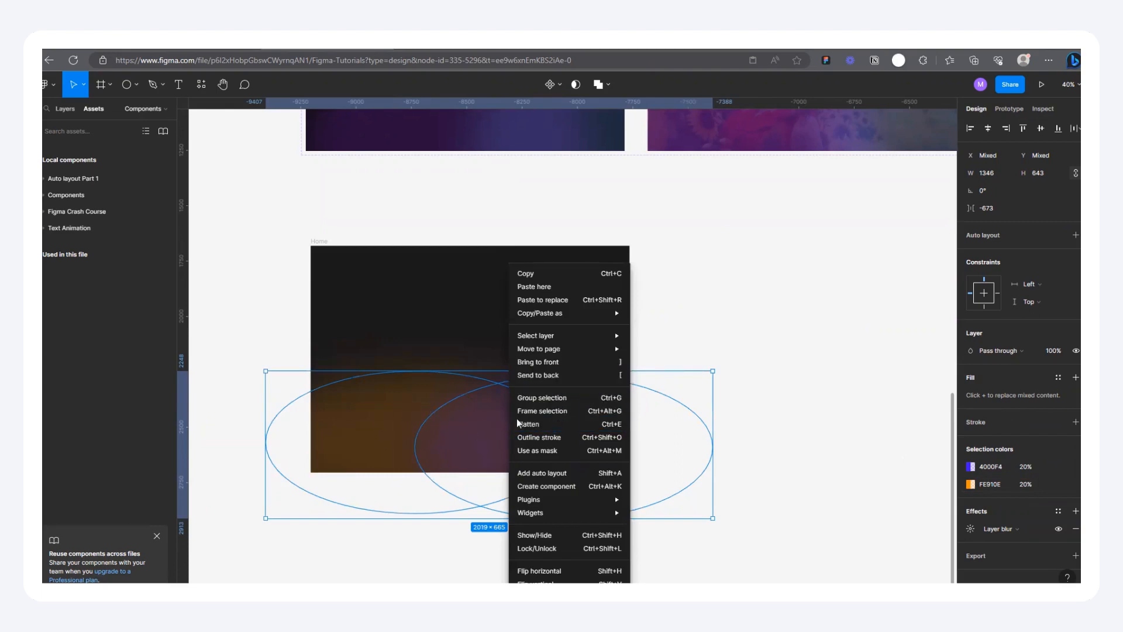
click(534, 411)
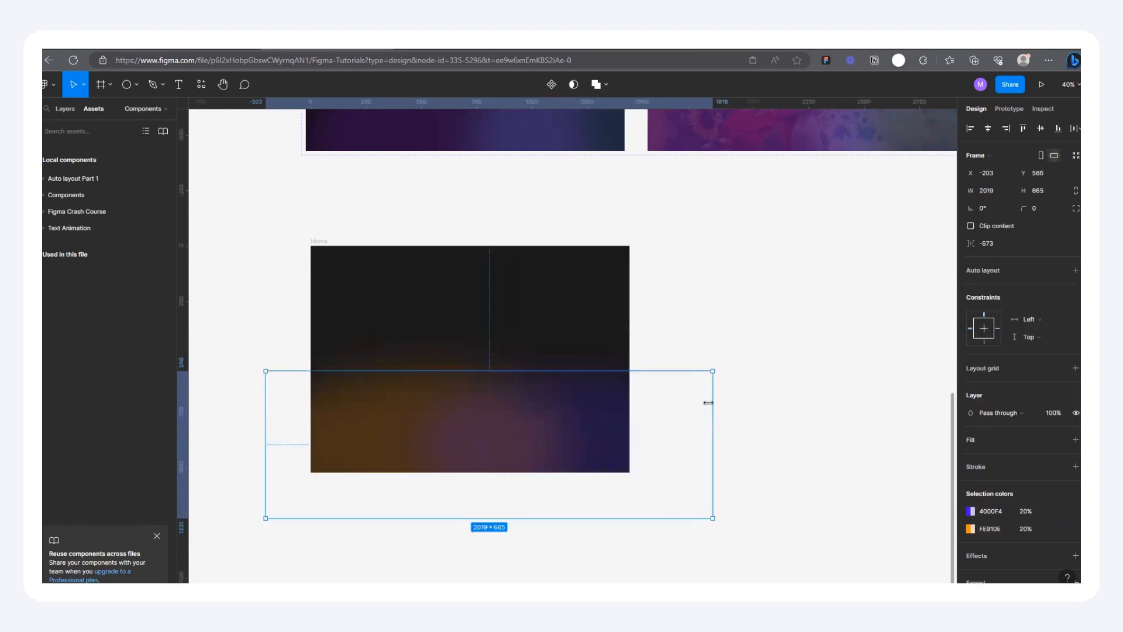
click(719, 404)
click(568, 416)
drag(650, 417, 629, 416)
drag(267, 420, 312, 423)
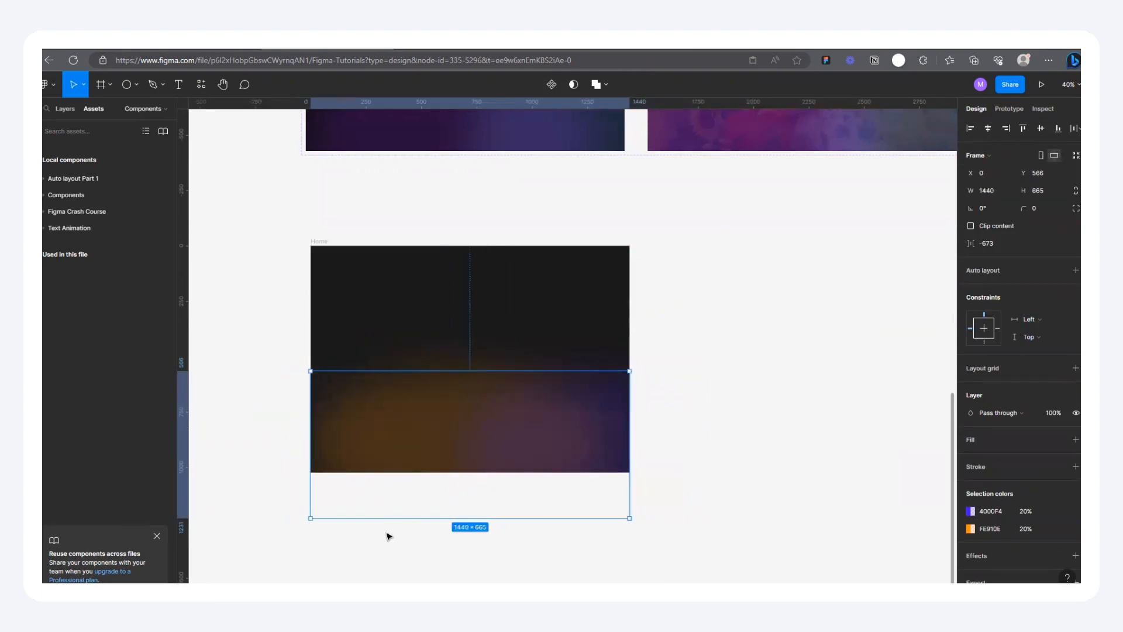
drag(387, 521, 387, 474)
drag(467, 423, 729, 344)
drag(547, 310, 419, 320)
key(alt+a)
key(alt+s)
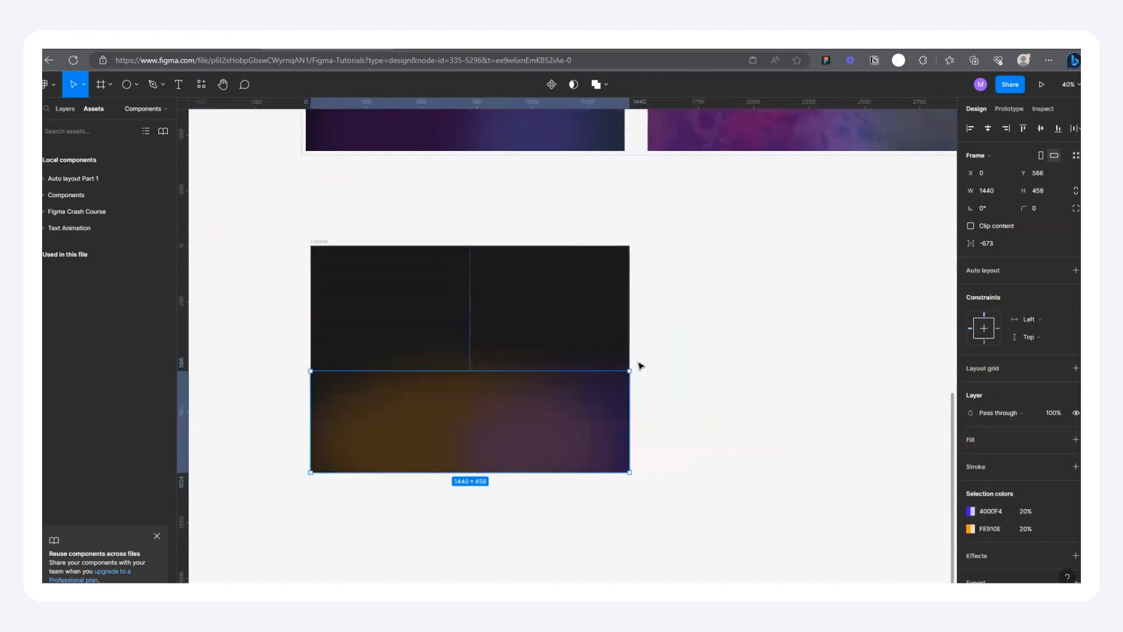
click(672, 355)
Step: Copy the heading, subtext and buttons block from Component 1's first variant into the Home frame
scroll(571, 522, down, 4)
scroll(640, 460, up, 2)
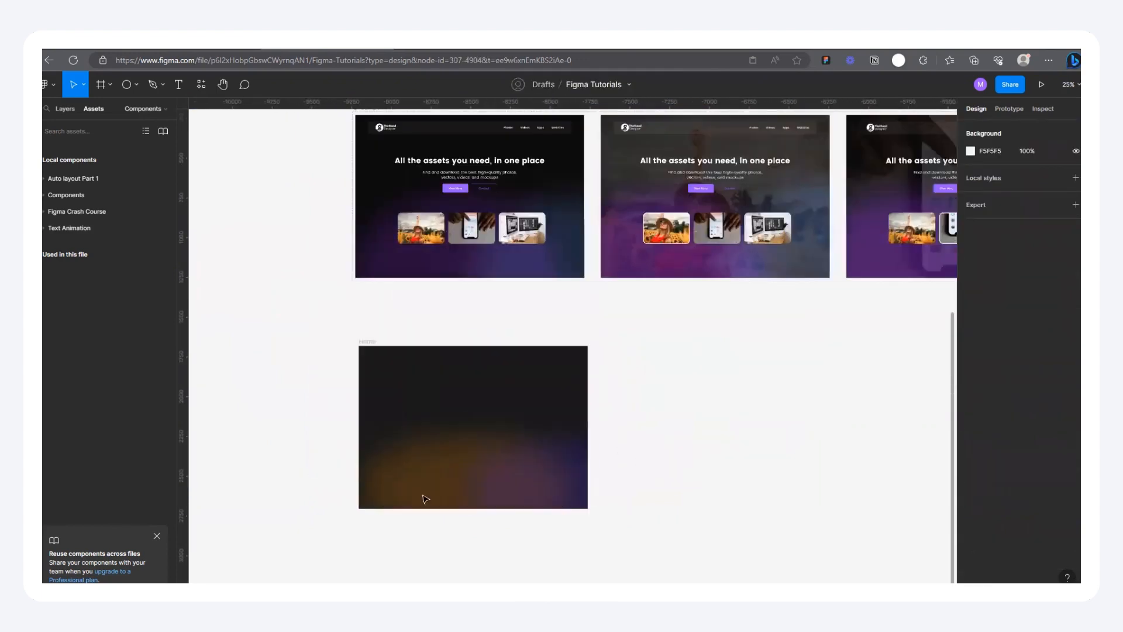
scroll(329, 434, up, 2)
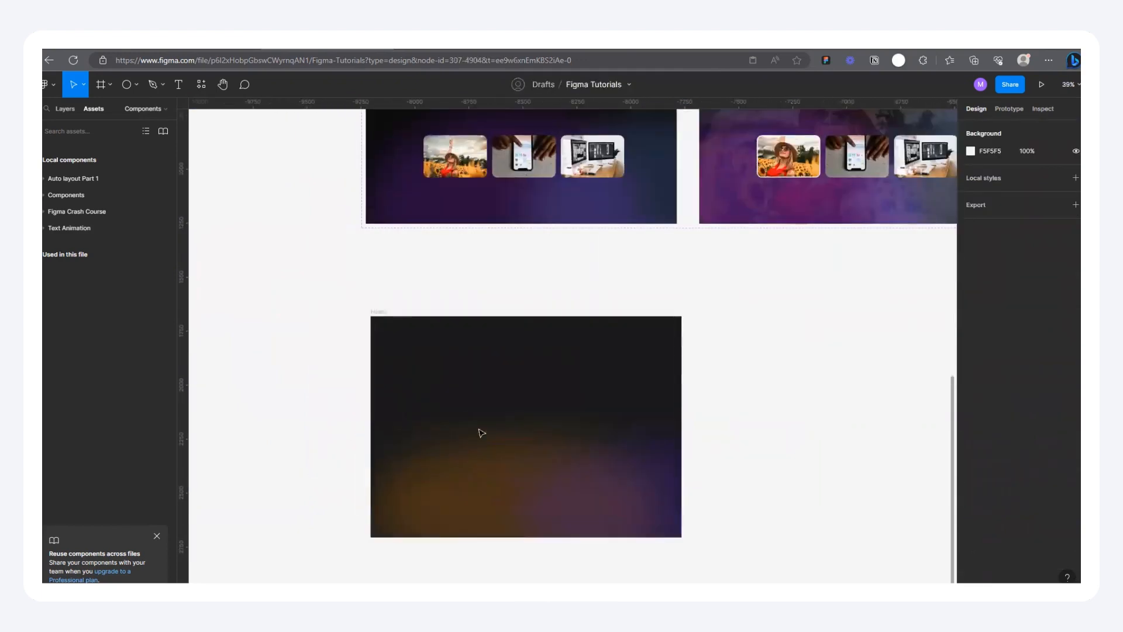
scroll(519, 444, down, 2)
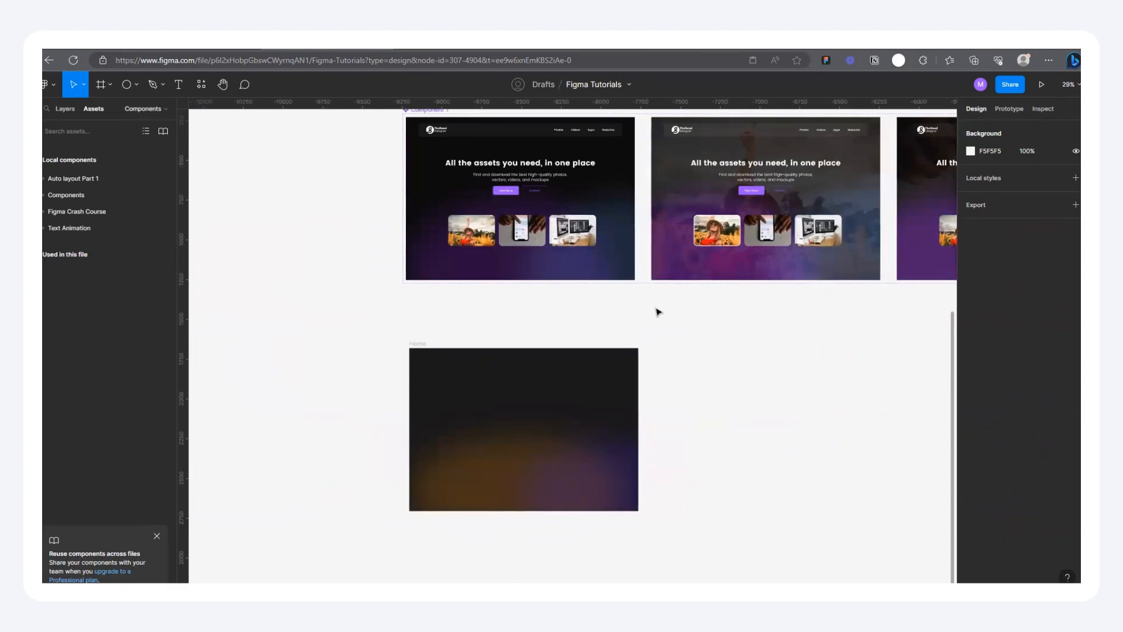
double_click(525, 178)
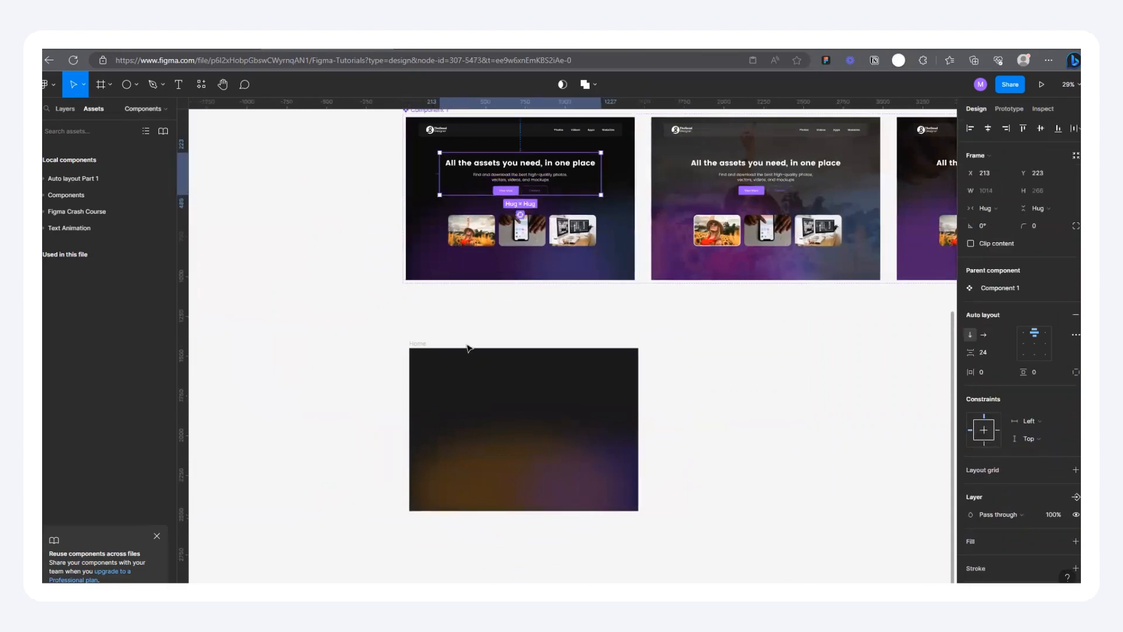
click(425, 343)
key(ctrl+v)
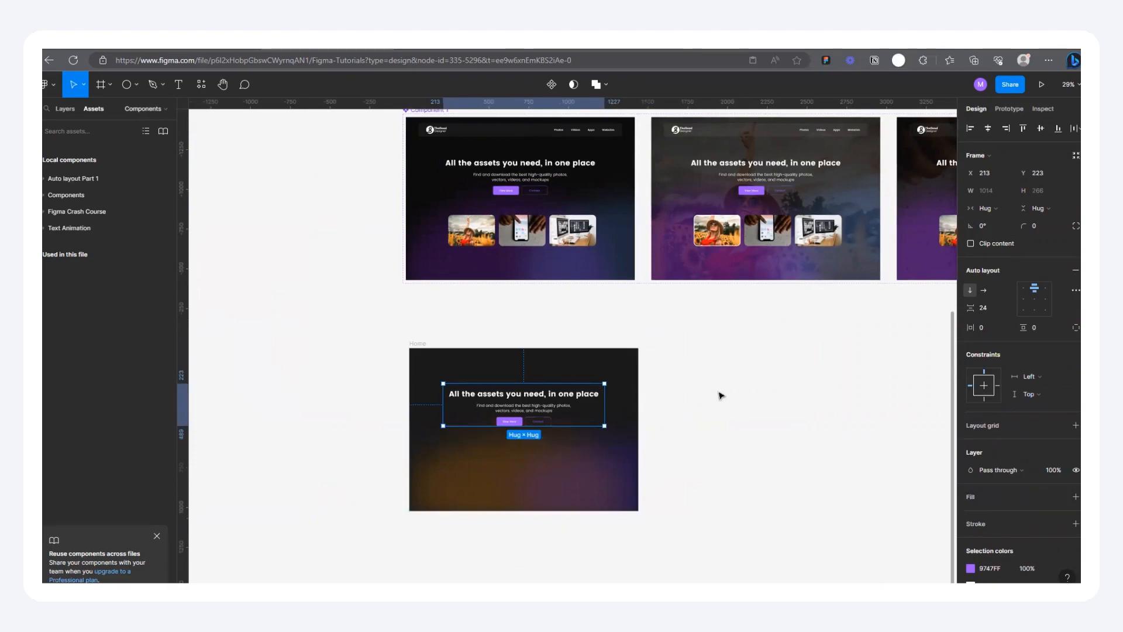
click(719, 394)
Step: Try to copy the navigation bar of Component 1's first variant onto the empty canvas beside it
scroll(484, 142, up, 5)
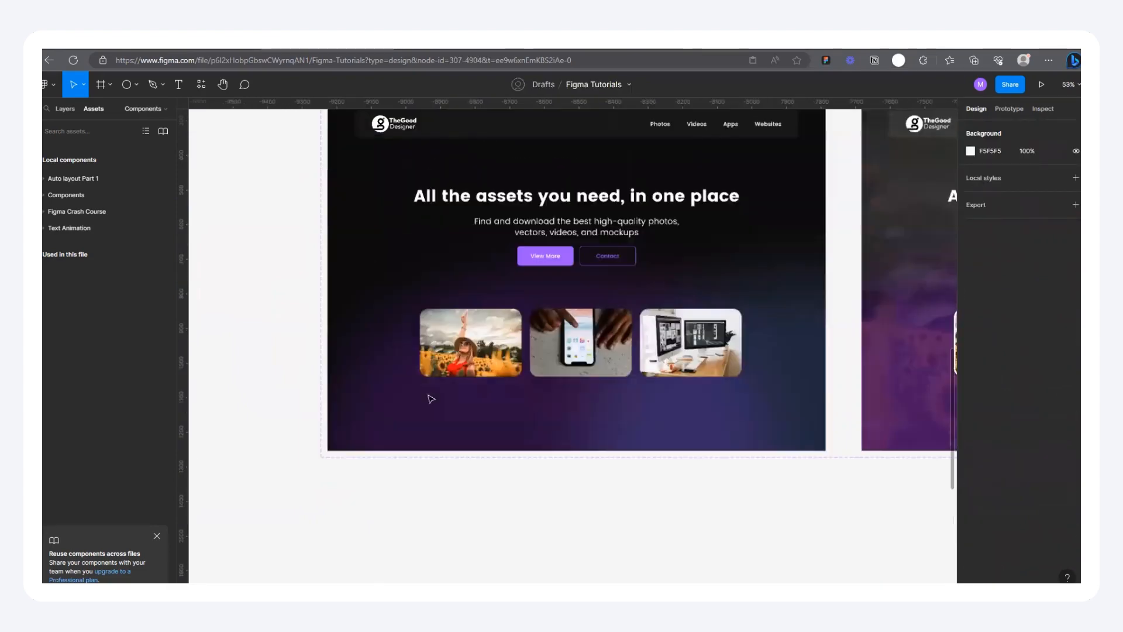
scroll(414, 240, up, 2)
scroll(419, 246, down, 4)
scroll(437, 277, up, 6)
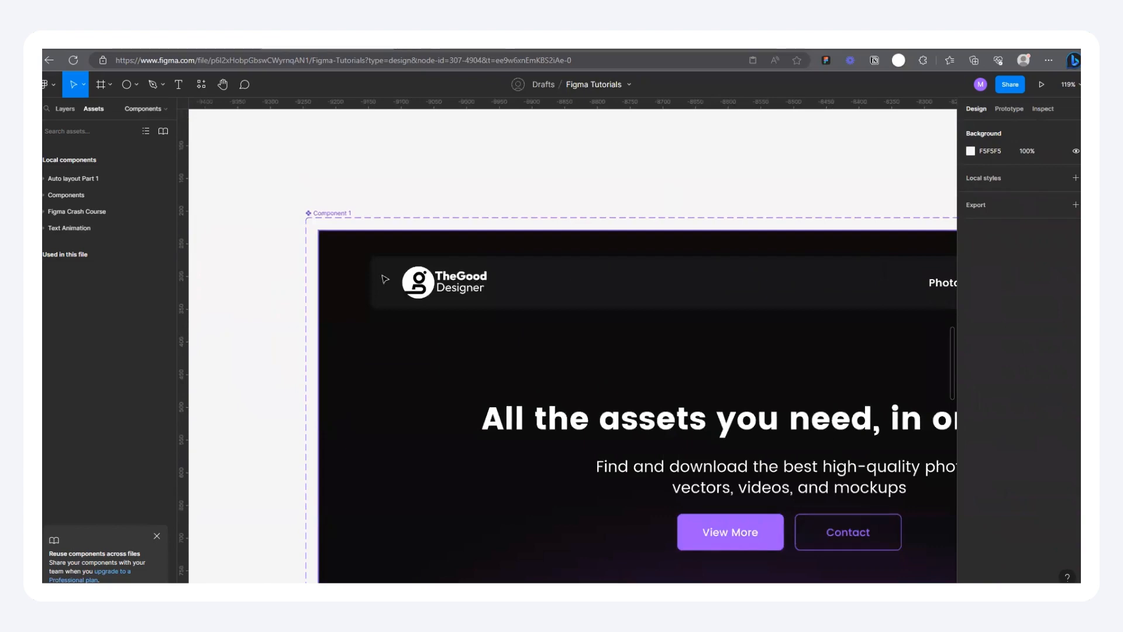
scroll(436, 282, down, 10)
click(417, 274)
double_click(417, 274)
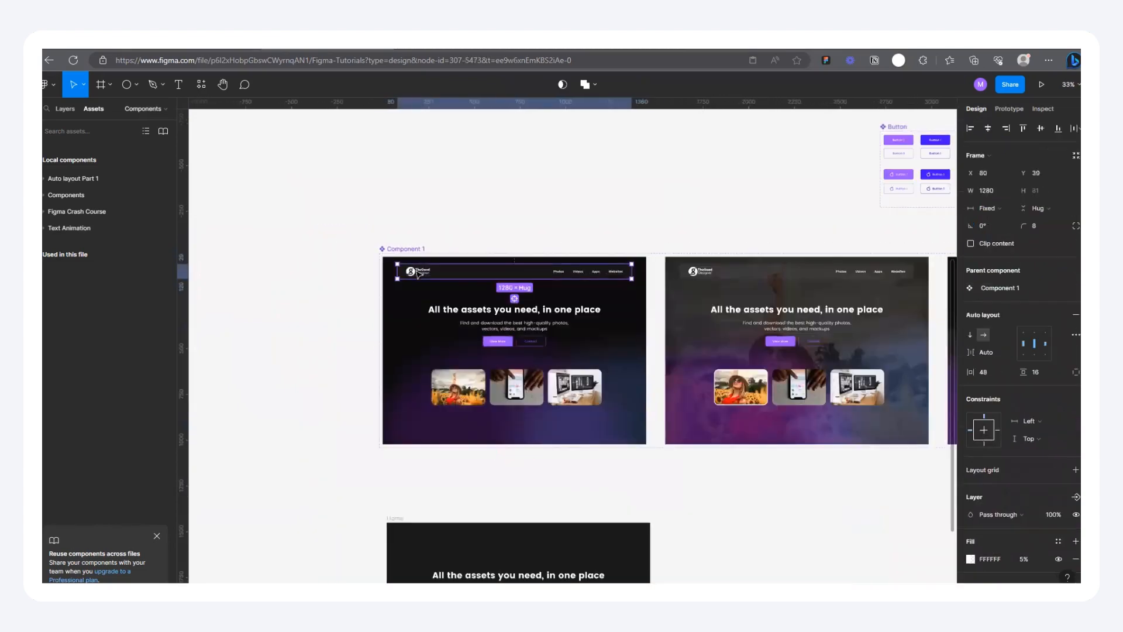
double_click(418, 273)
scroll(474, 278, up, 5)
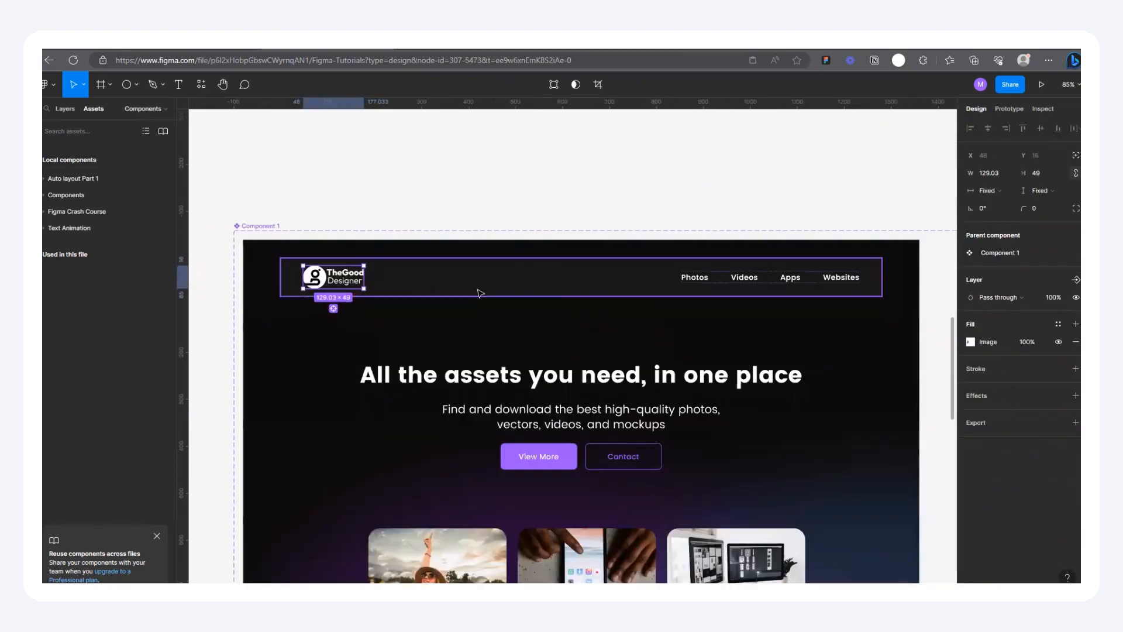
click(480, 292)
scroll(554, 253, down, 5)
drag(535, 259, 321, 213)
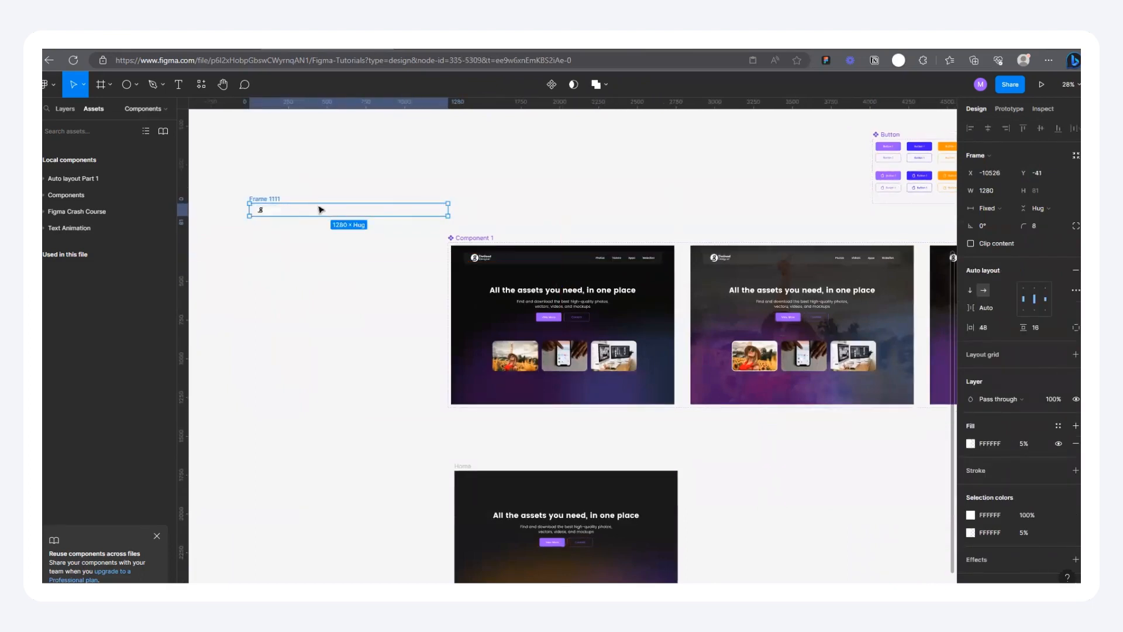
key(ctrl+z)
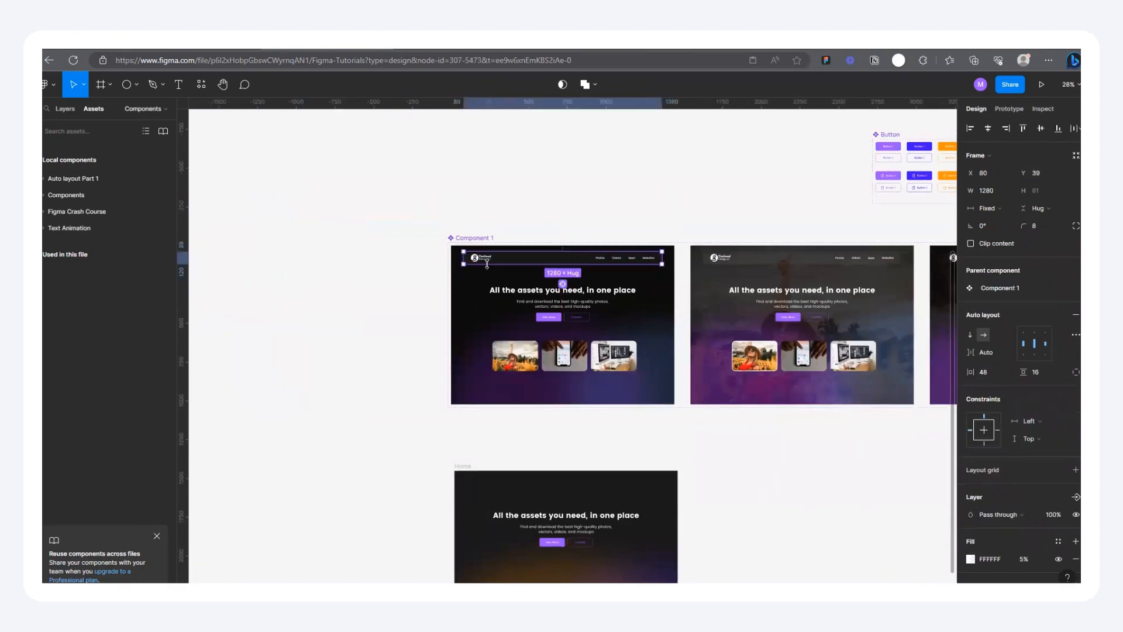
Step: Copy the logo and the navigation links from Component 1's first variant into the Home frame's header area
click(484, 260)
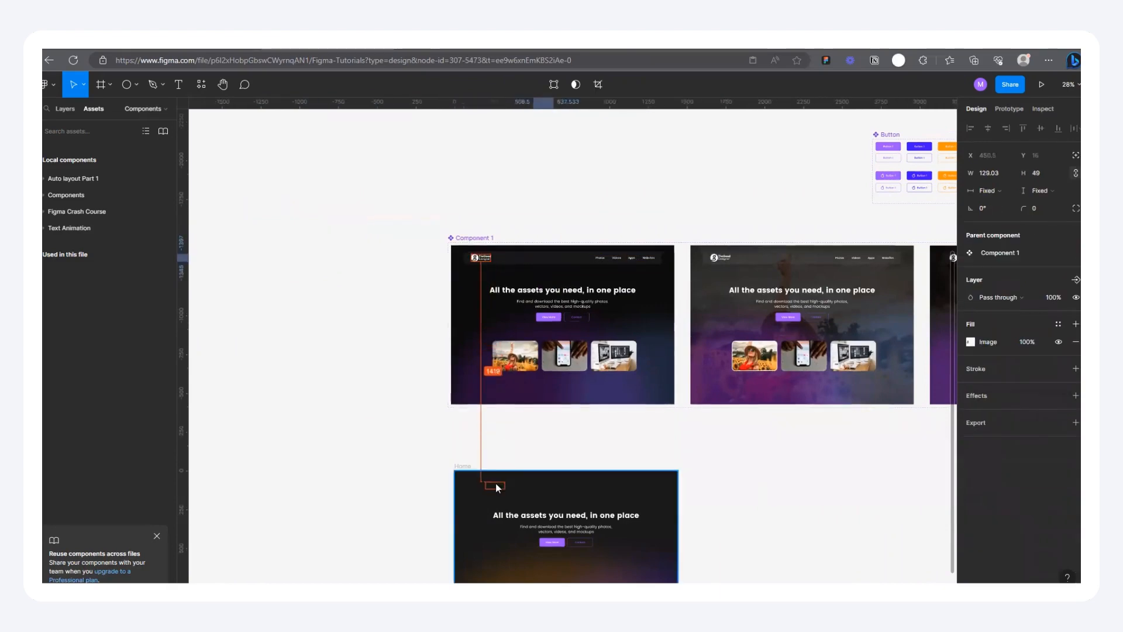
drag(562, 263, 491, 487)
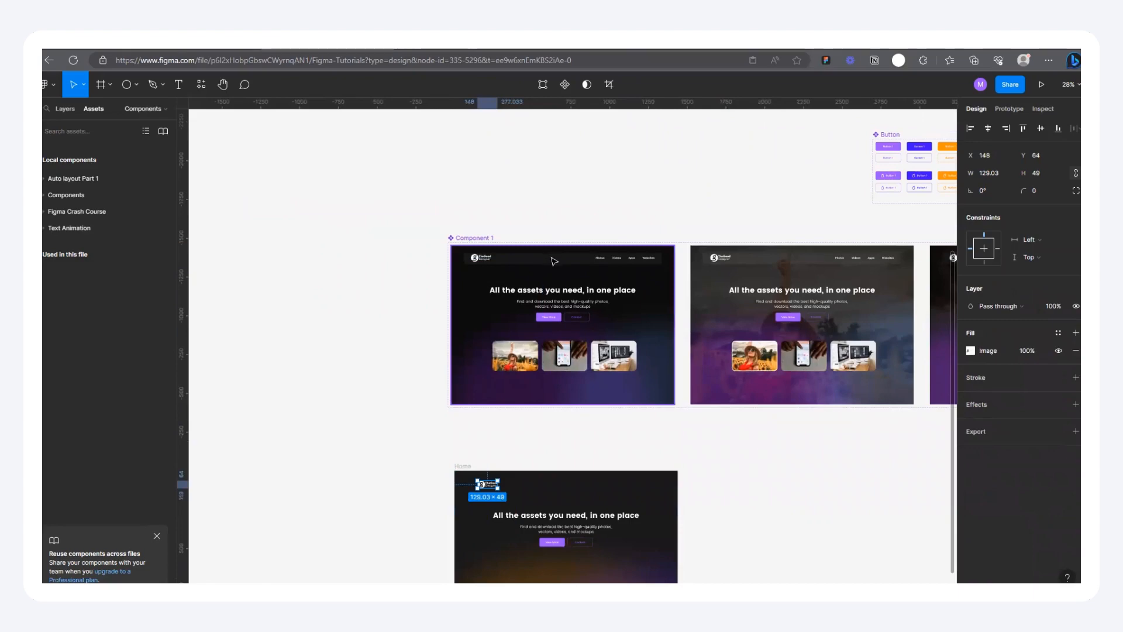
click(616, 261)
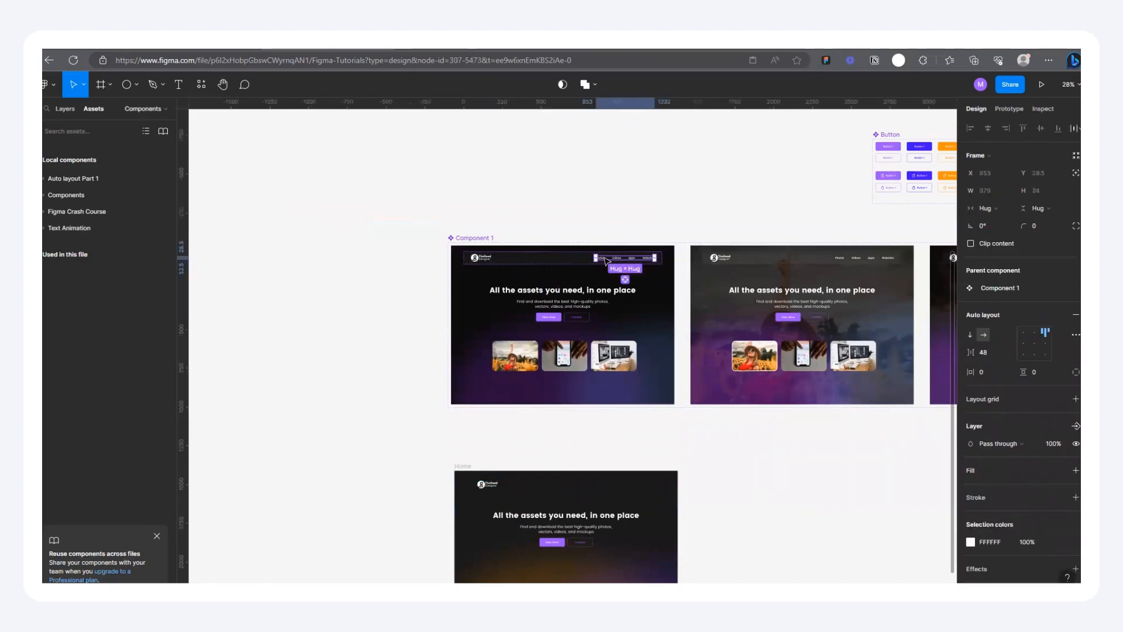
drag(558, 468, 558, 488)
scroll(558, 514, up, 4)
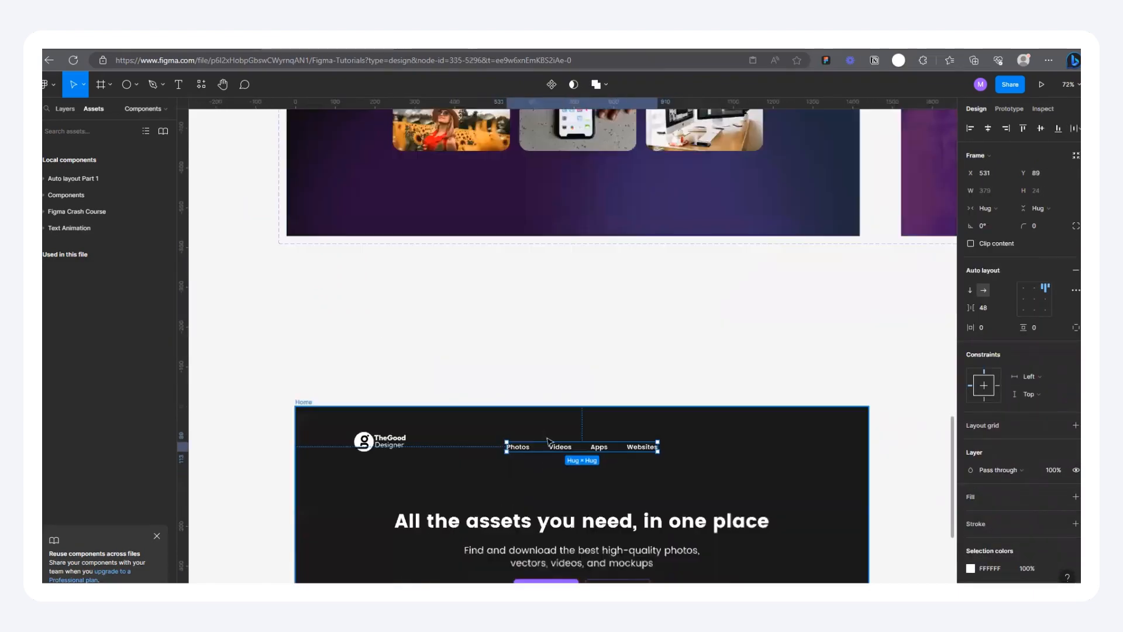
scroll(454, 421, down, 3)
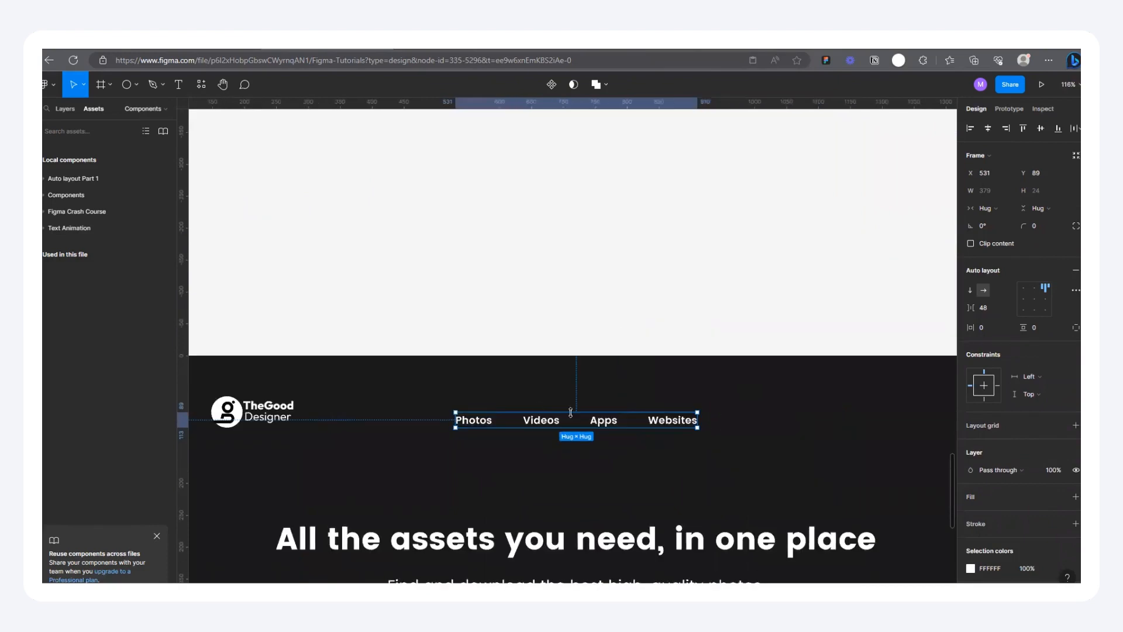
Step: Place four copies of the Photos link in a row below the Home navigation links and wrap them in a horizontal auto layout
drag(480, 426, 481, 394)
key(Delete)
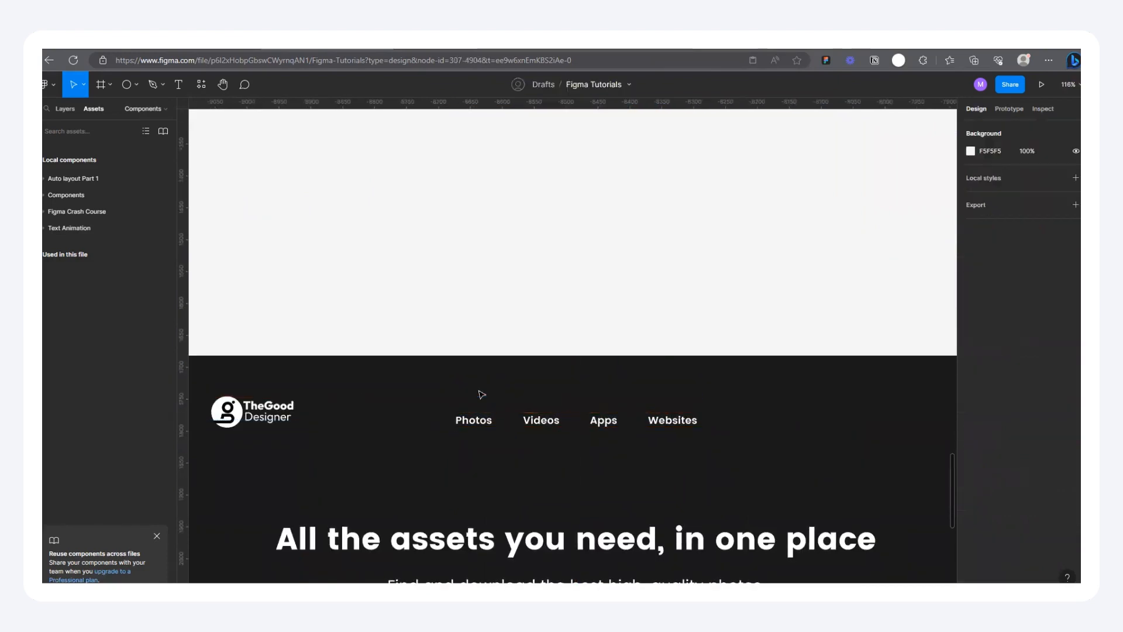
double_click(478, 427)
drag(480, 428, 522, 469)
drag(537, 420, 684, 464)
drag(766, 474, 441, 464)
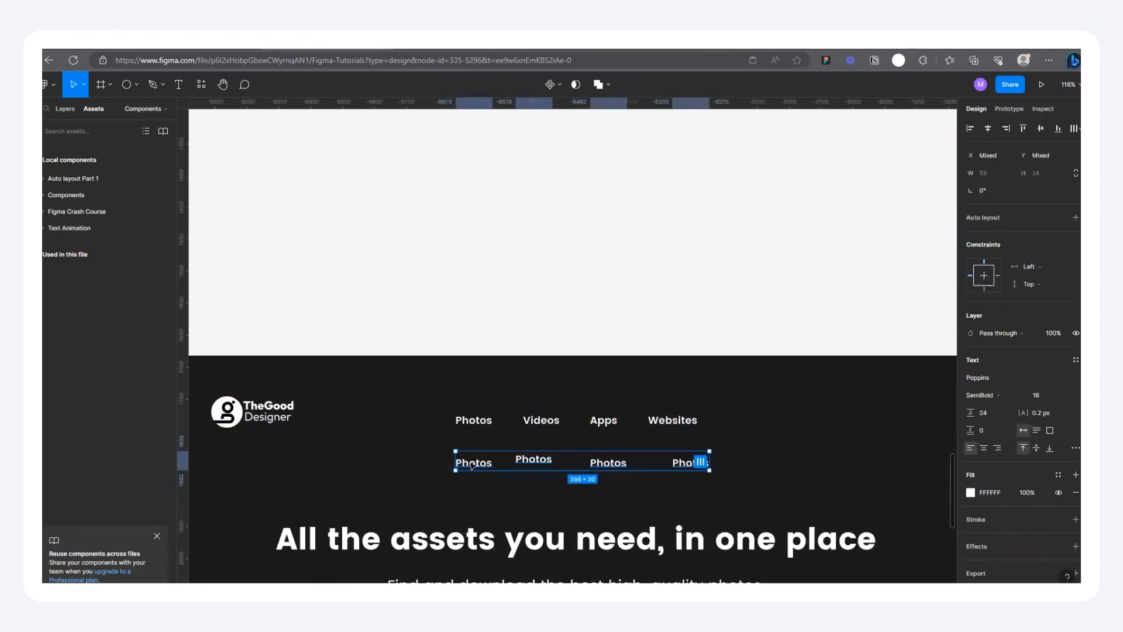
key(shift+a)
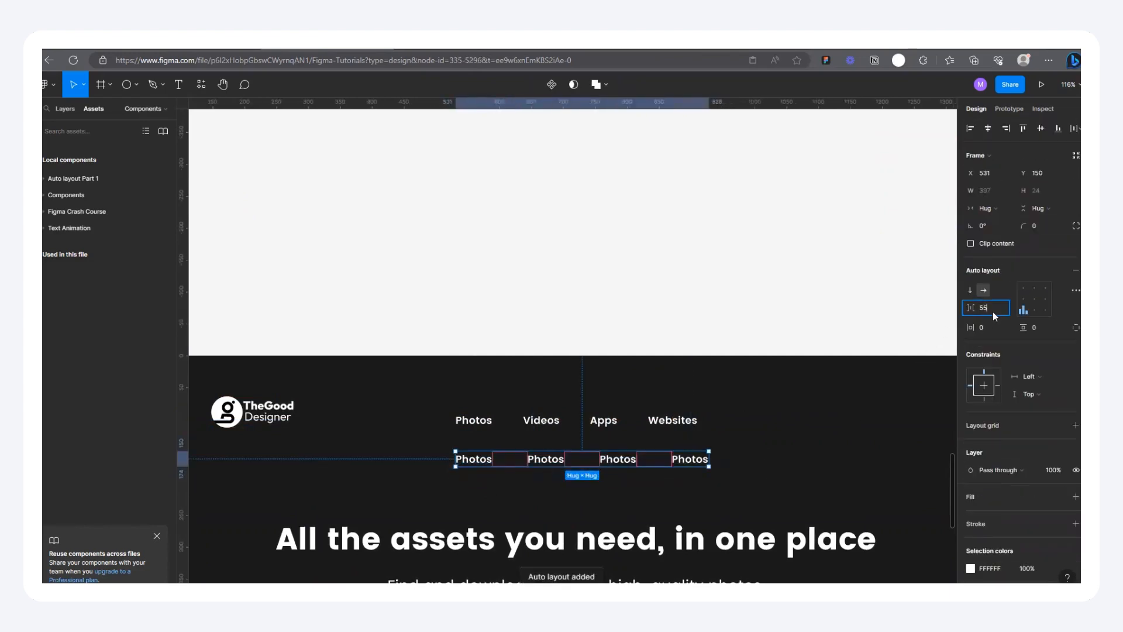
Step: Set the item spacing of the row of Photos copies to 48, and delete the row
text(48)
key(Return)
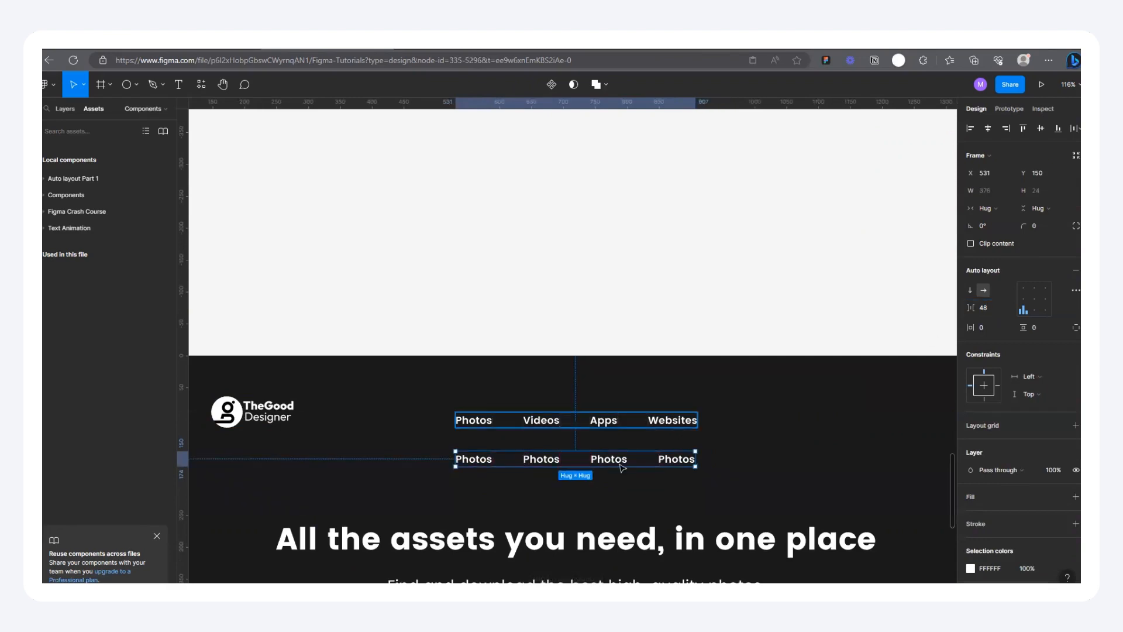
key(Return)
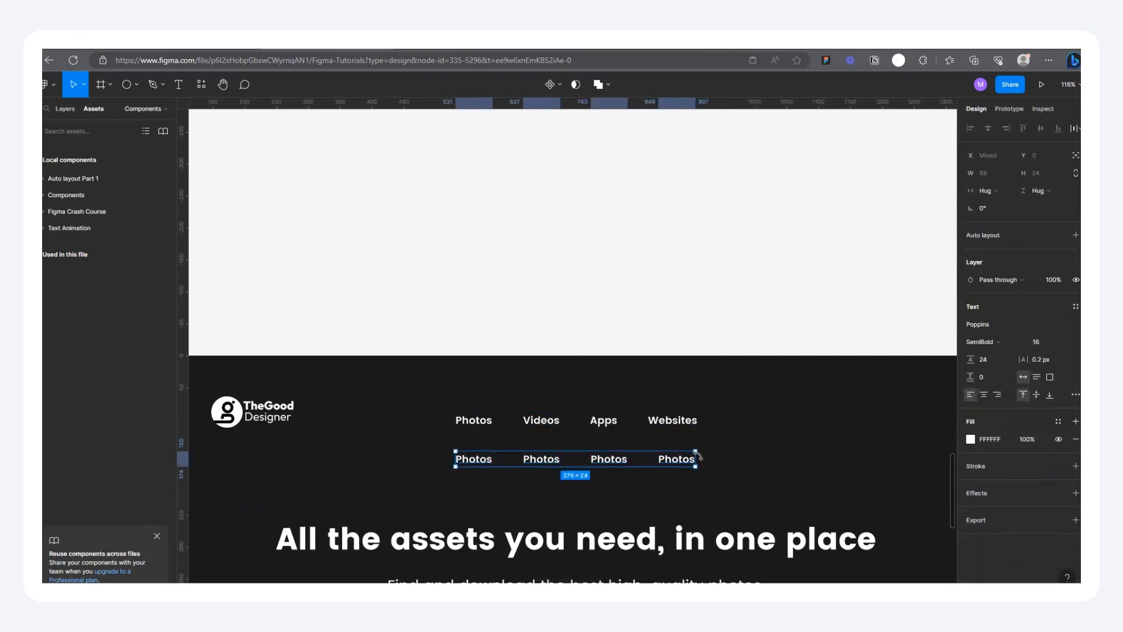
key(Delete)
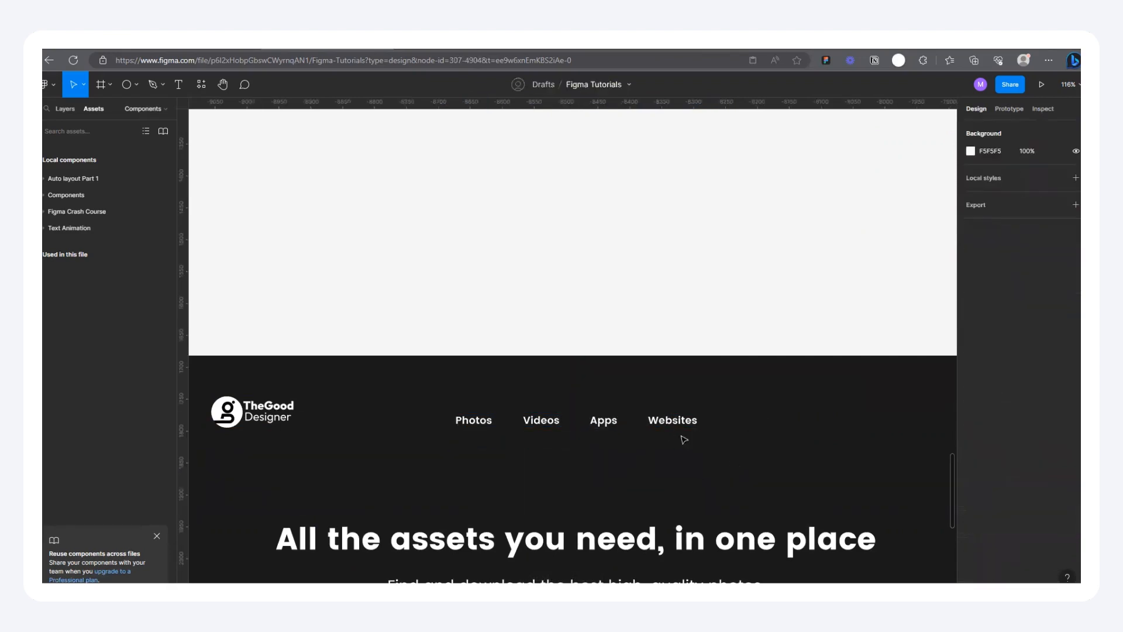
Step: Wrap the Home frame's logo and navigation links in a horizontal auto layout, aligned left and vertically centred
click(495, 416)
shift+click(252, 412)
key(shift+a)
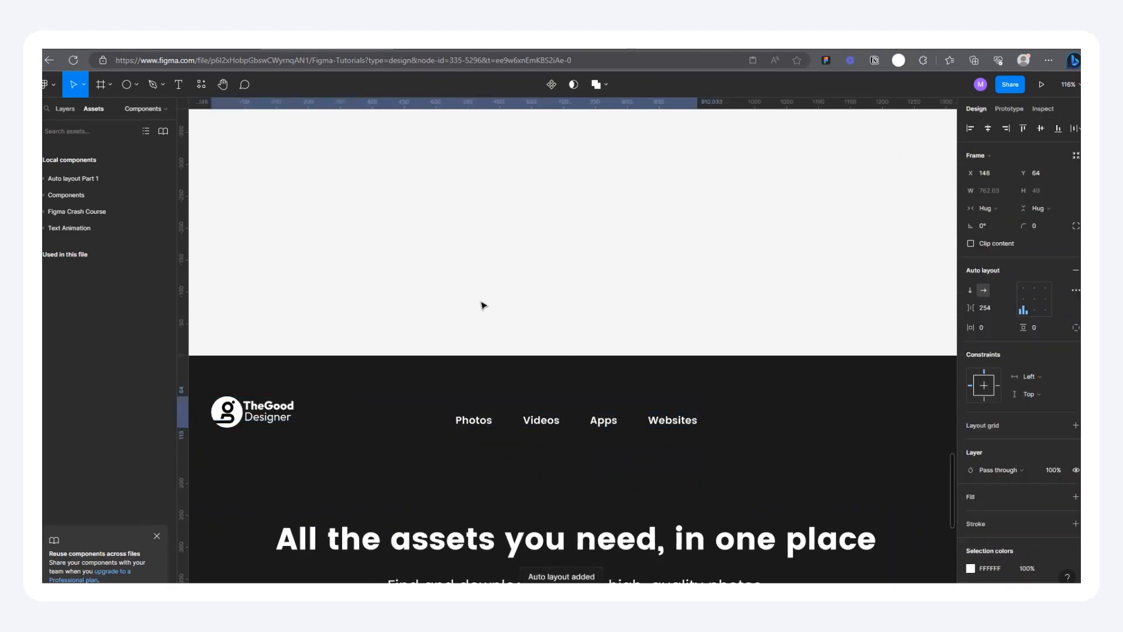
scroll(483, 305, down, 5)
key(alt+v)
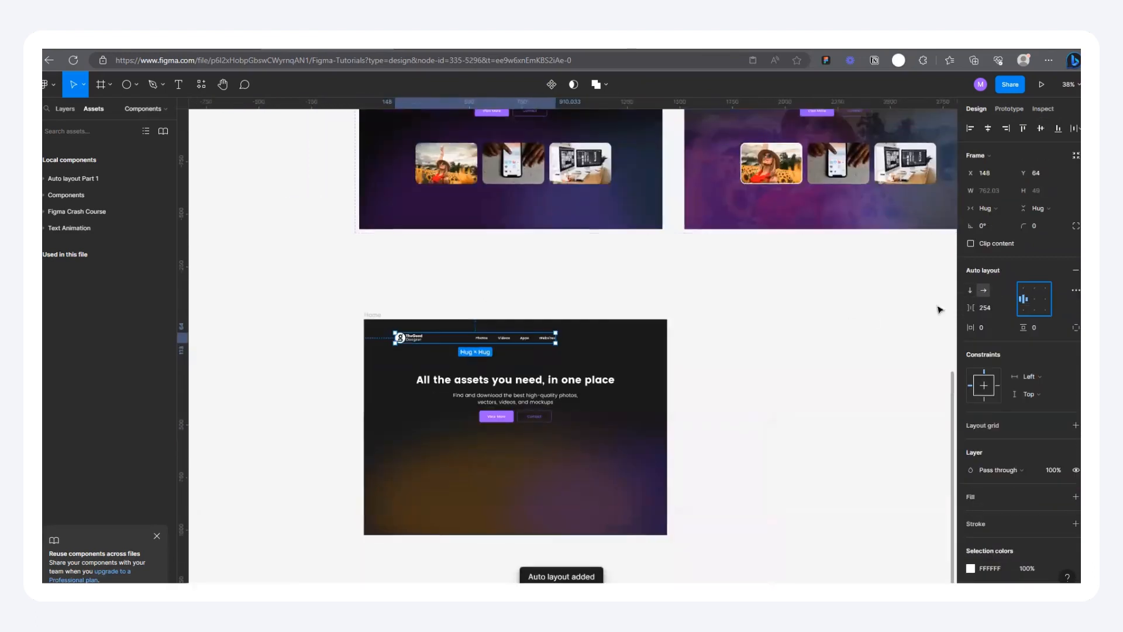
Step: Set the navigation bar's horizontal padding to 48 and its vertical padding to 16
scroll(472, 337, up, 3)
click(982, 326)
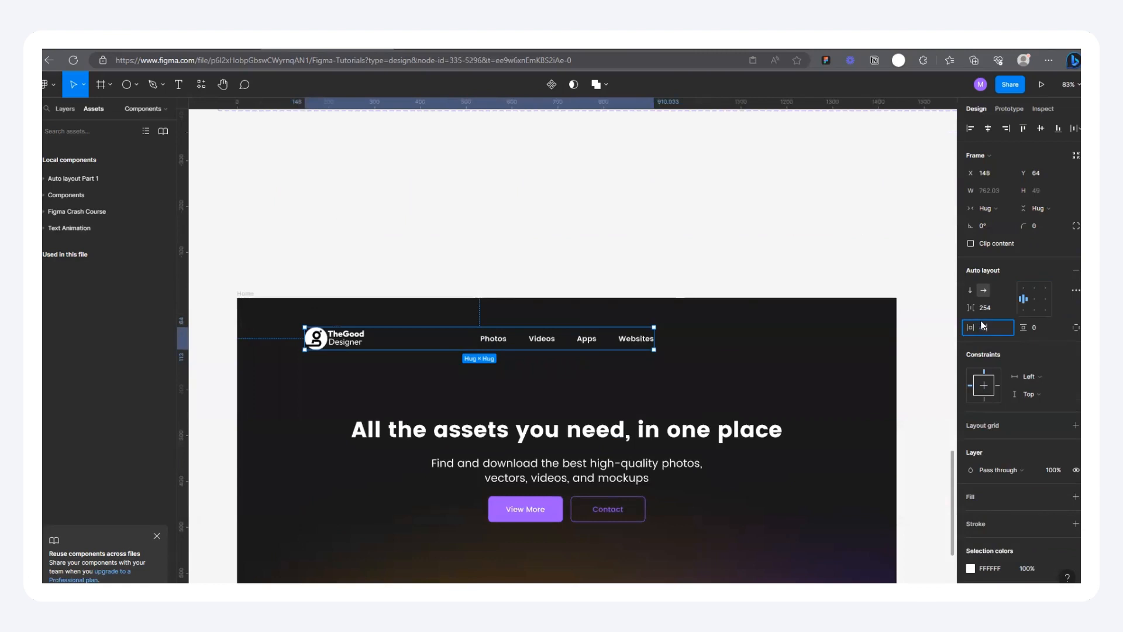
text(48)
key(Return)
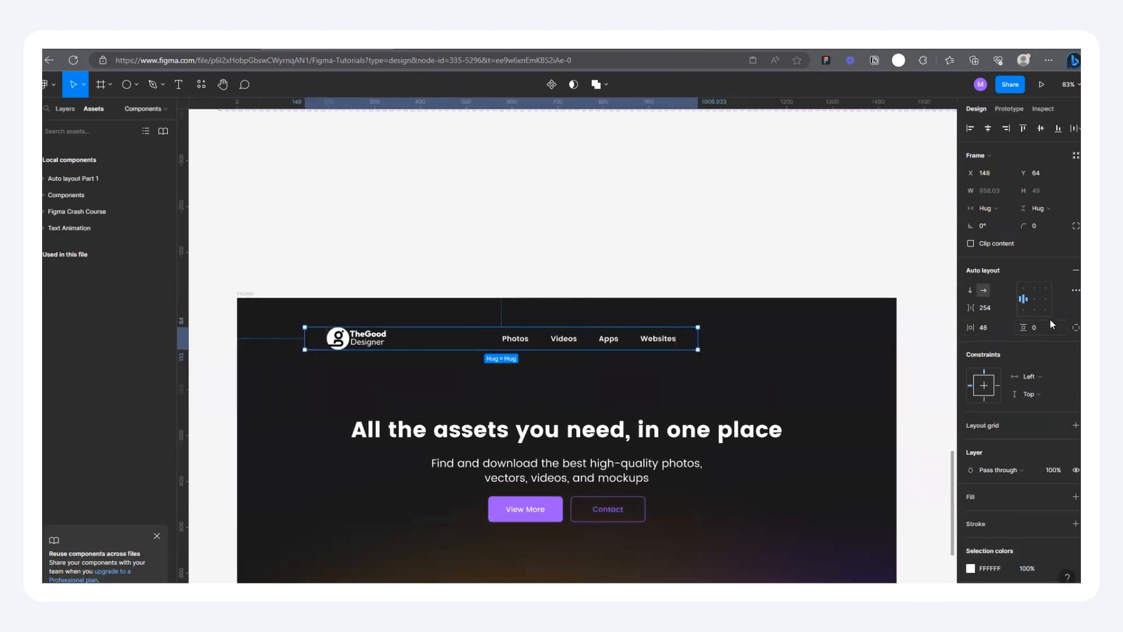
text(16)
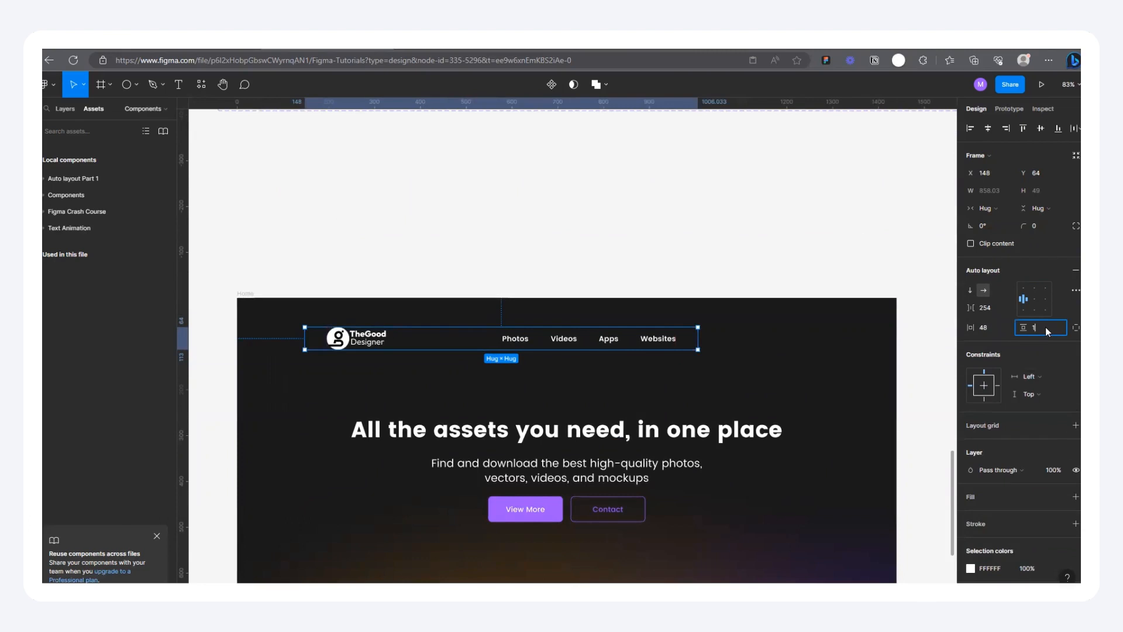
key(Return)
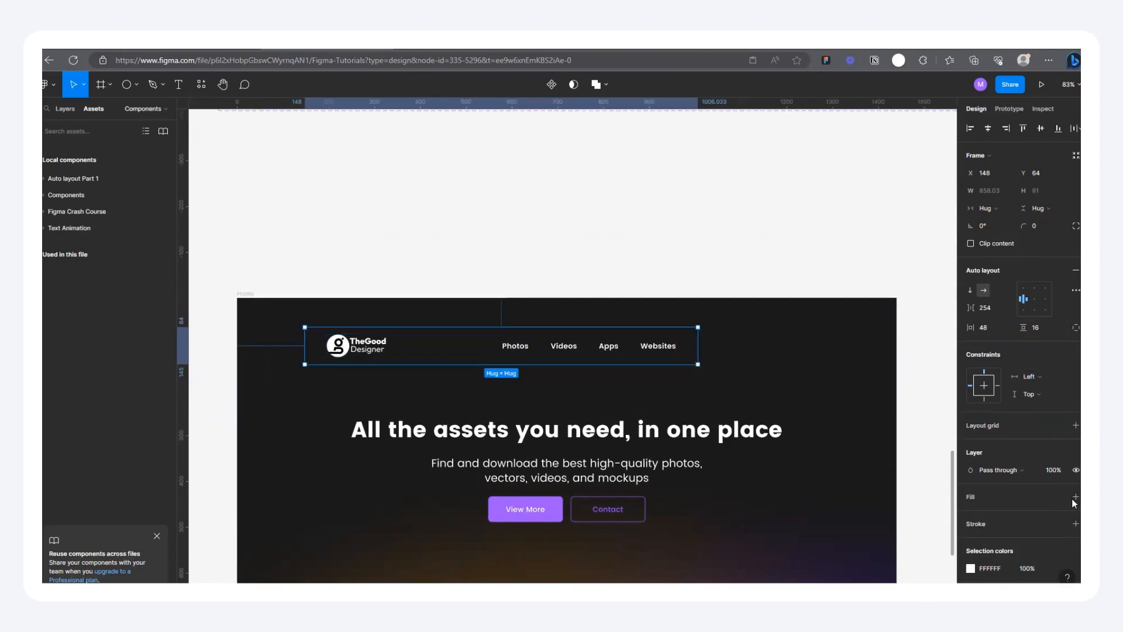
Step: Add a white FFFFFF fill at 10% opacity to the navigation bar
click(1075, 497)
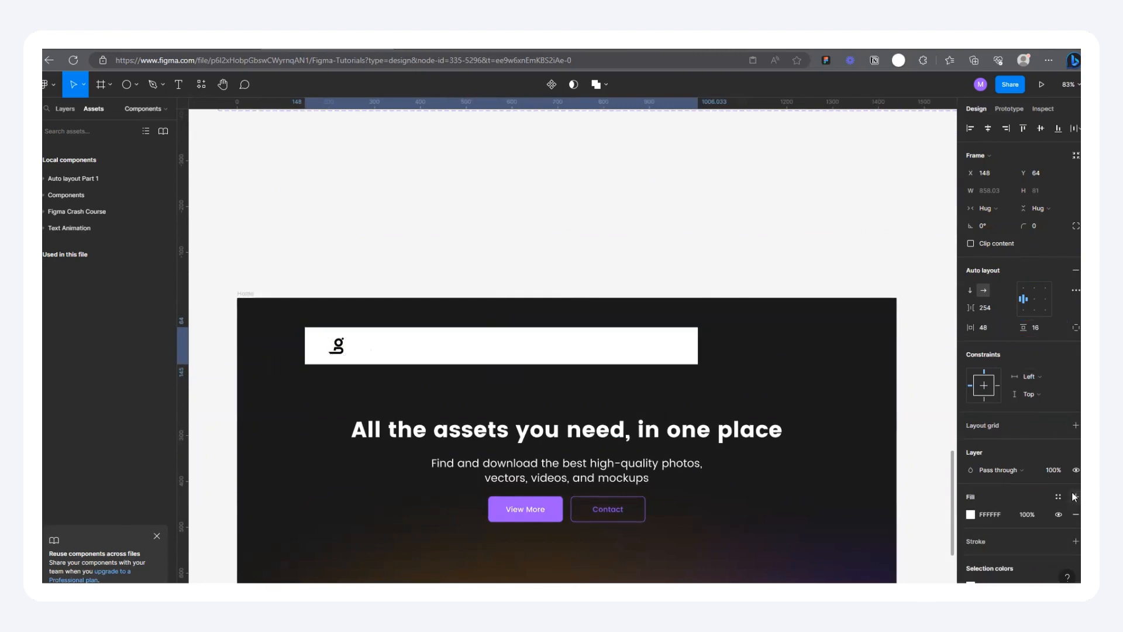
click(970, 514)
drag(948, 484, 868, 487)
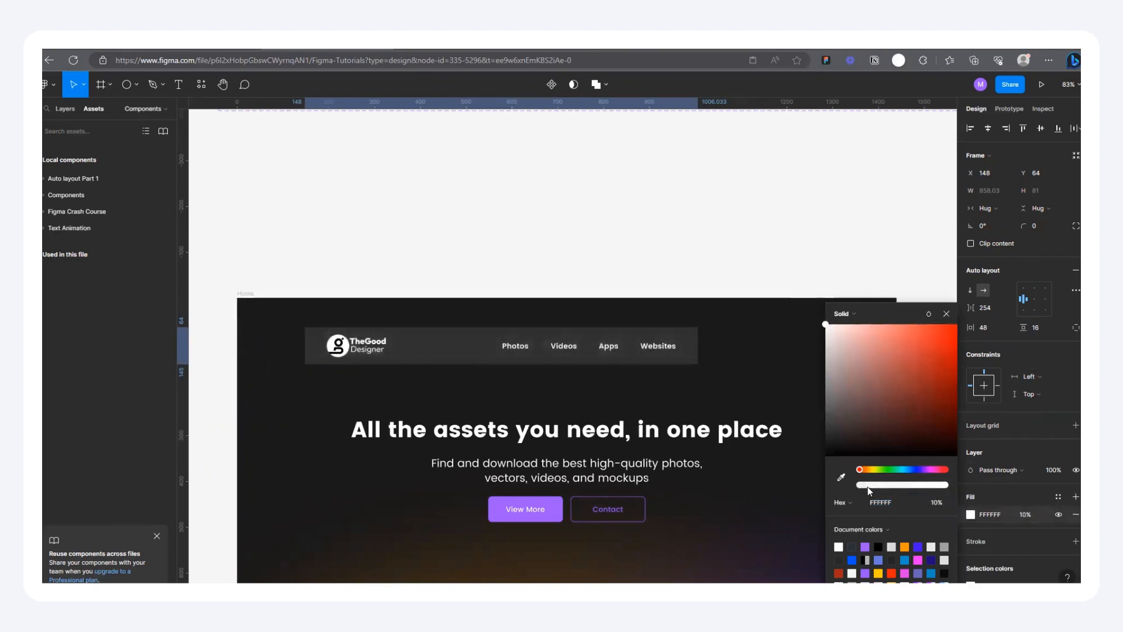
click(946, 314)
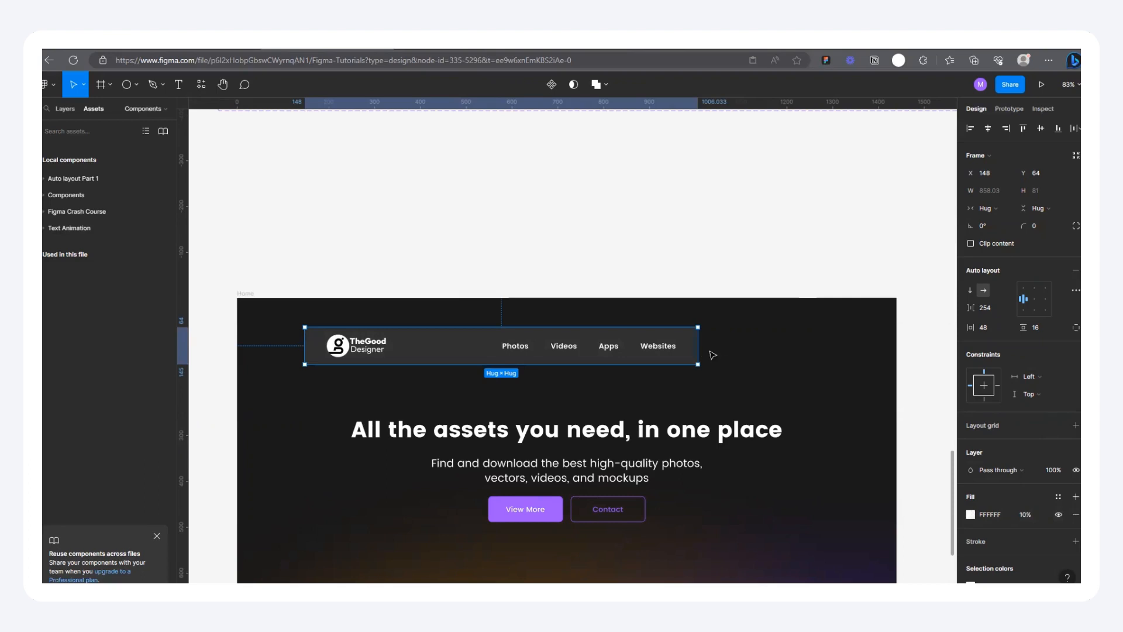
Step: Add a column layout grid to the Home frame with 12 columns and a margin of 80
click(250, 294)
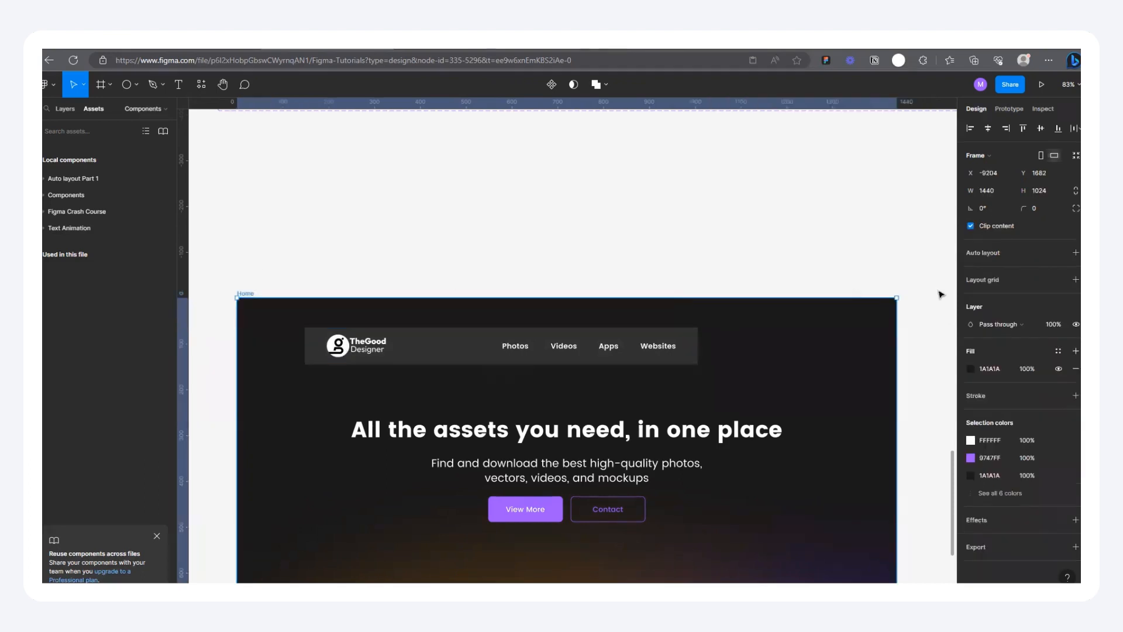
click(1075, 280)
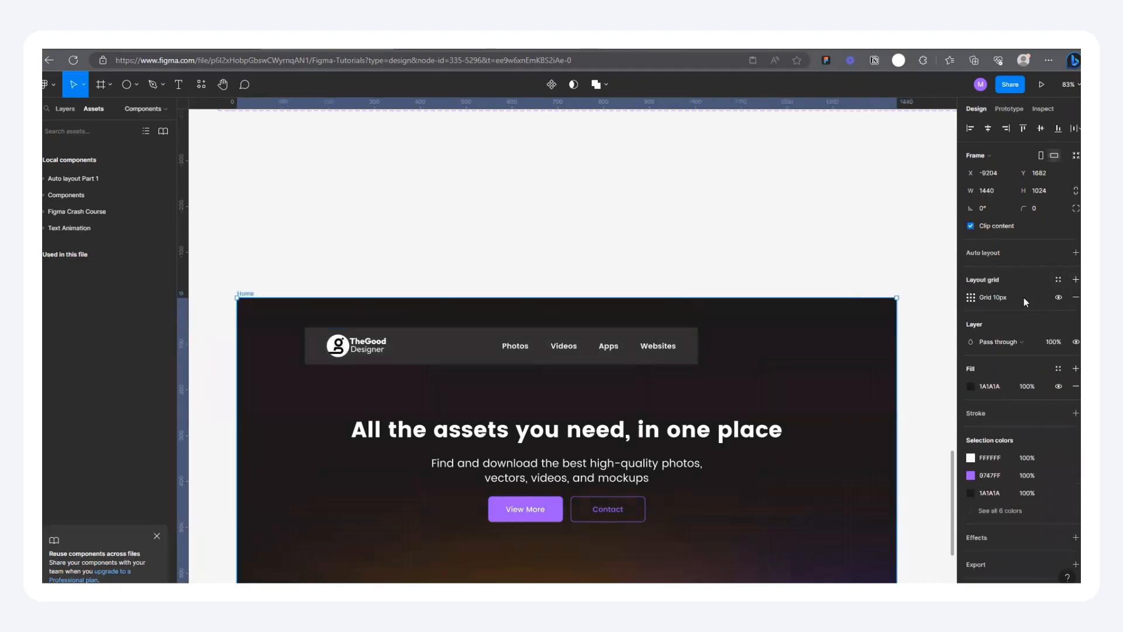
click(970, 299)
click(849, 304)
click(852, 311)
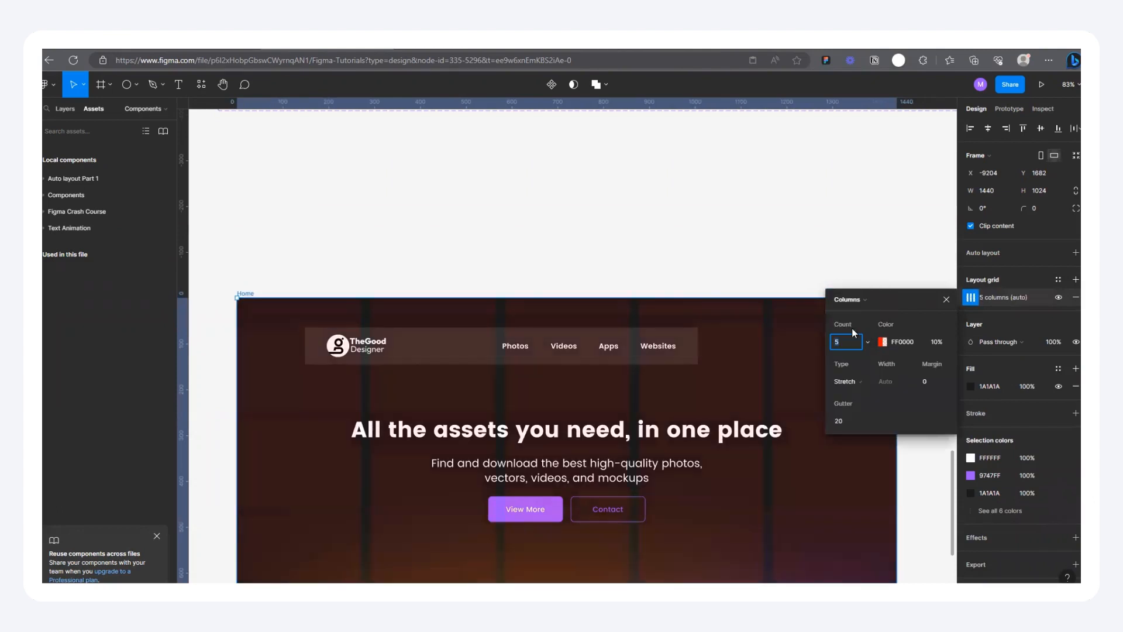
key(Return)
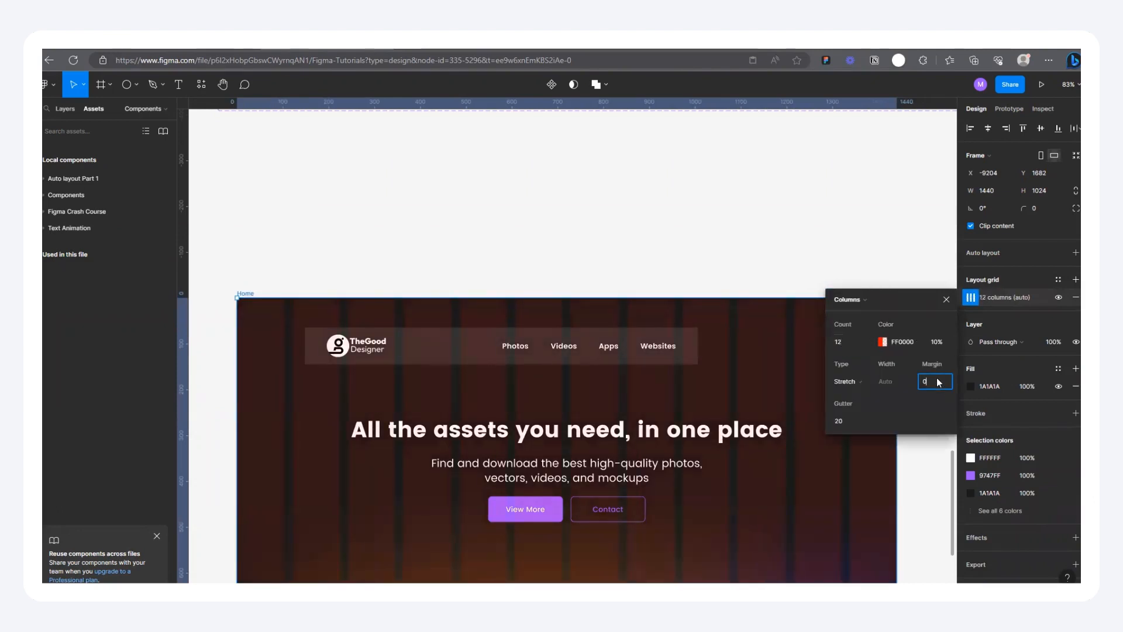
click(936, 382)
text(80)
key(Return)
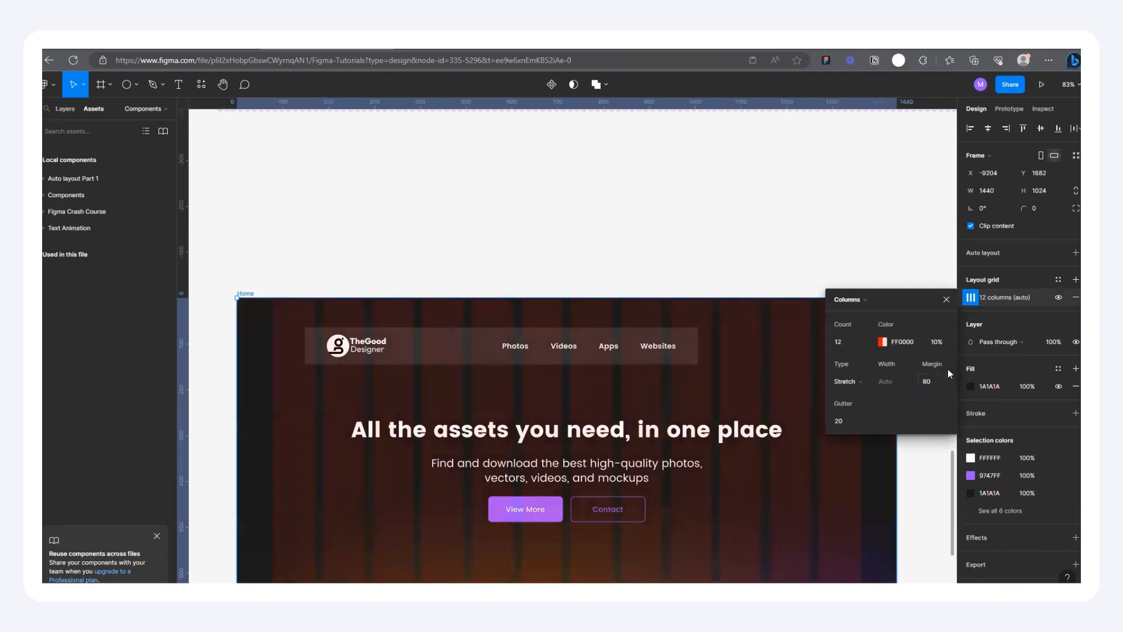
click(946, 300)
Step: Move the navigation bar to X 80, Y 60 and stretch its width to 1280 to span the grid columns
drag(346, 351, 300, 337)
click(352, 344)
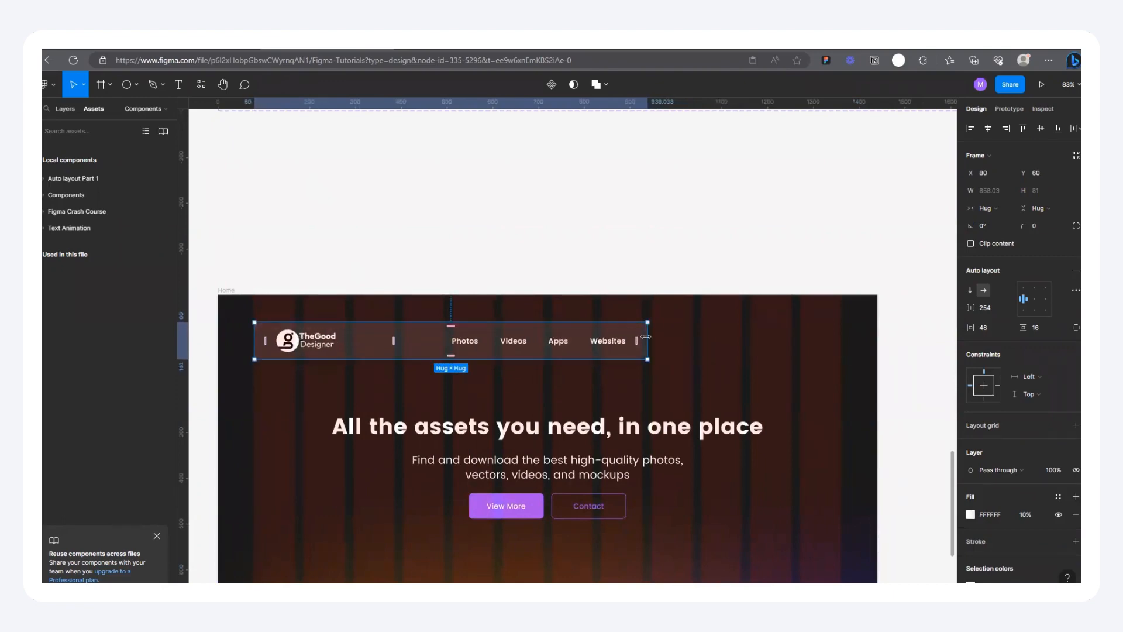
drag(667, 338, 841, 345)
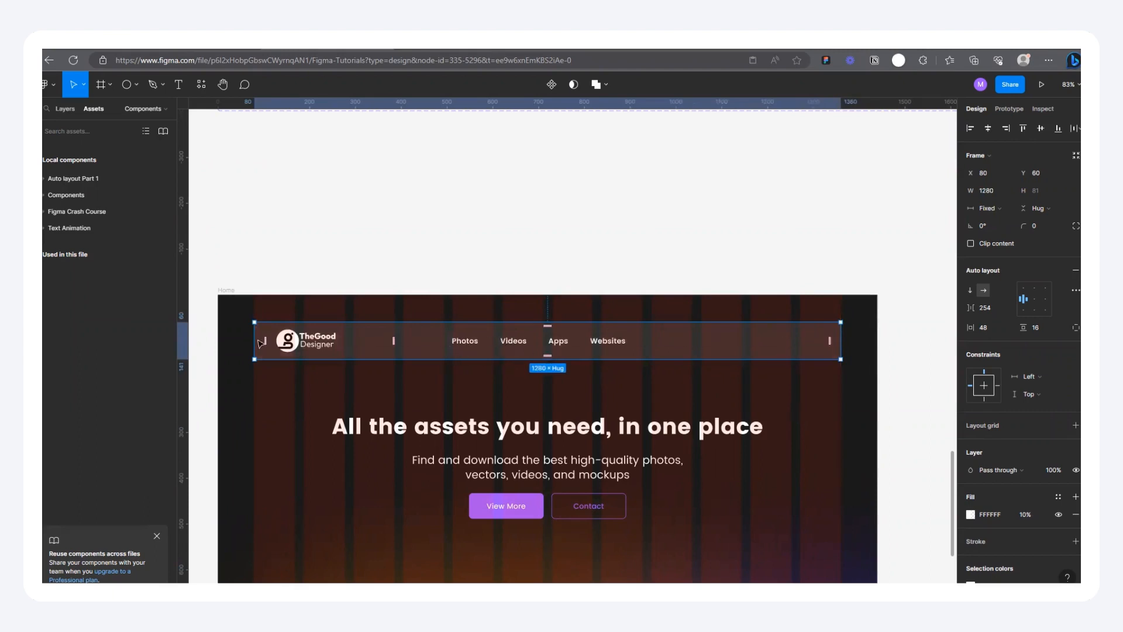
Step: Change the navigation bar's auto layout spacing mode to automatic spacing that pushes the logo and links to opposite ends
click(1074, 289)
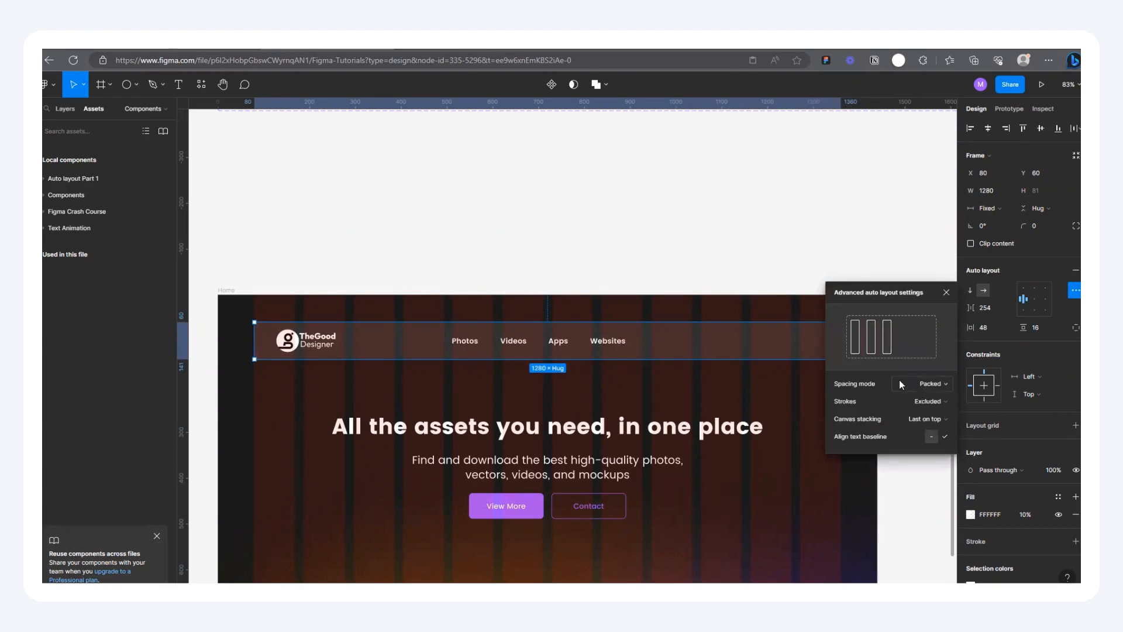
click(914, 381)
click(921, 399)
click(946, 292)
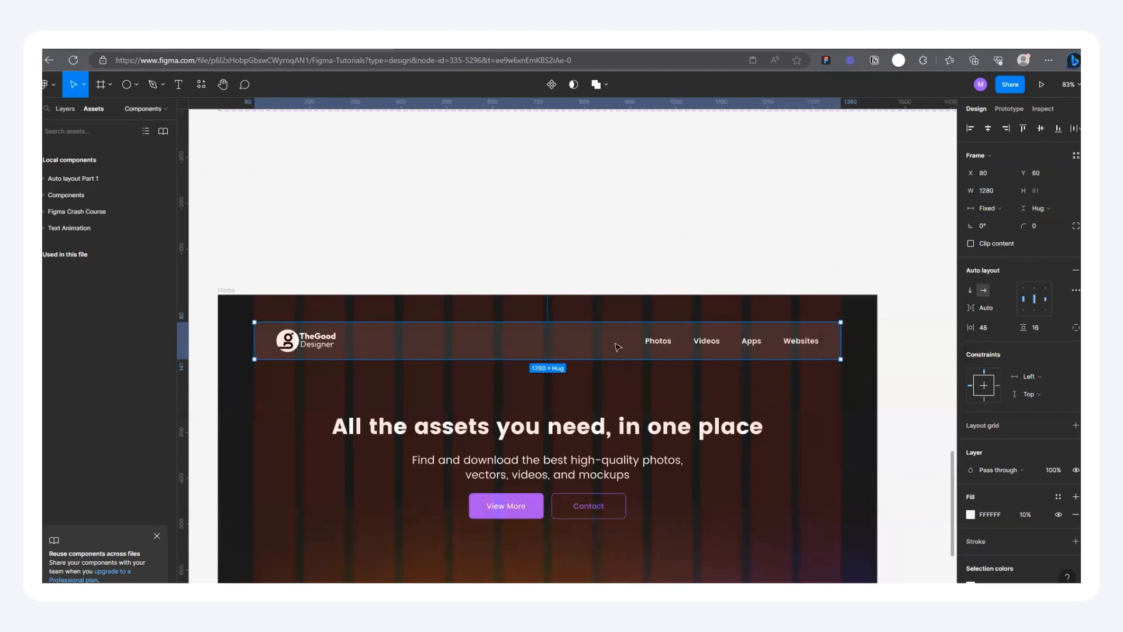
click(788, 178)
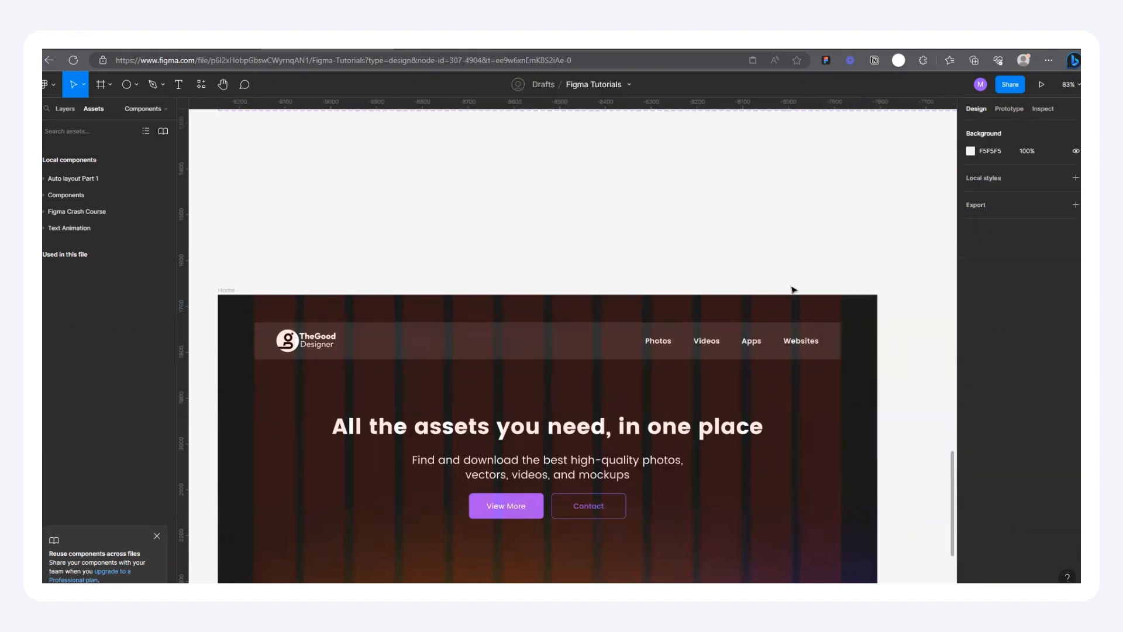
Step: Set the navigation bar's corner radius to 16
click(745, 330)
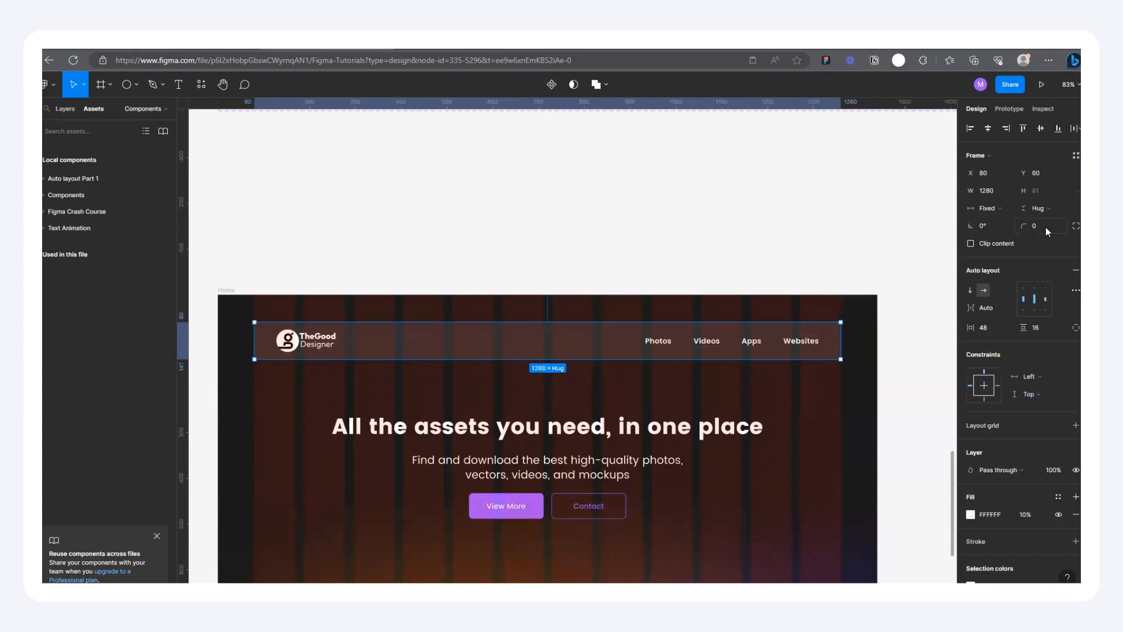
click(1044, 228)
text(16)
click(798, 229)
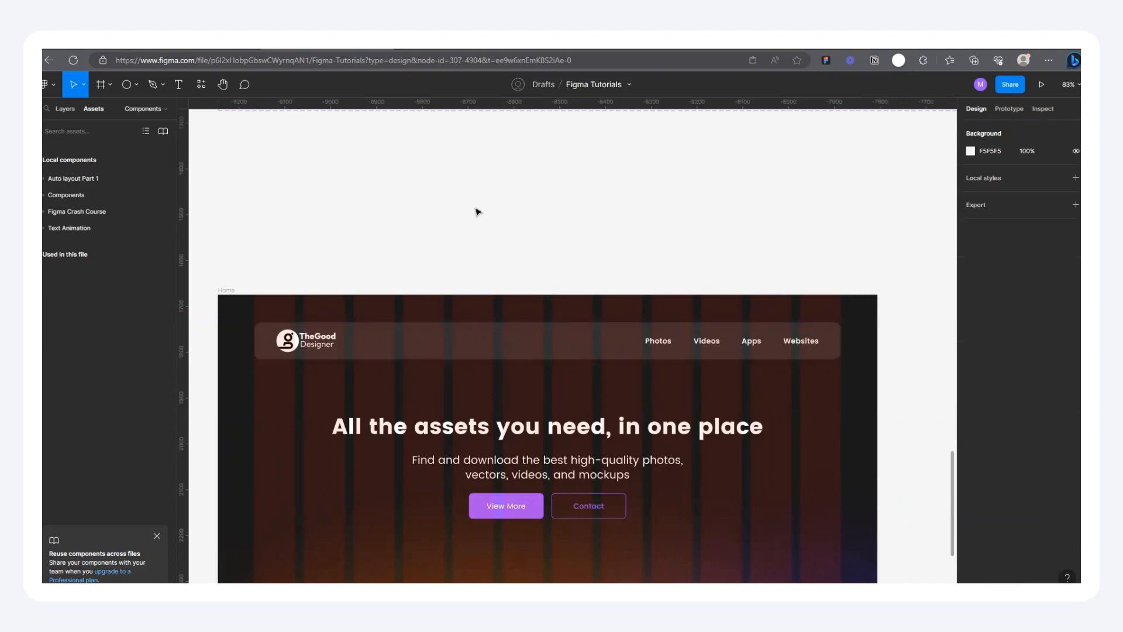
Step: Try hiding the Home frame's 12-column layout grid
scroll(478, 211, down, 10)
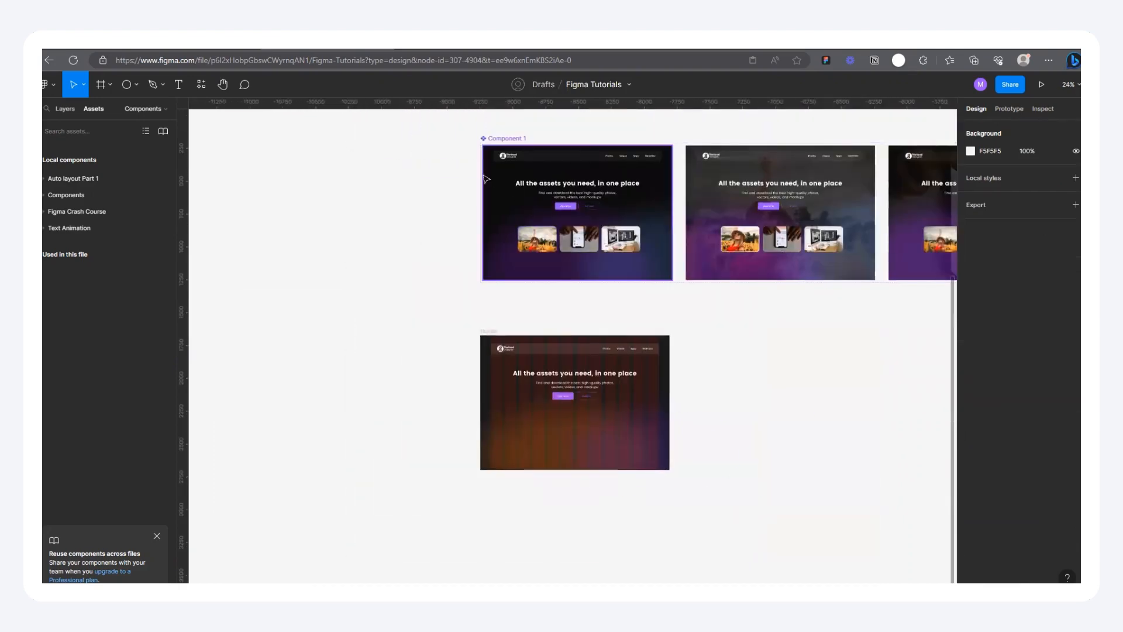
scroll(607, 293, up, 2)
click(446, 349)
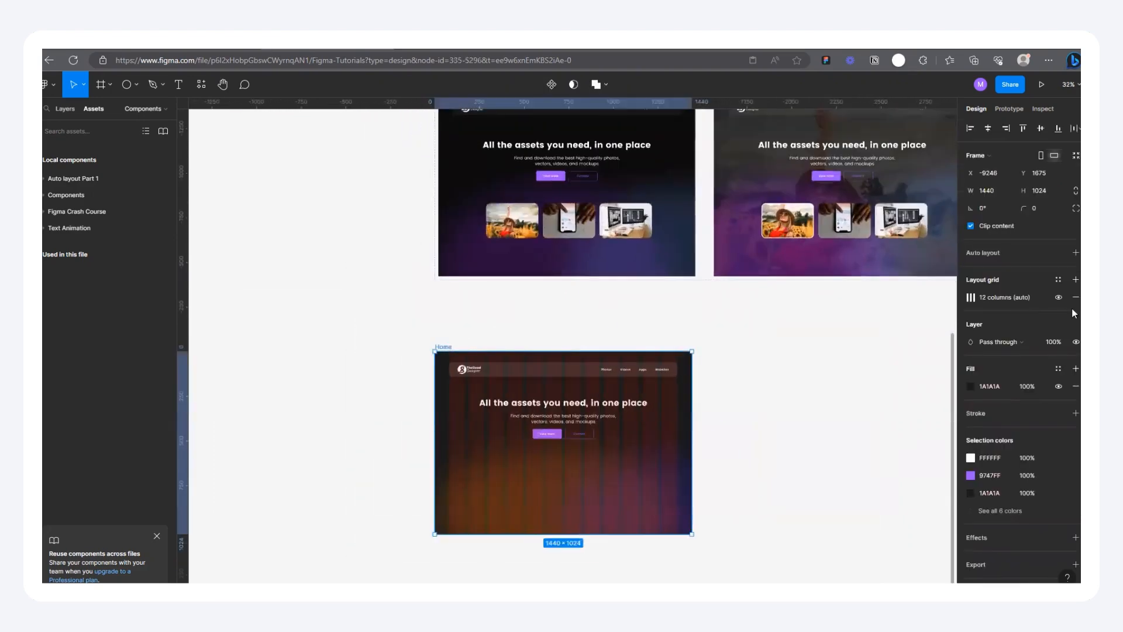
click(1058, 297)
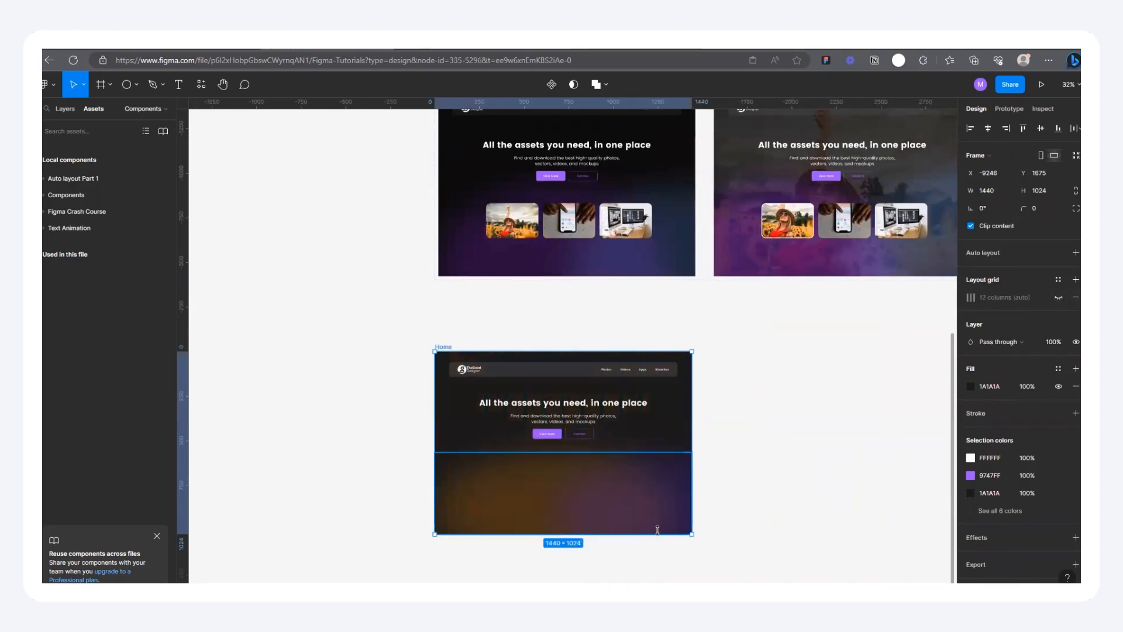
scroll(666, 346, up, 1)
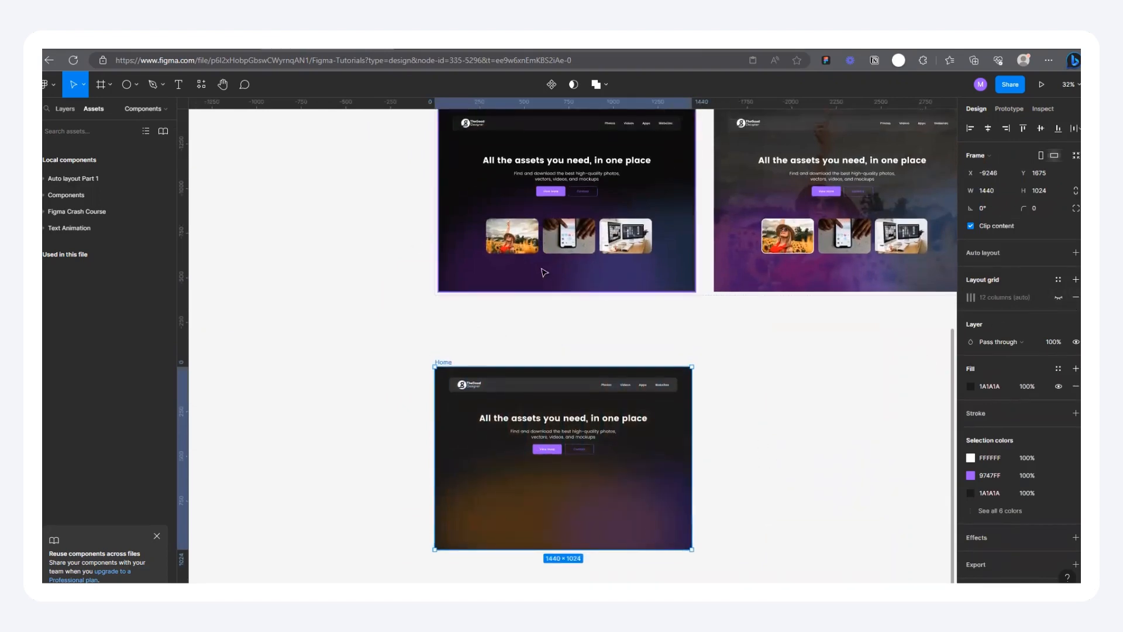
click(632, 320)
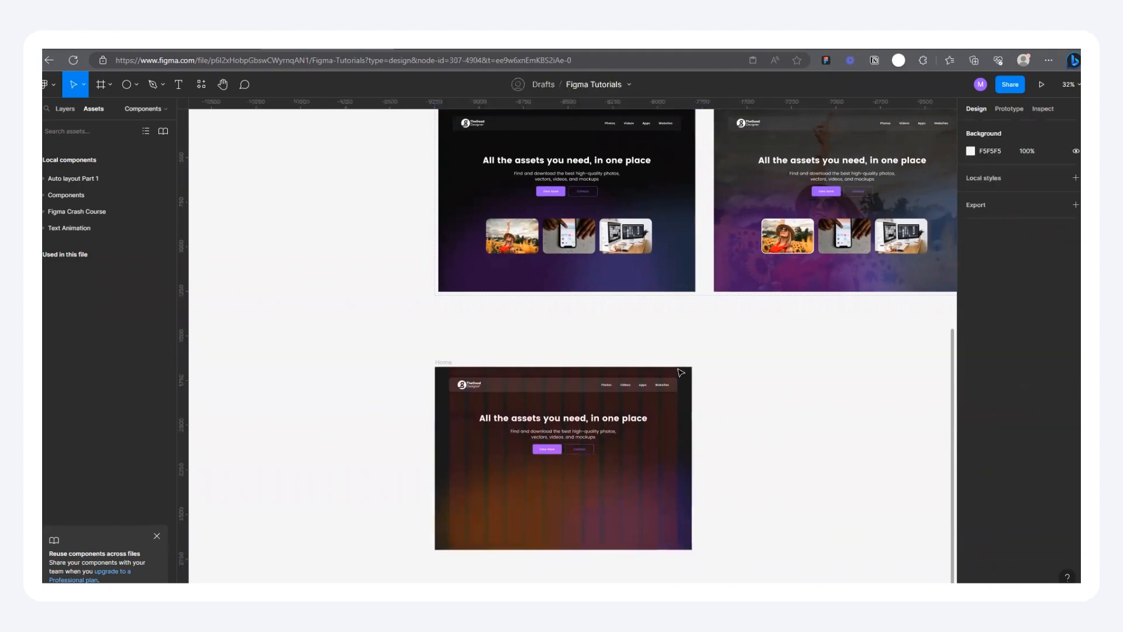
Step: Place a copy of the sunflower-field image card from Component 1 on the empty canvas beside the Home frame
scroll(631, 320, up, 4)
scroll(463, 227, down, 3)
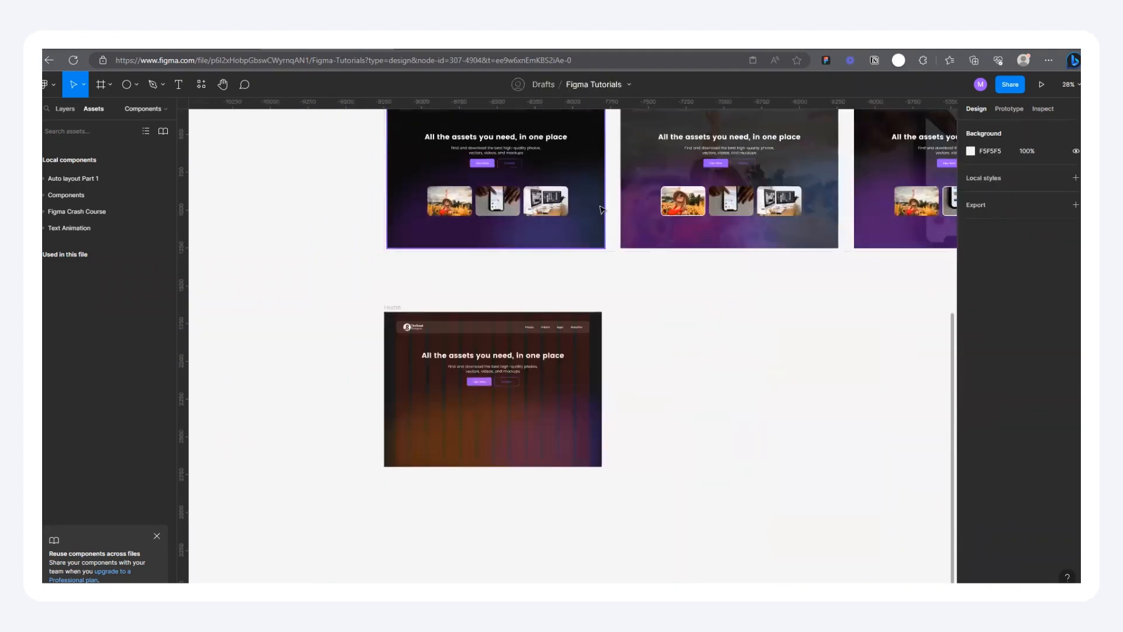
scroll(482, 367, down, 3)
scroll(615, 361, up, 2)
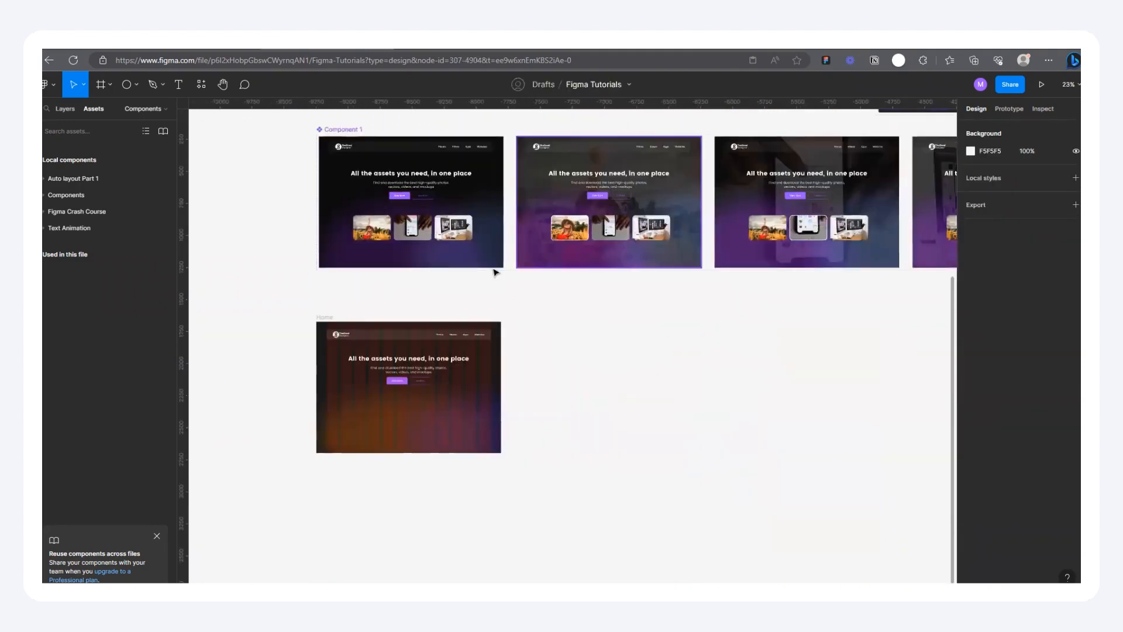
scroll(498, 287, down, 3)
scroll(401, 324, up, 4)
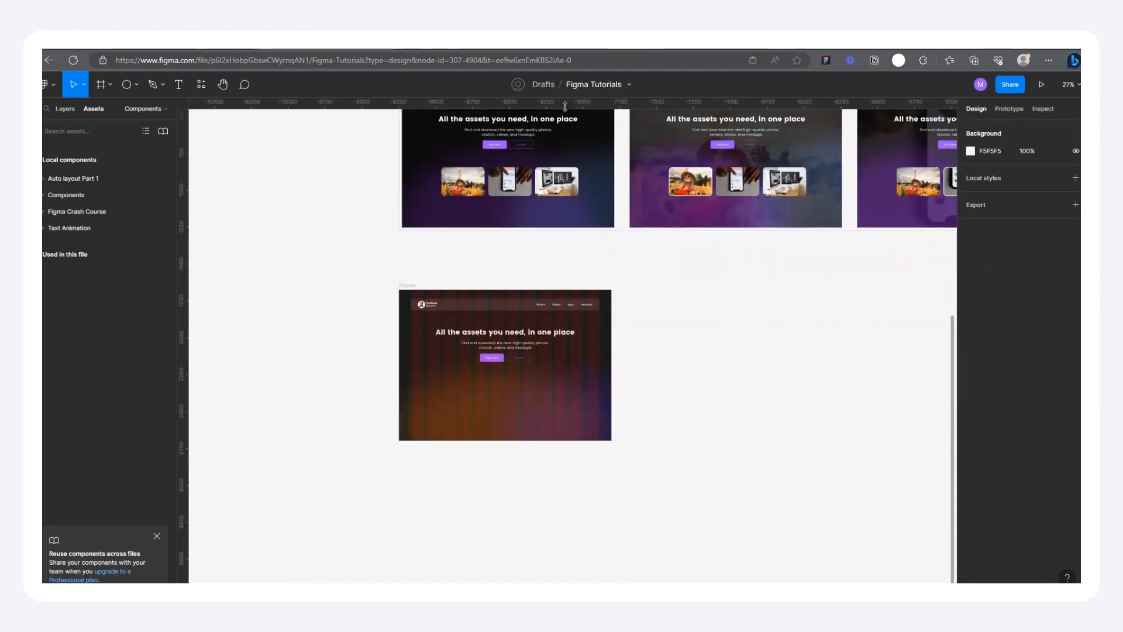
click(466, 192)
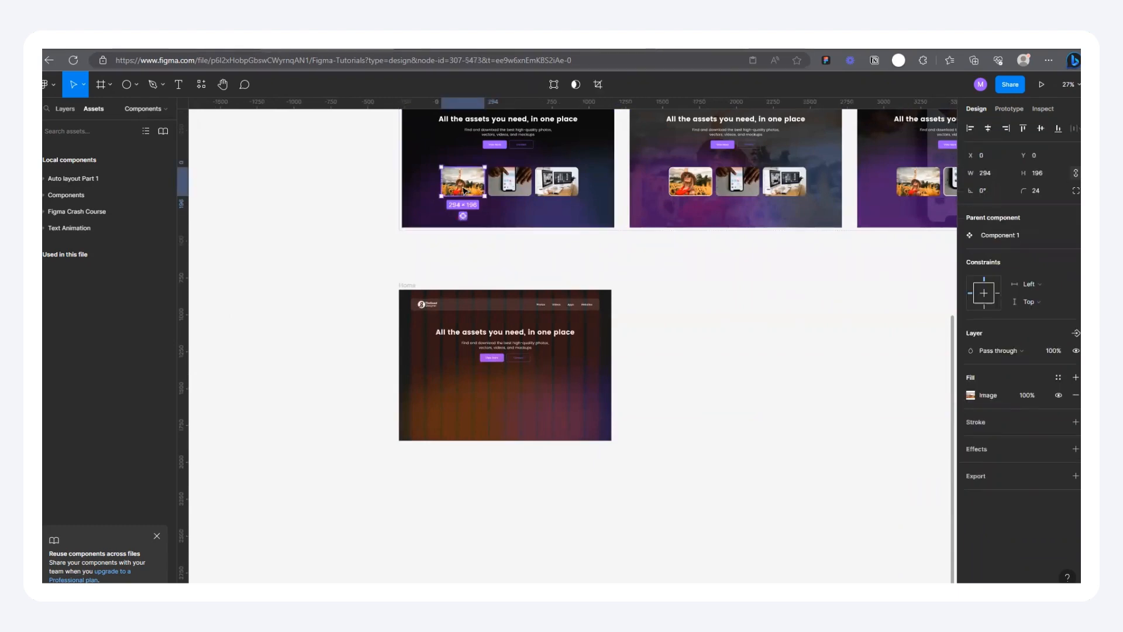
click(598, 215)
click(473, 185)
drag(472, 185, 351, 270)
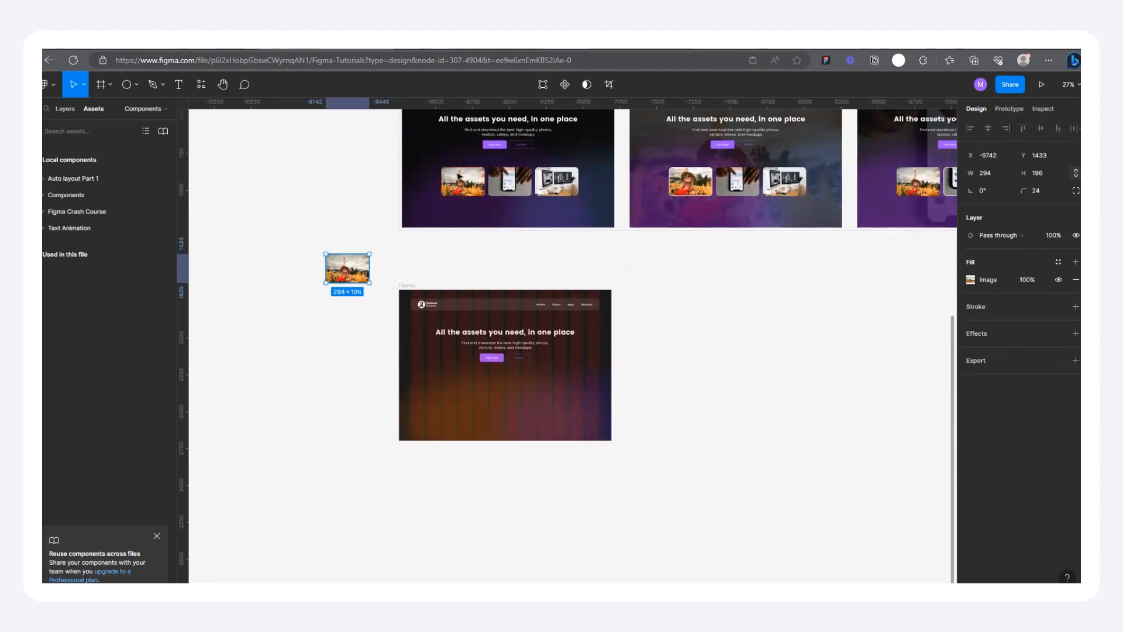
Step: Copy the phone and desktop-monitor image cards out of Component 1 and stack them below the sunflower image copy
click(508, 183)
drag(507, 181, 345, 302)
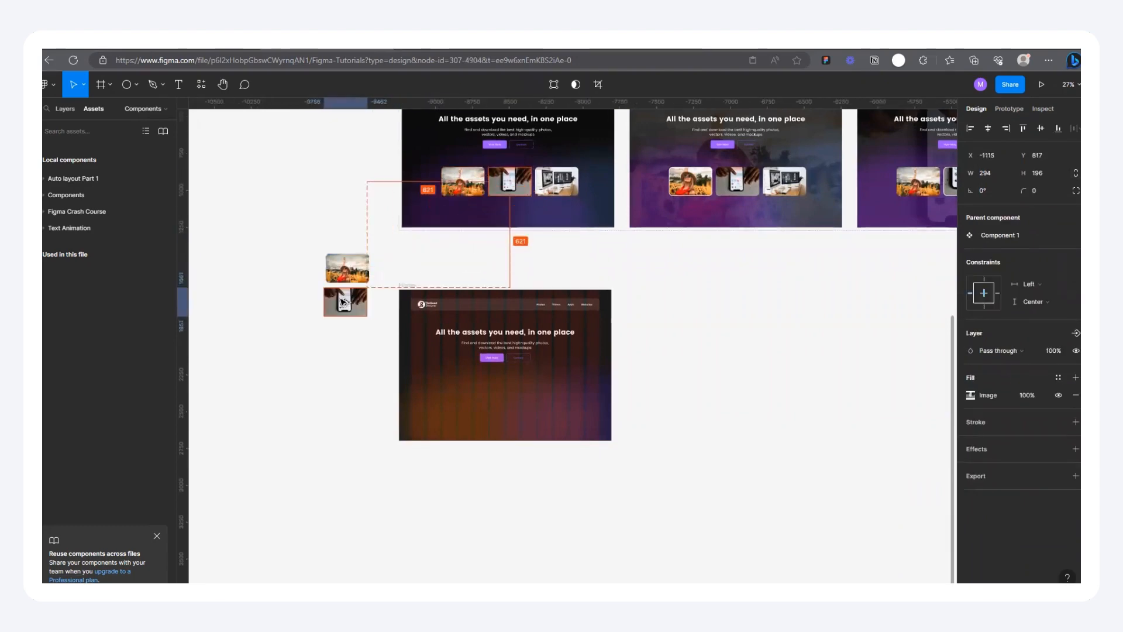
click(558, 180)
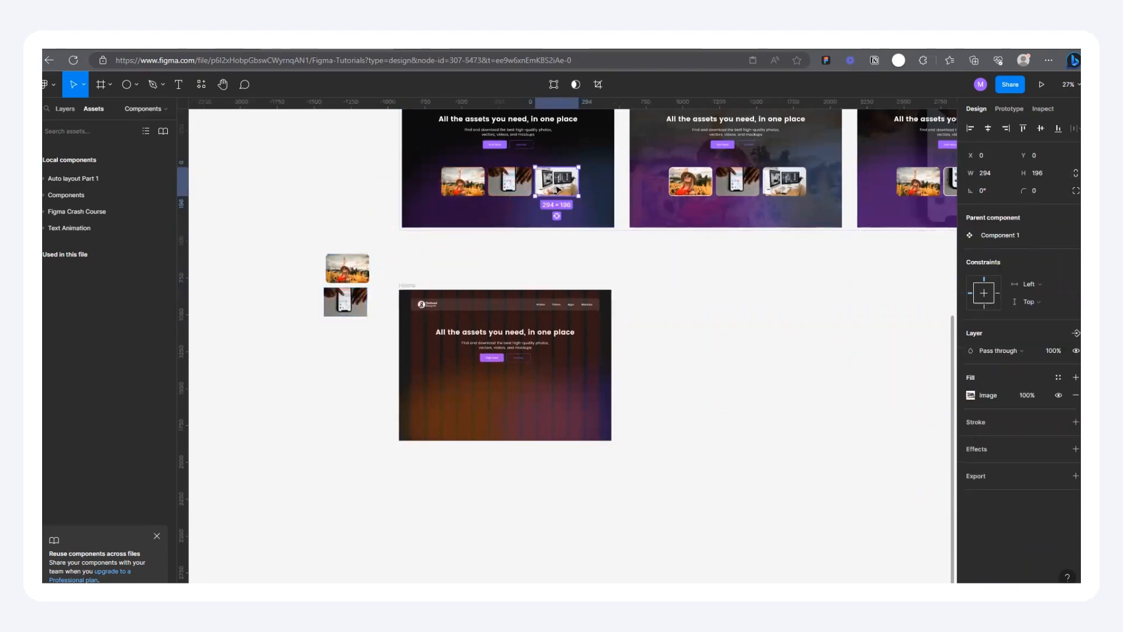
drag(558, 190, 351, 347)
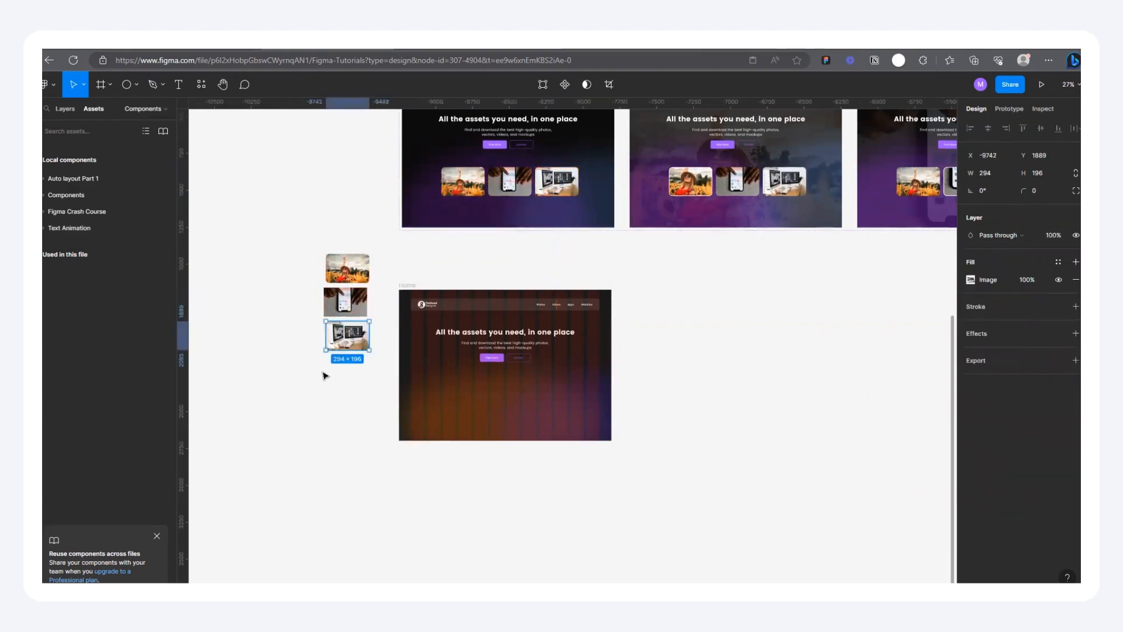
scroll(323, 375, up, 3)
scroll(321, 241, down, 5)
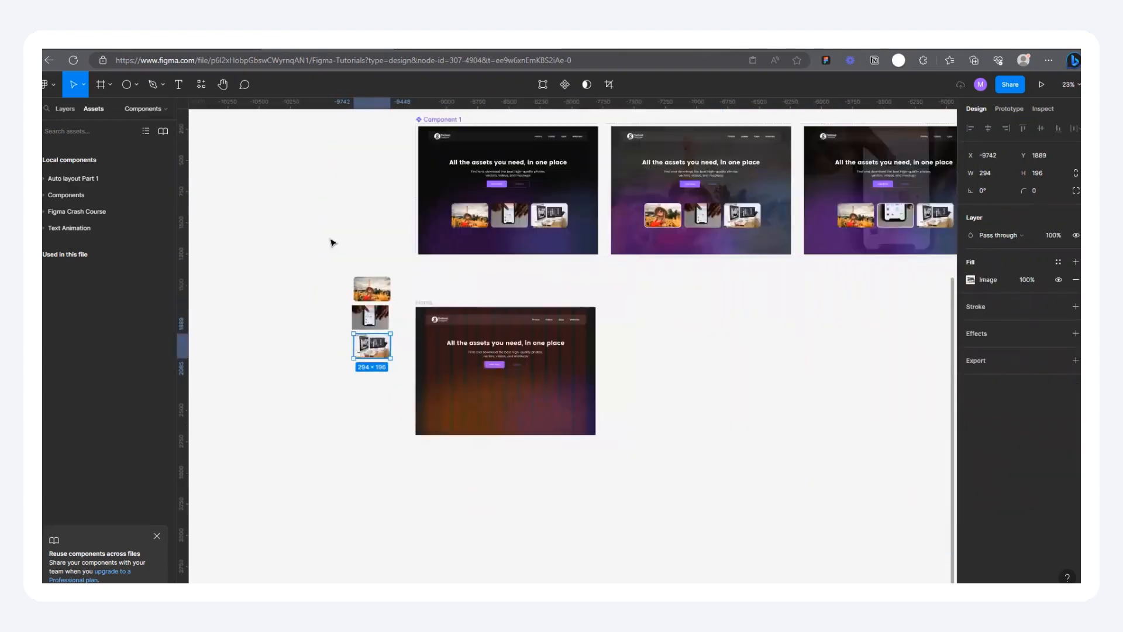
Step: Spread the copied images apart on the canvas, moving the sunflower image below the others and the phone image away from the monitor image
scroll(332, 242, up, 3)
click(363, 262)
scroll(370, 263, up, 3)
drag(370, 262, 257, 266)
scroll(479, 271, down, 4)
scroll(351, 345, up, 2)
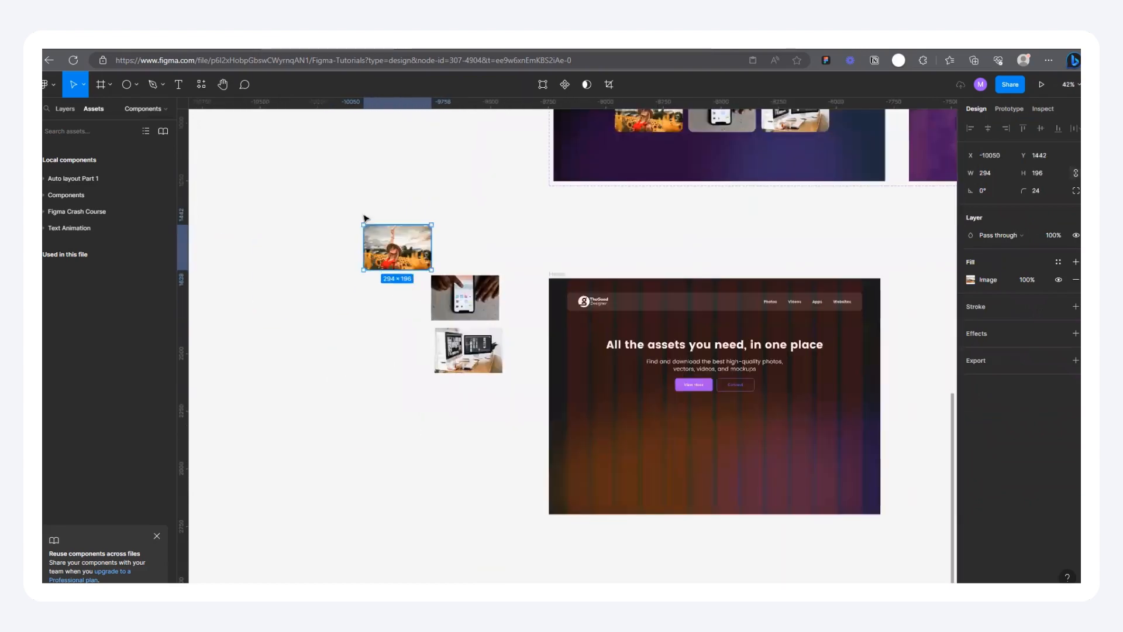
drag(376, 252, 346, 403)
scroll(343, 398, up, 3)
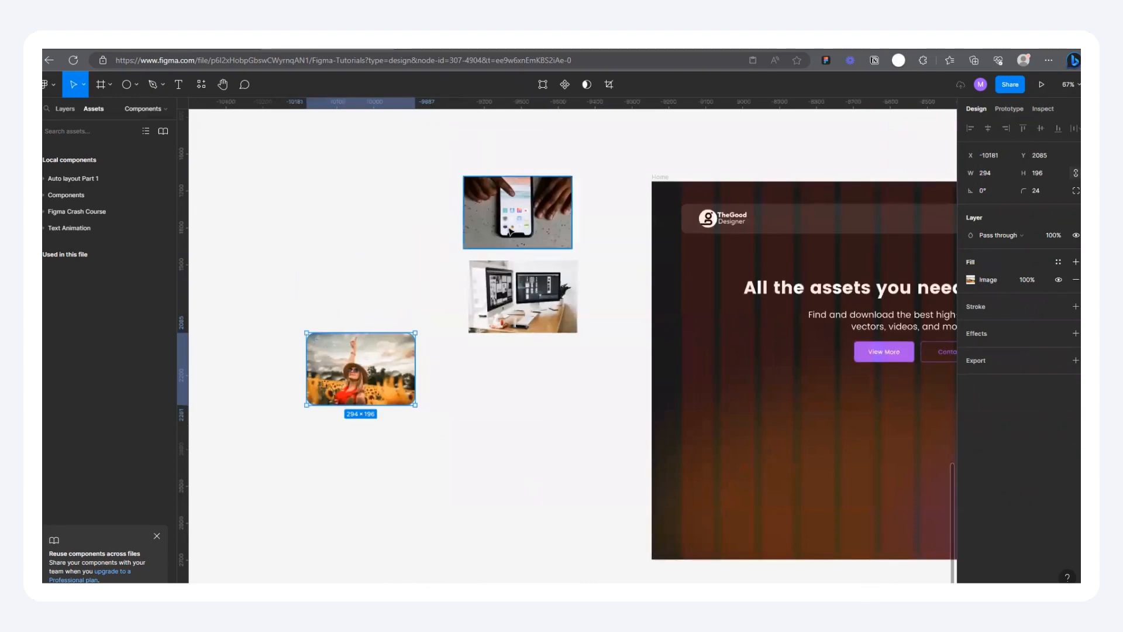
drag(511, 202, 391, 205)
scroll(391, 204, up, 2)
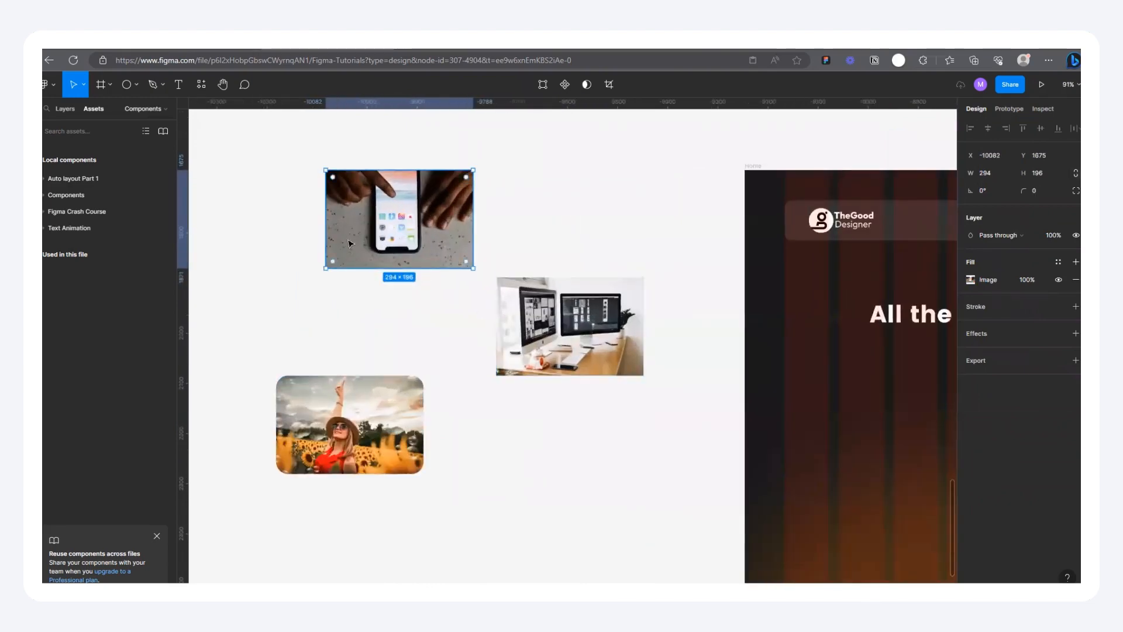
scroll(349, 243, up, 2)
scroll(442, 306, down, 3)
Step: Wrap the copied sunflower image in its own frame and move that frame to about X -10177, Y 1987
right_click(355, 416)
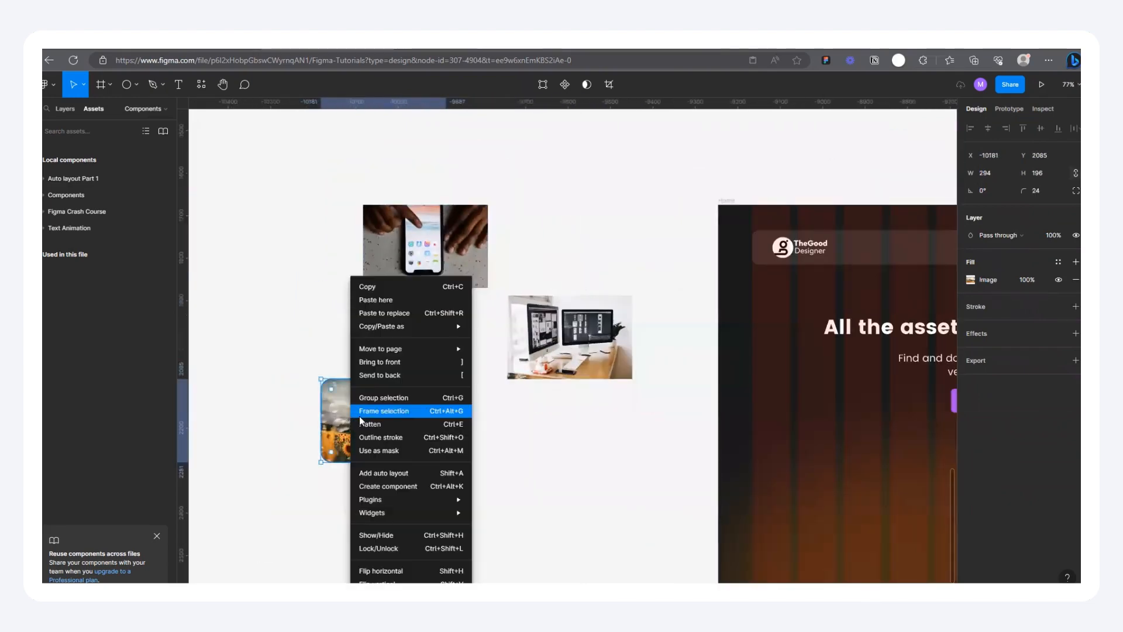
click(251, 378)
scroll(382, 441, up, 1)
scroll(382, 441, up, 1)
drag(382, 441, 412, 396)
click(65, 109)
right_click(393, 361)
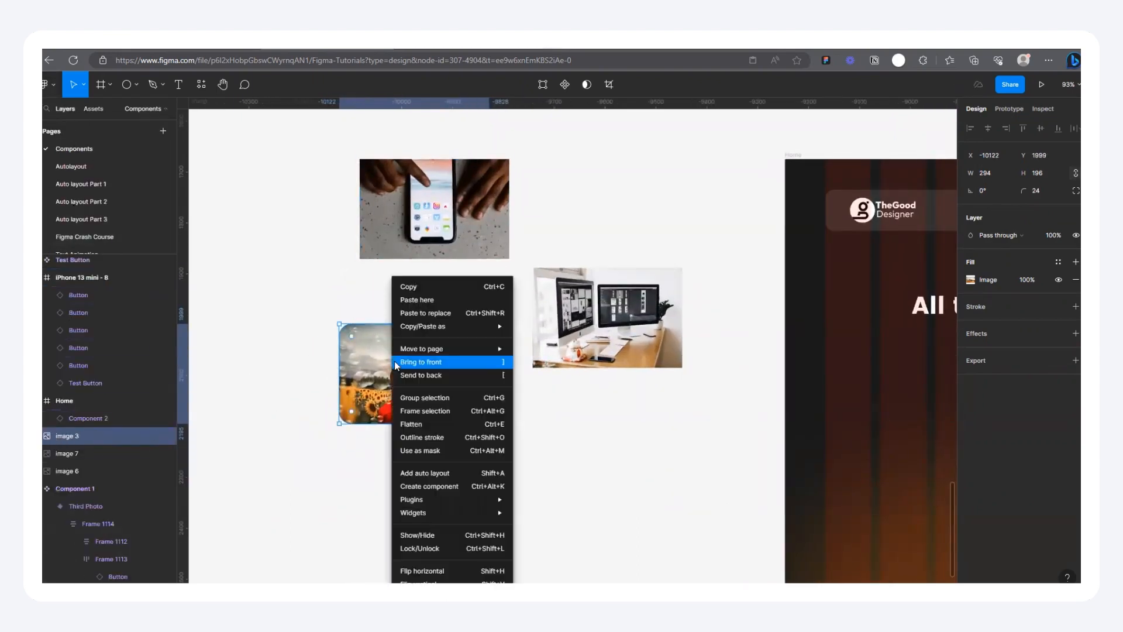
click(435, 416)
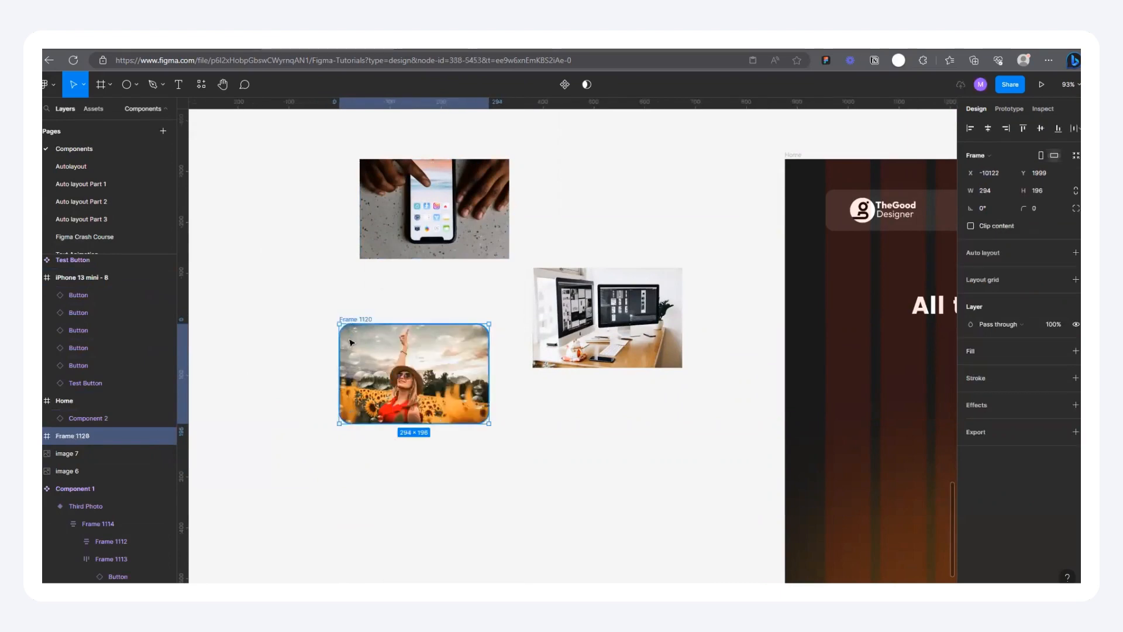
drag(392, 369, 363, 363)
scroll(349, 367, down, 5)
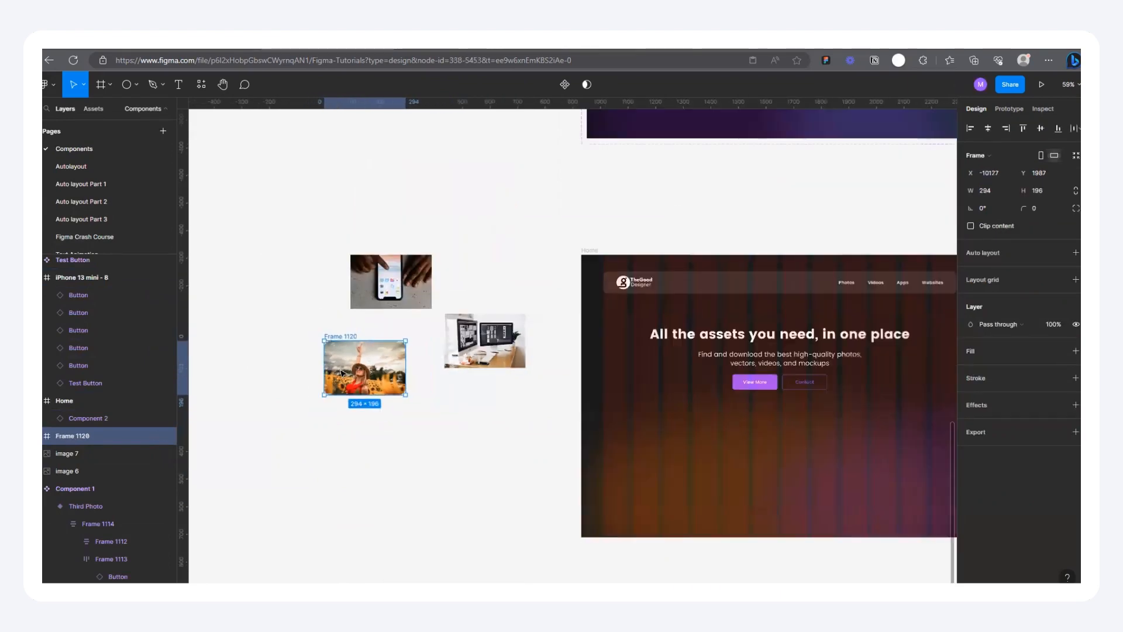
Step: Switch to the running landing page prototype and preview the hover state of the sunflower image card
click(456, 49)
mouse_move(435, 446)
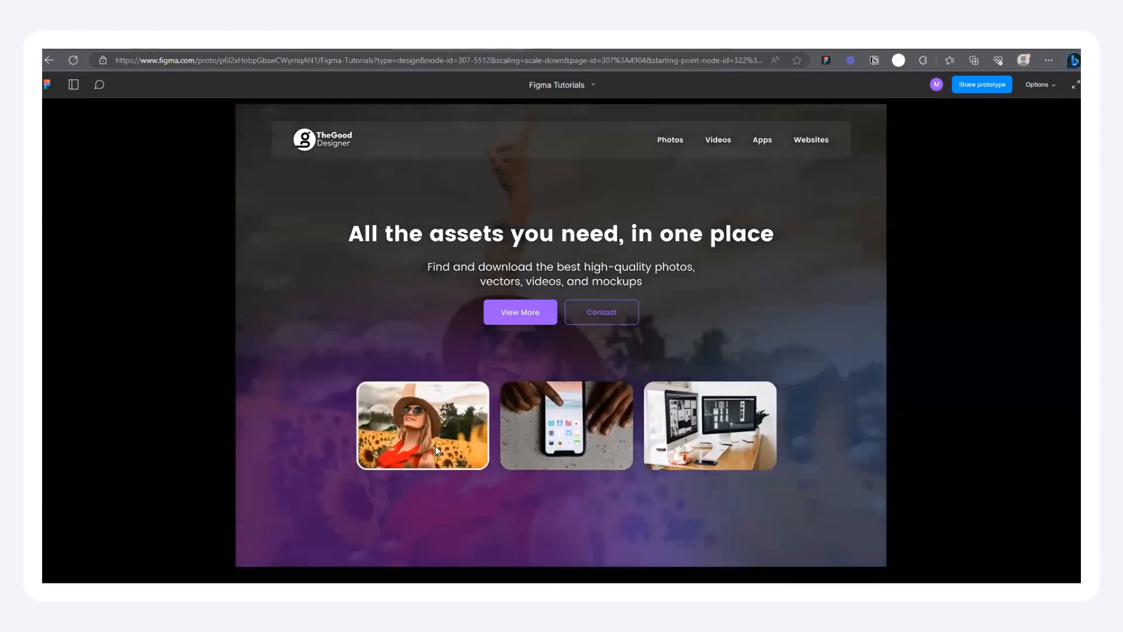
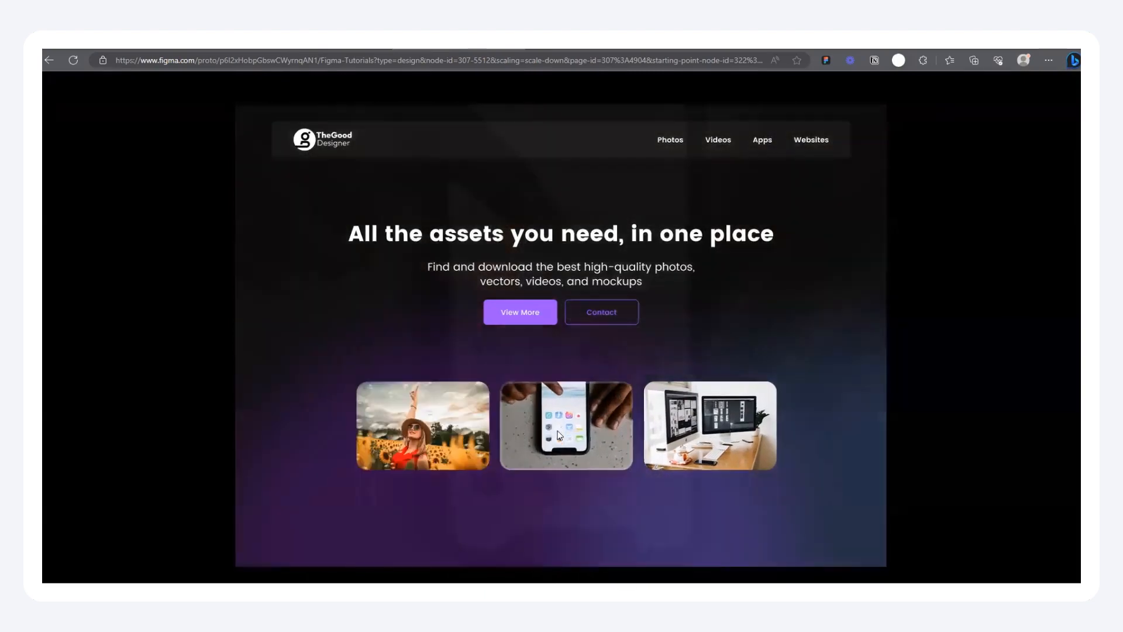
Step: Return to the design file and rename the frame around the sunflower image as Image
mouse_move(559, 423)
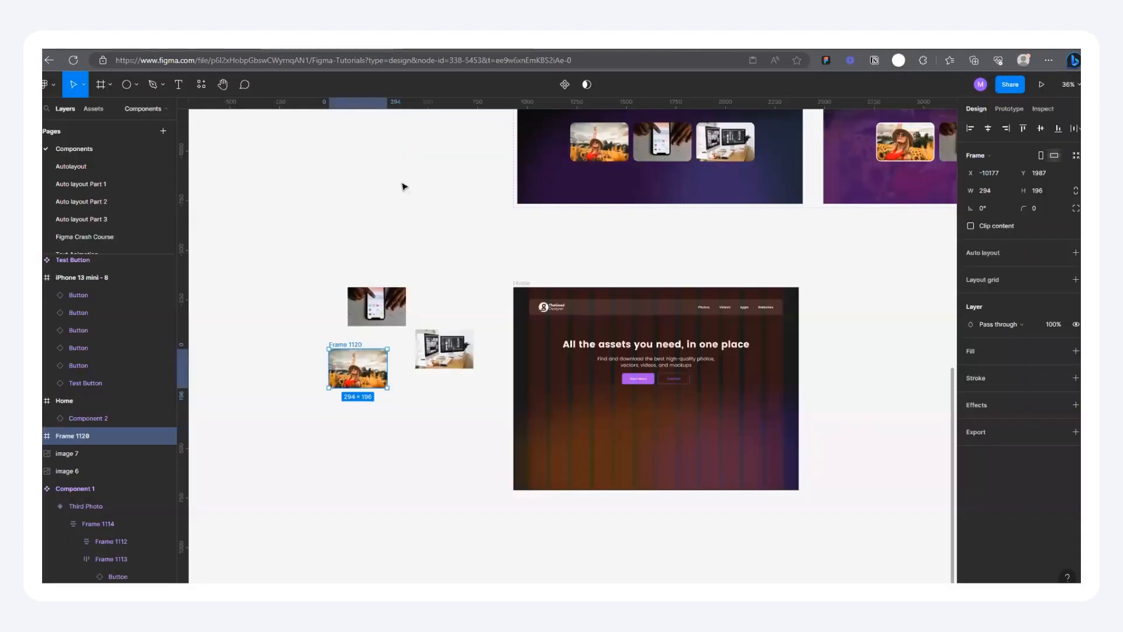
scroll(325, 392, up, 2)
scroll(337, 295, up, 1)
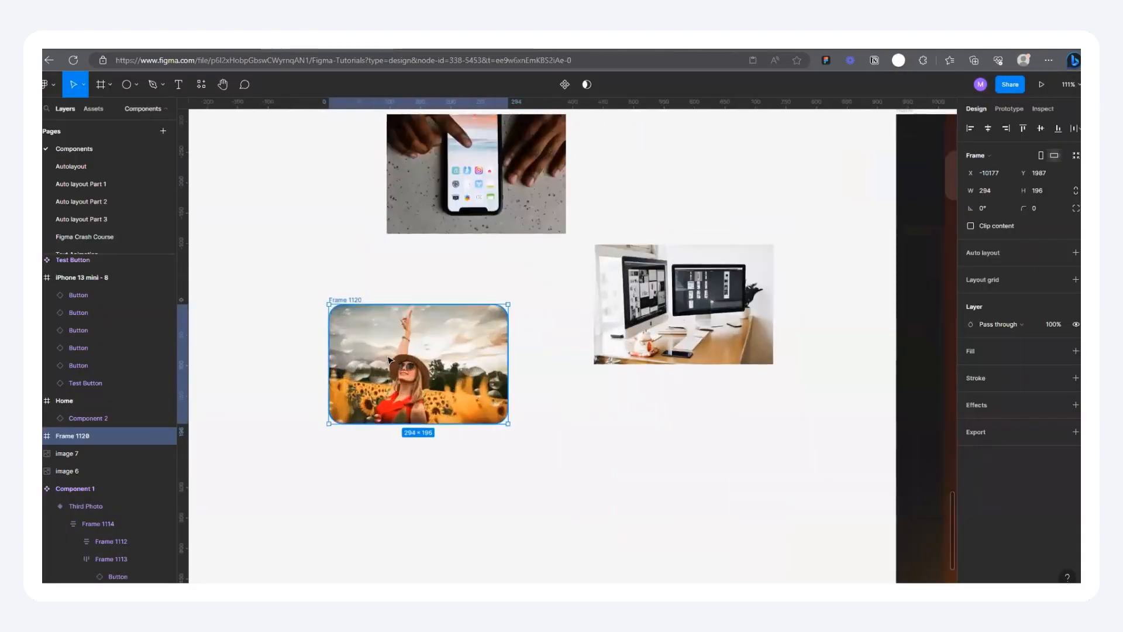
double_click(368, 327)
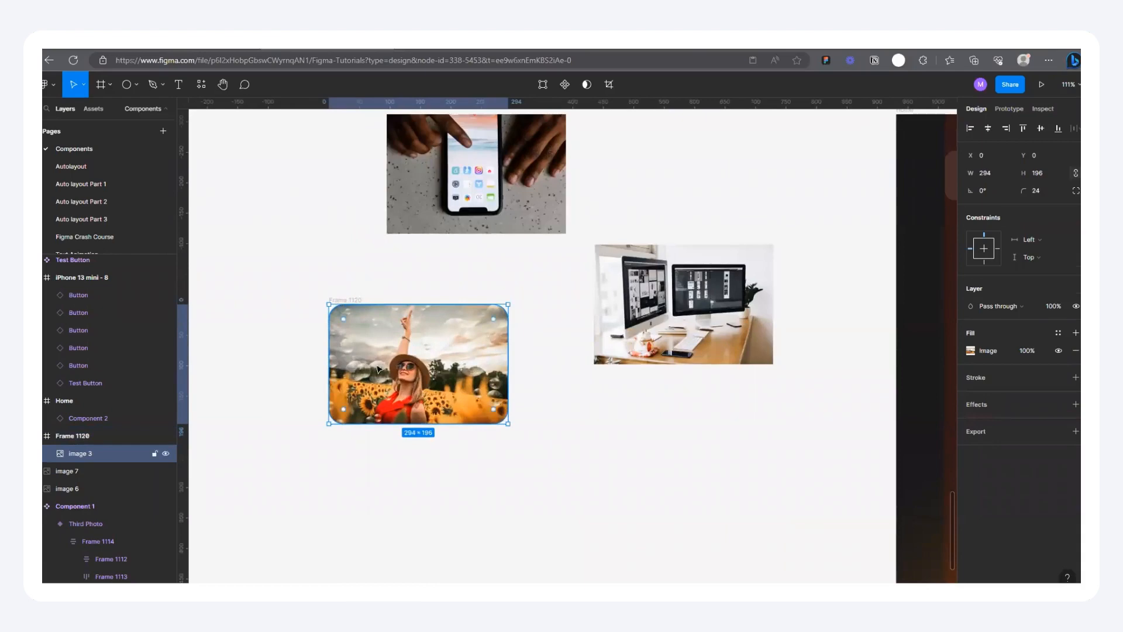
click(352, 299)
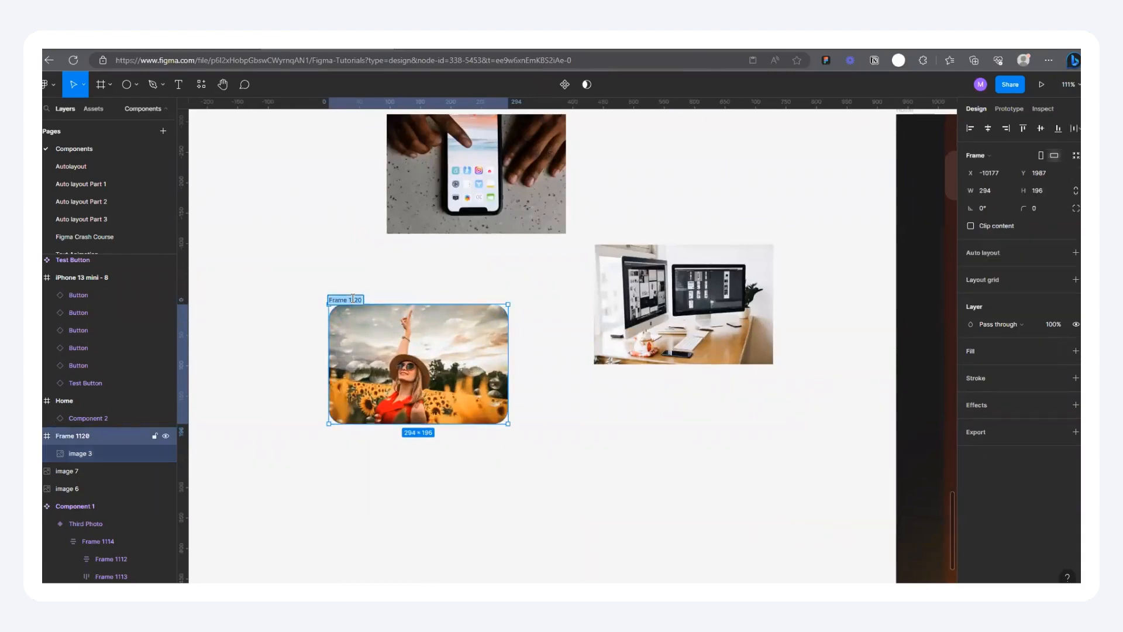
text(Image)
click(357, 271)
Step: Duplicate the sunflower Image frame directly below the original, at about X -10177, Y 2248
click(333, 301)
drag(342, 386, 341, 460)
scroll(377, 381, down, 4)
scroll(411, 448, up, 3)
double_click(412, 426)
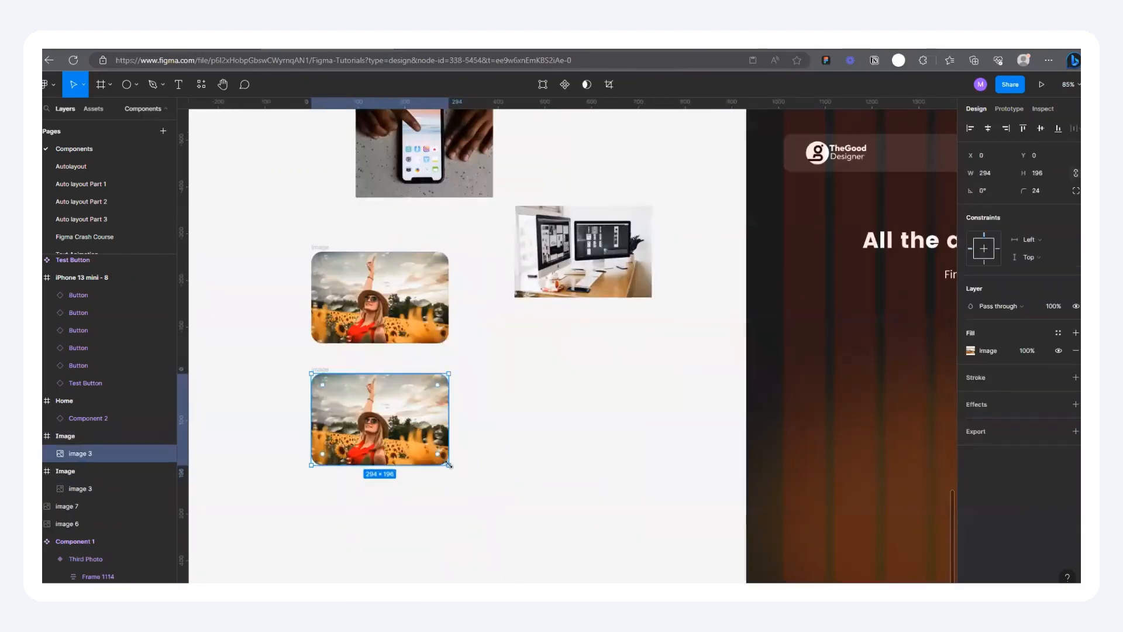
drag(449, 465, 465, 484)
key(ctrl+z)
Step: Enlarge the sunflower image inside the lower Image frame from its centre to about 444 × 296
click(328, 248)
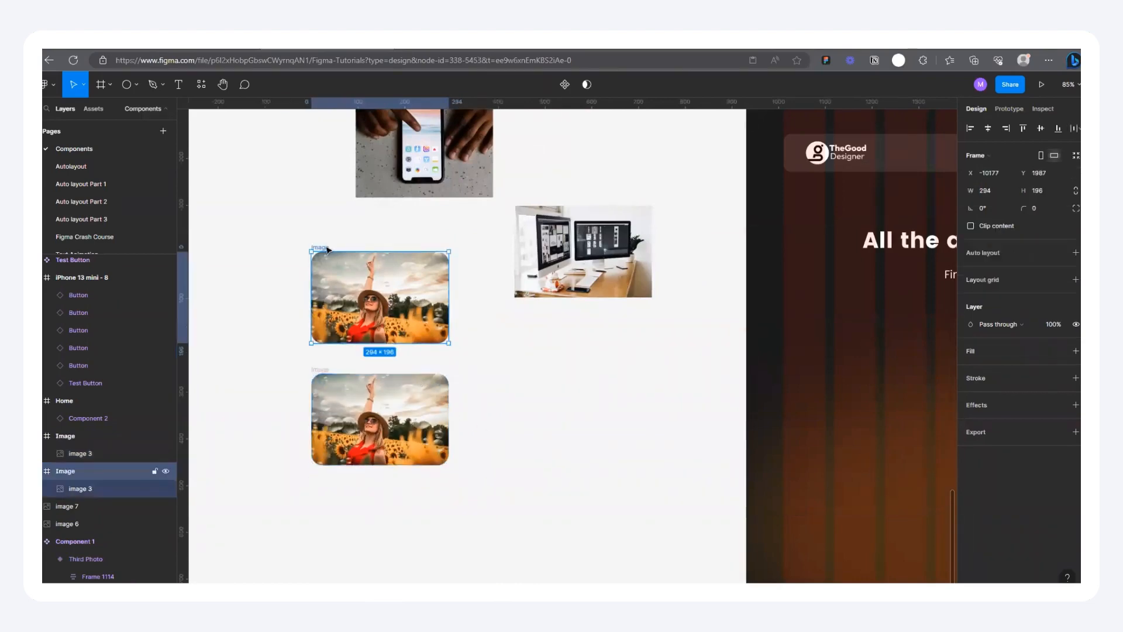
click(88, 436)
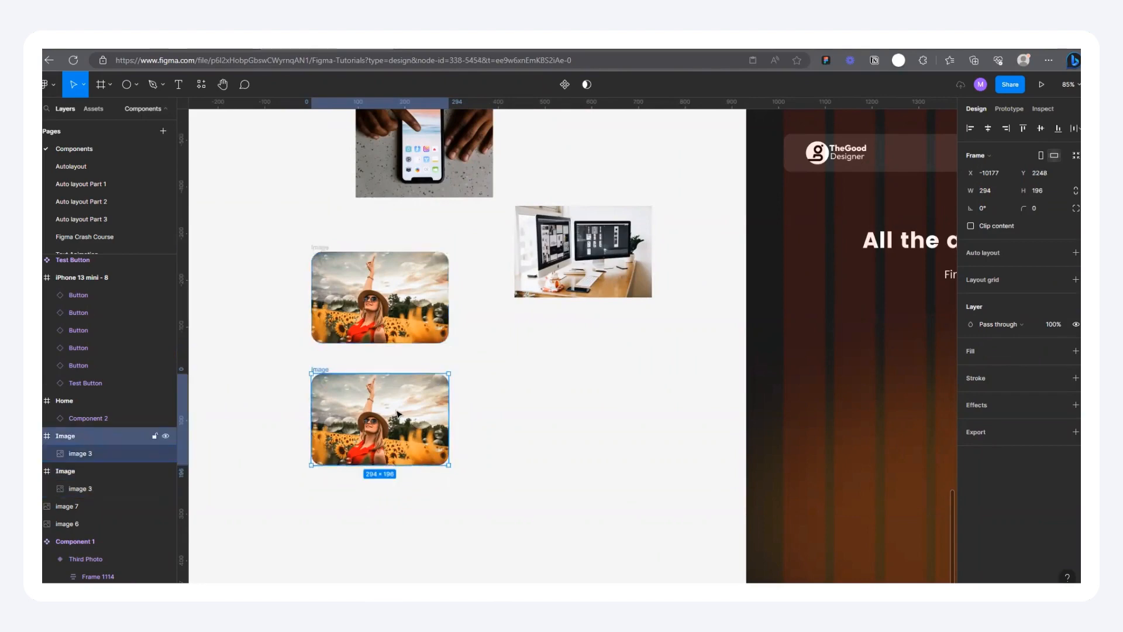
click(105, 454)
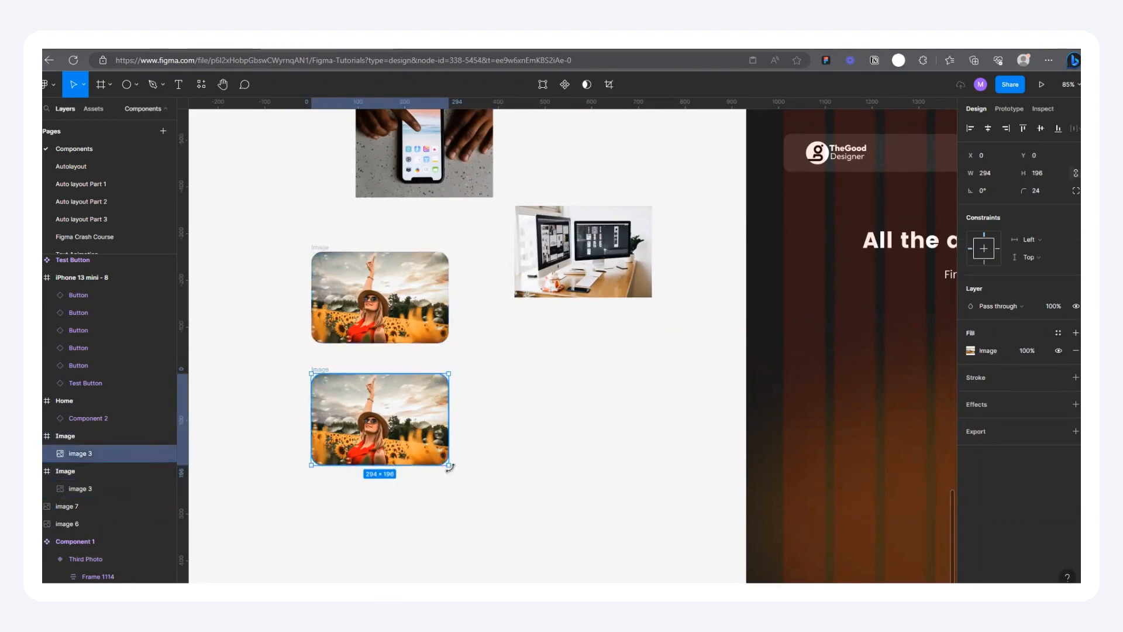
drag(449, 465, 475, 488)
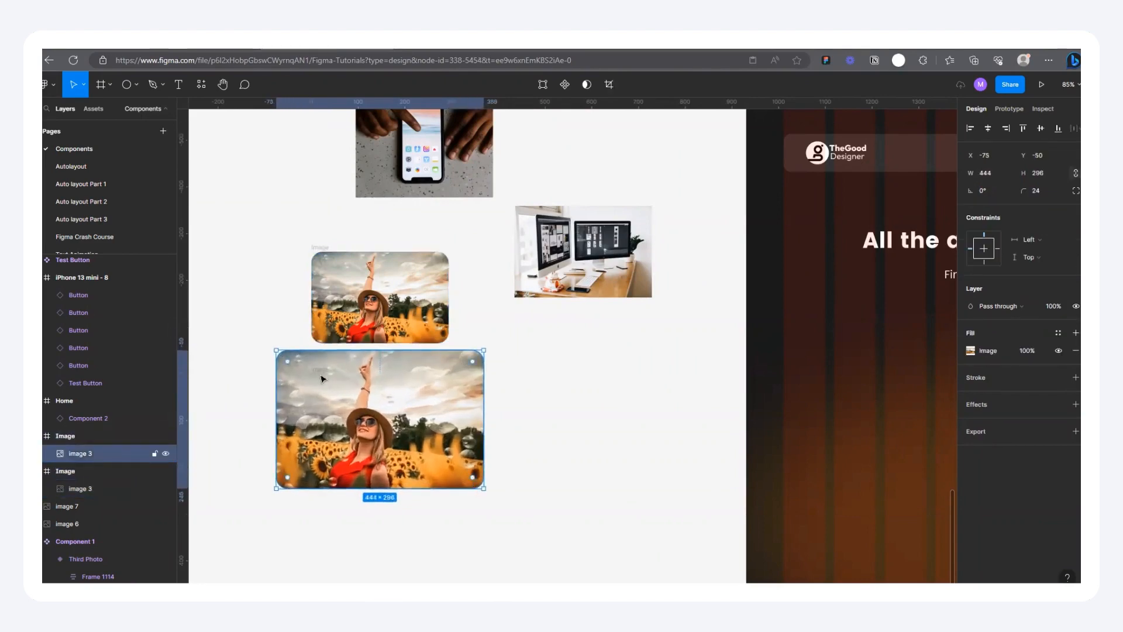
Step: Turn on Clip content for the lower Image frame so the enlarged photo is cropped to the frame
click(62, 437)
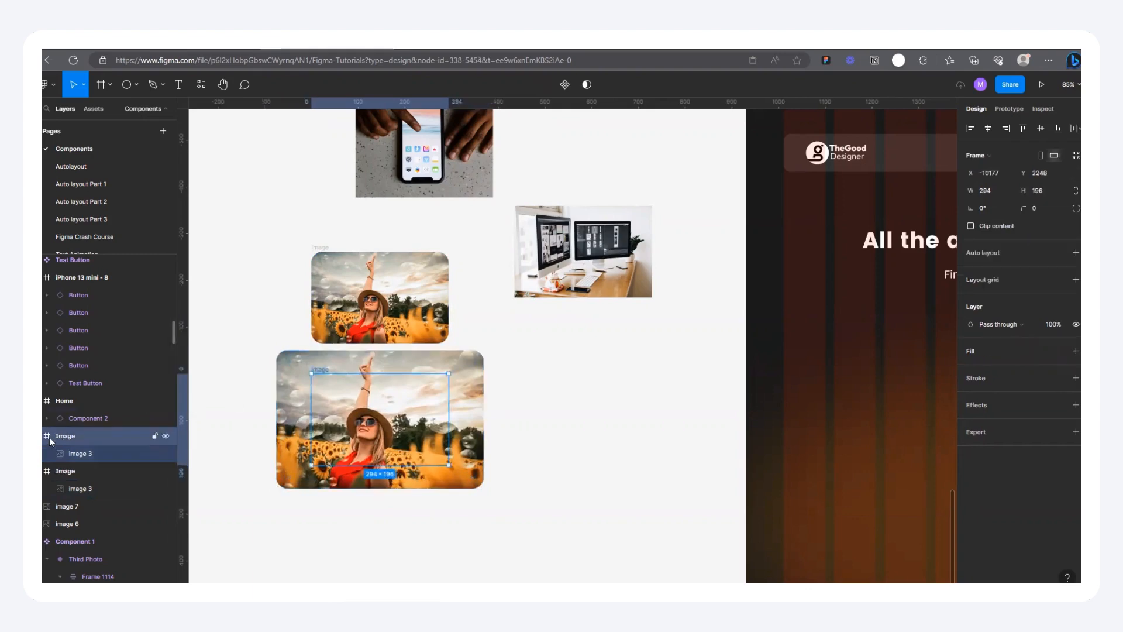
click(35, 436)
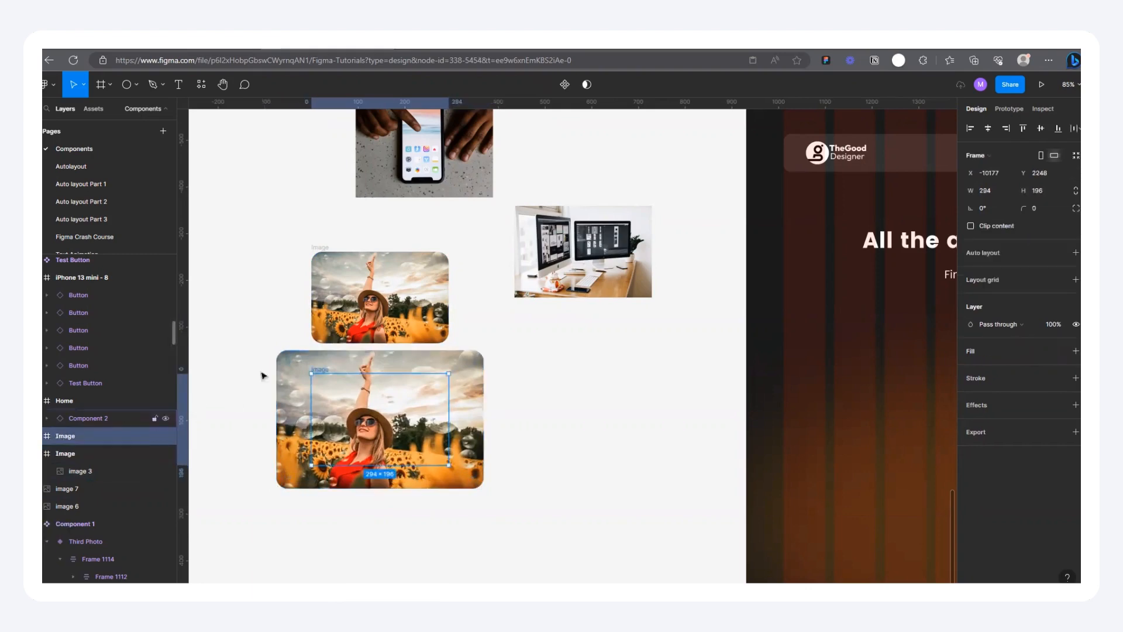
click(971, 226)
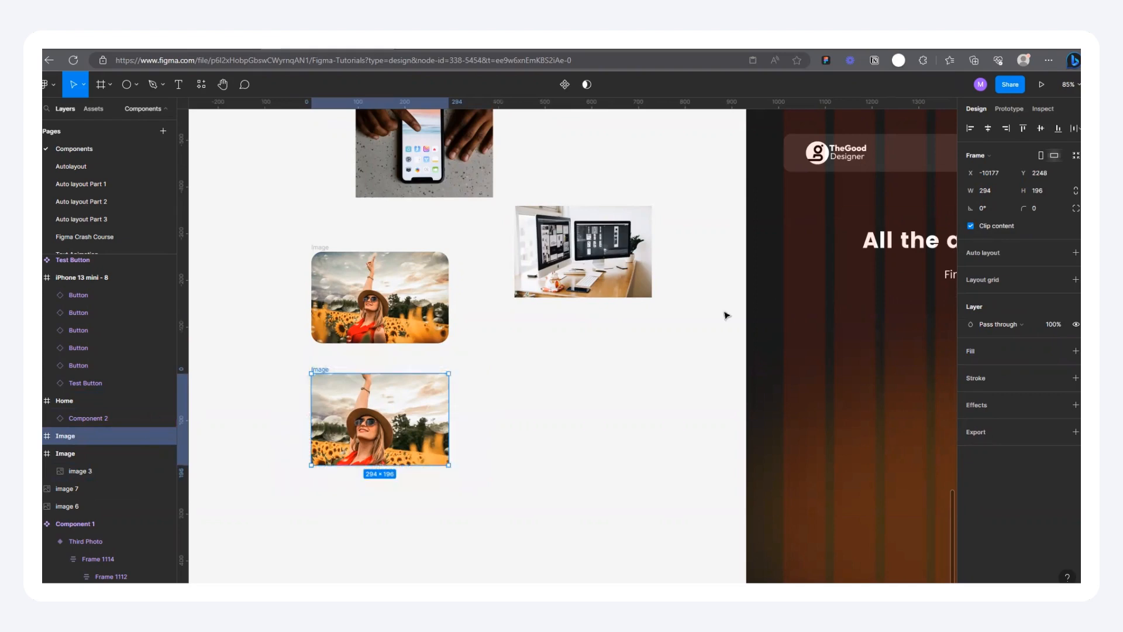
click(328, 363)
Step: Set the corner radius of both sunflower Image frames to 16
click(323, 246)
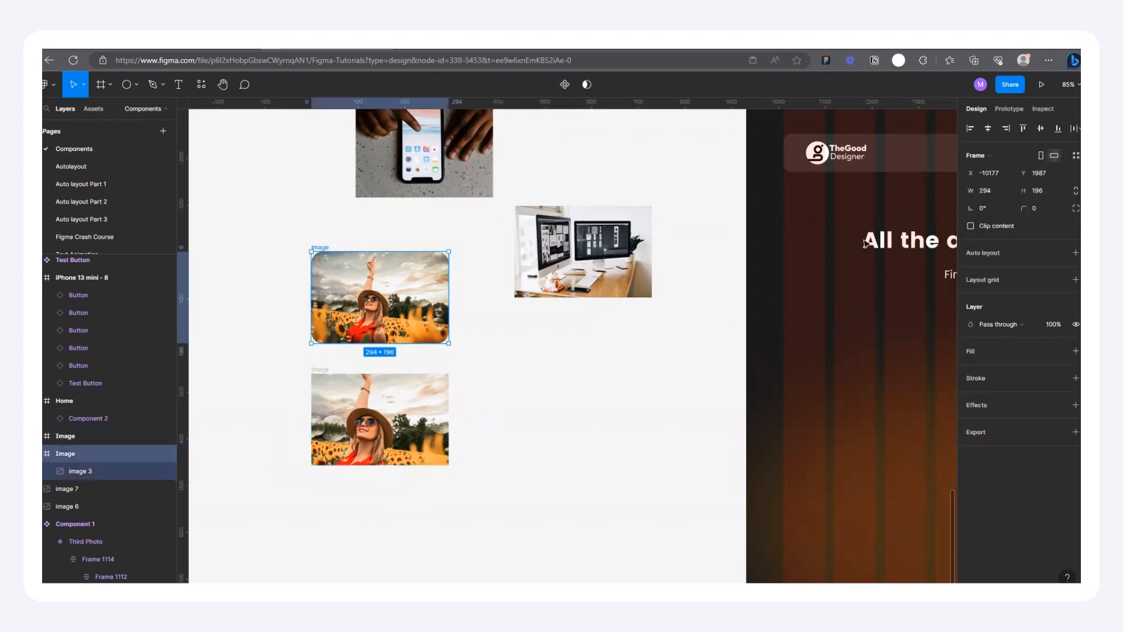
key(Return)
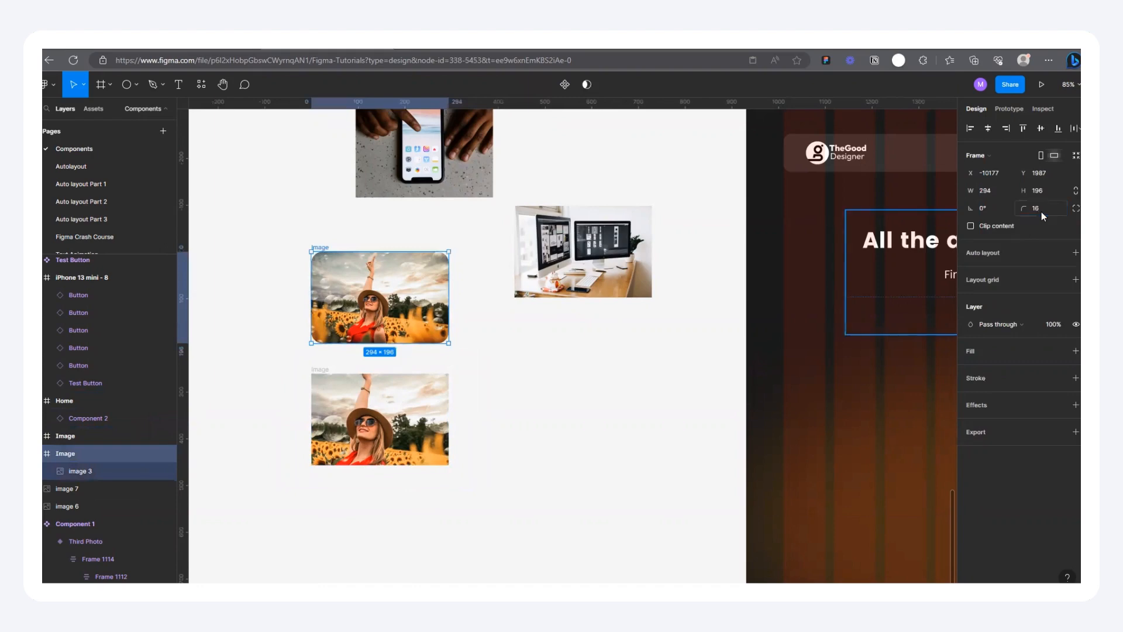
click(330, 377)
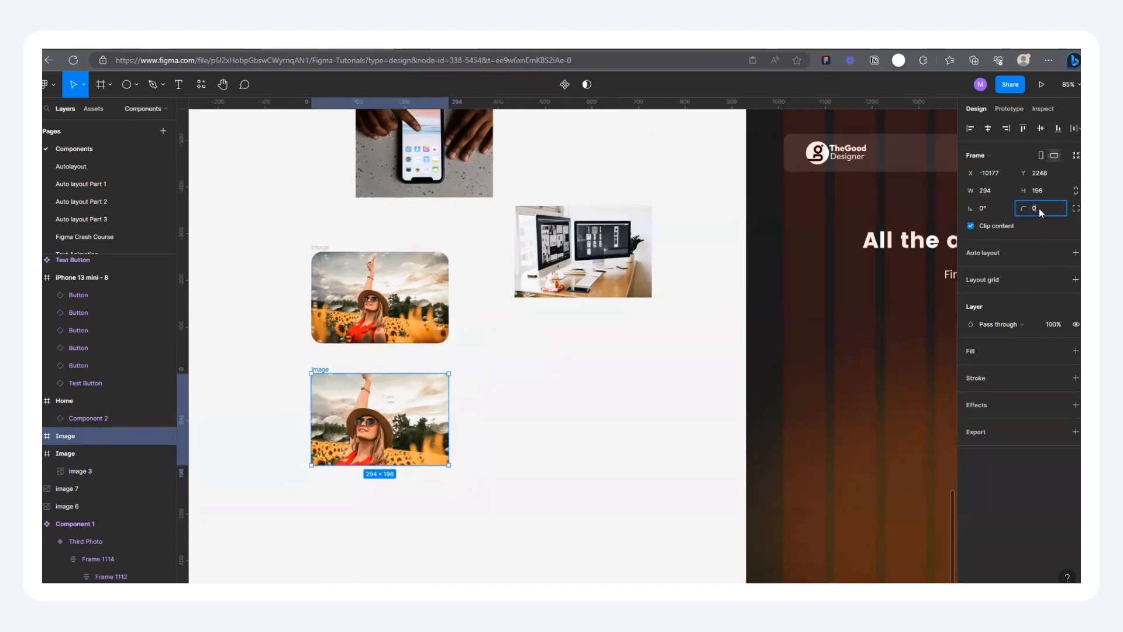
click(558, 520)
Step: Set the corner radius of the lower sunflower Image frame to 24
scroll(328, 392, up, 5)
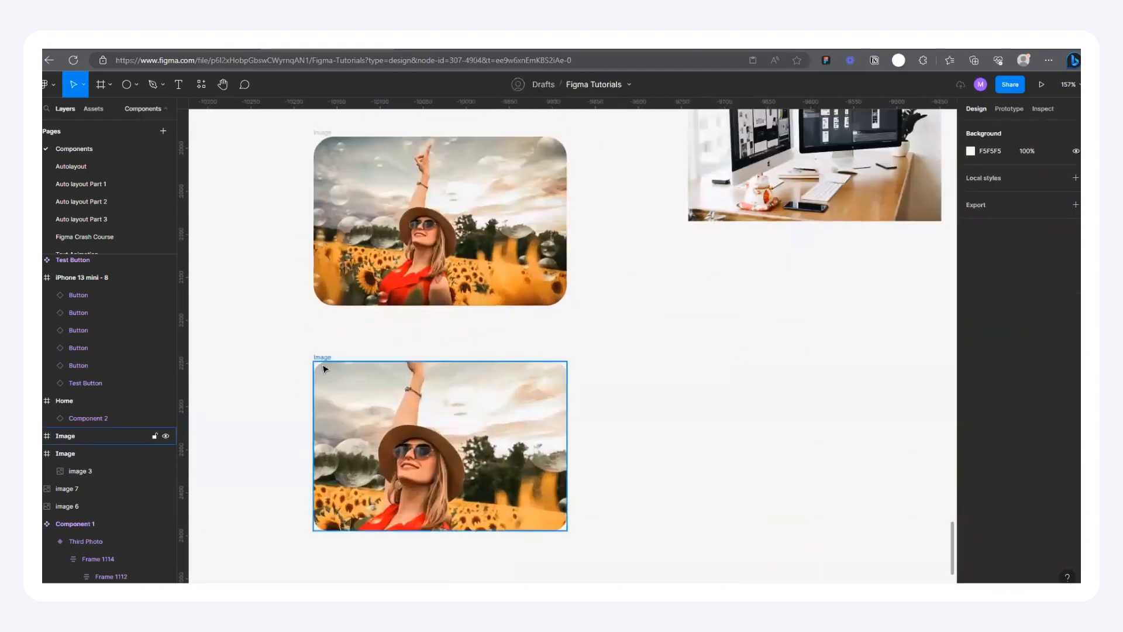
click(346, 233)
click(339, 355)
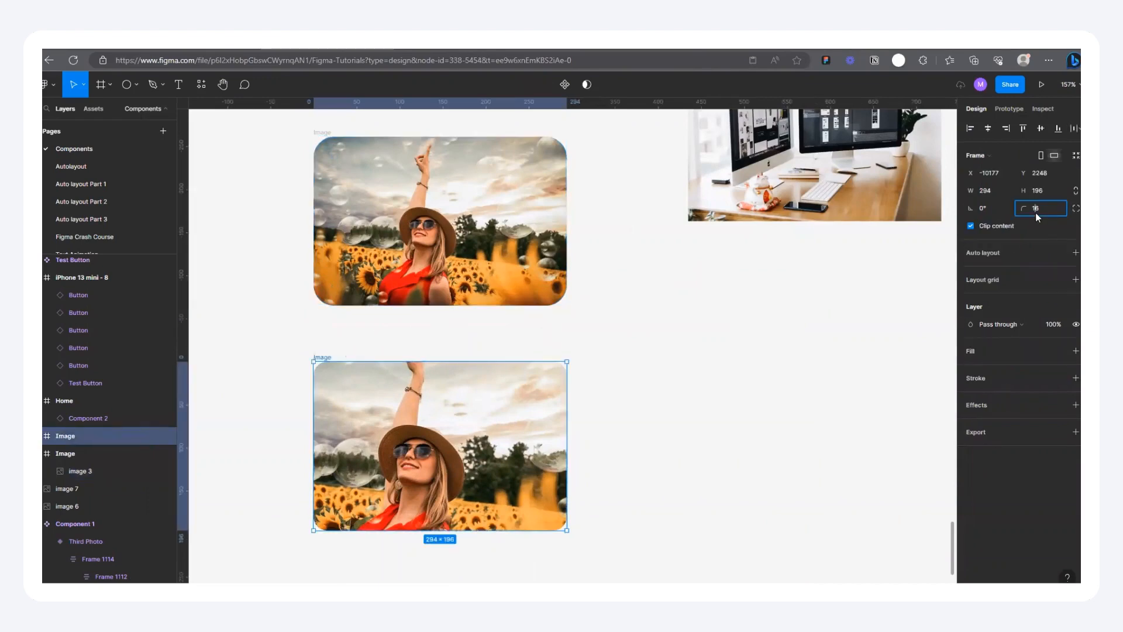
click(1035, 213)
text(24)
key(Return)
click(788, 366)
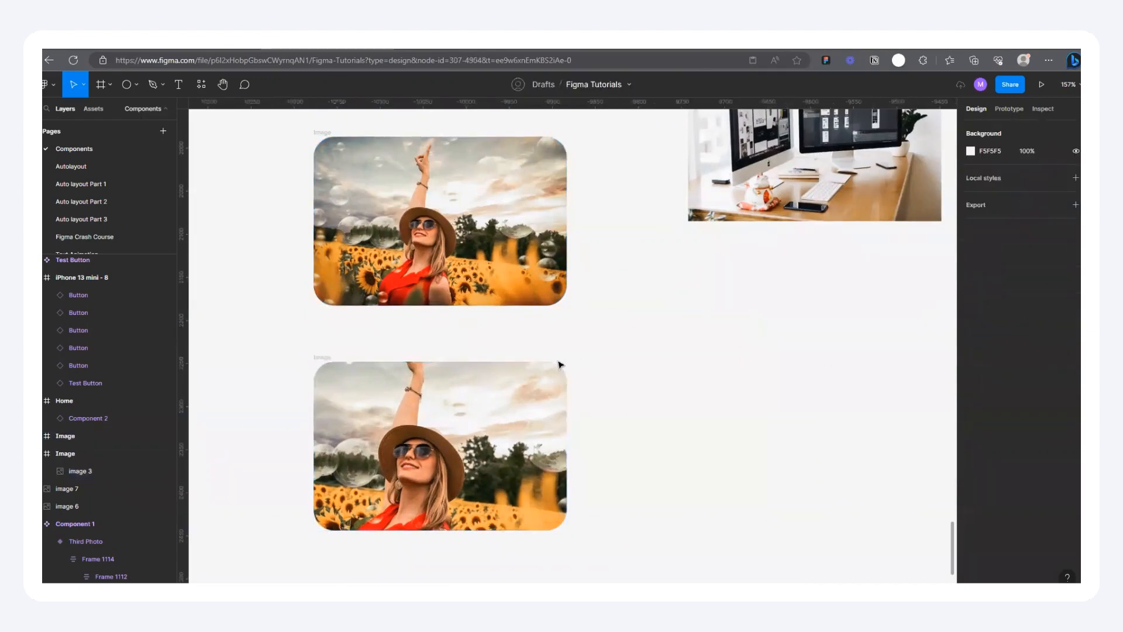
Step: Reposition the photo within the lower sunflower frame and enlarge it from its centre to about 522 × 348
scroll(554, 364, down, 4)
double_click(472, 426)
drag(468, 428, 487, 404)
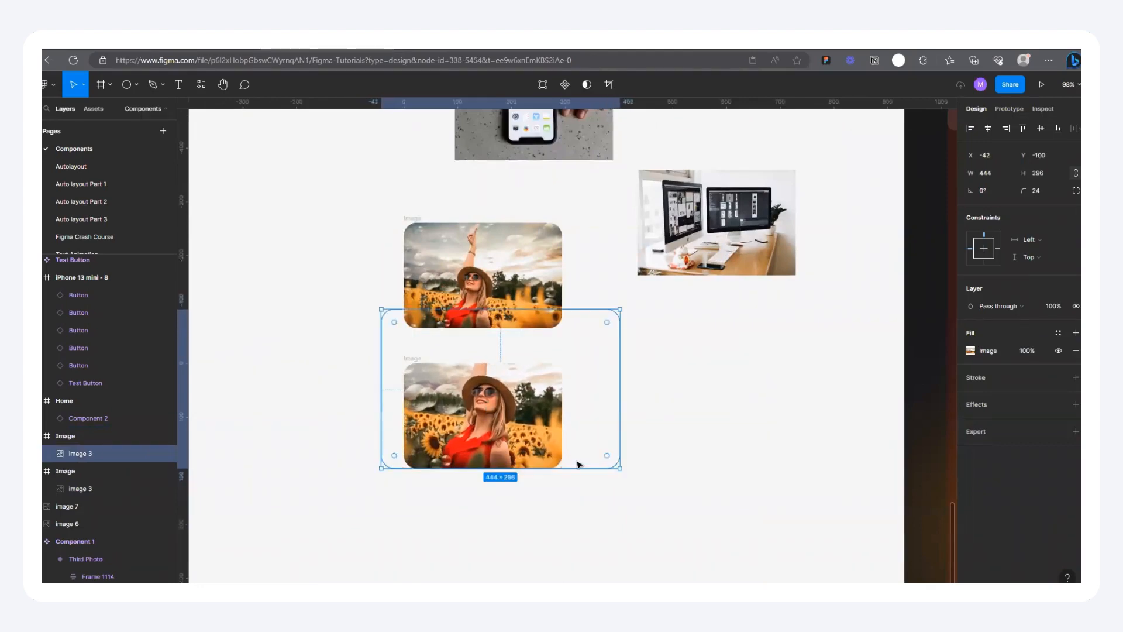
drag(622, 469, 641, 482)
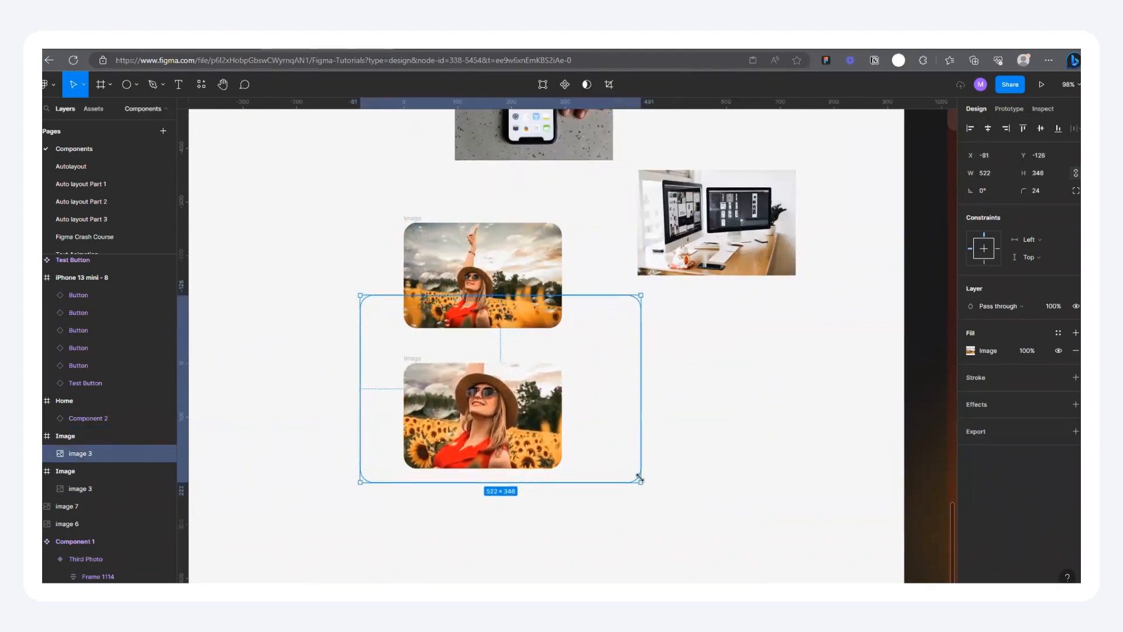
click(679, 401)
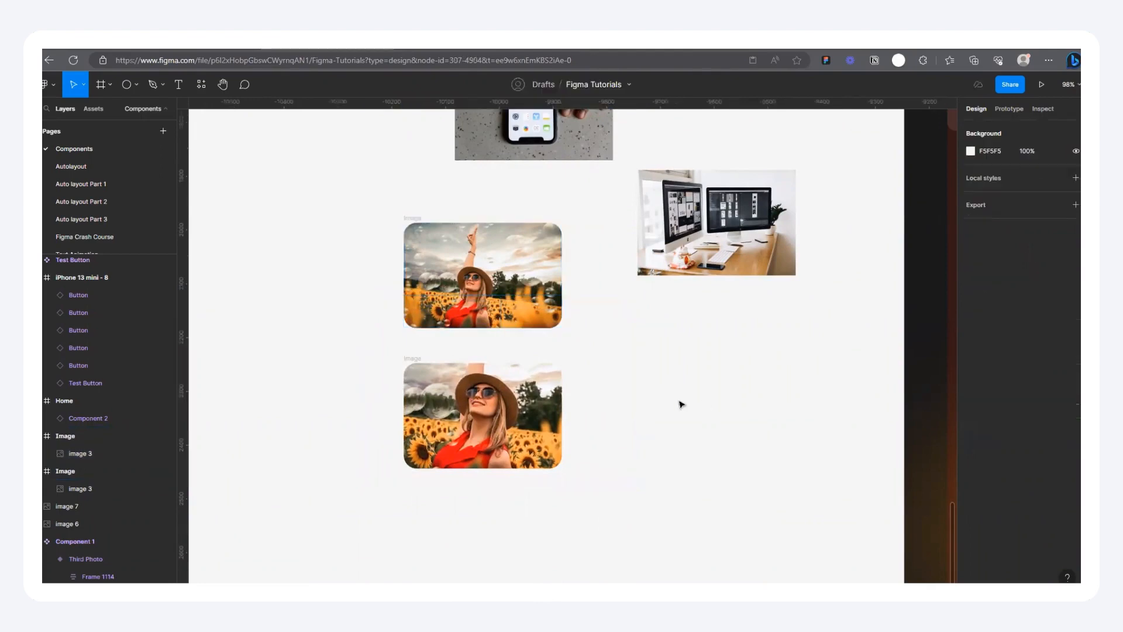
Step: Move both sunflower frames away from the other images and line them up side by side, original before the enlarged version
drag(426, 361, 286, 352)
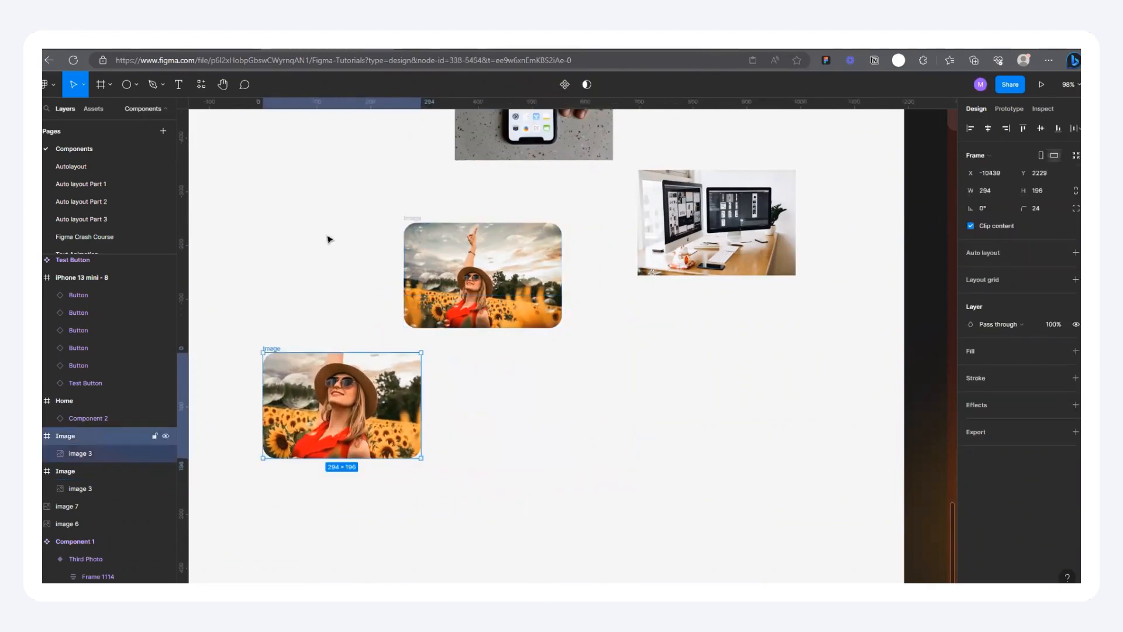
scroll(432, 228, down, 2)
drag(432, 226, 309, 322)
click(410, 419)
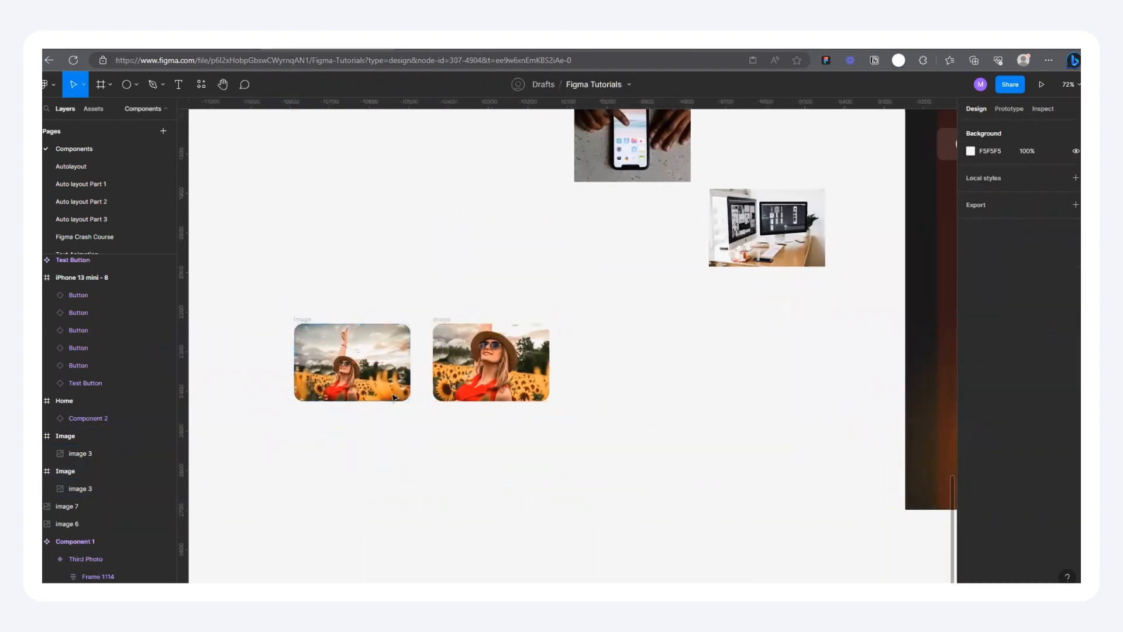
Step: Move the phone image below the enlarged sunflower frame, to about X -10312, Y 2545
scroll(407, 411, down, 2)
scroll(558, 345, up, 1)
drag(492, 215, 430, 481)
scroll(430, 481, up, 5)
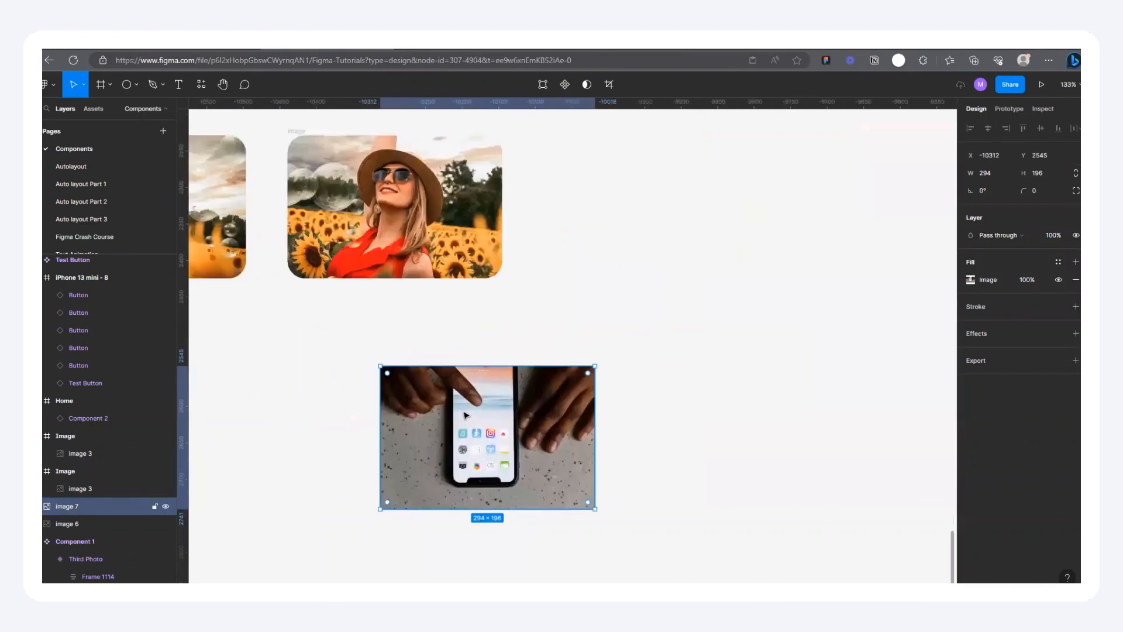
Step: Wrap the phone image in its own frame with a corner radius of 24 and Clip content turned on
right_click(465, 417)
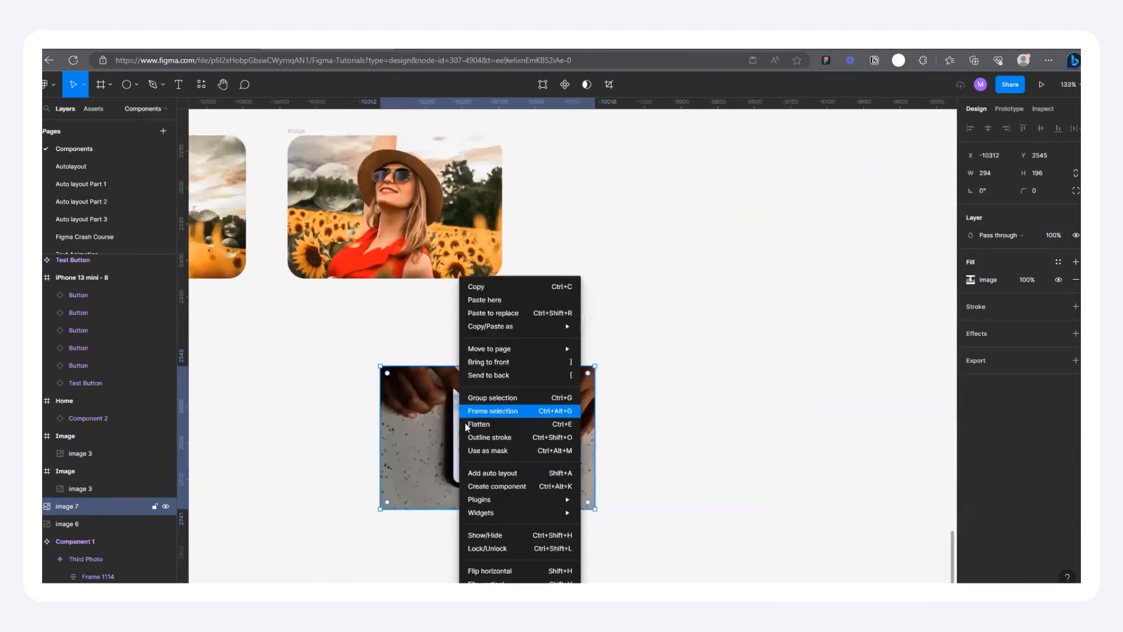
click(503, 413)
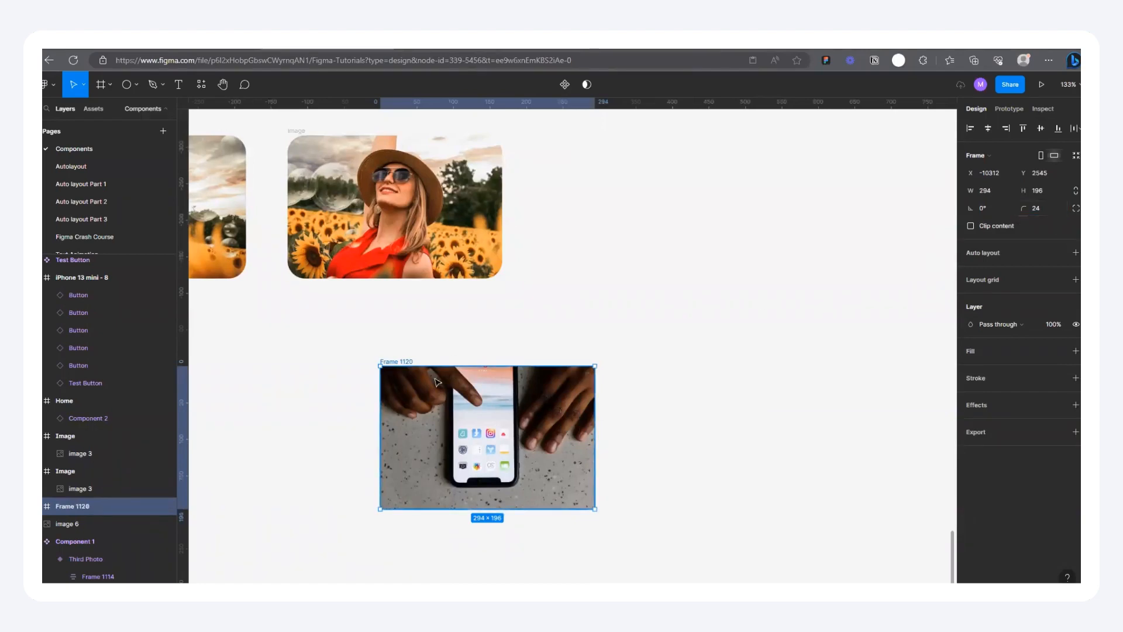
click(973, 226)
scroll(324, 427, down, 4)
click(513, 408)
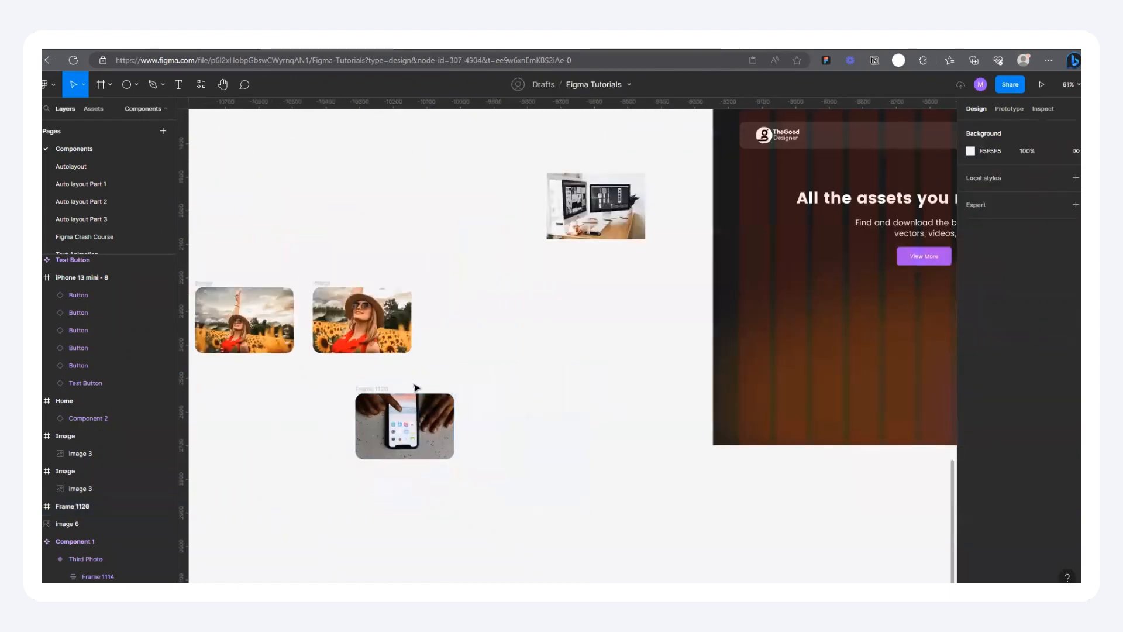
Step: Arrange the phone frame and a duplicate side by side below the sunflower frames, and enlarge the duplicate's photo to about 459 × 306, shifted slightly up
drag(380, 388, 450, 377)
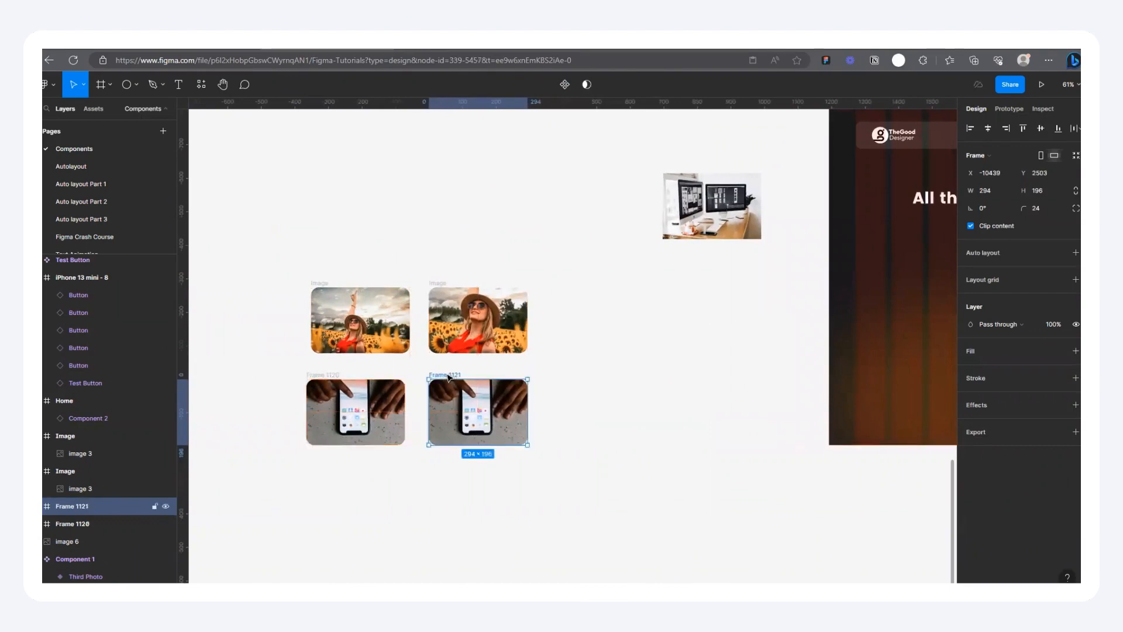
scroll(450, 379, up, 5)
click(474, 438)
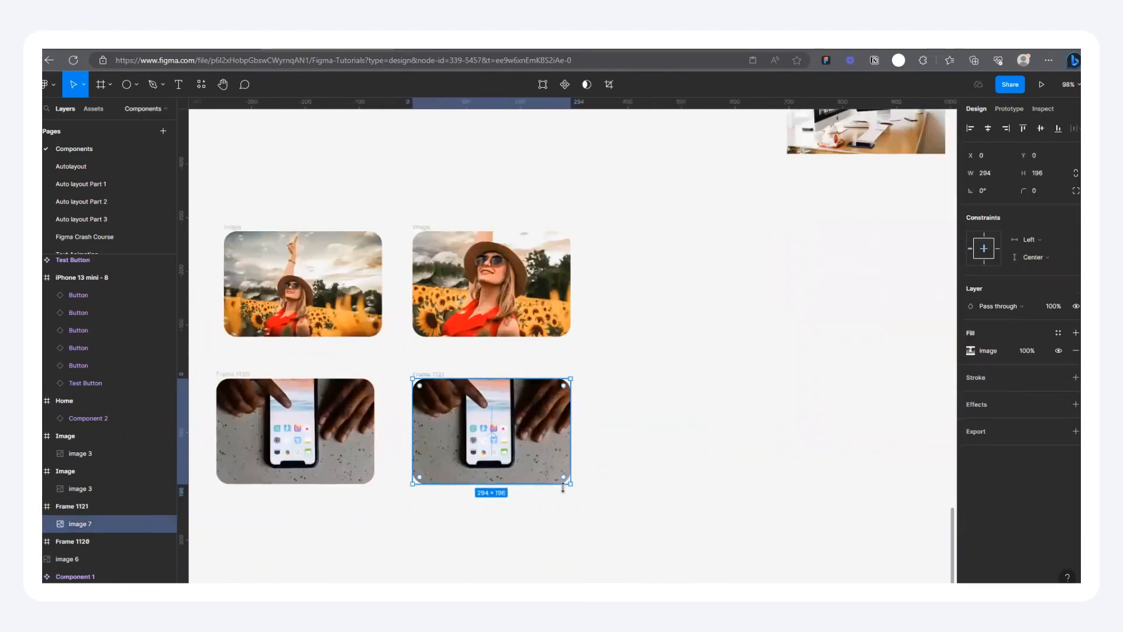
drag(570, 484, 611, 514)
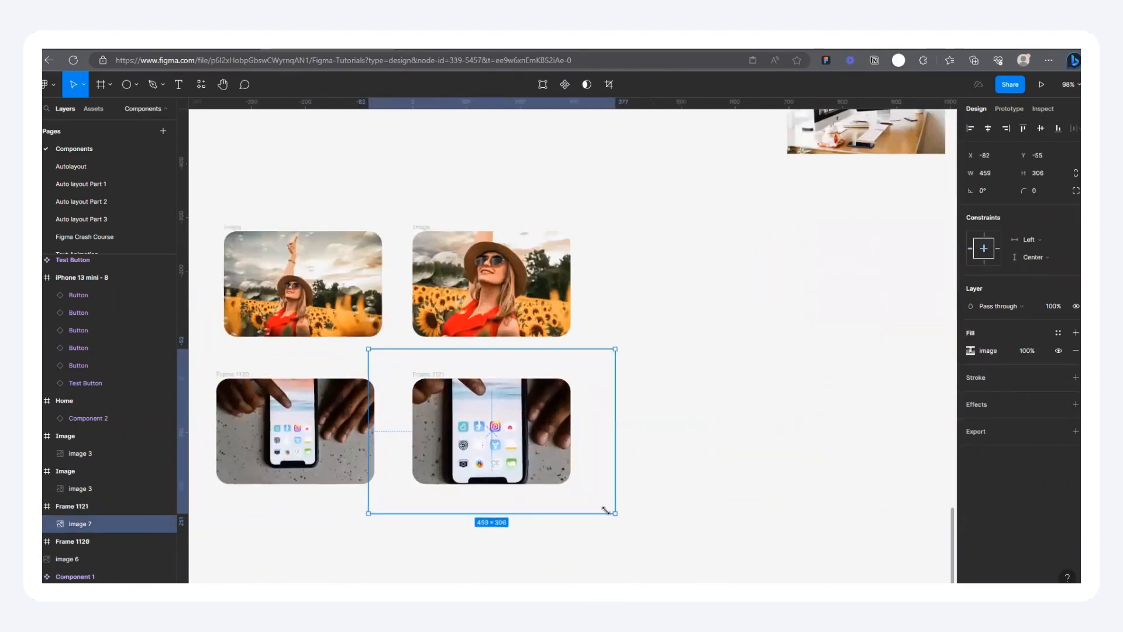
drag(492, 443, 491, 432)
click(667, 323)
Step: Switch to the running landing page prototype and preview the hover state of the phone image card
scroll(405, 311, up, 2)
scroll(436, 484, down, 5)
click(446, 49)
mouse_move(539, 425)
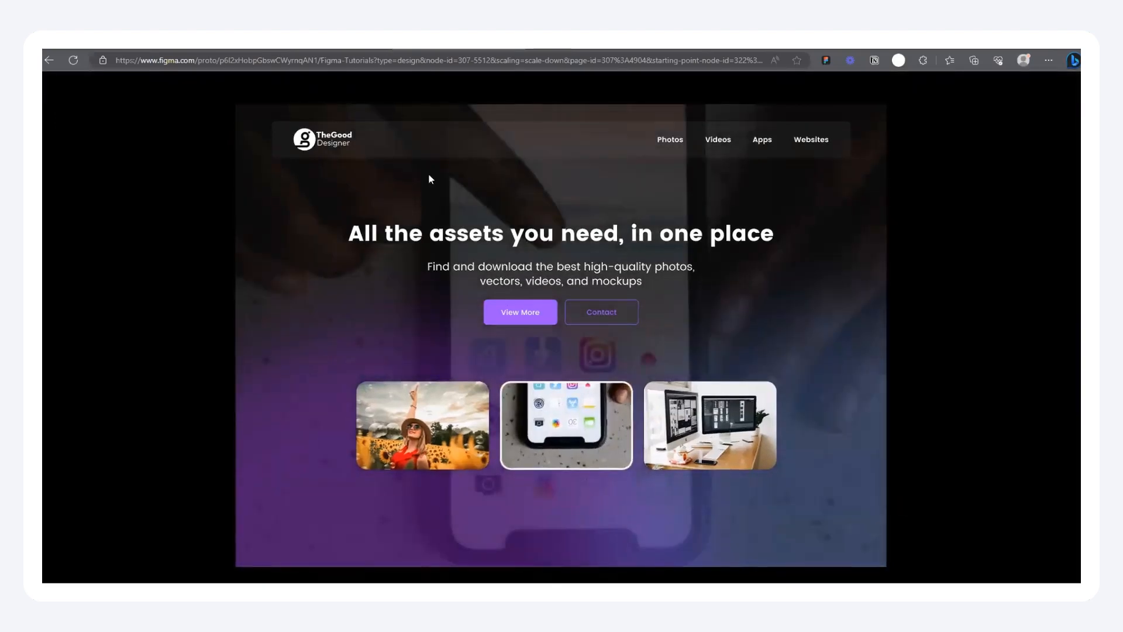
Step: Return to the design file and add an inside stroke of weight 8 to both the enlarged sunflower and phone frames
click(367, 50)
scroll(416, 326, down, 5)
scroll(499, 388, up, 1)
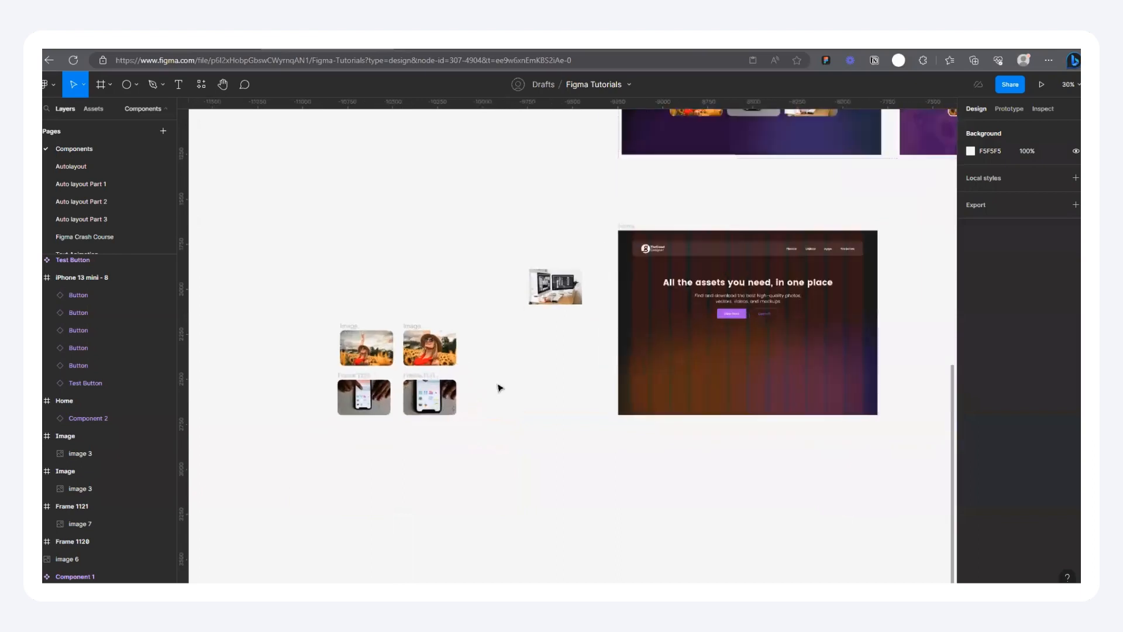
scroll(499, 388, up, 2)
click(418, 399)
scroll(410, 369, up, 1)
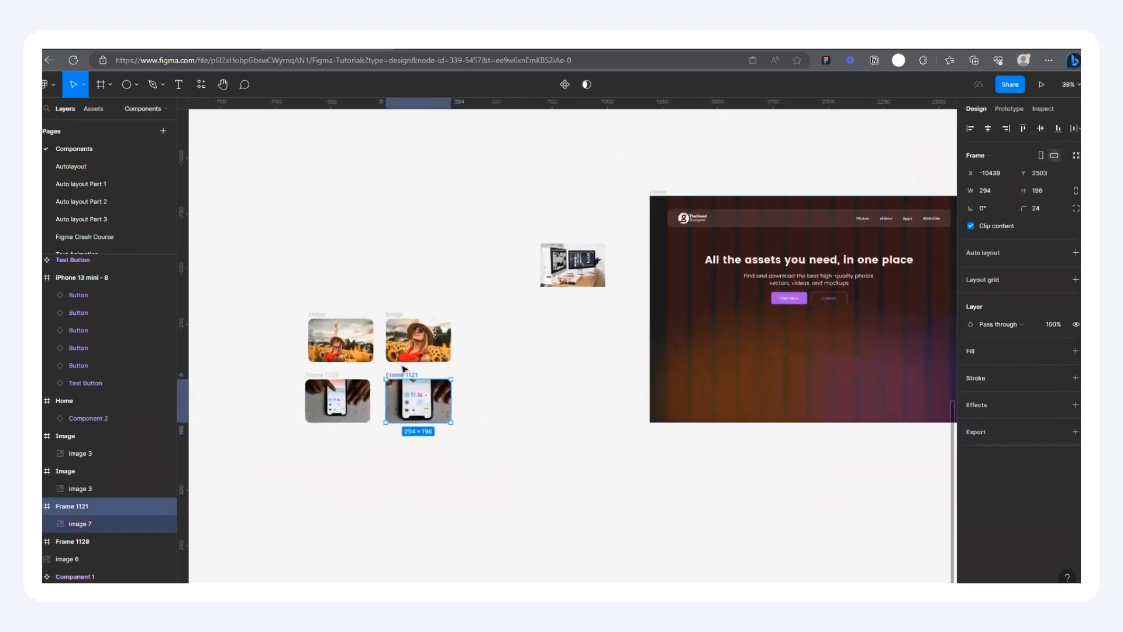
scroll(404, 369, up, 3)
shift+click(424, 292)
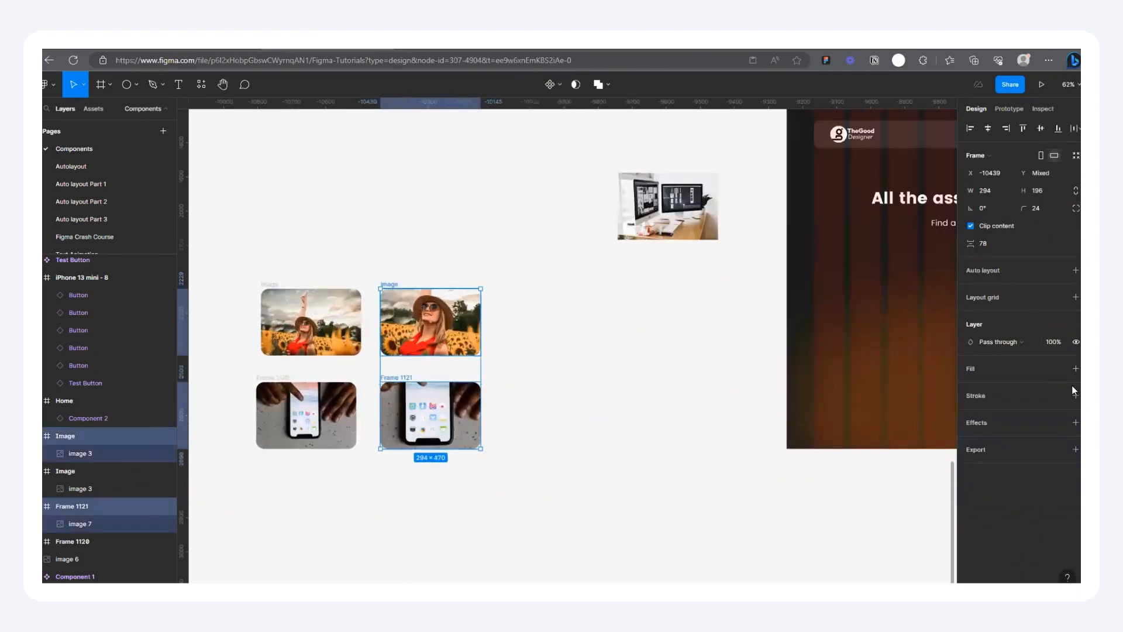
click(1075, 395)
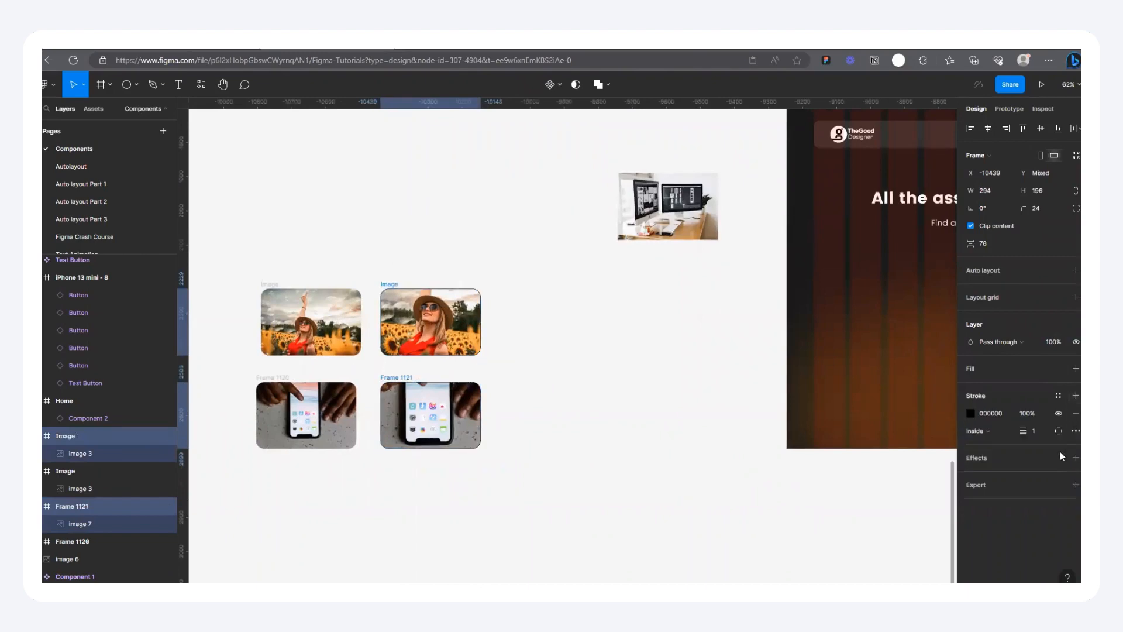
click(1042, 430)
text(8)
key(Return)
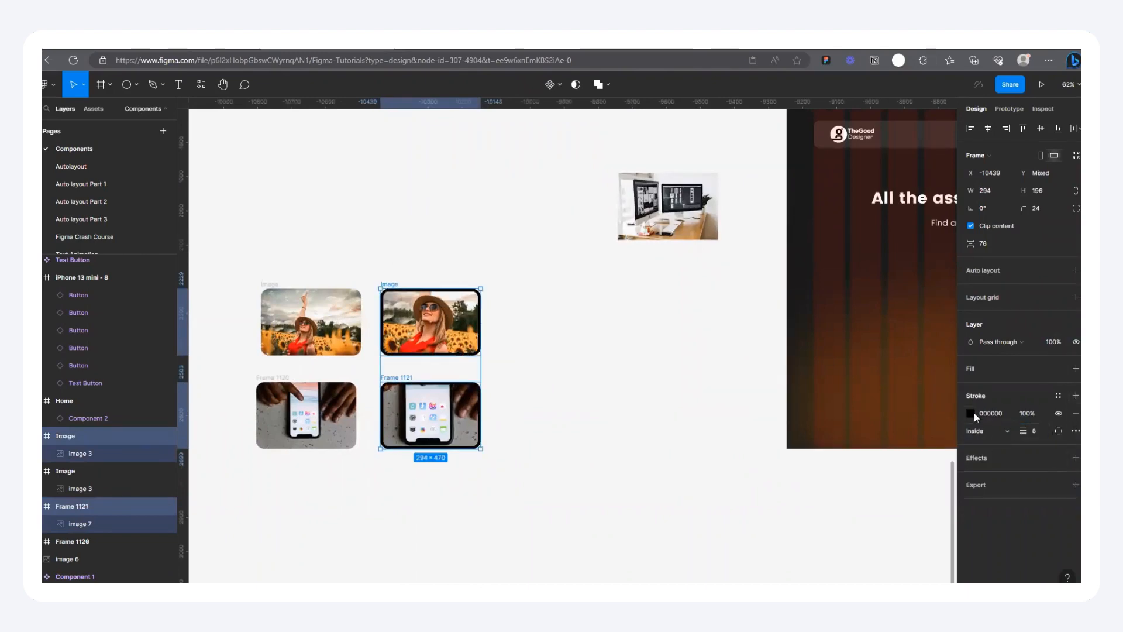
Step: Set the stroke colour of the enlarged sunflower and phone frames to FFFFFF
click(973, 414)
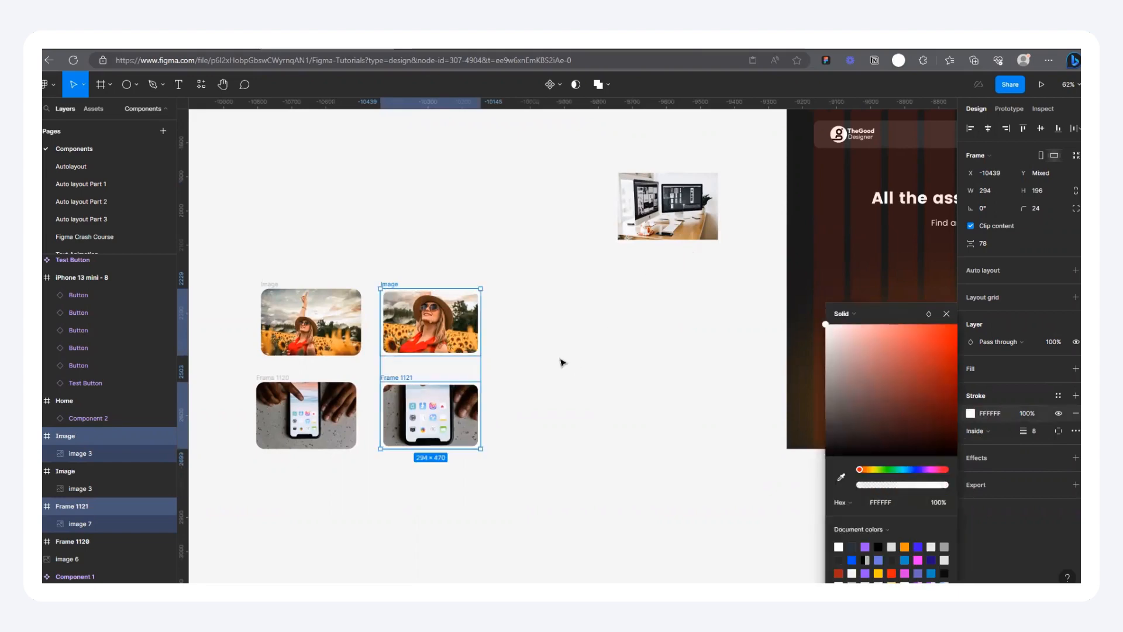
click(518, 328)
scroll(416, 281, up, 3)
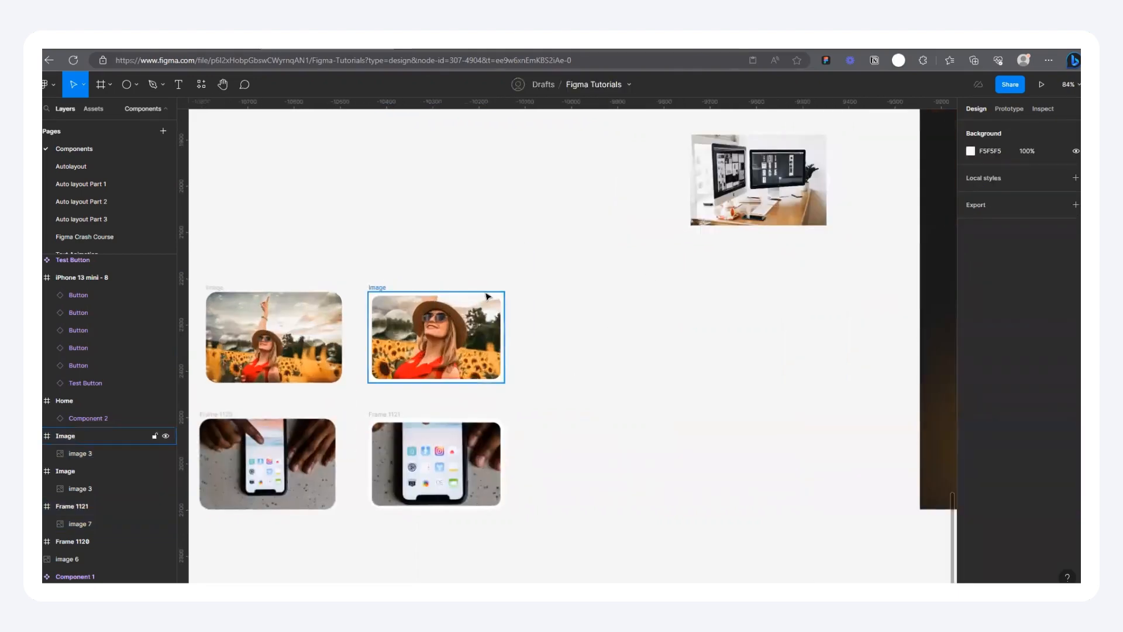
Step: Move the desk image in line with the sunflower frames and wrap it in a frame with corner radius 24 and Clip content on
scroll(433, 298, down, 5)
drag(652, 219, 583, 316)
scroll(583, 316, up, 3)
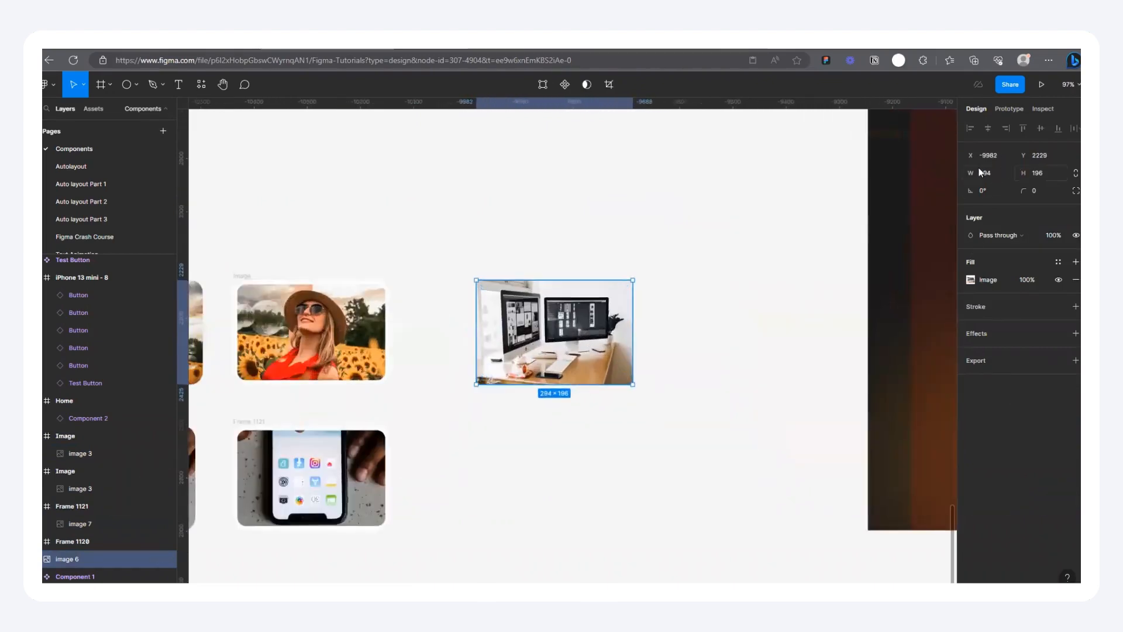
right_click(526, 330)
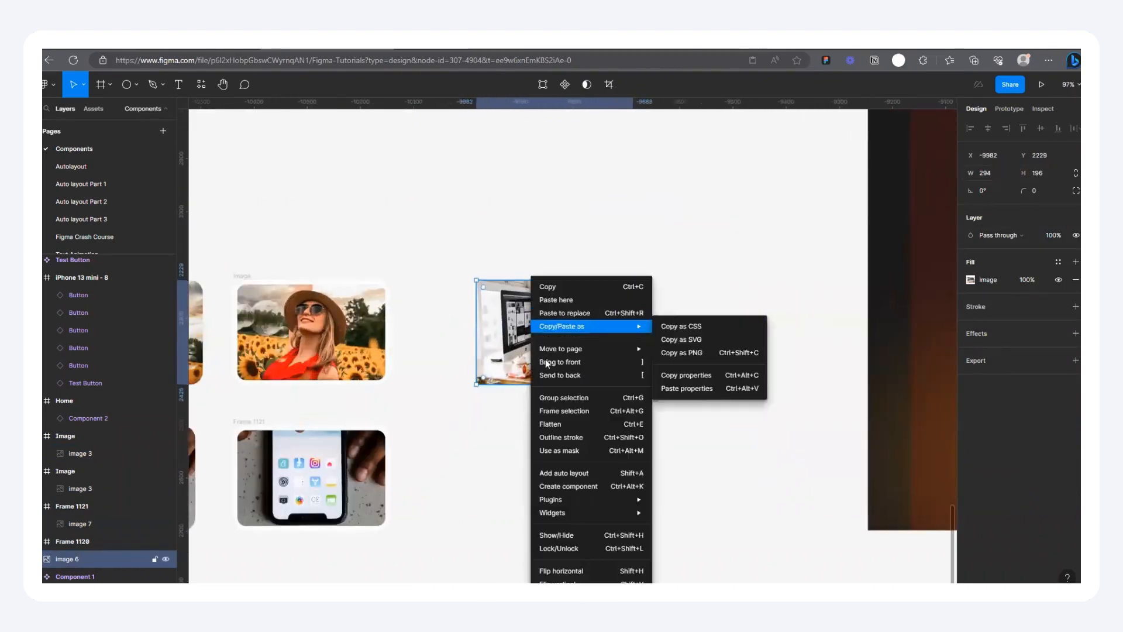
click(571, 416)
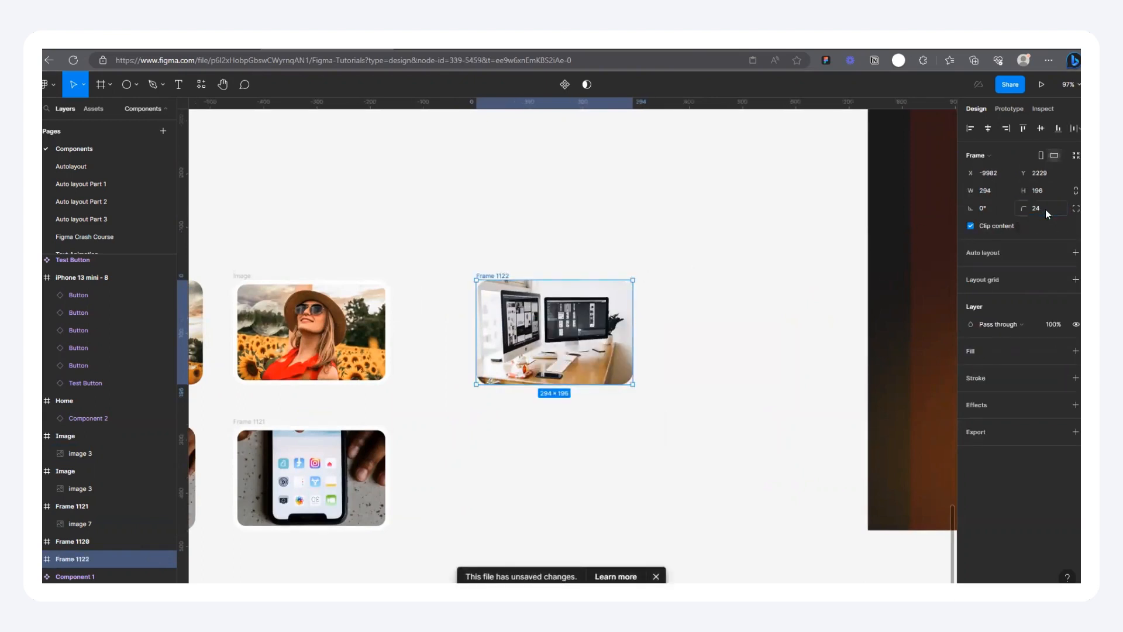
click(628, 261)
Step: Bring the desk frame closer to the sunflower frames and place a duplicate beside it at about X -10085, Y 2258
click(506, 279)
drag(506, 282, 486, 272)
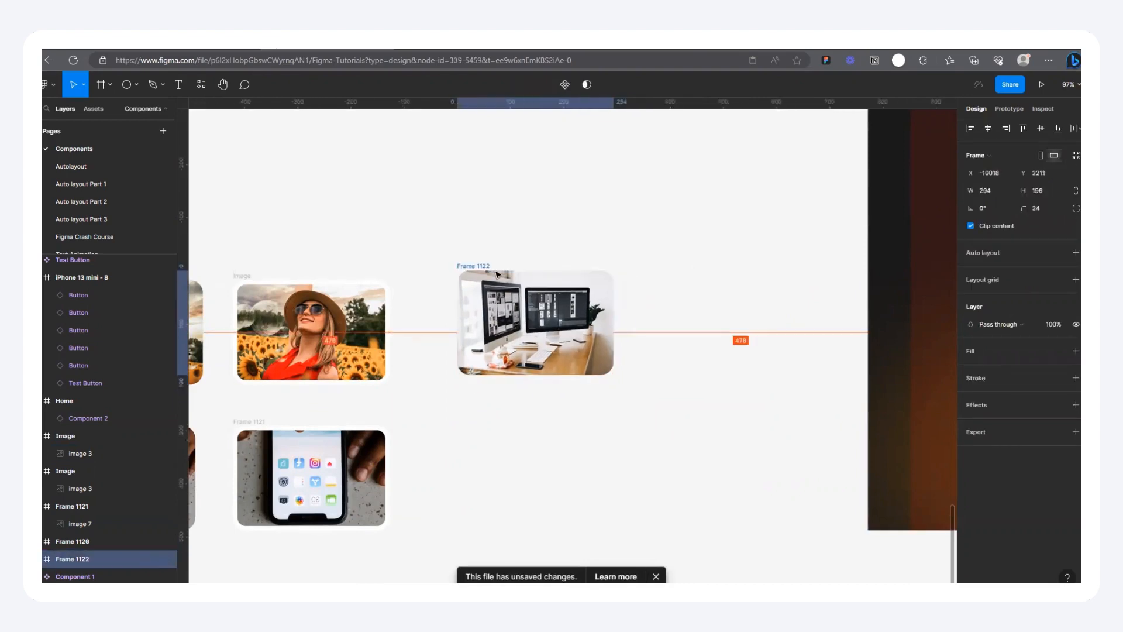
scroll(614, 328, down, 5)
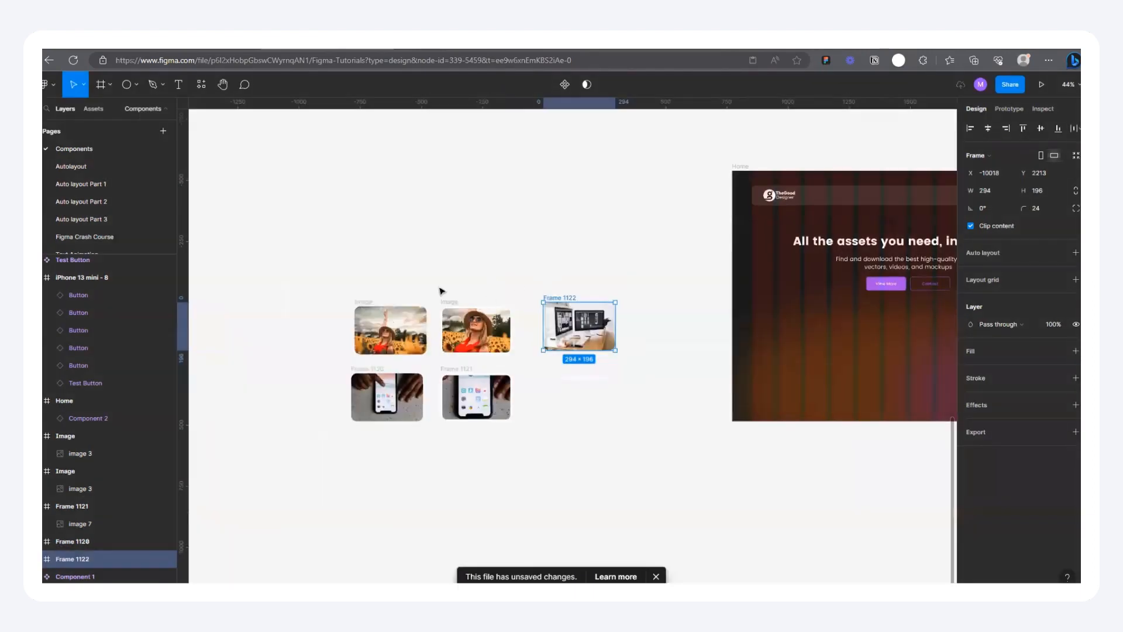
drag(345, 286, 615, 444)
mouse_move(552, 296)
mouse_down()
mouse_move(459, 298)
mouse_move(506, 375)
mouse_move(547, 308)
mouse_up()
click(507, 273)
scroll(589, 325, up, 5)
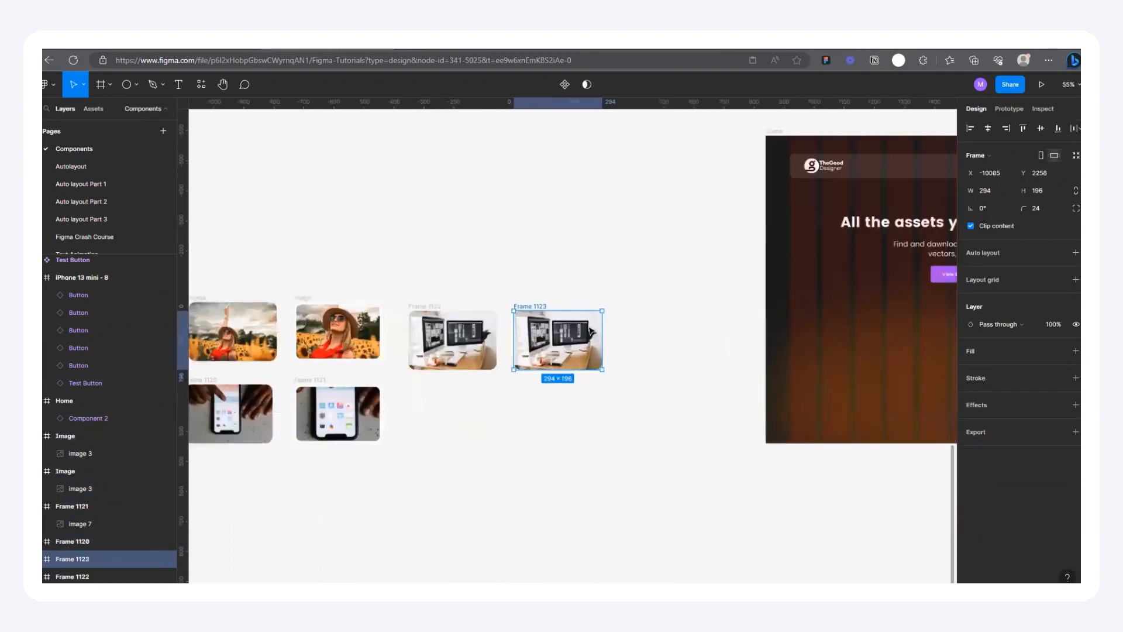
Step: Enlarge the photo inside the duplicate desk frame to about 498 × 332 from its centre and shift it slightly to the right
double_click(530, 360)
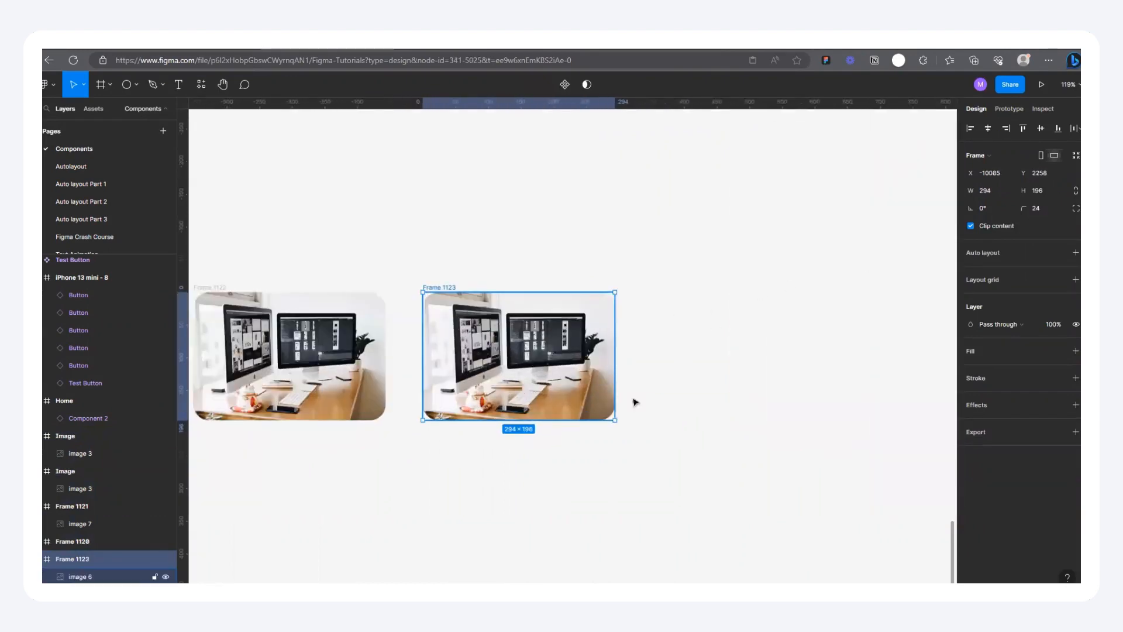
drag(616, 418, 677, 464)
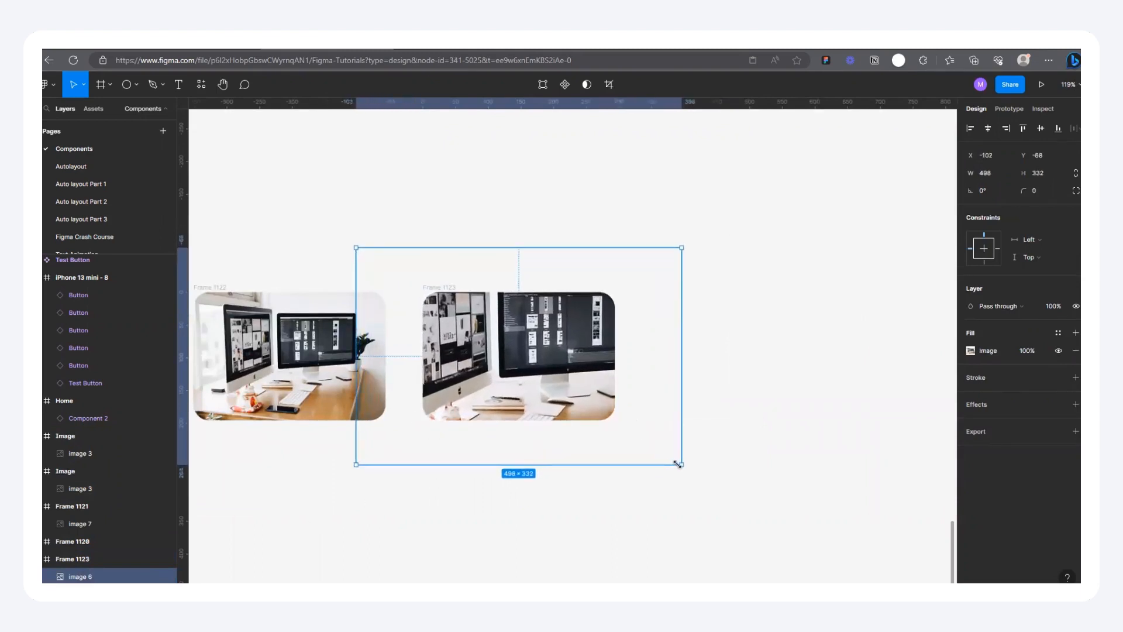
drag(472, 344, 481, 342)
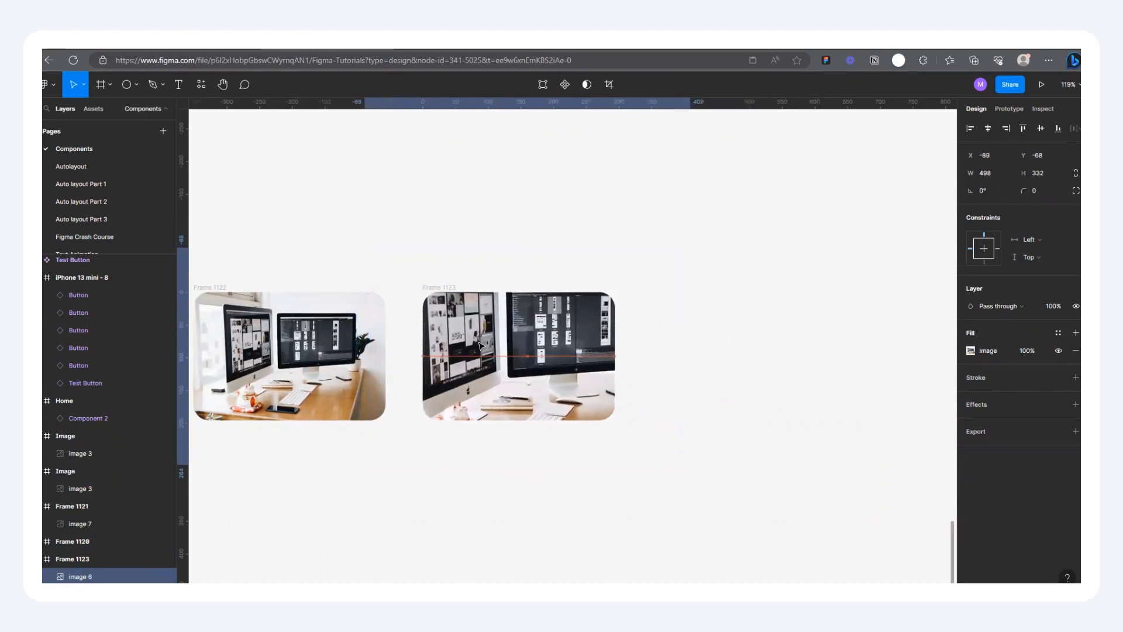
click(571, 188)
Step: Add an inside stroke of weight 8 in FFFFFF to the enlarged desk frame
click(442, 288)
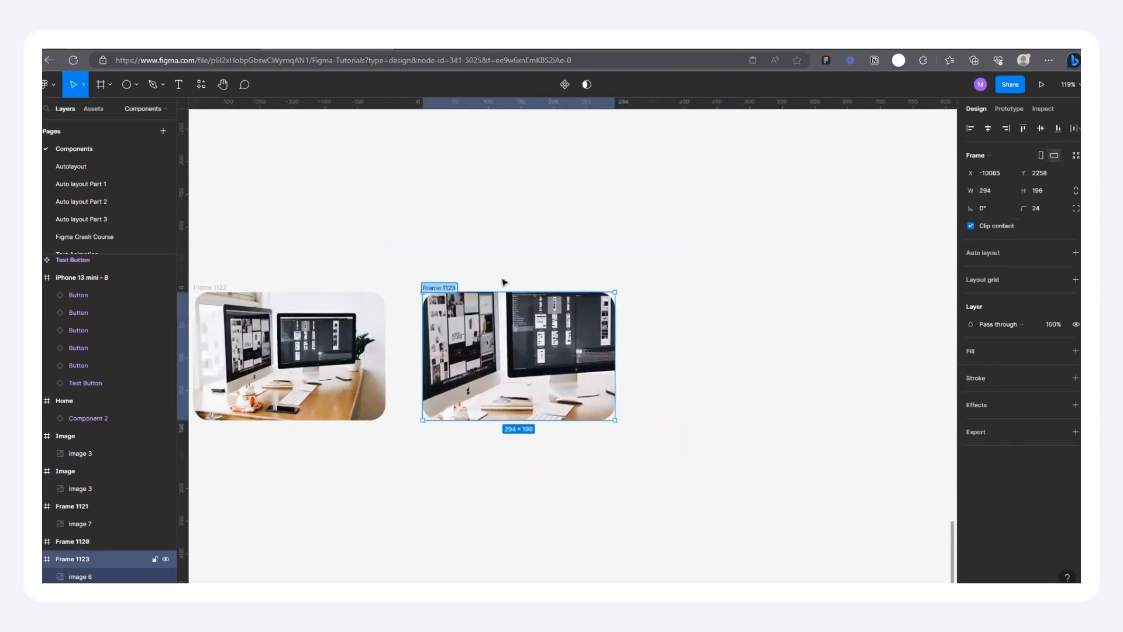
click(464, 281)
click(446, 288)
click(1074, 378)
text(8)
key(Return)
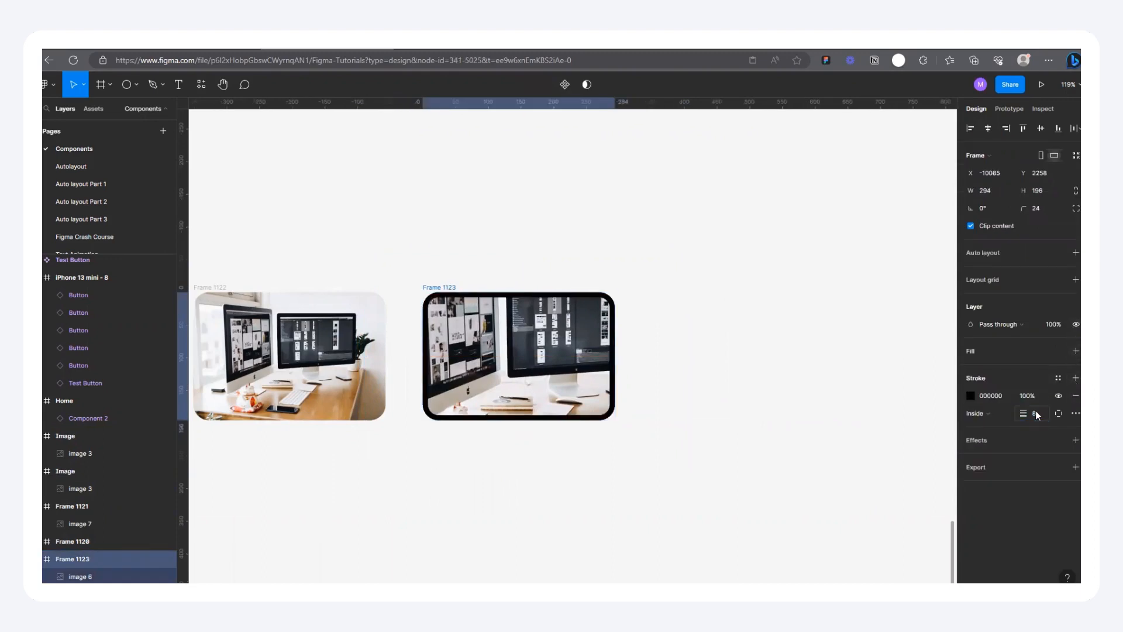
click(971, 396)
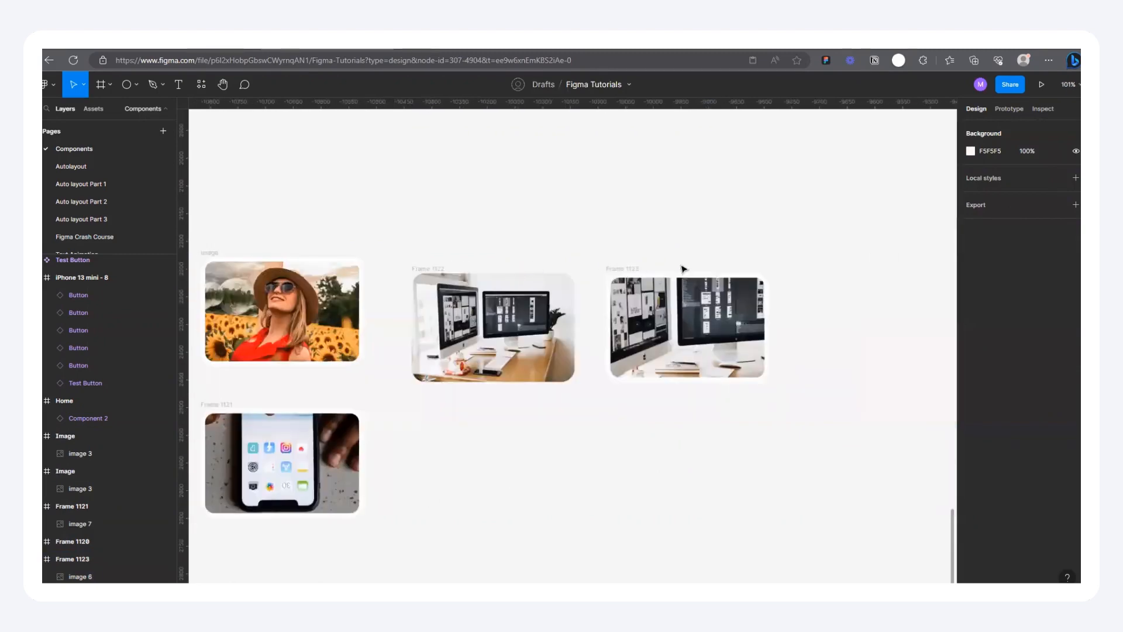
Step: Rename the two phone frames to Image
scroll(683, 268, down, 5)
scroll(351, 254, up, 5)
click(310, 411)
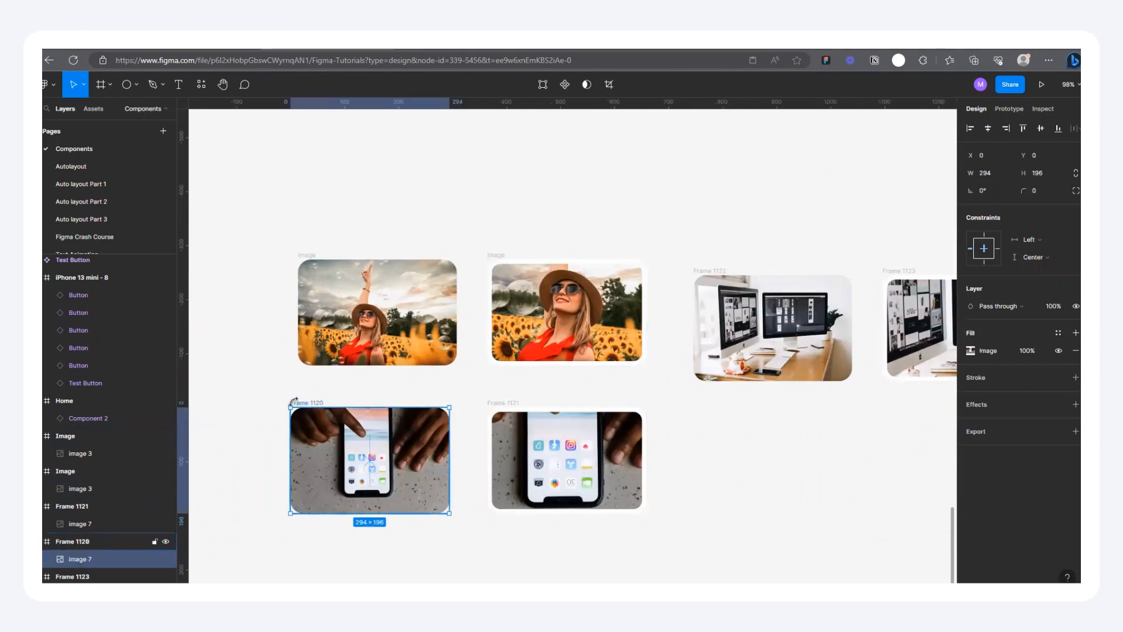
double_click(307, 403)
text(image)
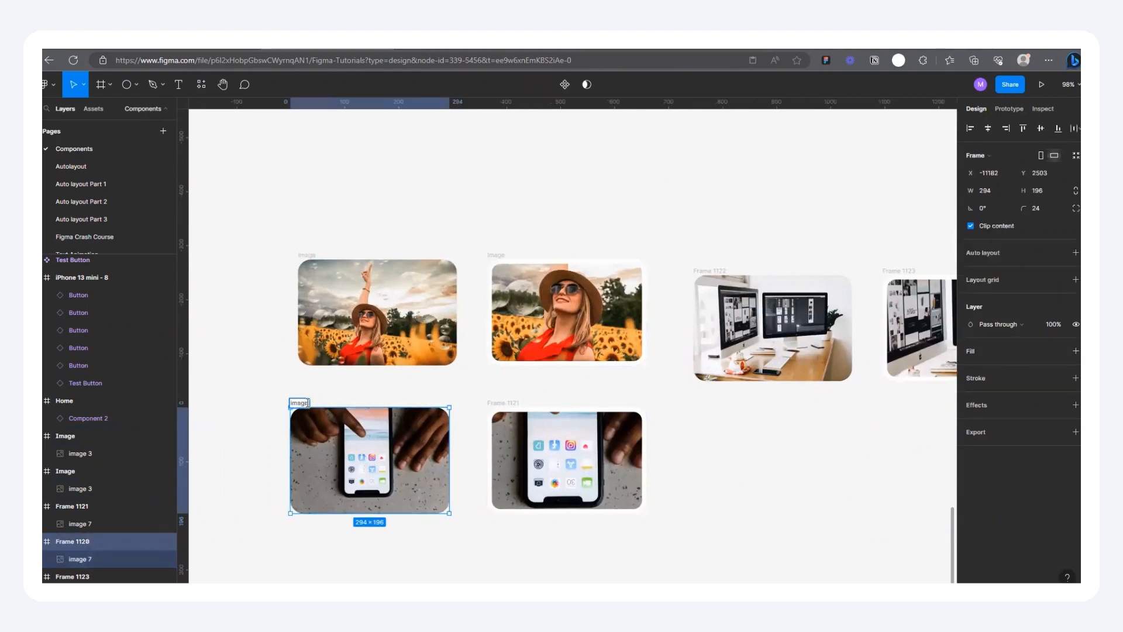
click(495, 402)
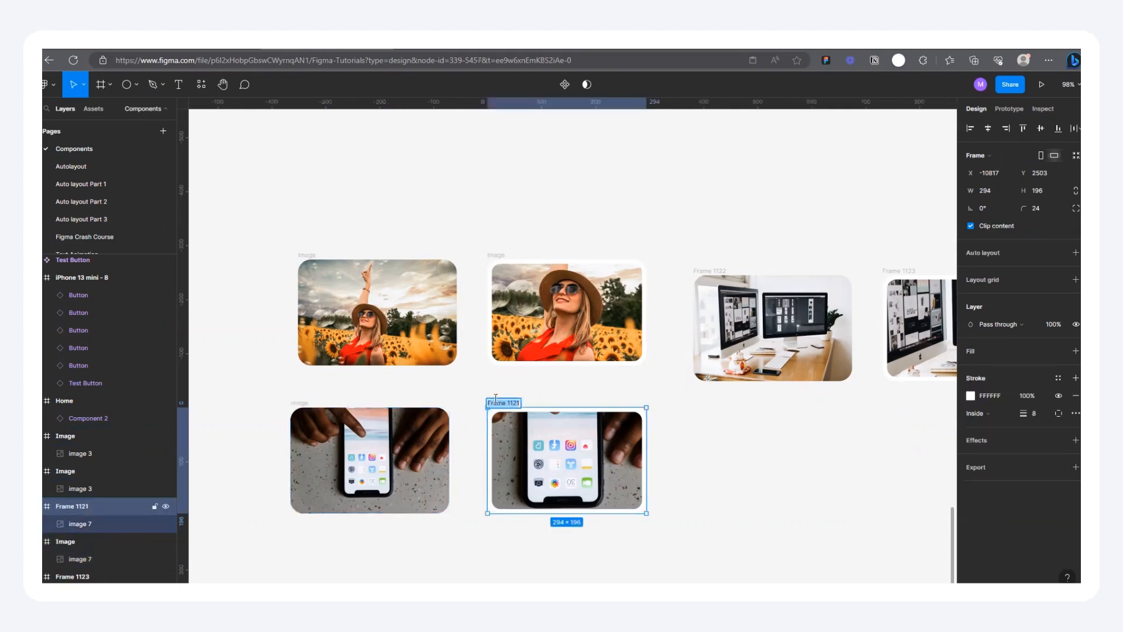
Step: Rename the default and enlarged desk frames to Image
double_click(713, 272)
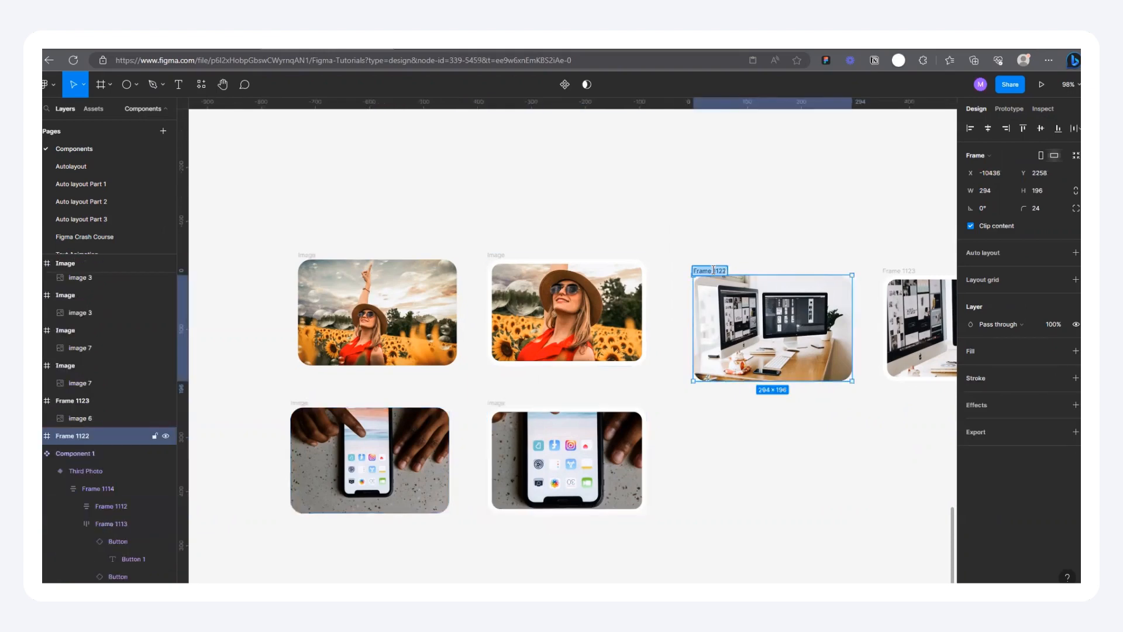
text(Image)
scroll(588, 331, down, 5)
click(790, 251)
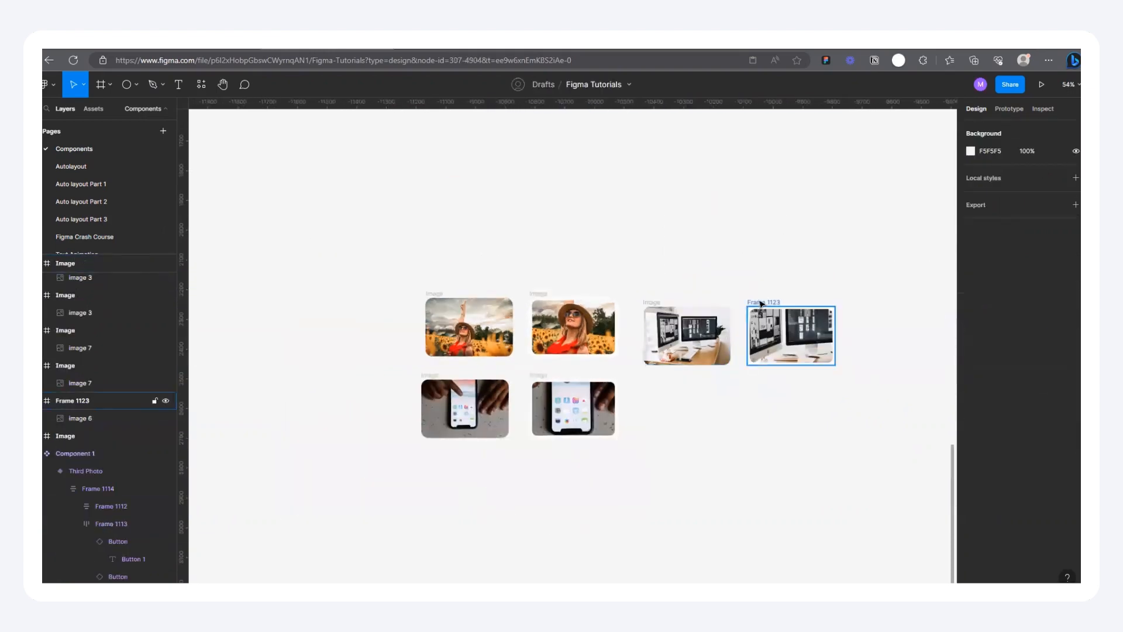
double_click(760, 300)
text(Image)
click(720, 226)
scroll(740, 318, down, 3)
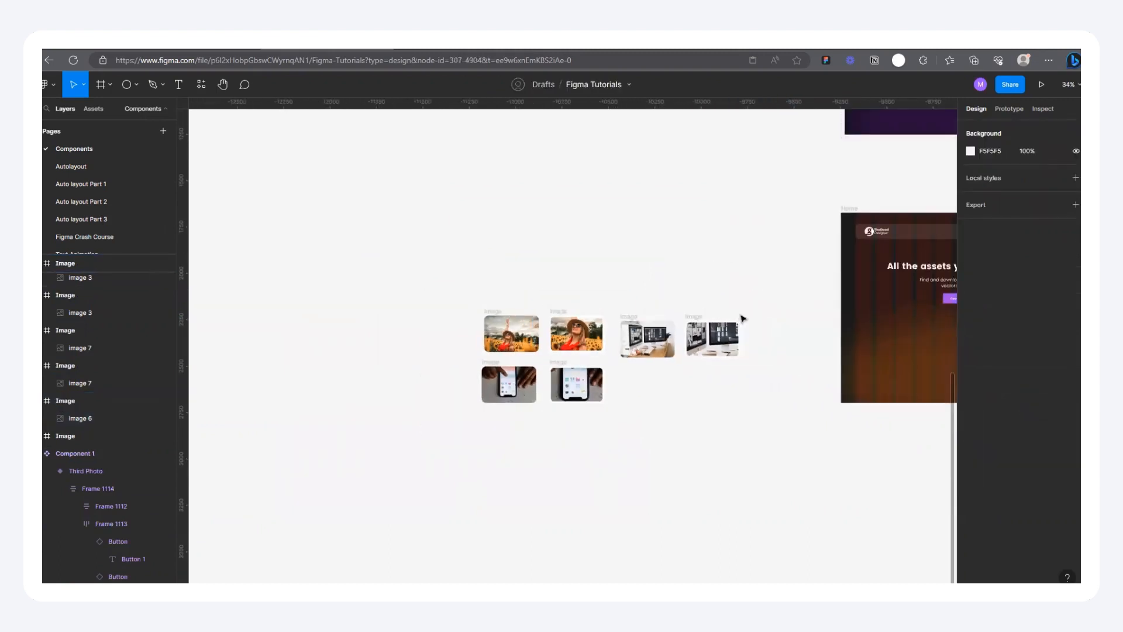
Step: Align both desk frames with the sunflower row at Y 2229, at about X -10466 and X -10092
scroll(619, 324, up, 2)
click(638, 321)
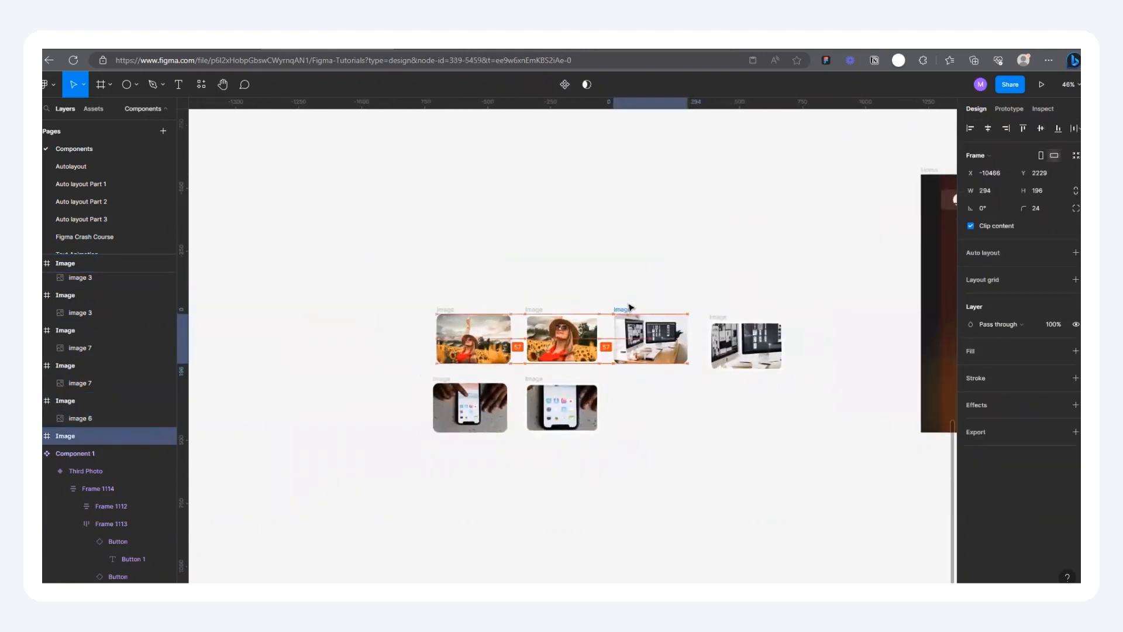
click(746, 319)
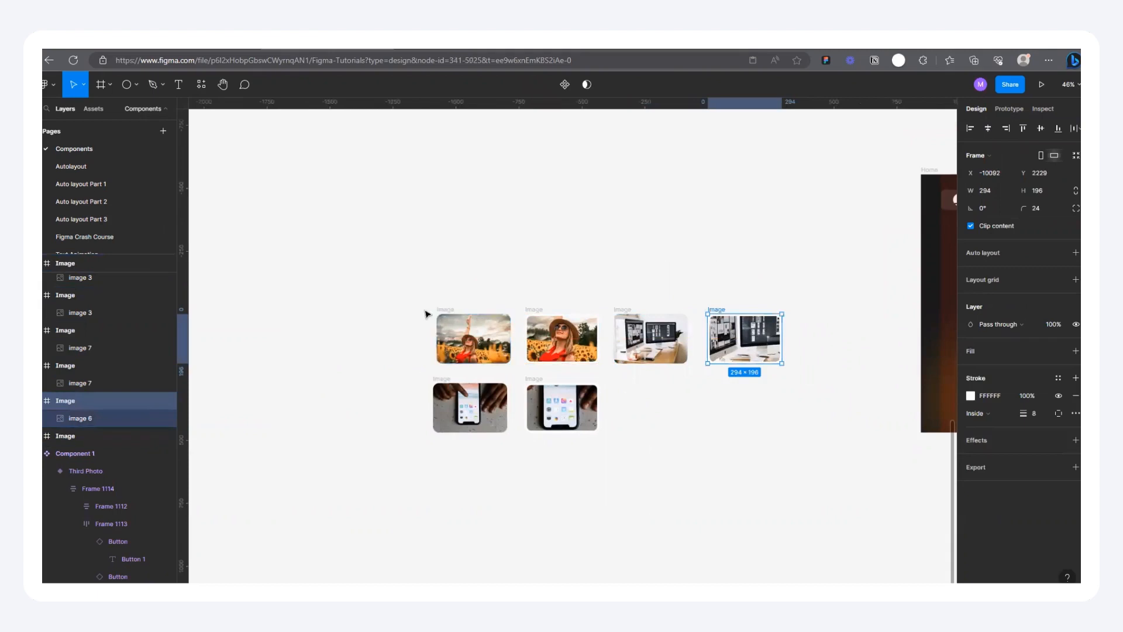
Step: Move the default sunflower, phone and desk frames into a separate row below the enlarged ones, at about Y 2816
scroll(603, 388, up, 4)
drag(383, 318, 391, 595)
drag(339, 442, 515, 585)
drag(681, 299, 680, 571)
scroll(436, 466, down, 4)
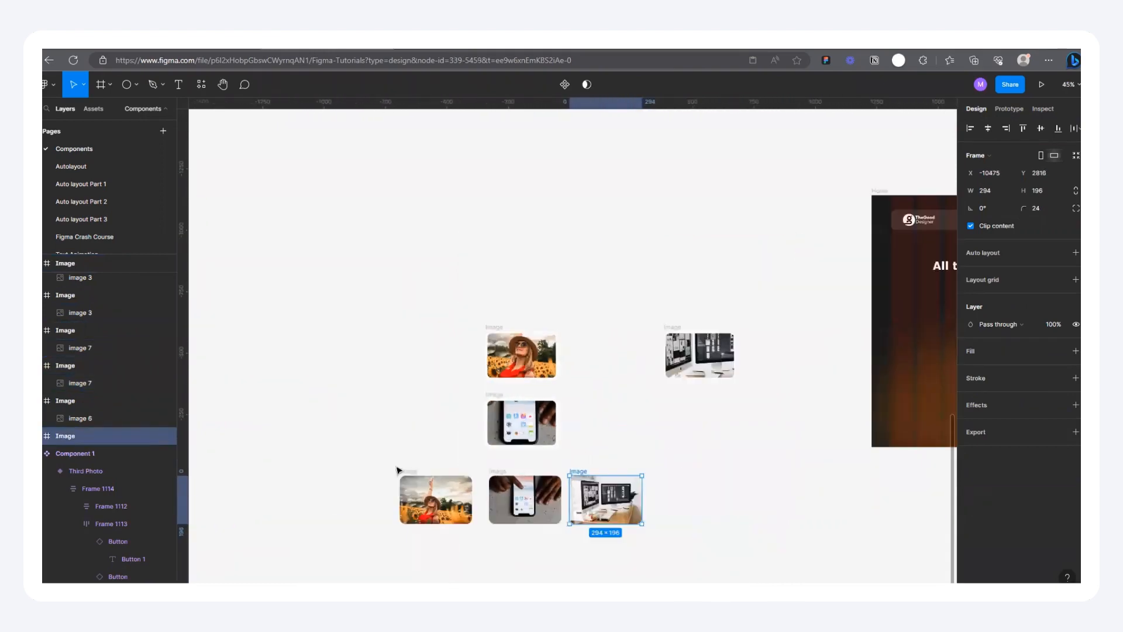
Step: Wrap the three default image frames in a horizontal auto layout and name it Images
drag(367, 466, 679, 557)
key(shift+a)
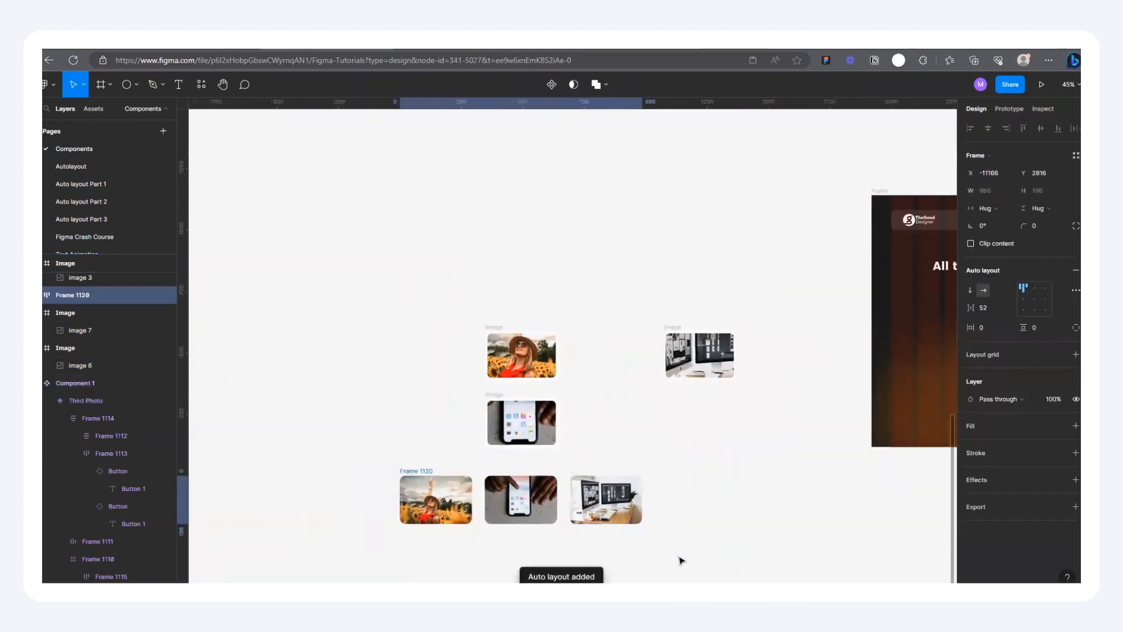
double_click(422, 471)
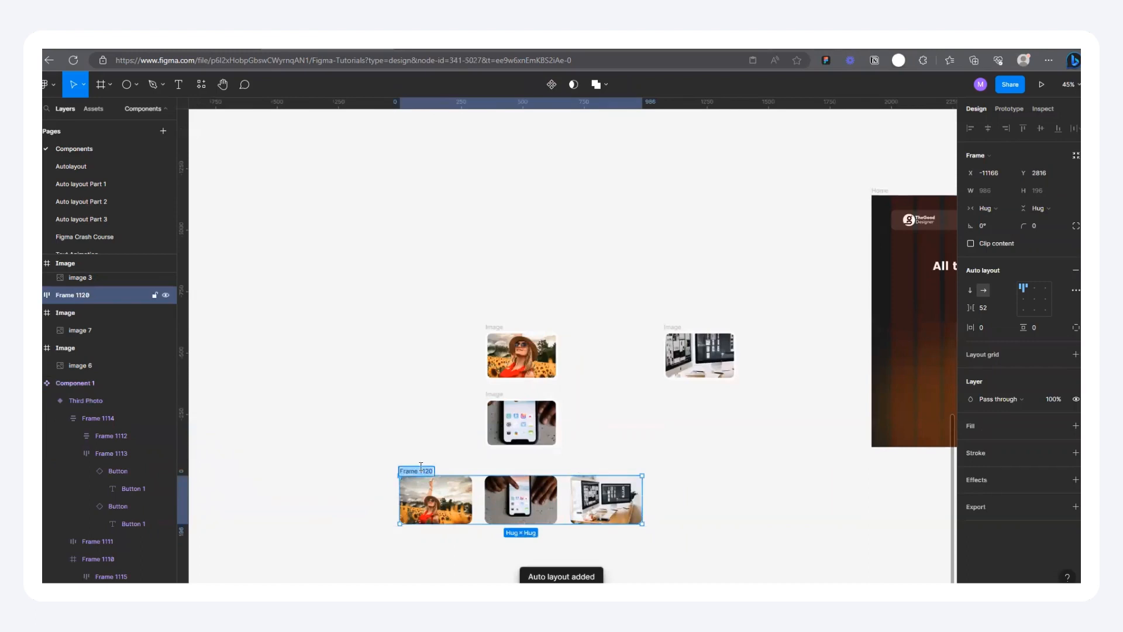
key(BackSpace)
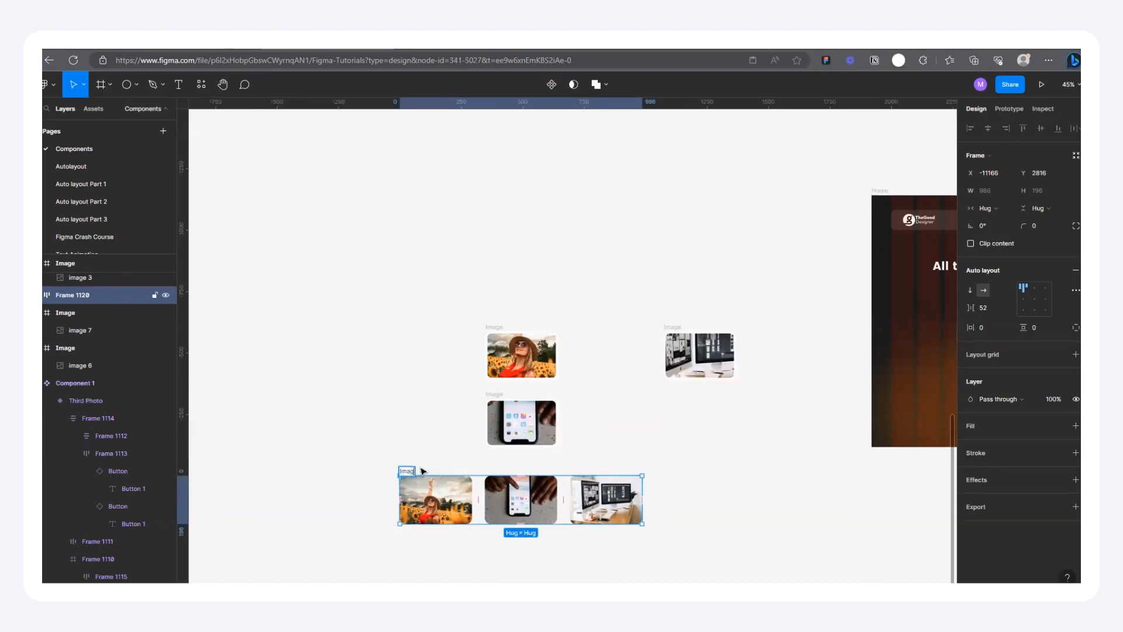
text(Images)
click(428, 452)
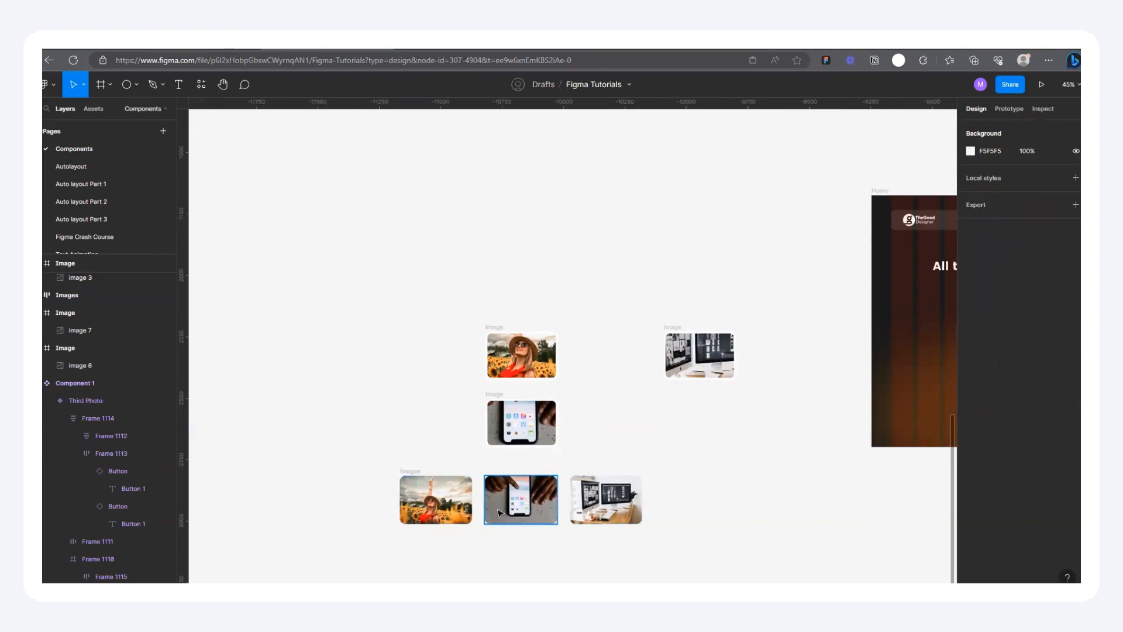
Step: Move the Images row above the enlarged frames to about X -11197, Y 1675, and set its item spacing to 32
drag(478, 501, 469, 226)
click(468, 219)
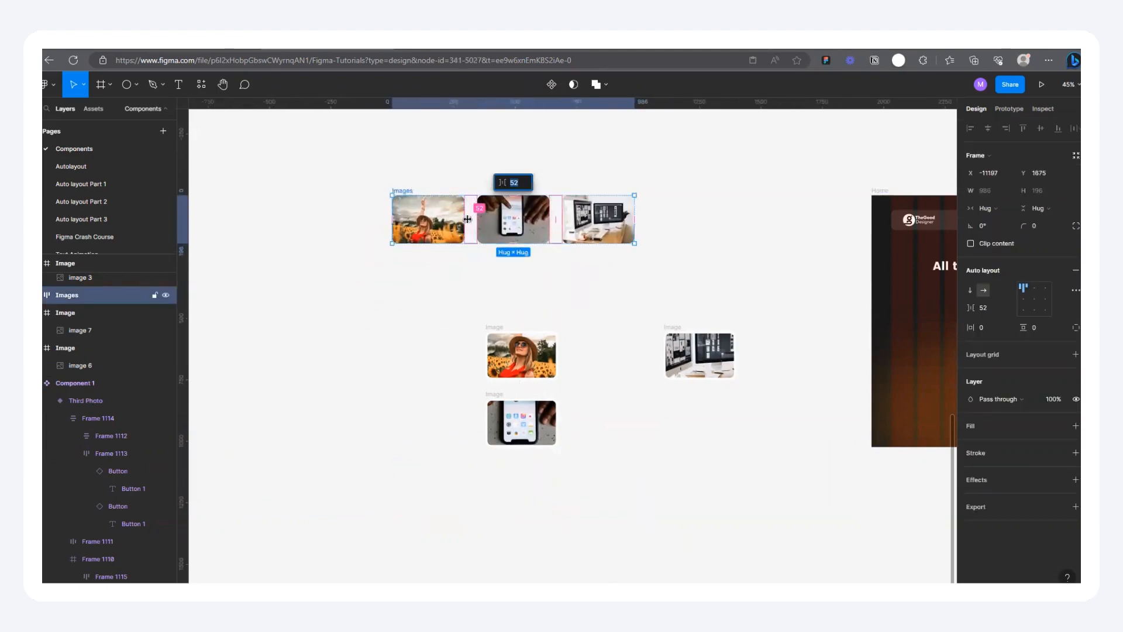
click(563, 296)
click(412, 193)
right_click(410, 192)
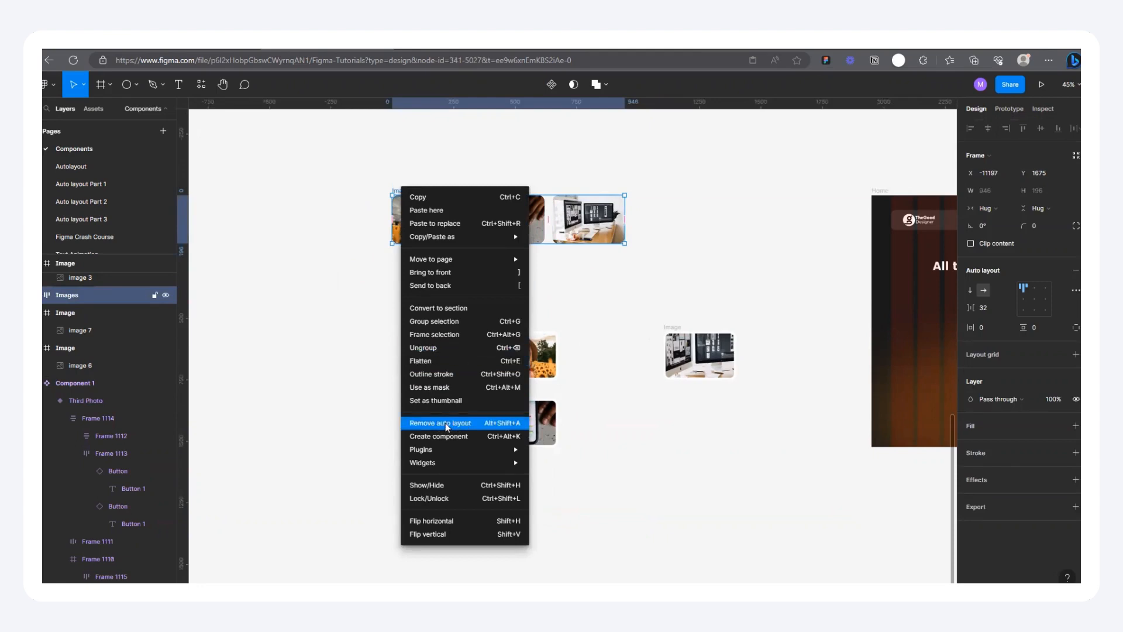
key(Escape)
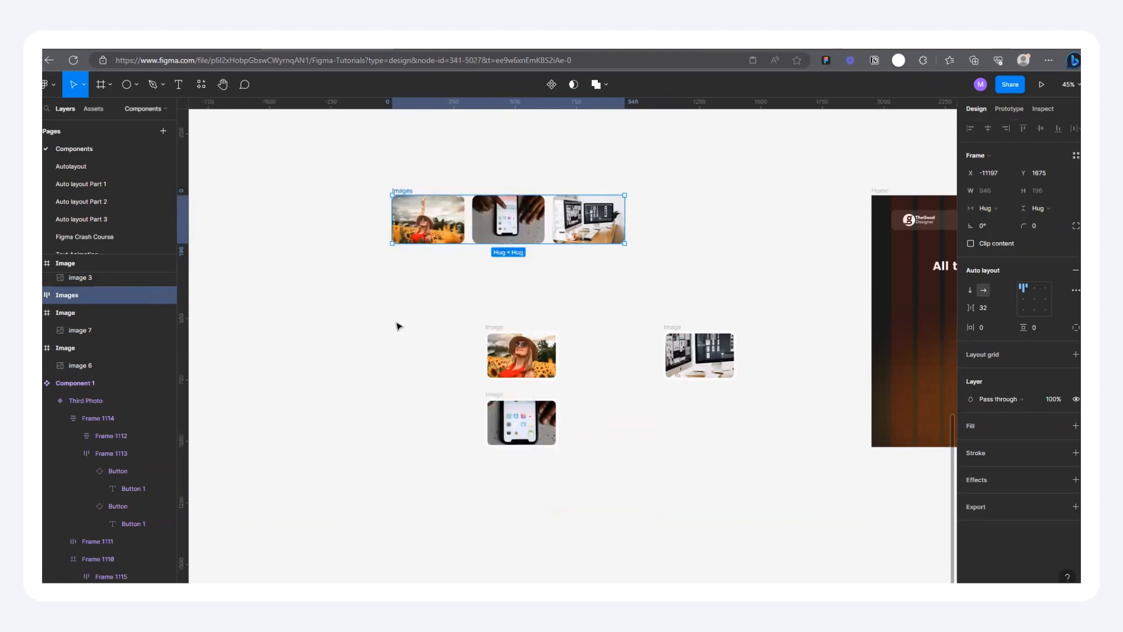
Step: Place the Images row in the lower section of the Home frame at about Y 74 and centre it horizontally
scroll(391, 320, down, 5)
drag(396, 268, 611, 327)
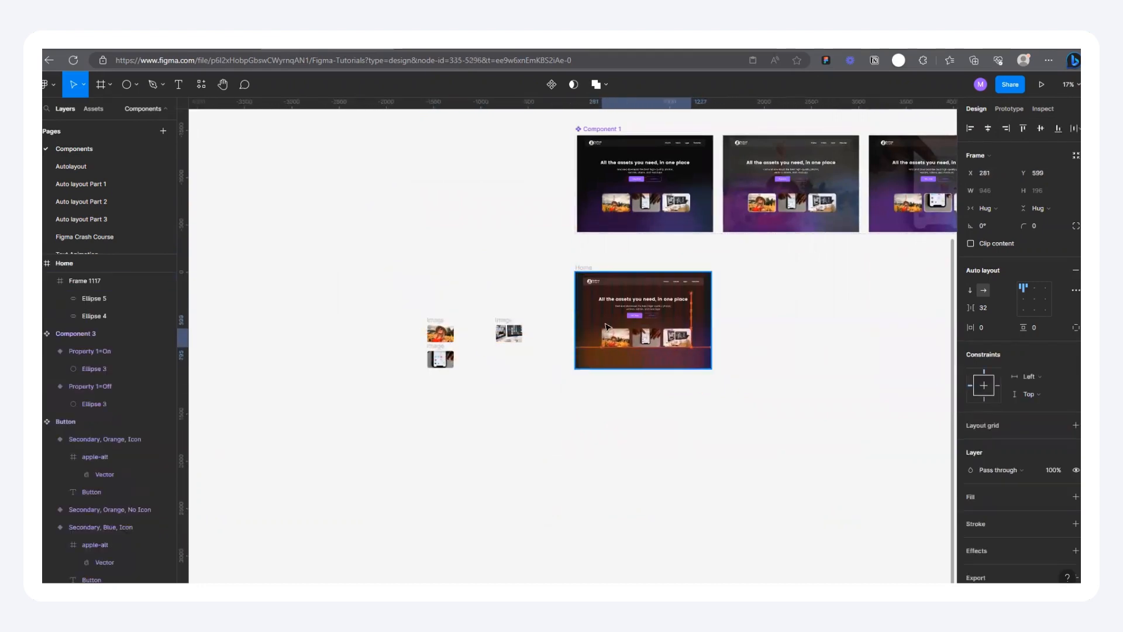
scroll(611, 328, up, 5)
drag(481, 372, 474, 367)
click(986, 130)
Step: Hide the 12-column layout grid on the Home frame
click(793, 363)
scroll(775, 427, down, 3)
scroll(552, 356, down, 3)
click(498, 283)
click(1058, 297)
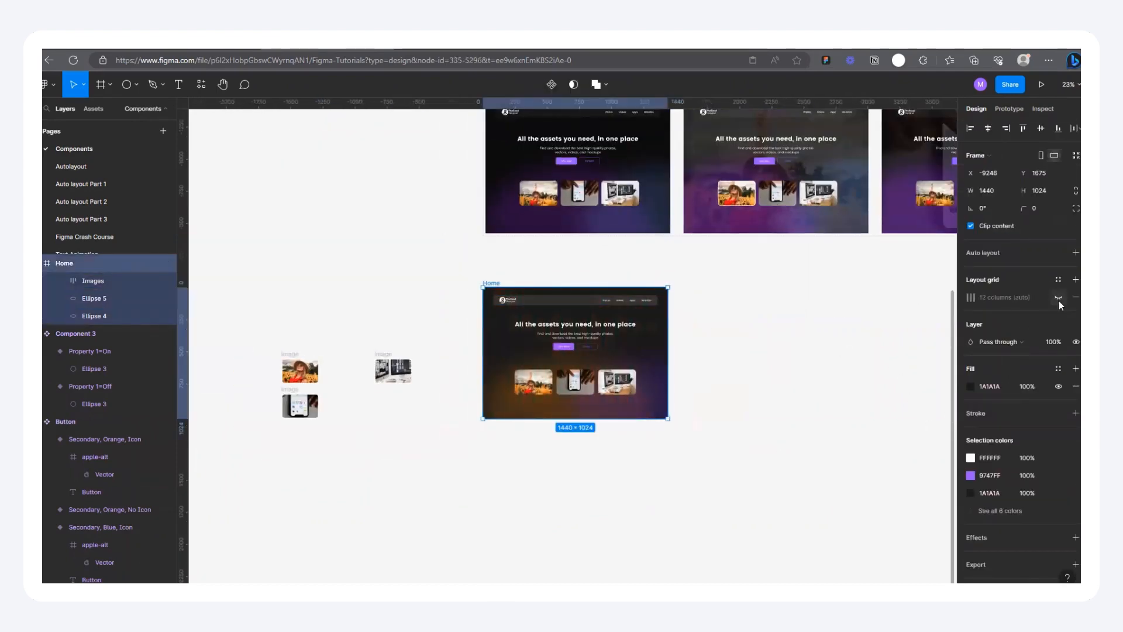
Step: Duplicate the Home frame beside the original, at about X -7646, Y 1675
scroll(509, 307, up, 5)
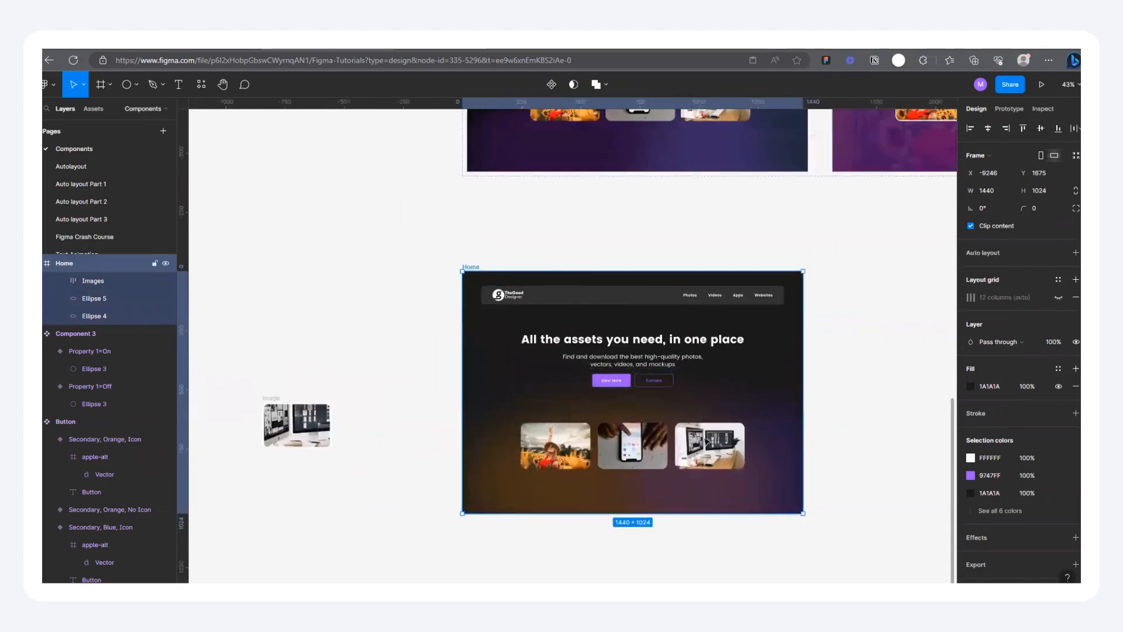
scroll(708, 437, down, 3)
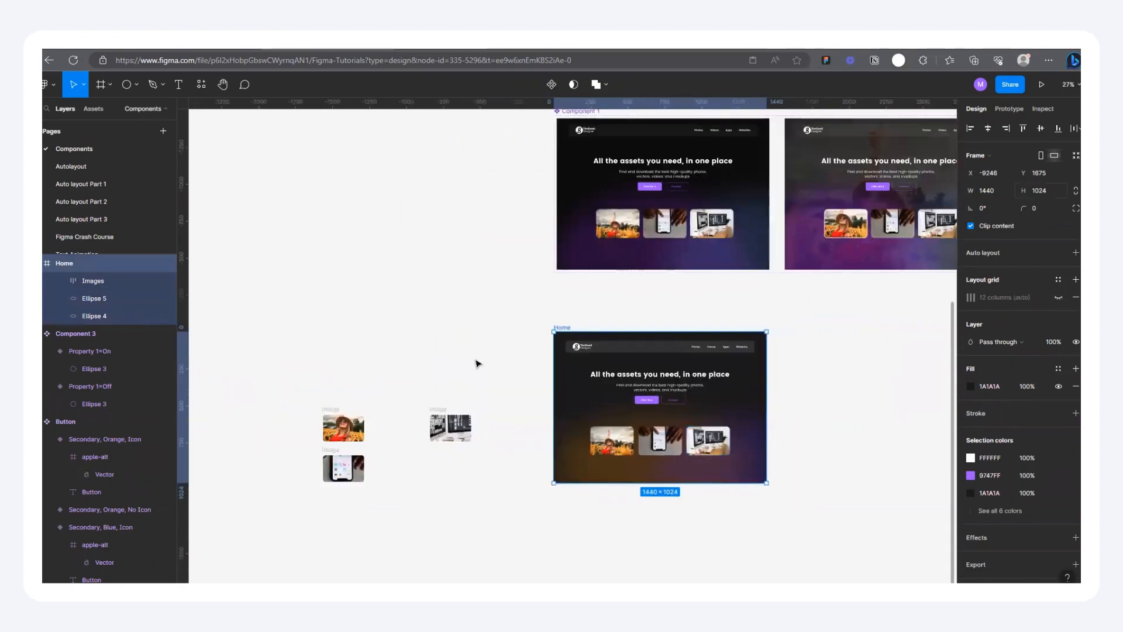
scroll(751, 333, up, 2)
scroll(610, 426, down, 3)
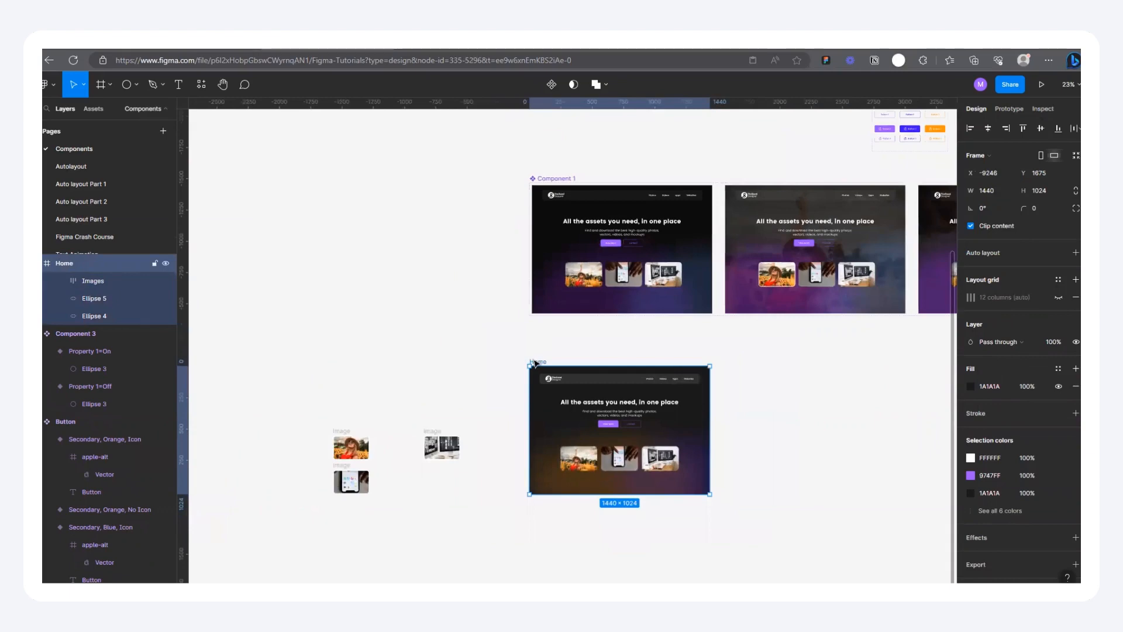
drag(544, 362, 742, 361)
scroll(749, 427, up, 4)
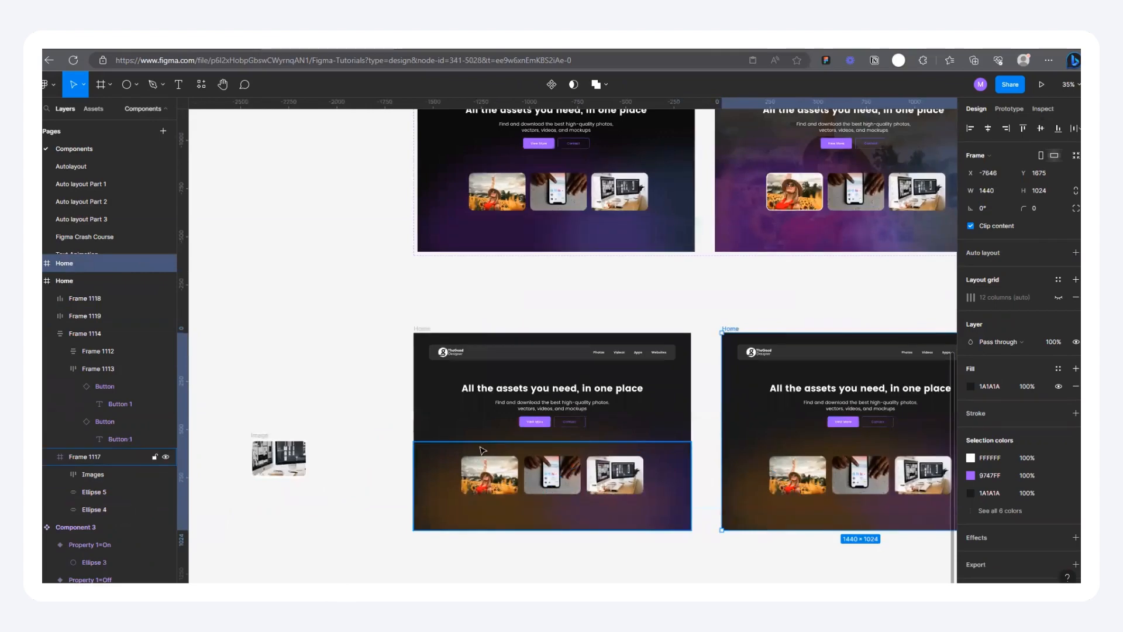
scroll(483, 450, down, 3)
scroll(588, 453, up, 6)
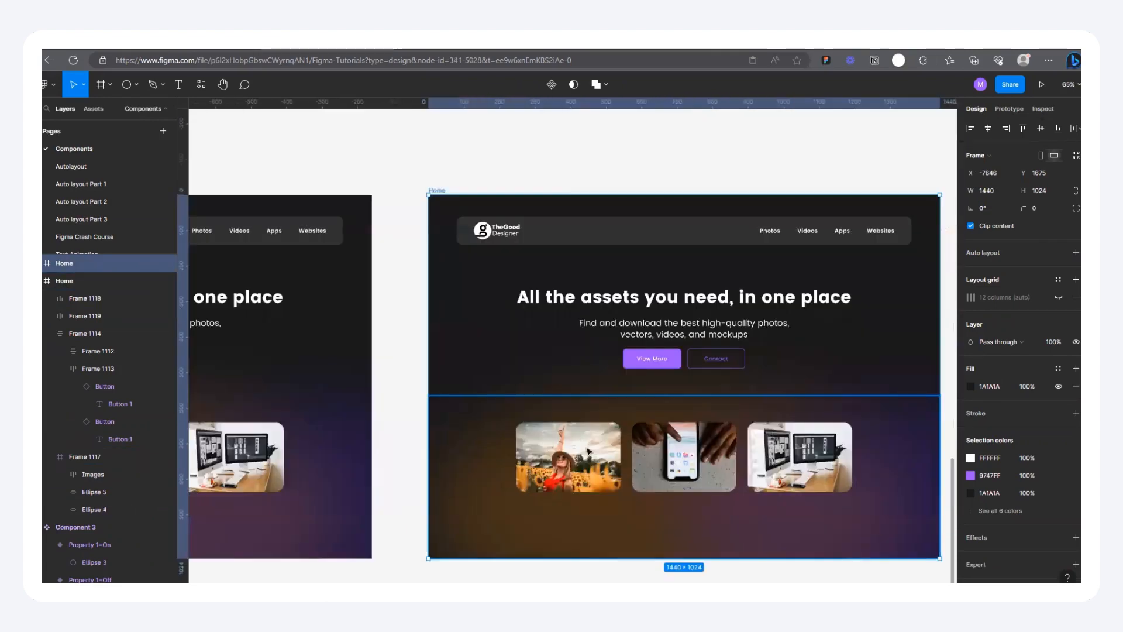
Step: Bring the desk hover frame closer to the other two and move all three below the second Home frame, at about X -6445, Y 2821
scroll(548, 413, down, 3)
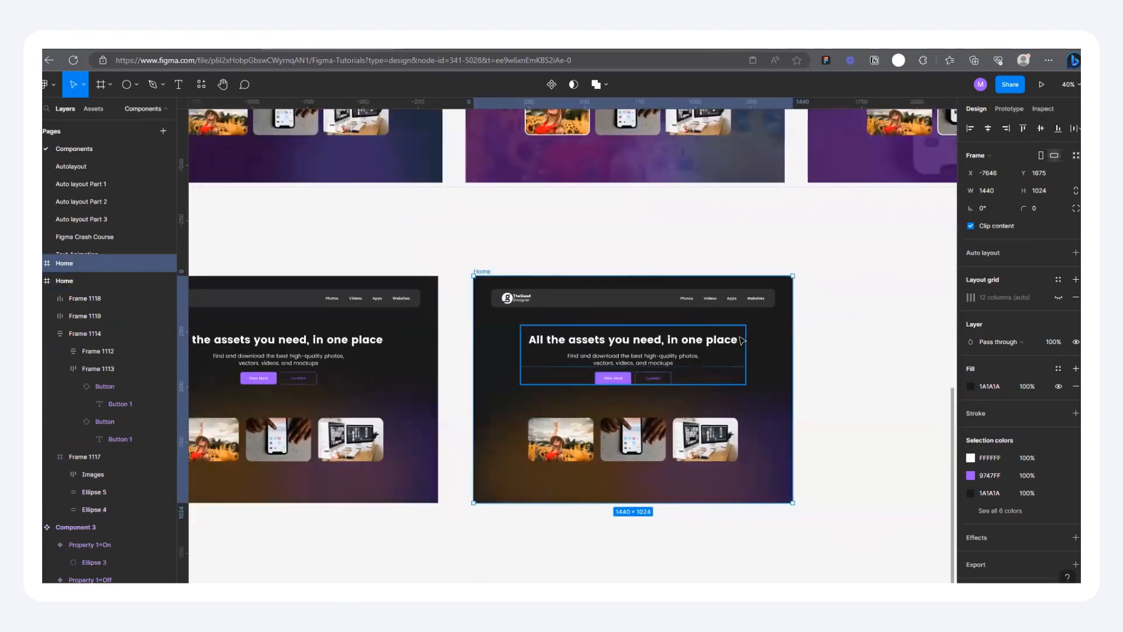
scroll(742, 340, down, 3)
scroll(524, 396, down, 3)
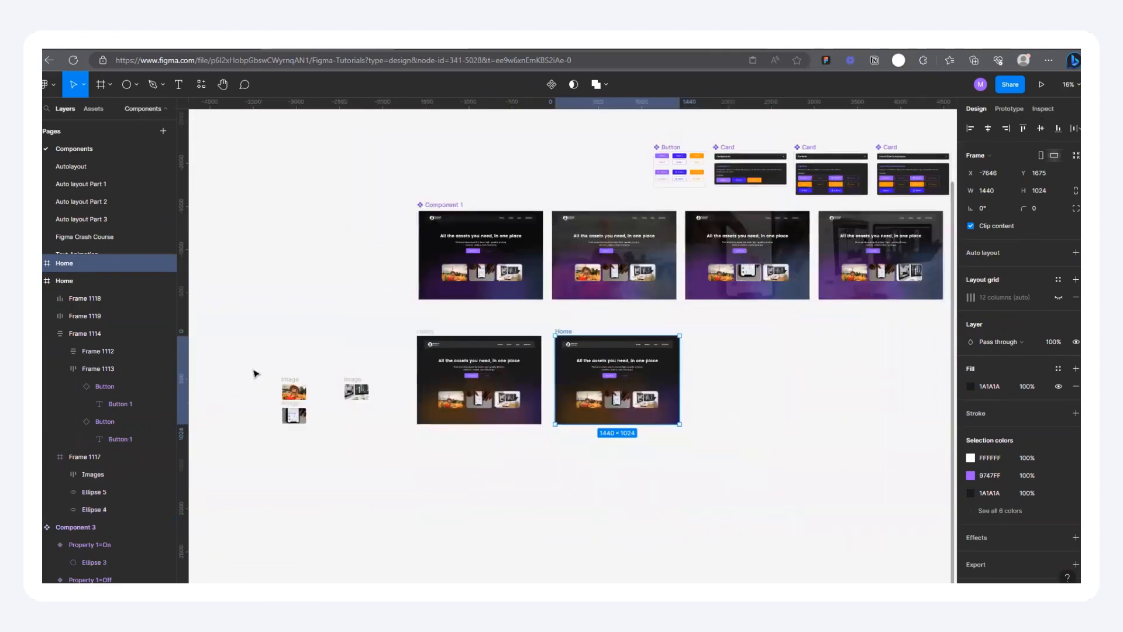
drag(252, 357, 420, 490)
click(367, 374)
drag(353, 379, 319, 380)
drag(233, 355, 697, 431)
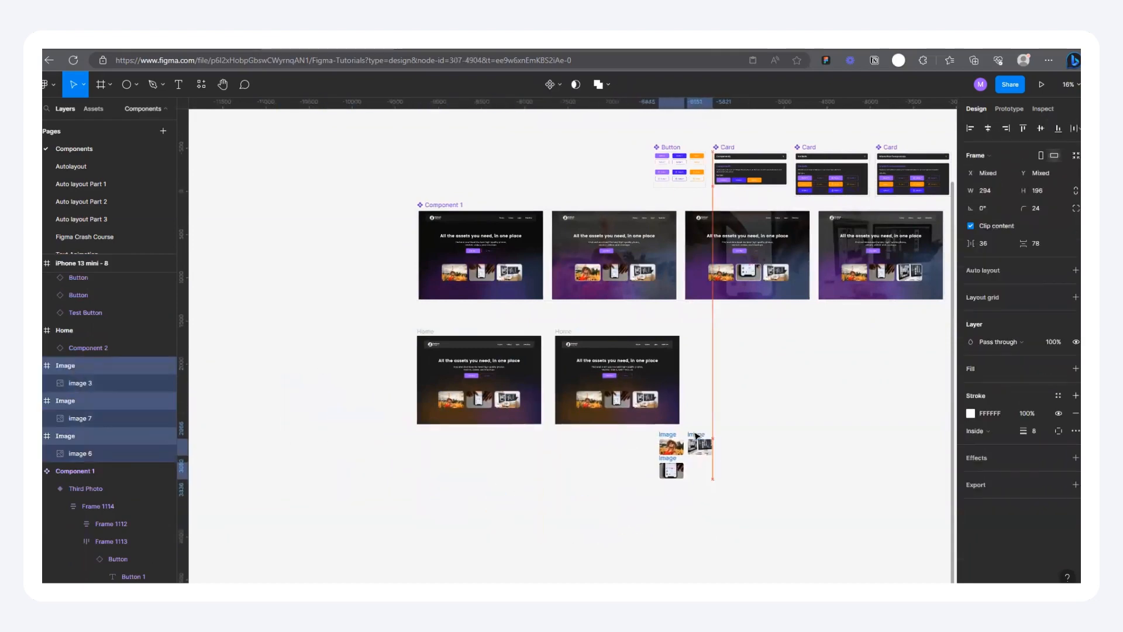
Step: Replace the sunflower card in the second Home frame's Images row with a copy of the enlarged, white-bordered version
scroll(725, 421, up, 5)
click(771, 391)
click(639, 450)
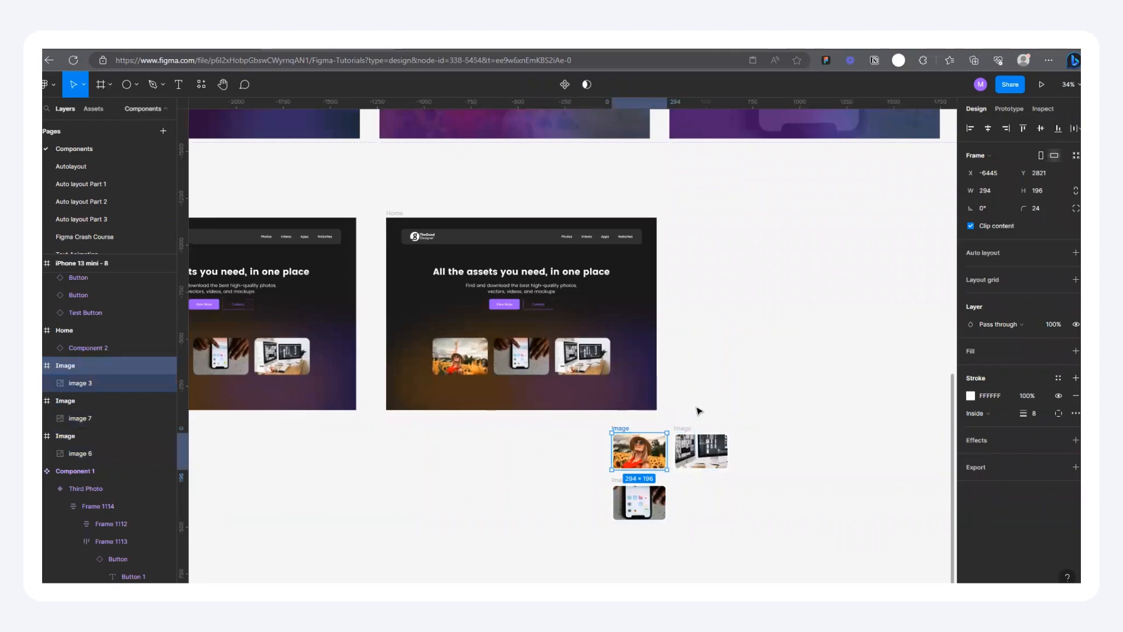
click(452, 361)
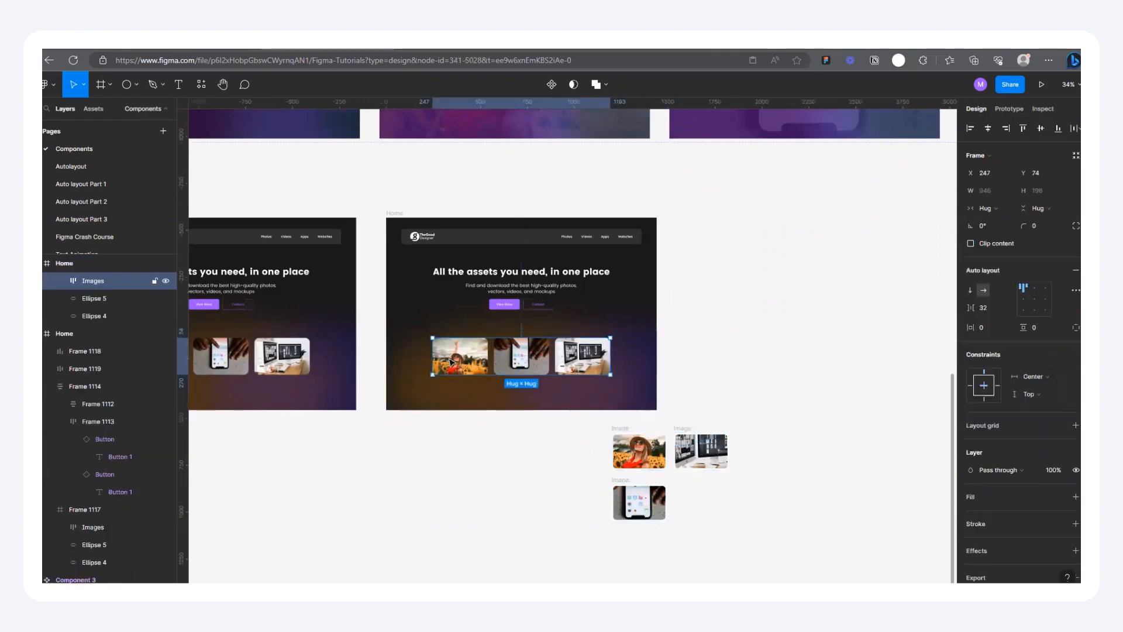
click(452, 361)
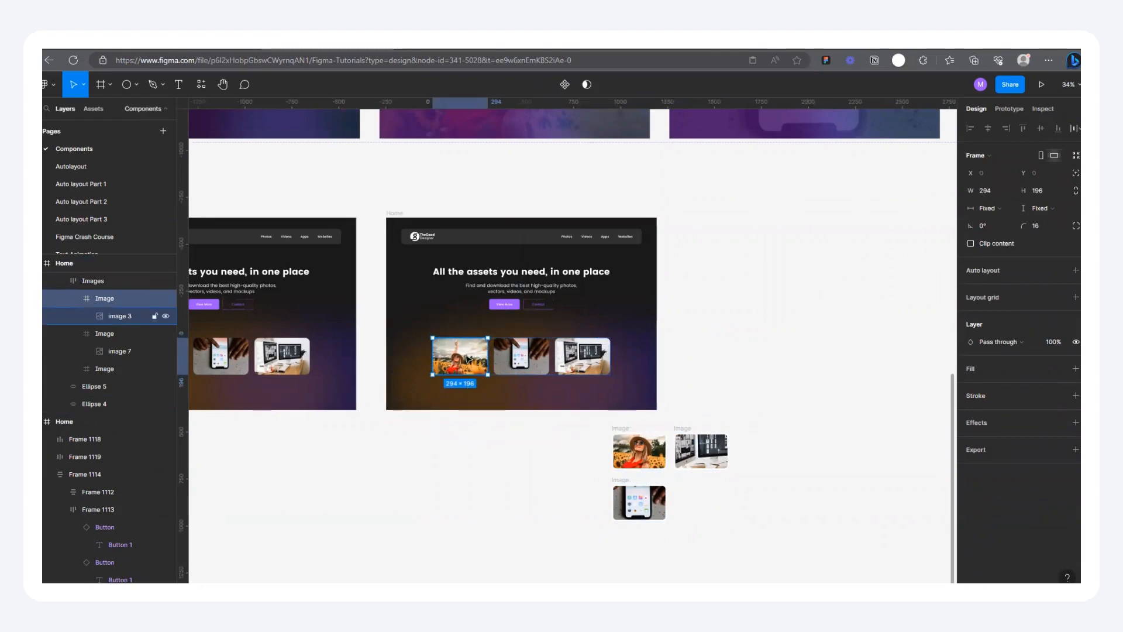
key(ctrl+z)
scroll(468, 359, up, 5)
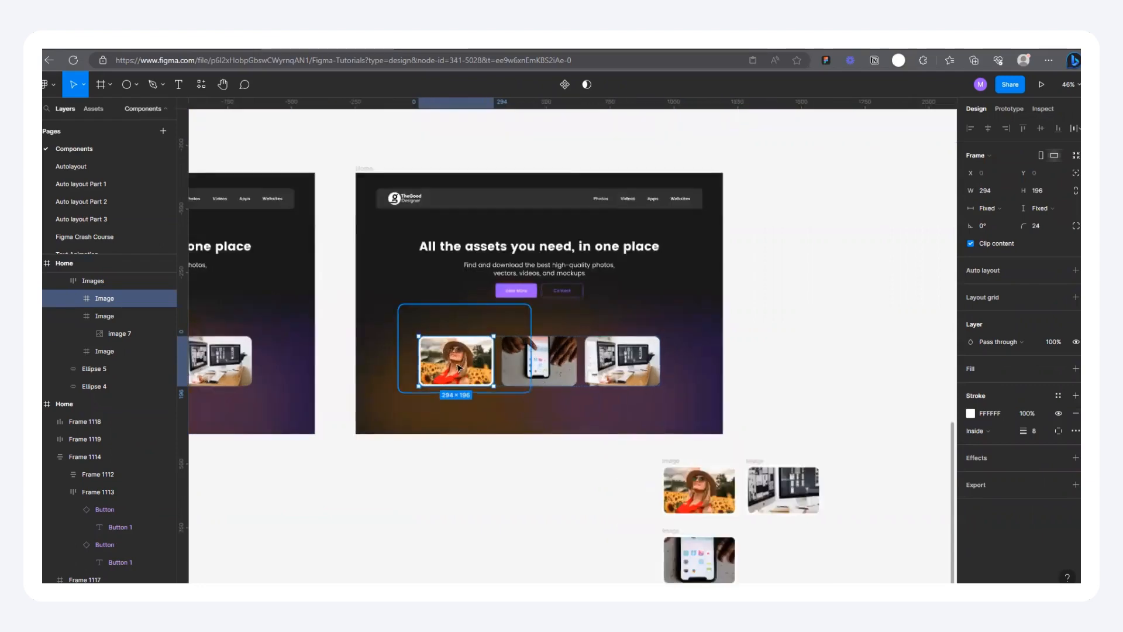
scroll(522, 399, down, 4)
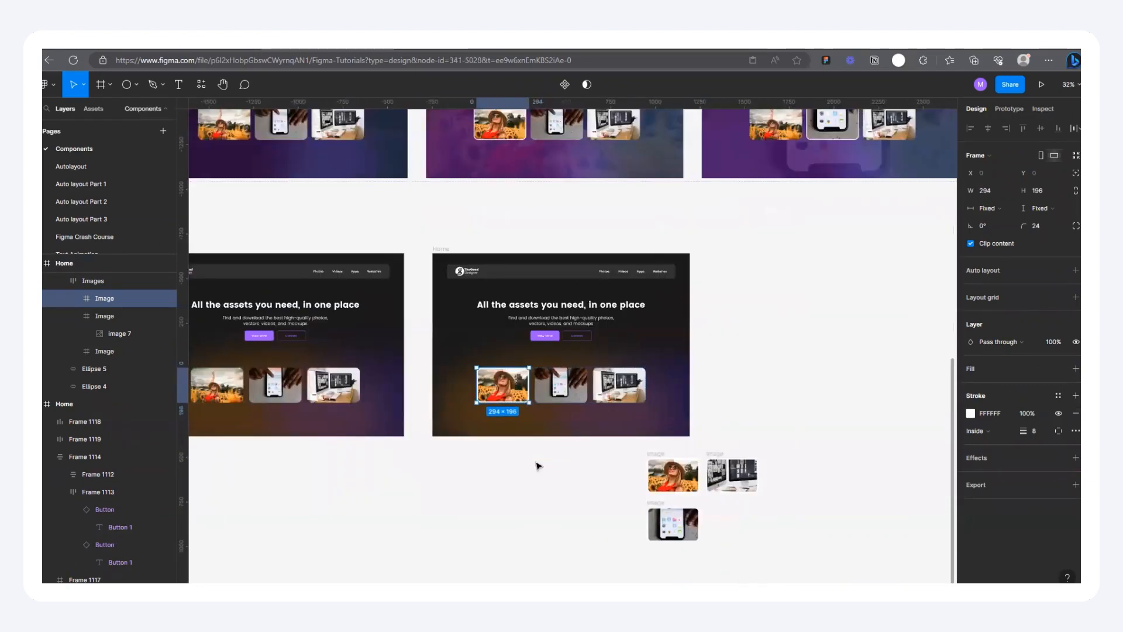
click(535, 465)
scroll(786, 310, down, 3)
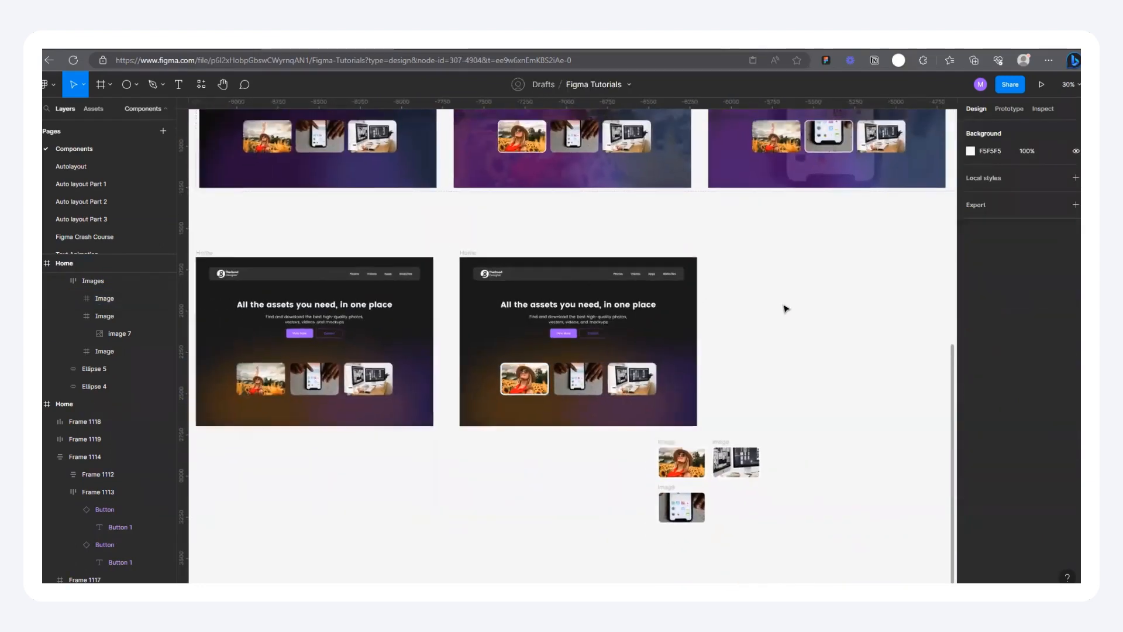
Step: Place a copy of the full sunflower photo from the hover frame into the second Home frame at about X -34, Y 319
scroll(653, 293, up, 6)
scroll(653, 291, down, 5)
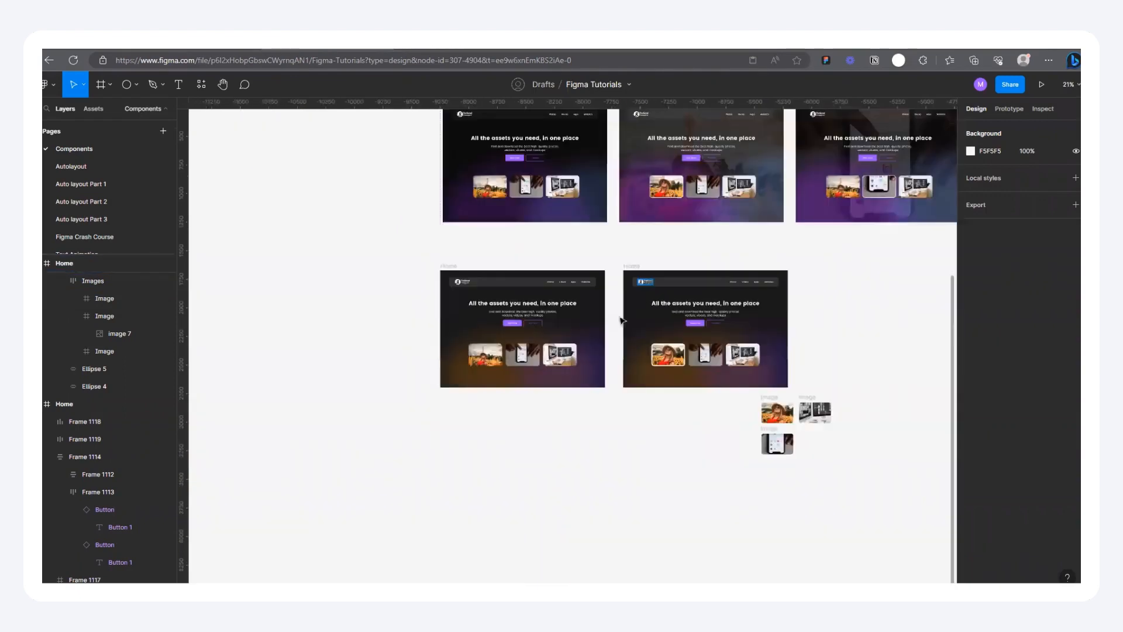
scroll(577, 332, up, 4)
scroll(390, 364, down, 3)
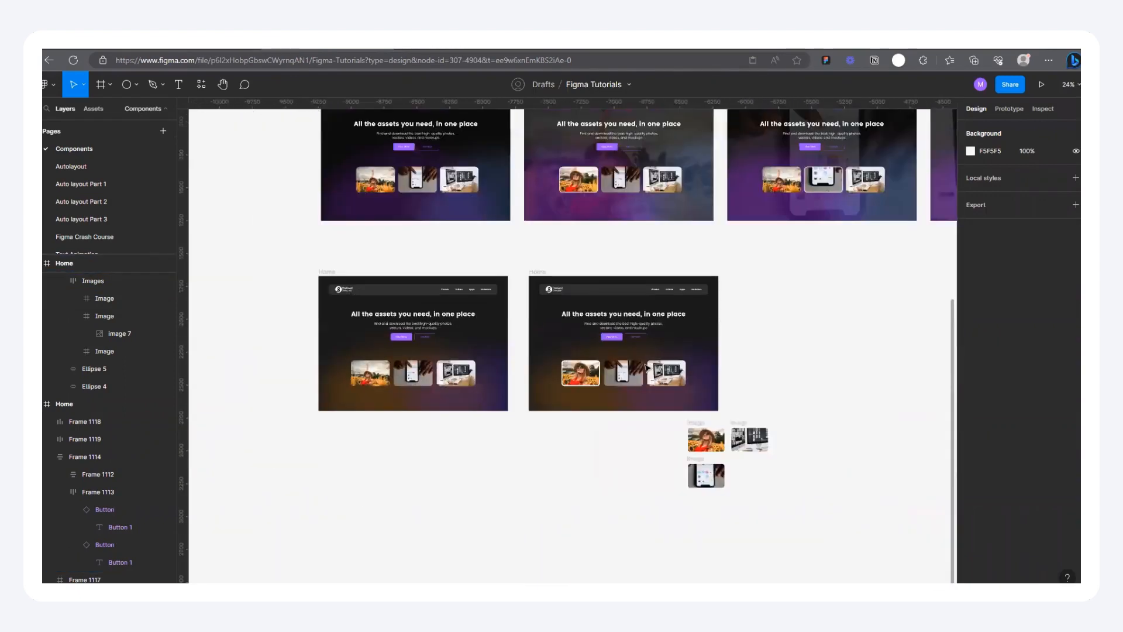
scroll(555, 370, up, 4)
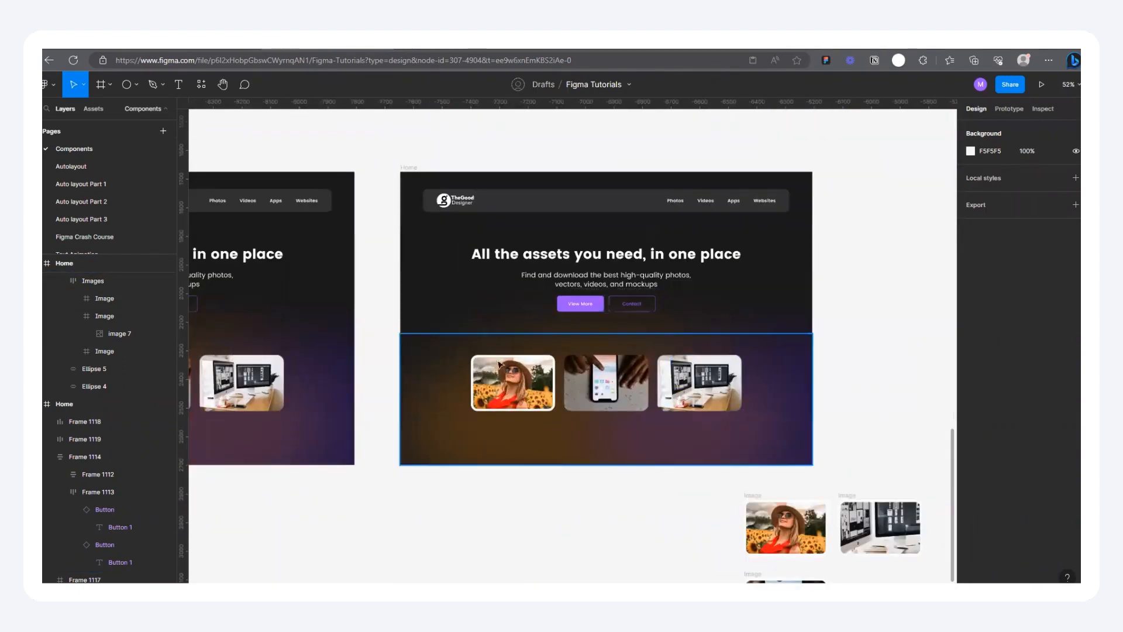
scroll(556, 389, up, 2)
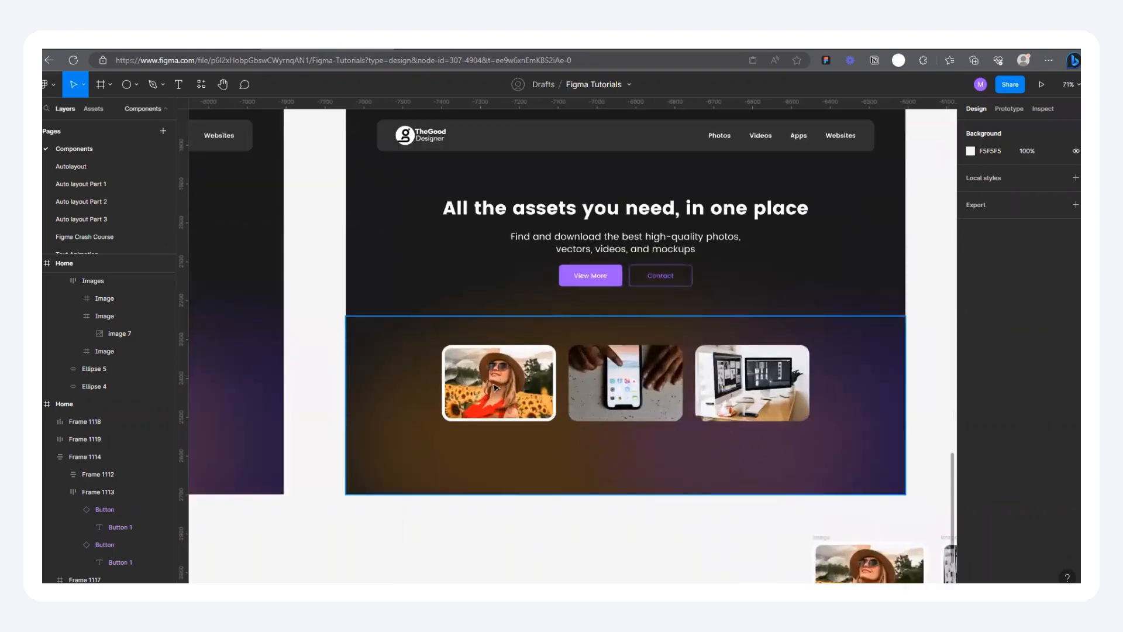
scroll(506, 380, down, 5)
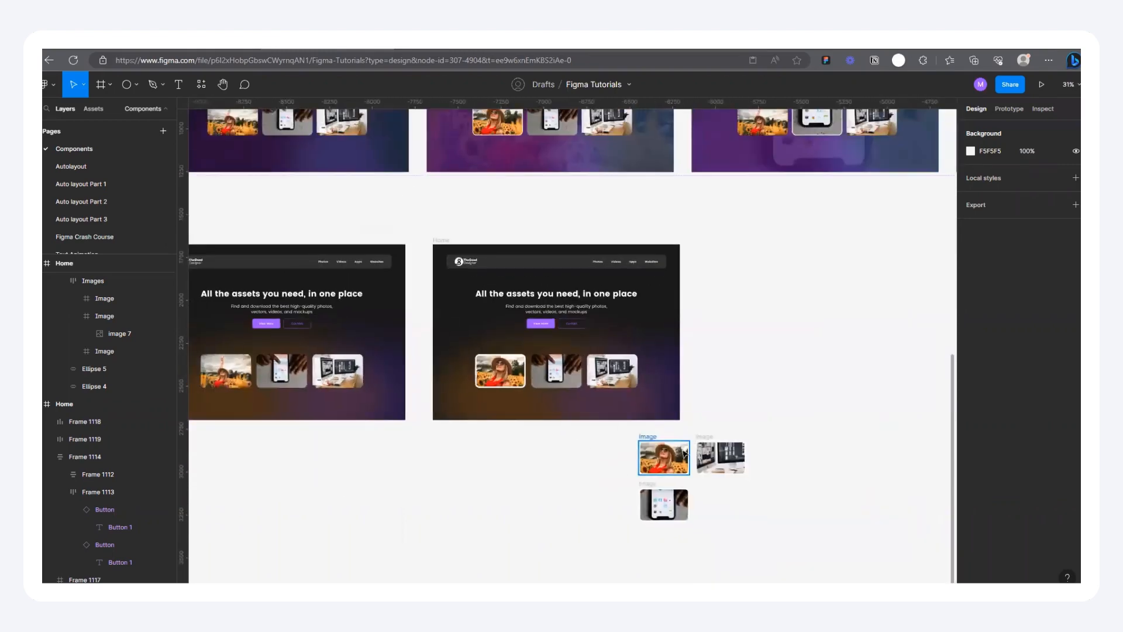
click(677, 455)
drag(677, 455, 477, 345)
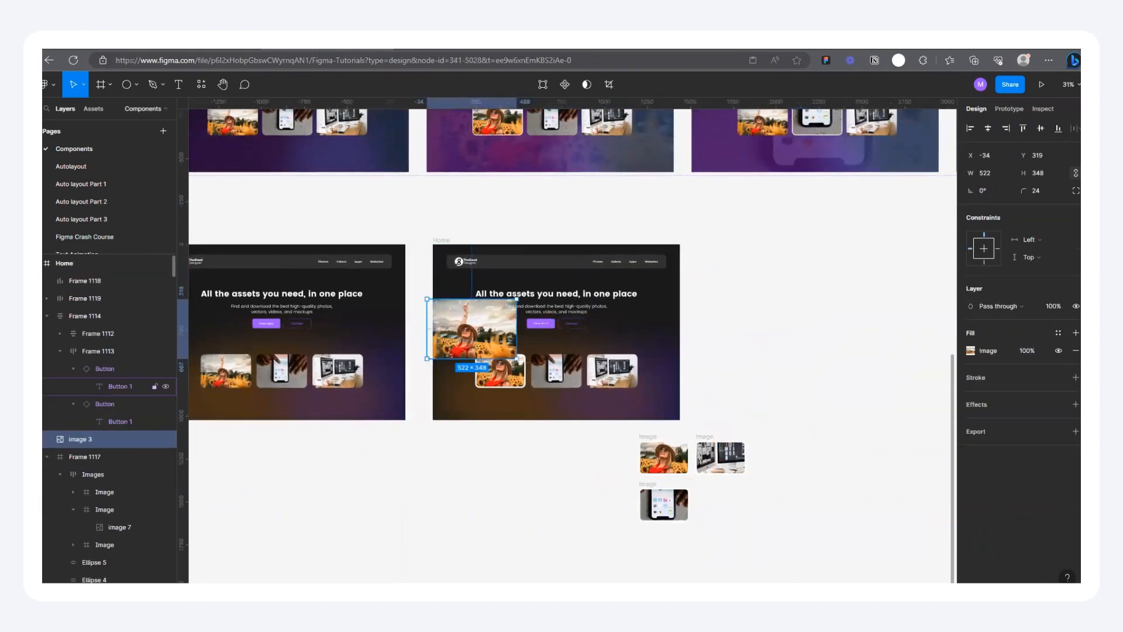
Step: Move the copied sunflower photo's layer to the back of the second Home frame, below Frame 1117
scroll(434, 255, up, 3)
scroll(446, 251, up, 5)
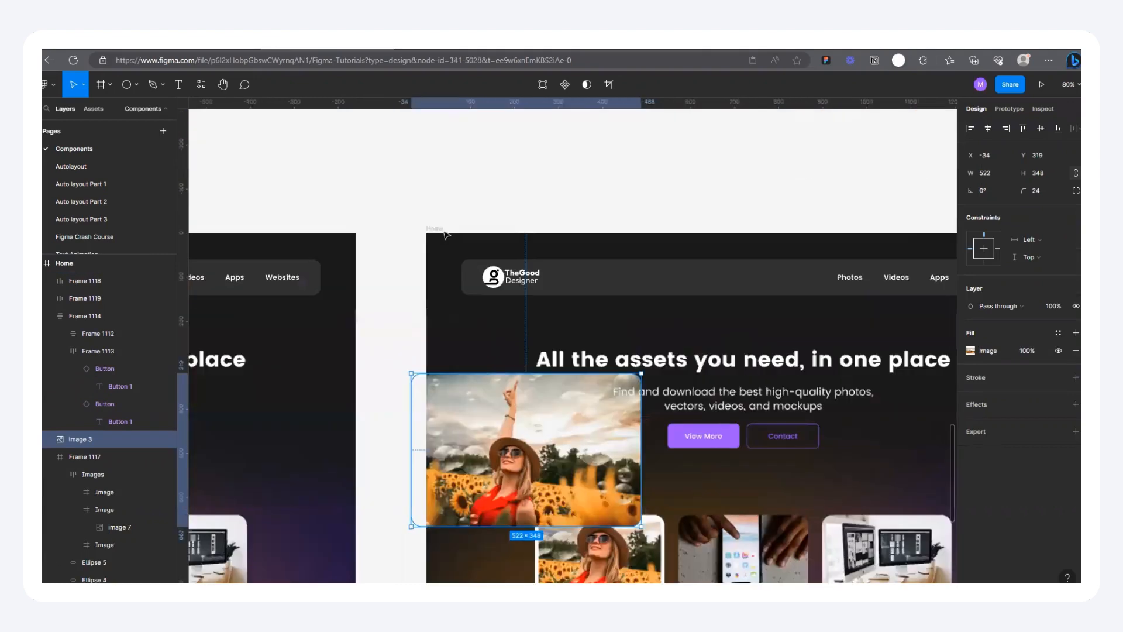
scroll(422, 243, down, 5)
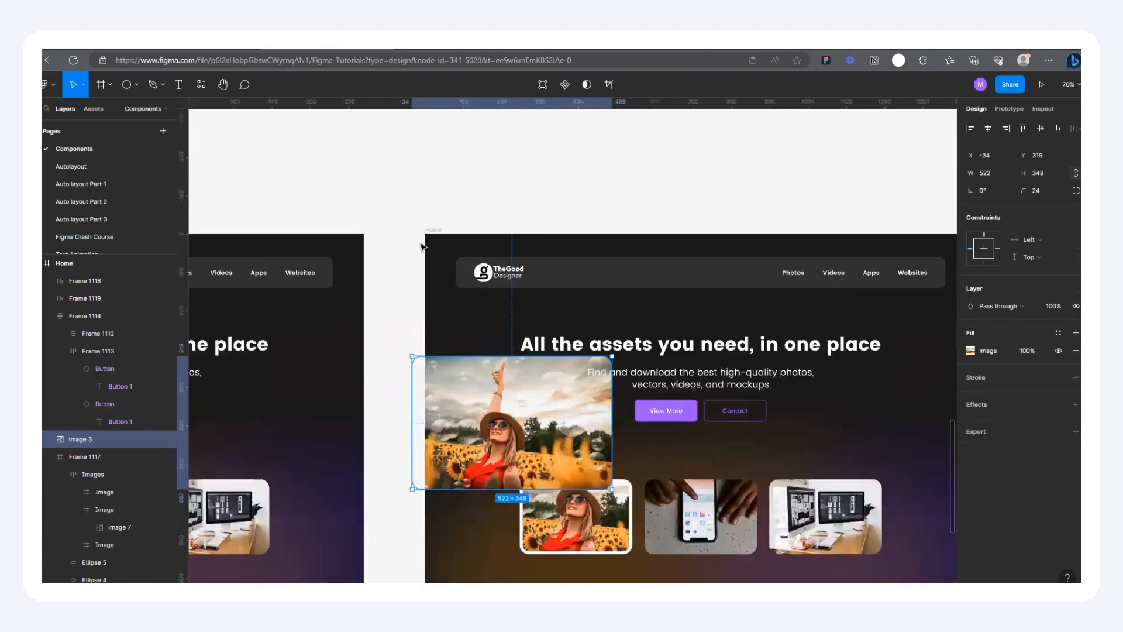
drag(80, 472, 175, 559)
scroll(512, 324, up, 3)
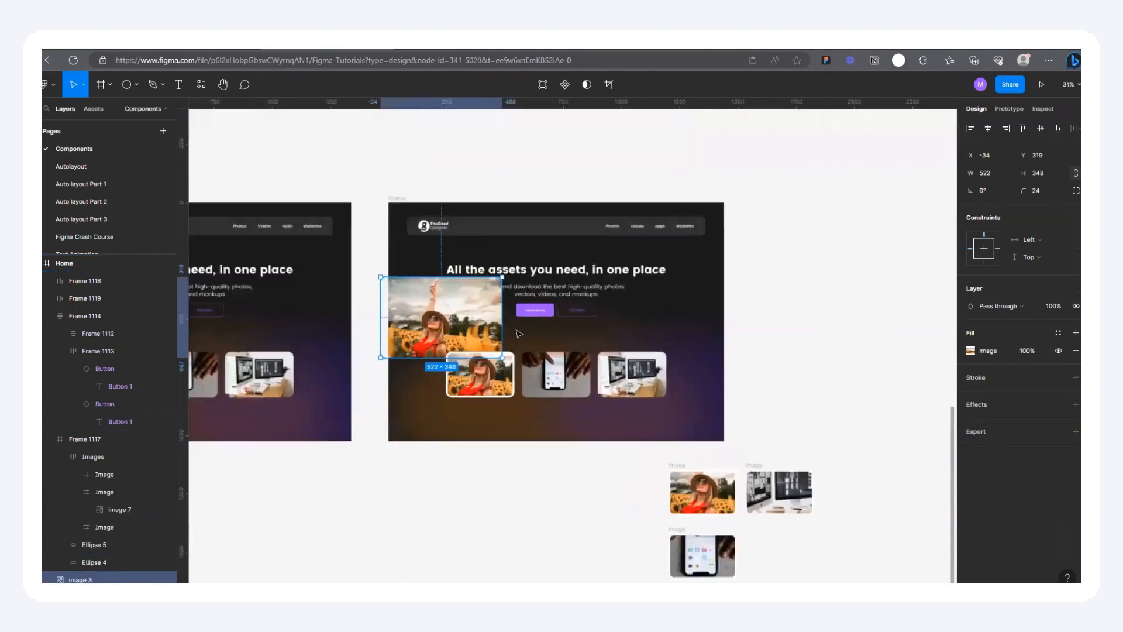
Step: Enlarge the sunflower photo to about 1661 × 1108 and position it at X -68, Y -40 to cover the second Home frame
drag(509, 258, 689, 139)
drag(681, 378, 794, 489)
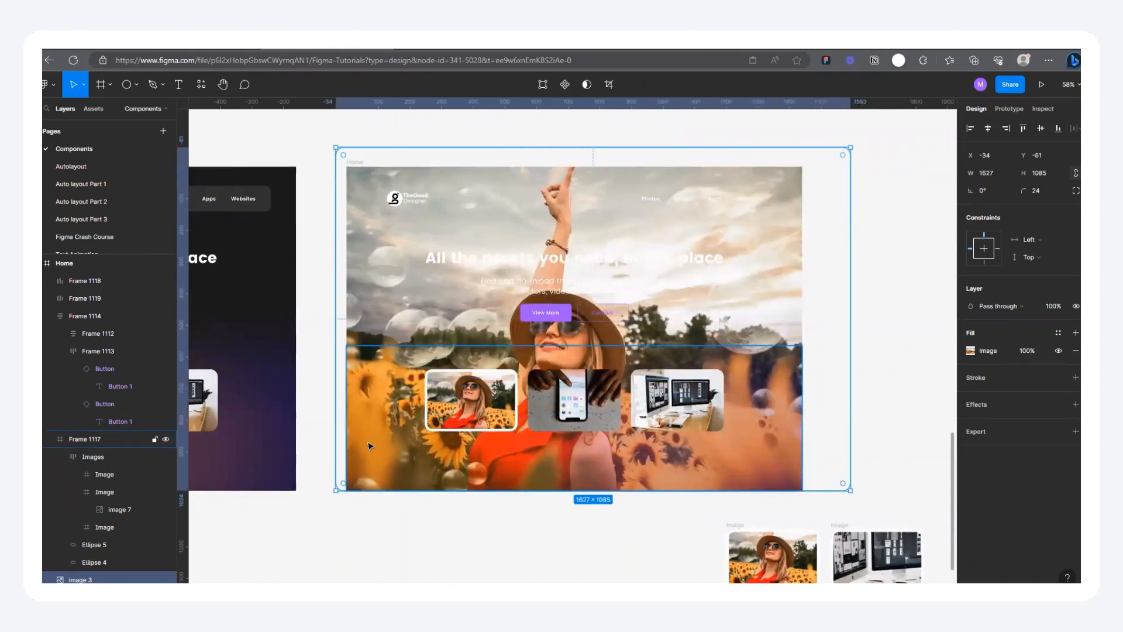
drag(335, 490, 327, 498)
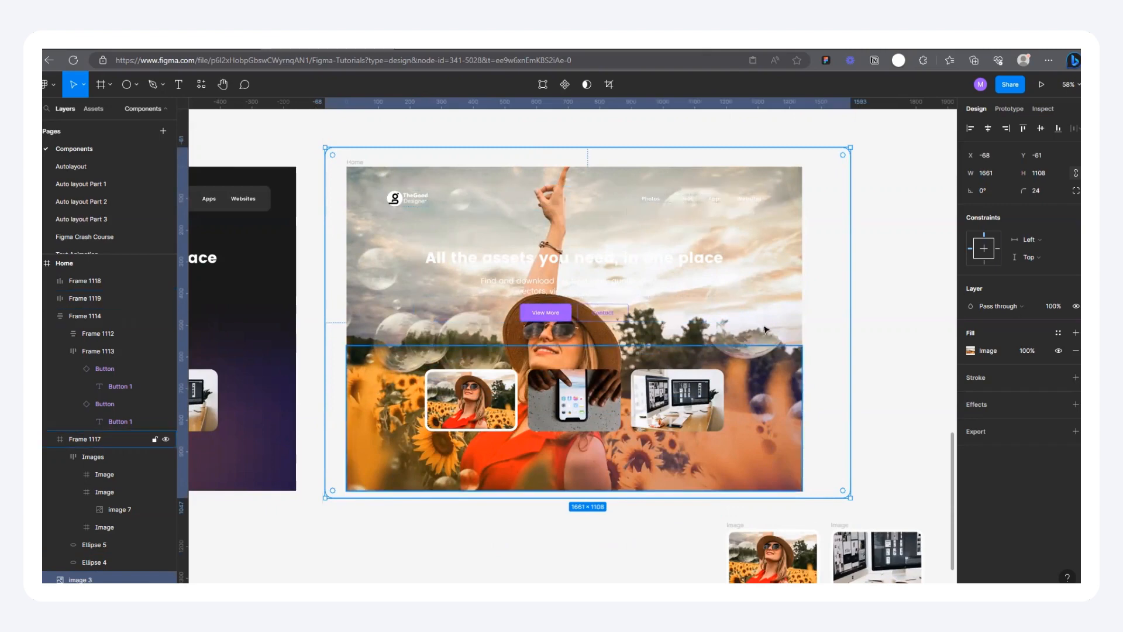
drag(769, 303, 770, 310)
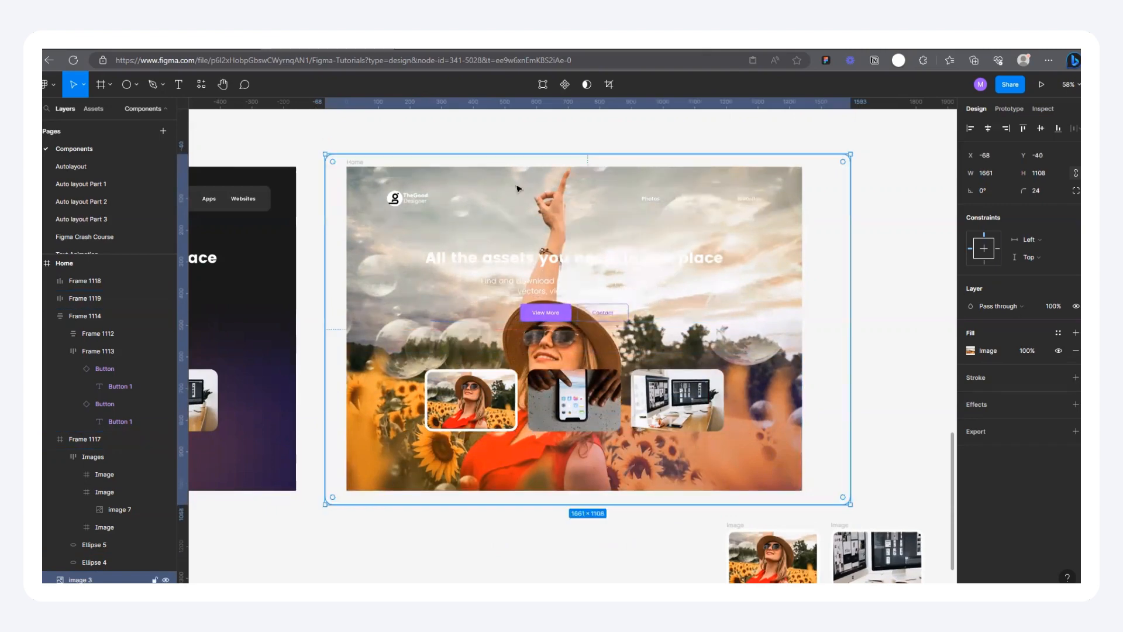
click(823, 167)
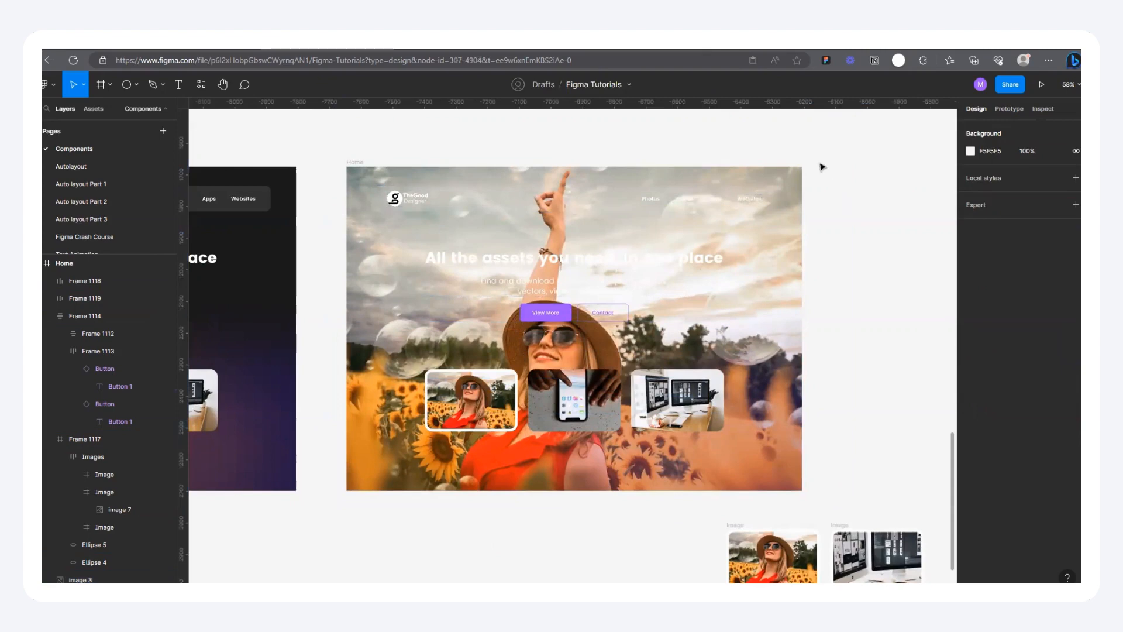
Step: Check the reference page in the prototype preview and set the sunflower background photo's fill opacity to 20%
scroll(491, 193, up, 2)
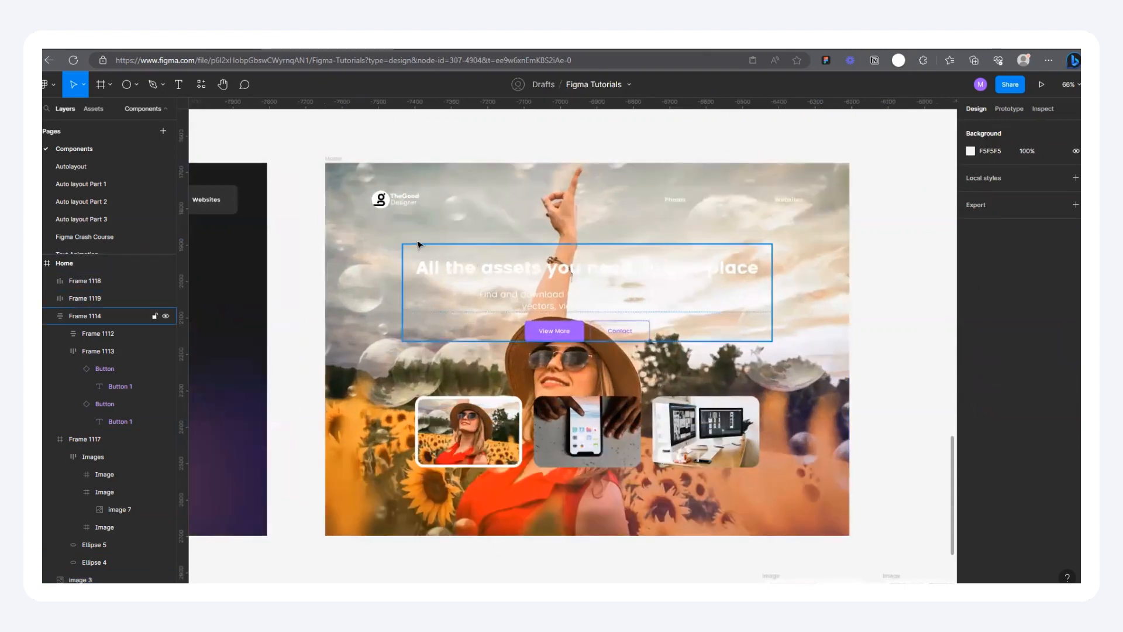
click(811, 354)
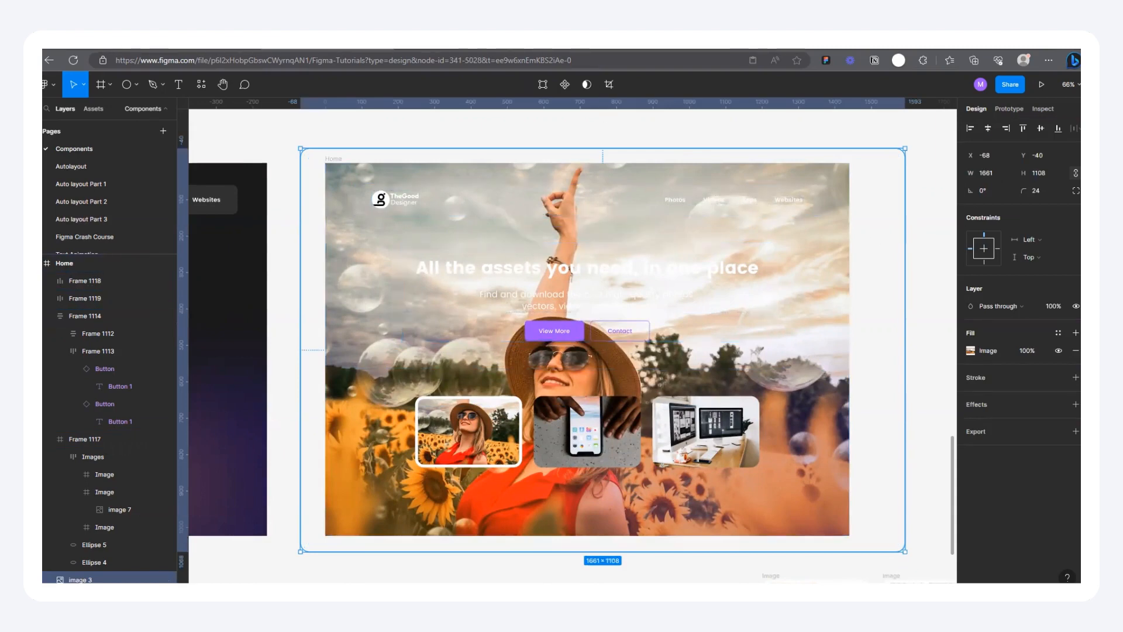
click(468, 50)
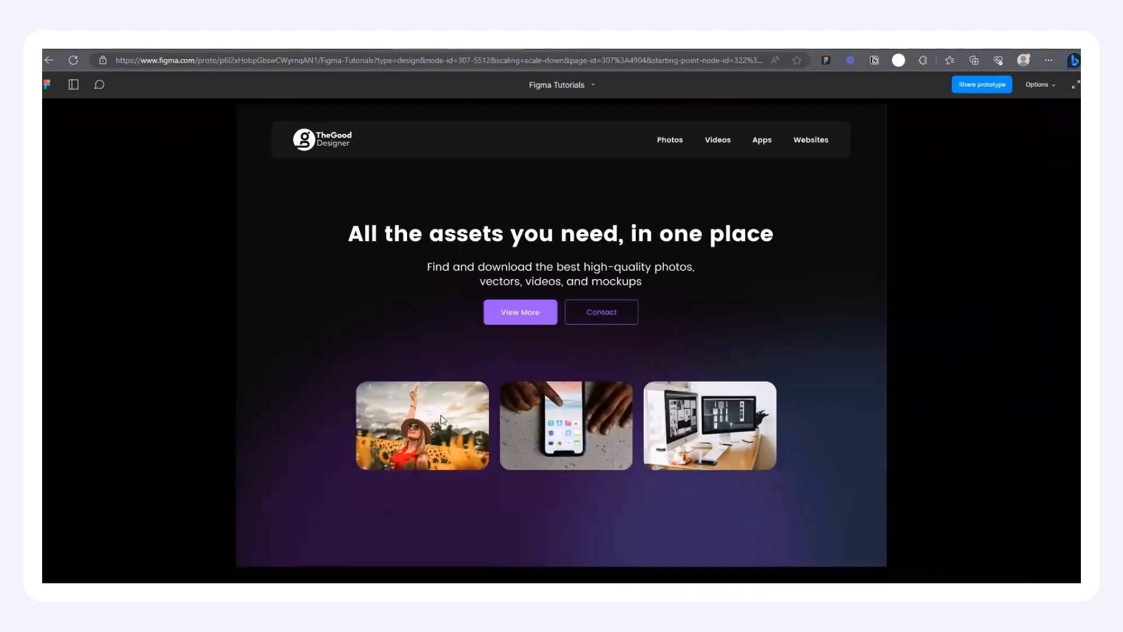
mouse_move(416, 428)
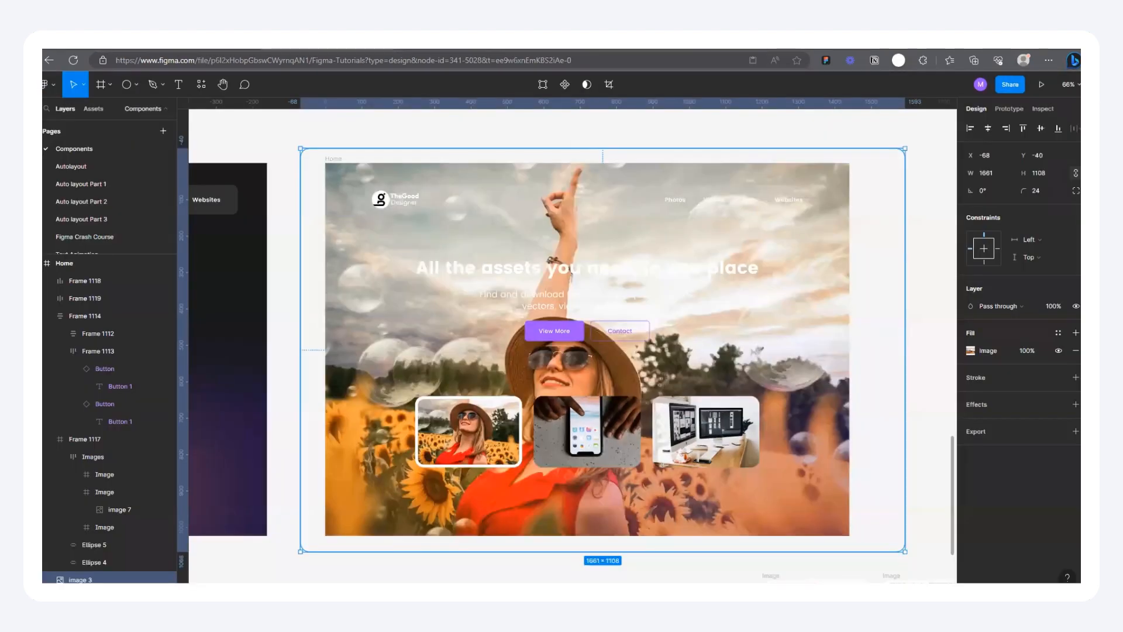
click(1027, 351)
key(Return)
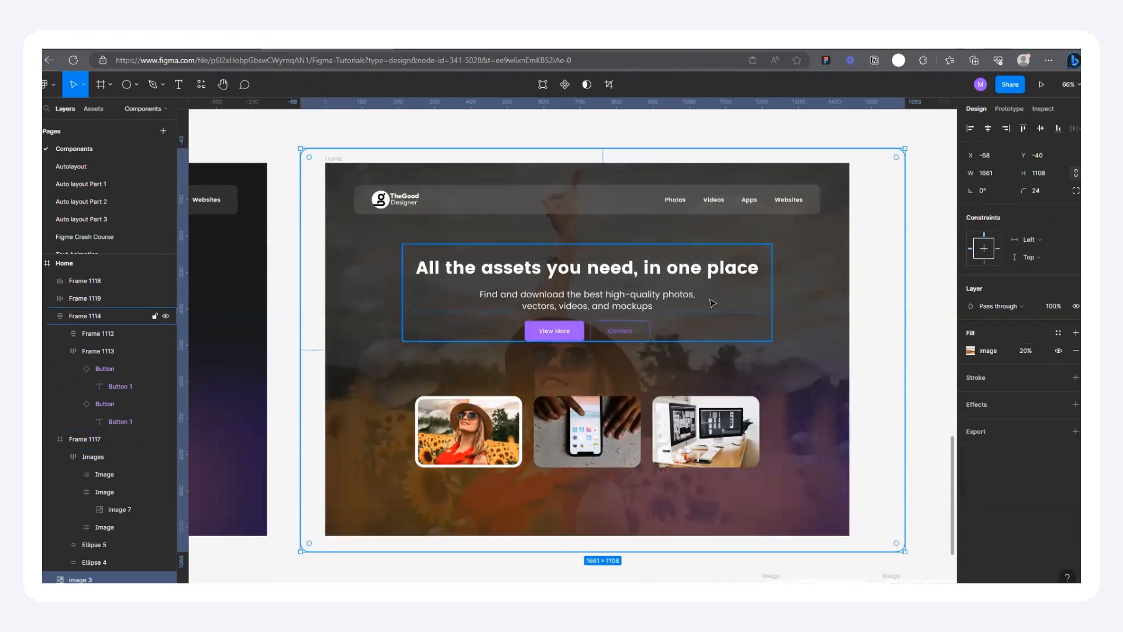
click(919, 232)
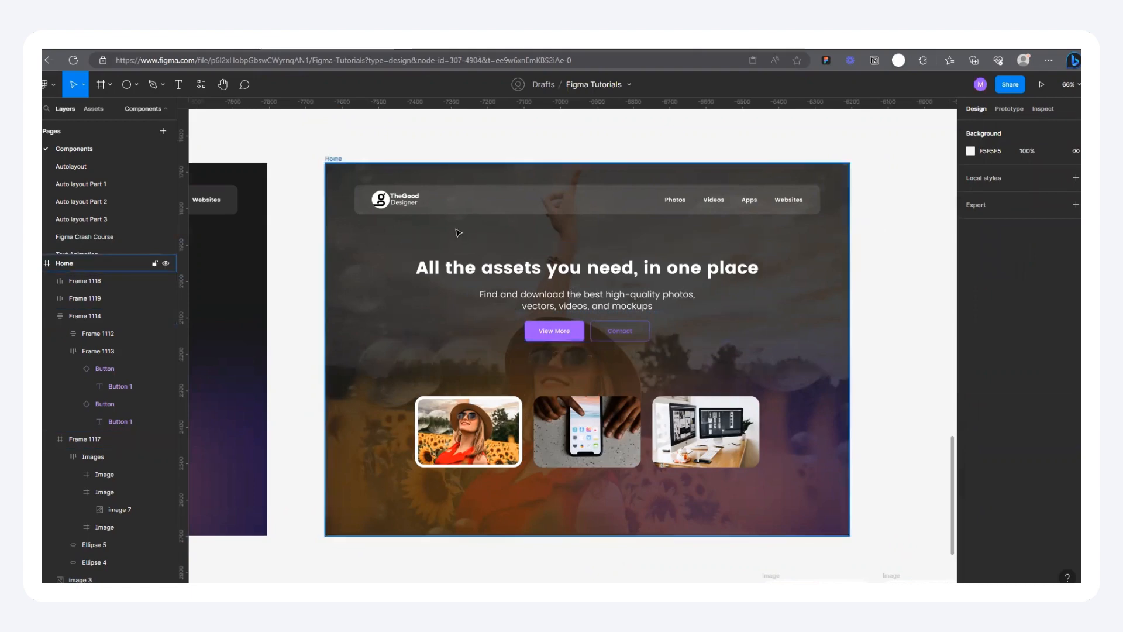
scroll(487, 248, down, 5)
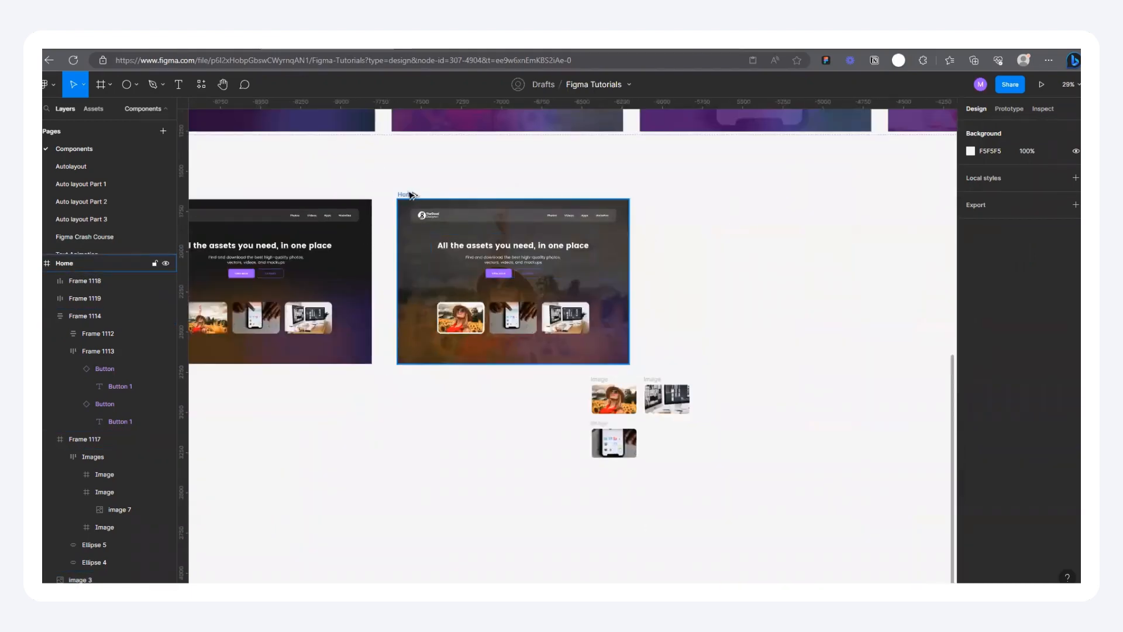
mouse_move(647, 195)
mouse_down()
mouse_move(674, 193)
mouse_move(666, 191)
mouse_up()
scroll(731, 234, right, 2)
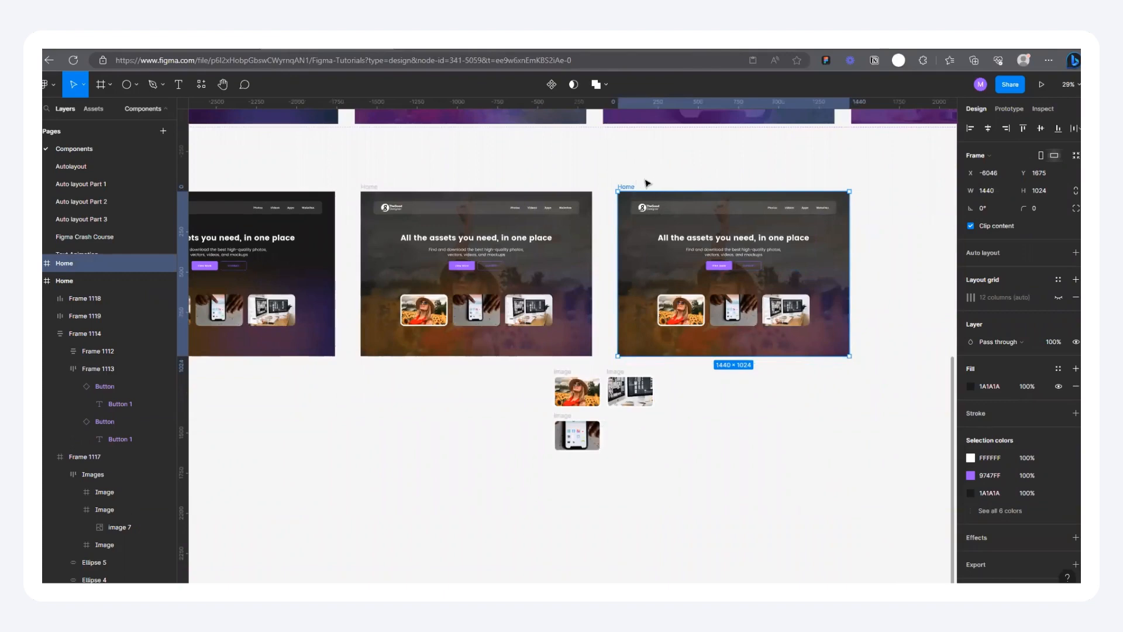
key(Delete)
scroll(654, 243, down, 2)
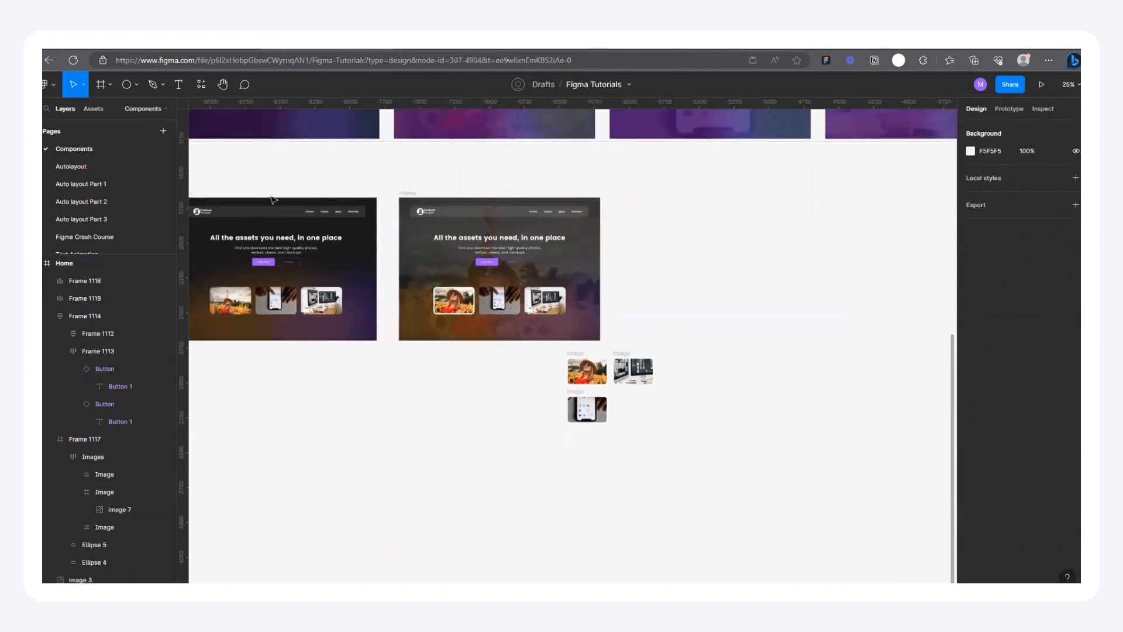
Step: Duplicate the first plain Home frame and place the copy to the right of the sunflower frame at X -6046, Y 1675
scroll(531, 214, down, 2)
drag(284, 199, 615, 202)
scroll(657, 196, up, 3)
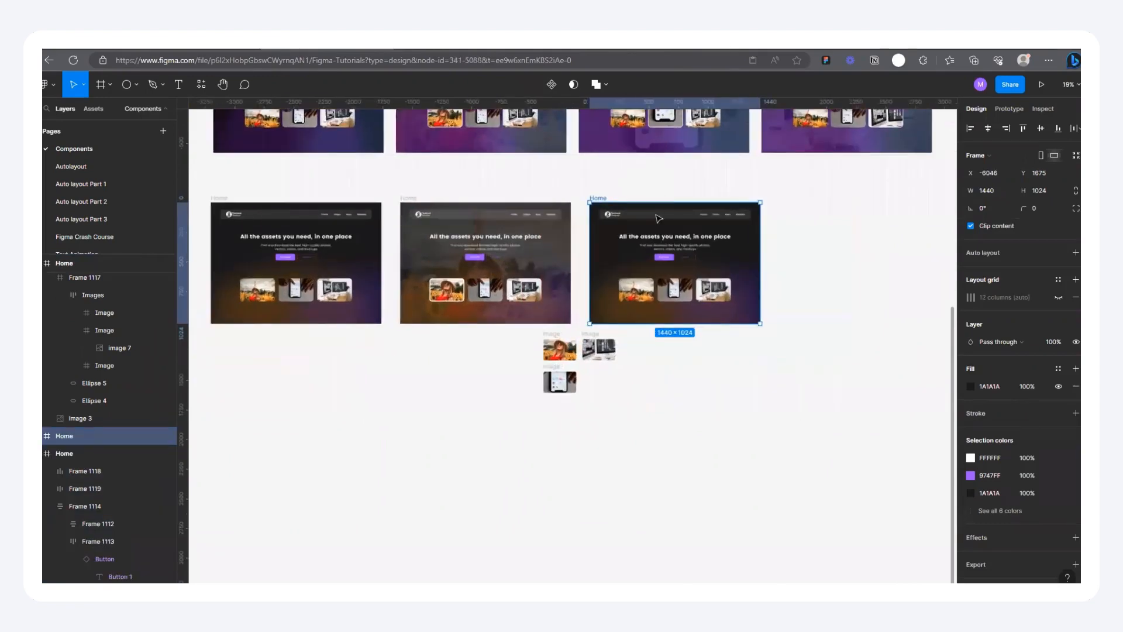
scroll(667, 345, up, 3)
scroll(675, 325, down, 6)
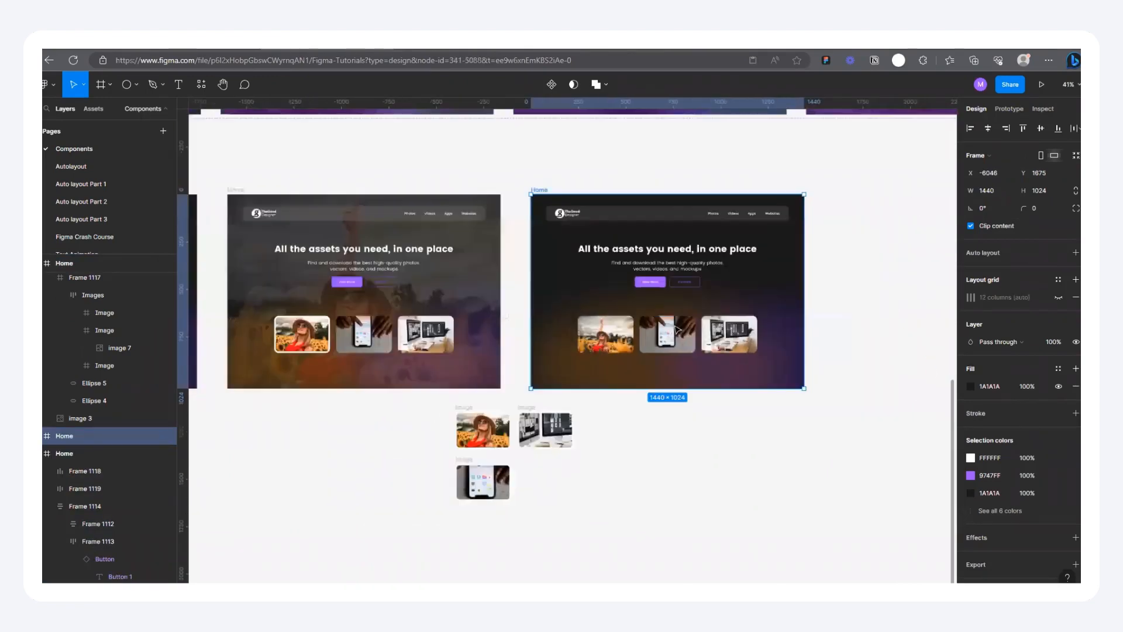
scroll(397, 330, up, 3)
scroll(519, 313, down, 5)
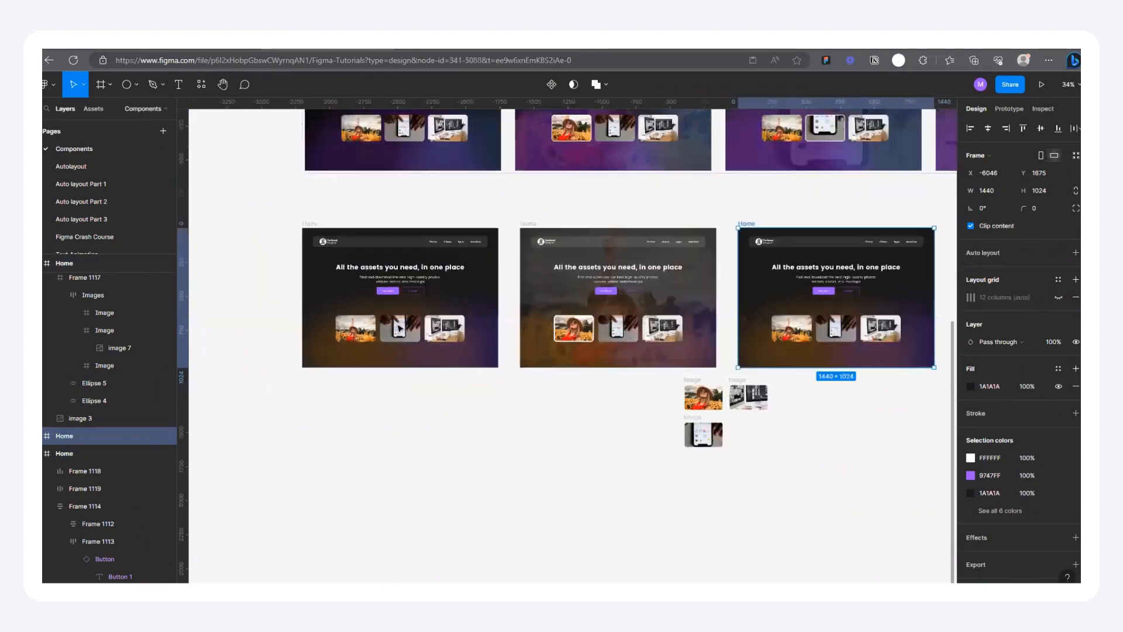
scroll(520, 313, up, 4)
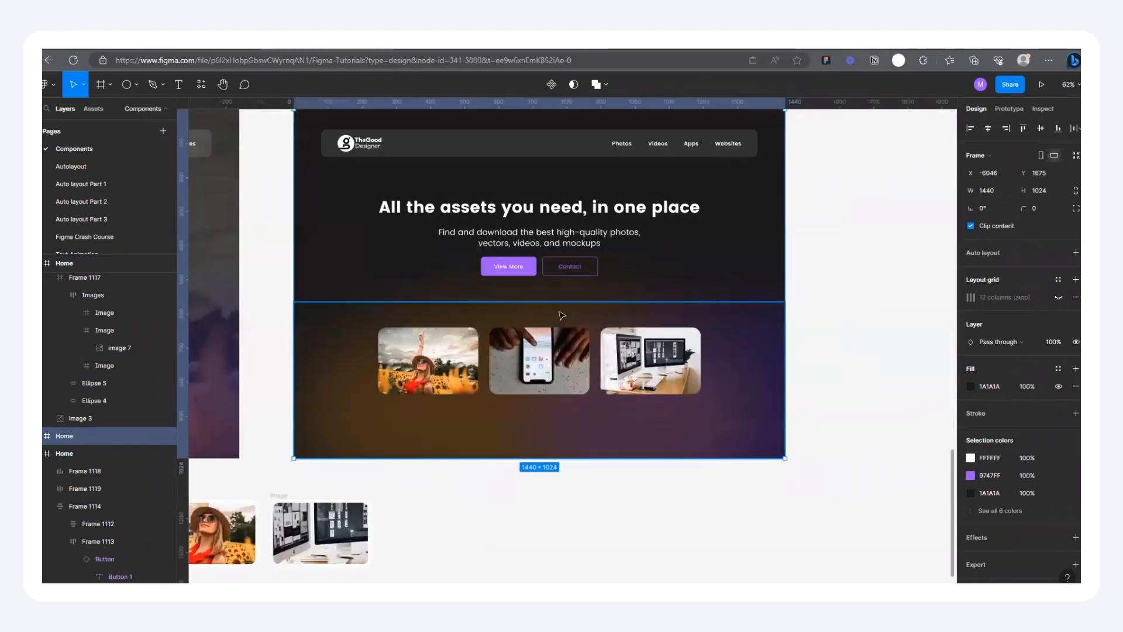
scroll(560, 316, down, 3)
Step: Cut the loose enlarged phone hover card and paste it in place of the middle image card in the third Home frame
scroll(562, 316, up, 2)
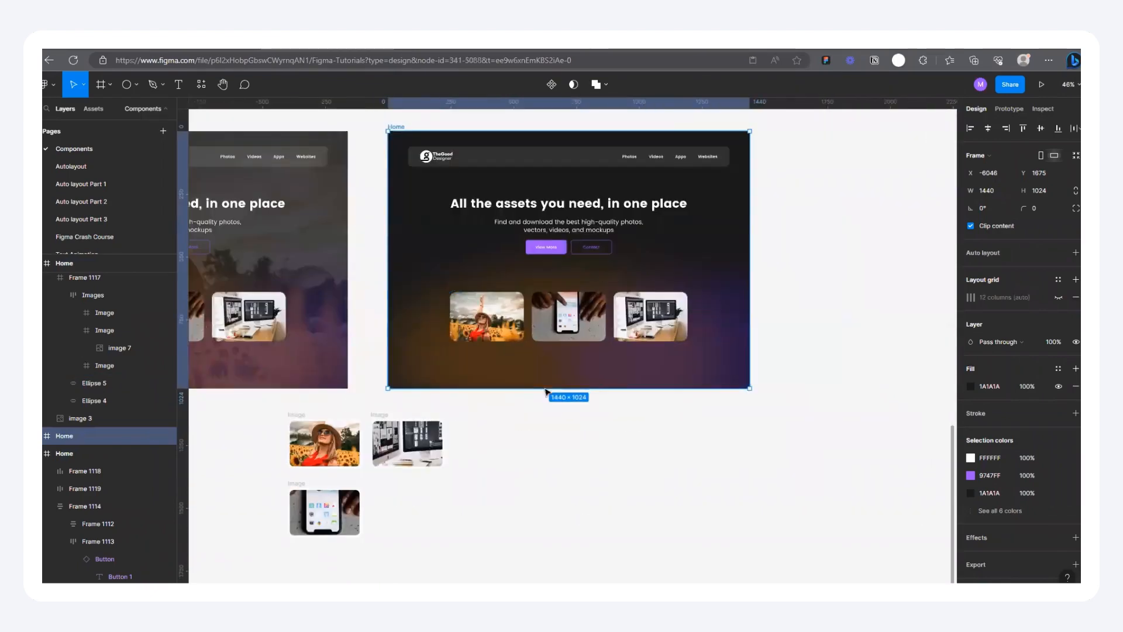
click(297, 484)
key(Delete)
scroll(585, 237, up, 4)
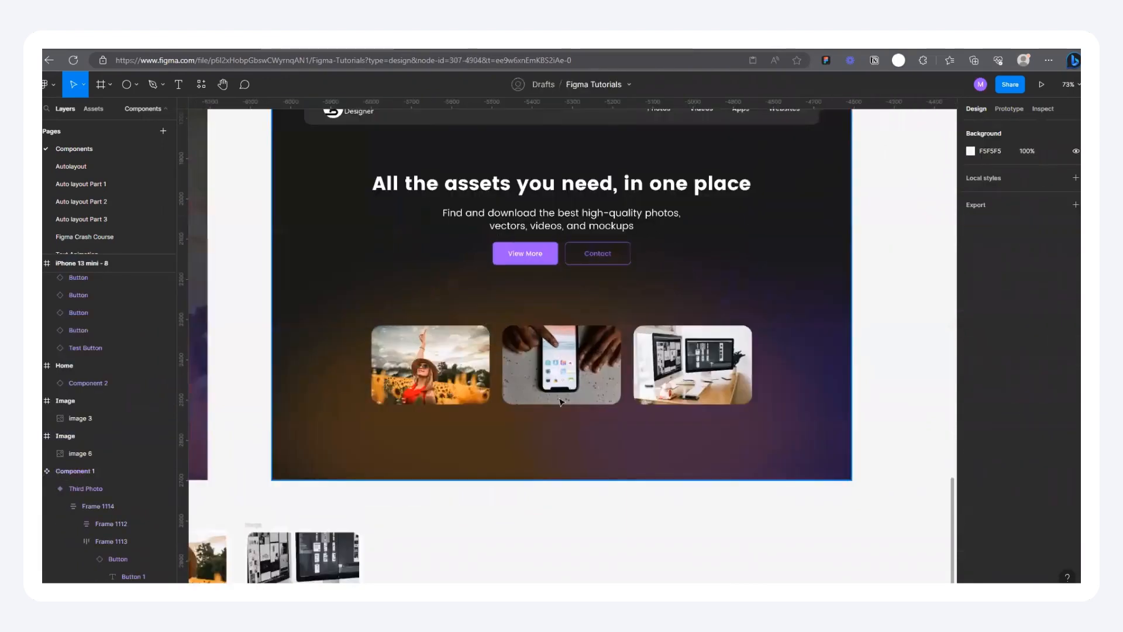
double_click(532, 425)
double_click(531, 425)
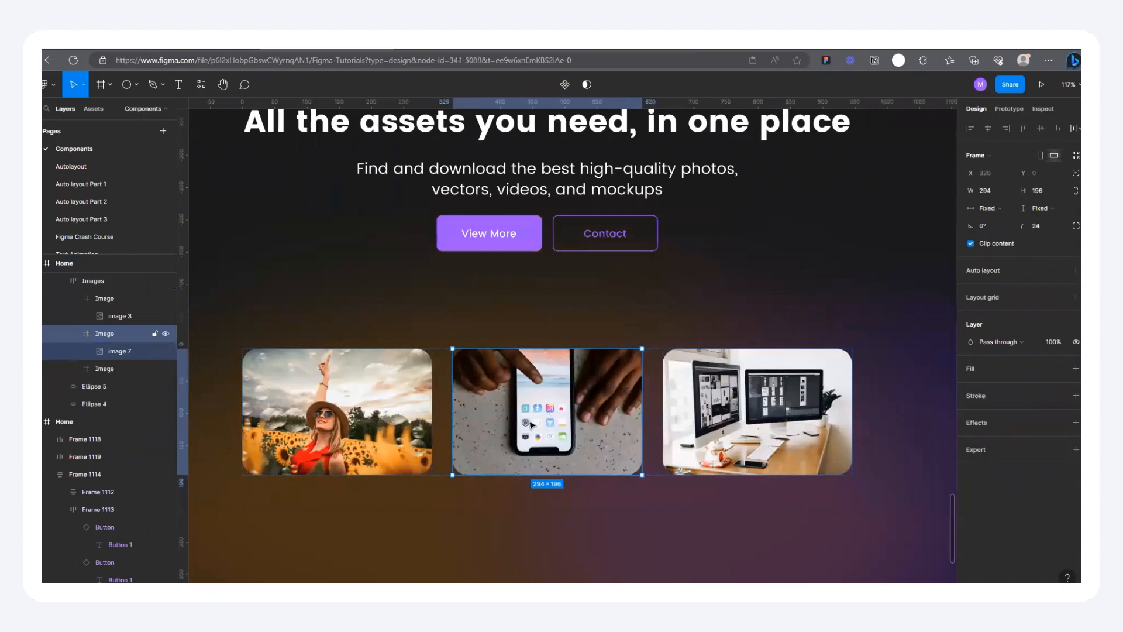
key(ctrl+shift+r)
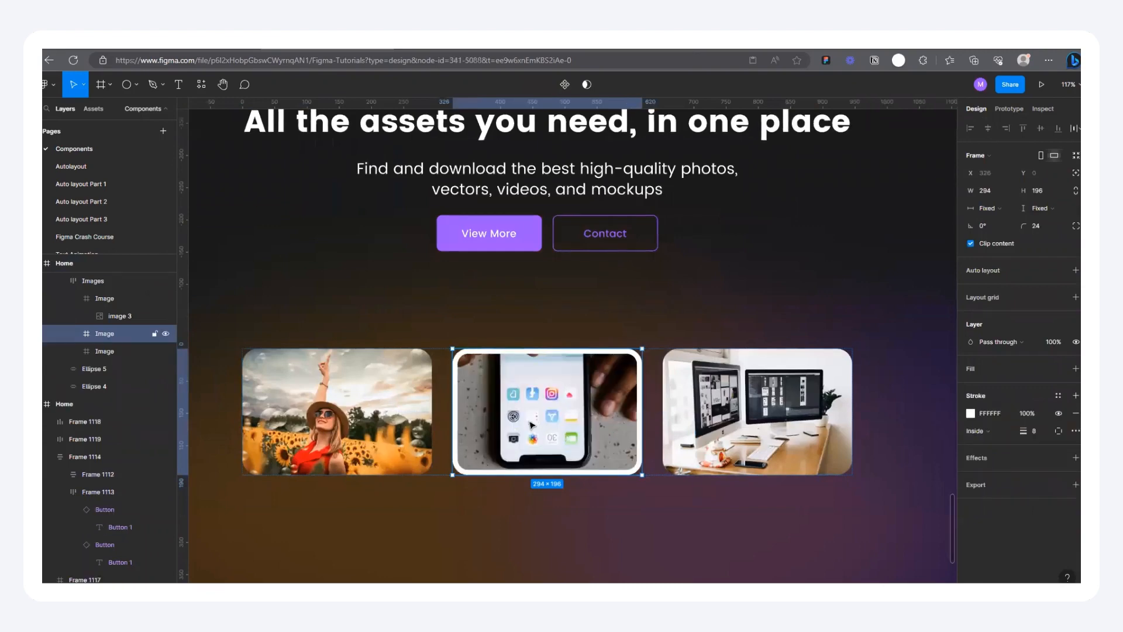
Step: Place a copy of the full phone photo in the third Home frame at about X -34, Y 413 and move its layer below Frame 1117
scroll(532, 425, down, 3)
double_click(532, 425)
scroll(532, 425, down, 3)
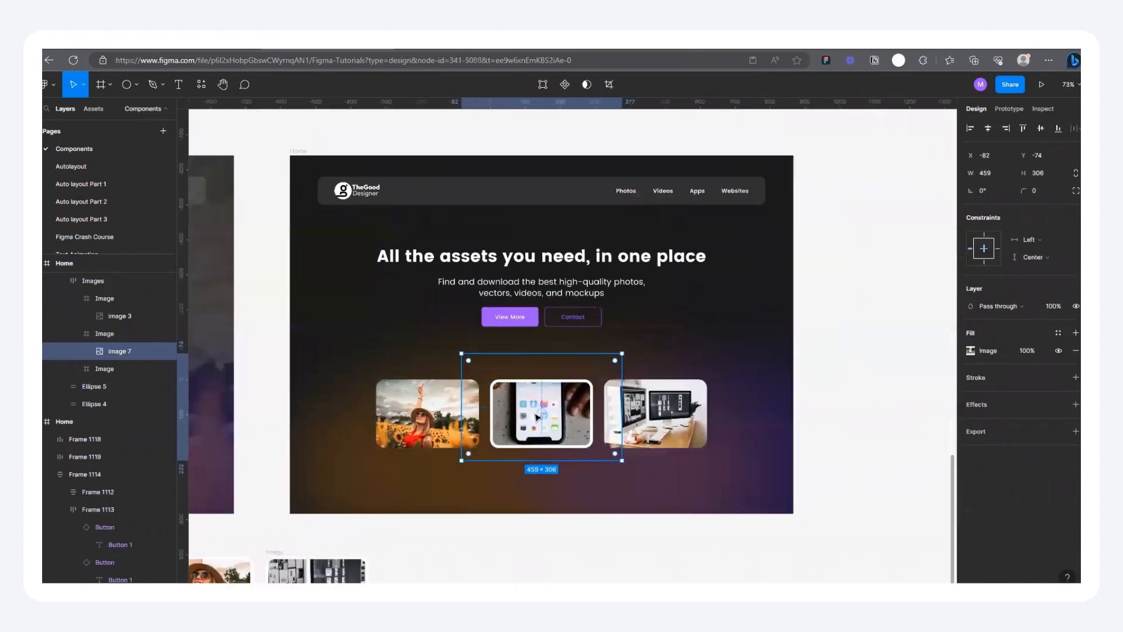
key(ctrl+c)
key(ctrl+v)
drag(765, 401, 431, 377)
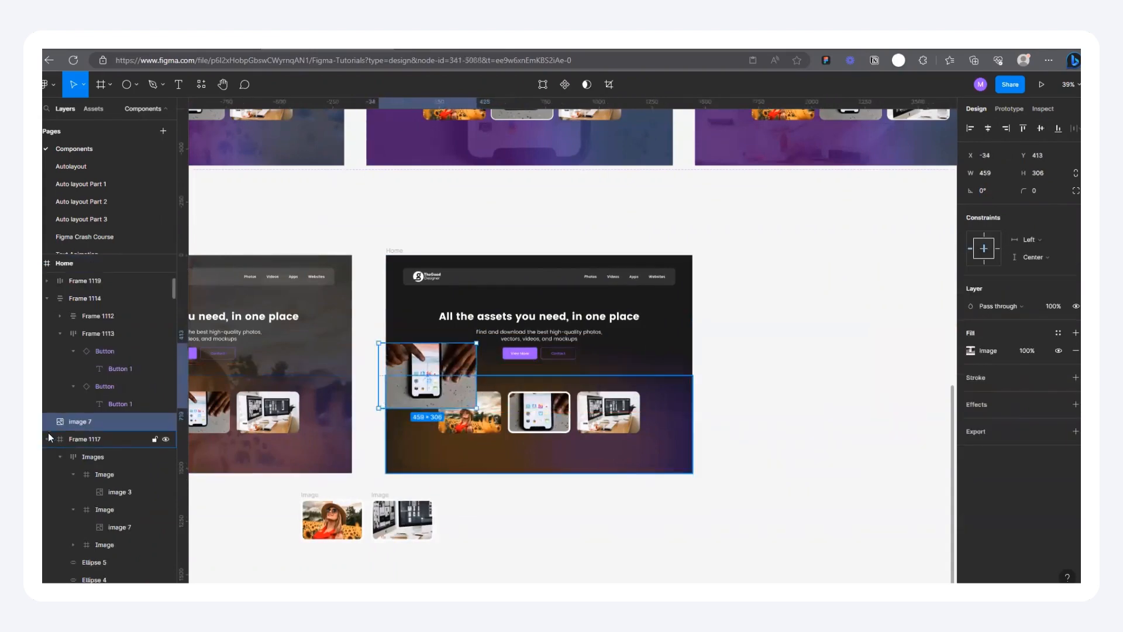
drag(69, 571, 82, 579)
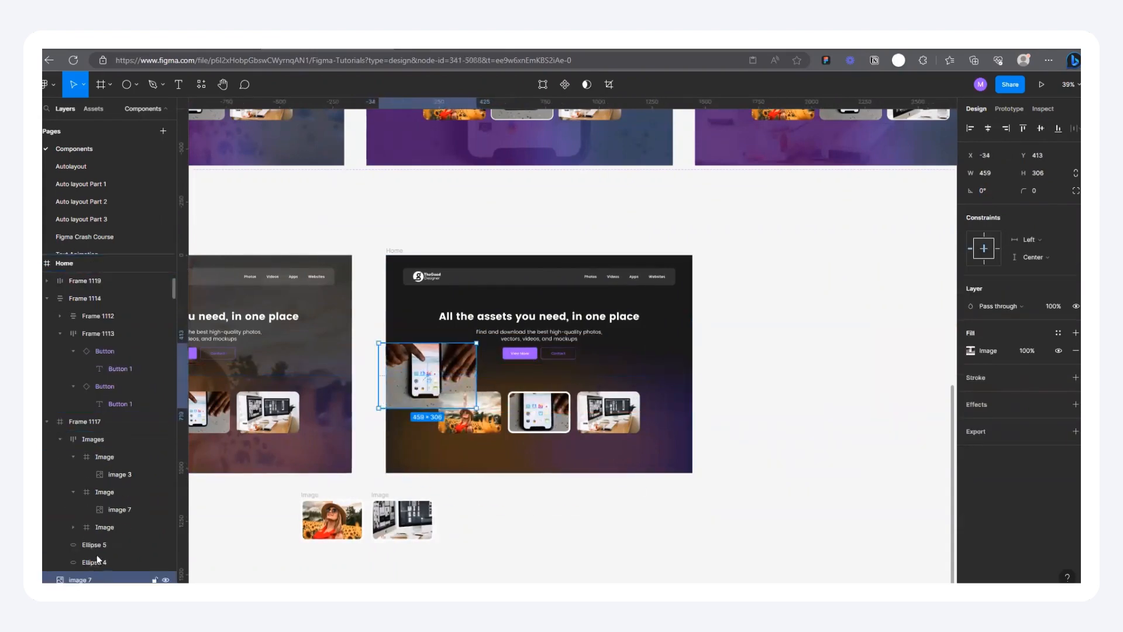
Step: Enlarge the phone photo to about 1565 × 1044 and center it vertically in the third Home frame
drag(475, 407, 681, 544)
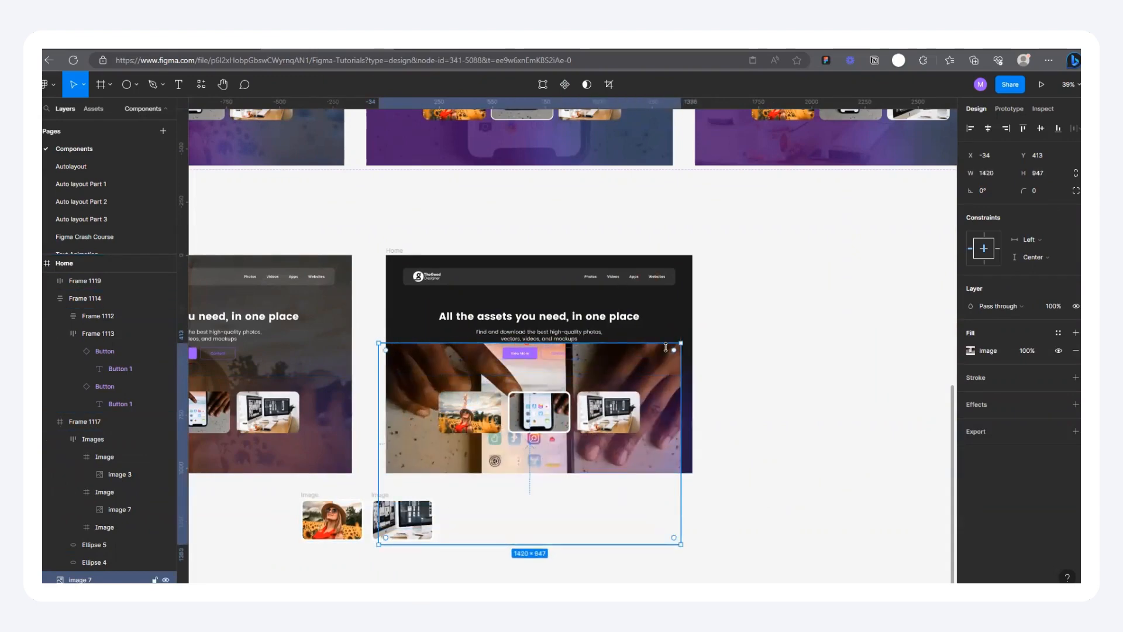
drag(682, 341, 704, 321)
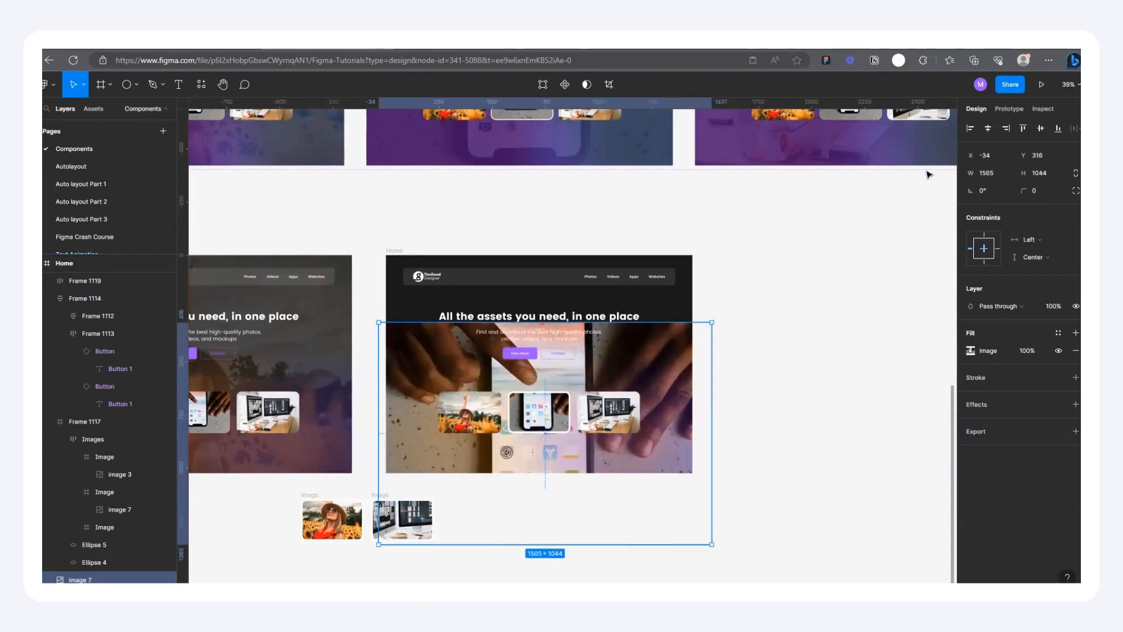
click(1040, 128)
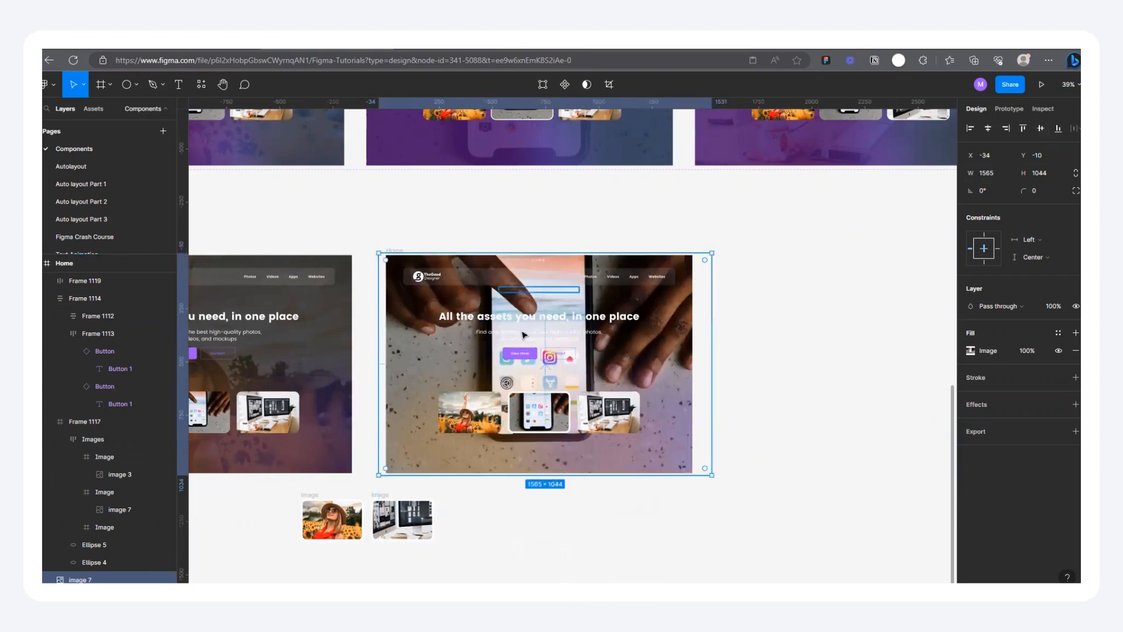
Step: Set the phone background photo's fill opacity to 20% and compare the frame with the phone hover state in the prototype preview
scroll(561, 383, up, 2)
scroll(609, 286, up, 4)
scroll(554, 357, down, 4)
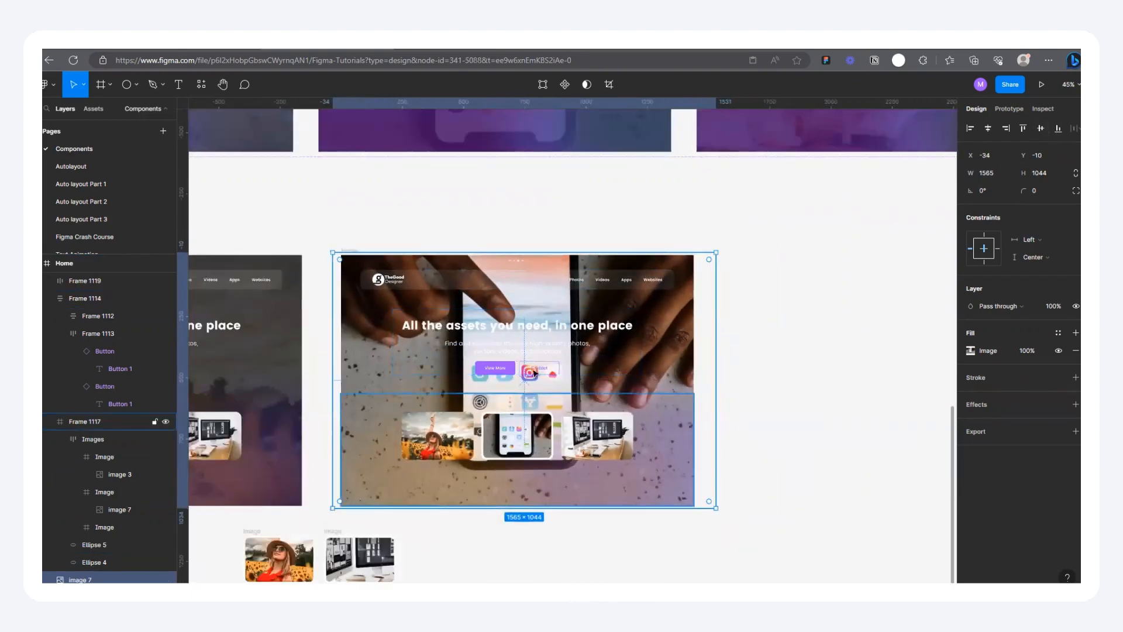
scroll(594, 352, up, 2)
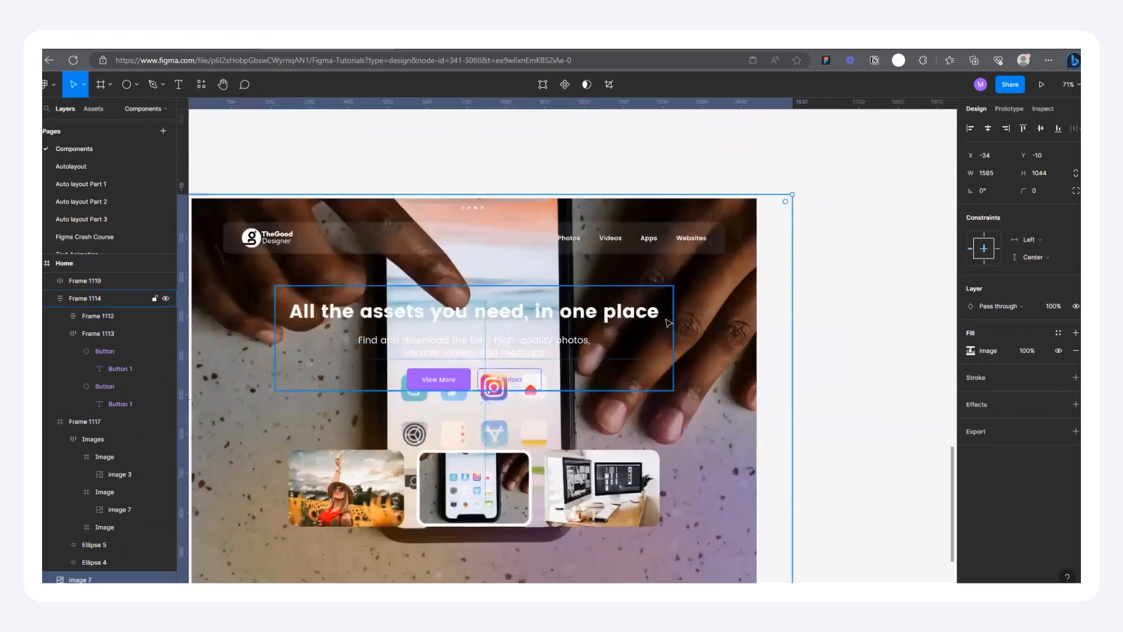
scroll(706, 397, down, 2)
click(1031, 354)
text(0)
key(Return)
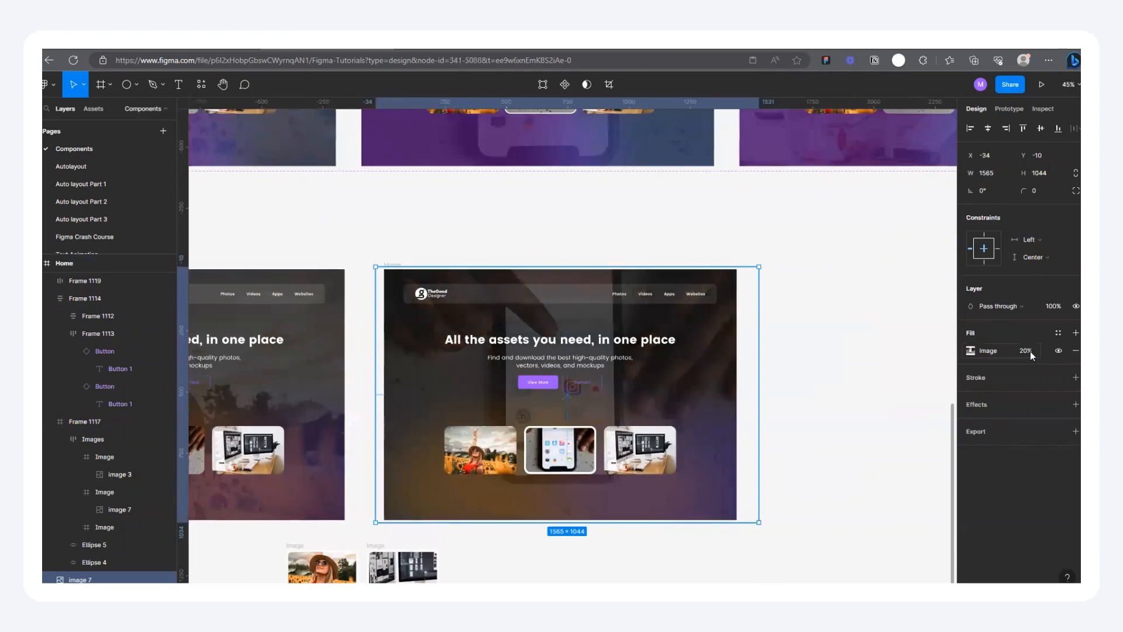
click(877, 323)
scroll(680, 348, up, 1)
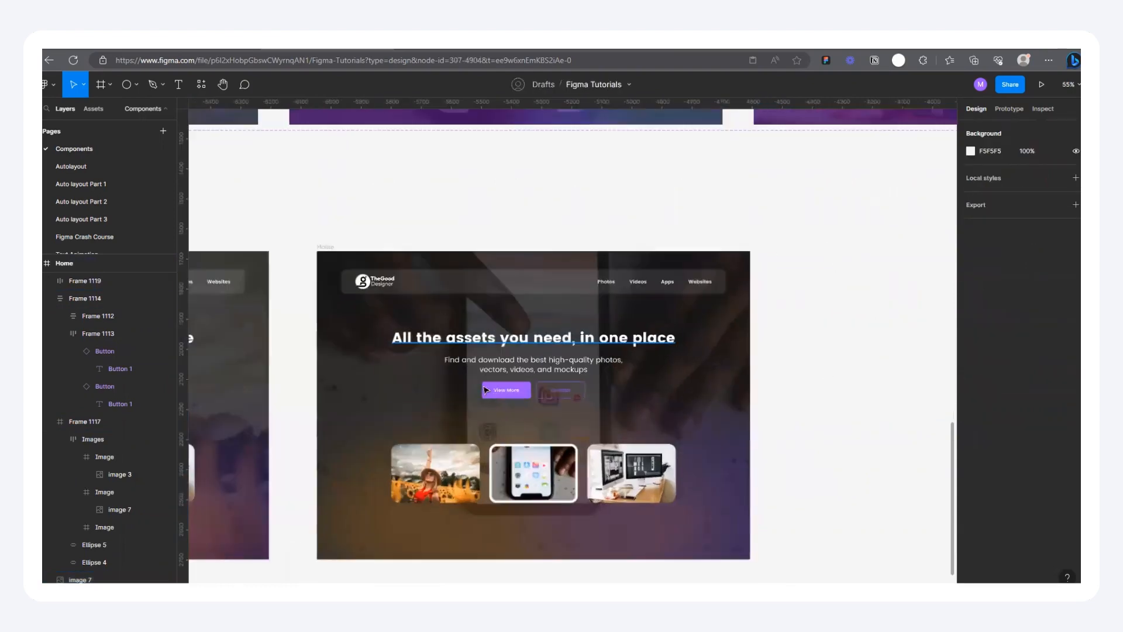
scroll(610, 325, down, 2)
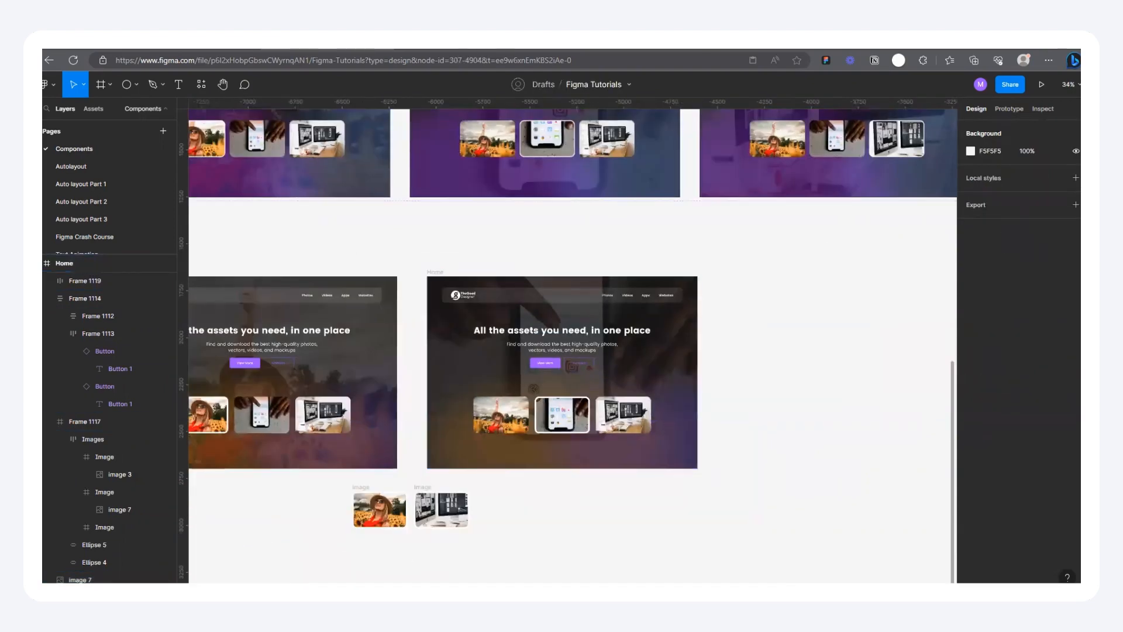
click(479, 48)
mouse_move(583, 413)
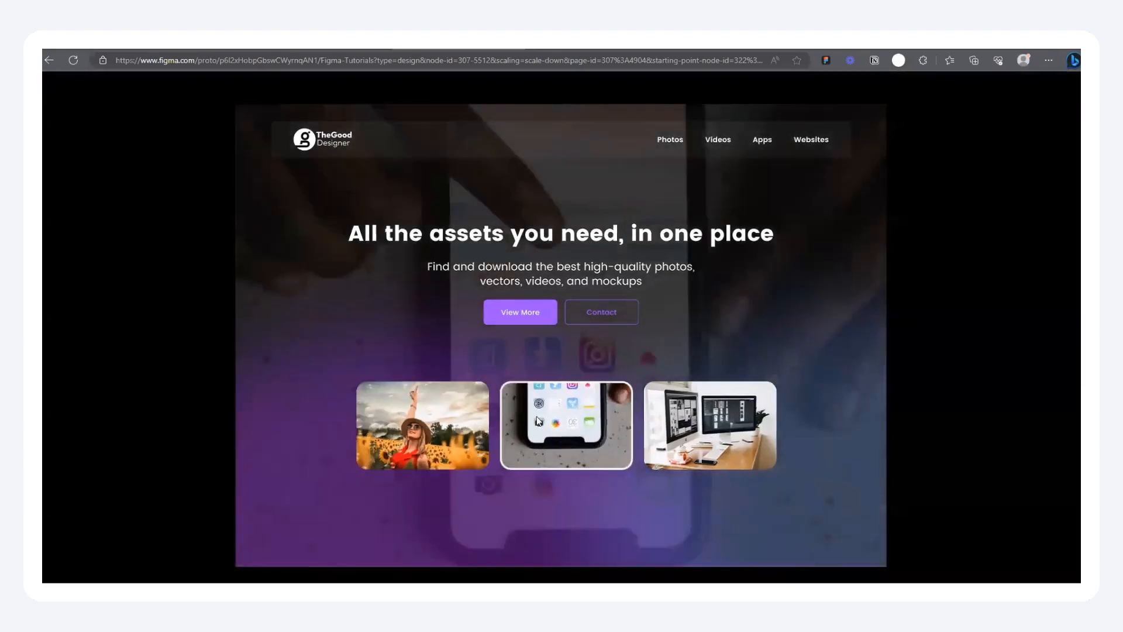
click(366, 48)
Step: Duplicate the plain Home frame again and place the copy at the end of the row at X -4472, Y 1675
scroll(700, 333, down, 6)
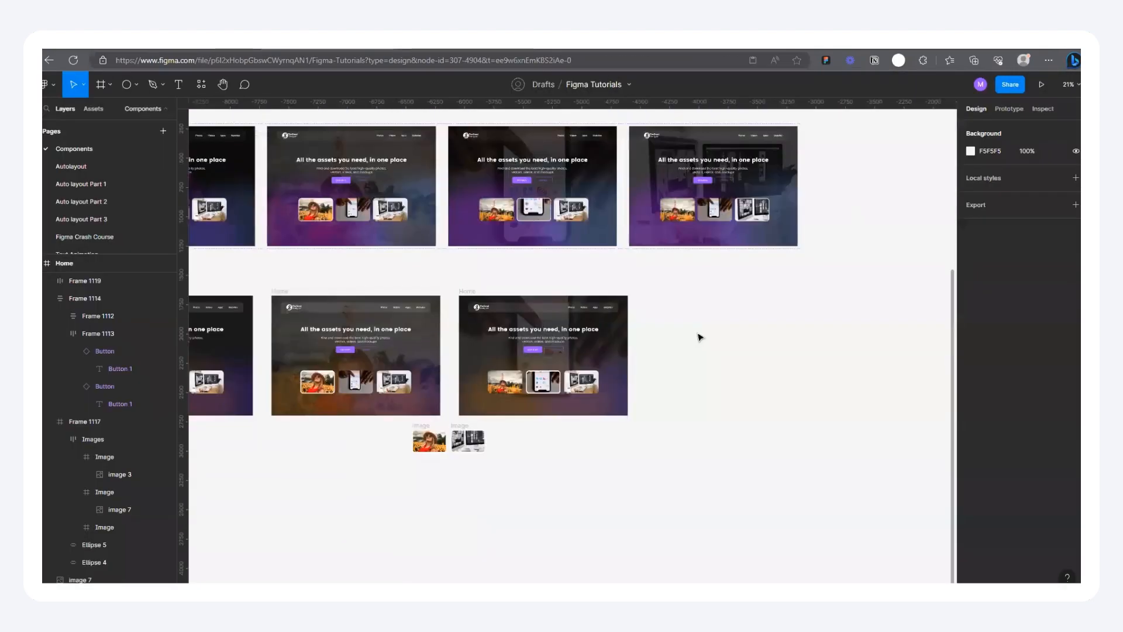
click(333, 311)
drag(461, 310, 677, 308)
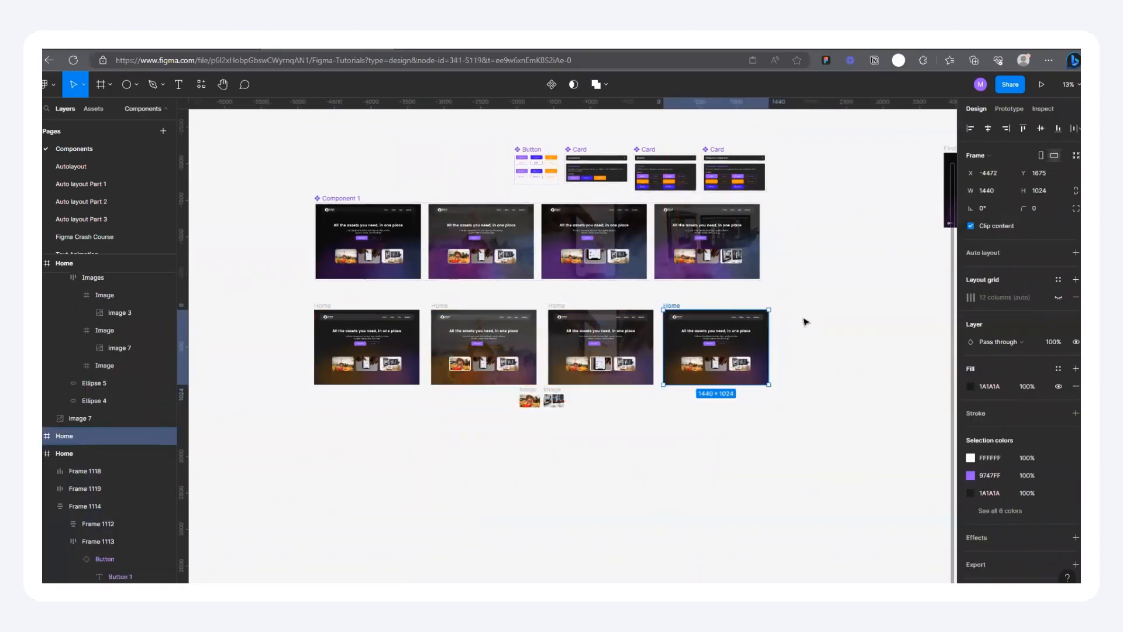
Step: Cut the loose enlarged computer hover card and paste it in place of the third image card in the fourth Home frame
scroll(710, 323, up, 5)
click(412, 463)
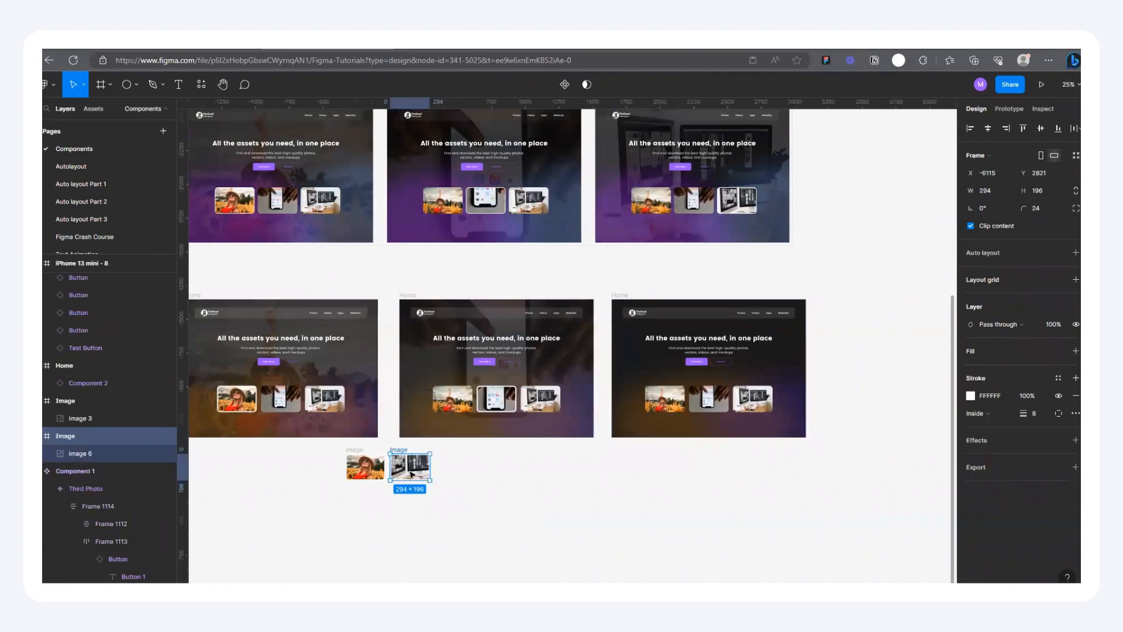
key(Delete)
scroll(790, 387, up, 1)
scroll(790, 387, up, 10)
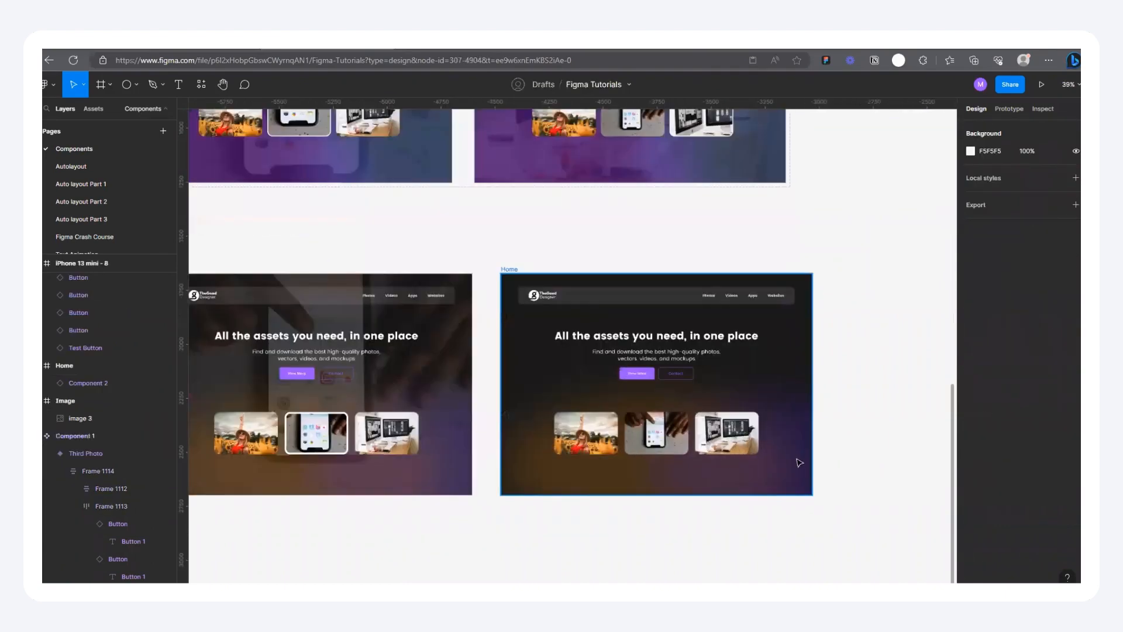
click(646, 407)
click(646, 408)
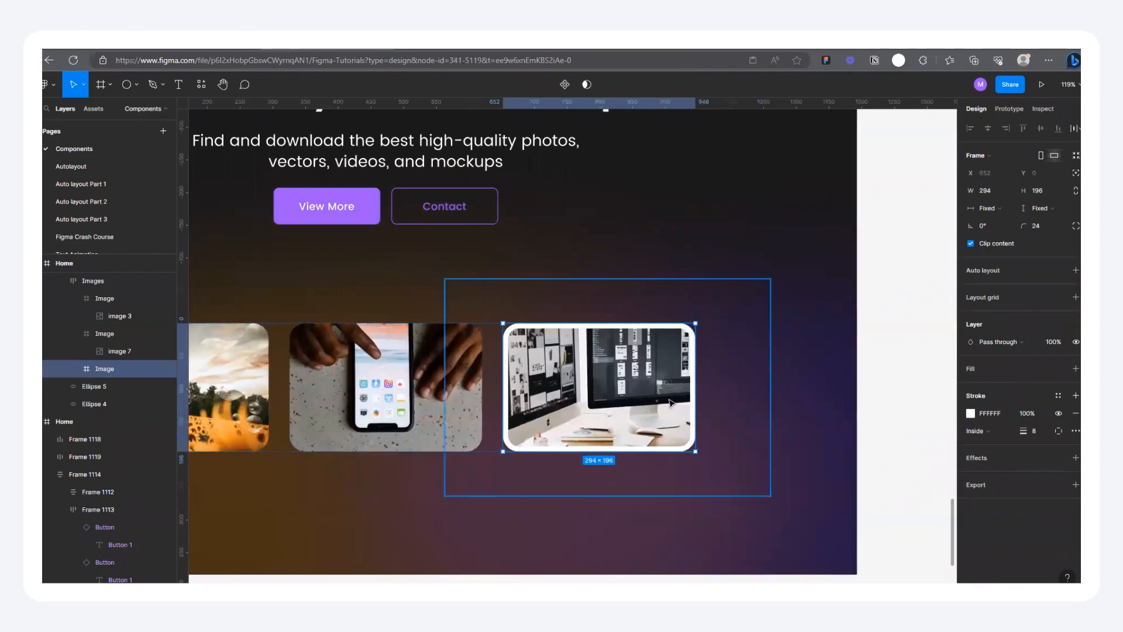
Step: Place a copy of the full computer photo in the fourth Home frame at about X -46, Y 322, with its layer between Frame 1114 and Frame 1117
scroll(667, 398, down, 5)
click(695, 341)
scroll(693, 341, up, 2)
ctrl+click(606, 404)
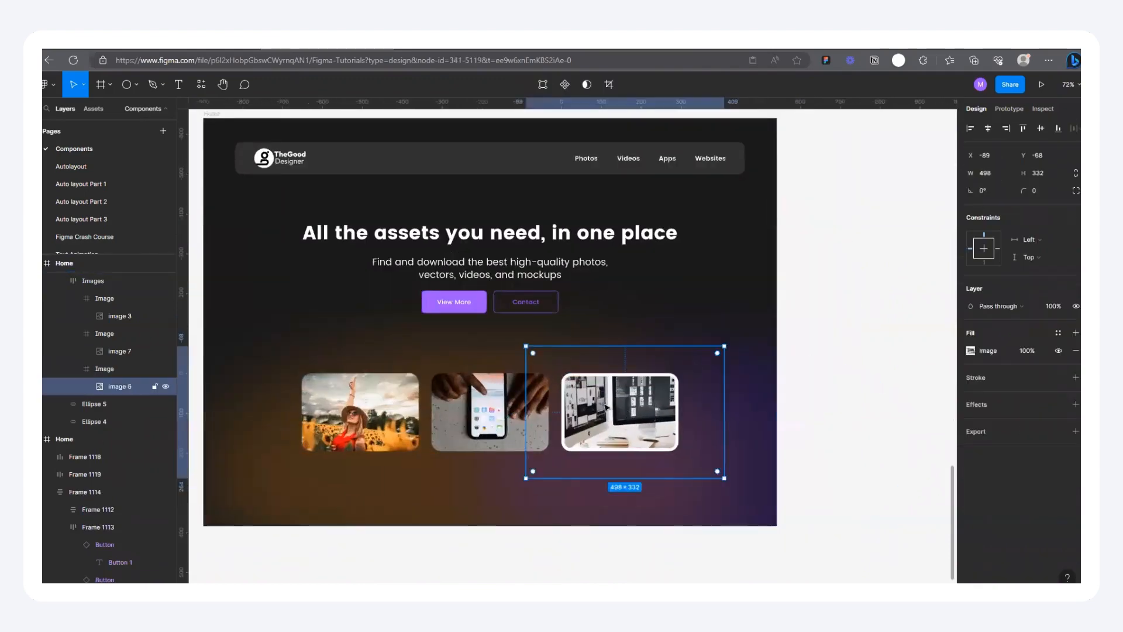
scroll(604, 401, down, 3)
drag(605, 402, 387, 339)
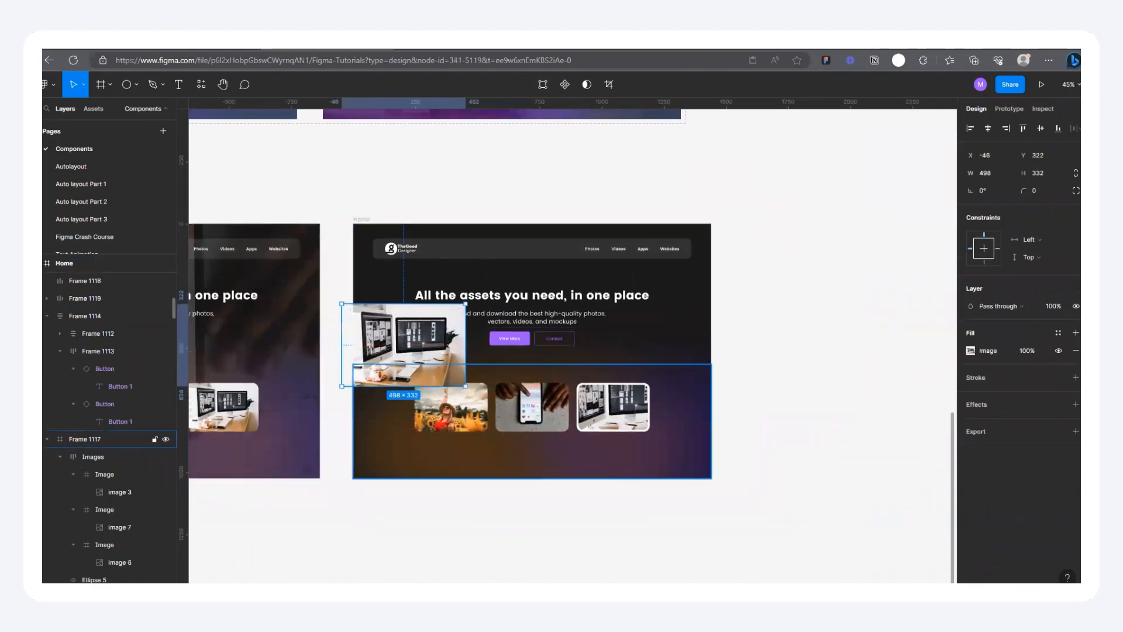
scroll(117, 351, up, 1)
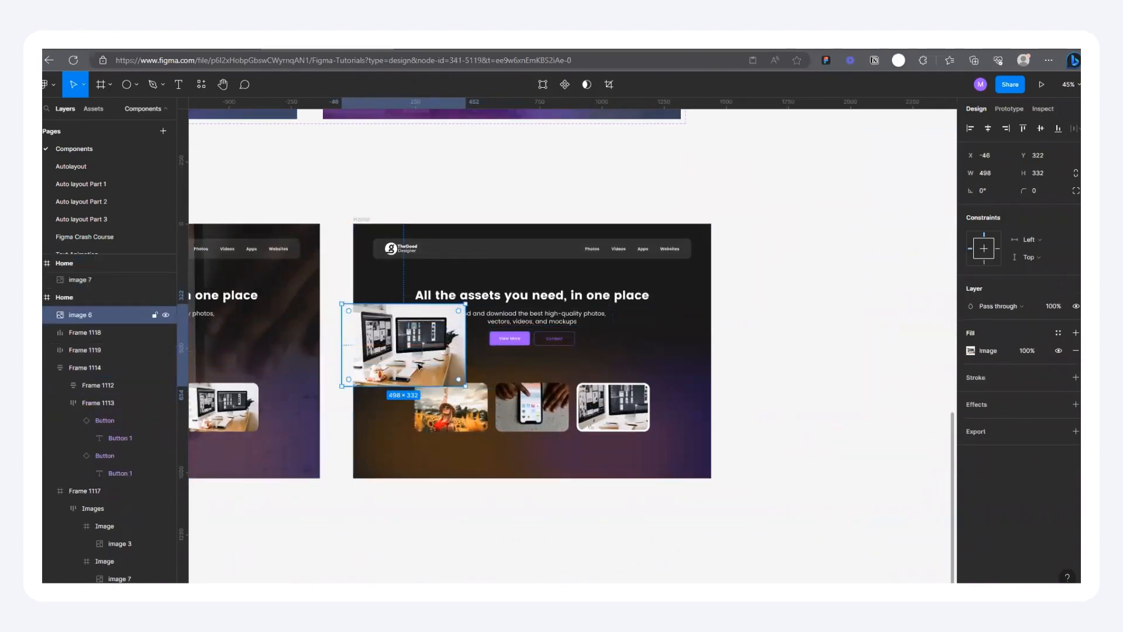
drag(73, 307, 67, 476)
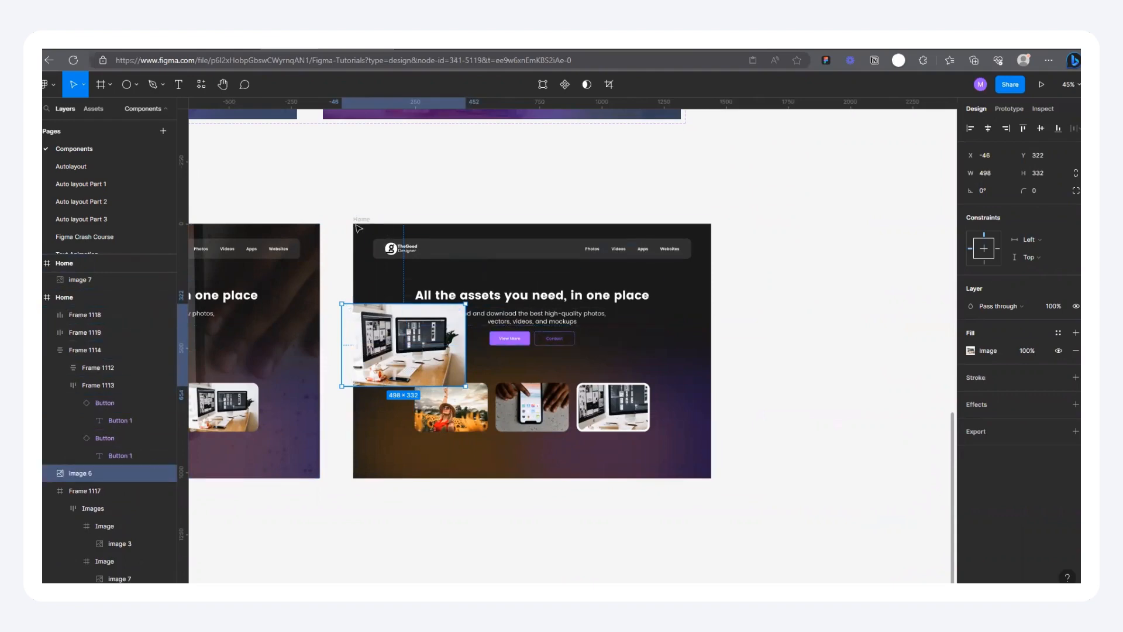
Step: Enlarge the computer photo to about 1610 × 1074 and center it vertically and horizontally in the fourth Home frame
drag(539, 441, 741, 518)
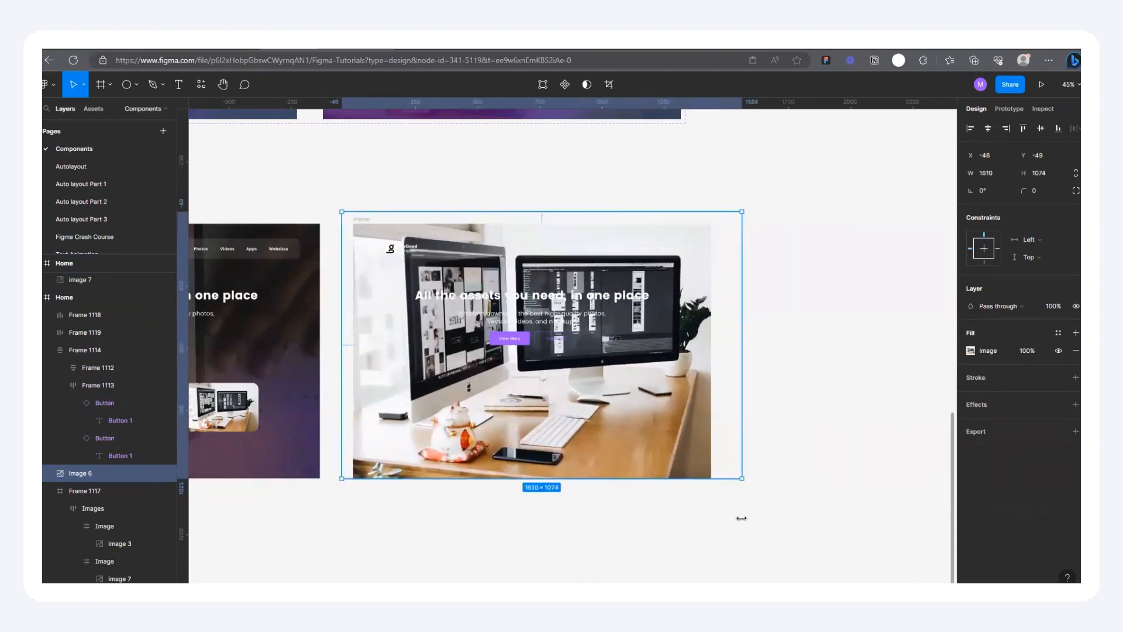
click(1041, 128)
click(987, 129)
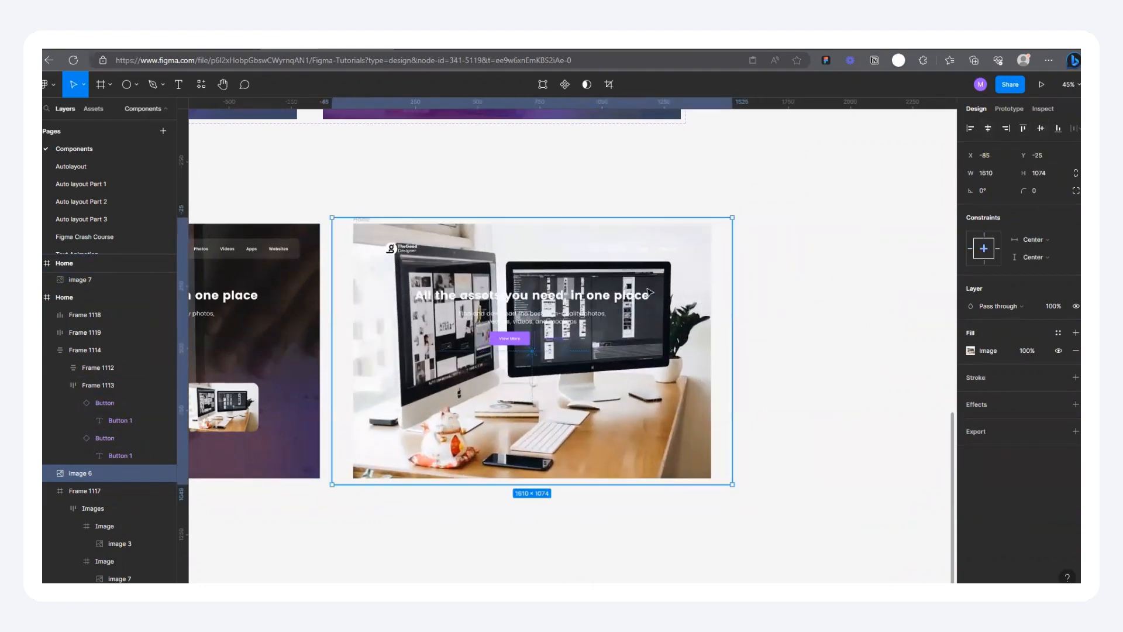
Step: Set the computer background photo's fill opacity to 20%
click(1034, 356)
text(20)
key(Return)
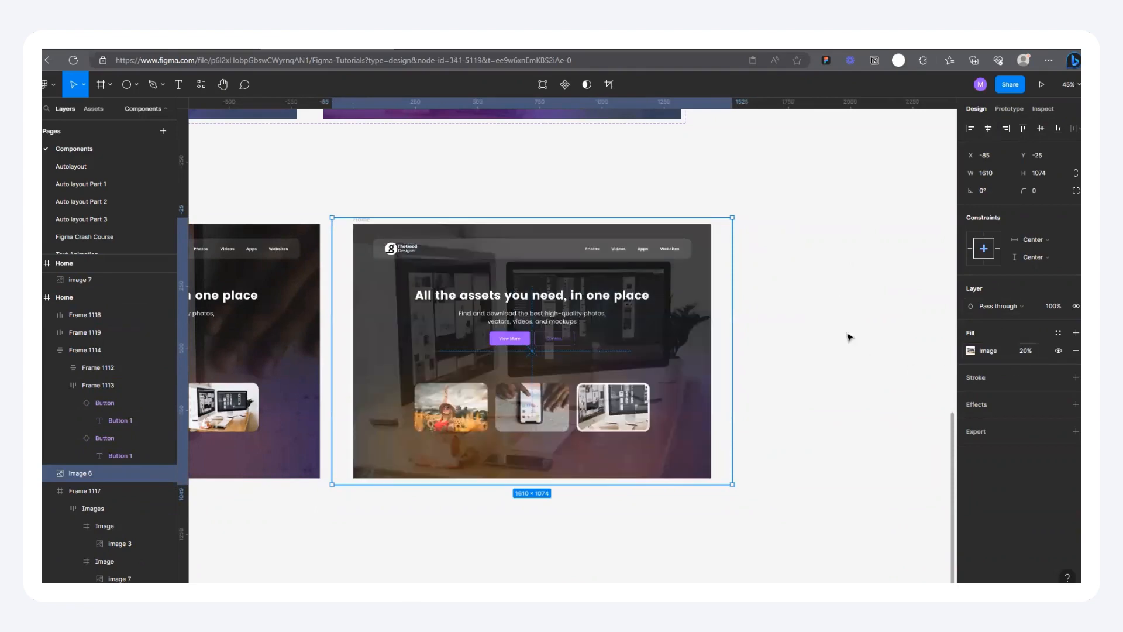
Step: Move the loose sunflower-field image card clear of the Home frames, to X -9919, Y 4158
click(790, 283)
scroll(789, 284, down, 4)
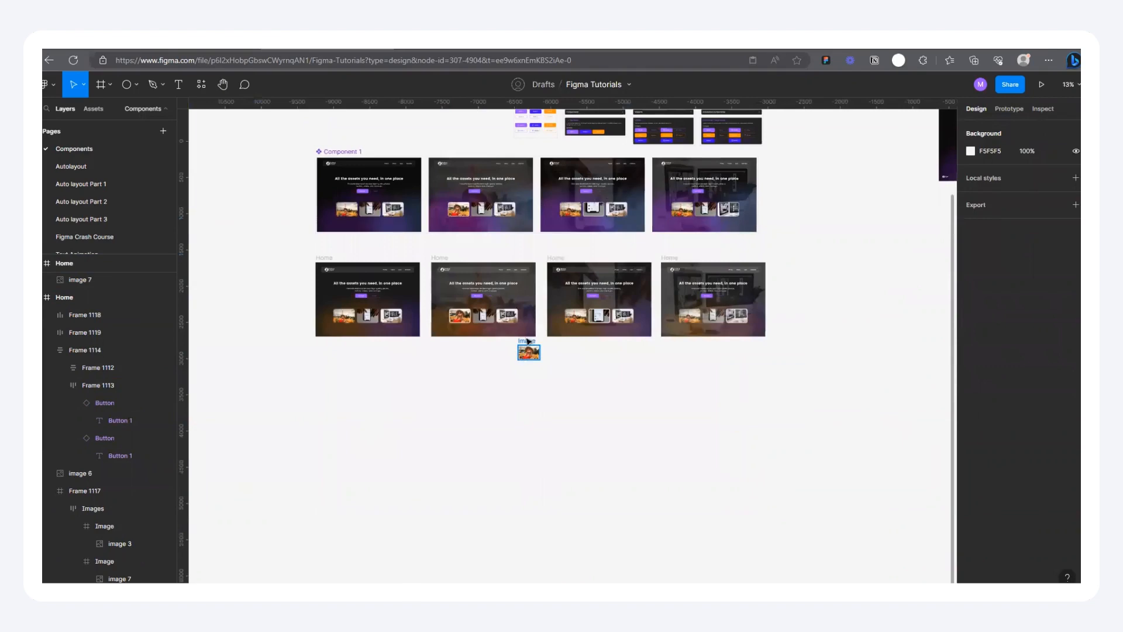
drag(528, 345, 303, 412)
scroll(461, 306, up, 3)
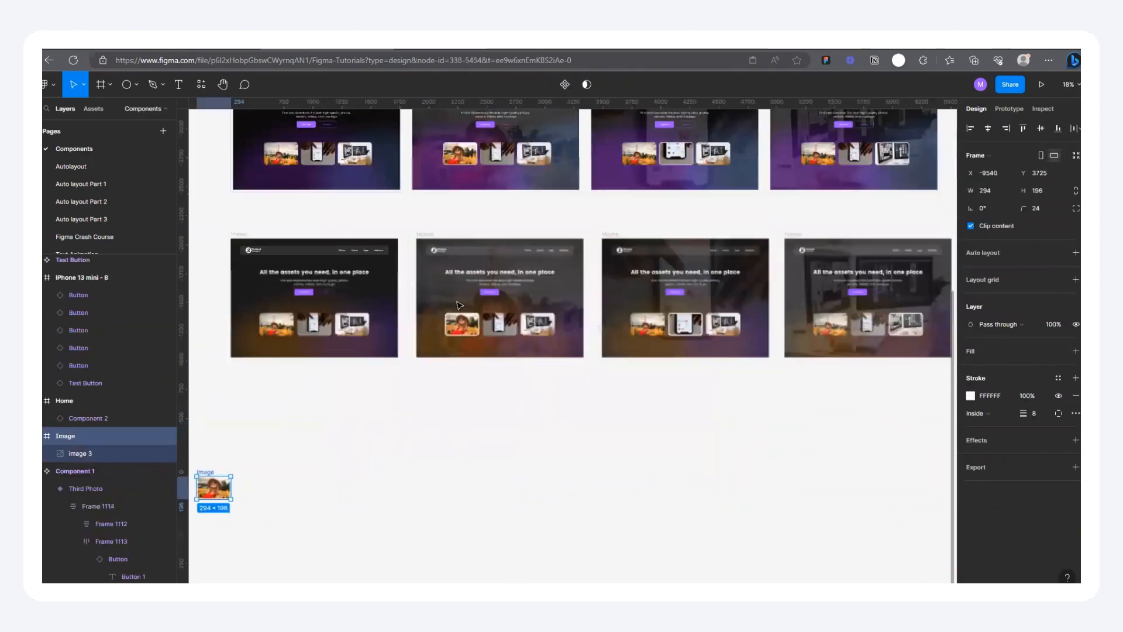
scroll(751, 273, down, 3)
scroll(561, 256, up, 3)
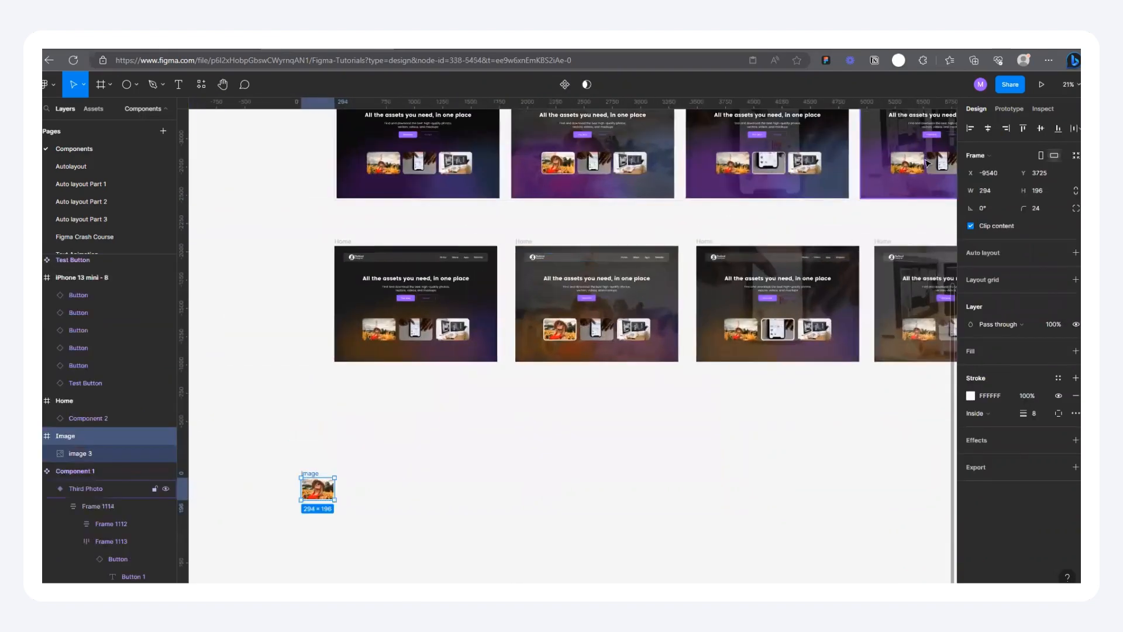
drag(315, 474, 272, 523)
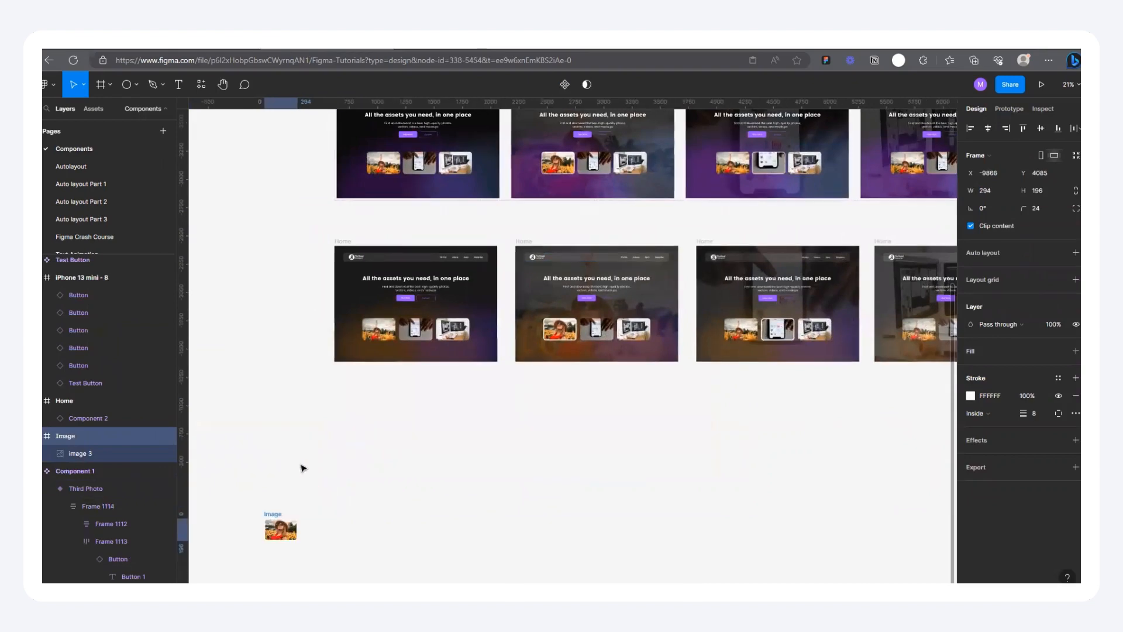
scroll(423, 303, down, 2)
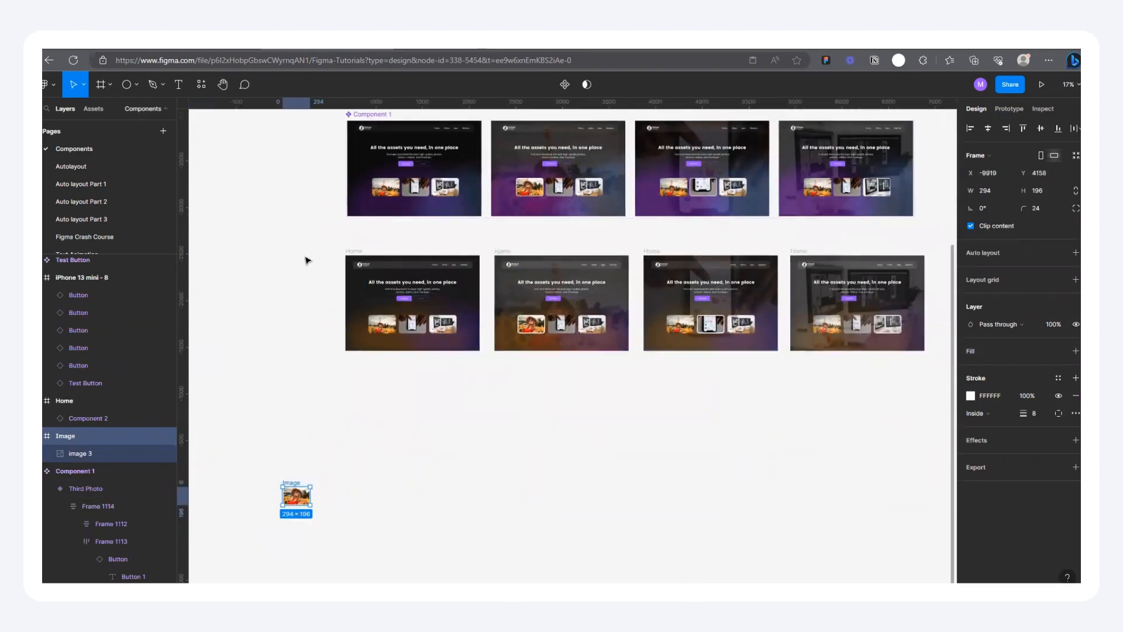
Step: Shift the separate Home frame beside the Components, Variants and Interactive Components page slightly away from it, to X 913, Y -472
scroll(305, 256, down, 3)
scroll(390, 258, up, 2)
scroll(498, 310, down, 3)
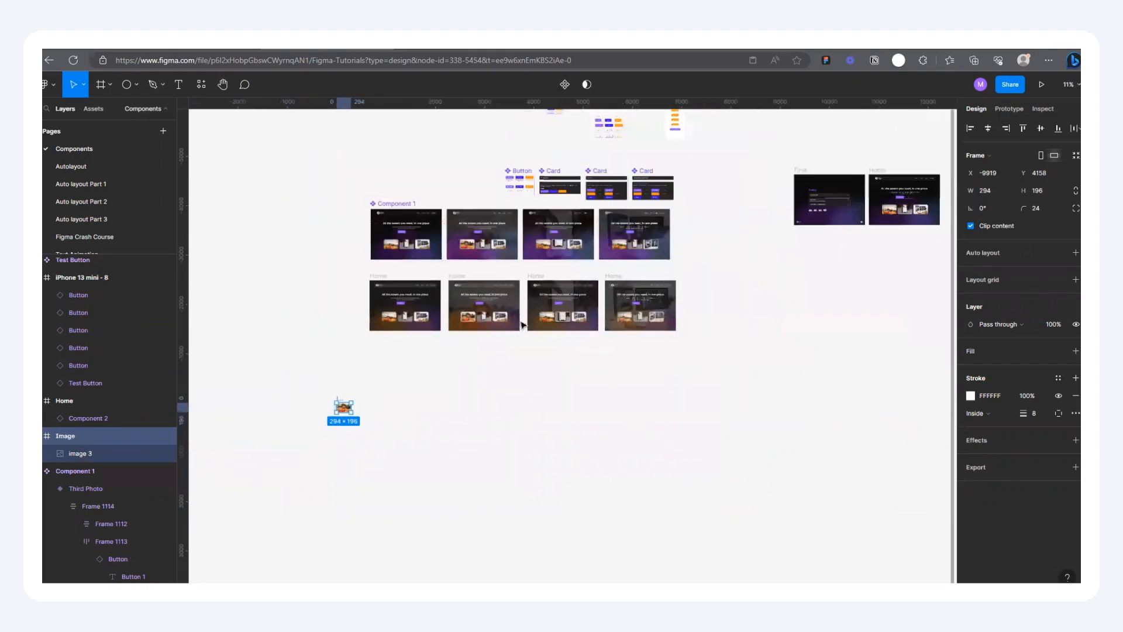
scroll(480, 275, down, 2)
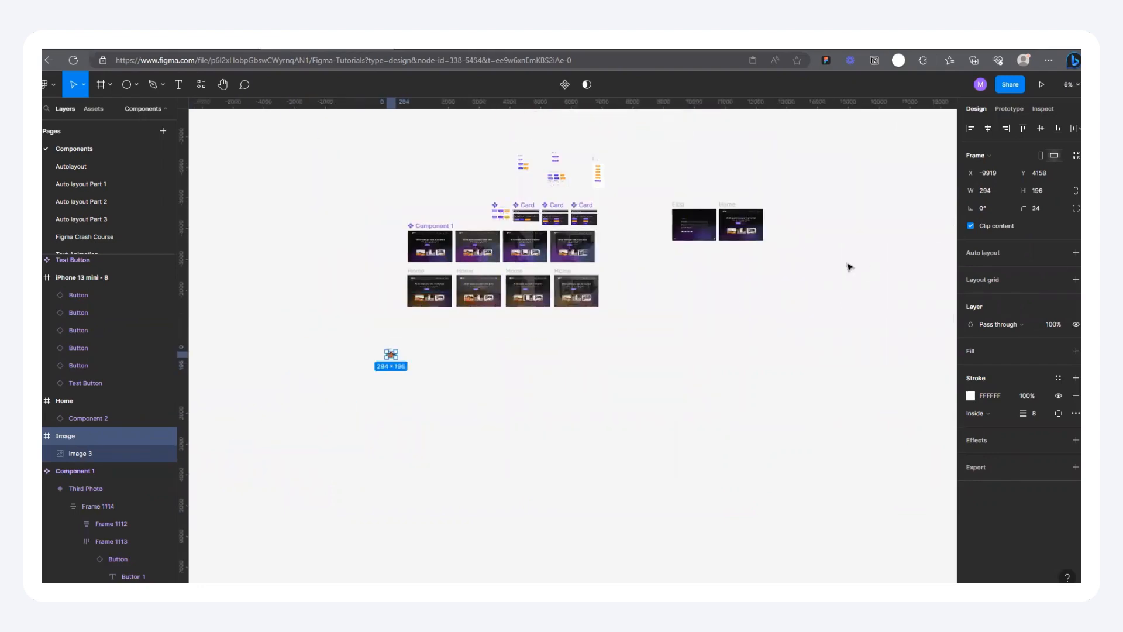
scroll(353, 296, up, 3)
scroll(377, 283, down, 2)
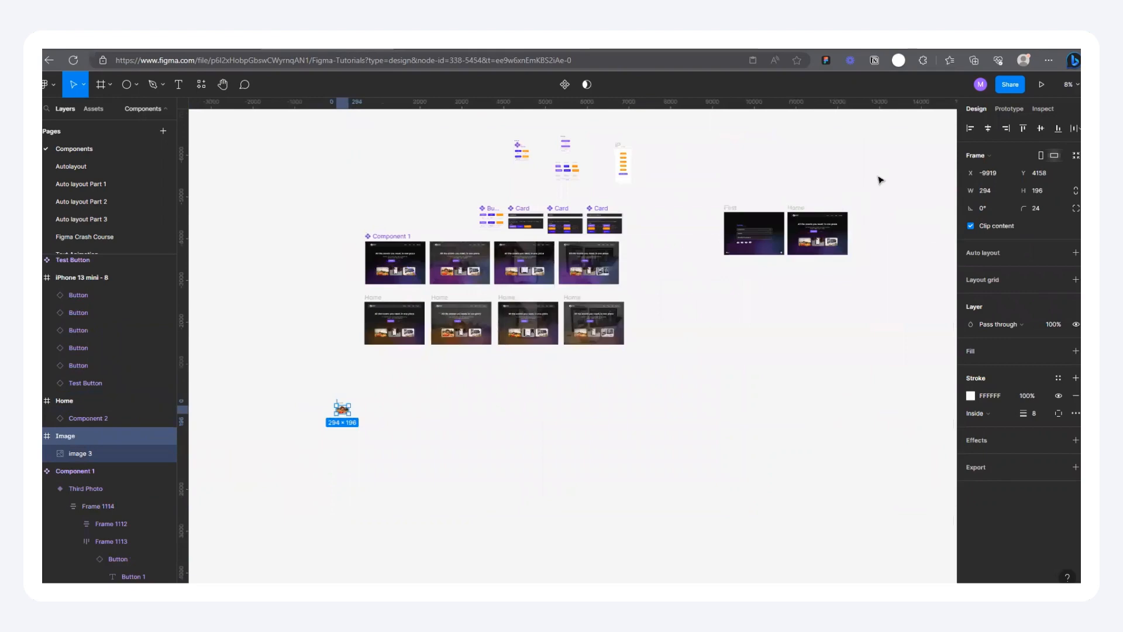
scroll(880, 180, up, 6)
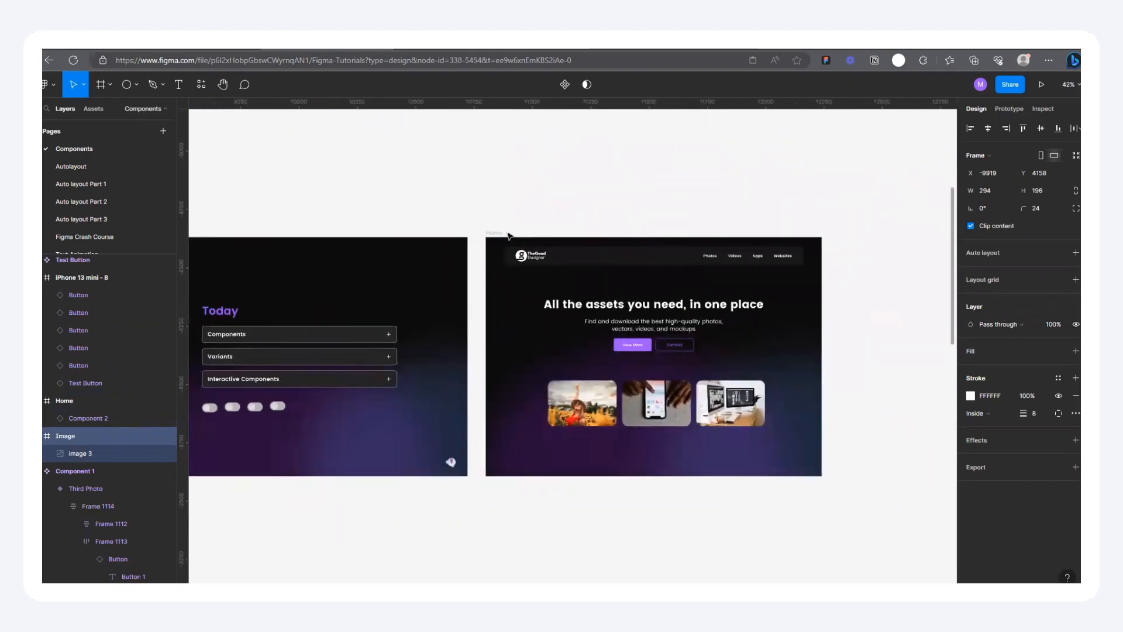
drag(500, 234, 507, 234)
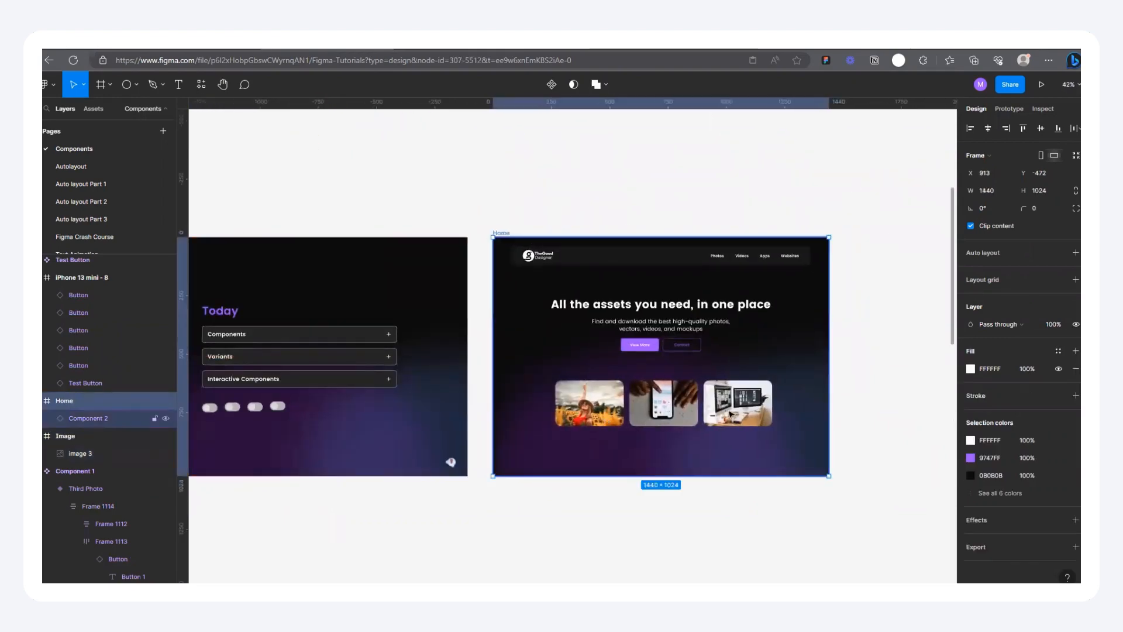
Step: Combine the four Home landing page frames below Component 1 into one component set
scroll(772, 309, down, 10)
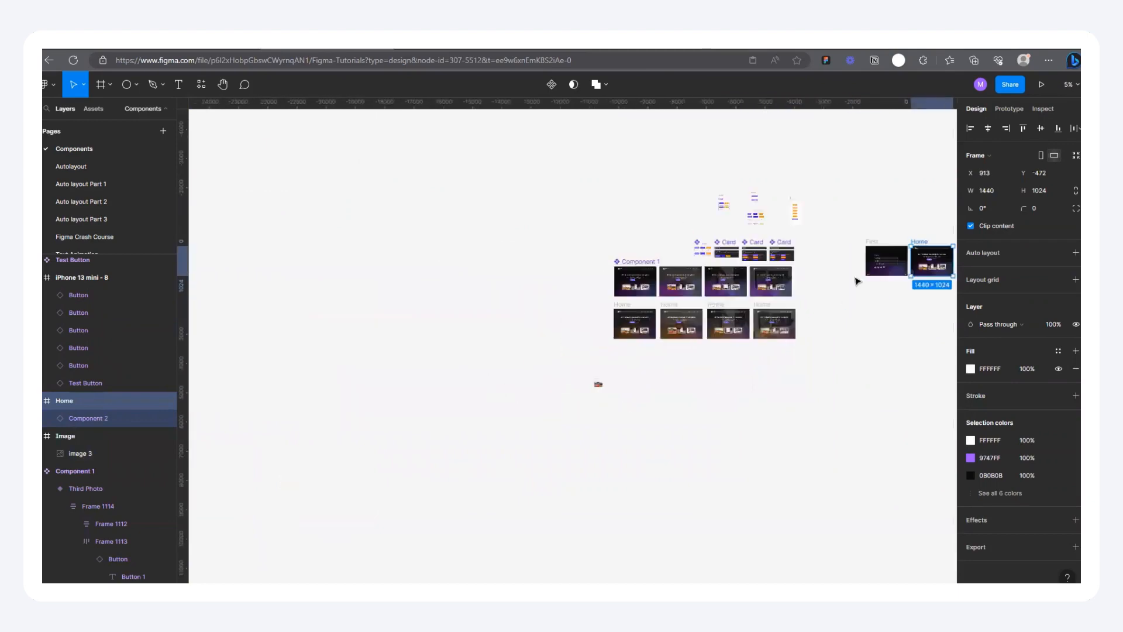
scroll(855, 280, up, 4)
scroll(329, 358, up, 1)
scroll(617, 347, down, 2)
scroll(464, 360, up, 3)
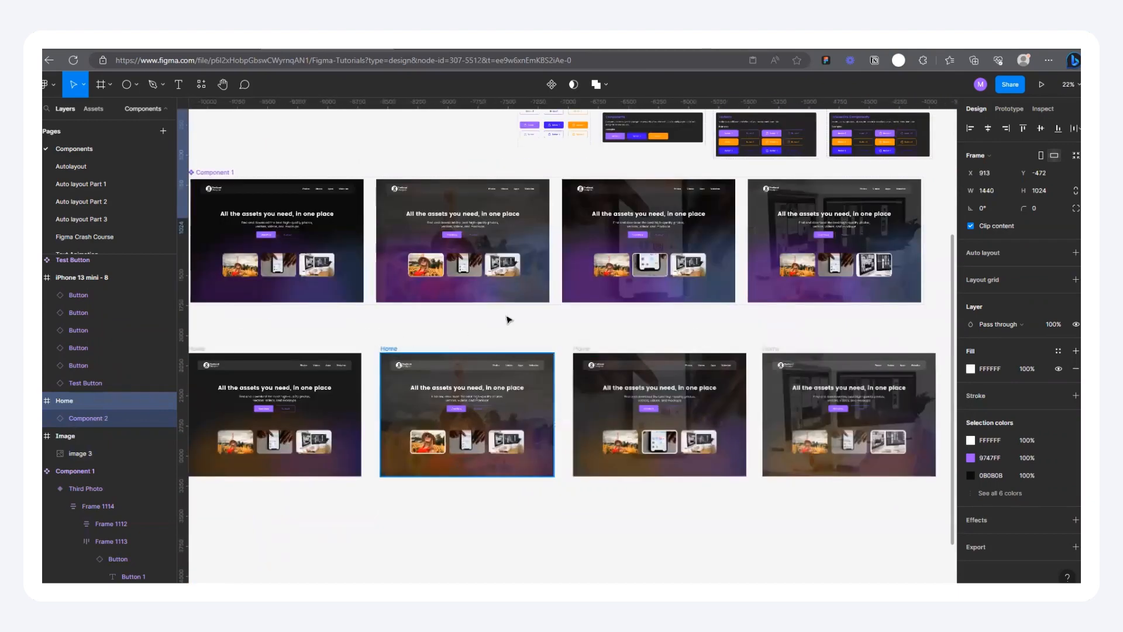
scroll(508, 319, down, 3)
drag(327, 320, 773, 450)
scroll(576, 354, up, 2)
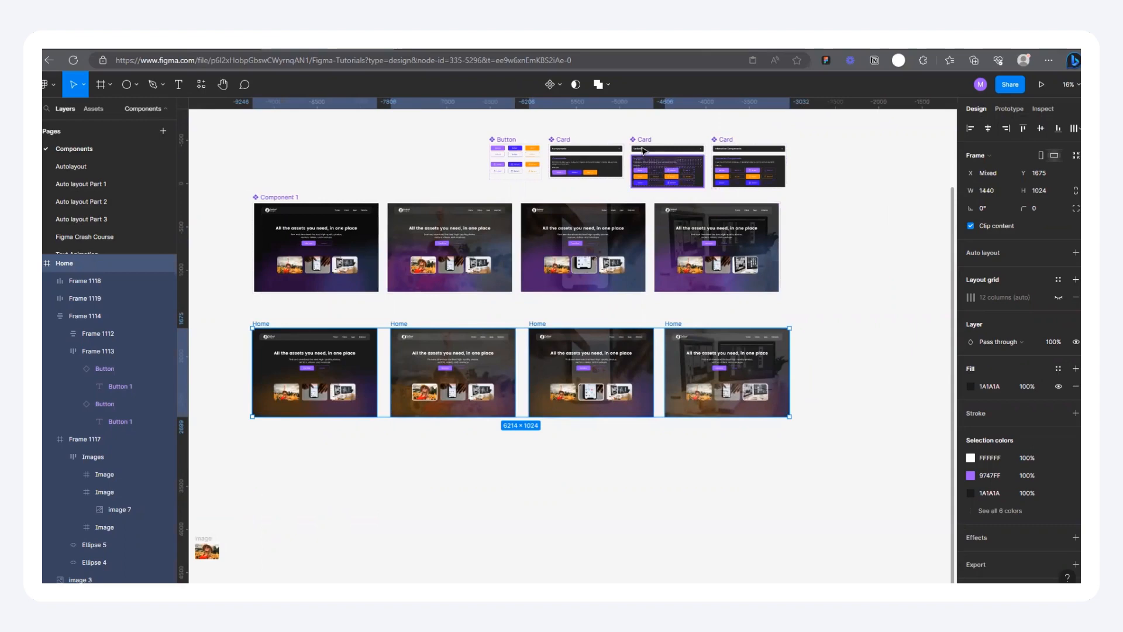
click(553, 84)
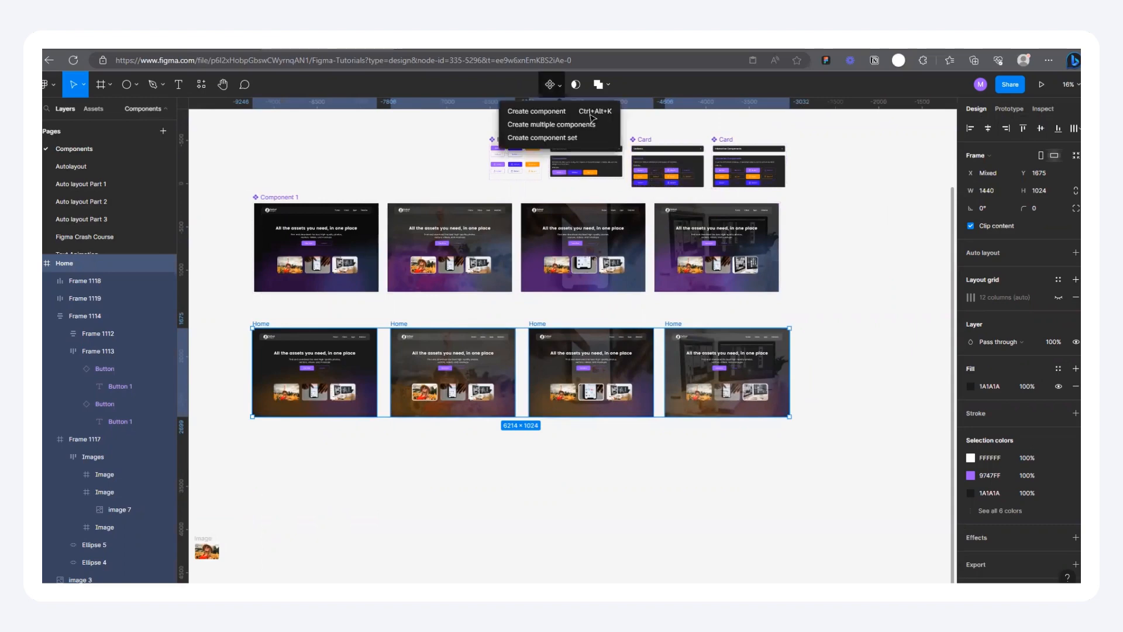
click(538, 137)
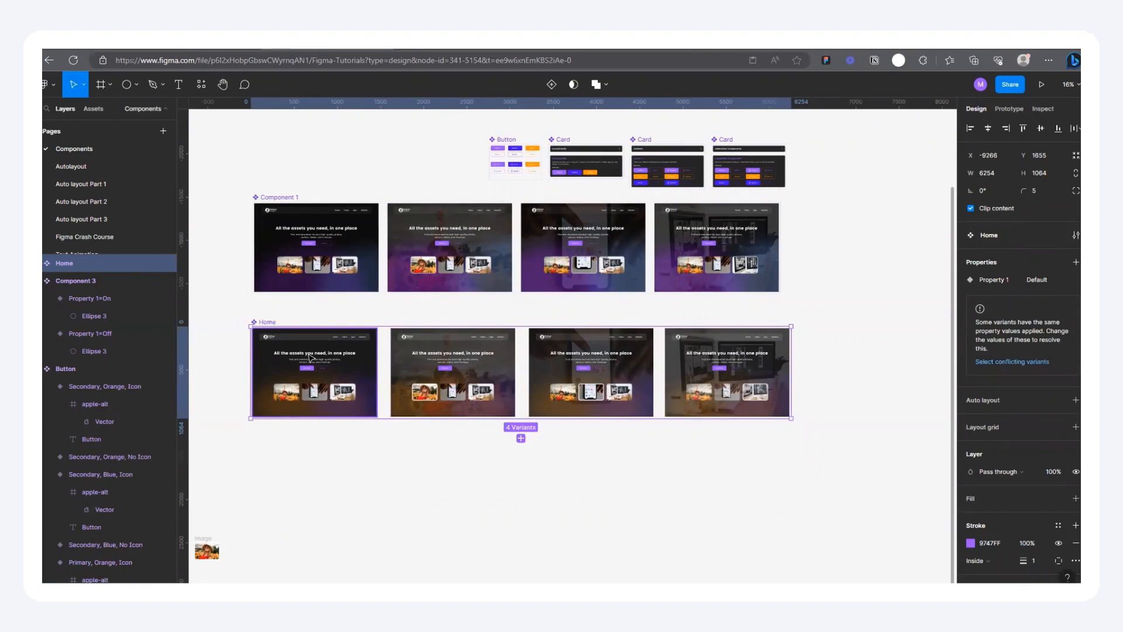
Step: Add a prototype connection from the first image card in the default Home variant to the second variant
scroll(272, 363, up, 5)
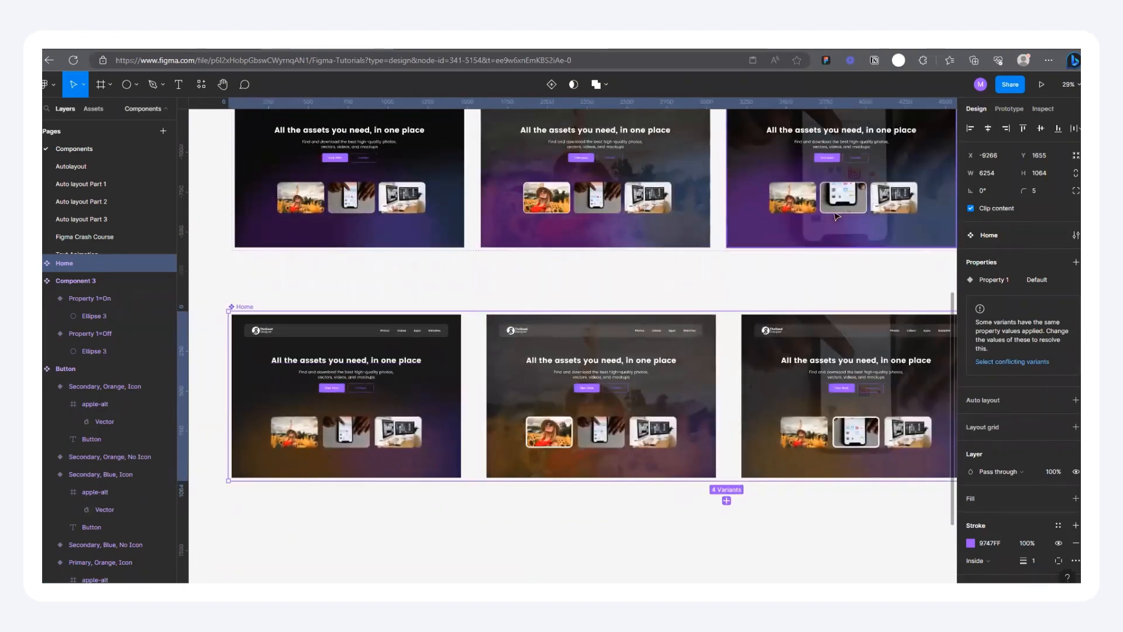
key(shift+e)
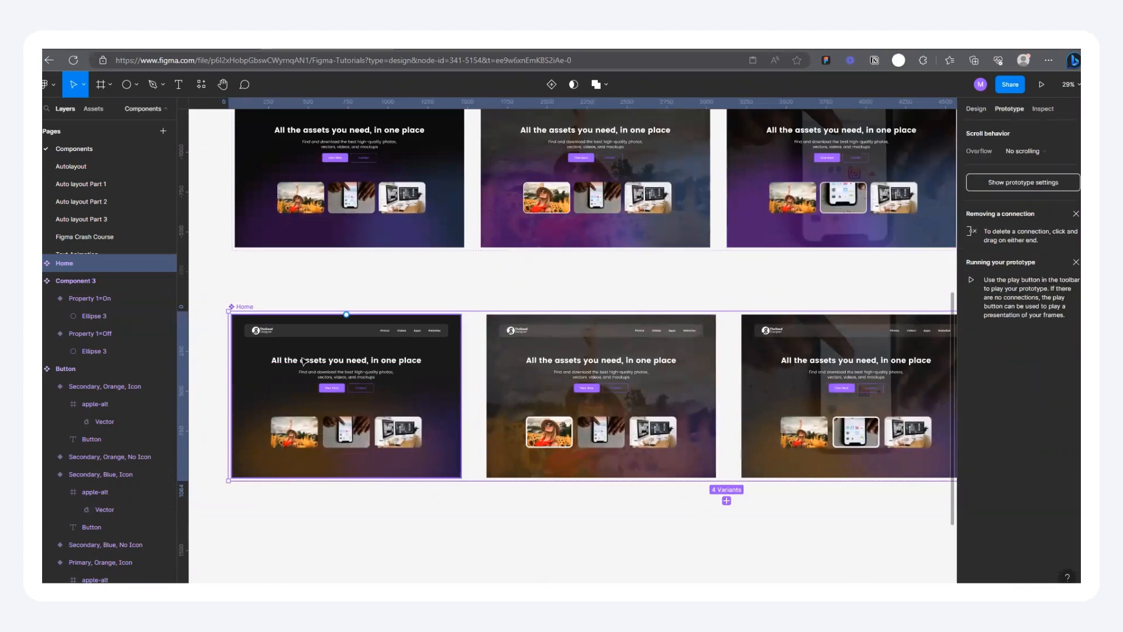
click(304, 361)
scroll(305, 361, up, 3)
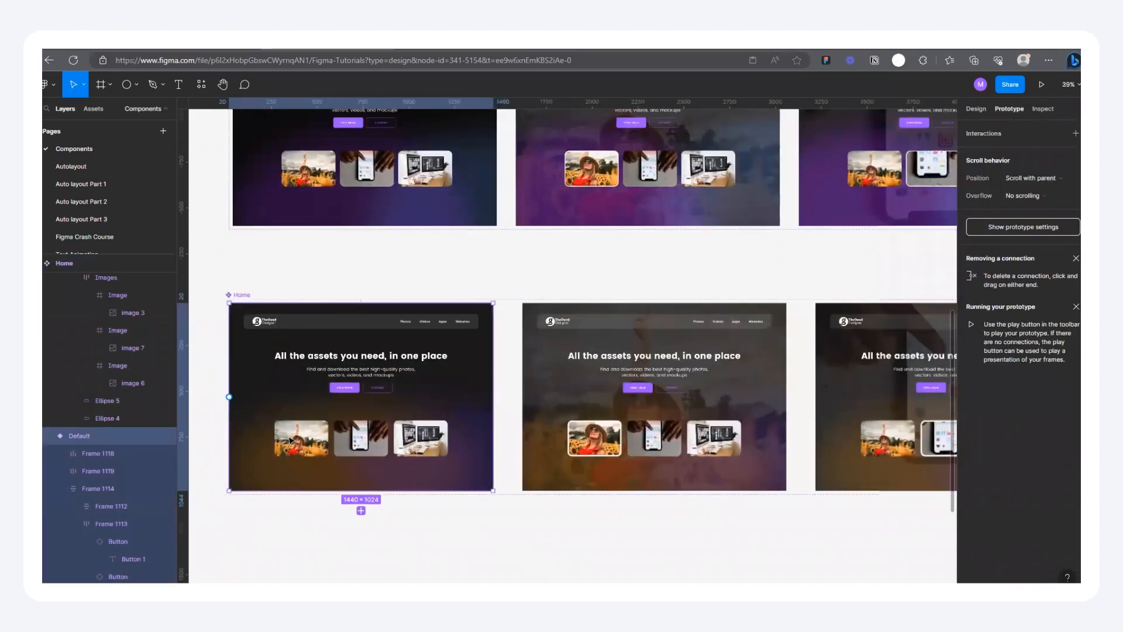
scroll(291, 440, down, 3)
double_click(291, 437)
double_click(291, 437)
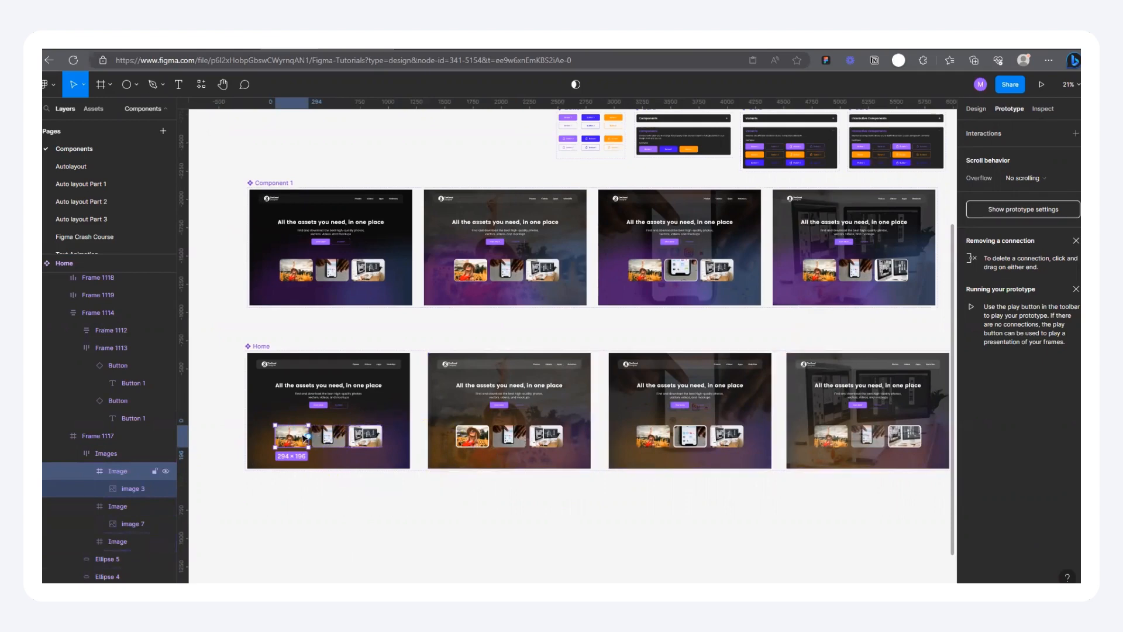
drag(309, 436, 437, 401)
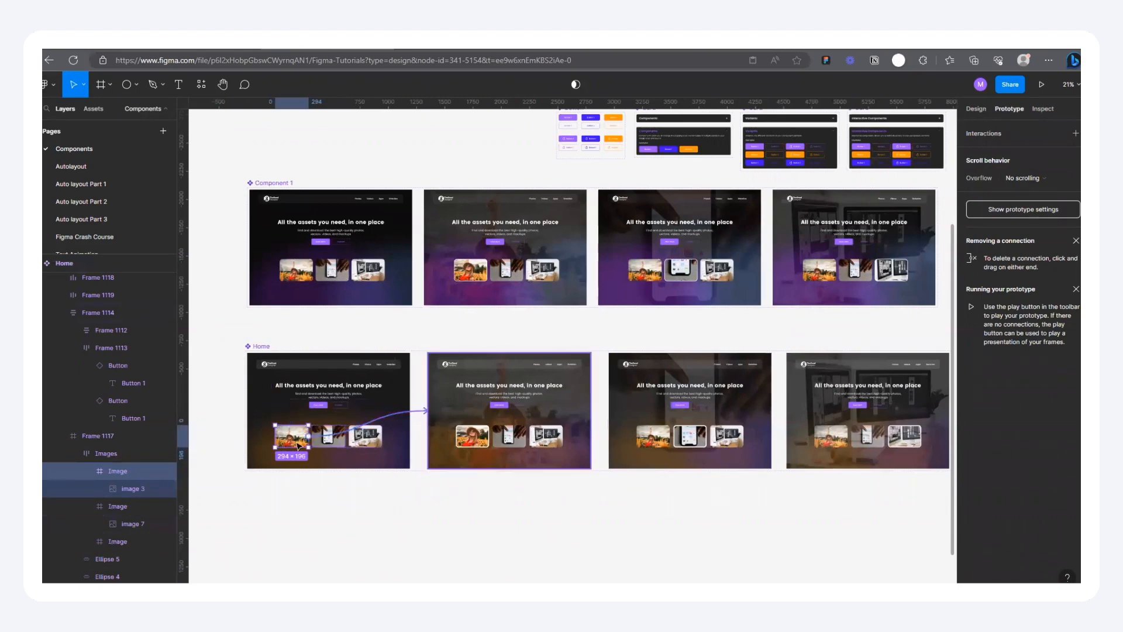
Step: Set the trigger of the first image card's interaction to While hovering
click(343, 442)
click(304, 442)
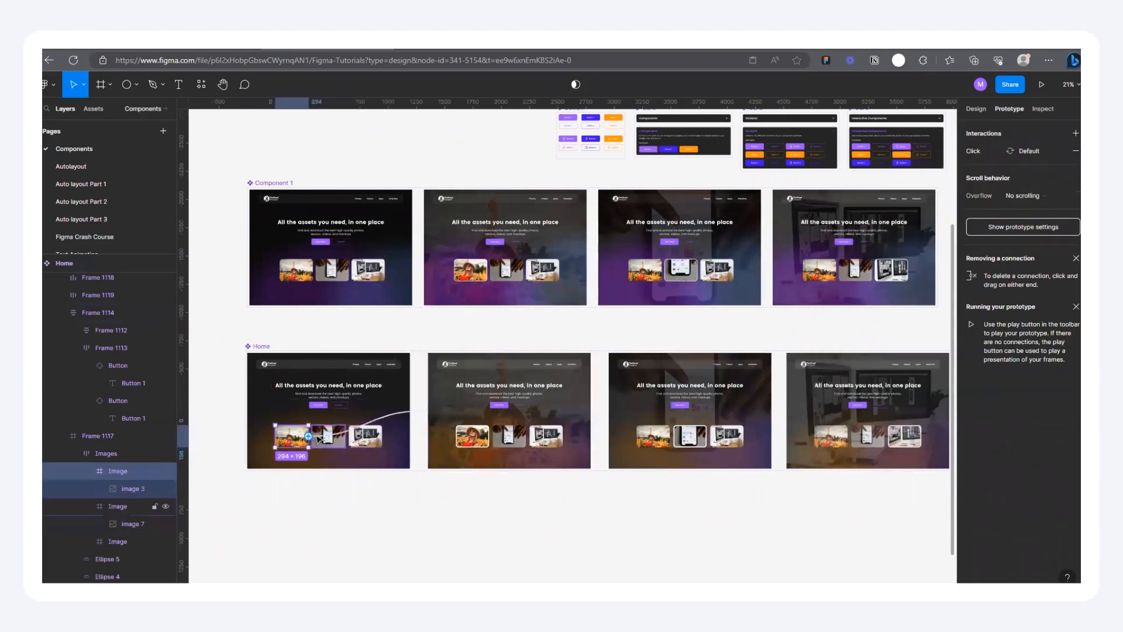
click(392, 419)
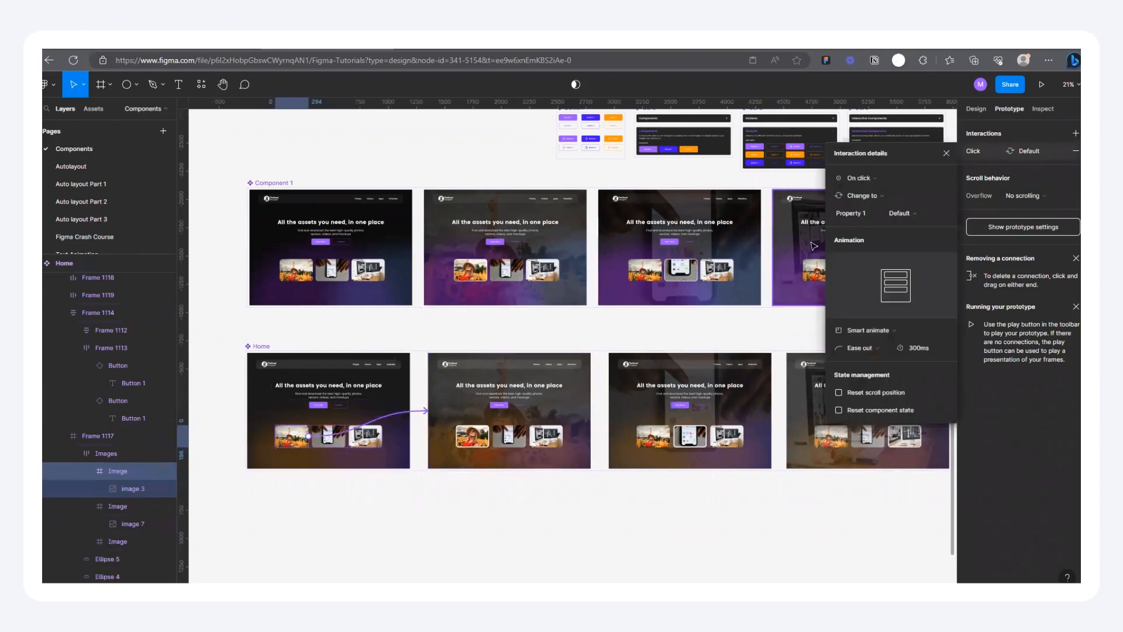
click(872, 180)
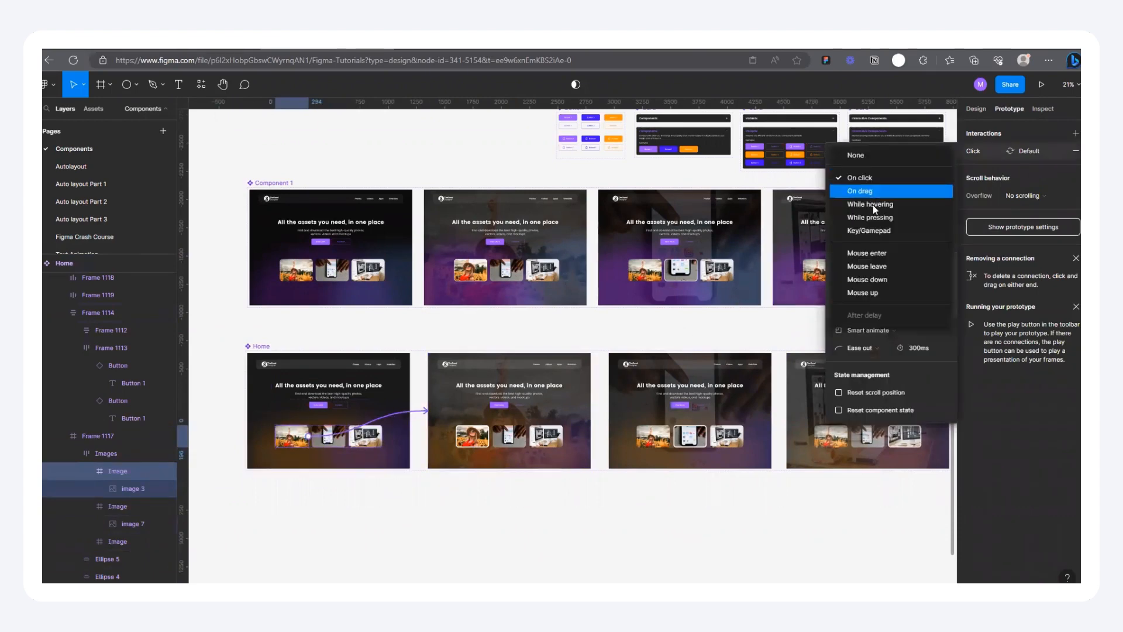
click(873, 204)
Step: Connect the default variant's phone image card to the third Home variant with the While hovering trigger
click(325, 439)
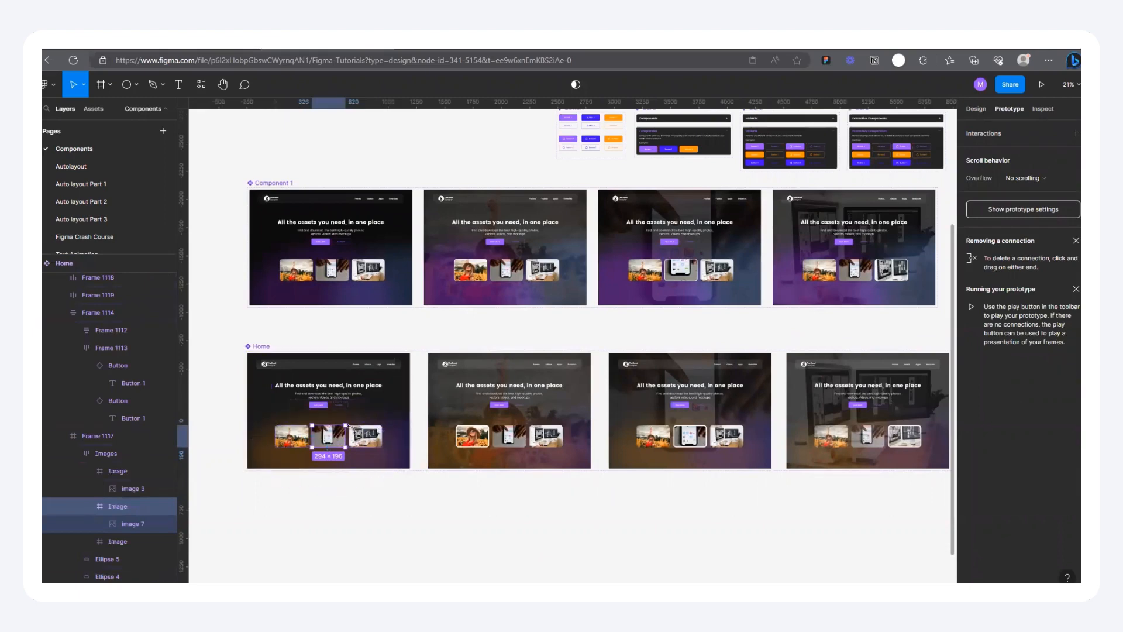
drag(345, 436, 633, 422)
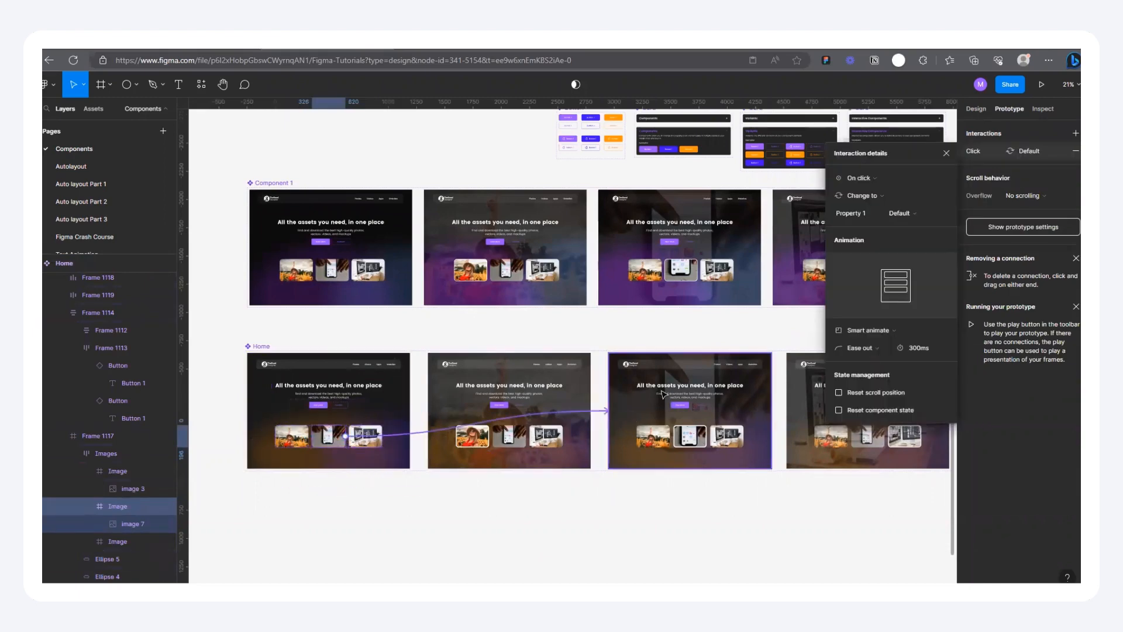
click(865, 172)
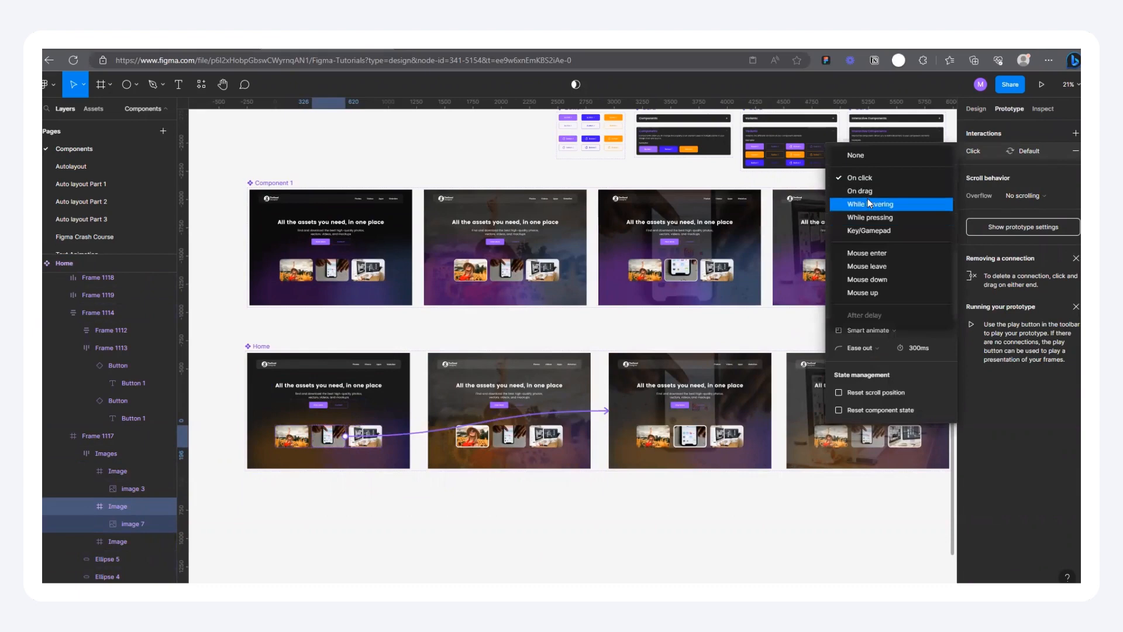
click(863, 204)
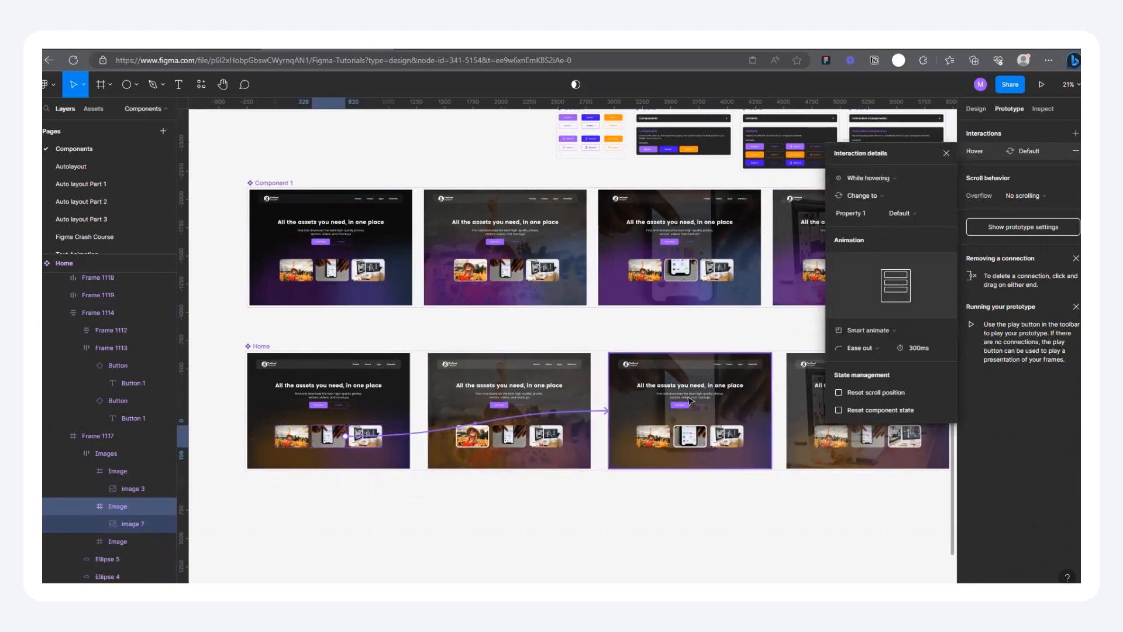
Step: Connect the default variant's computer image card to the fourth Home variant with the While hovering trigger
click(370, 446)
drag(365, 448, 837, 410)
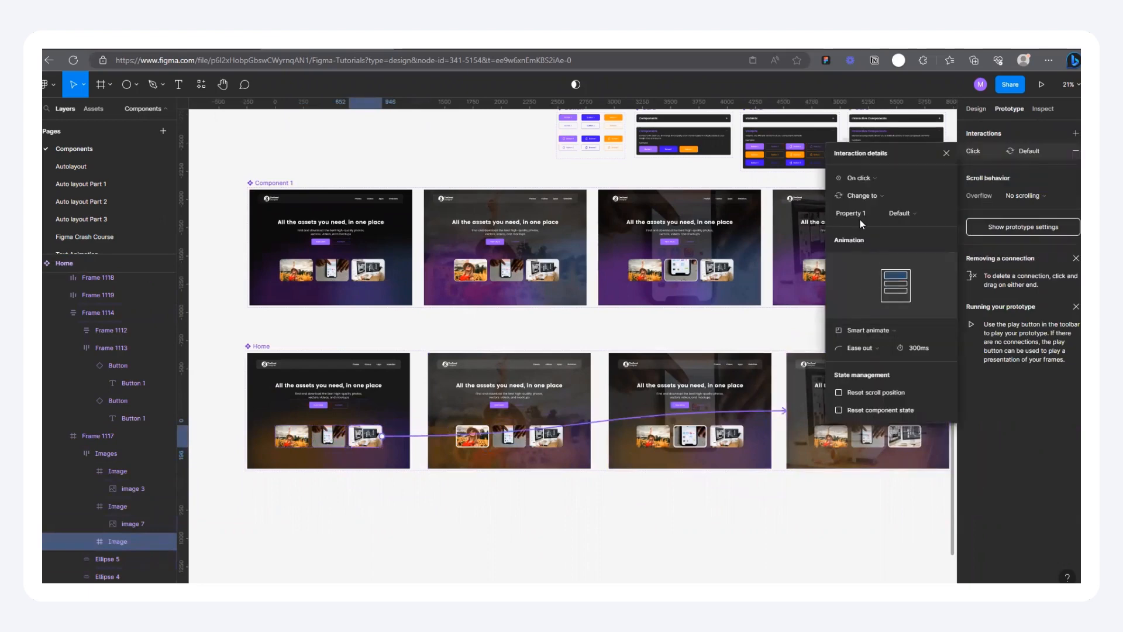
click(867, 177)
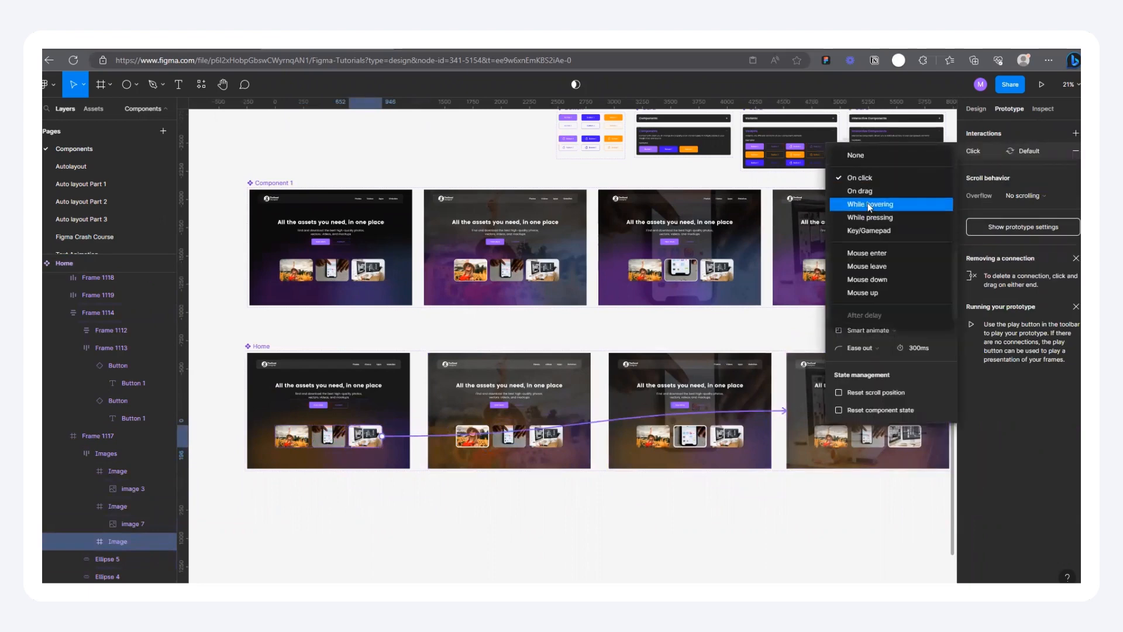
click(868, 202)
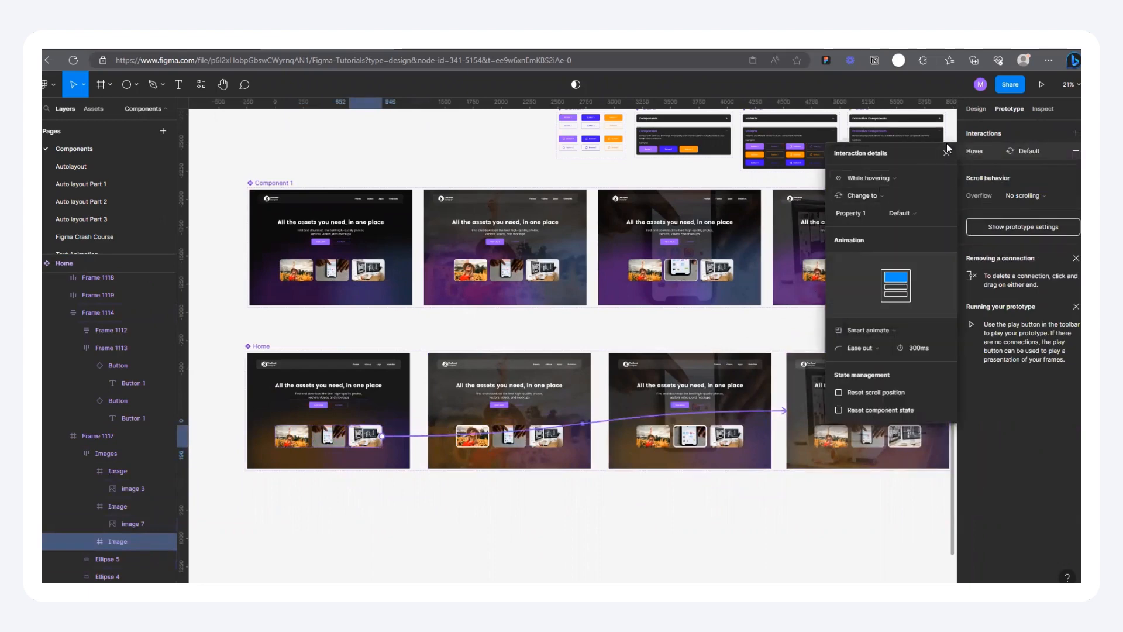
Step: Place an instance of the default Home variant on the empty canvas beyond the separate Home frame
click(976, 109)
scroll(690, 389, down, 5)
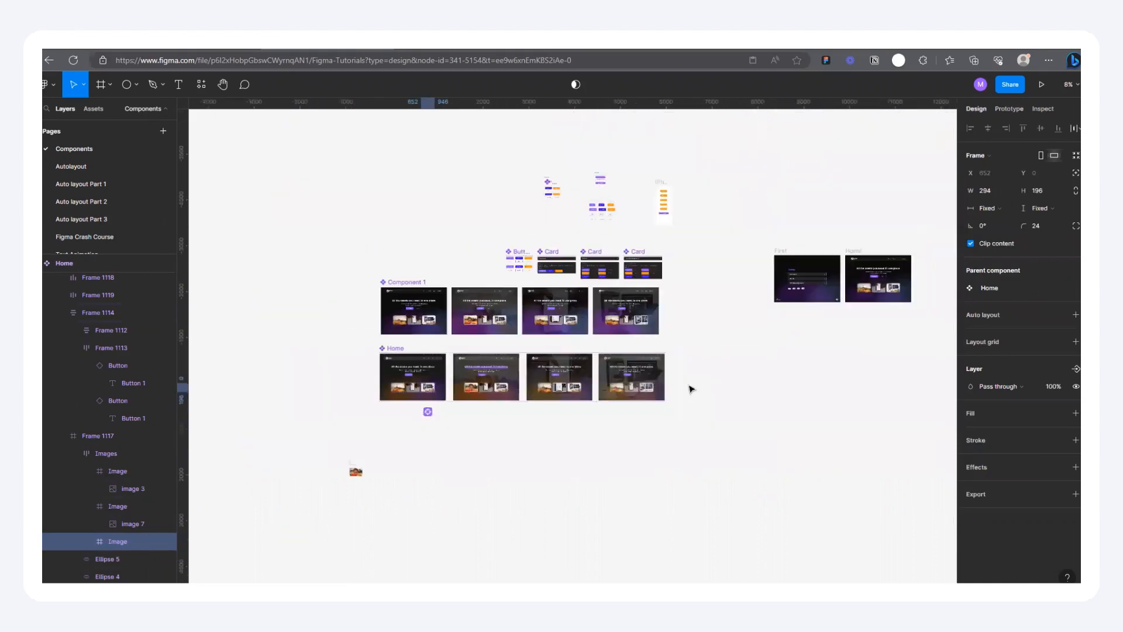
click(369, 394)
click(413, 376)
drag(431, 392, 753, 343)
scroll(836, 434, up, 2)
scroll(453, 348, down, 3)
scroll(398, 348, down, 2)
scroll(819, 266, up, 5)
drag(361, 404, 755, 280)
scroll(690, 321, up, 4)
drag(691, 321, 782, 336)
Step: Create a 1440 × 1024 Desktop frame at X 3495, Y -472 and rename it Home Page
click(100, 86)
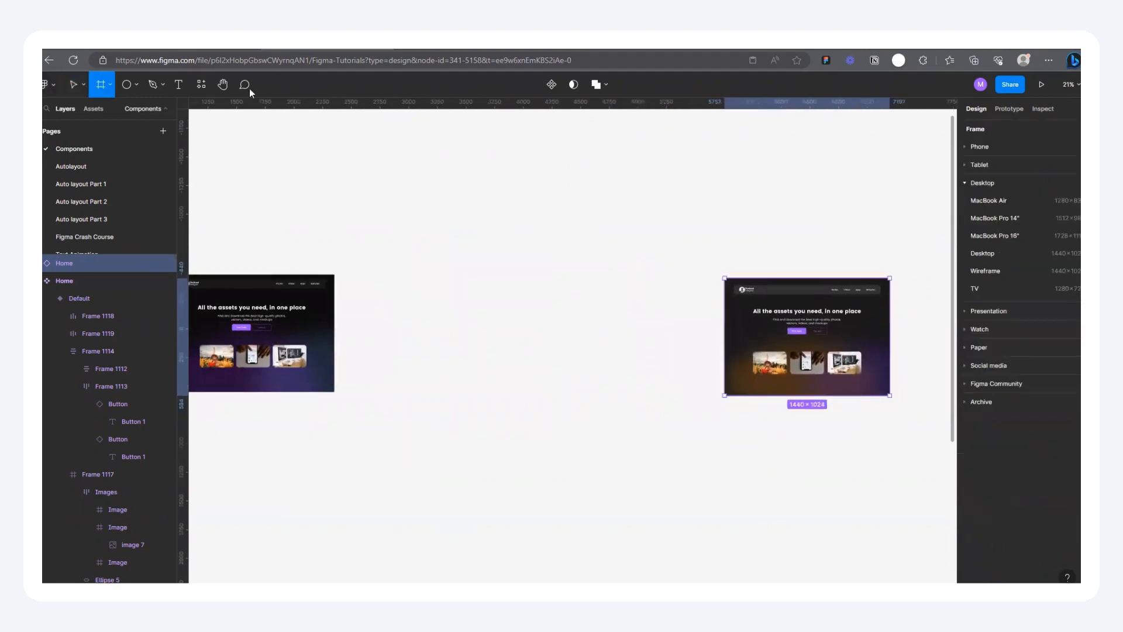
click(983, 253)
drag(506, 281, 489, 268)
double_click(489, 269)
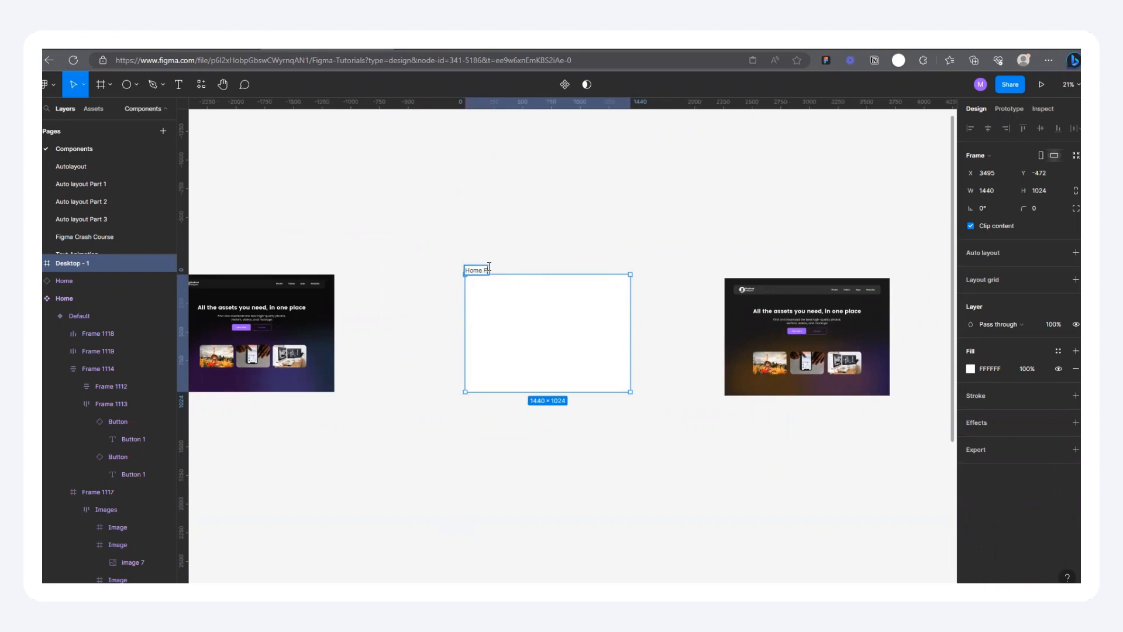
click(534, 258)
Step: Put the Home instance inside the Home Page frame and center it horizontally so it sits at X 0, Y 0
drag(762, 303, 536, 301)
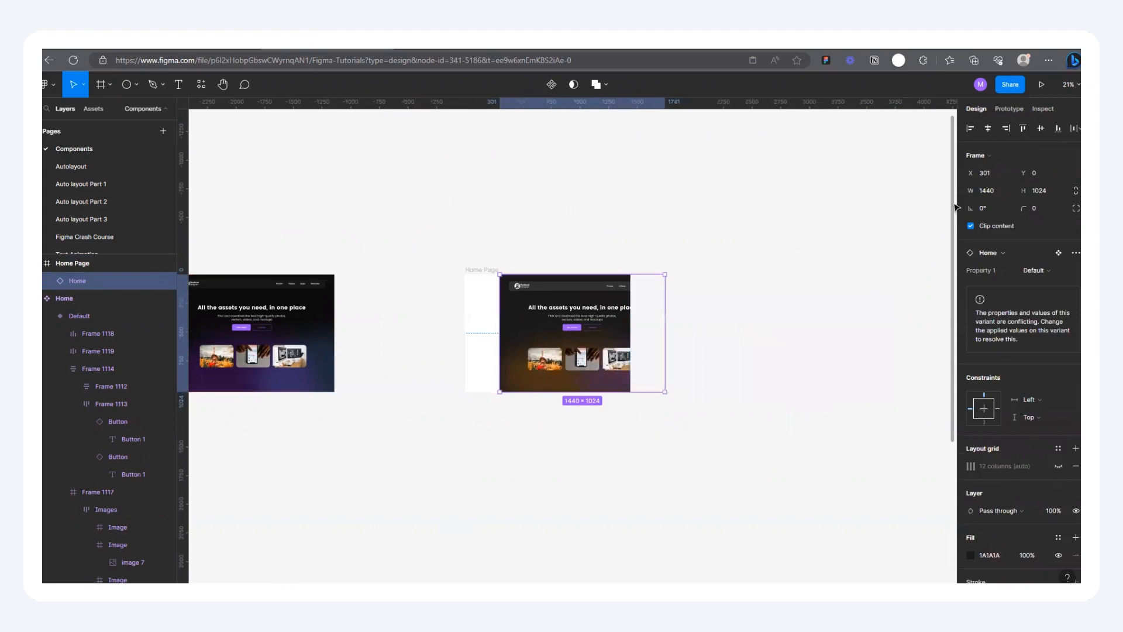
click(988, 129)
scroll(650, 285, up, 2)
scroll(650, 285, up, 2)
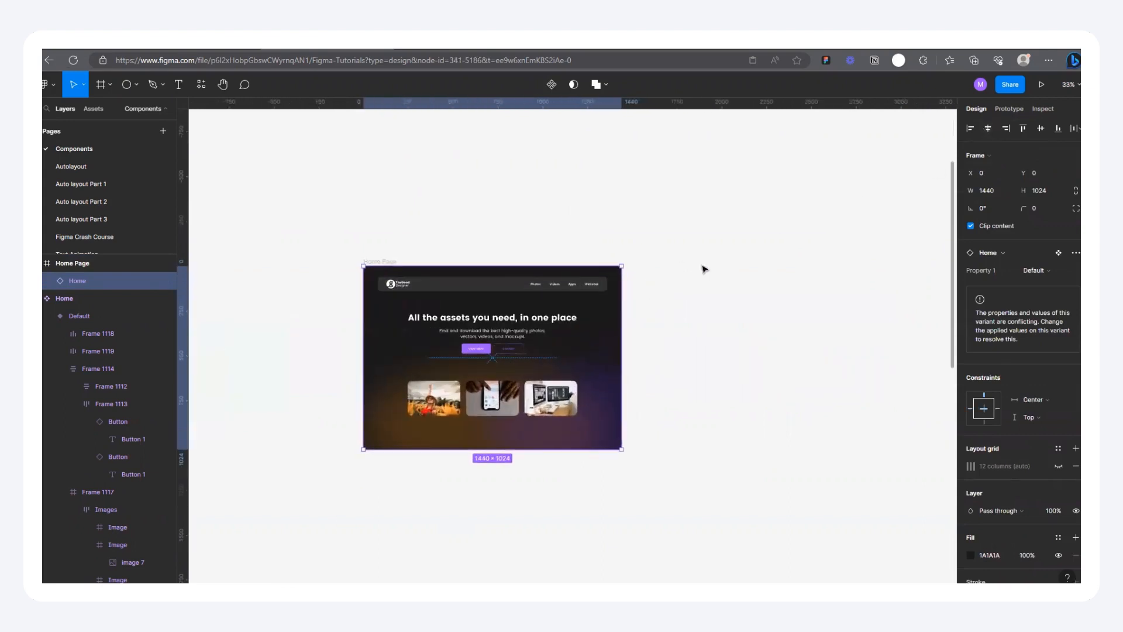
Step: Present the Home Page frame as a prototype, scale it down to fit, and test the image cards' hovering interactions
click(696, 266)
click(371, 264)
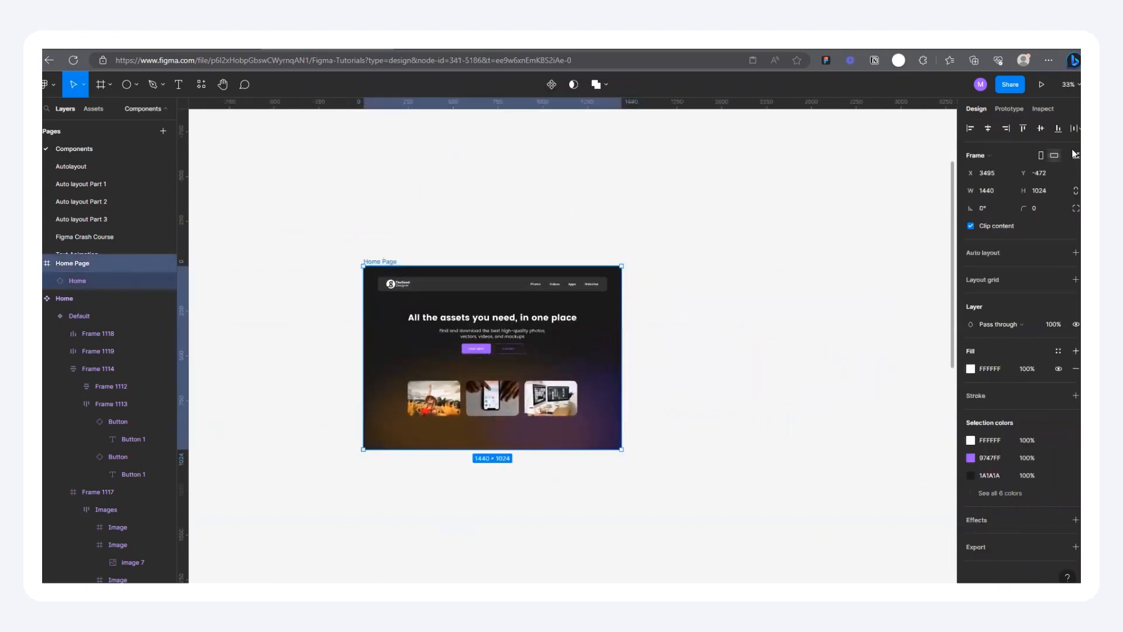
click(1043, 85)
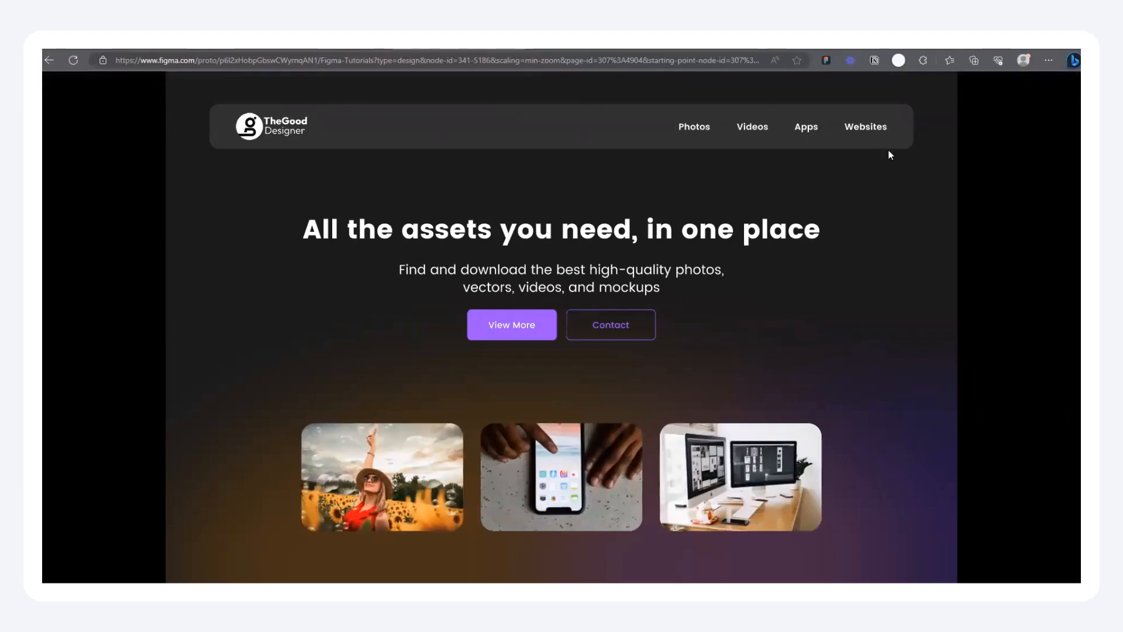
mouse_move(946, 103)
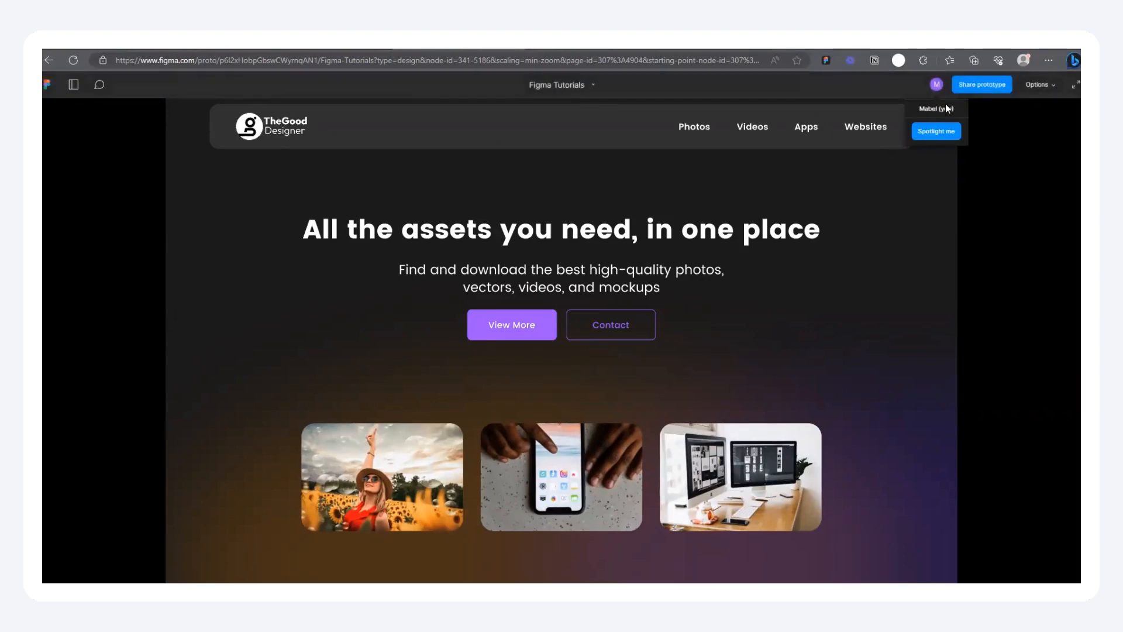
click(1040, 85)
click(999, 125)
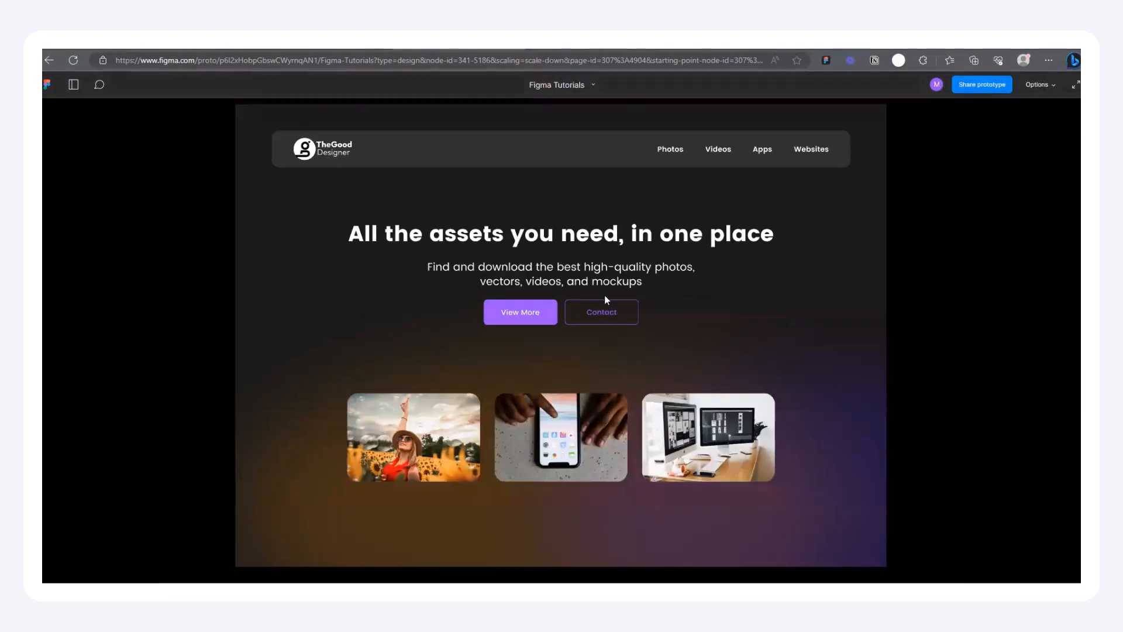
mouse_move(379, 430)
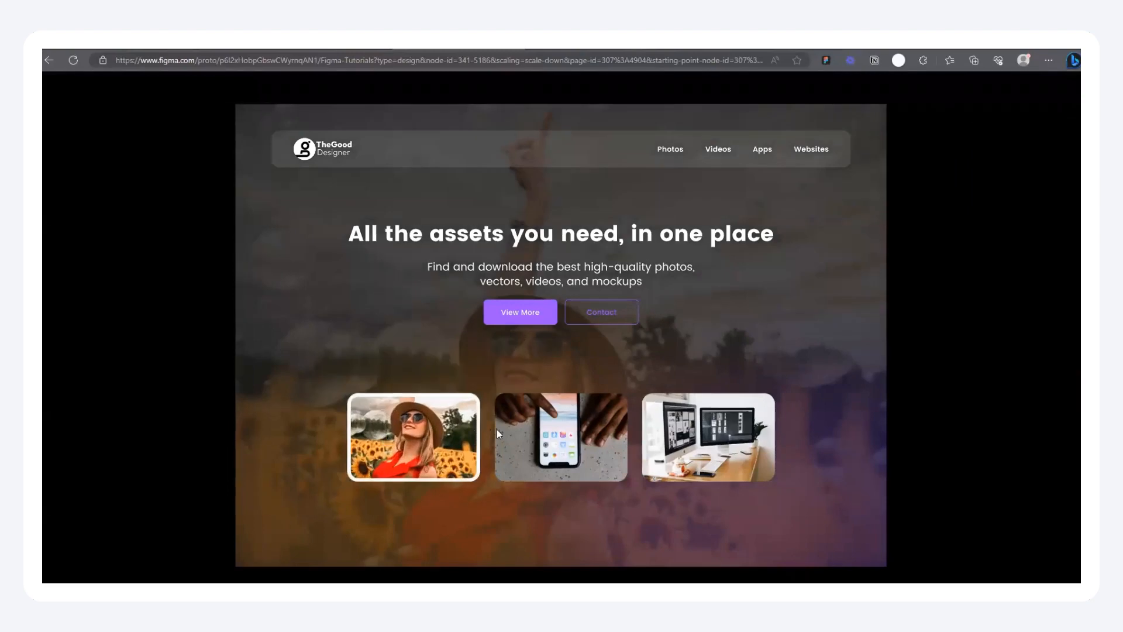
mouse_move(537, 433)
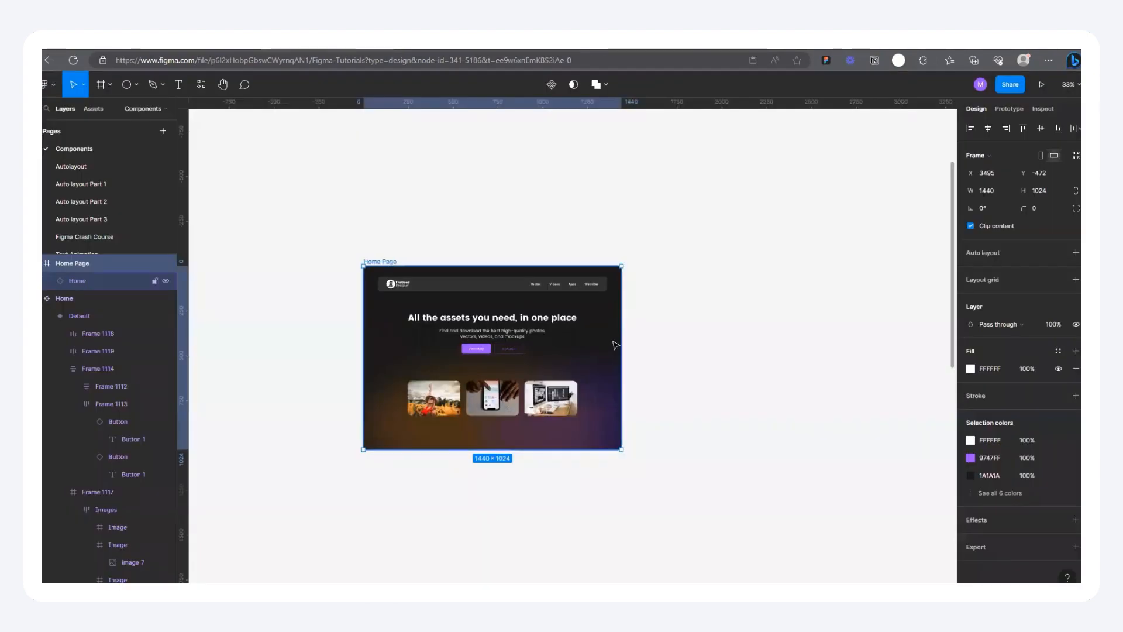
Step: Inspect the sunflower photo card in the default Home variant against the second variant, and return to the prototype preview
scroll(616, 345, down, 10)
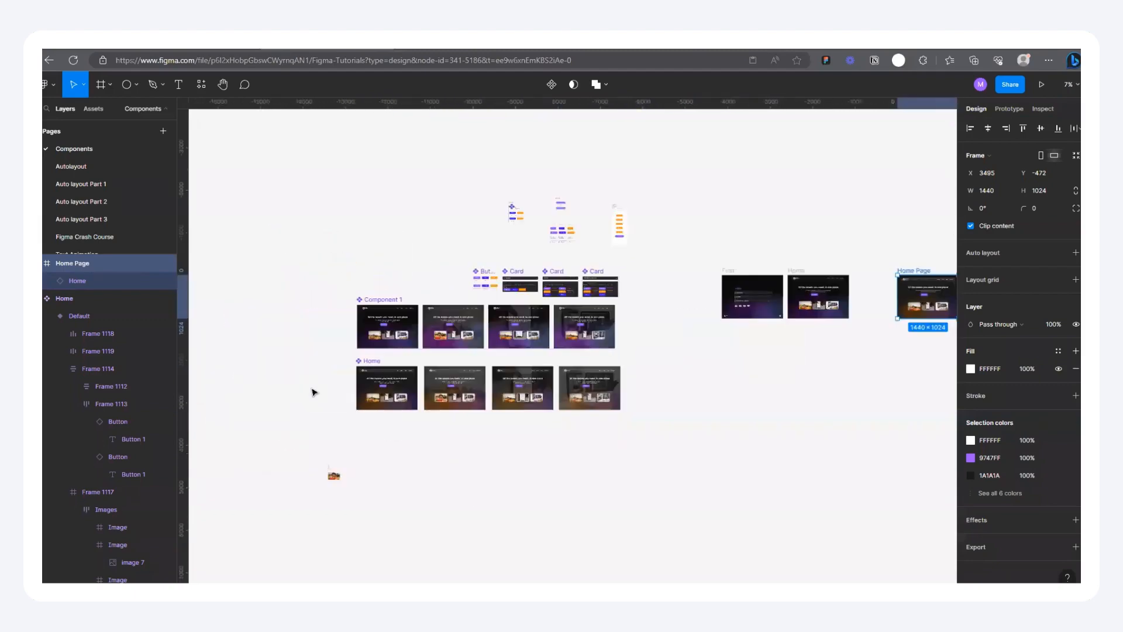
scroll(439, 433, up, 10)
ctrl+click(515, 401)
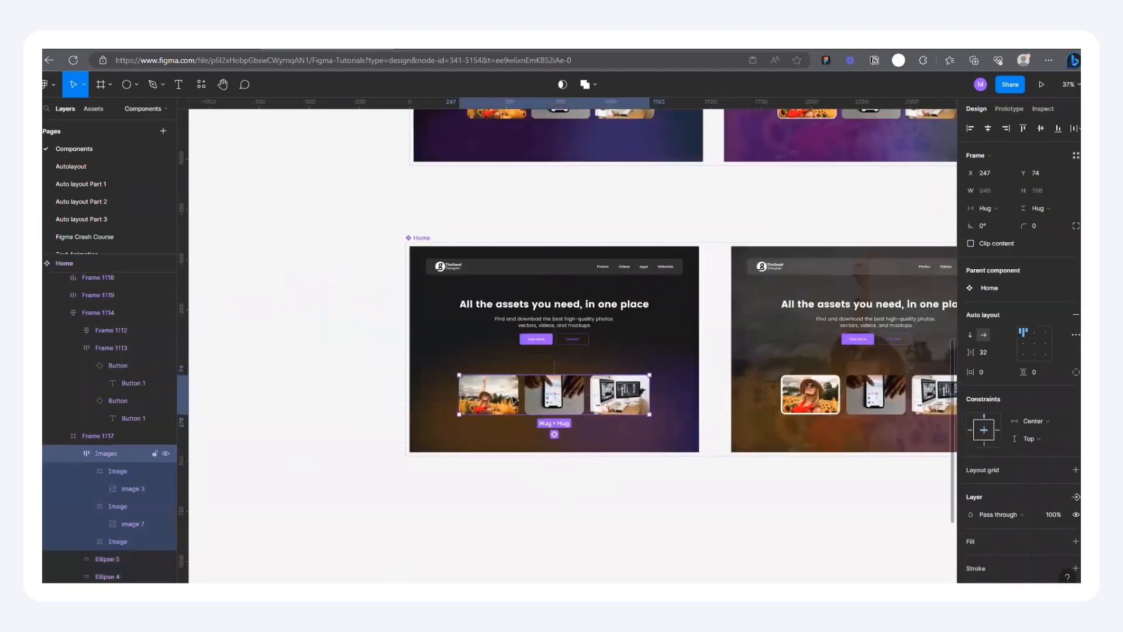
click(515, 401)
click(970, 243)
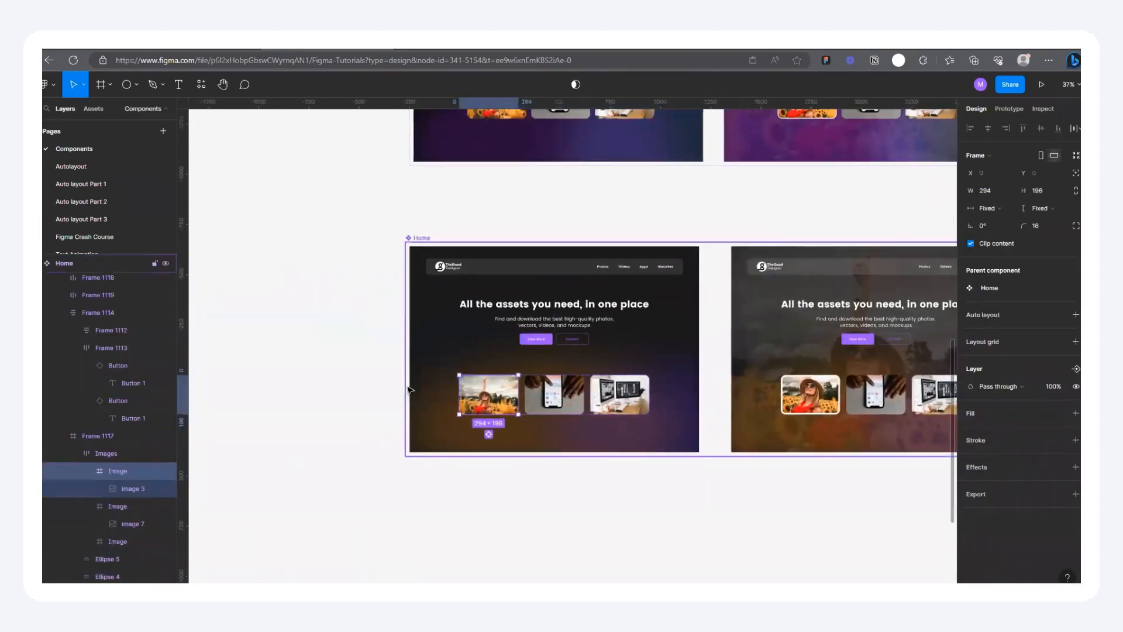
scroll(634, 386, down, 3)
scroll(634, 386, up, 5)
scroll(740, 402, up, 1)
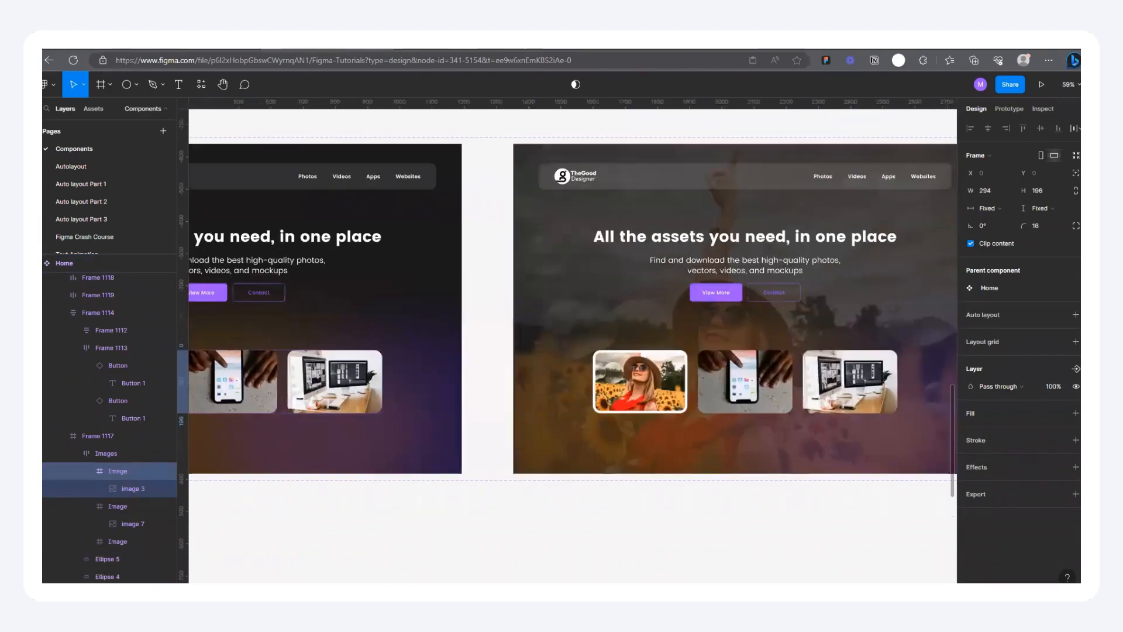
click(464, 50)
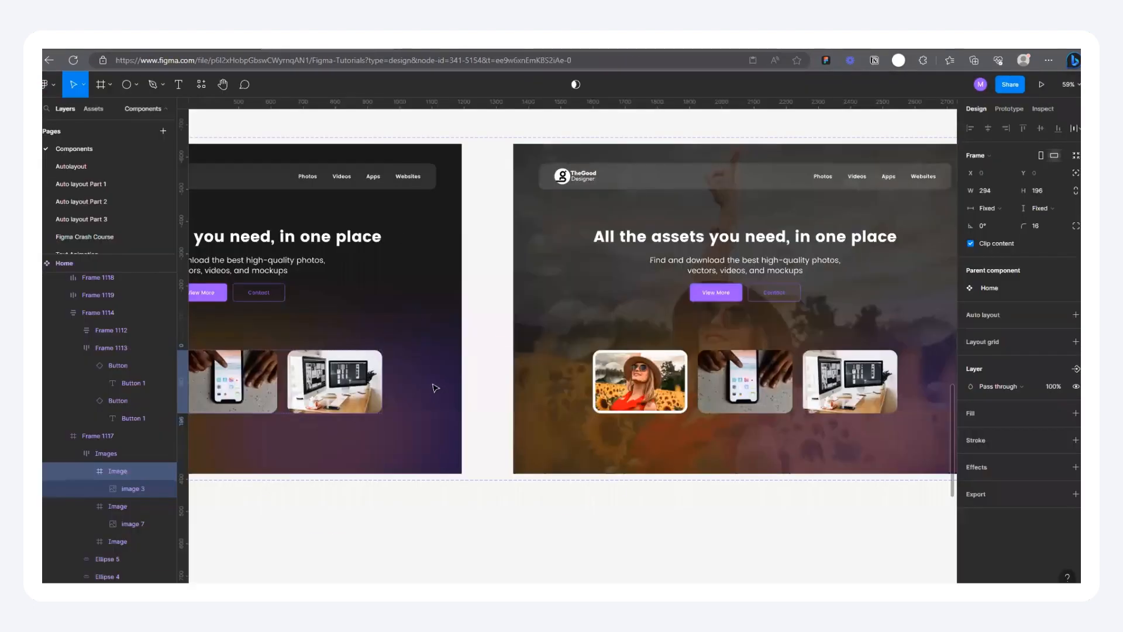
Step: Compare the Home variants with the Component 1 set on the canvas, clear the selection, and reopen the Home Page prototype
scroll(435, 388, down, 3)
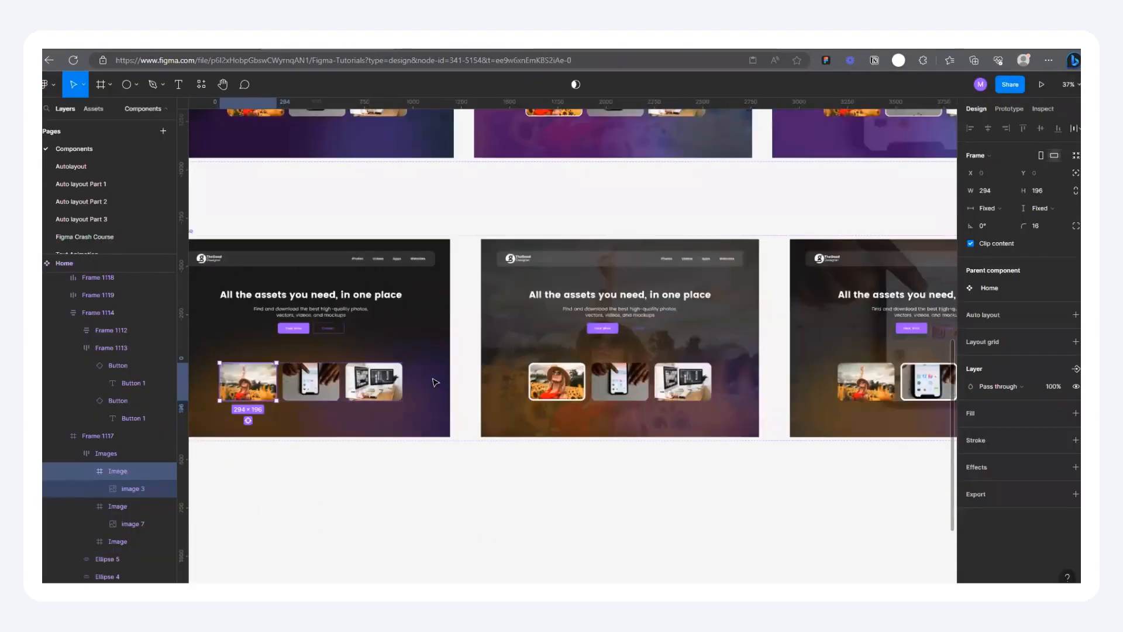
scroll(435, 383, down, 5)
scroll(372, 360, up, 4)
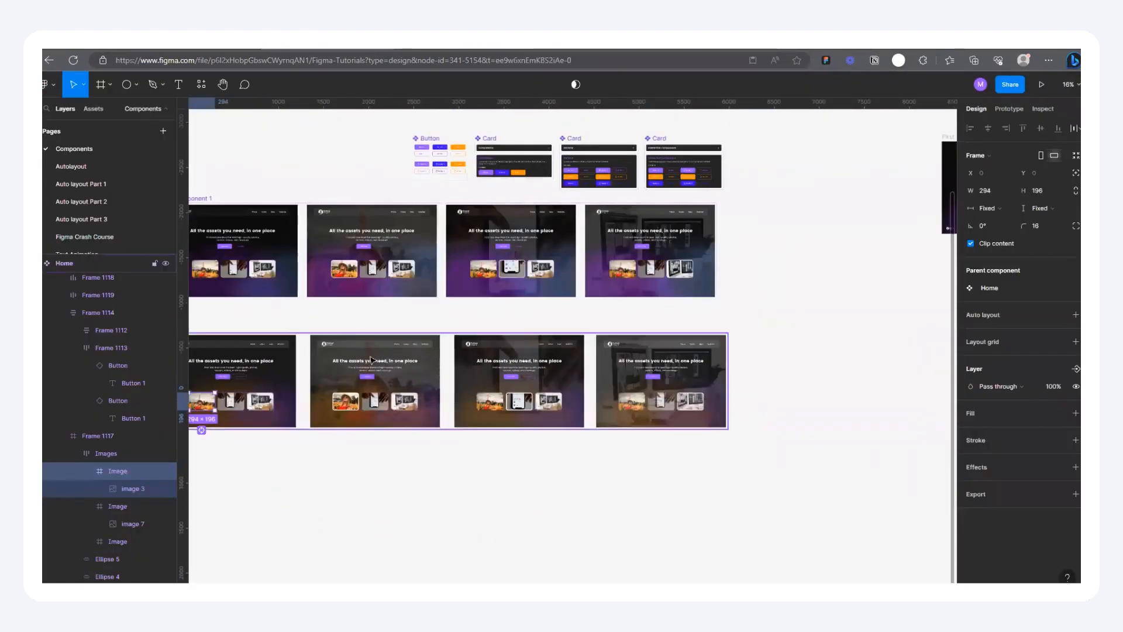
scroll(372, 361, up, 2)
scroll(511, 329, down, 4)
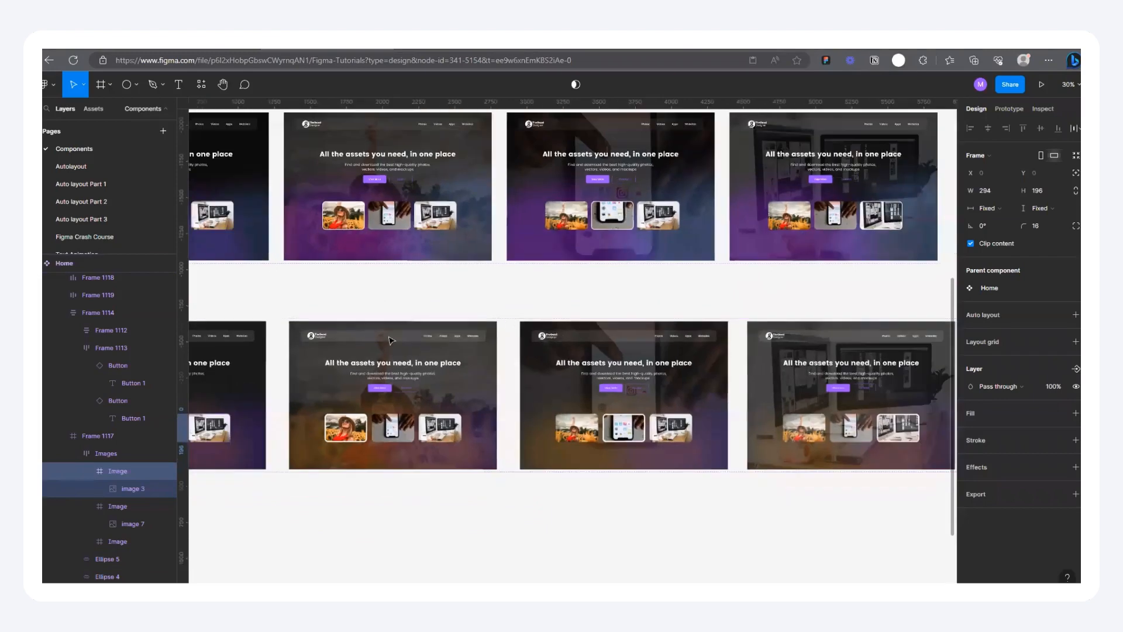
scroll(341, 316, up, 3)
click(380, 308)
scroll(226, 332, up, 3)
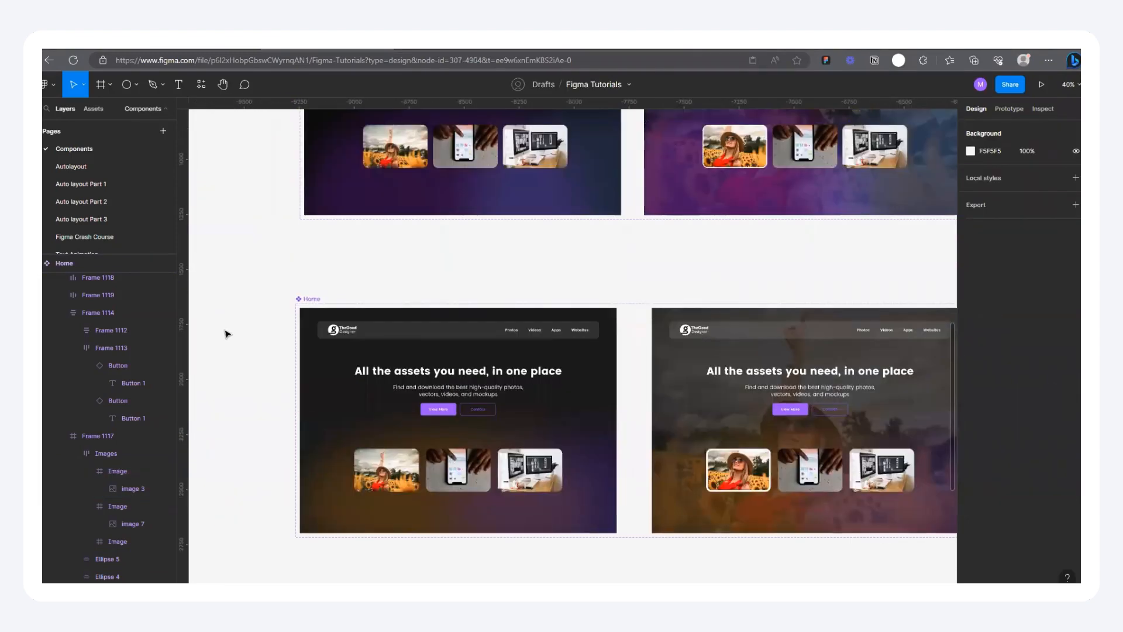
scroll(264, 362, down, 1)
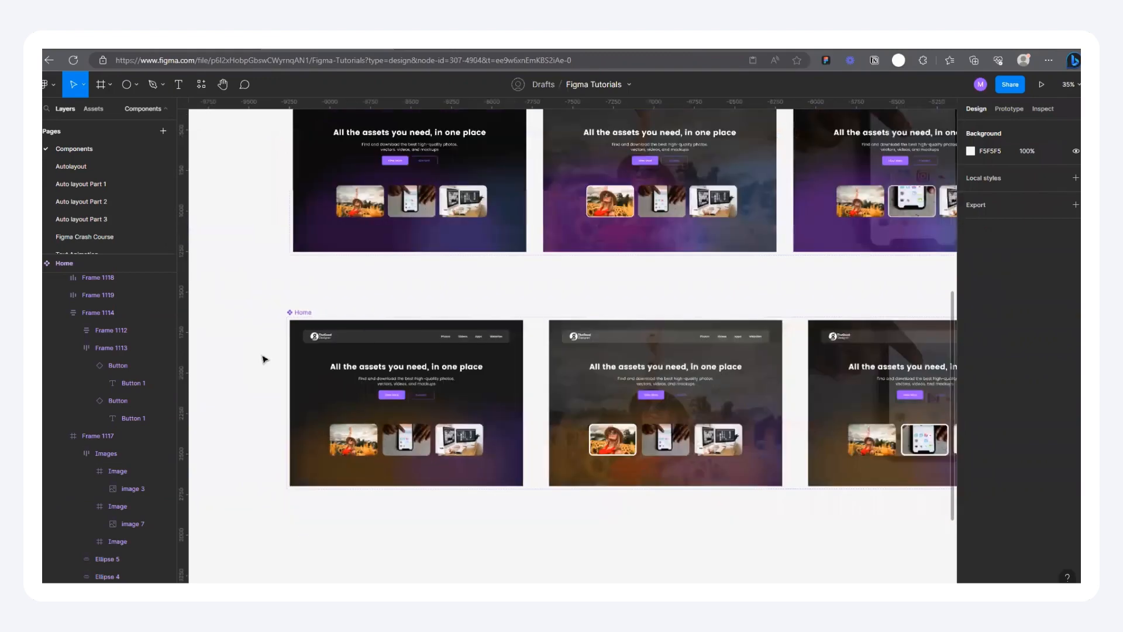
scroll(411, 387, down, 2)
scroll(472, 251, up, 4)
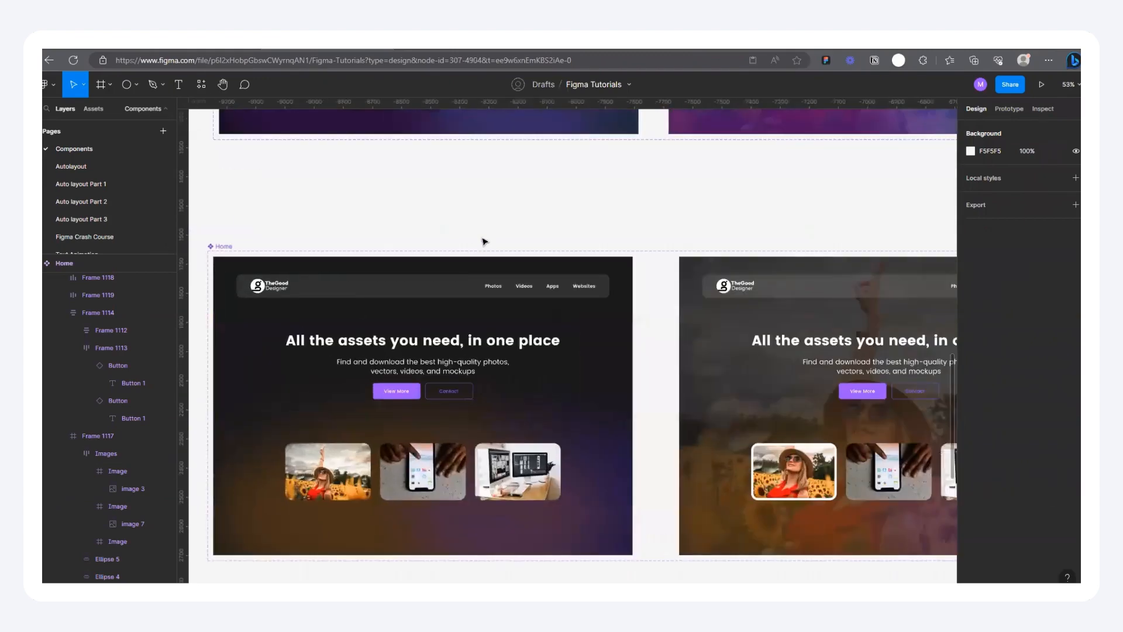
scroll(360, 301, down, 8)
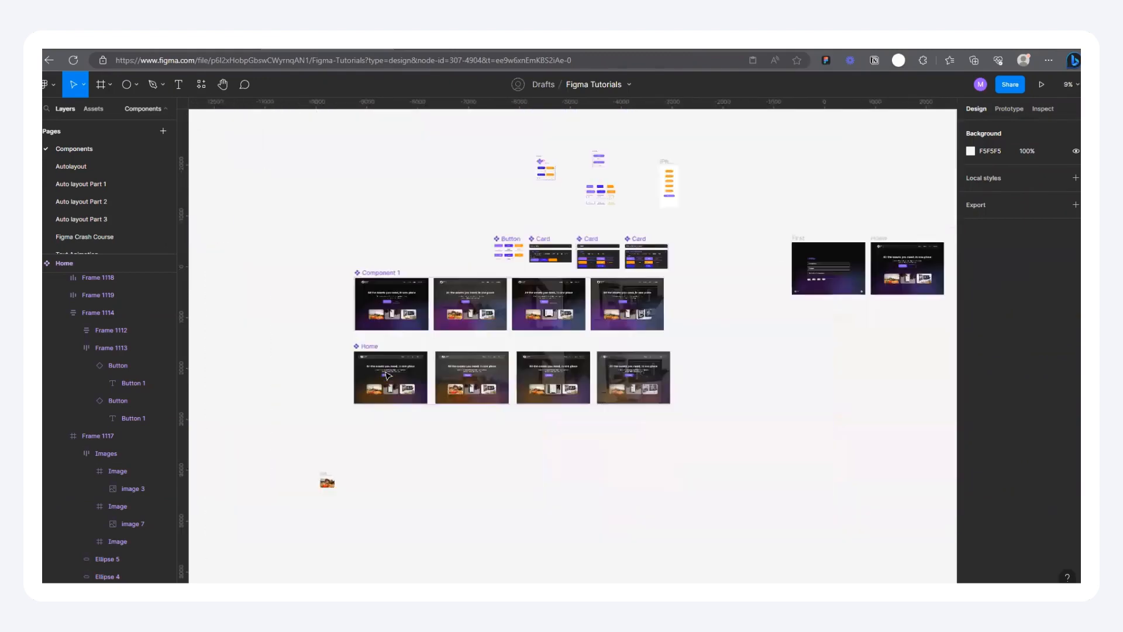
scroll(381, 373, up, 5)
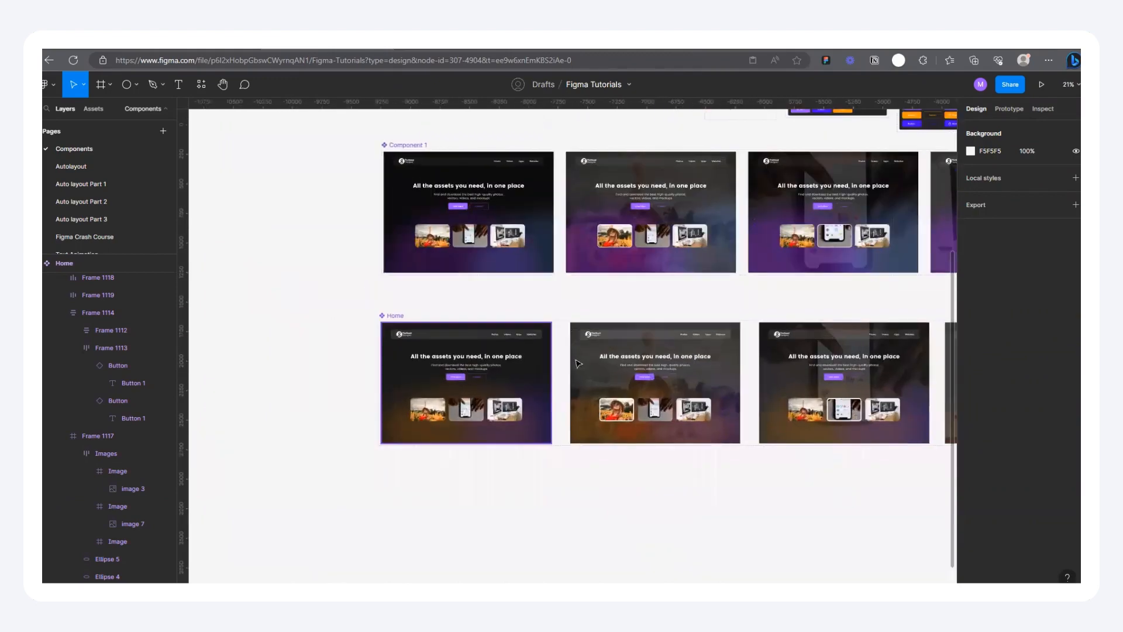
key(ctrl+alt+Return)
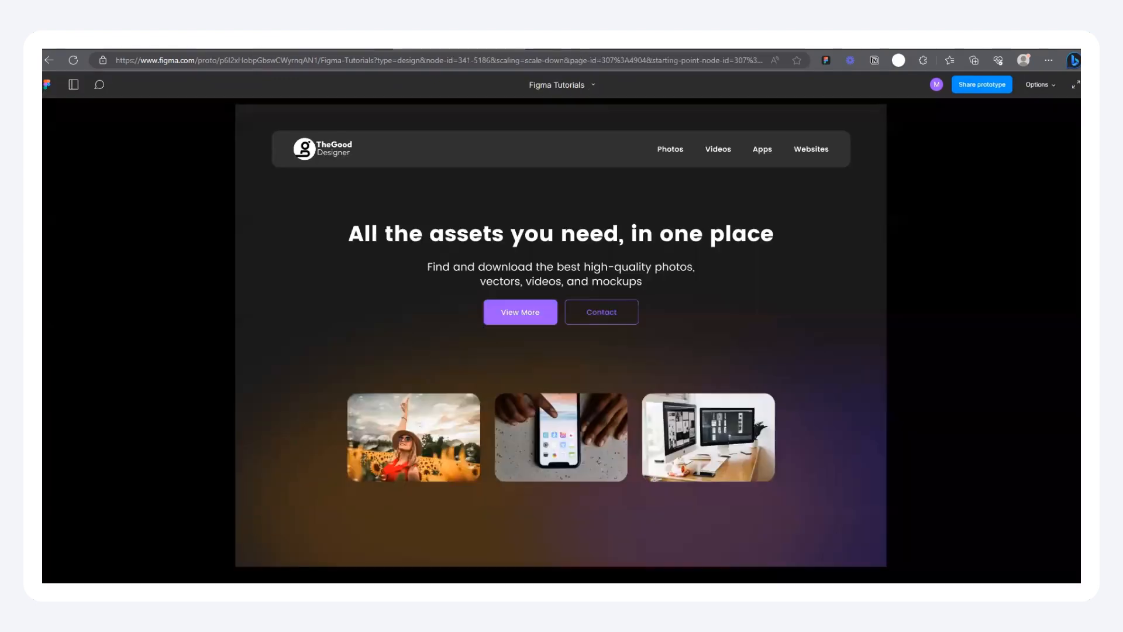